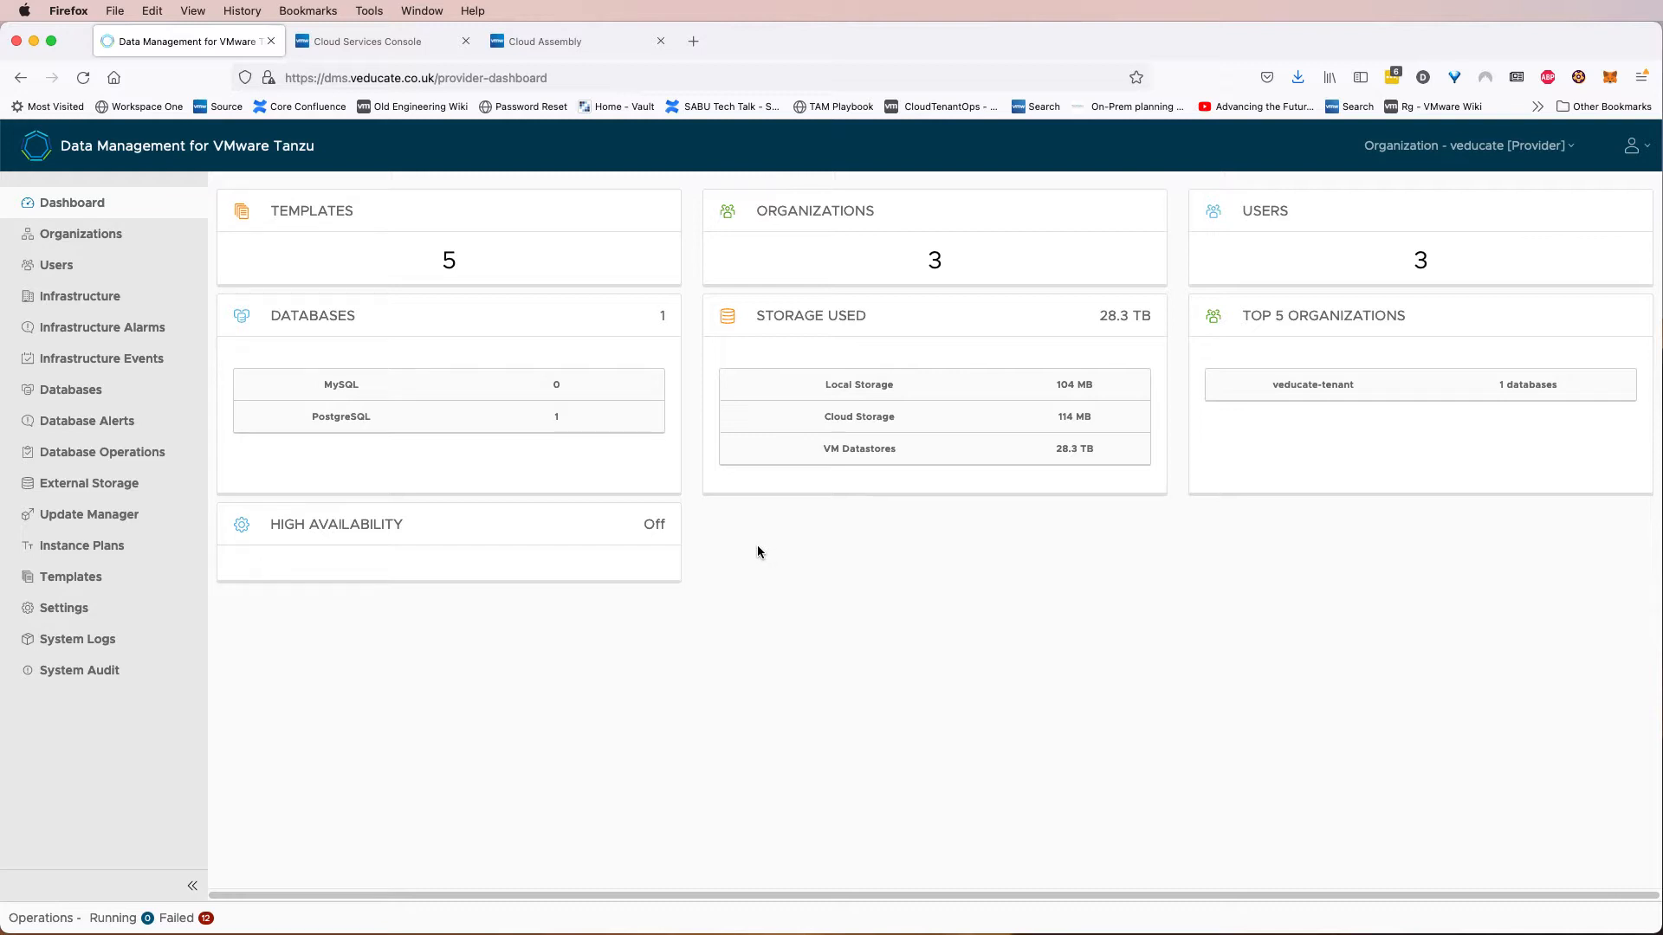
# Review the organizations and users defined in Data Management for VMware Tanzu, including the tenant admin's role.
pyautogui.click(122, 240)
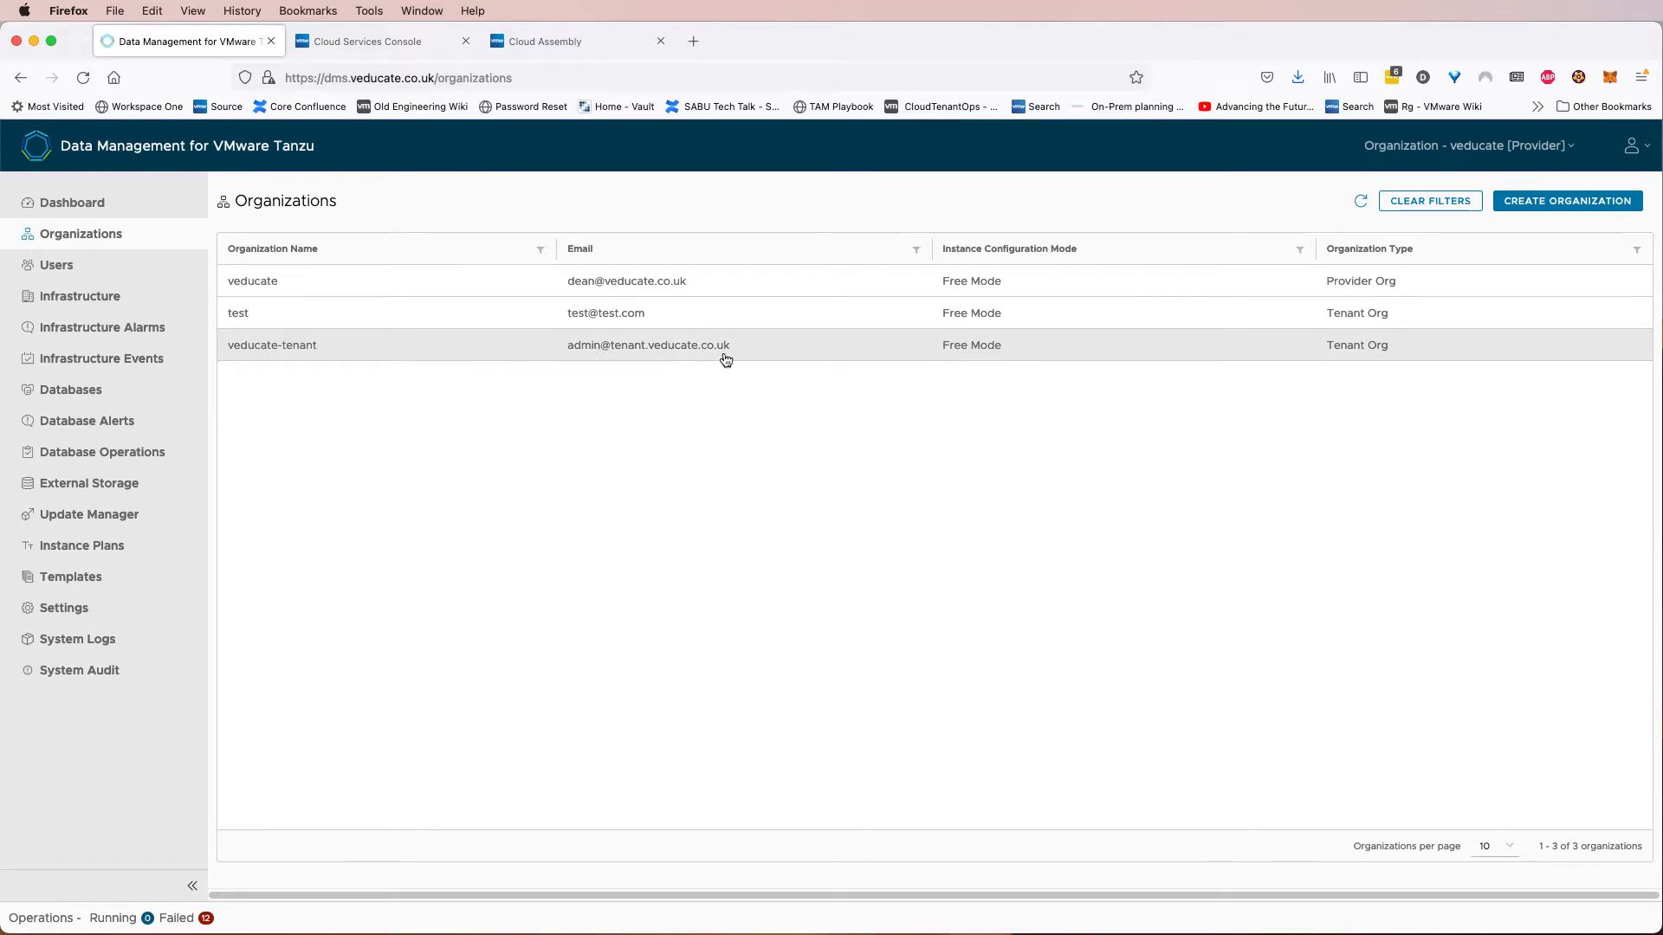
pyautogui.click(144, 273)
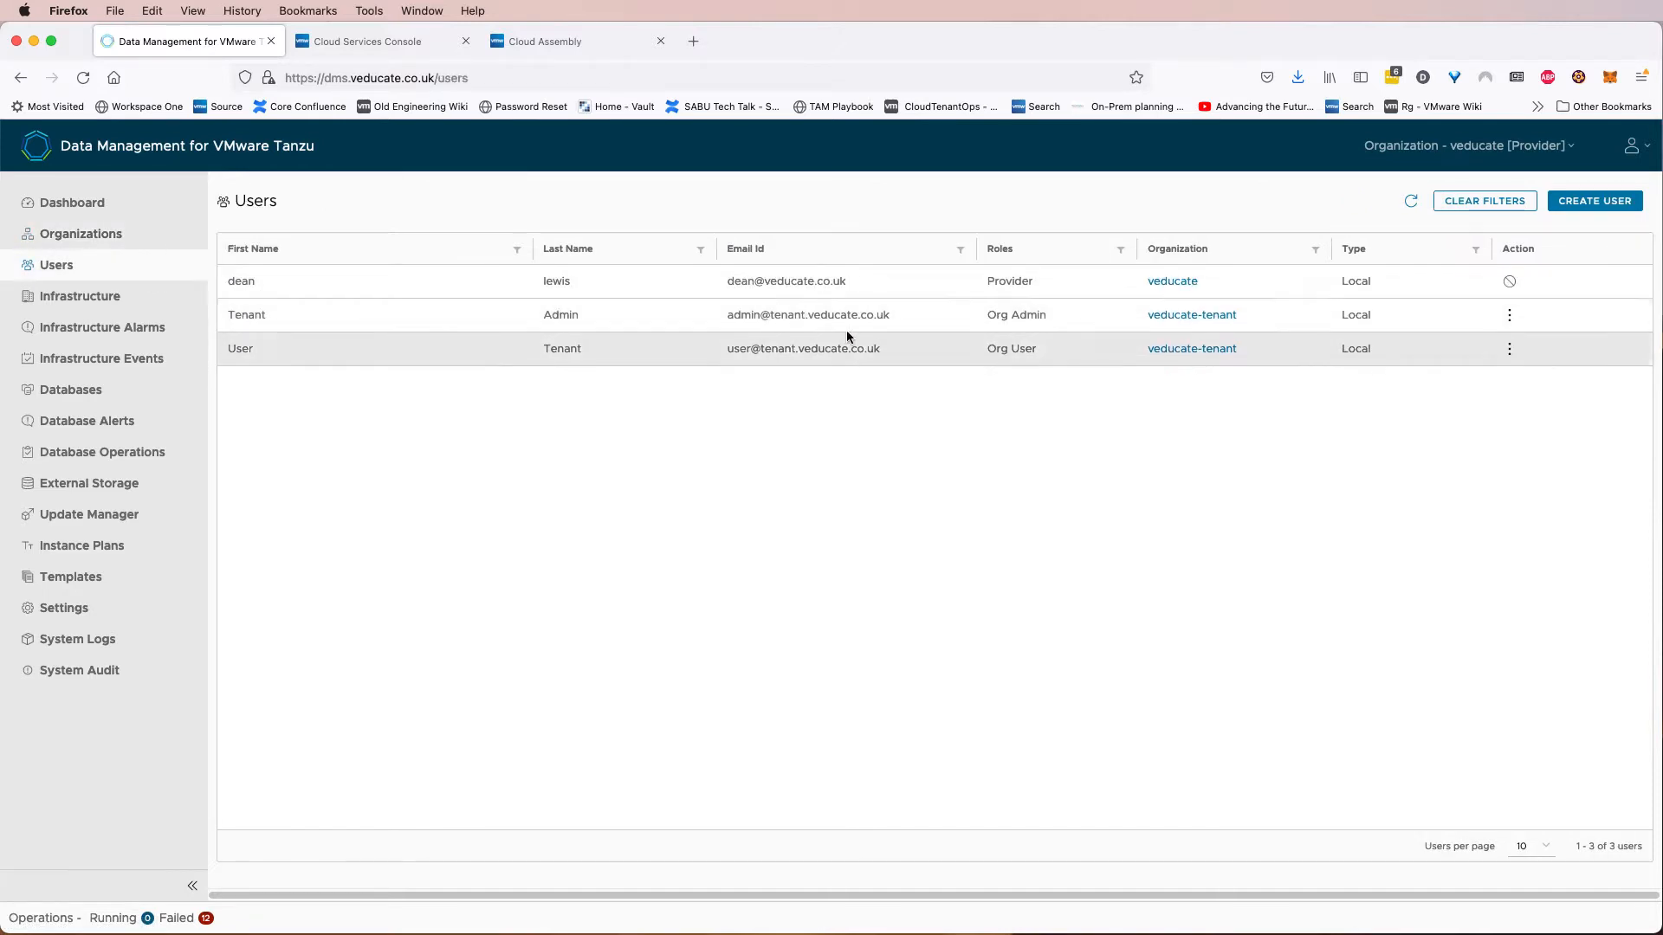
pyautogui.moveTo(1052, 314); pyautogui.dragTo(988, 313)
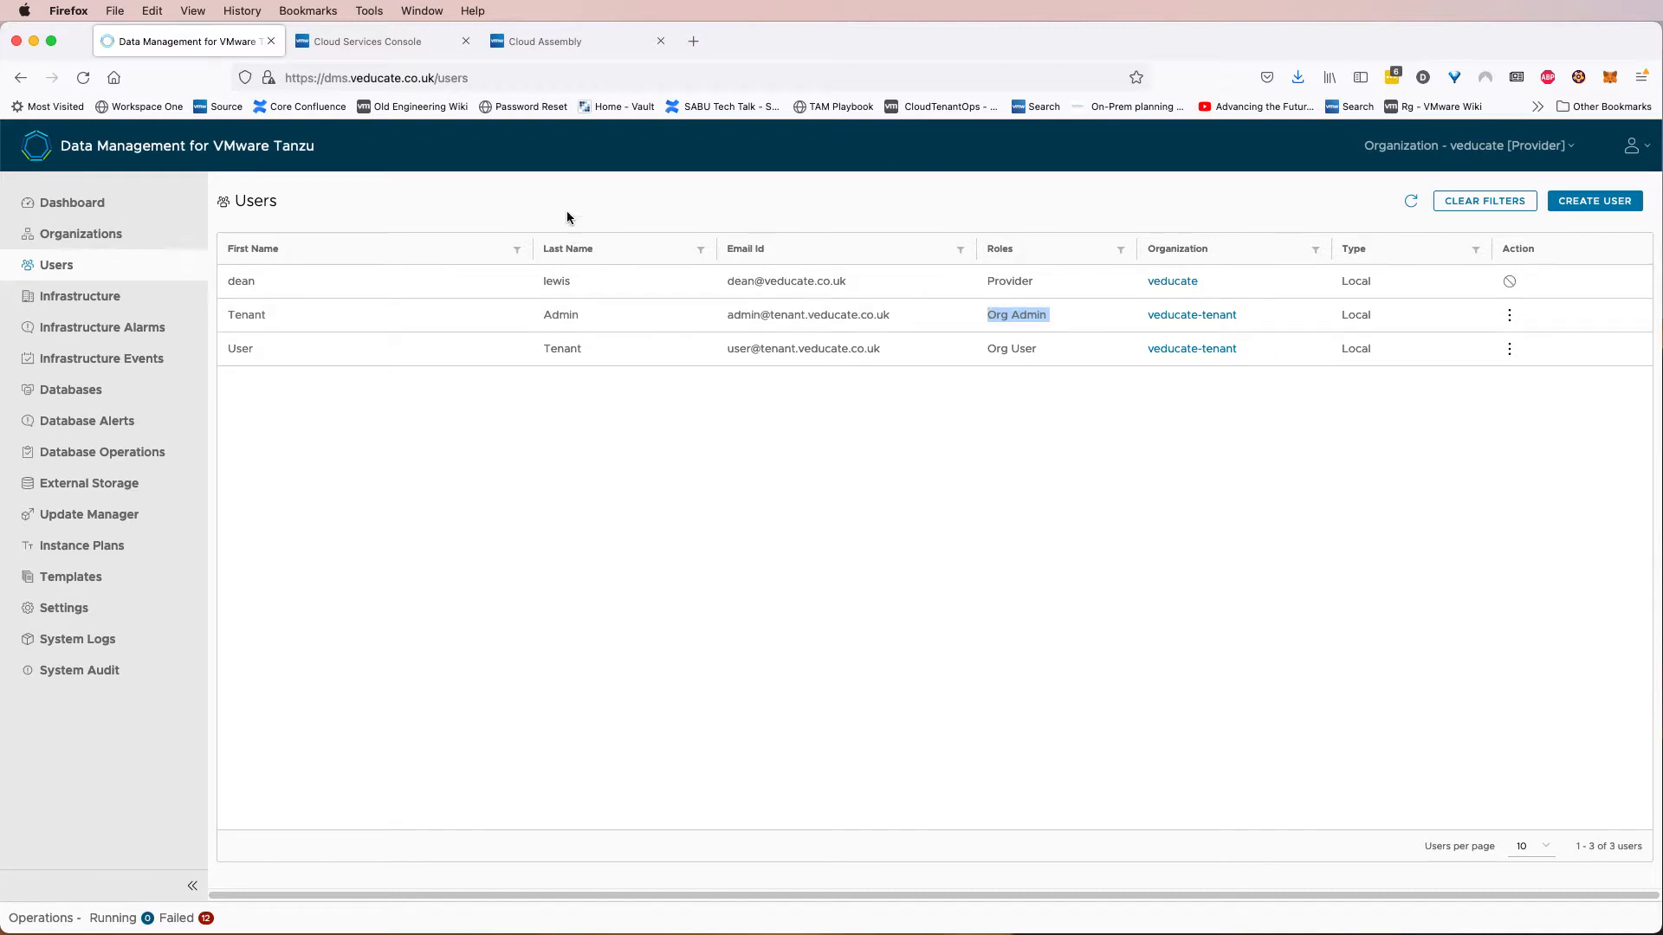
# Open Orchestrator from the Cloud Services Console and import the com.vmware.dms.backup.package file from the vRealize Orchestrator folder.
pyautogui.click(399, 58)
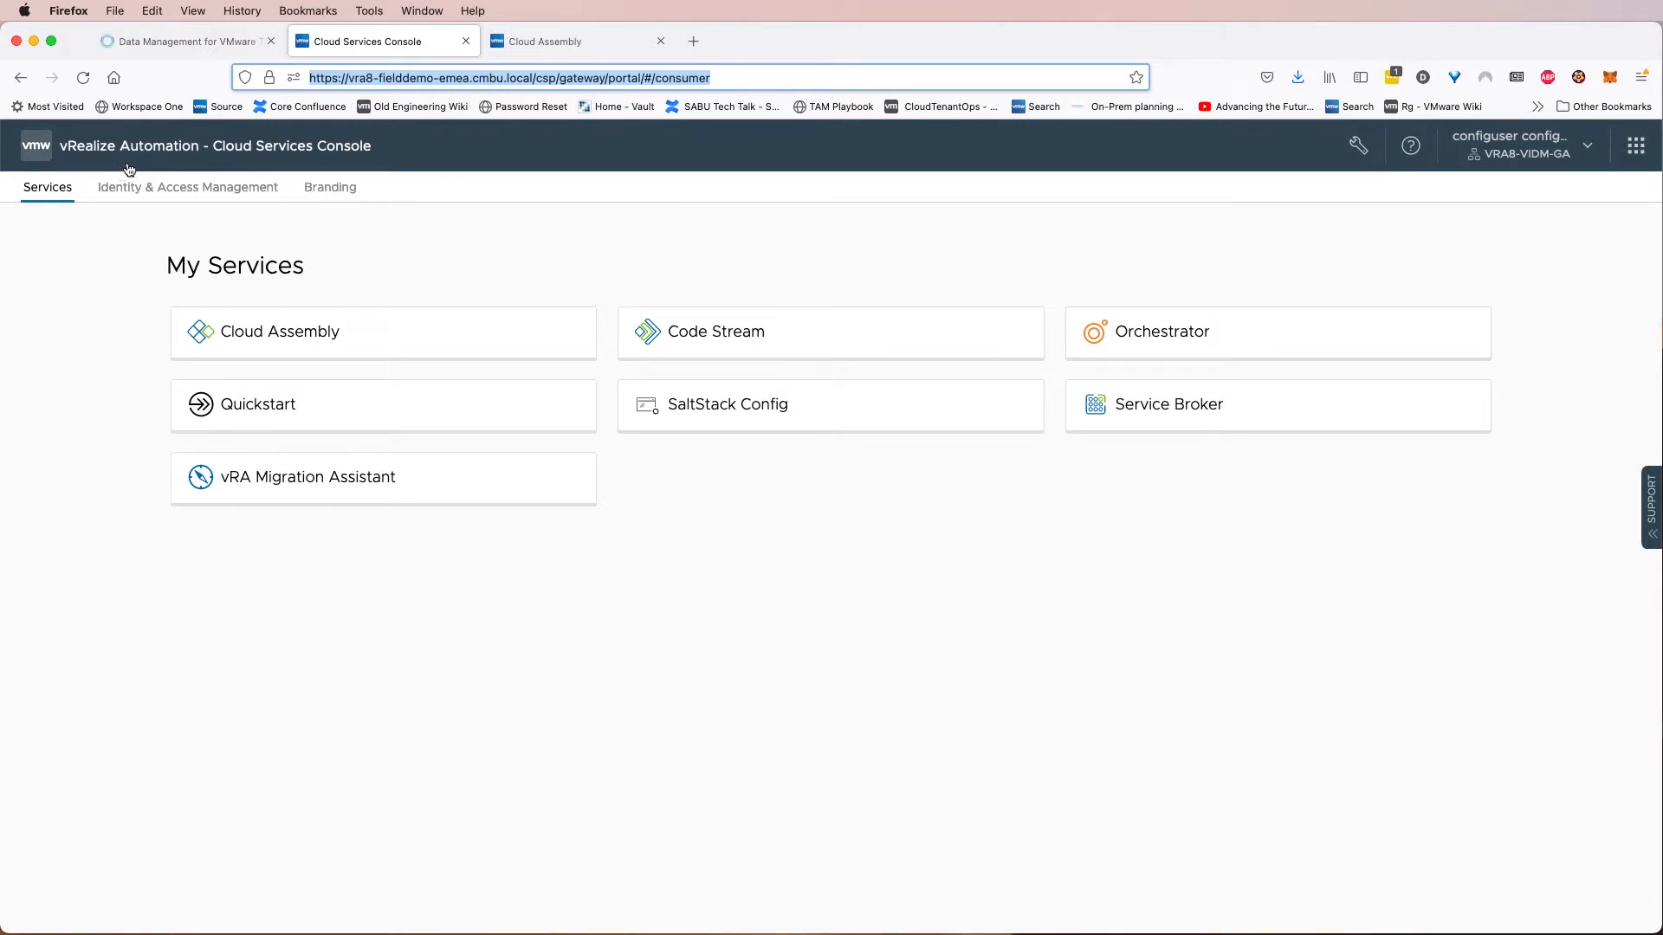
pyautogui.click(1158, 339)
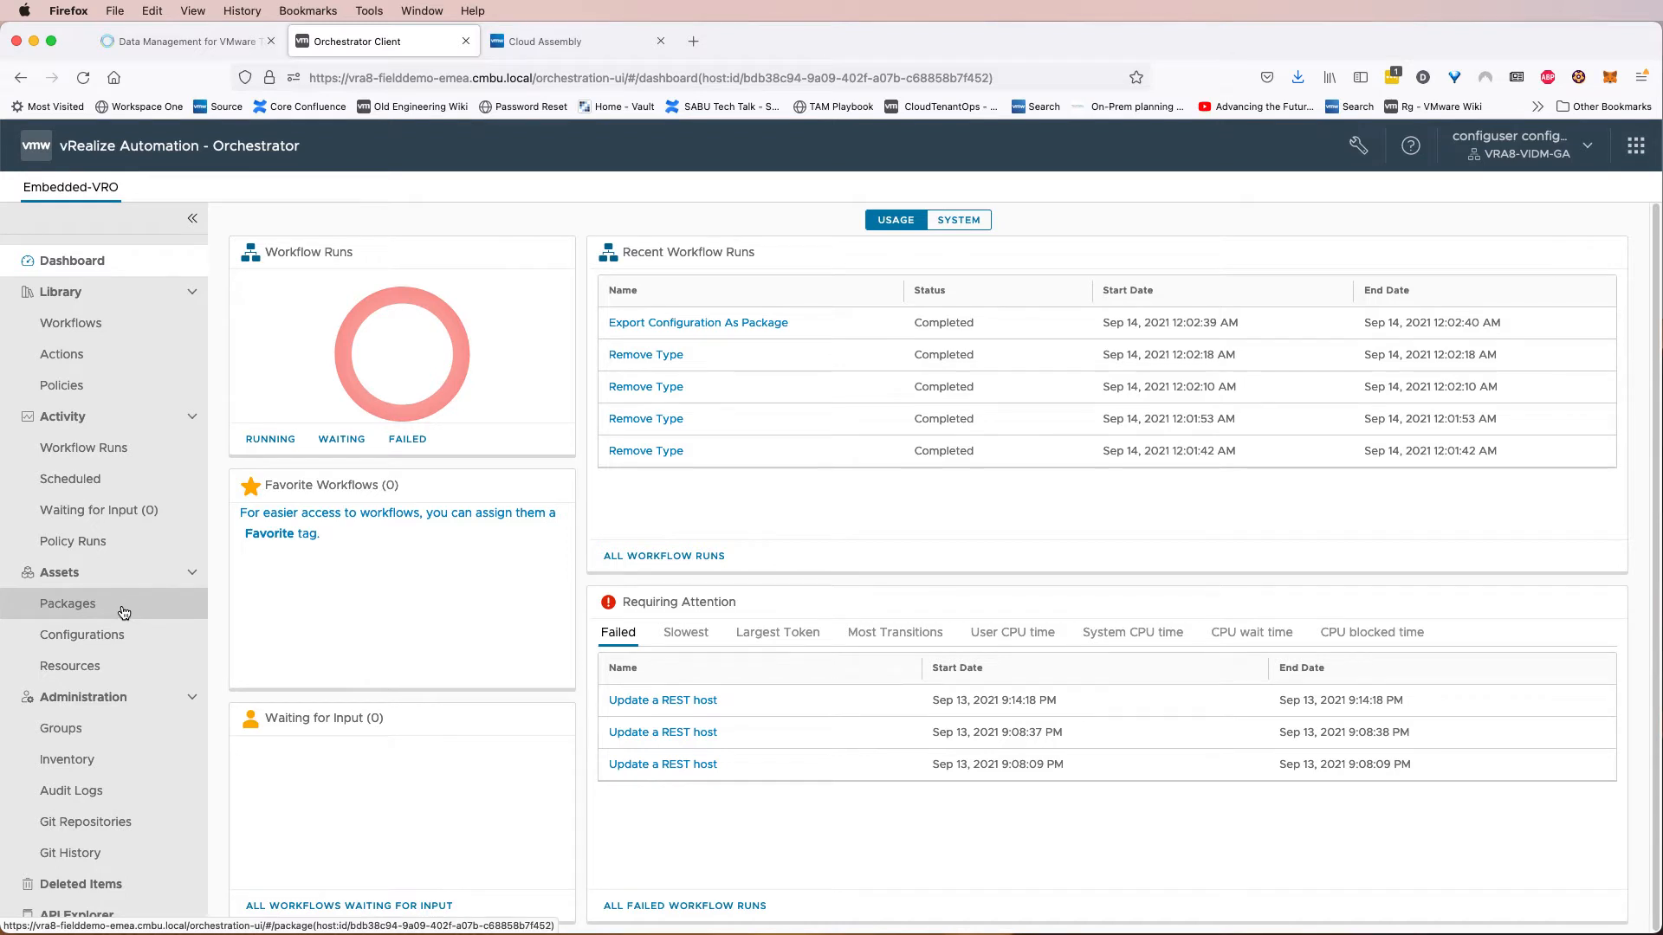
pyautogui.click(134, 611)
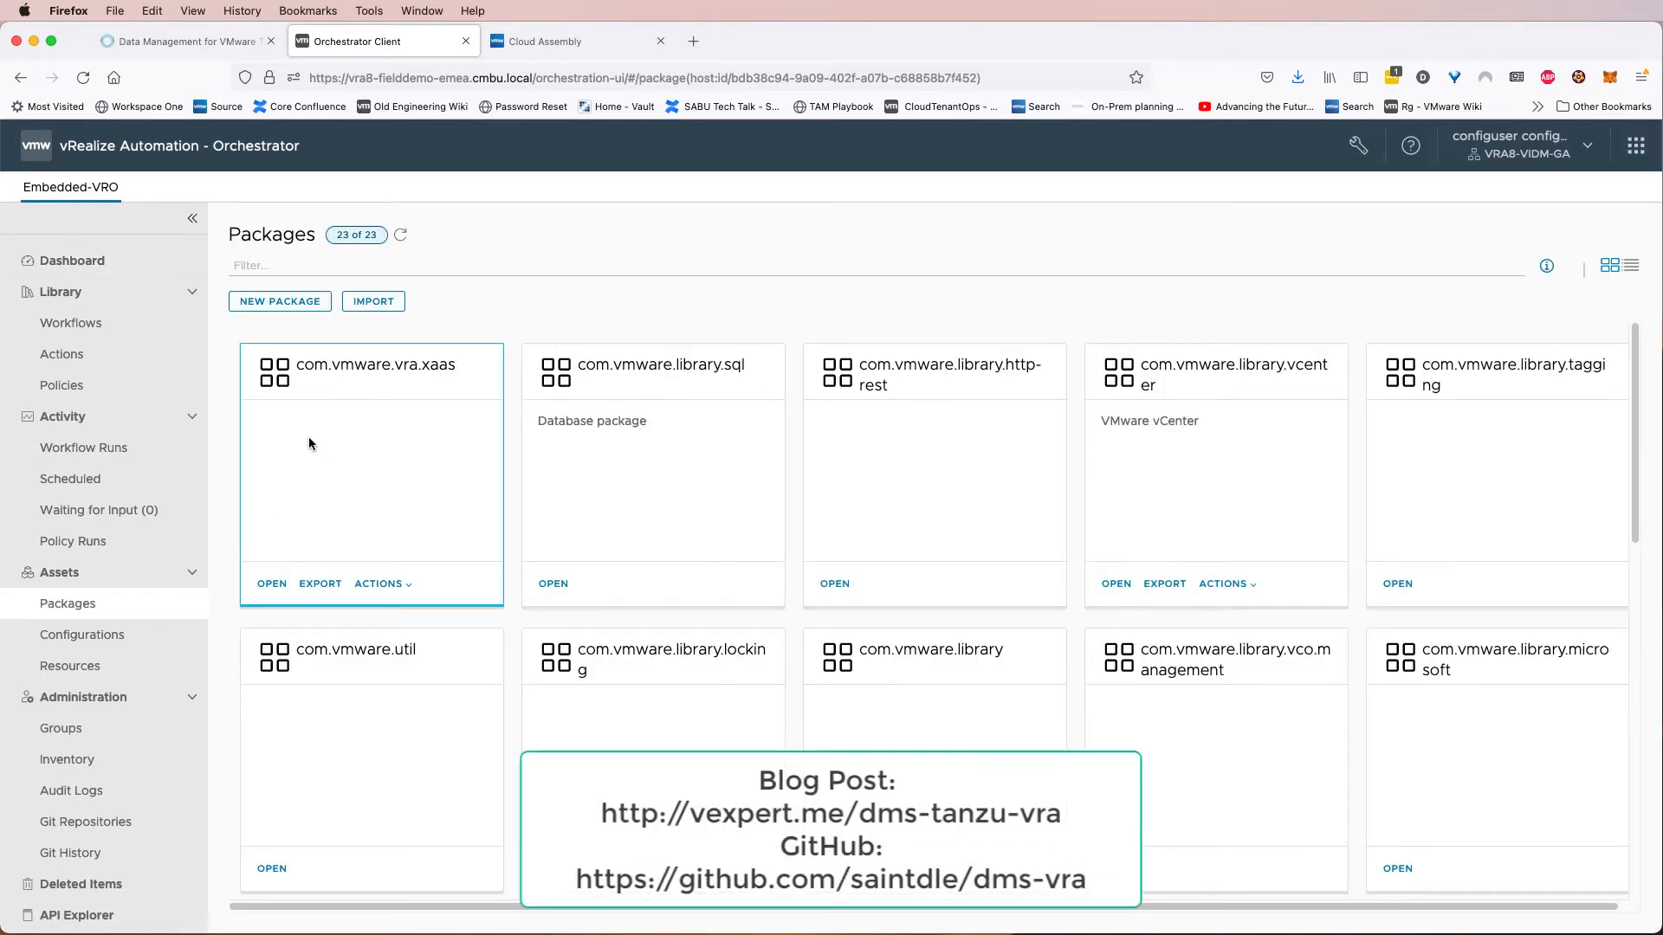
pyautogui.click(366, 305)
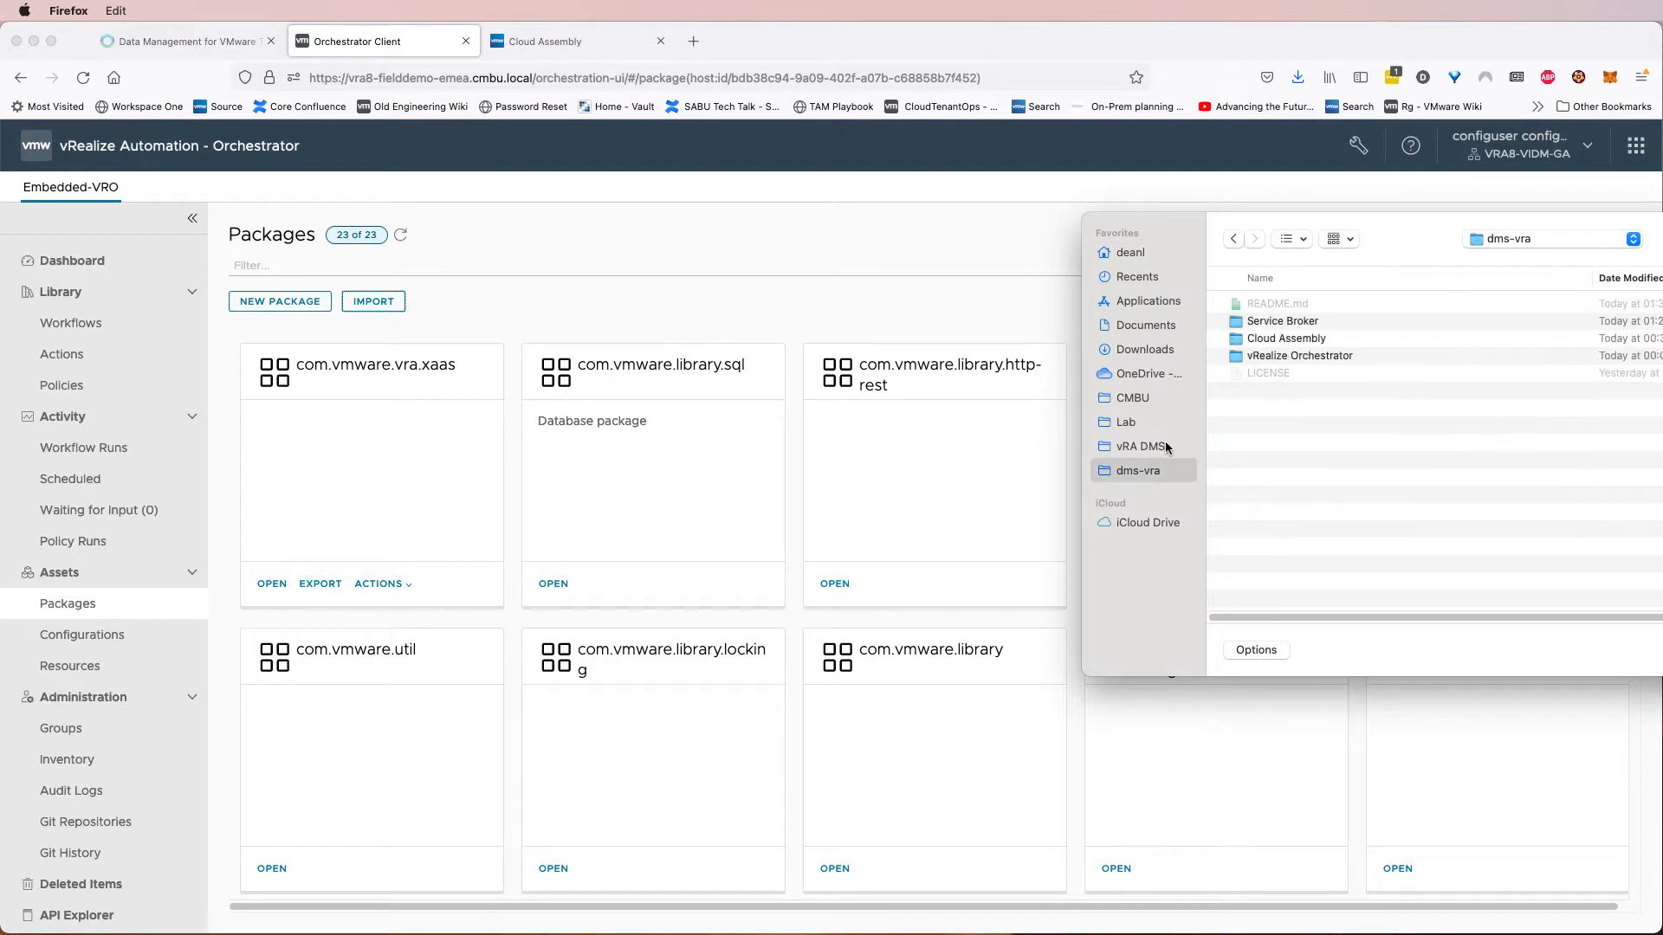
pyautogui.moveTo(1370, 220); pyautogui.dragTo(1088, 210)
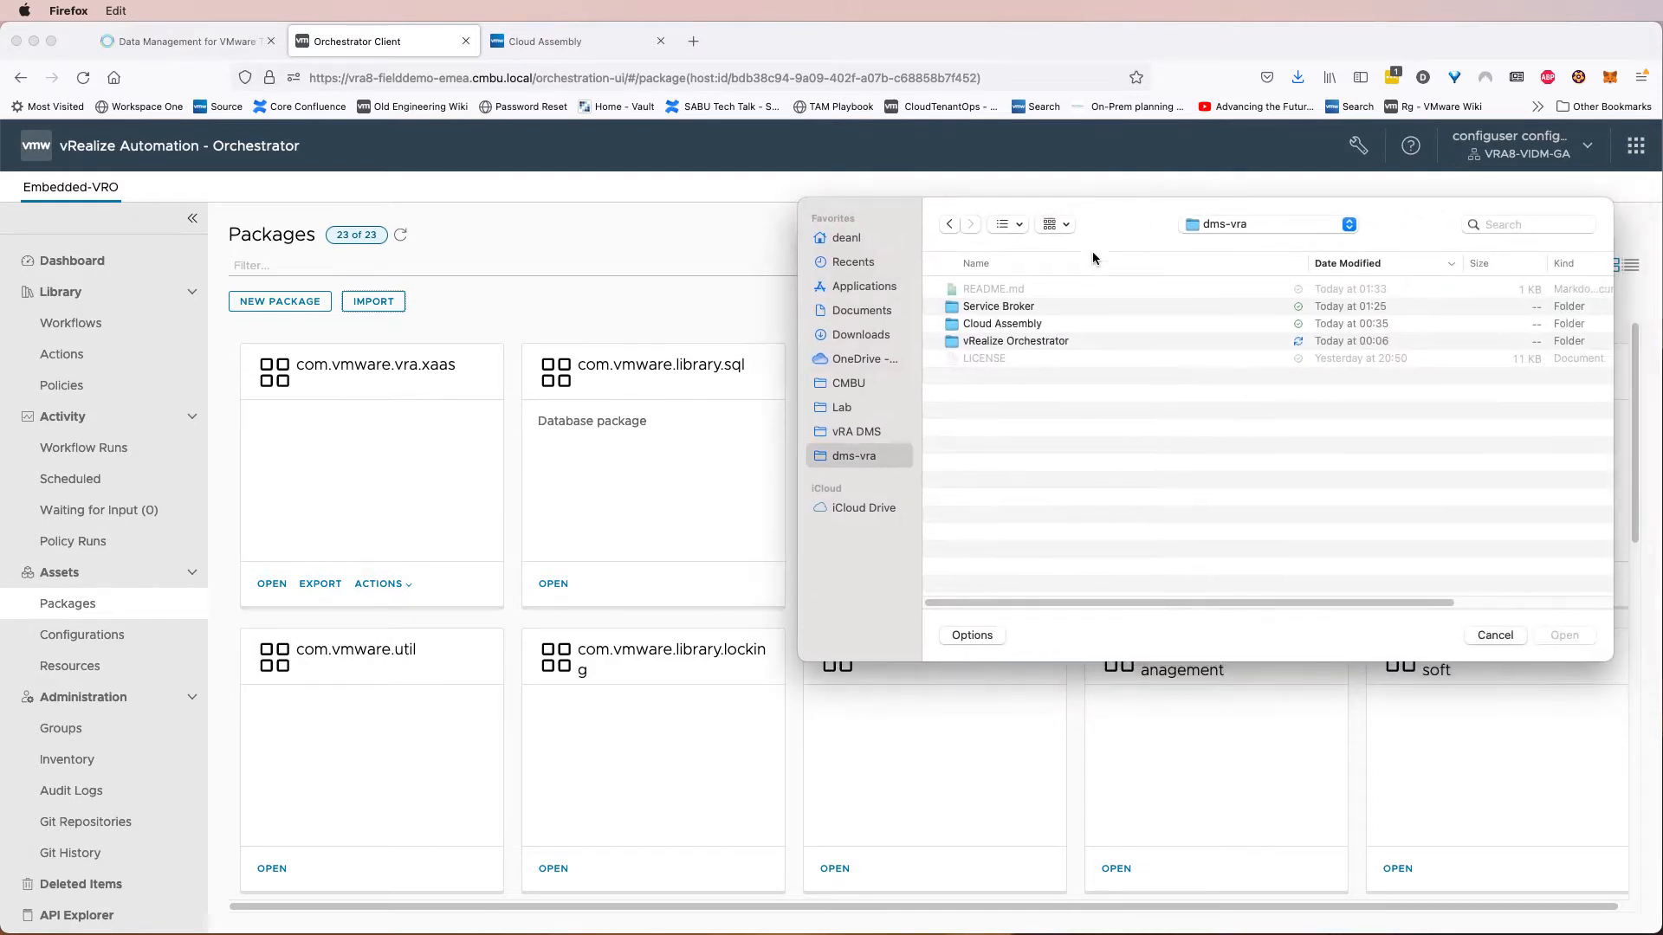
pyautogui.doubleClick(1014, 343)
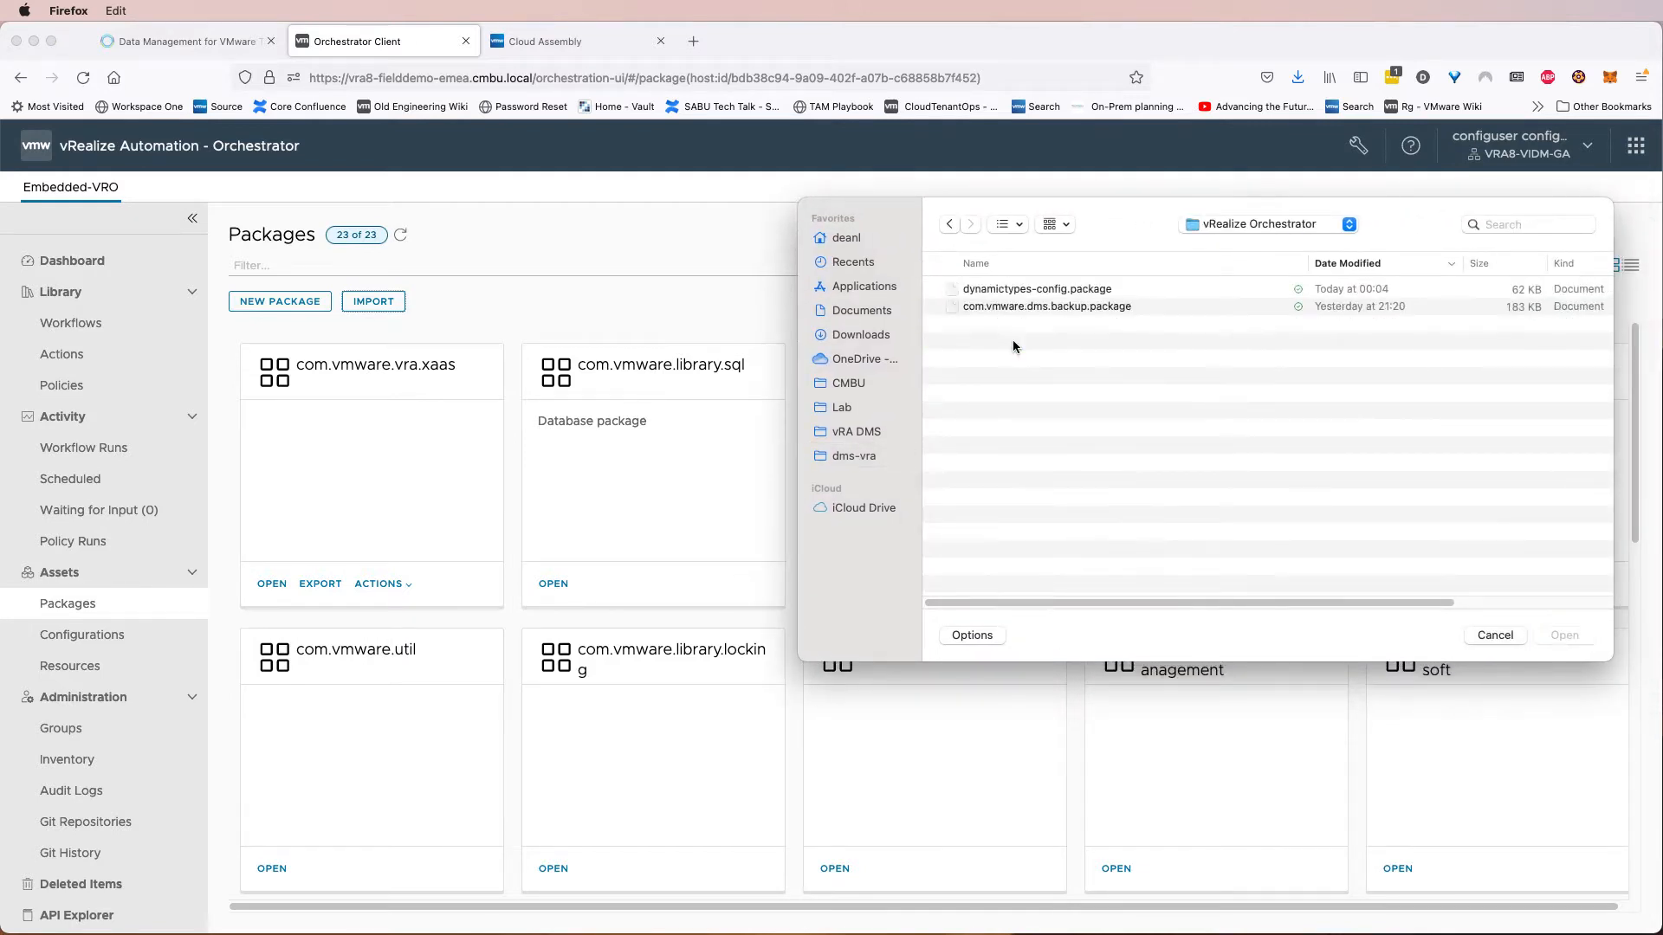
pyautogui.click(1027, 307)
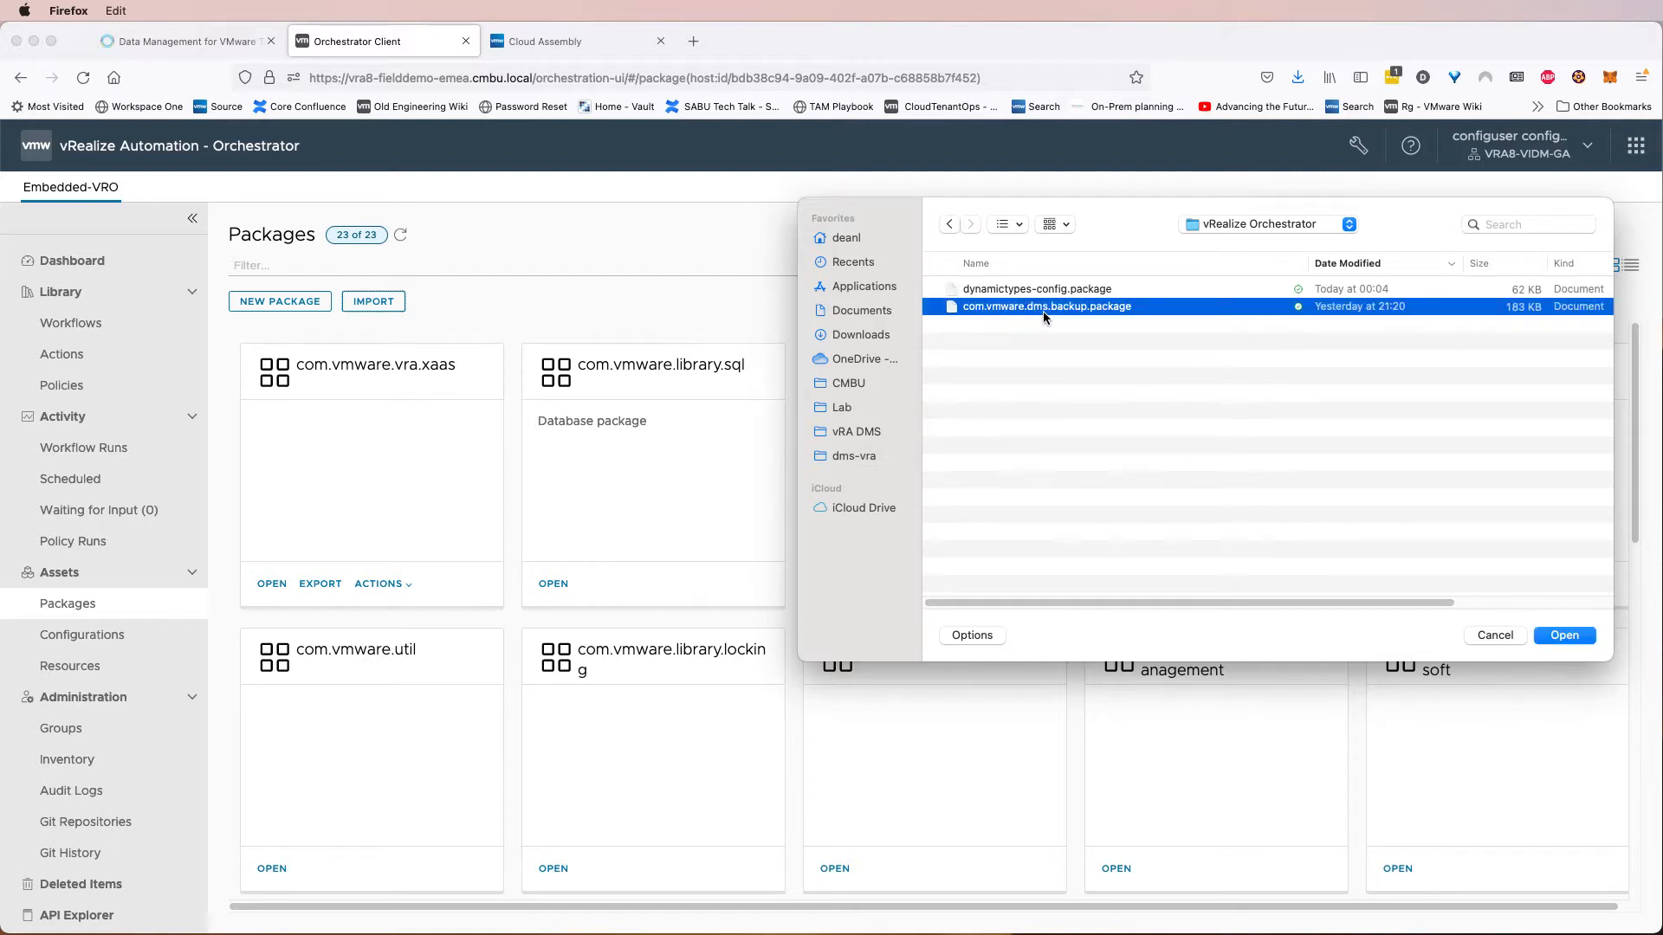
pyautogui.doubleClick(1088, 310)
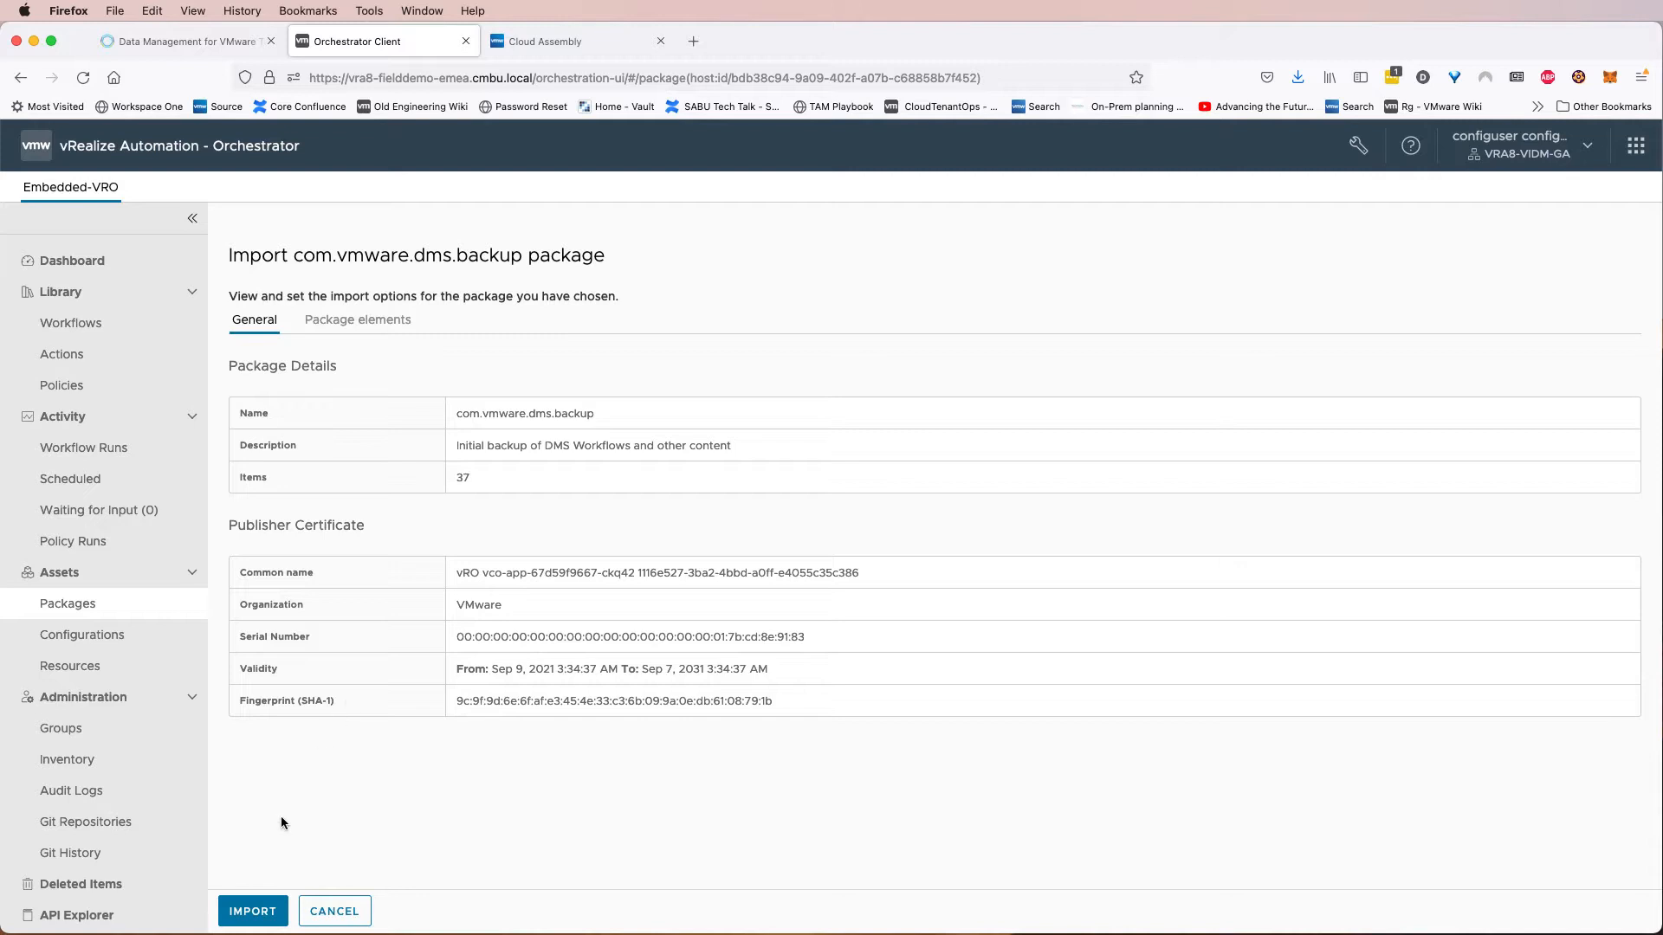
pyautogui.click(253, 912)
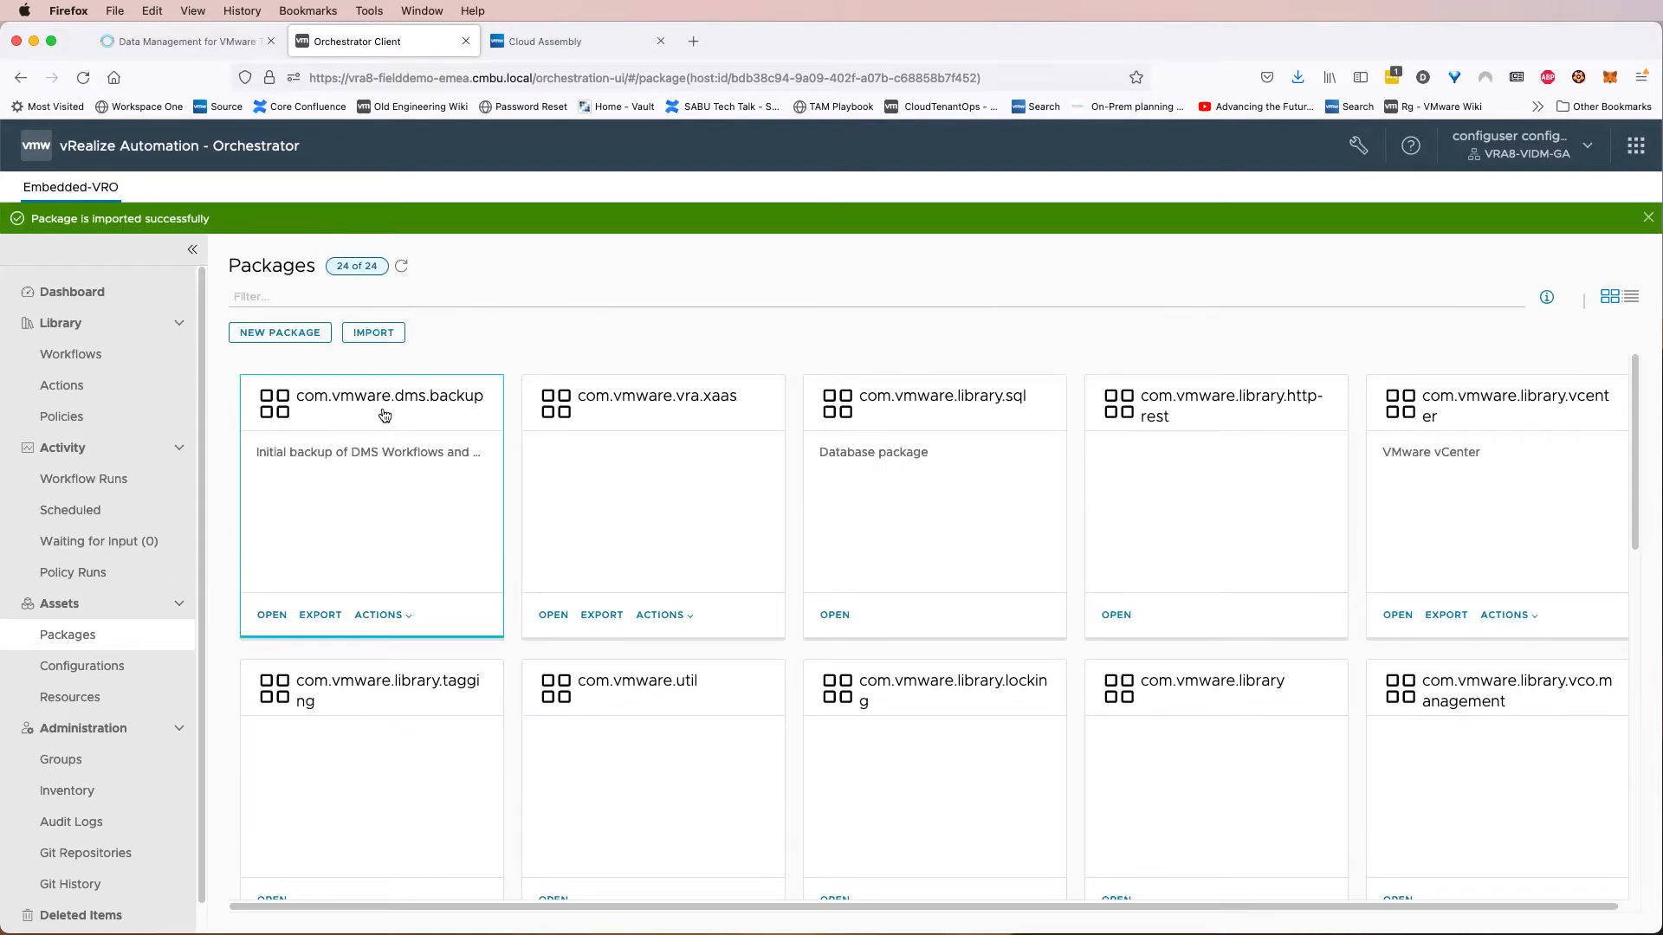
# Open the imported com.vmware.dms.backup package and review the workflows, actions and configuration elements it contains.
pyautogui.click(380, 412)
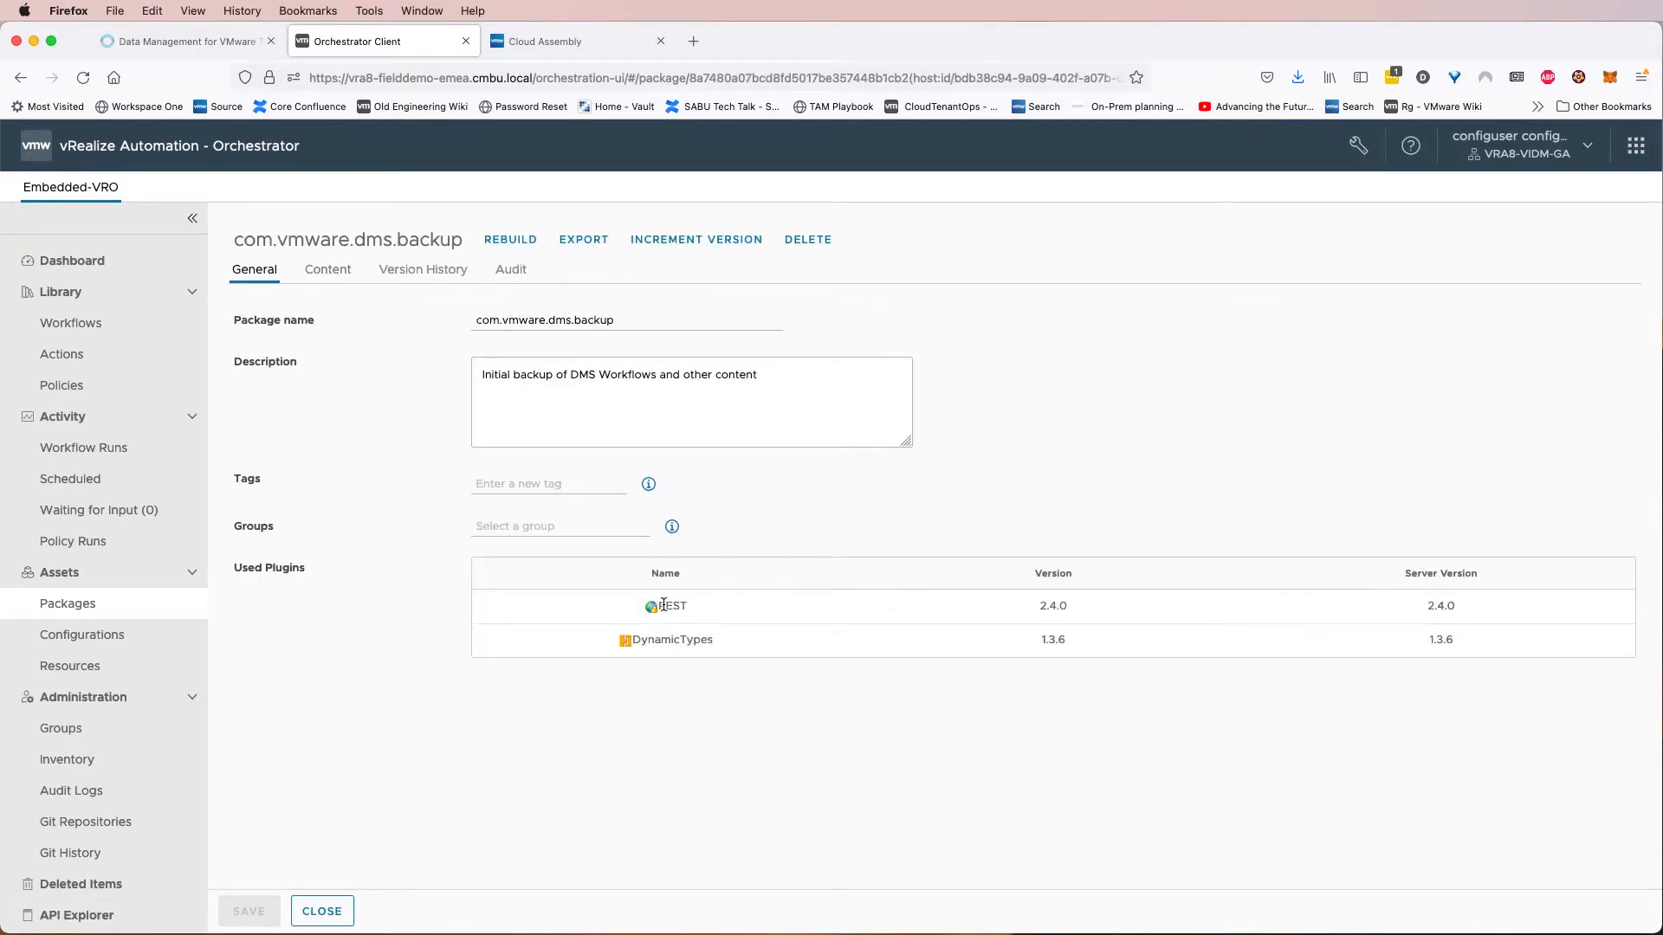
pyautogui.click(341, 289)
pyautogui.scroll(-3, 476, 676)
pyautogui.scroll(-10, 471, 718)
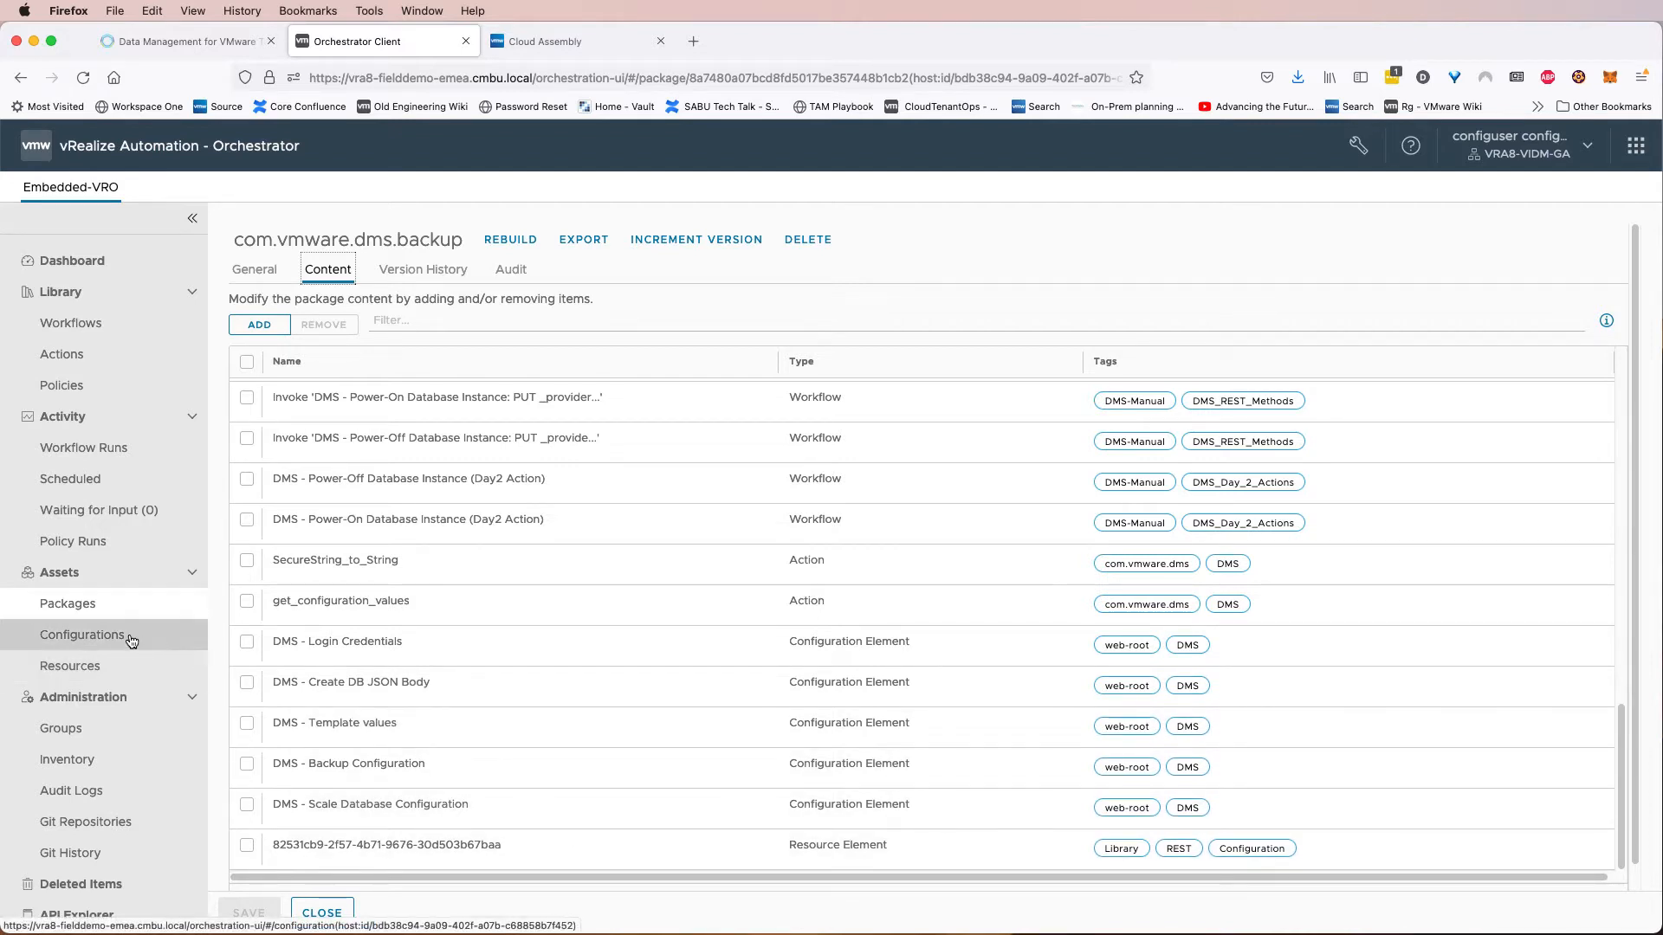
# Set the Username variable of the DMS - Login Credentials configuration to the tenant admin's e-mail address.
pyautogui.click(131, 641)
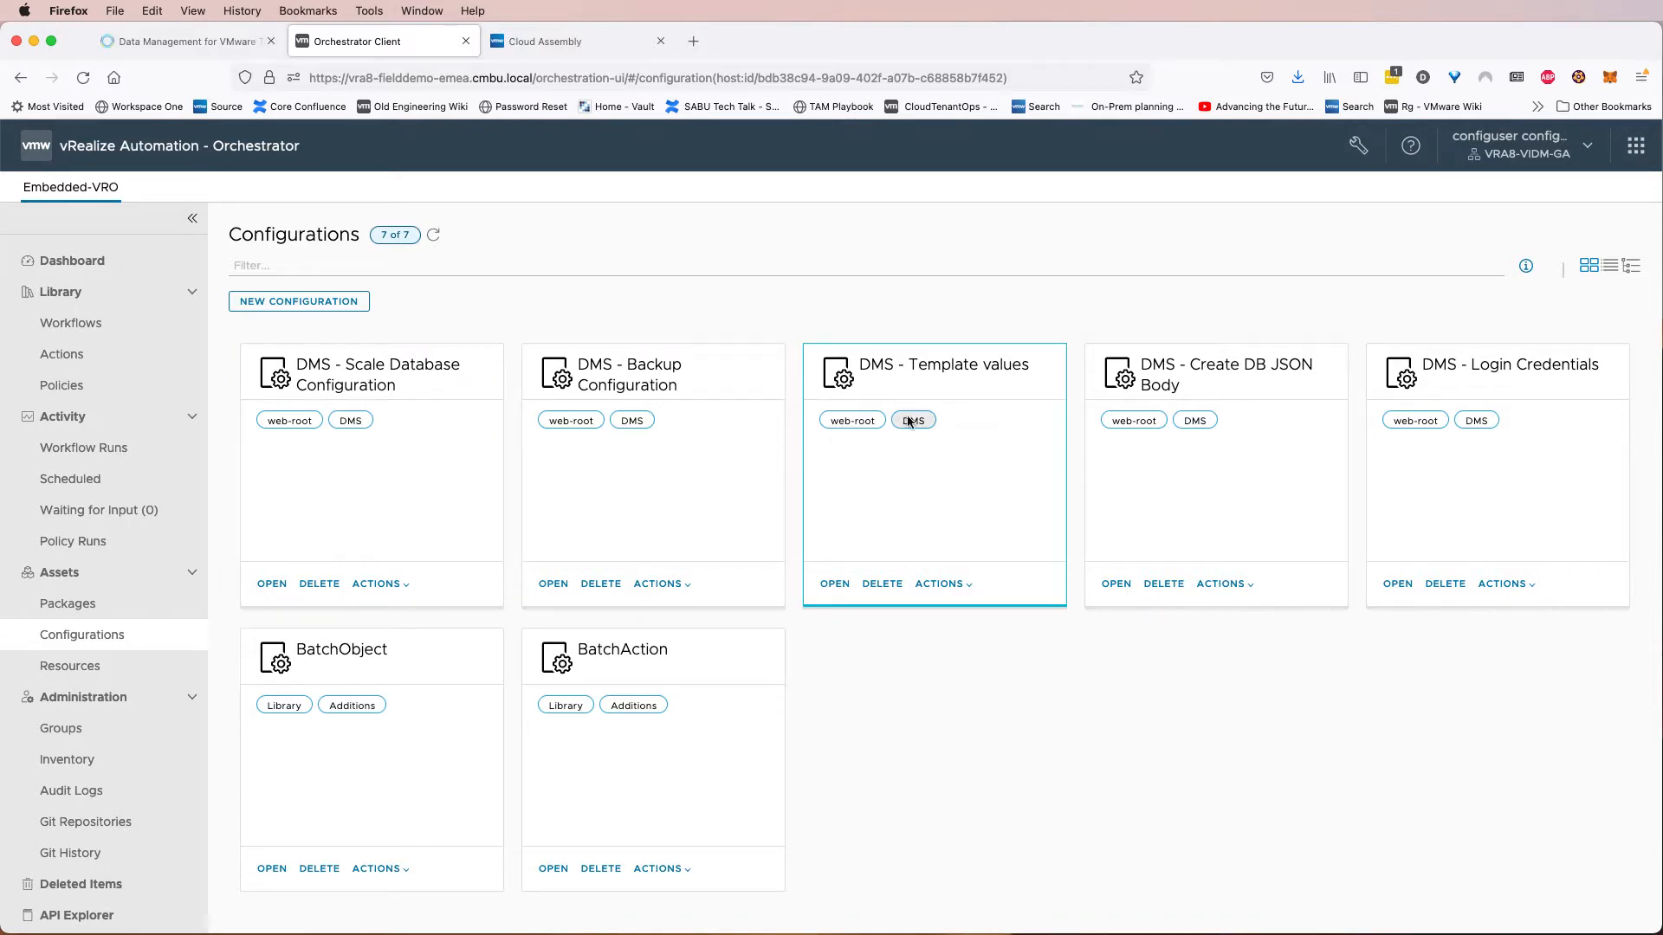
pyautogui.click(1504, 387)
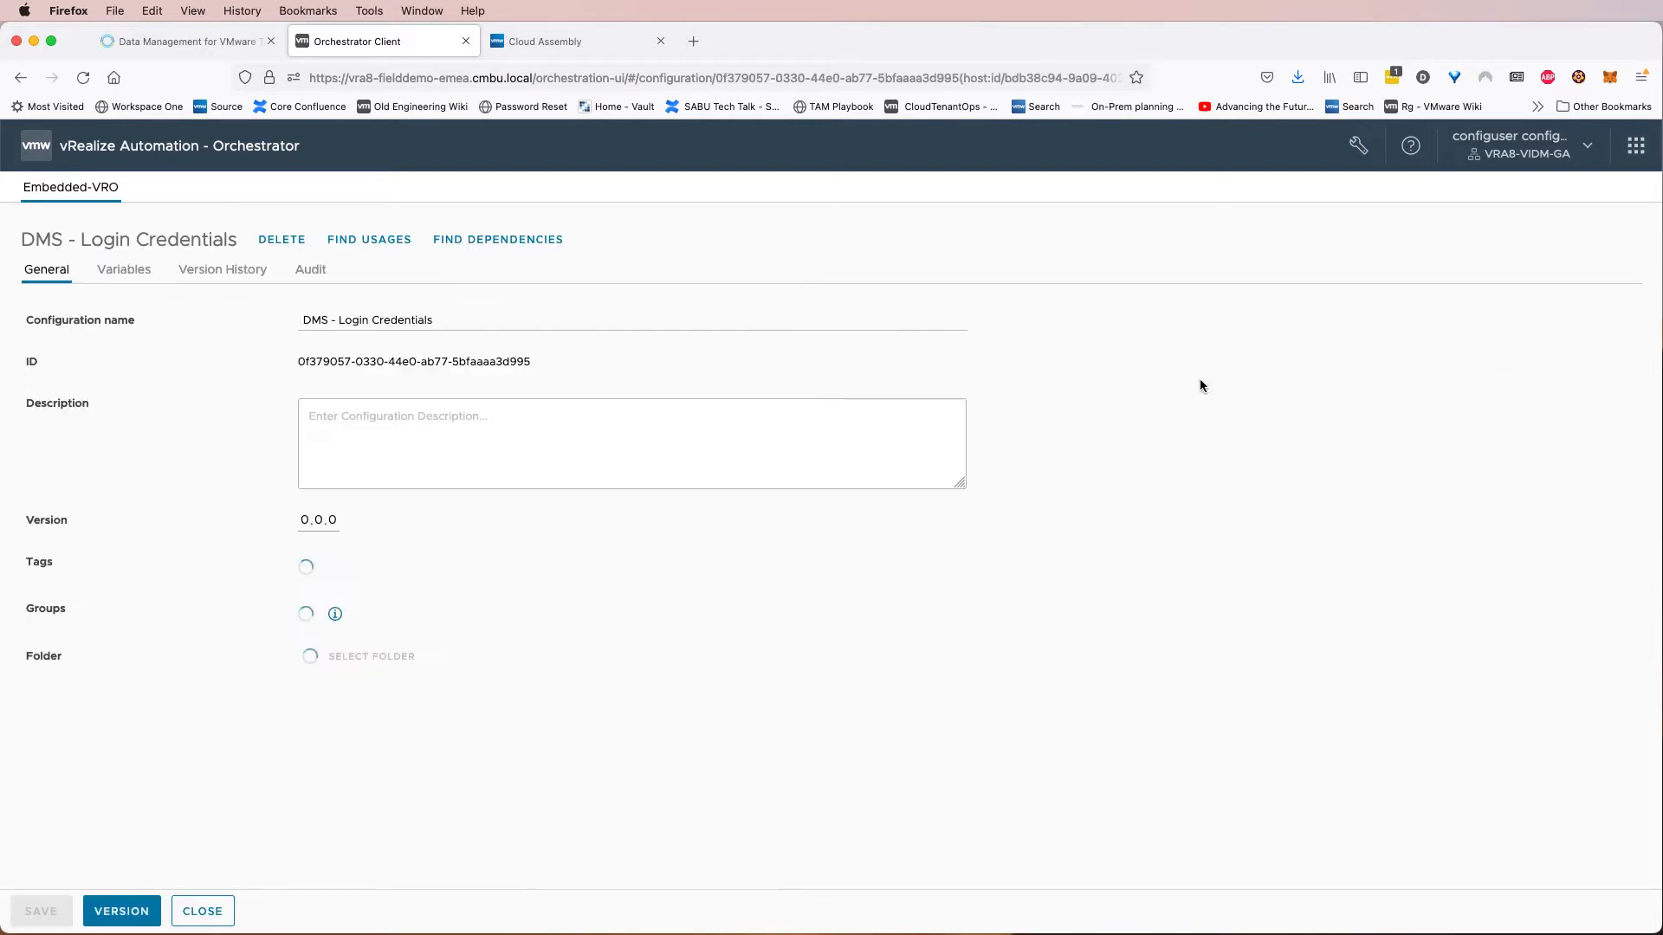
pyautogui.click(138, 277)
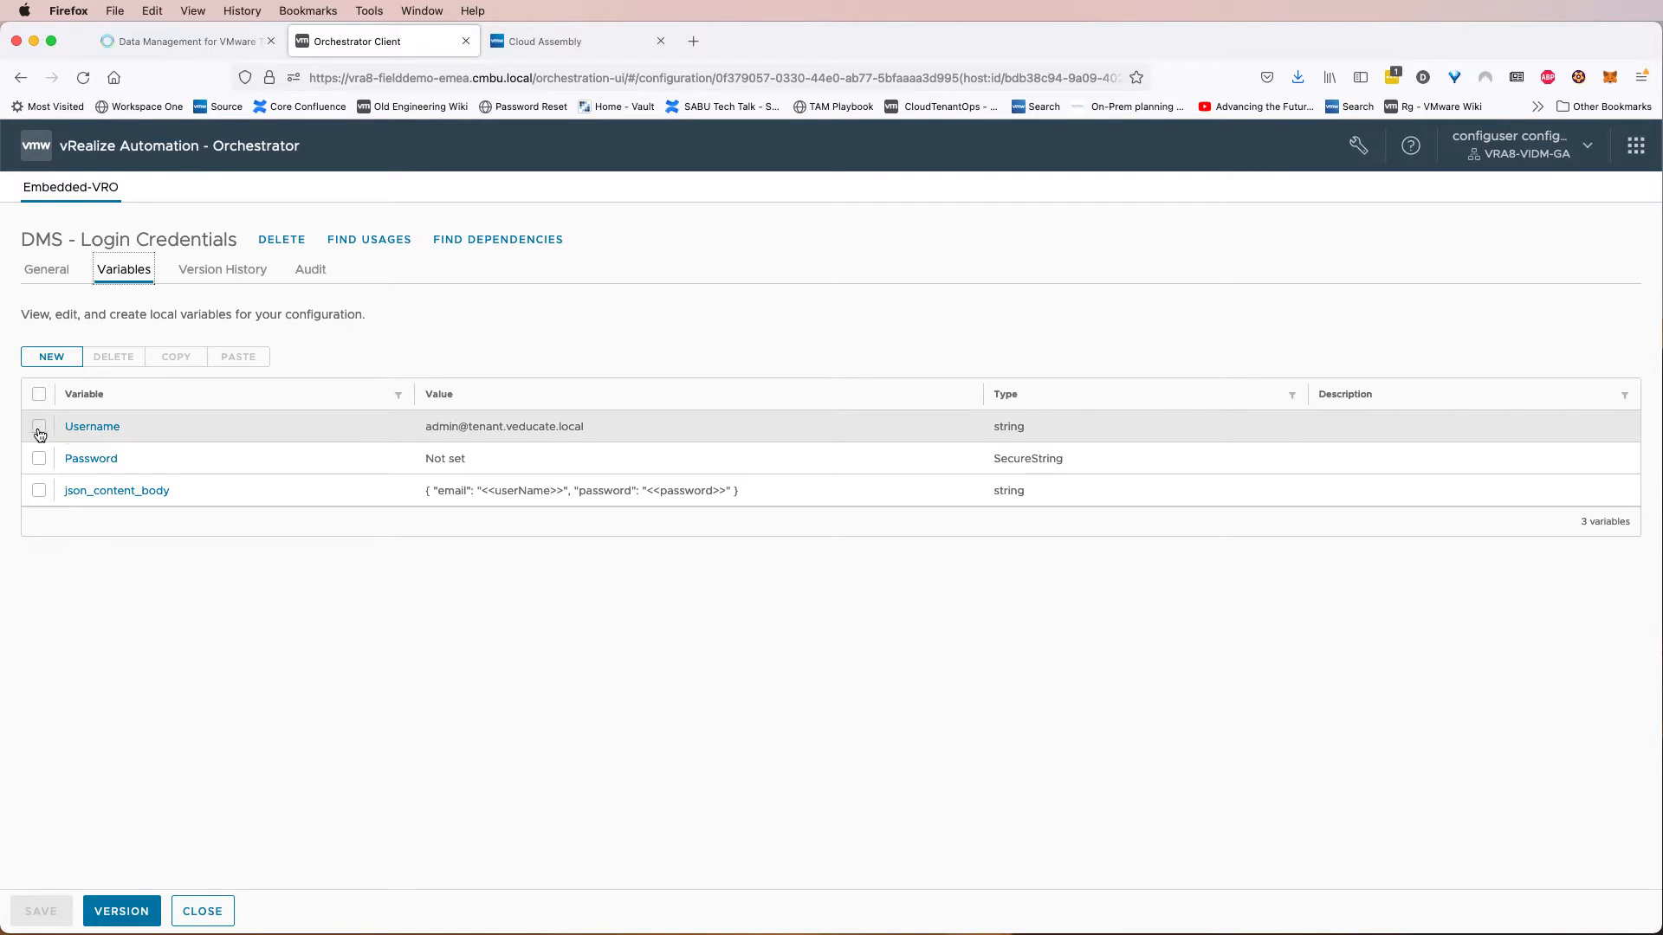
pyautogui.click(96, 428)
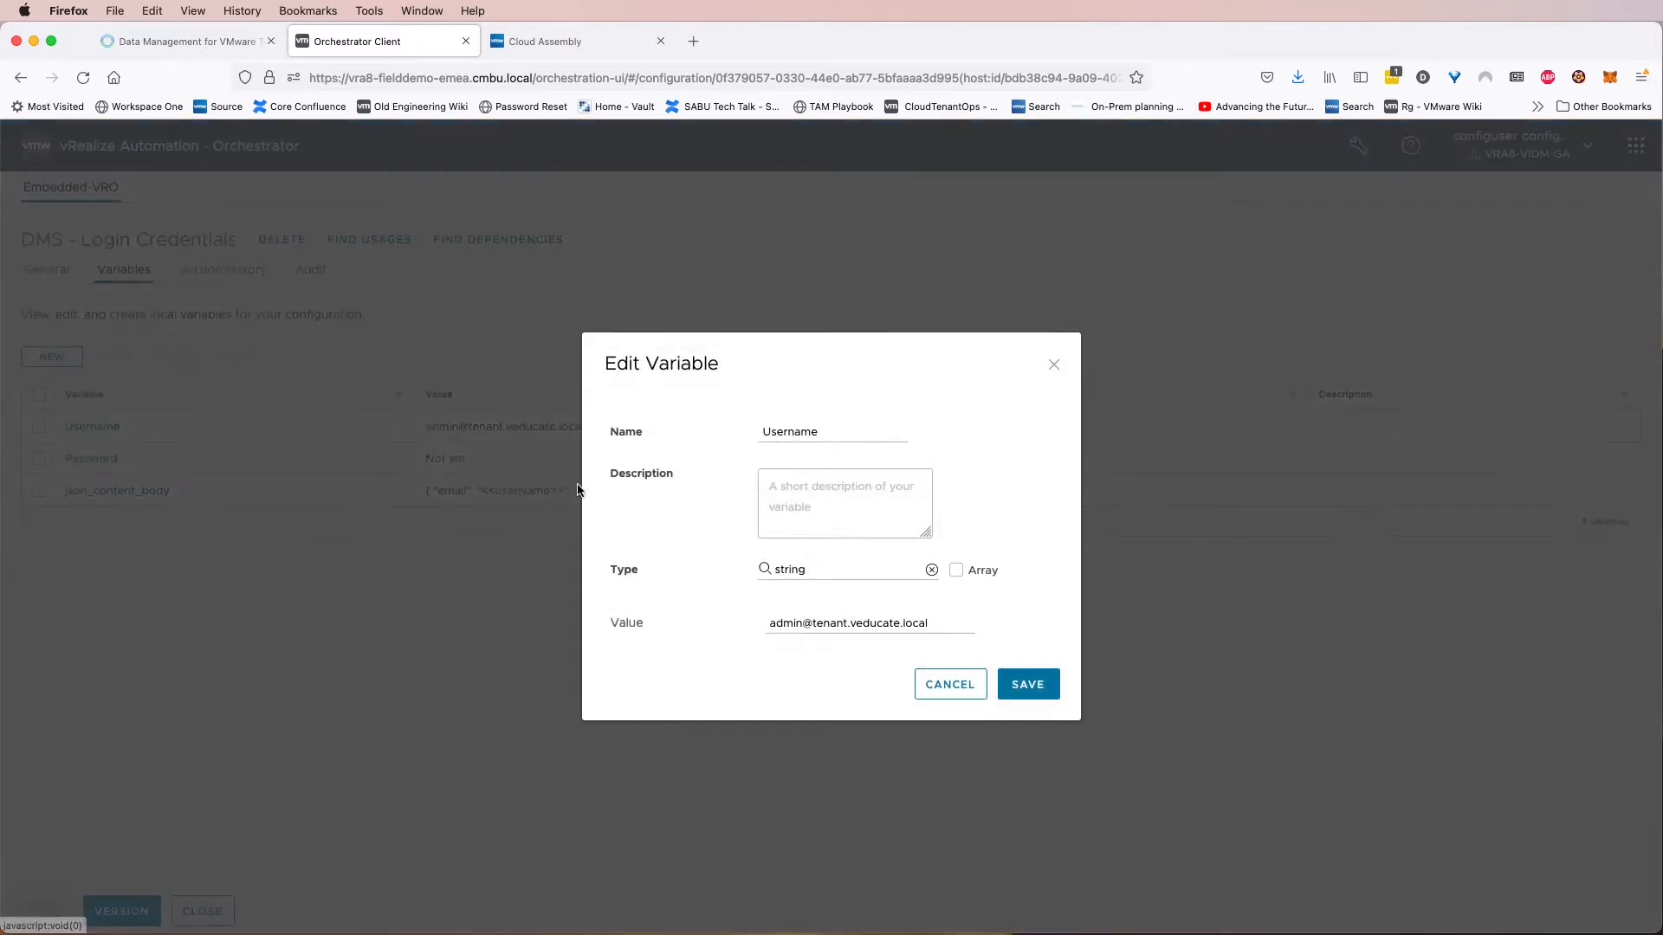
pyautogui.moveTo(936, 627); pyautogui.dragTo(905, 627)
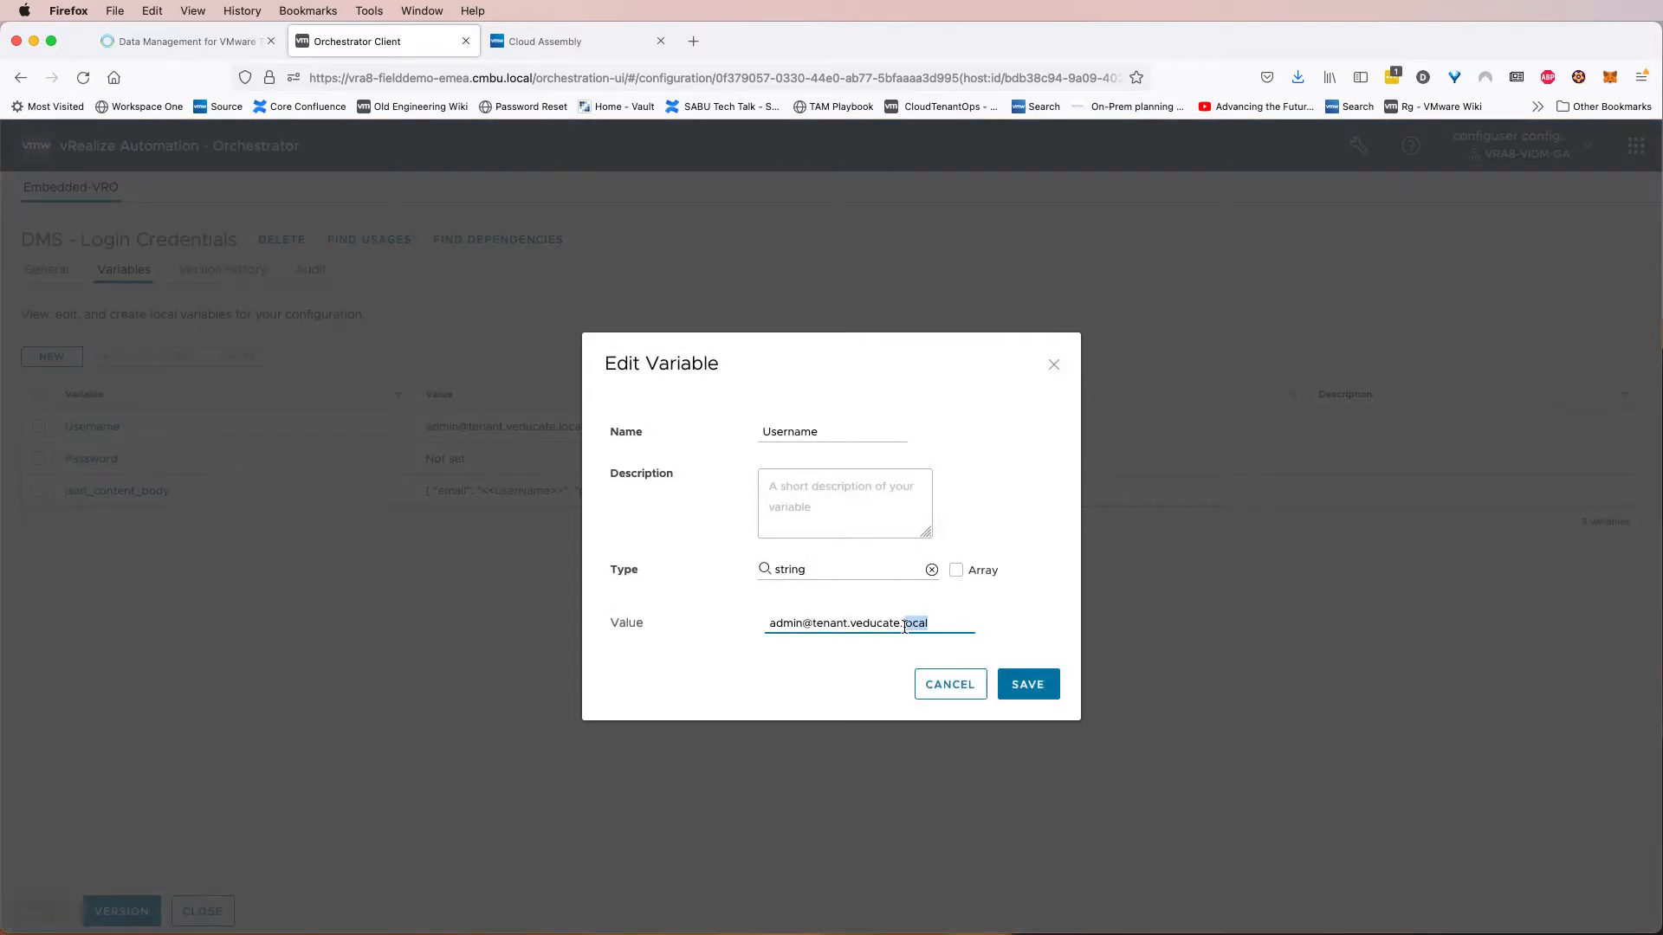
pyautogui.press('BackSpace')
pyautogui.click(1028, 684)
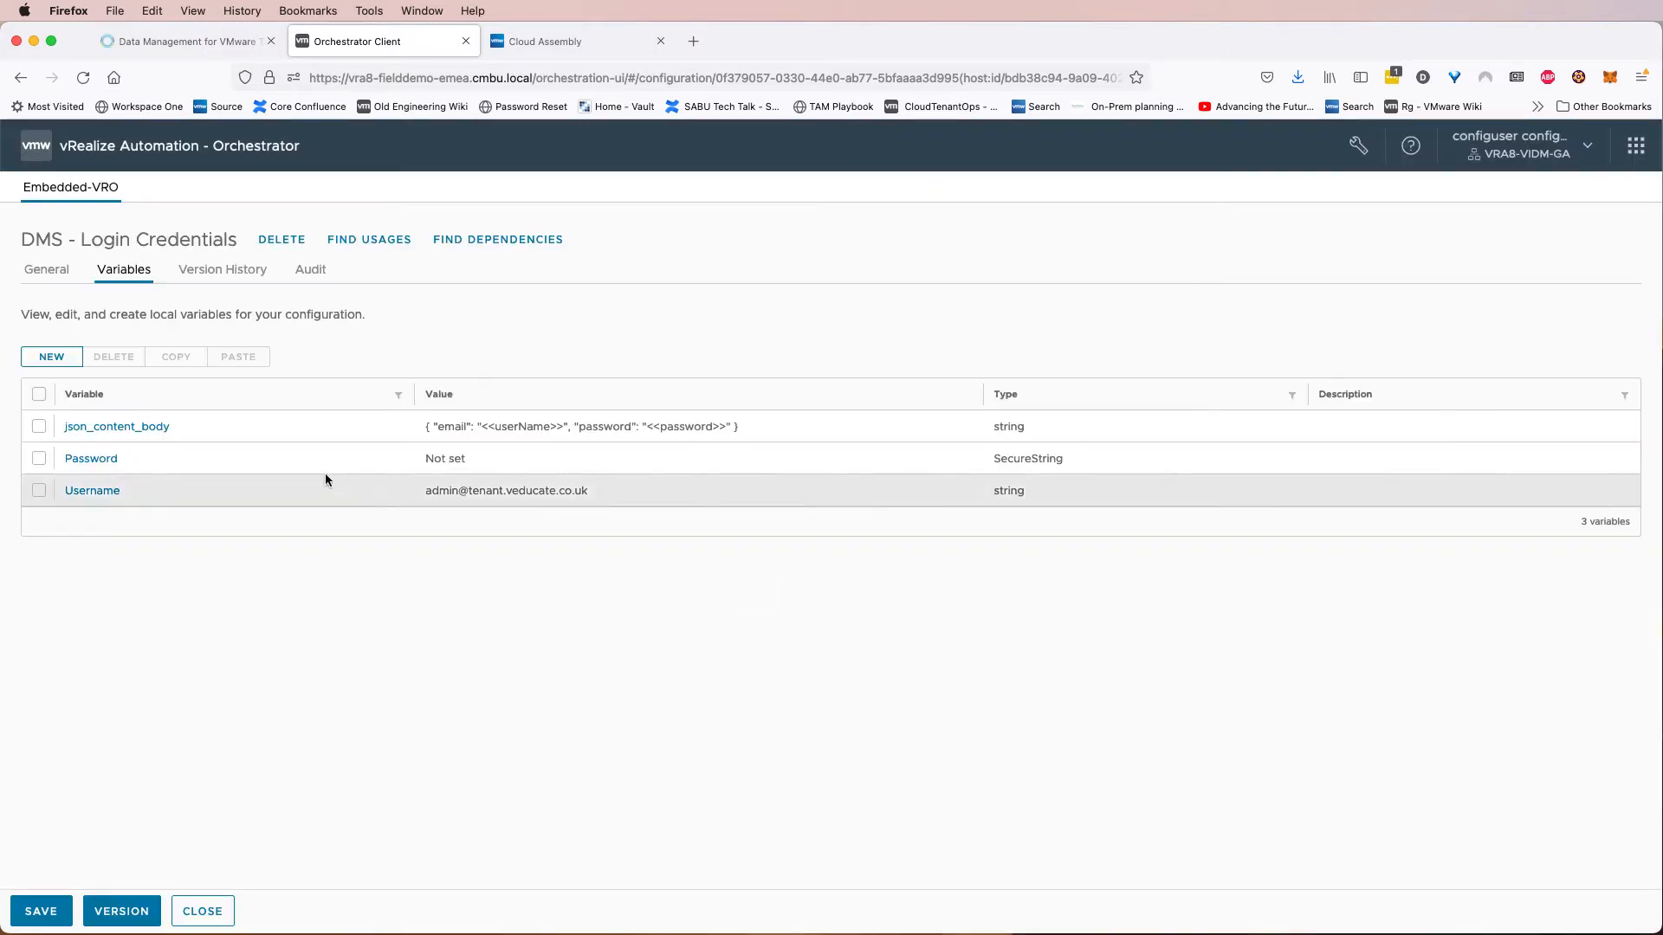
# Set the Password variable to the tenant admin's password, decline the browser's save prompts, and save the configuration.
pyautogui.click(96, 459)
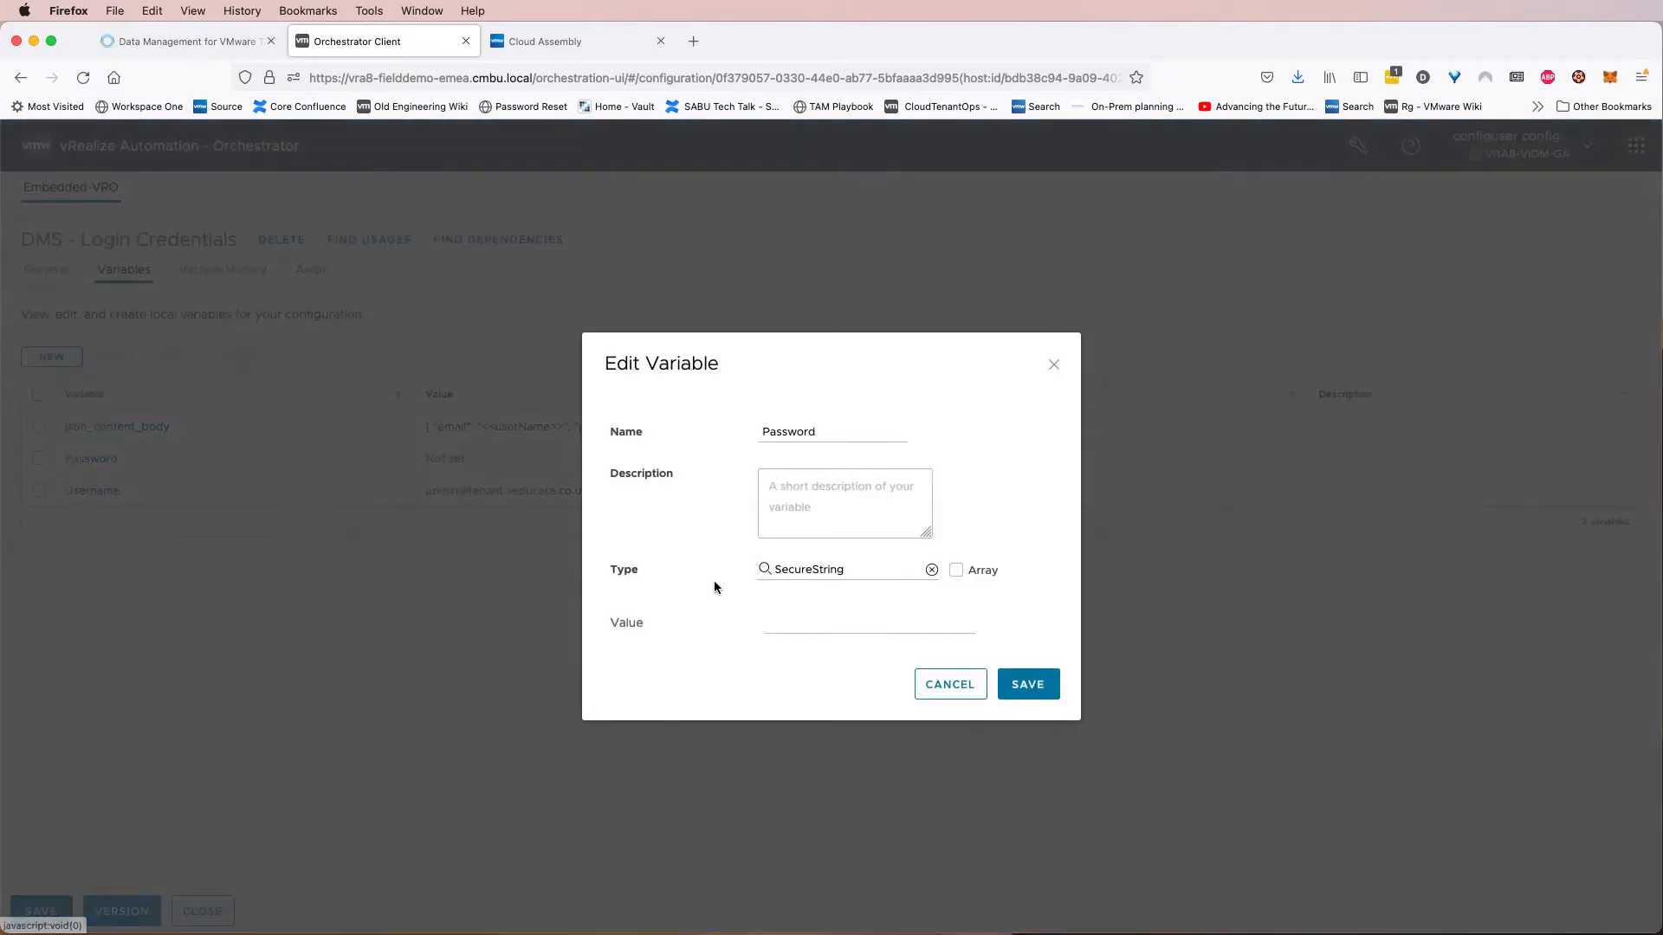
pyautogui.click(826, 621)
pyautogui.write('•••')
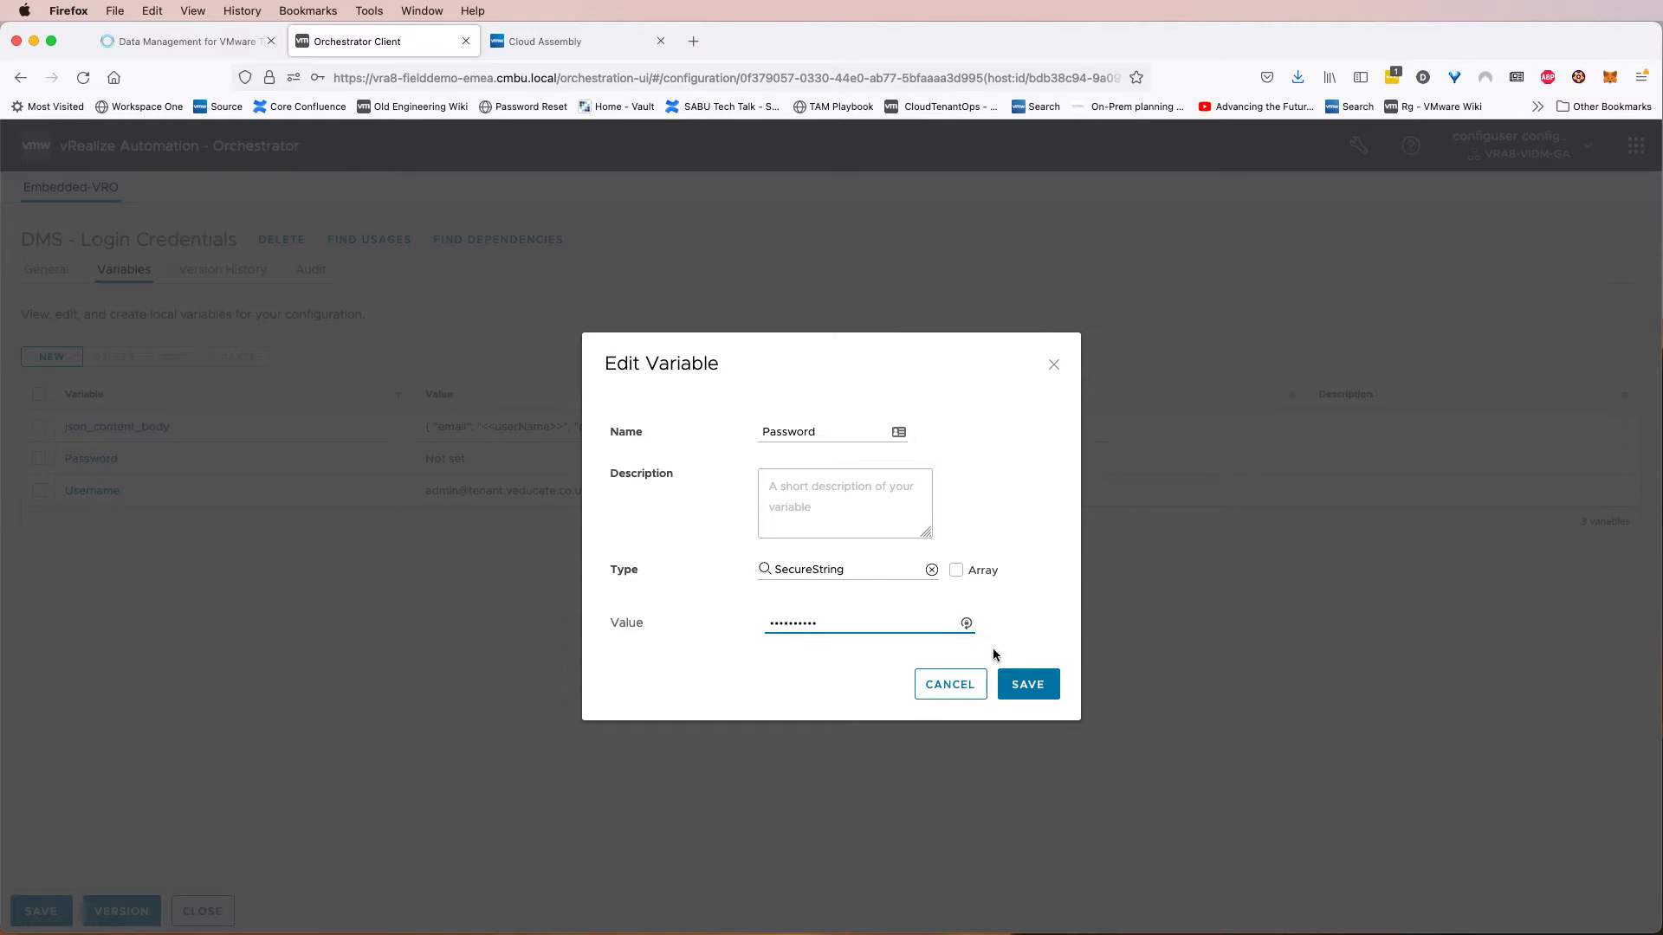
pyautogui.click(1037, 690)
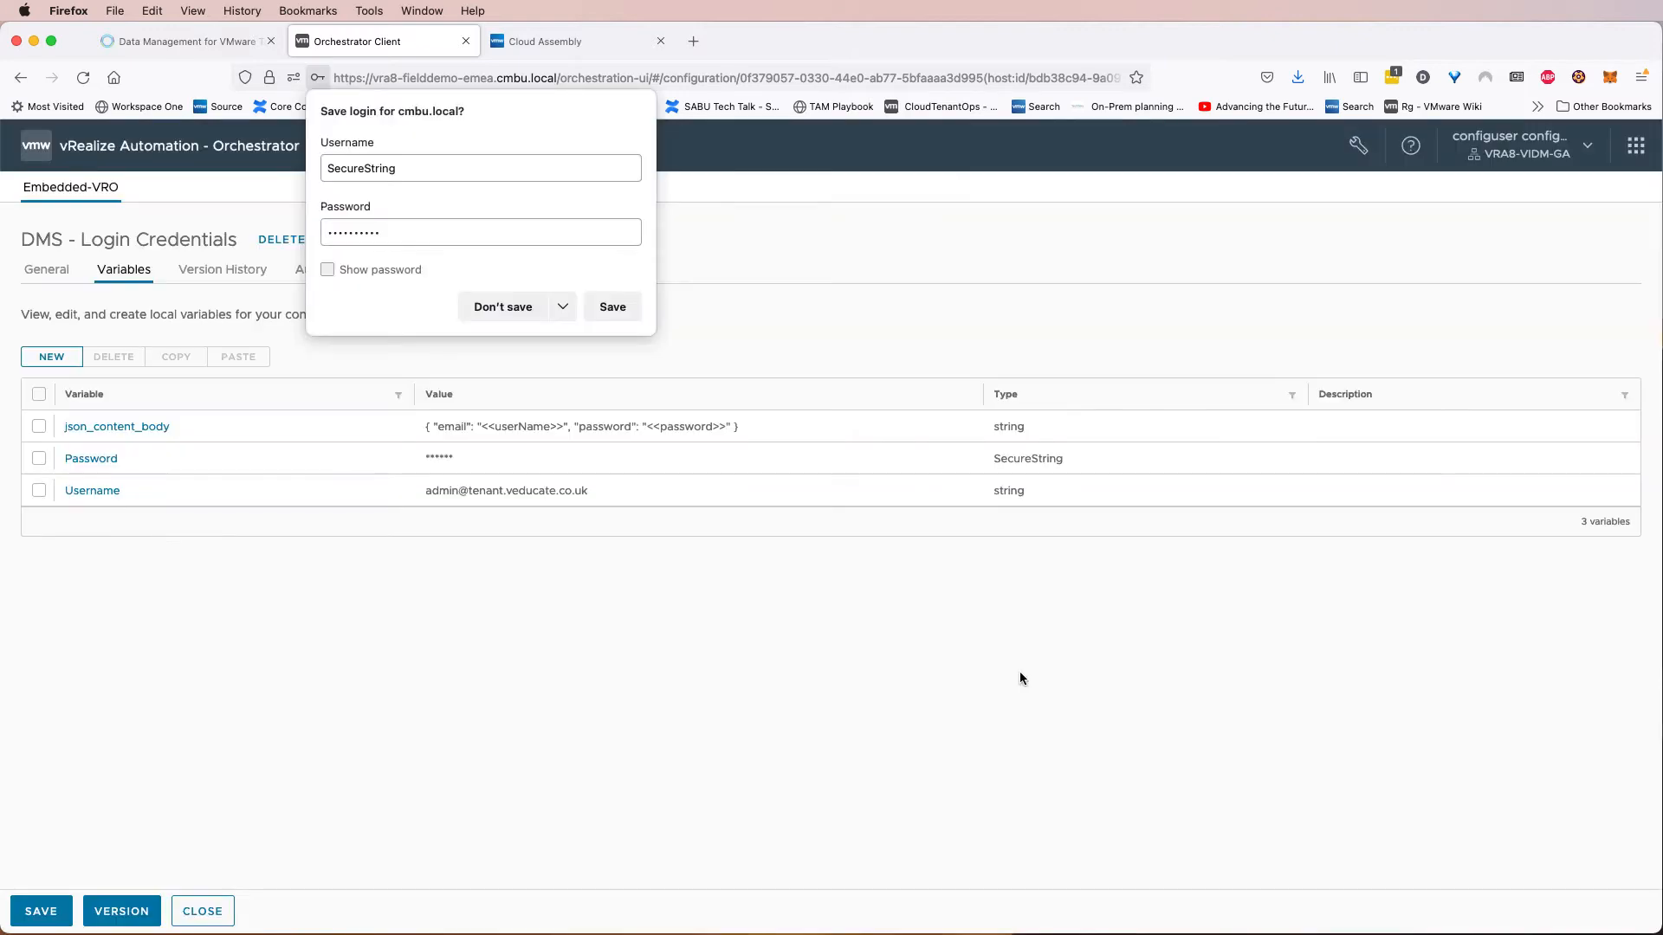
pyautogui.click(522, 309)
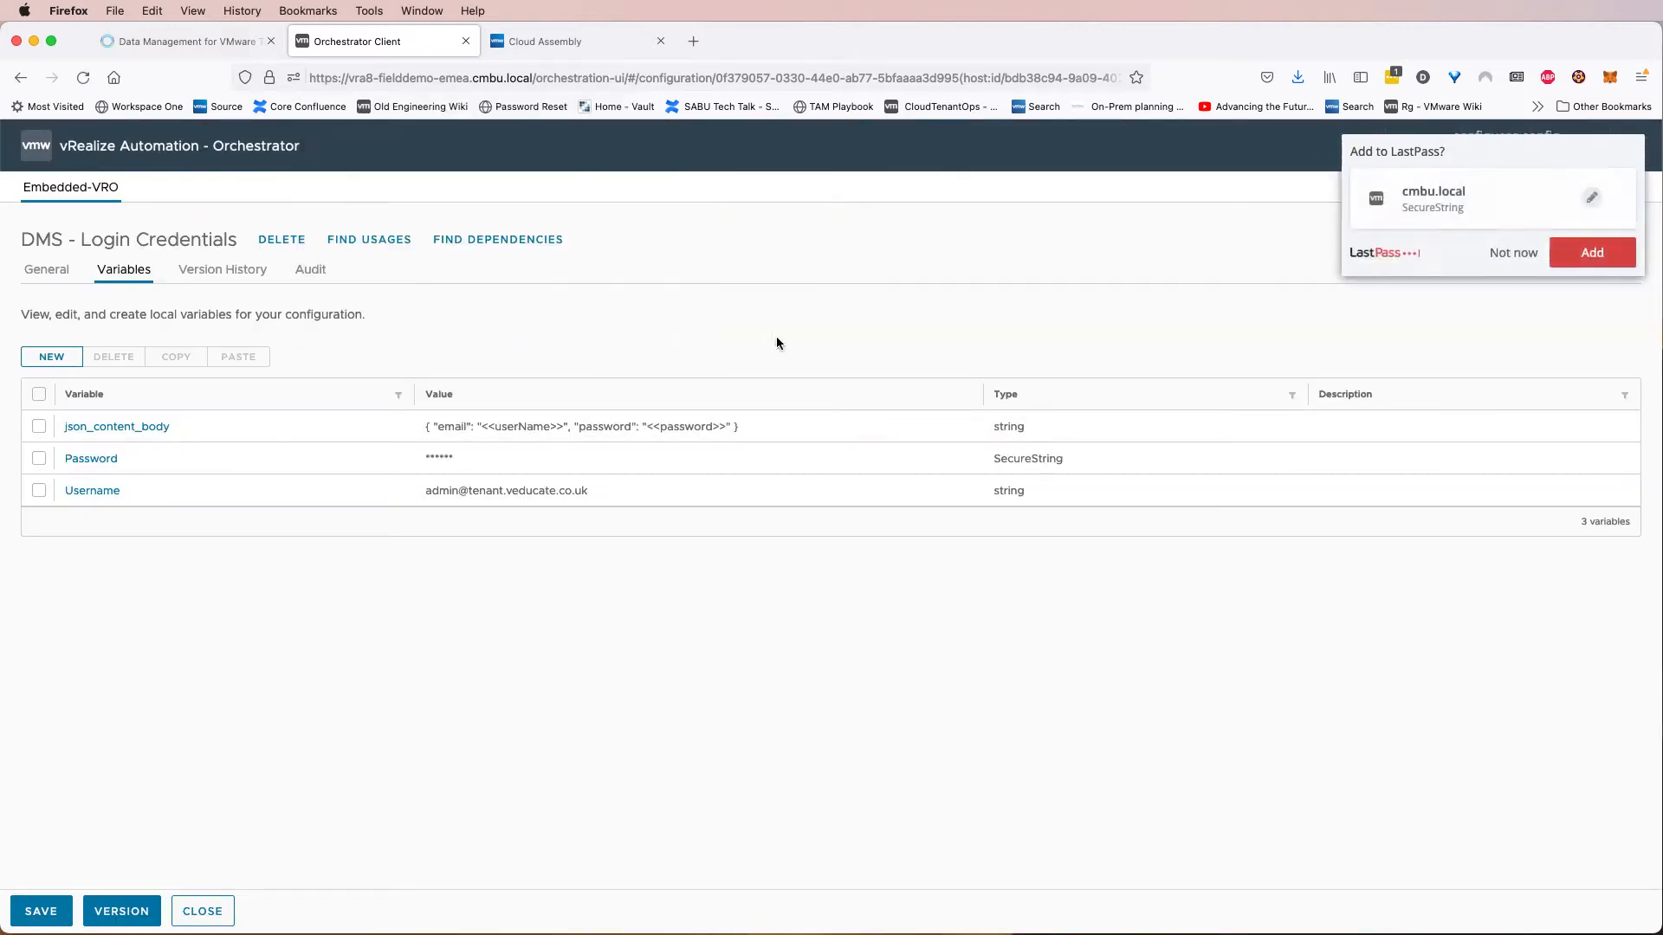
pyautogui.click(1507, 254)
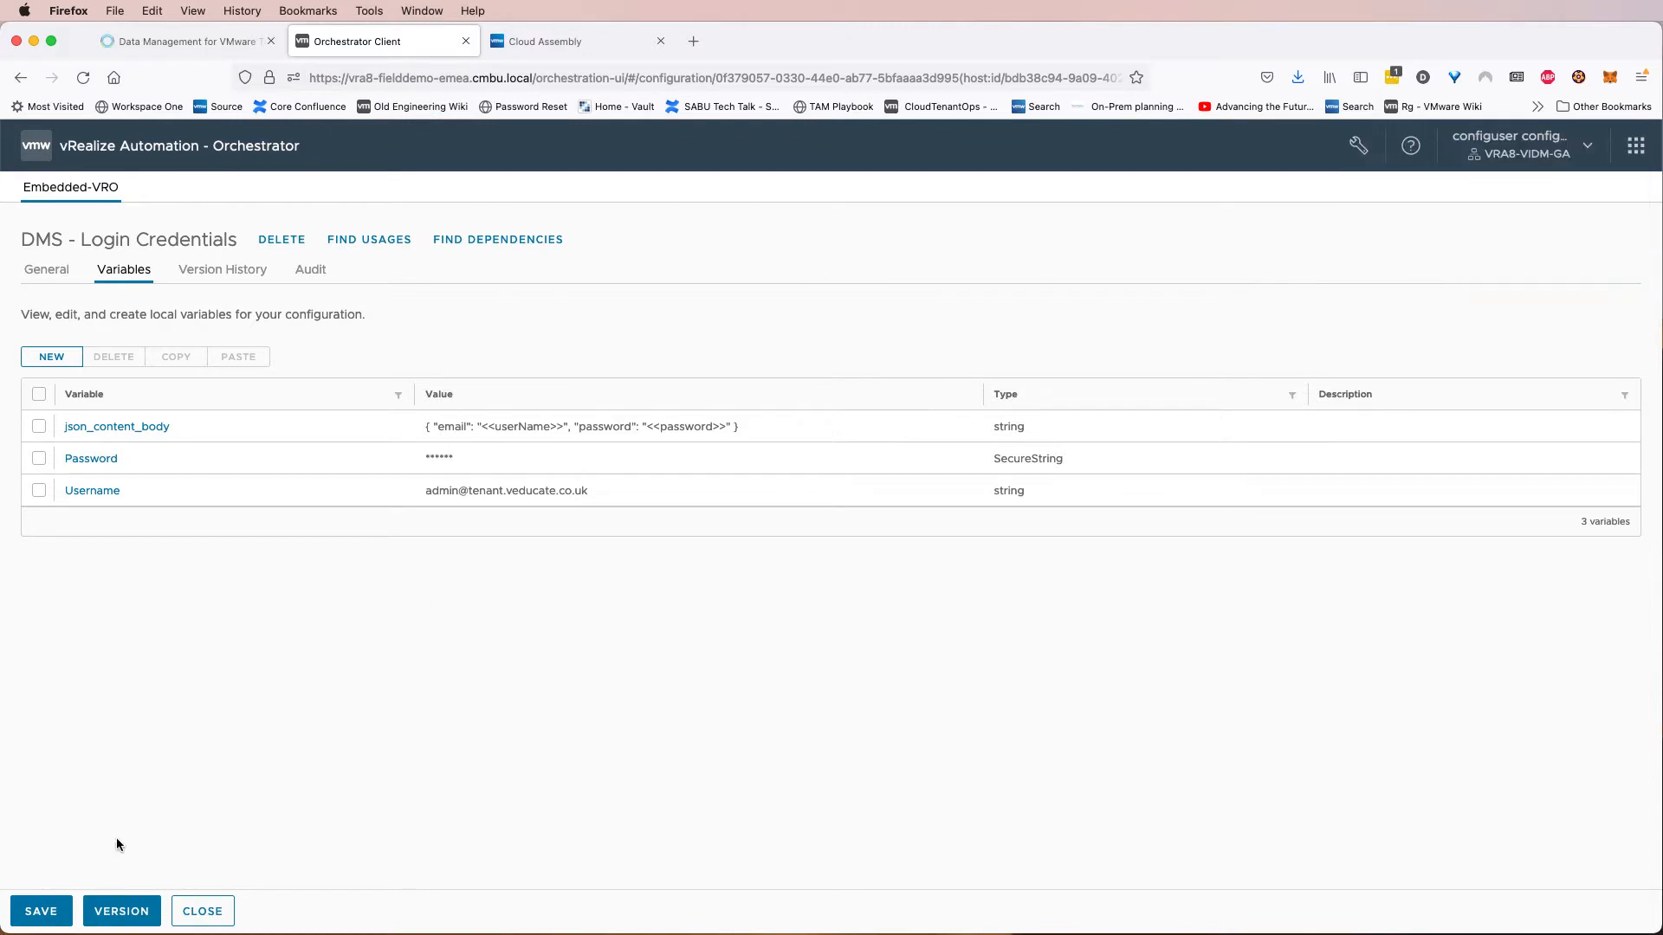
pyautogui.click(39, 911)
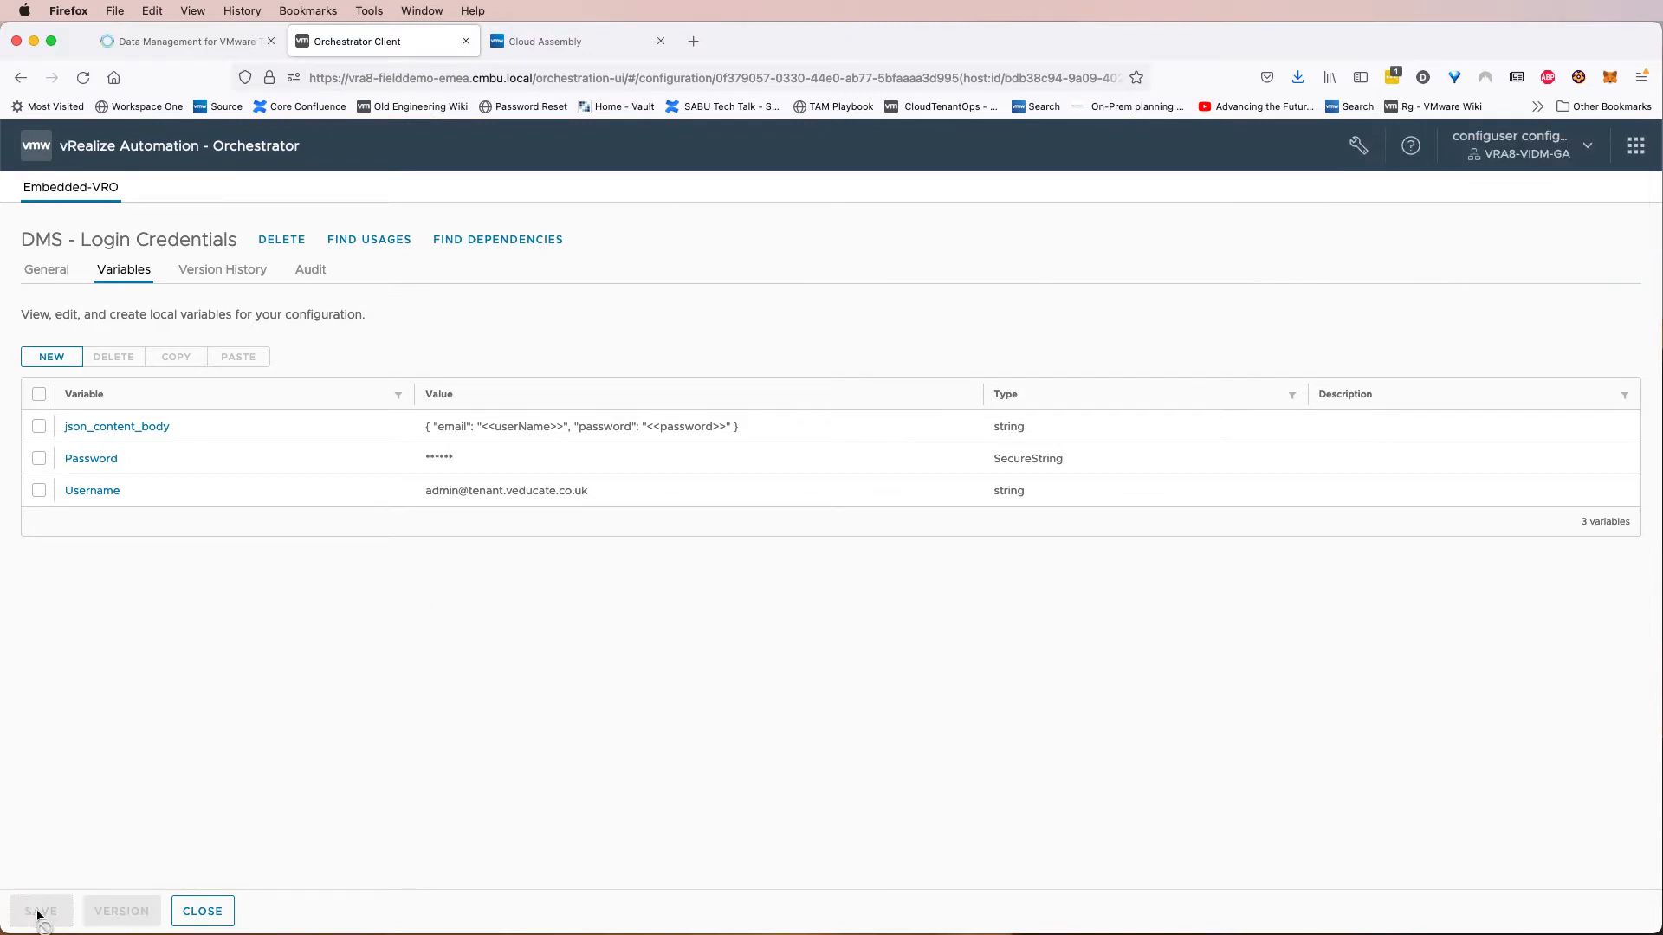
pyautogui.click(202, 909)
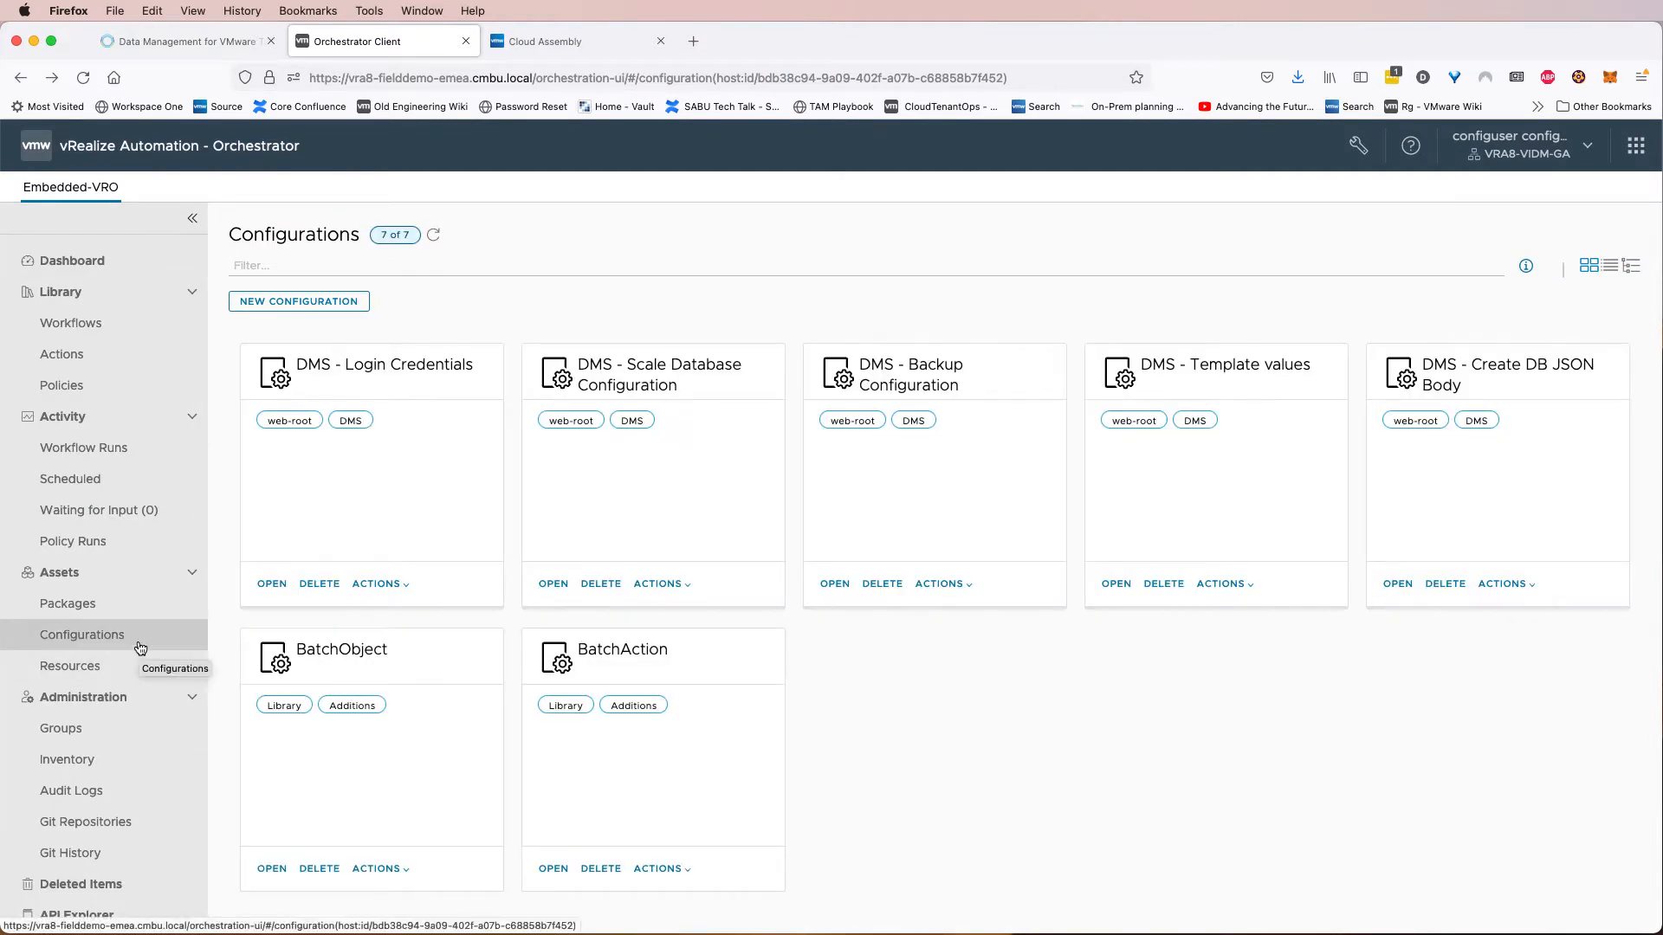
# Open the Create JSON Body from User Inputs script of the DMS - Get User Inputs, Prepare Create DB JSON Body workflow and select environmentIdString on line 10.
pyautogui.click(105, 331)
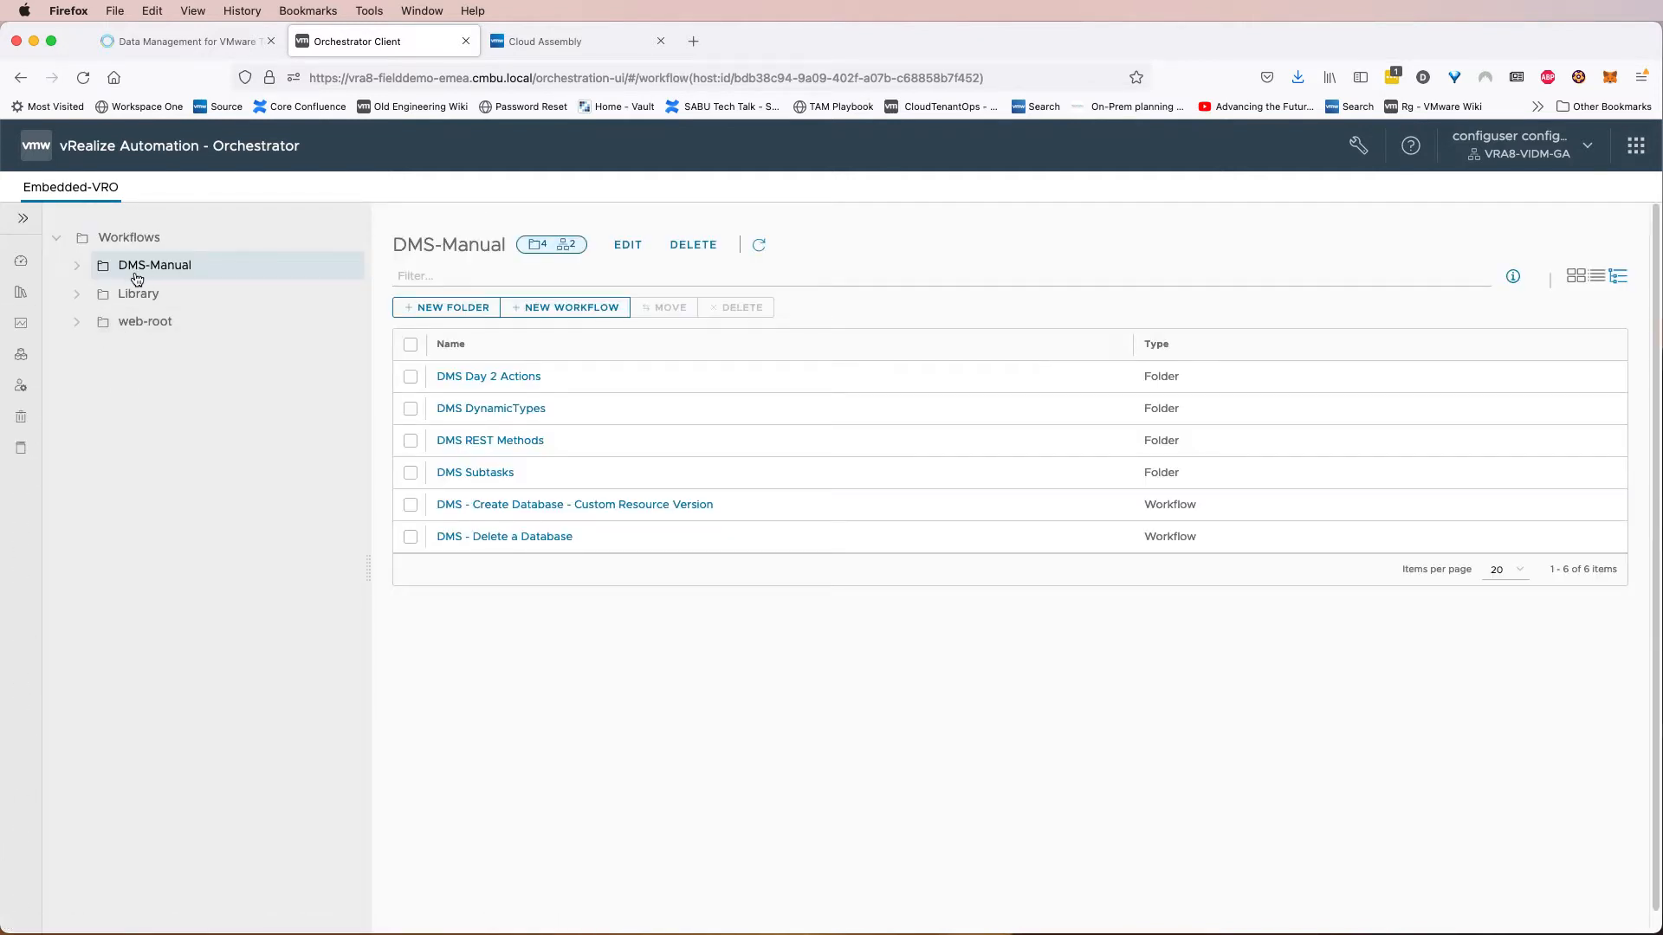
pyautogui.click(77, 267)
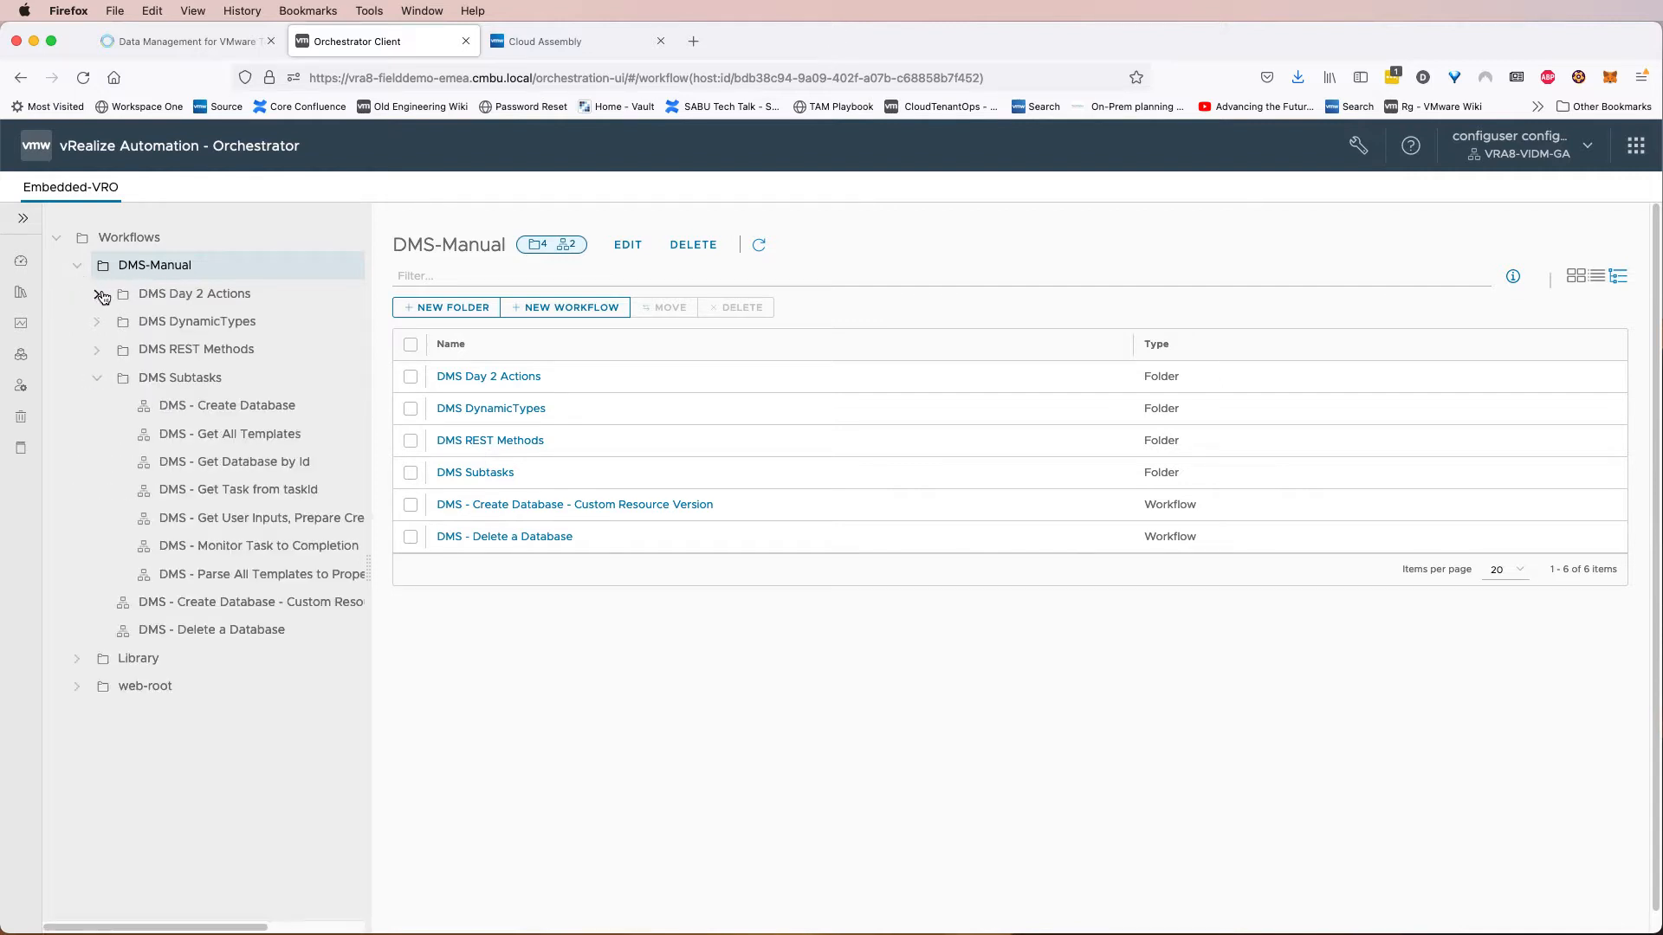
pyautogui.click(98, 379)
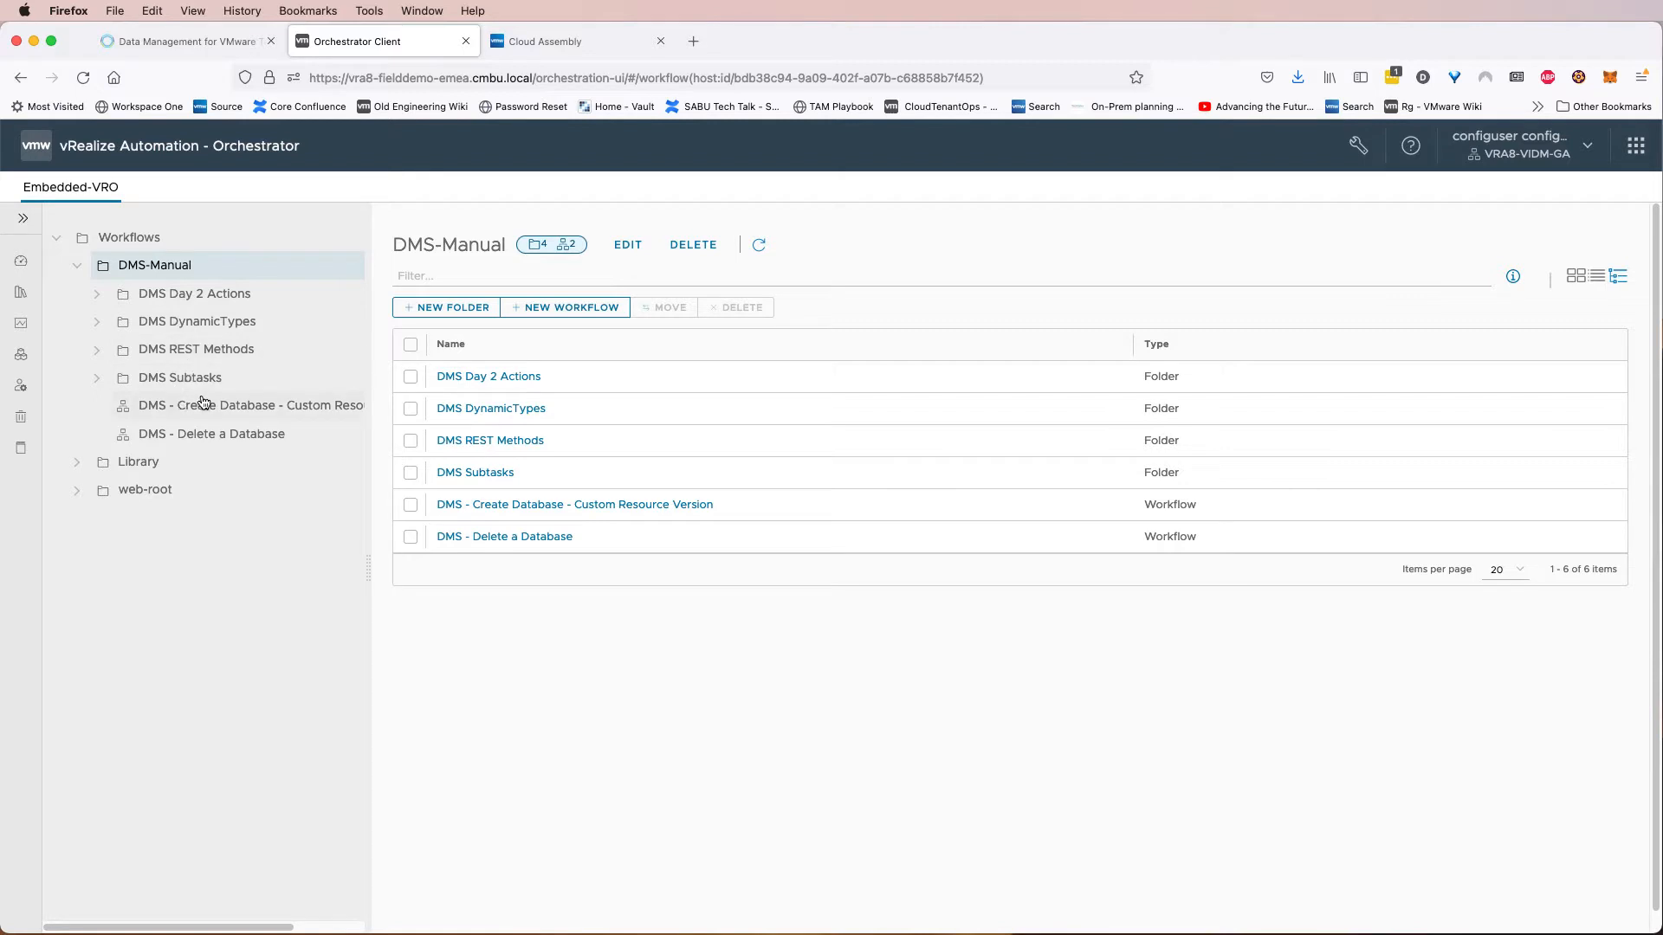
pyautogui.click(96, 380)
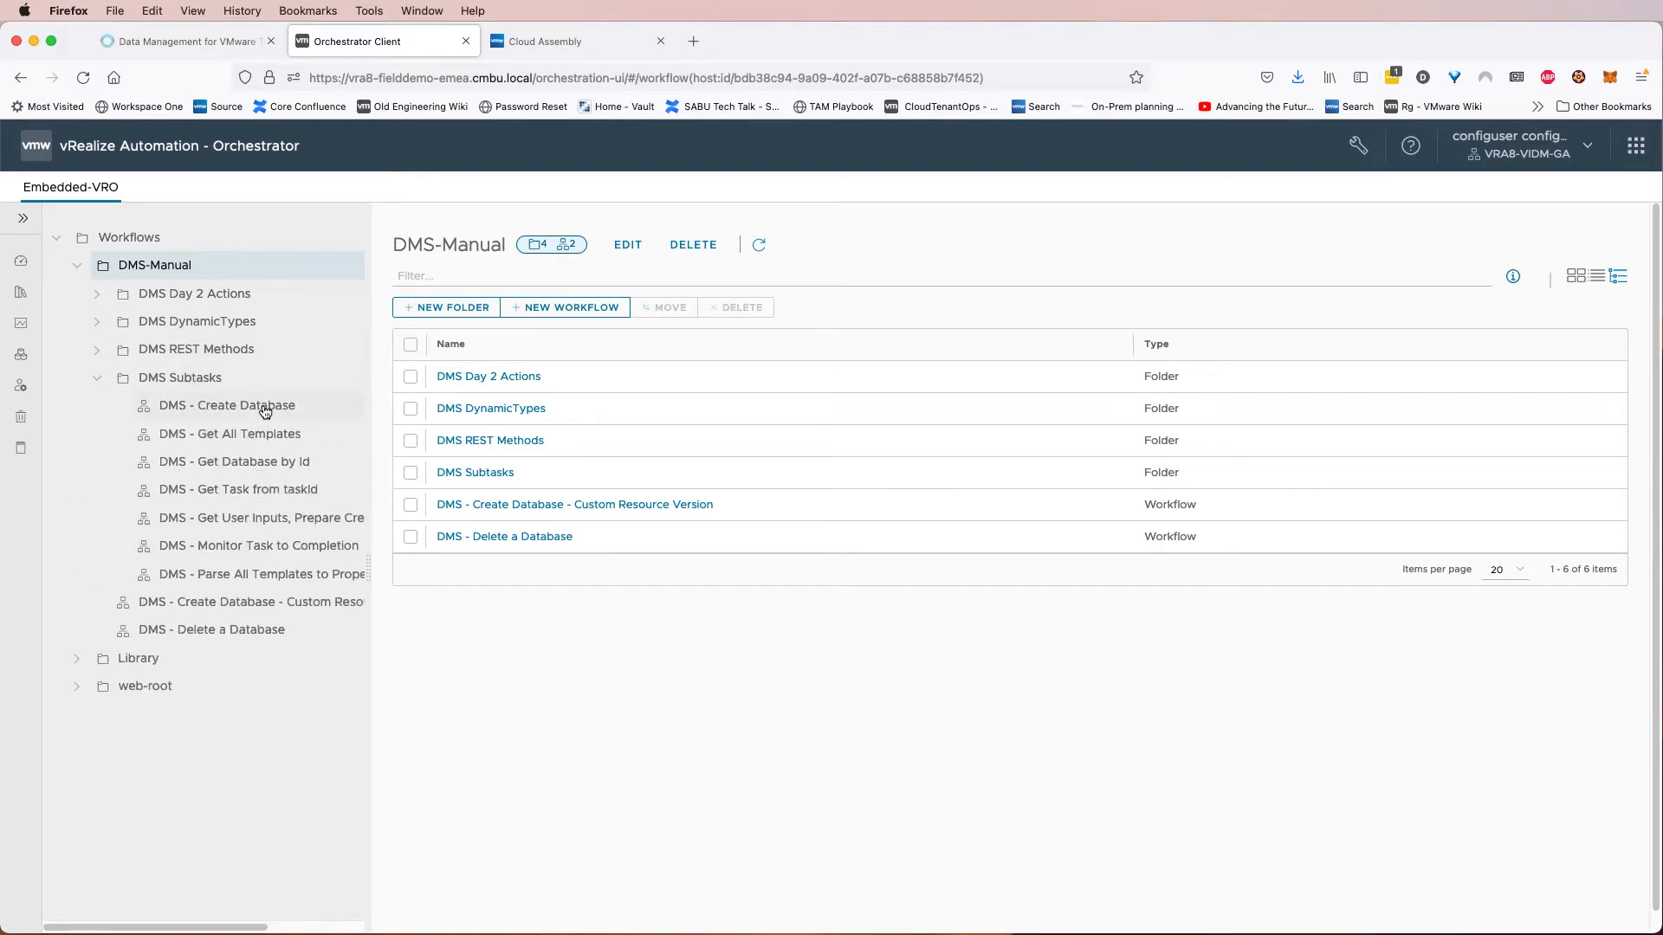
pyautogui.click(303, 524)
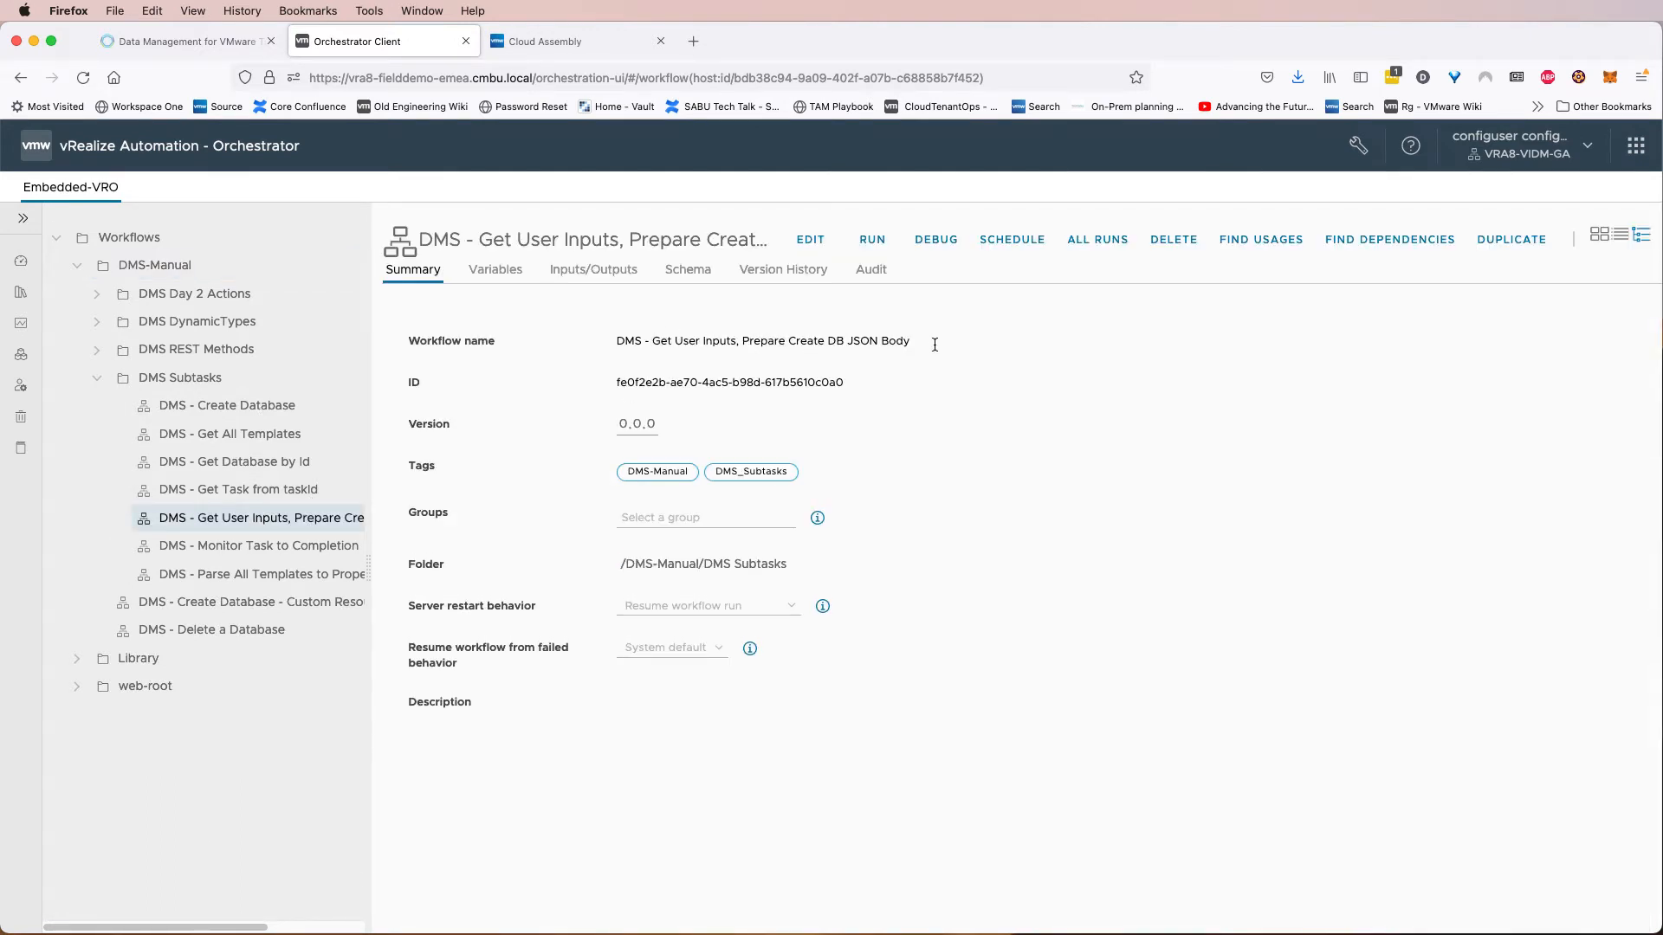
pyautogui.click(811, 240)
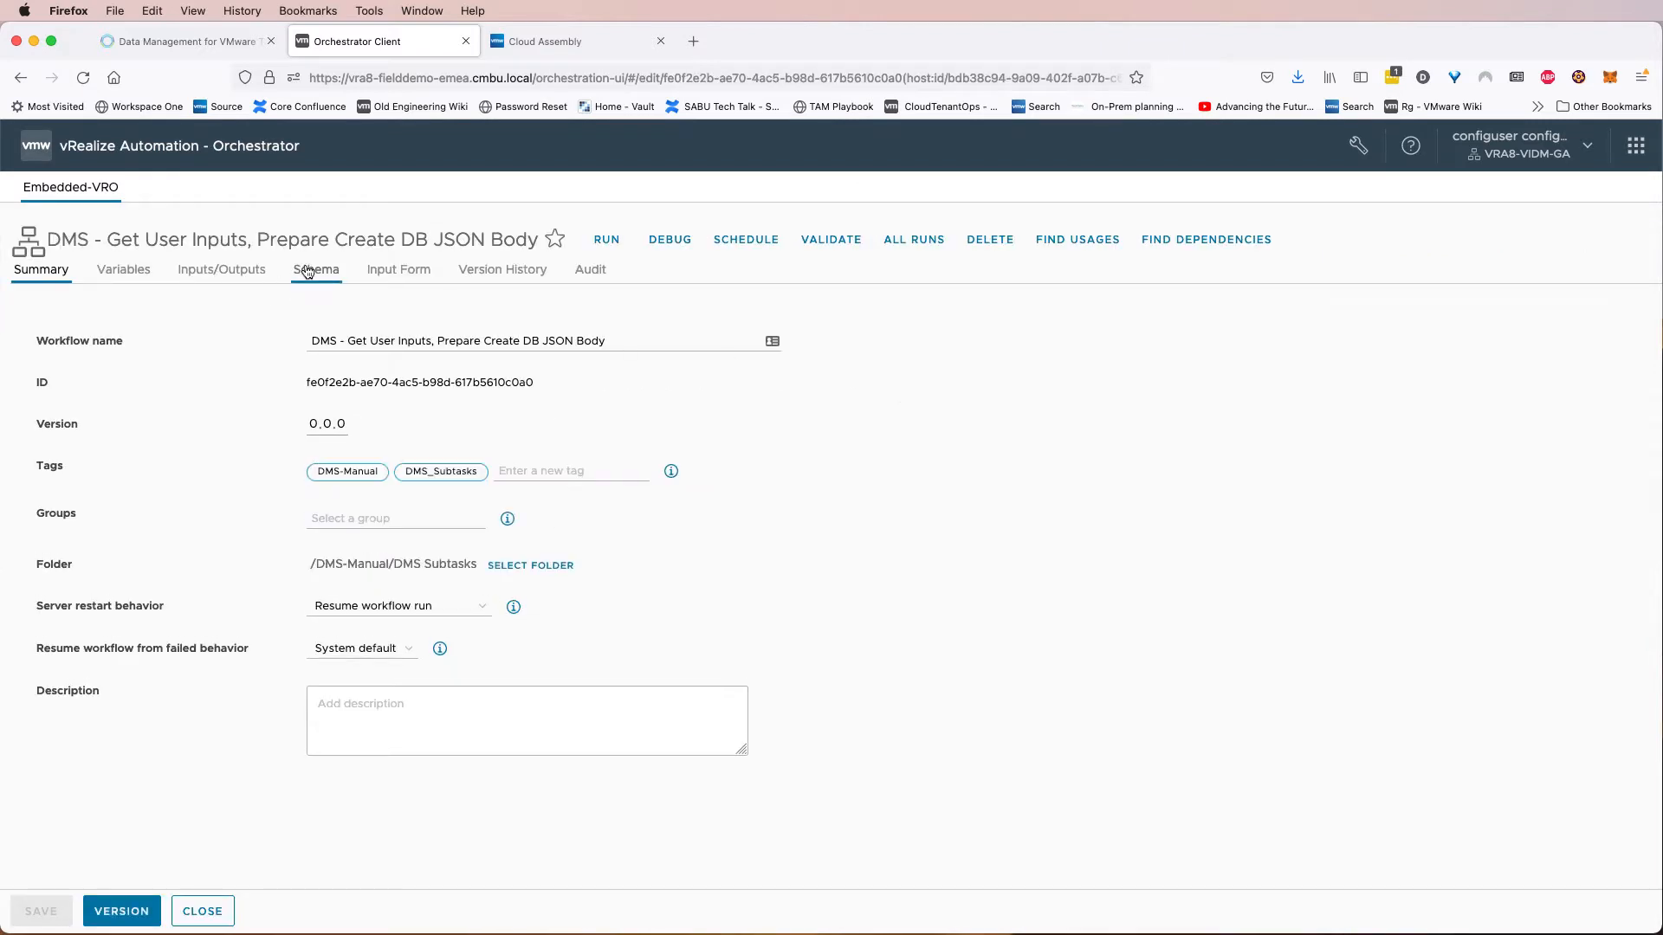
pyautogui.click(308, 271)
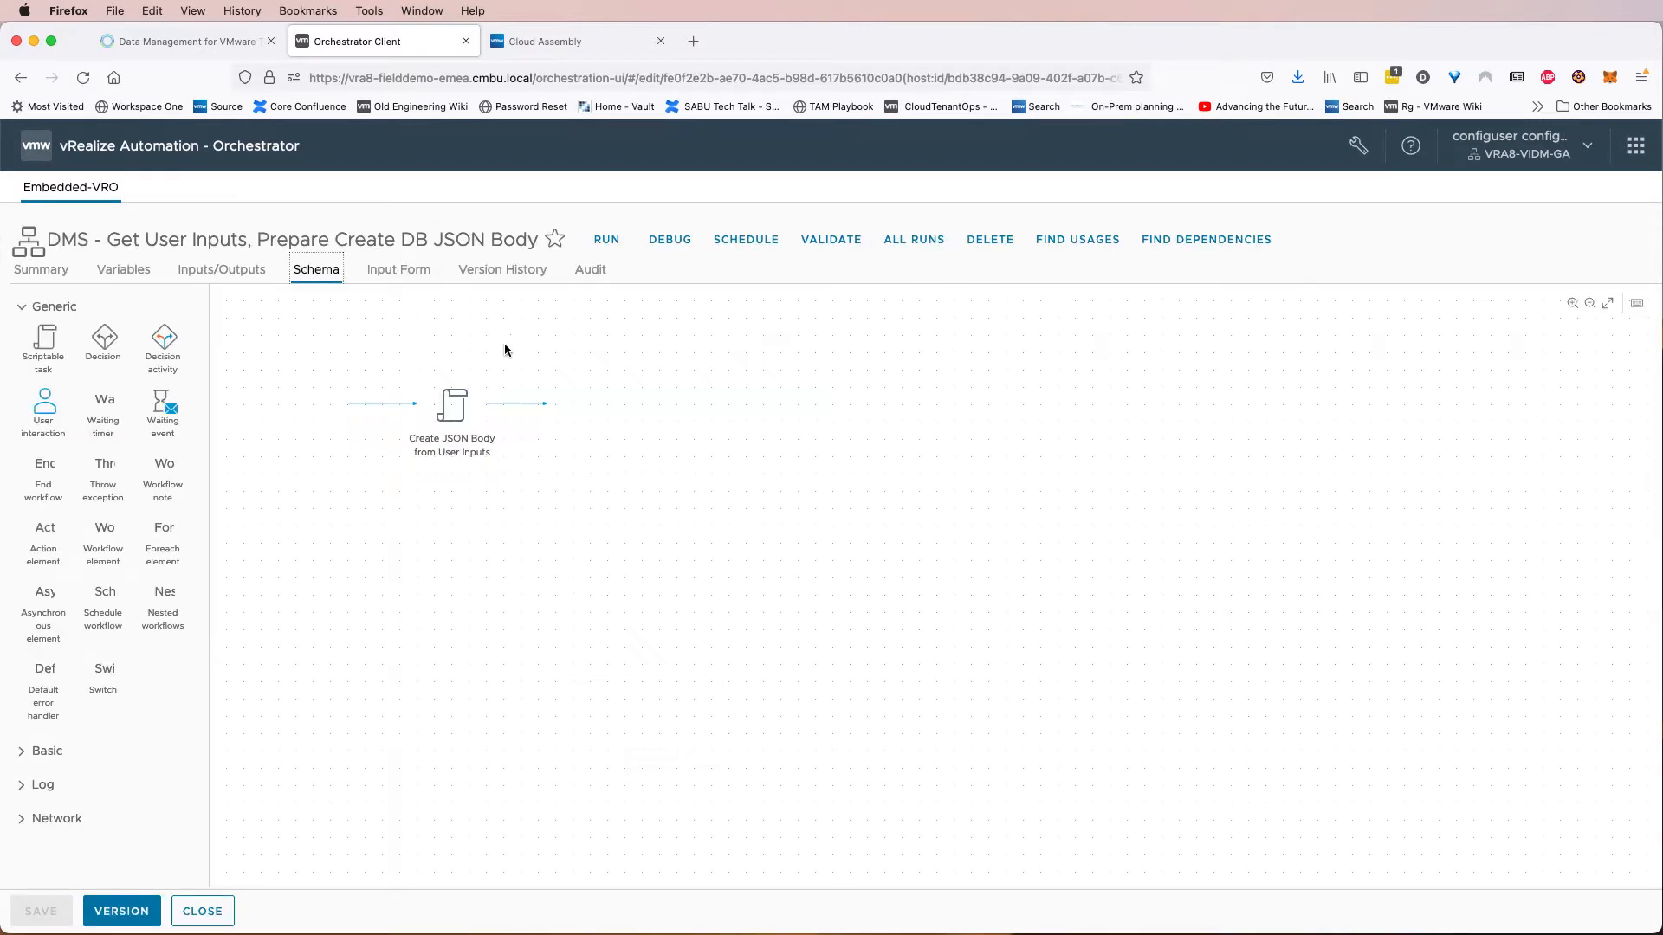
pyautogui.click(460, 415)
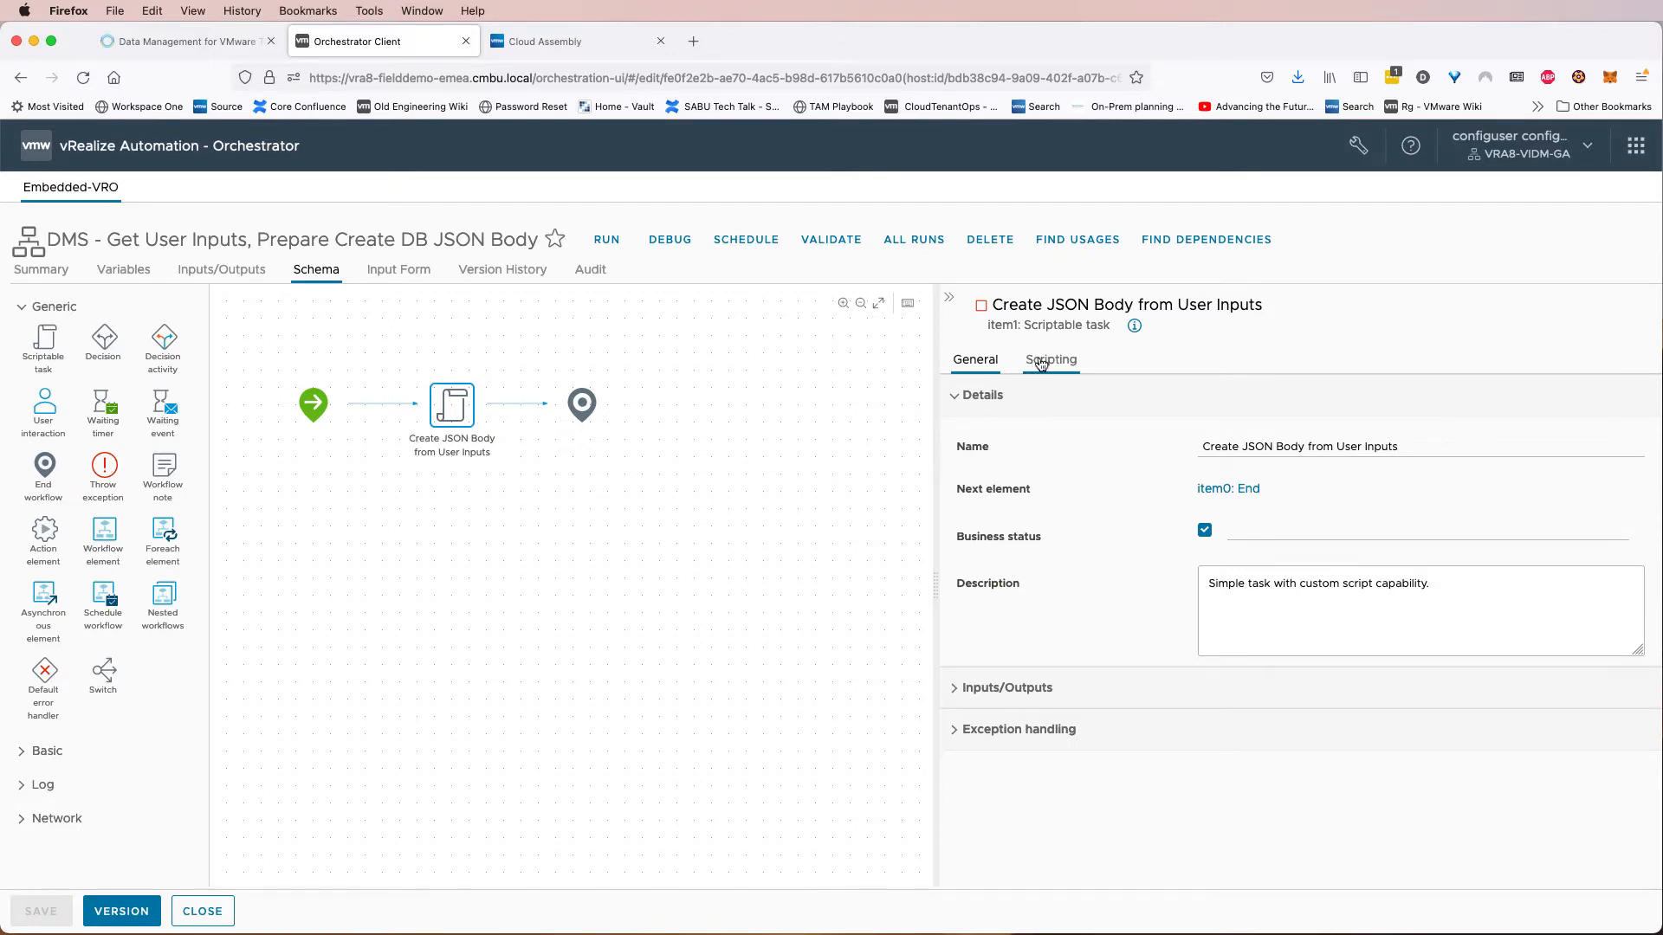
pyautogui.click(1041, 363)
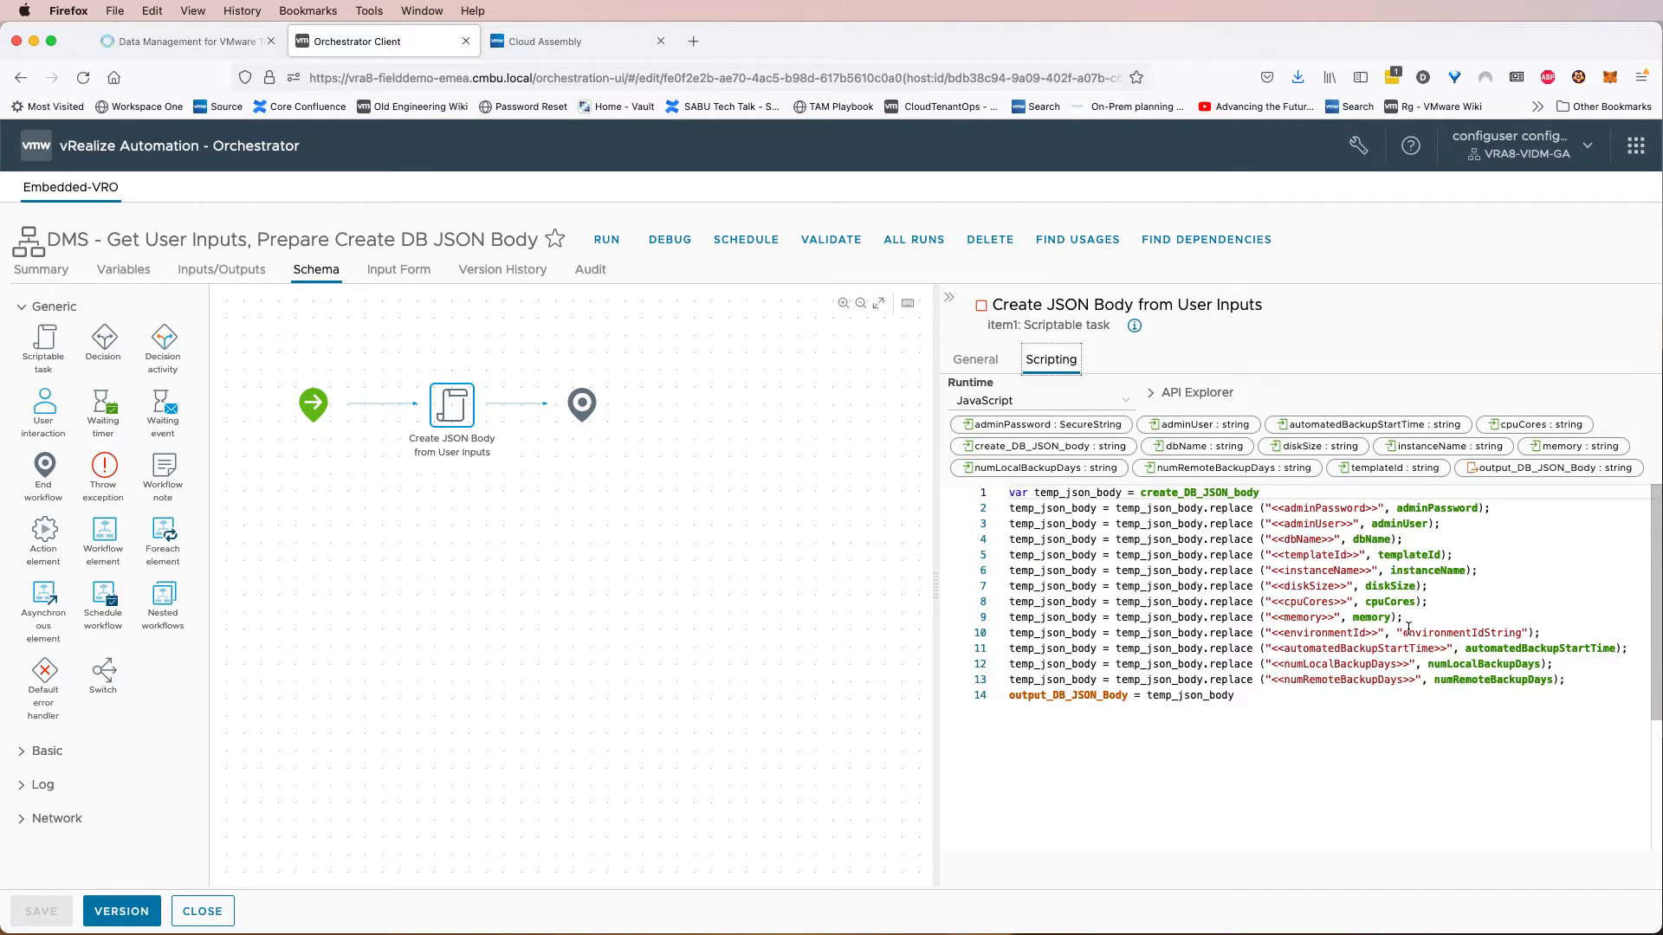
pyautogui.moveTo(1402, 632); pyautogui.dragTo(1521, 632)
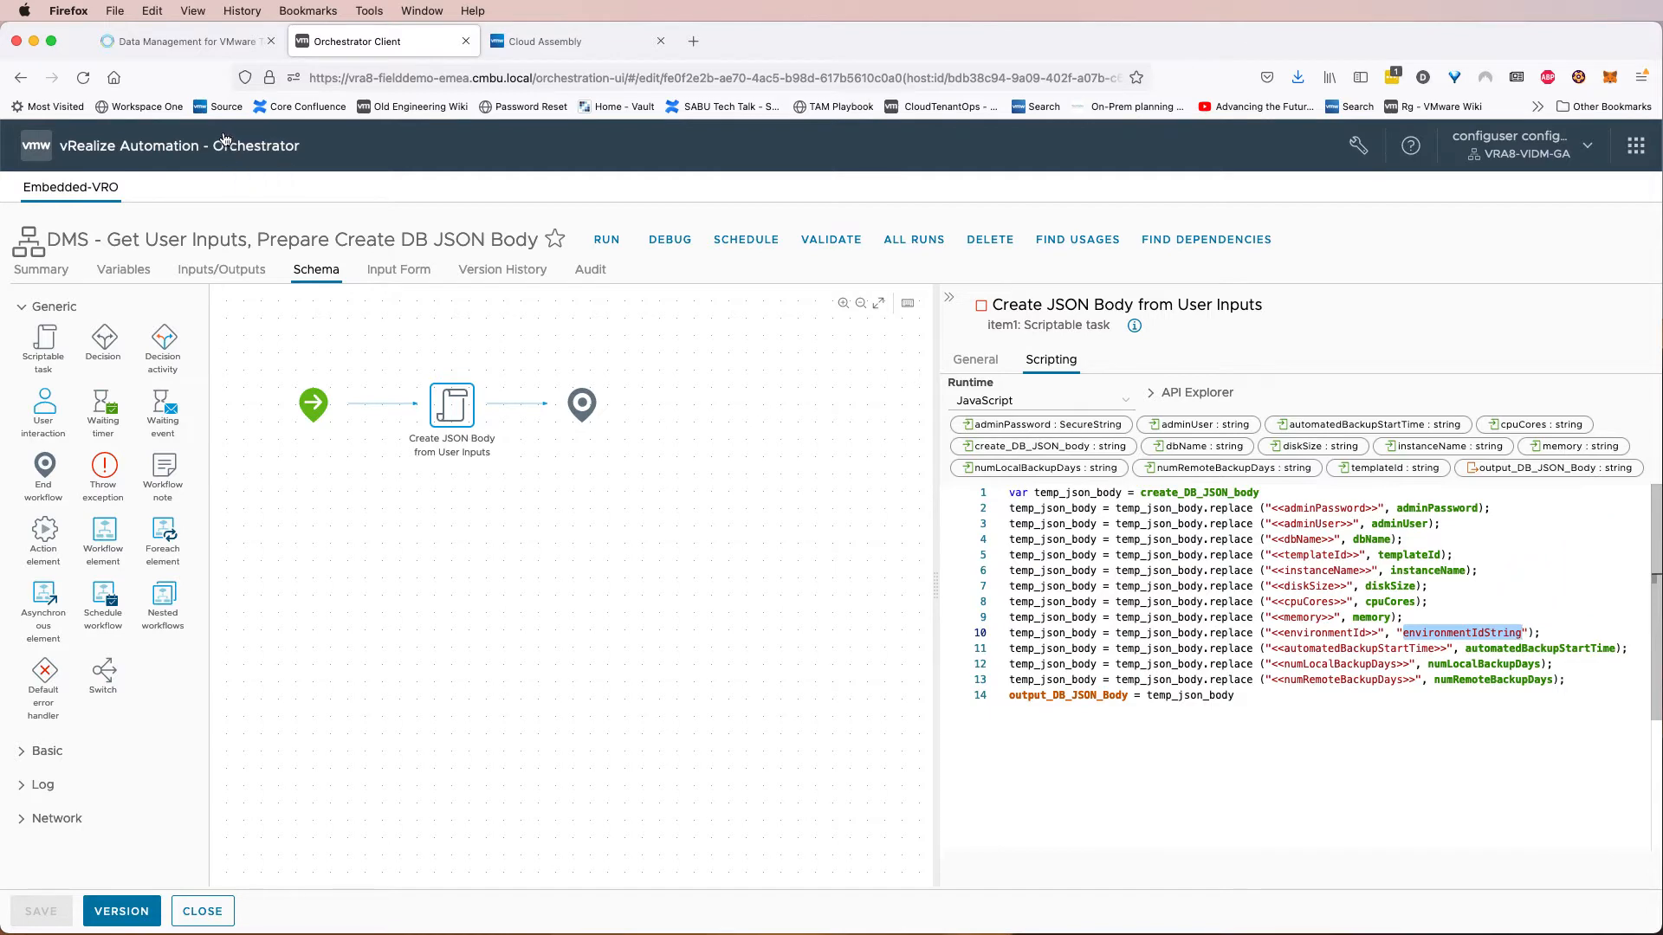
# Switch to Data Management for VMware Tanzu, open the infrastructure's details and copy its ID from the page address.
pyautogui.click(208, 50)
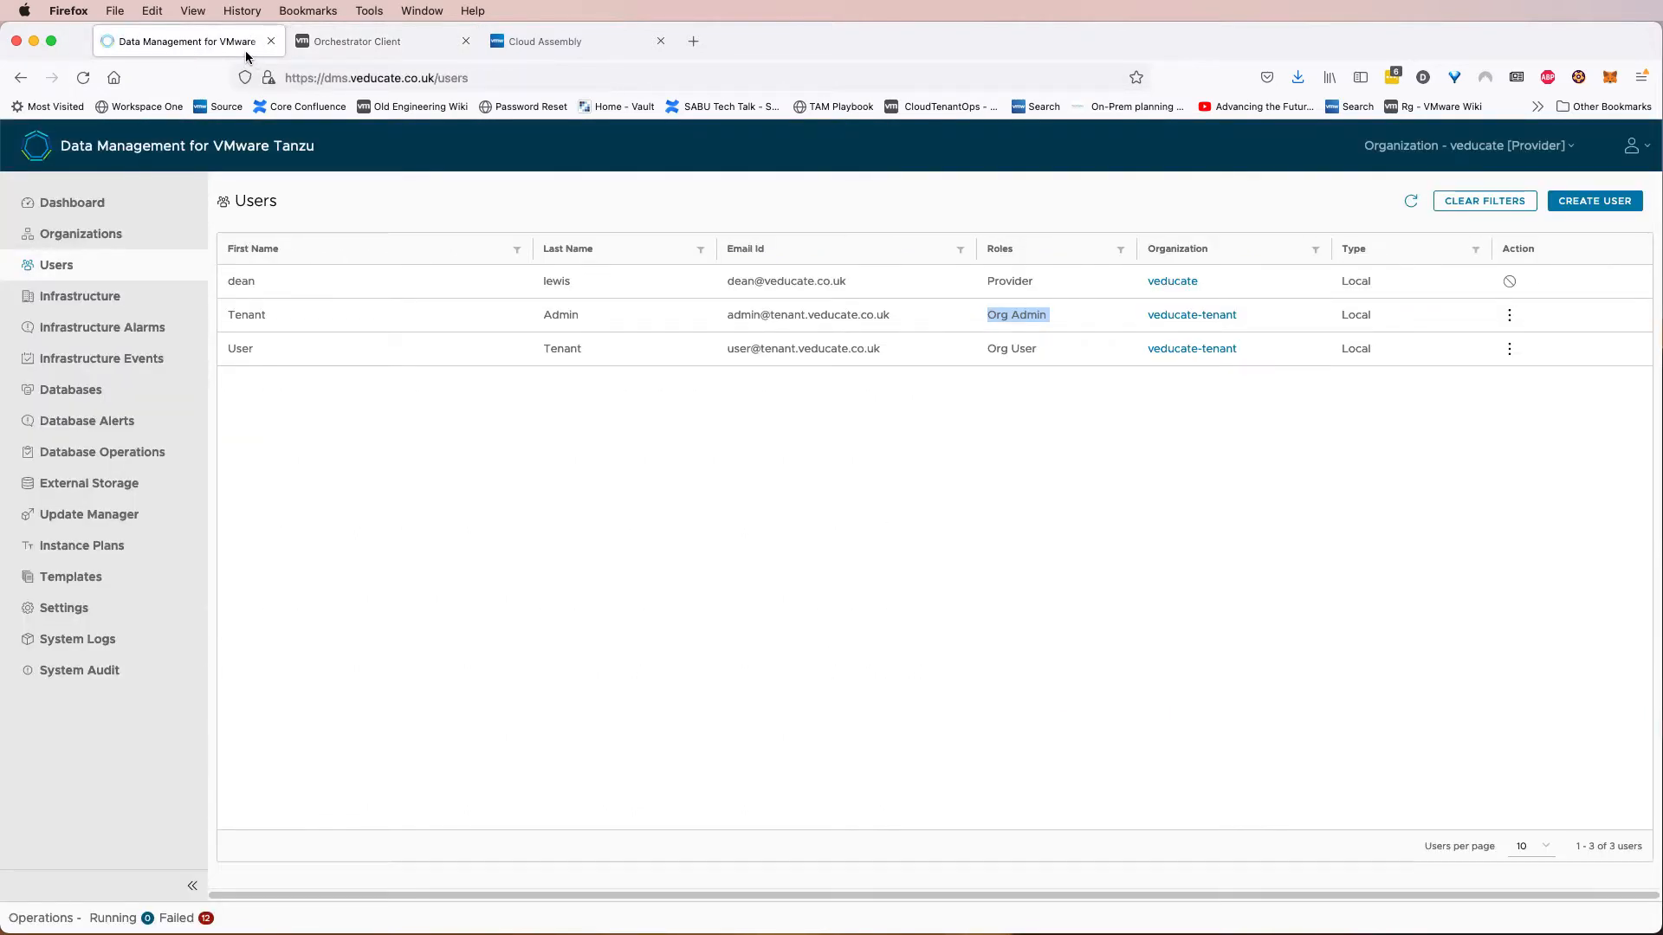
pyautogui.click(124, 300)
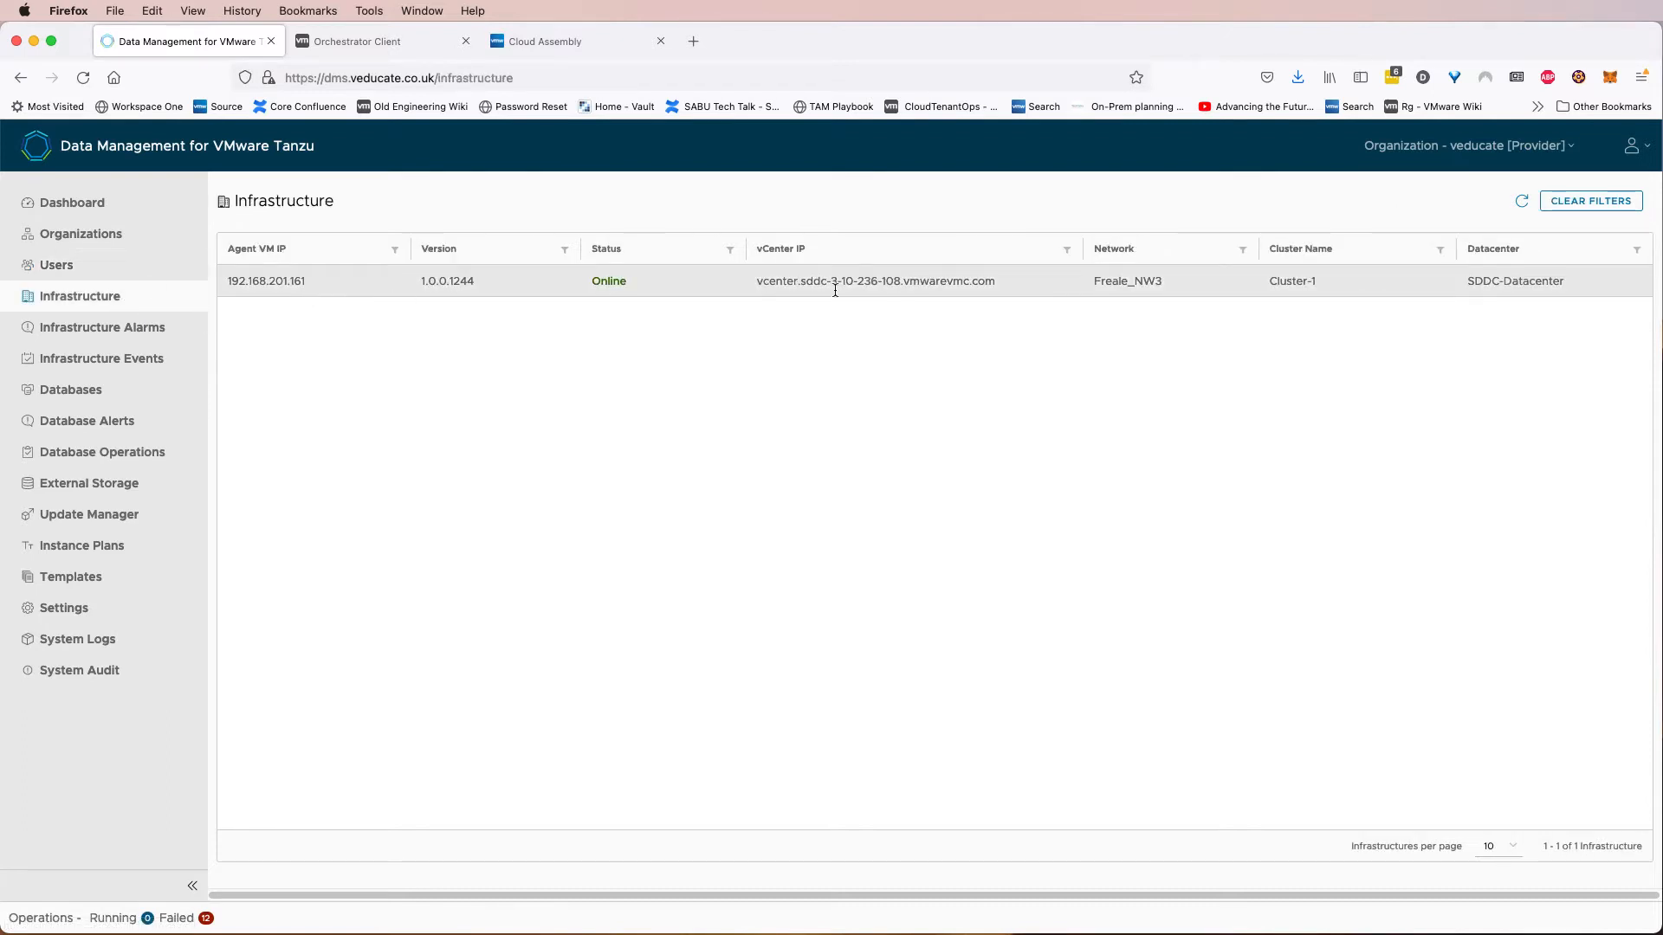
pyautogui.moveTo(769, 284); pyautogui.dragTo(1012, 280)
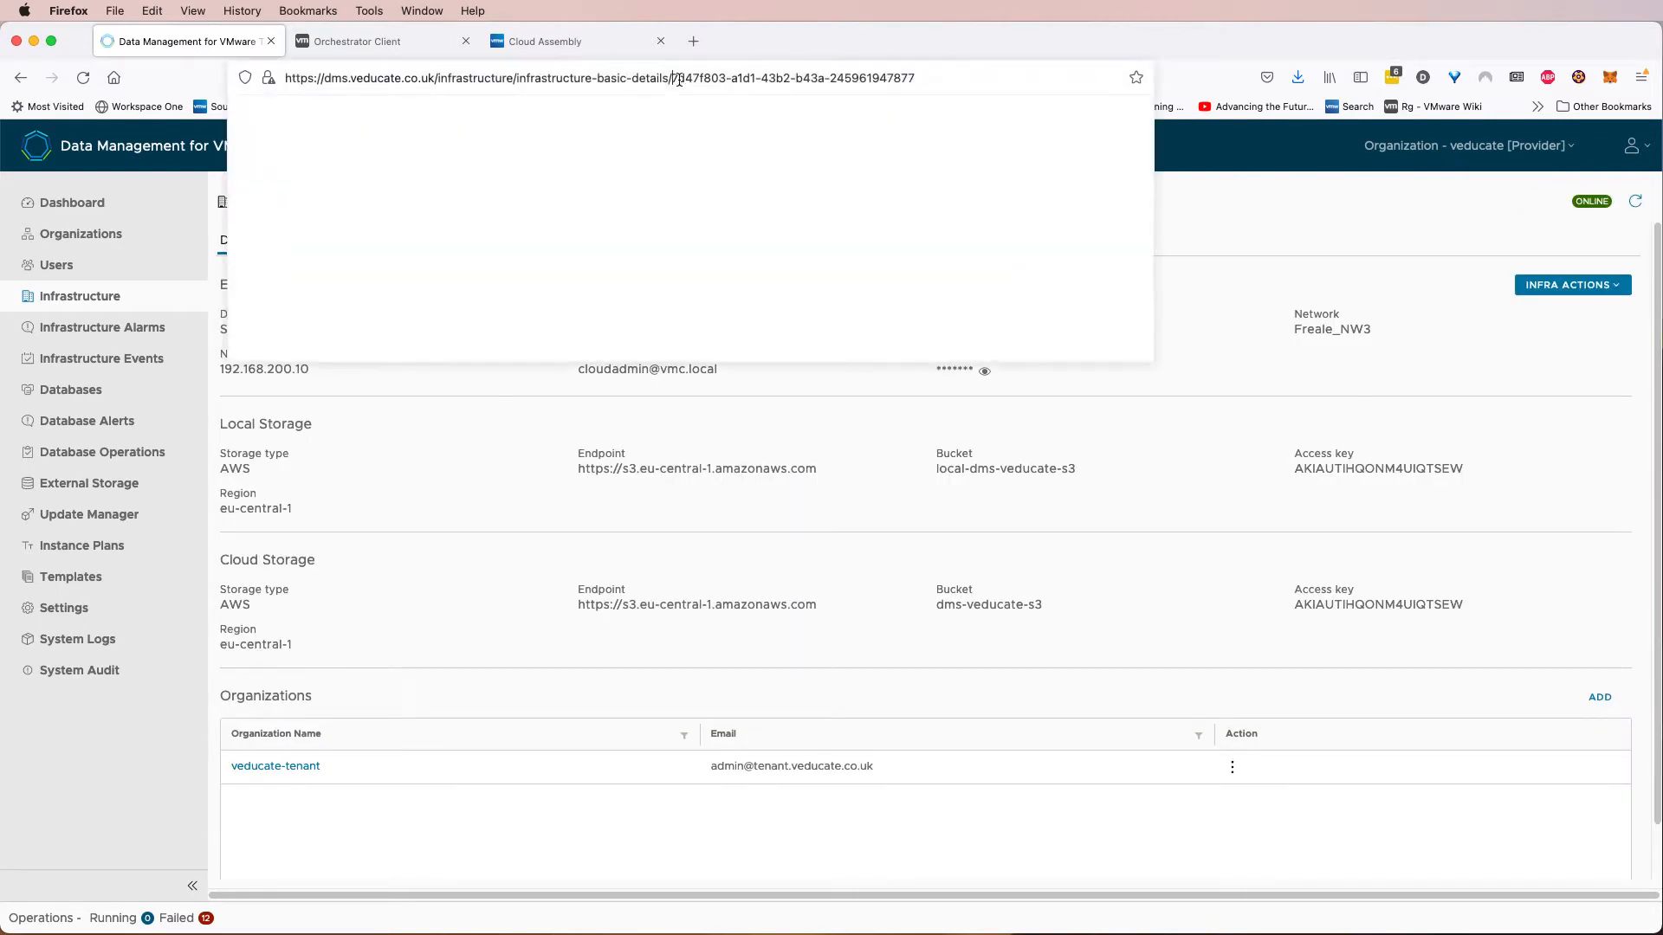
pyautogui.moveTo(673, 78); pyautogui.dragTo(928, 76)
pyautogui.press('super+c')
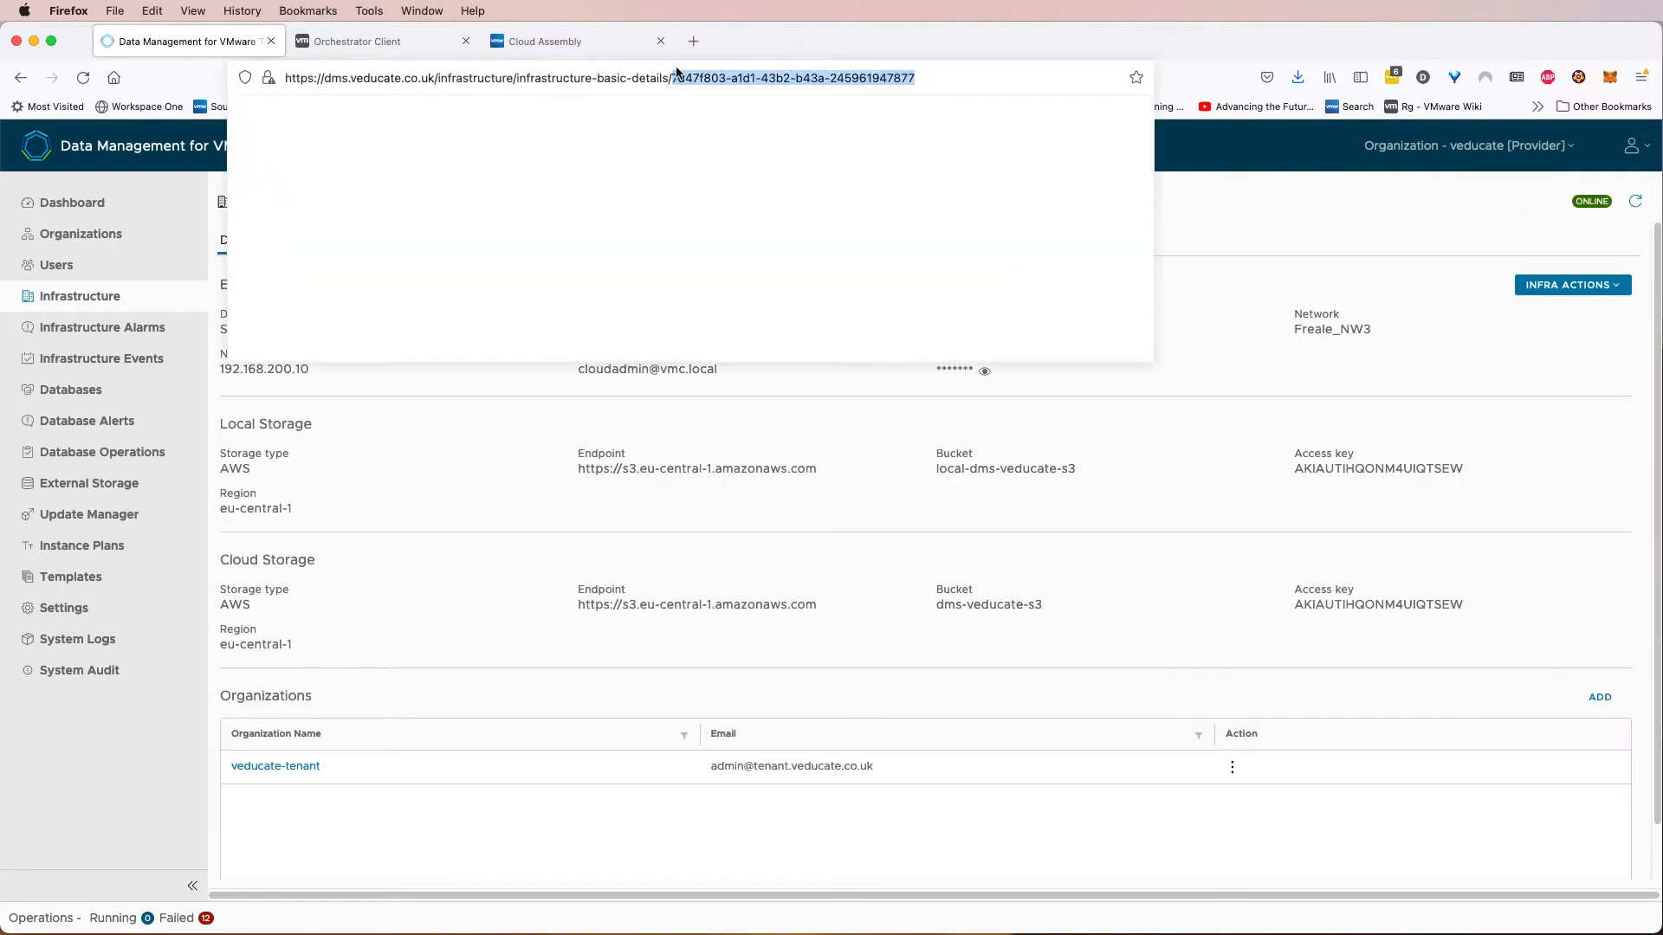
pyautogui.click(368, 44)
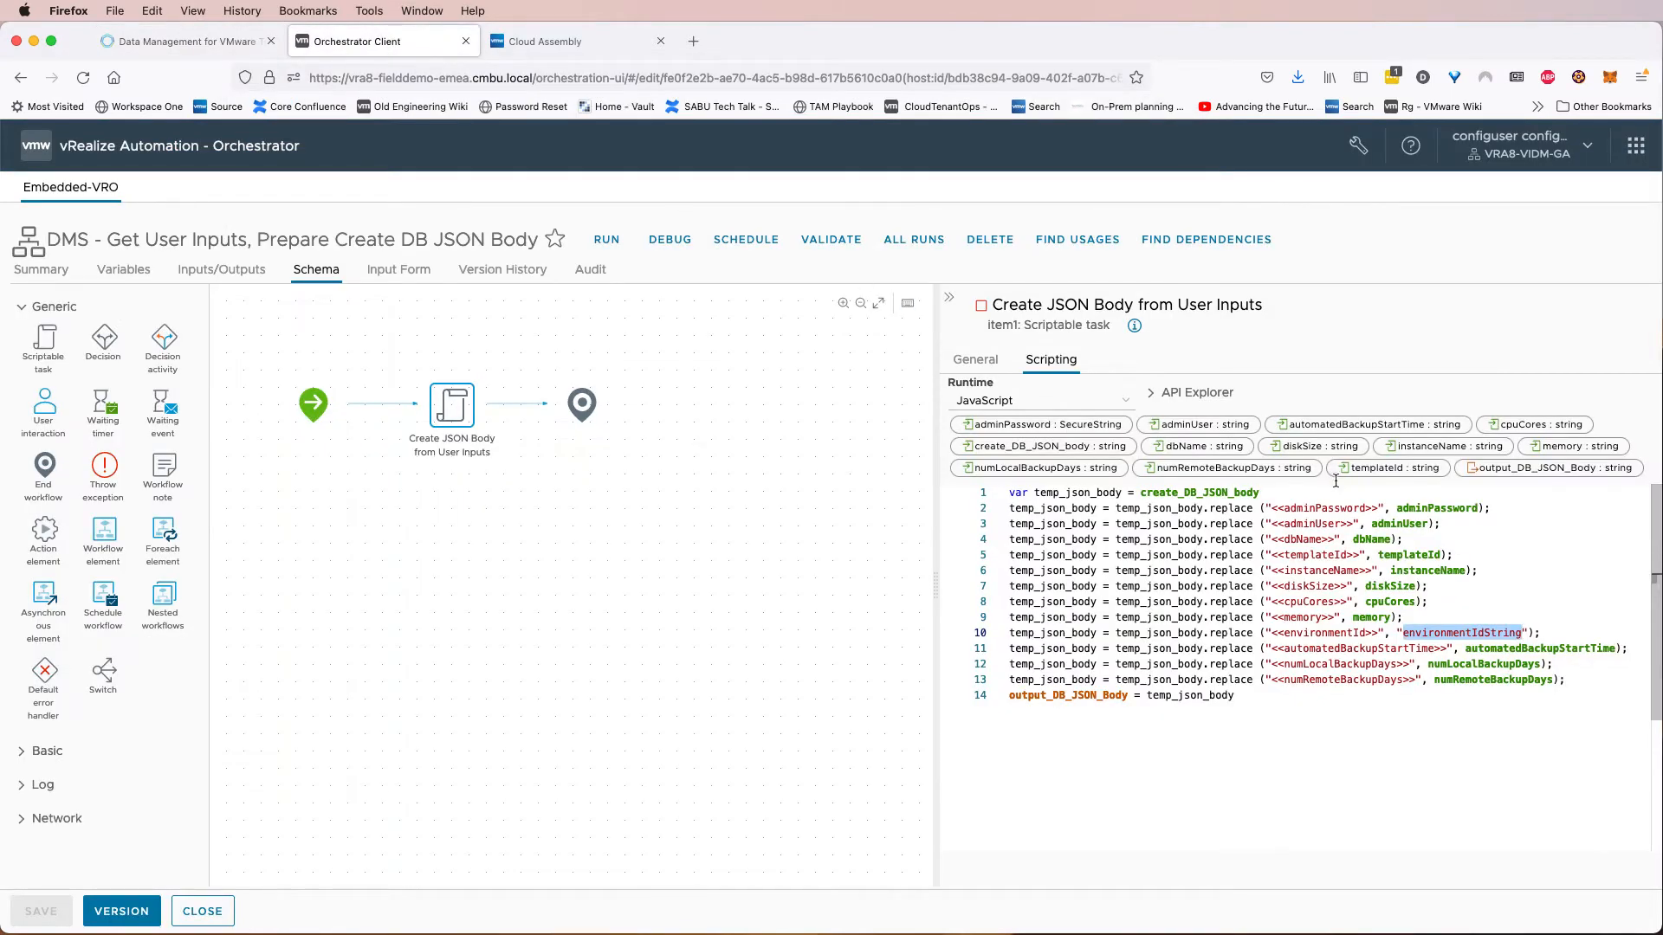
pyautogui.moveTo(1522, 633)
pyautogui.mouseDown()
pyautogui.moveTo(1403, 632)
pyautogui.moveTo(1522, 633)
pyautogui.mouseUp()
pyautogui.press('super+v')
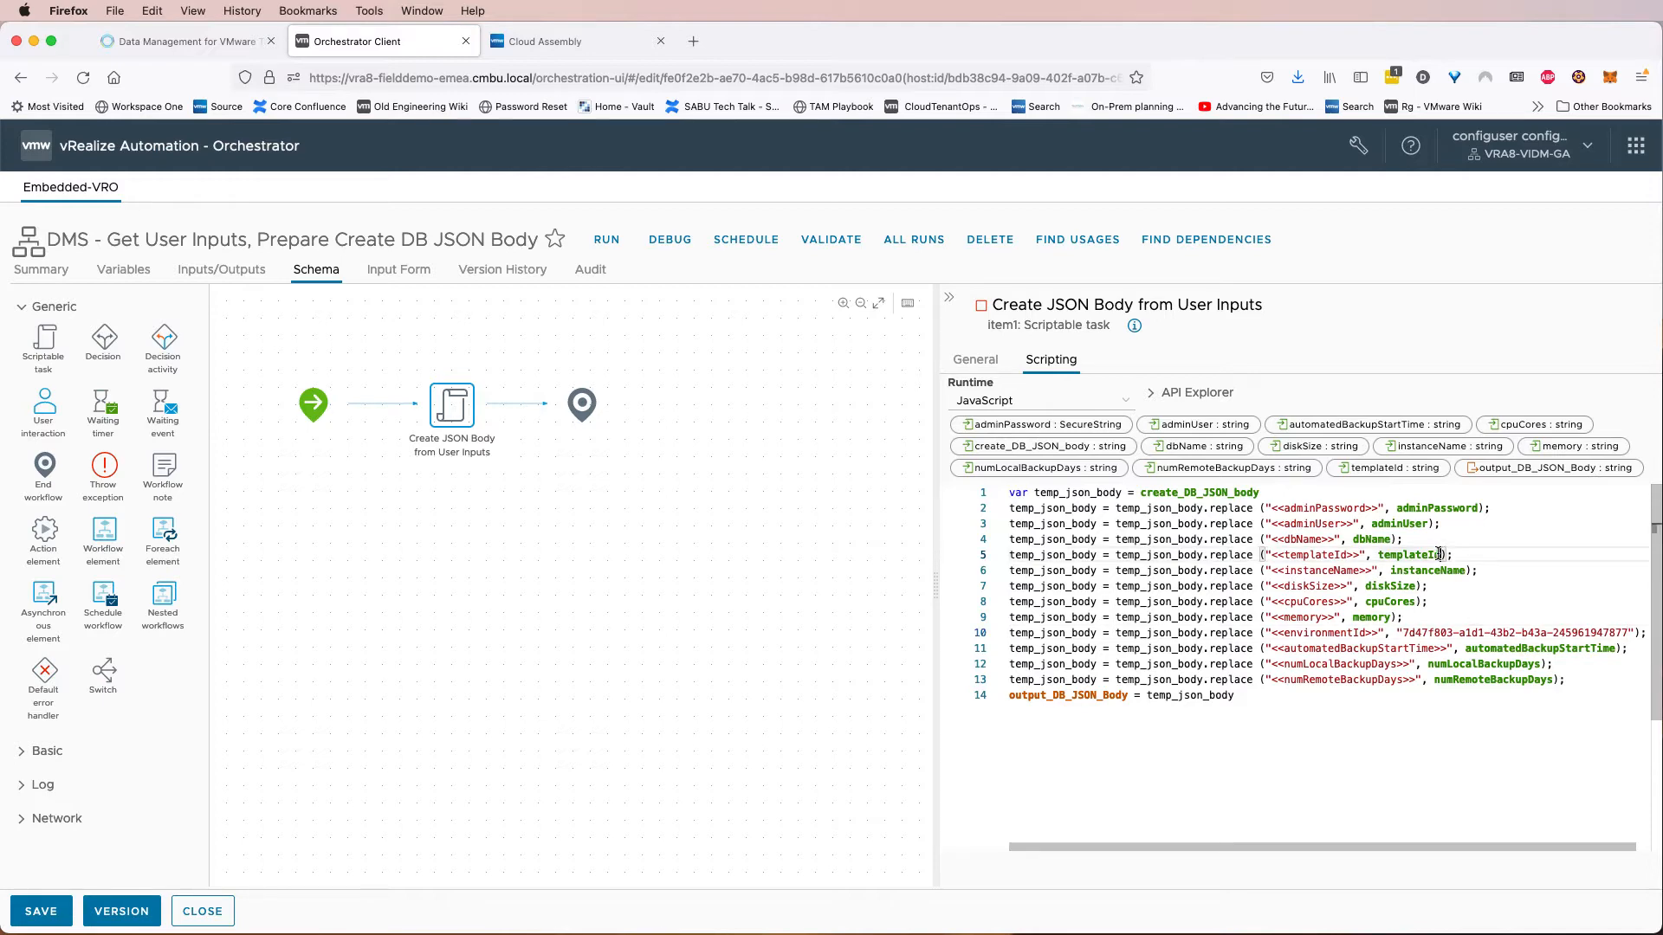
# Save the workflow changes and close the workflow editor.
pyautogui.moveTo(1441, 555); pyautogui.dragTo(1379, 554)
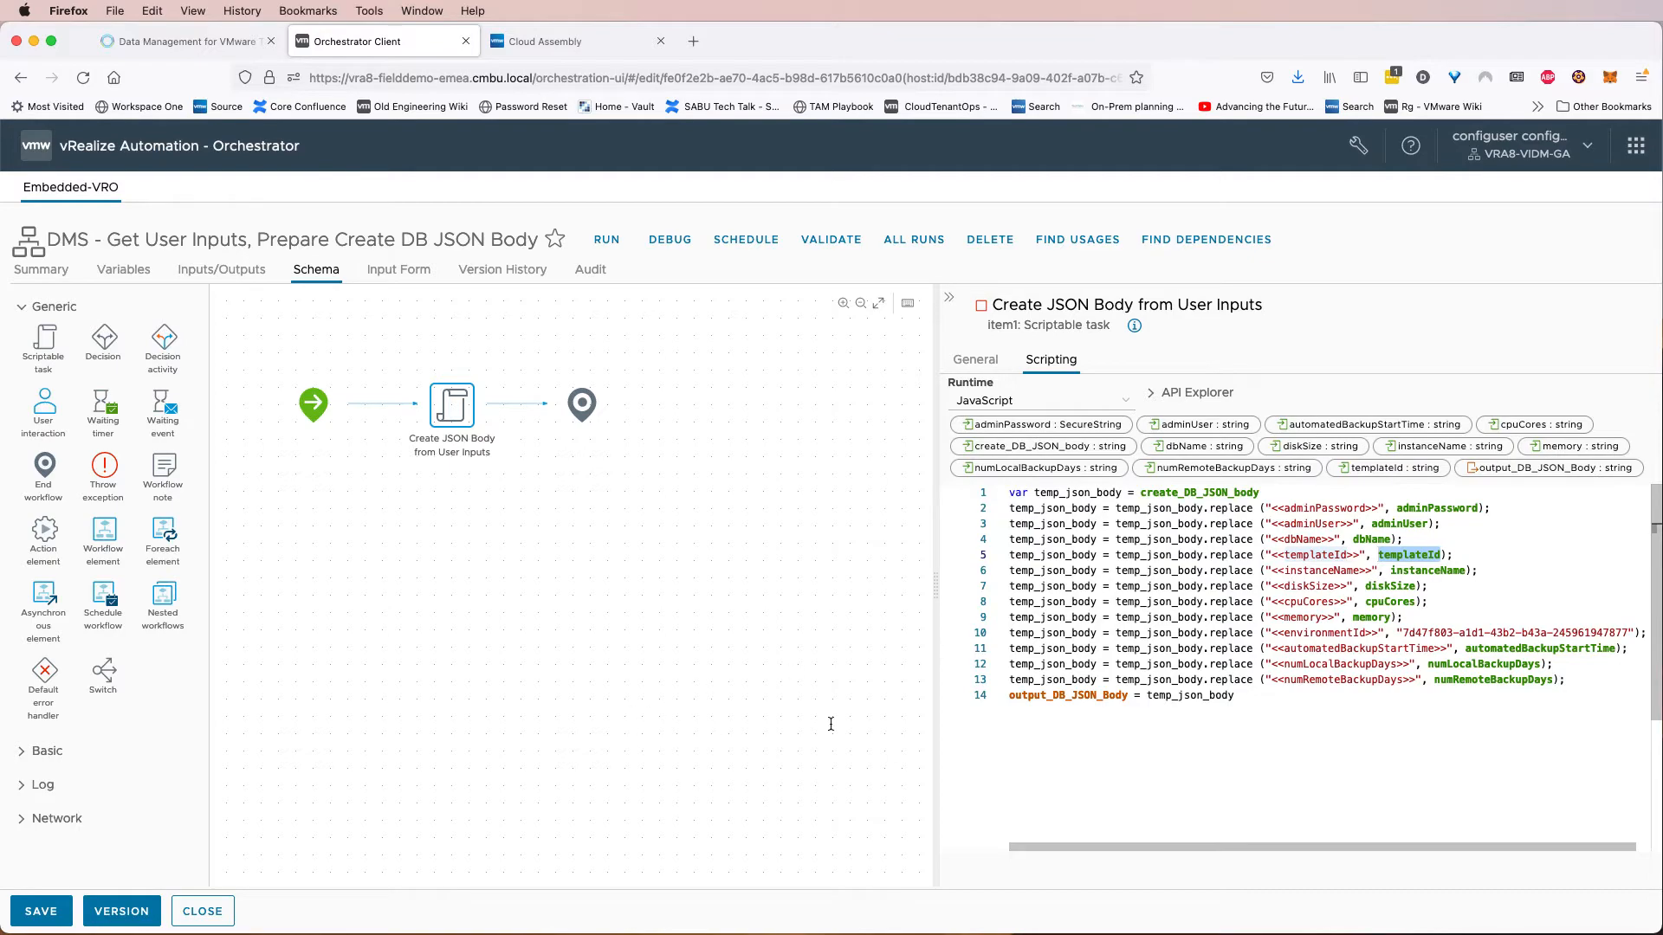
pyautogui.click(39, 911)
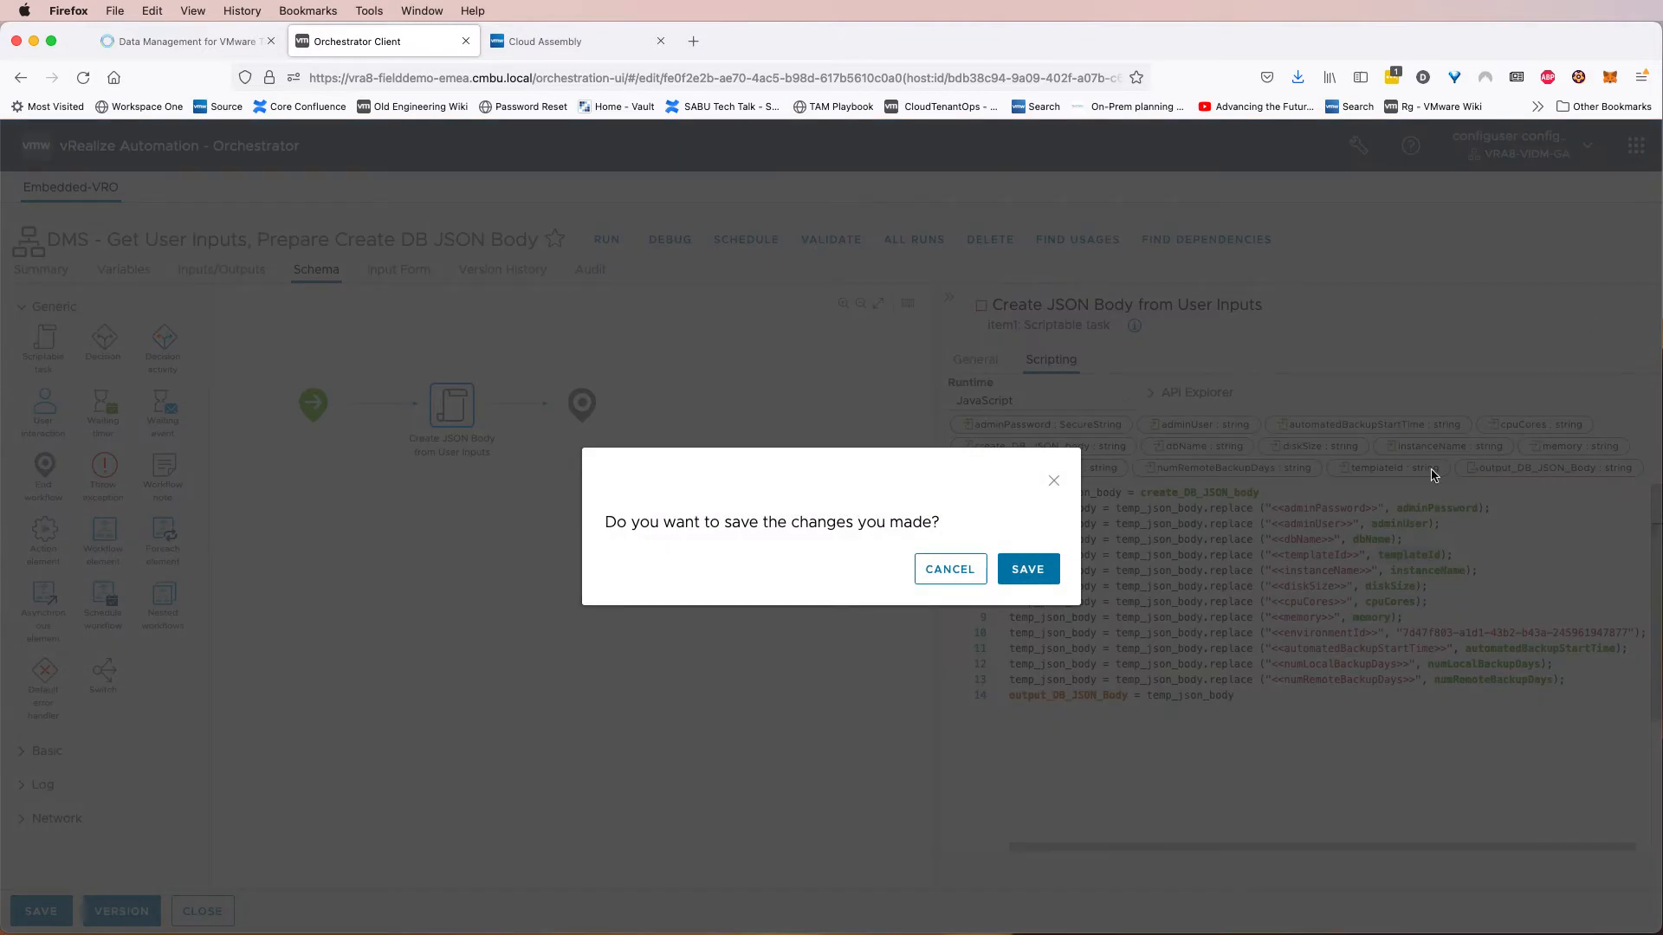
pyautogui.click(1028, 569)
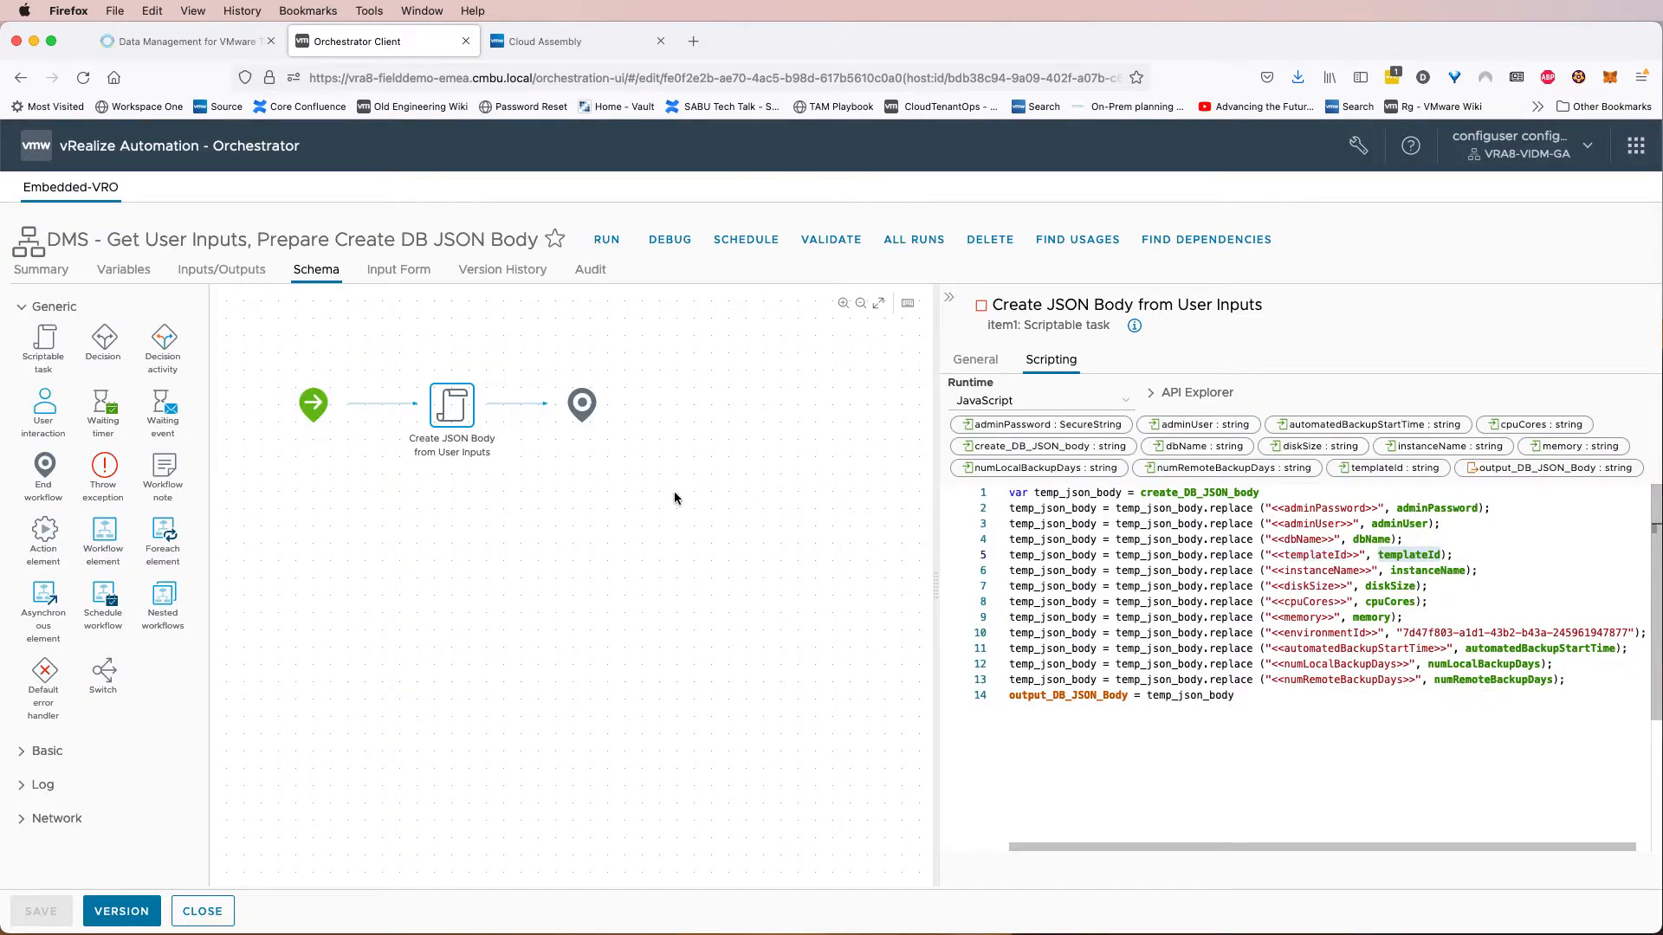
pyautogui.click(201, 911)
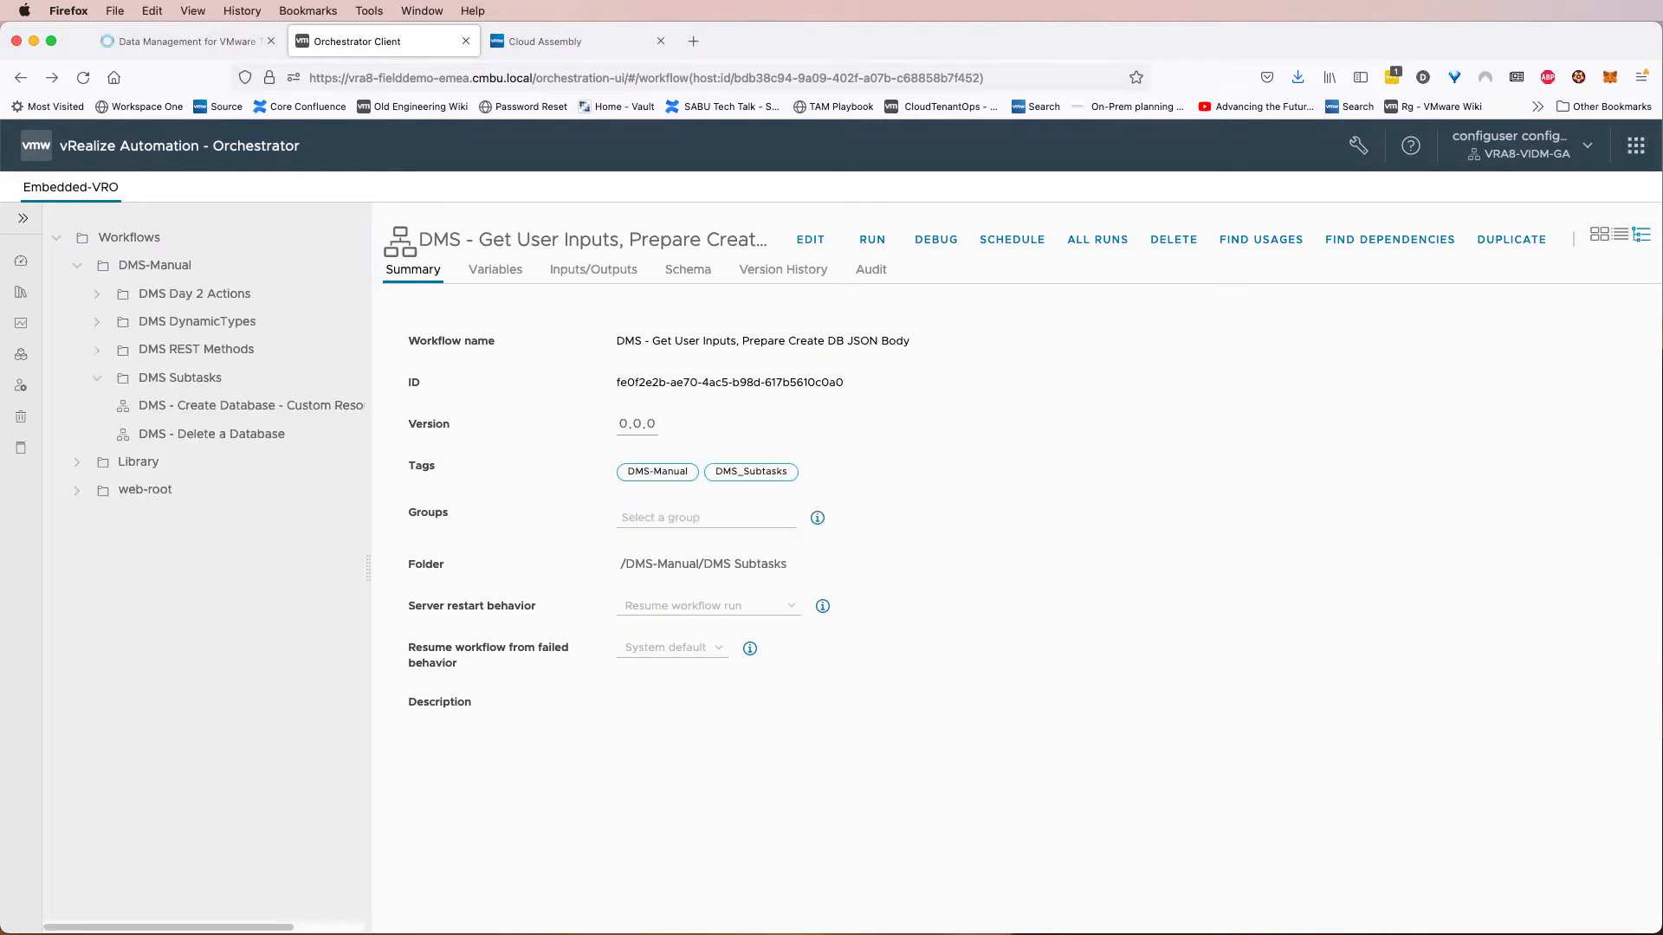
# Start a run of the Update a REST host workflow under Library, HTTP-REST, Configuration.
pyautogui.click(97, 378)
pyautogui.click(77, 268)
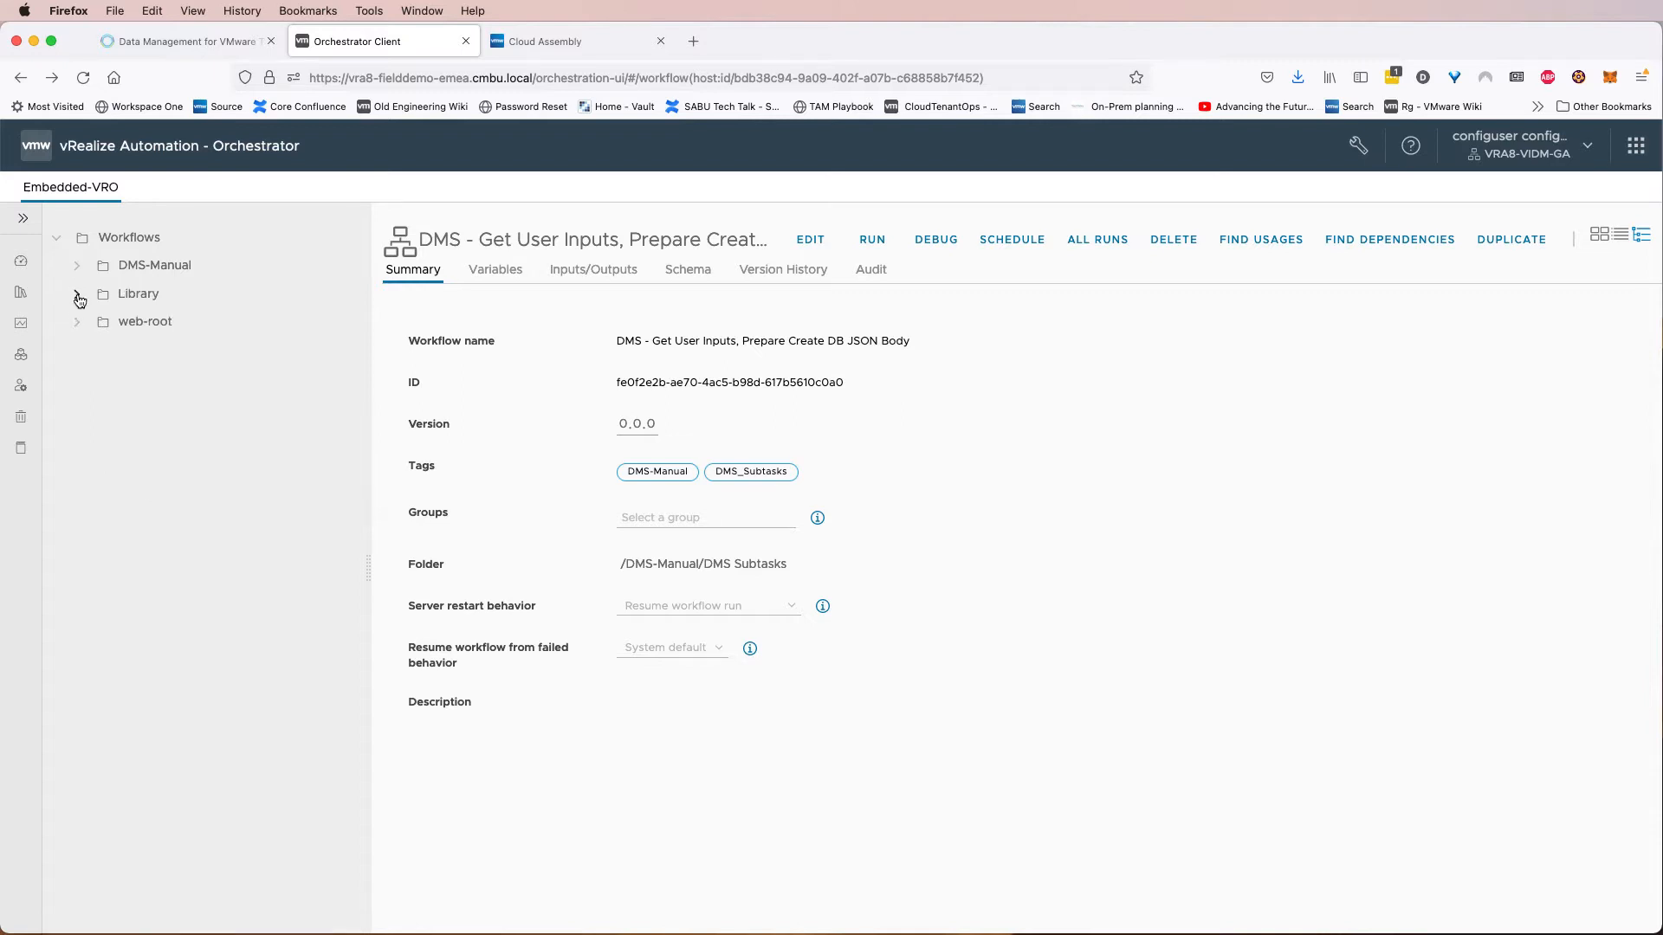
pyautogui.click(77, 295)
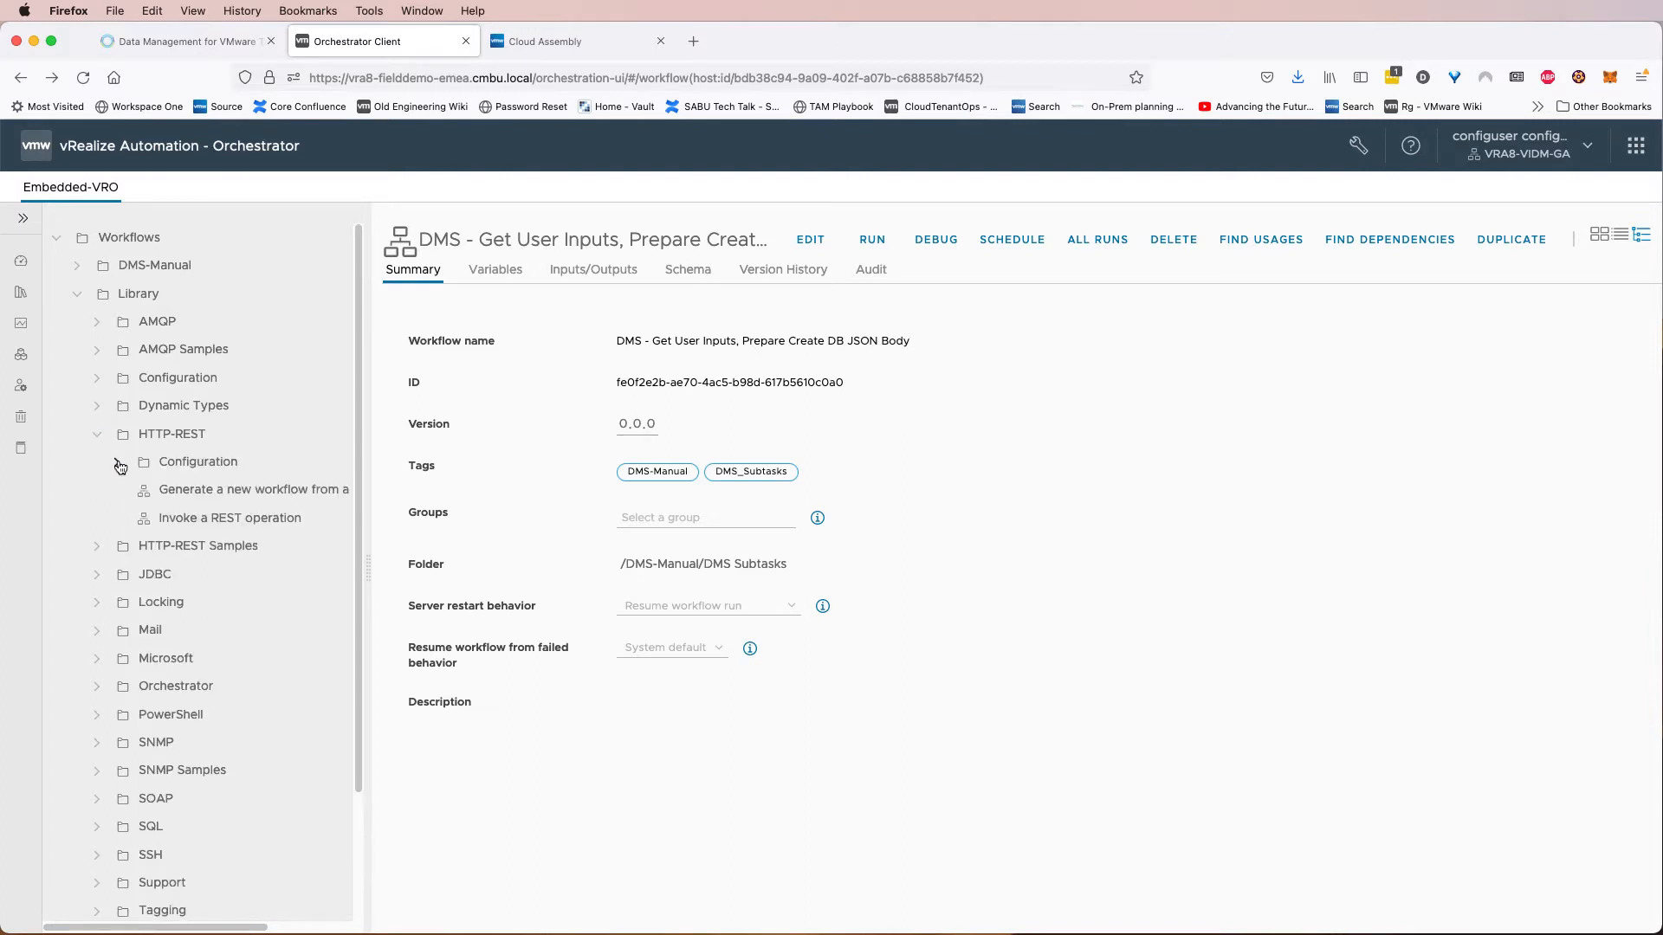
pyautogui.click(118, 463)
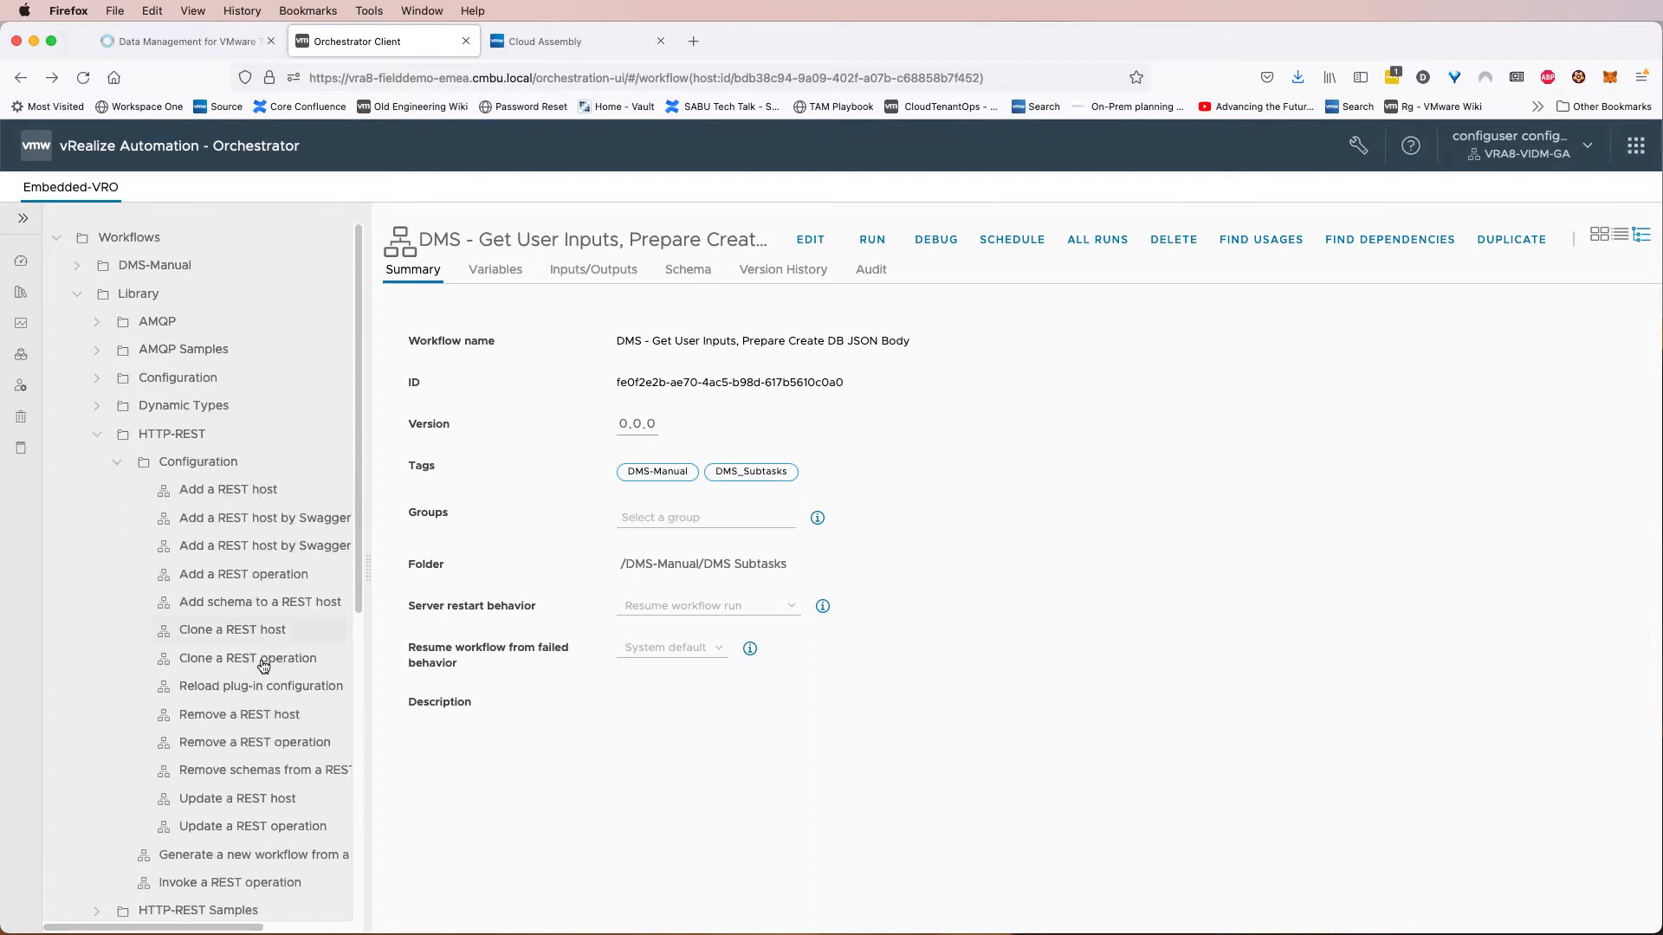
pyautogui.click(273, 805)
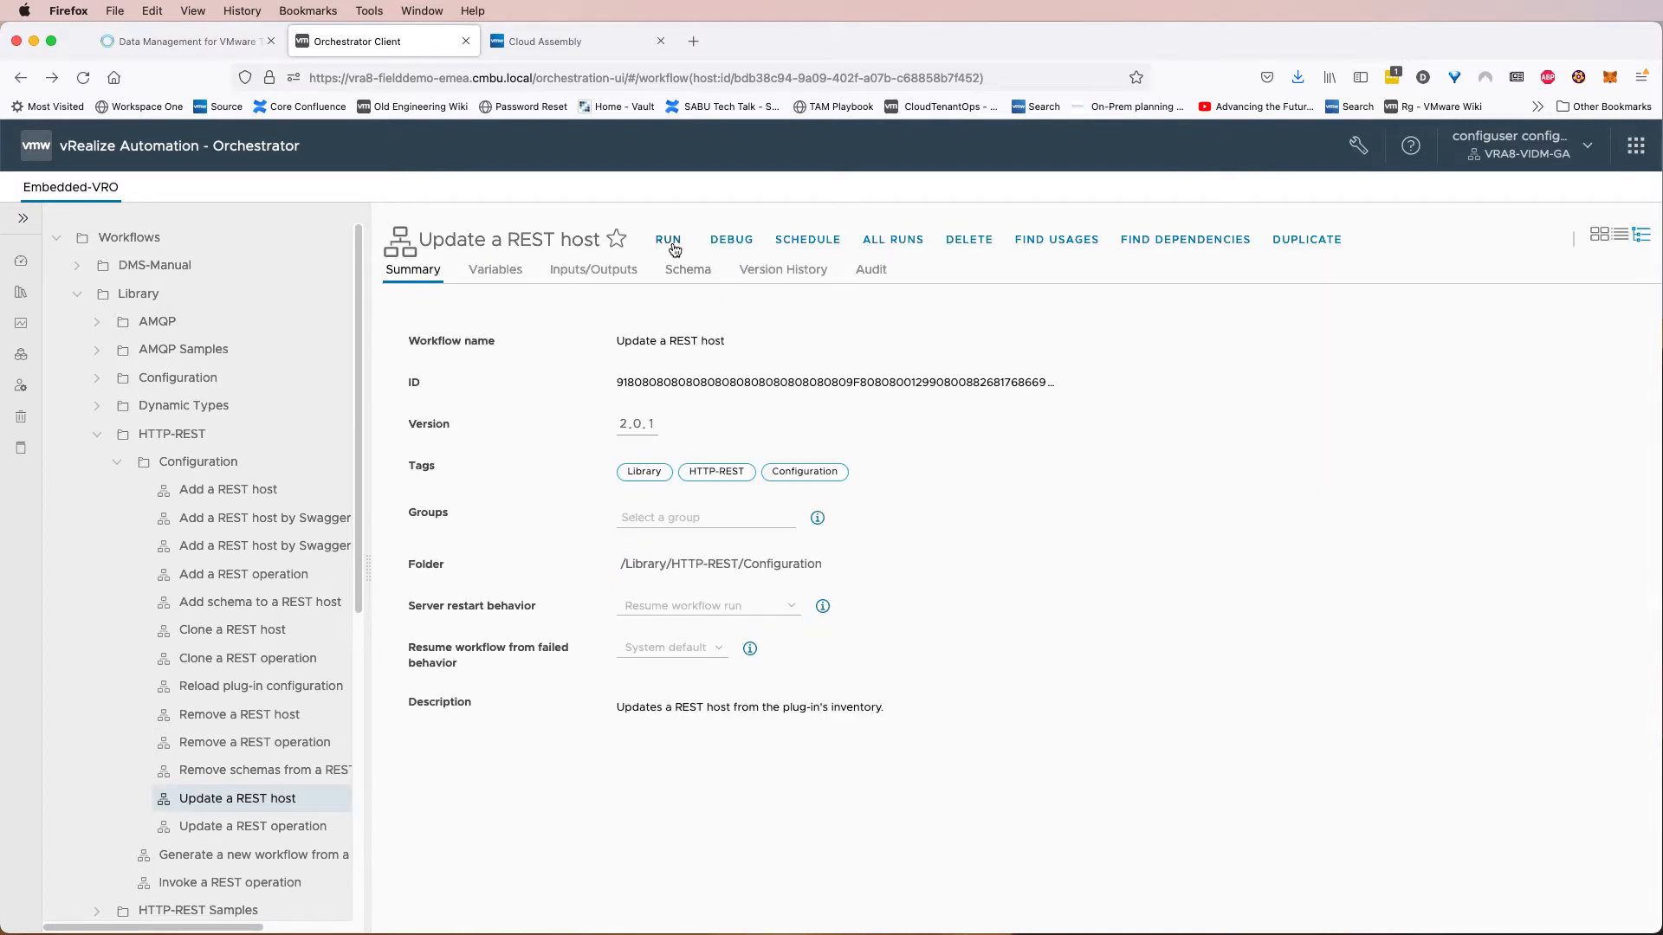
pyautogui.click(672, 245)
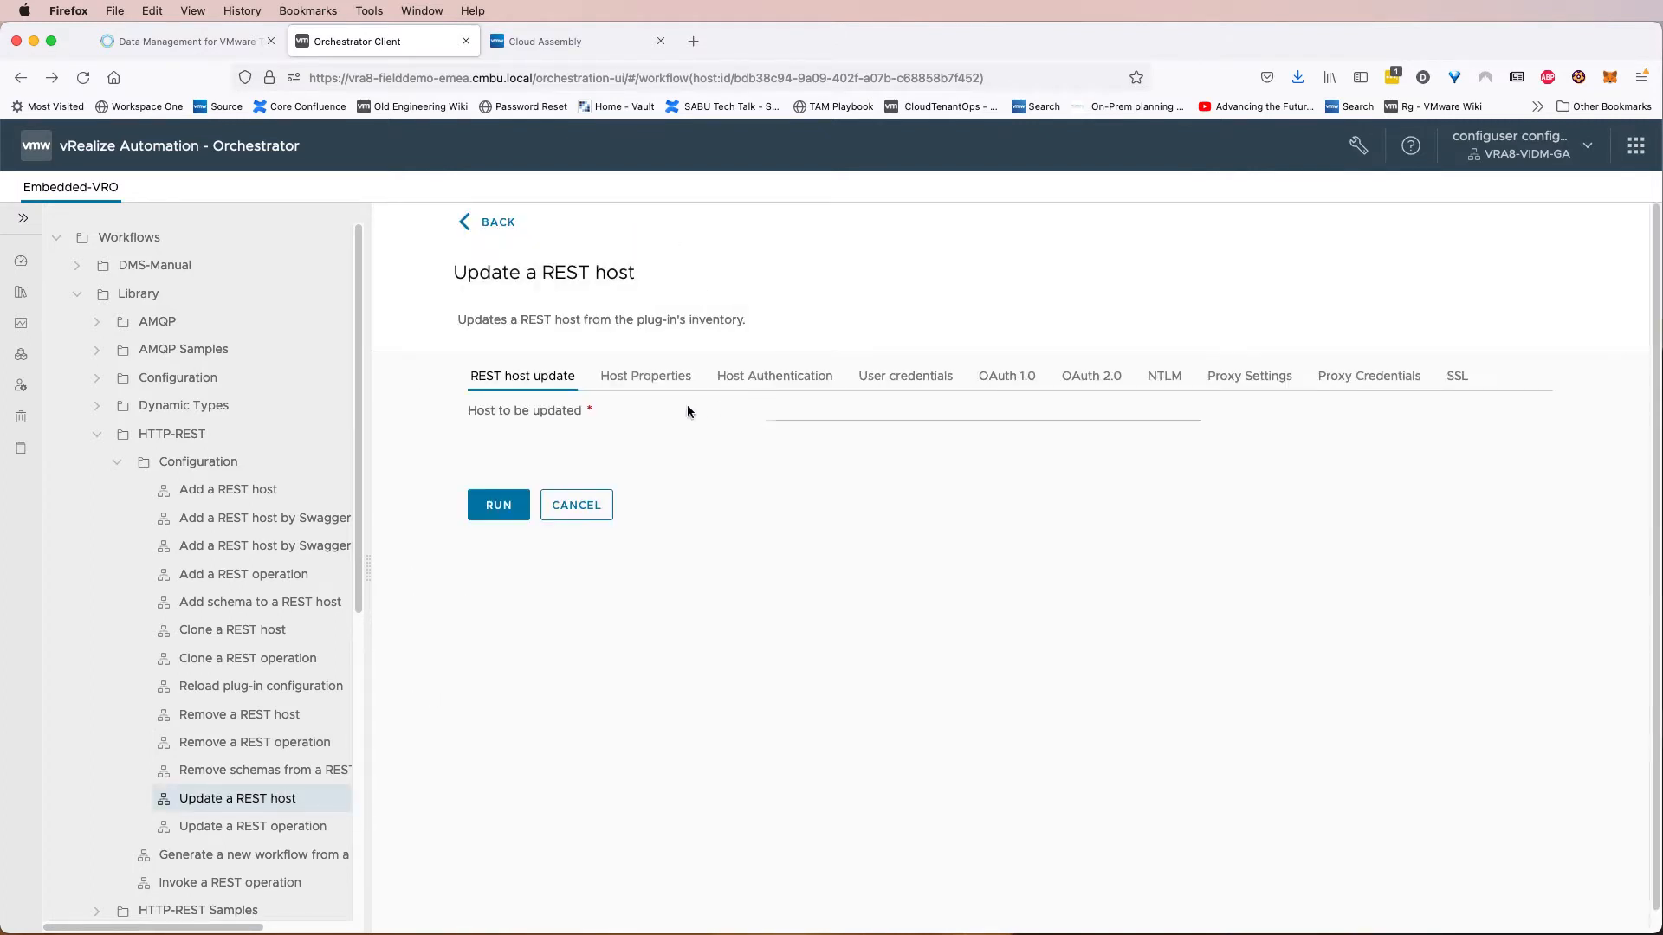
pyautogui.click(799, 413)
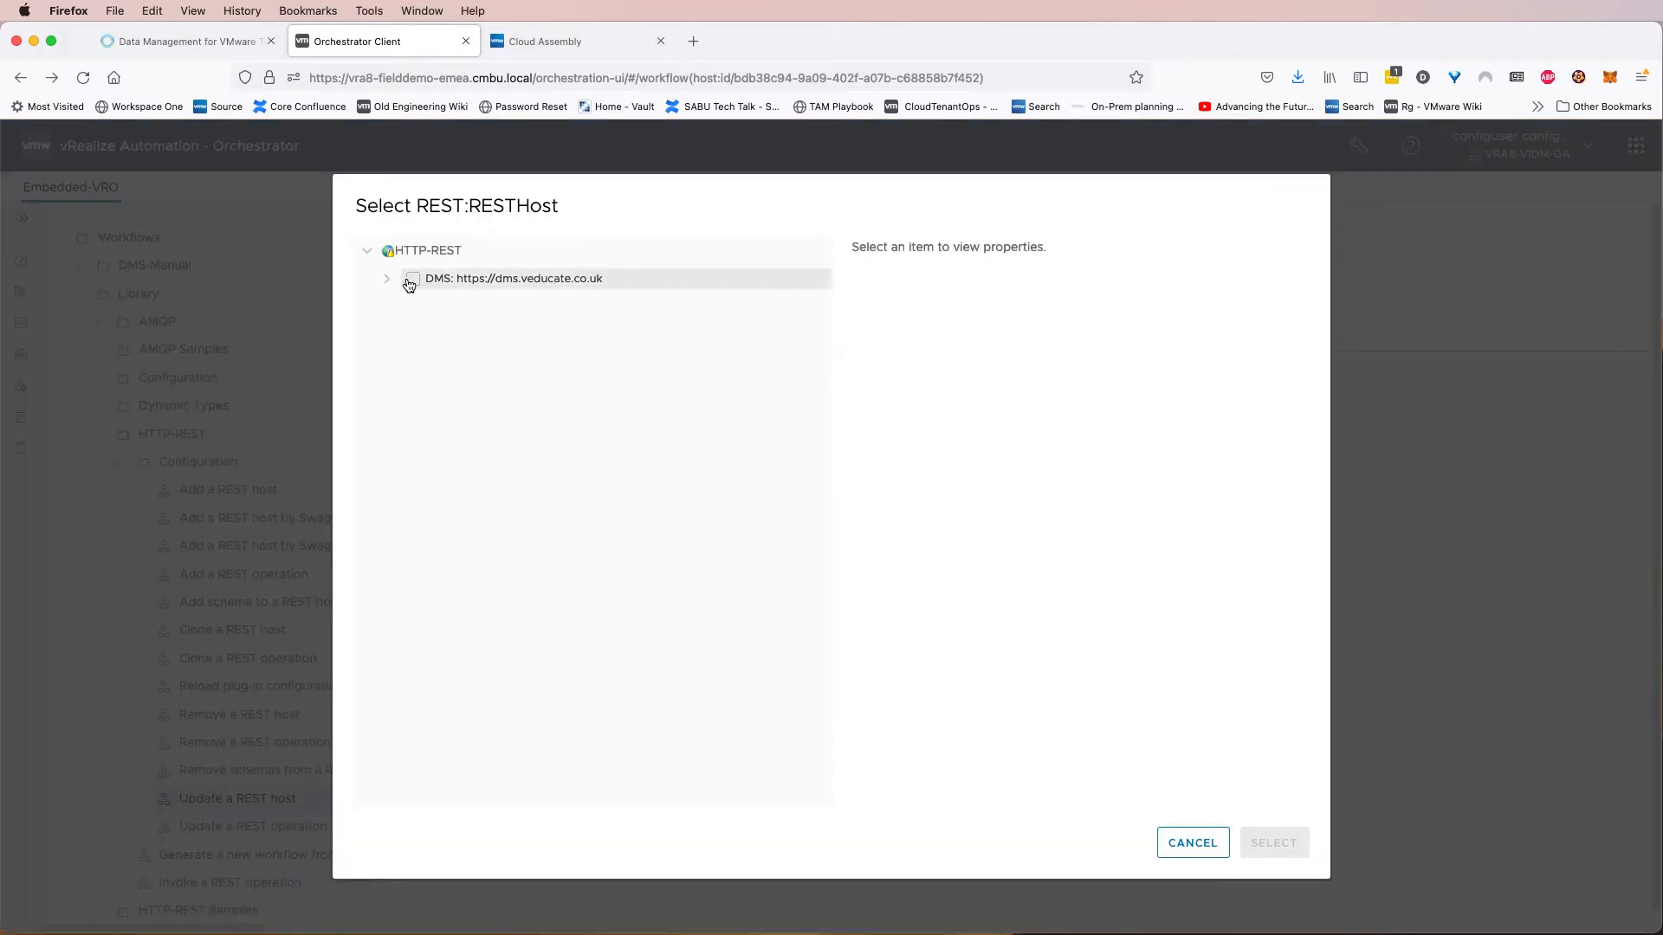
pyautogui.click(412, 280)
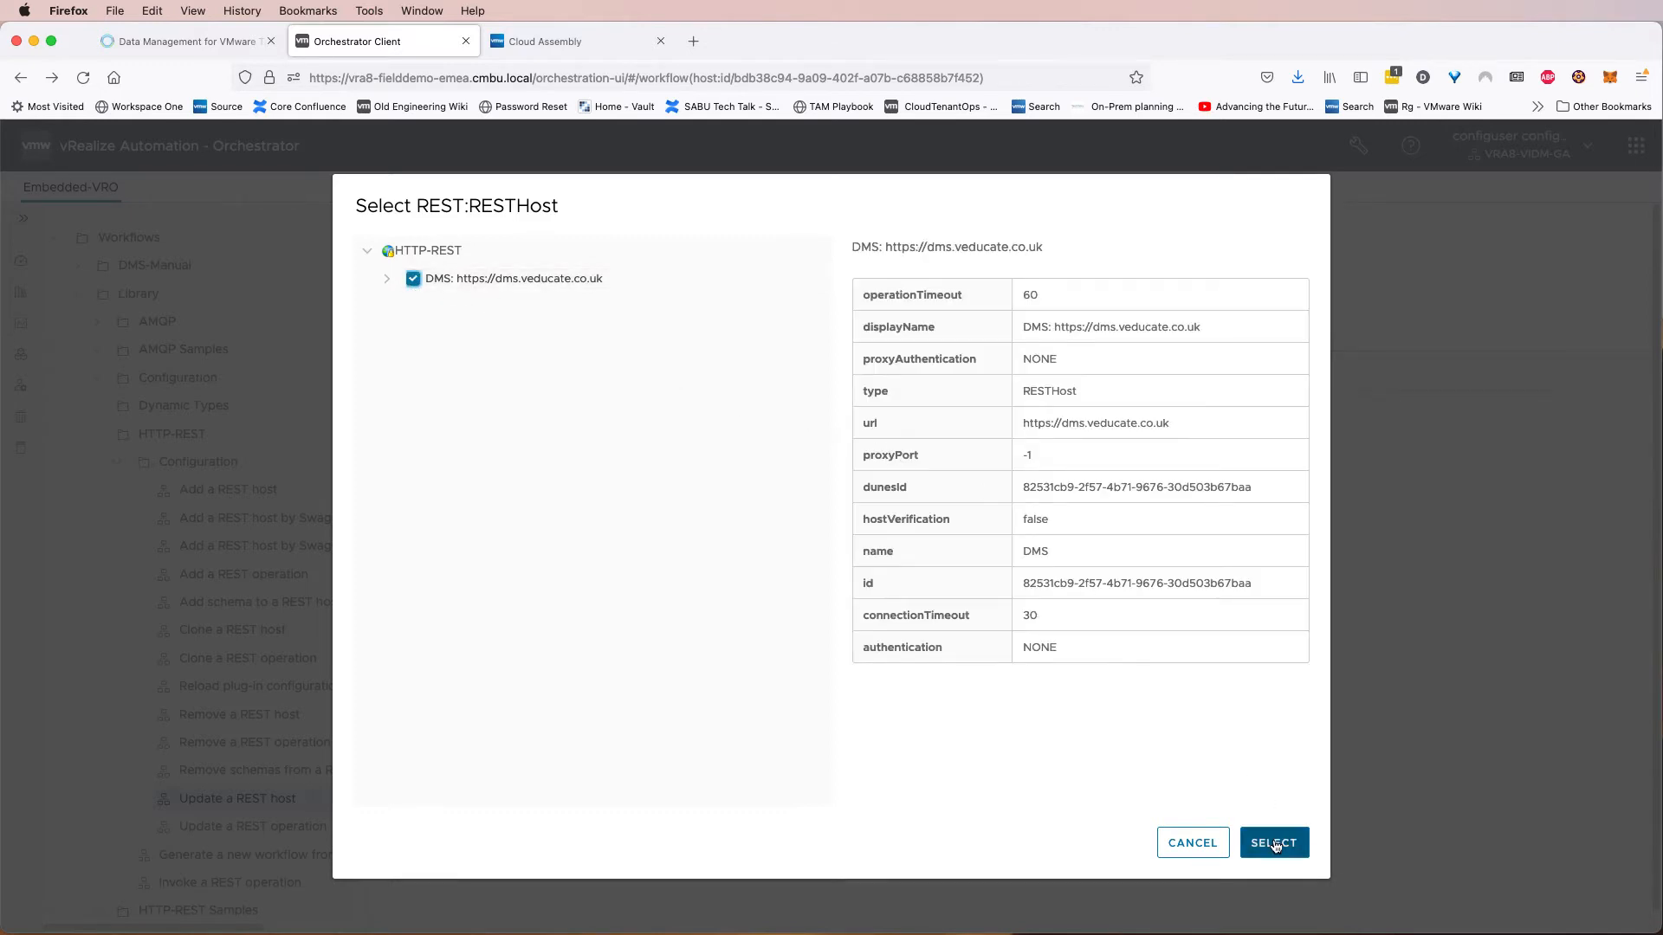
pyautogui.click(386, 284)
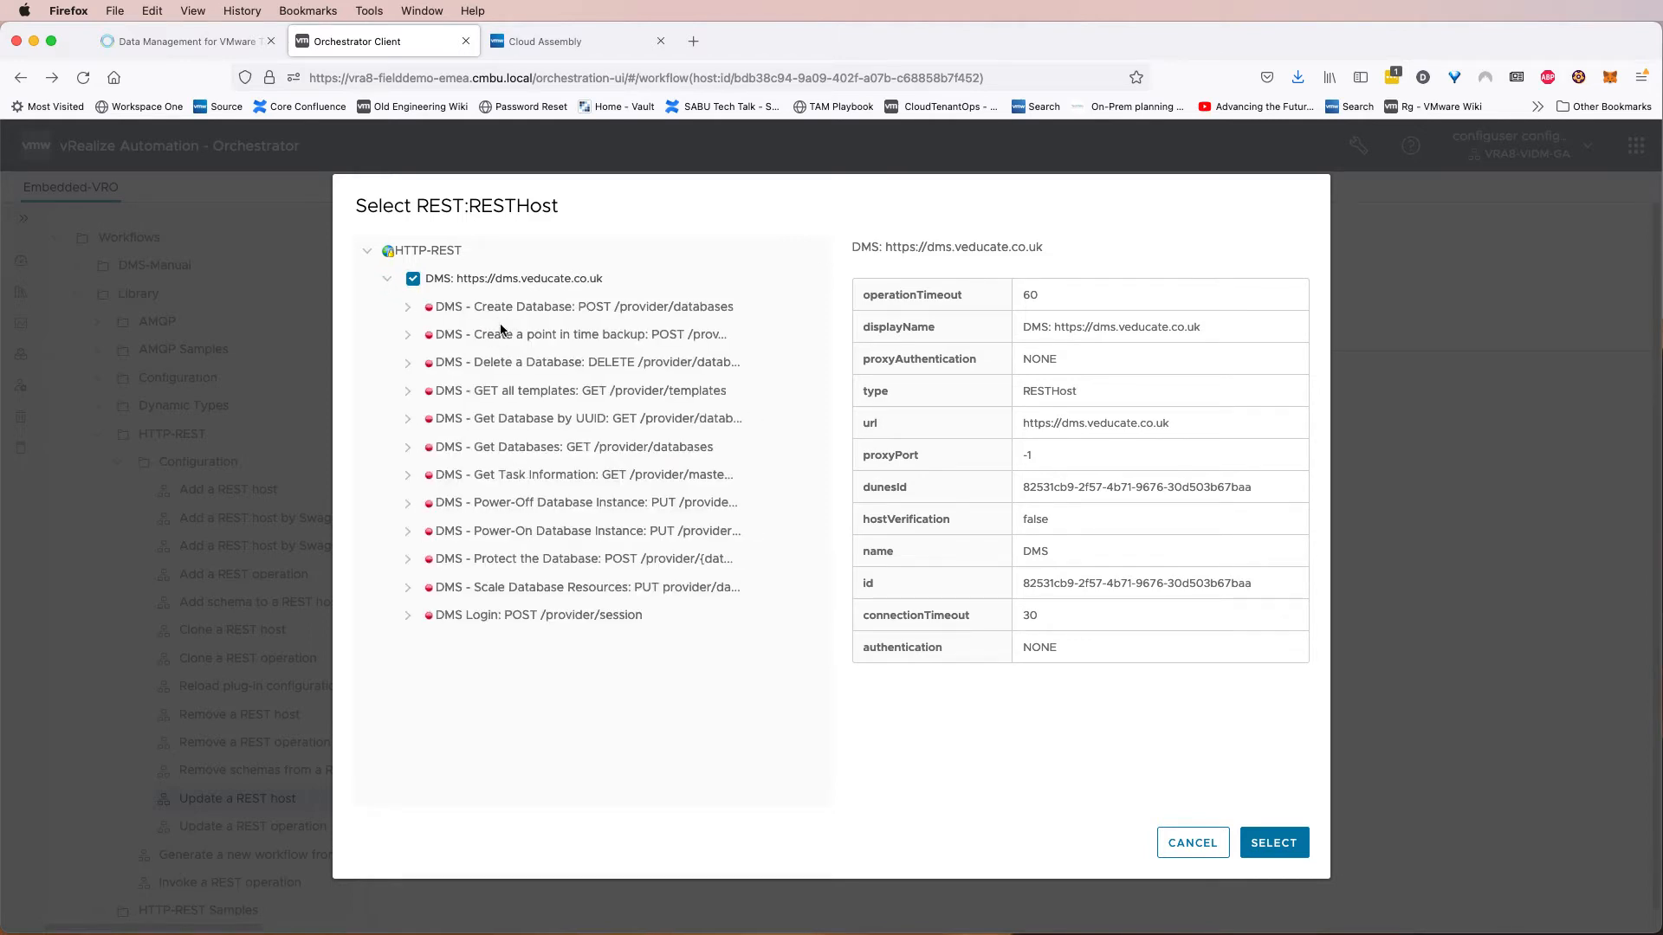
pyautogui.click(395, 289)
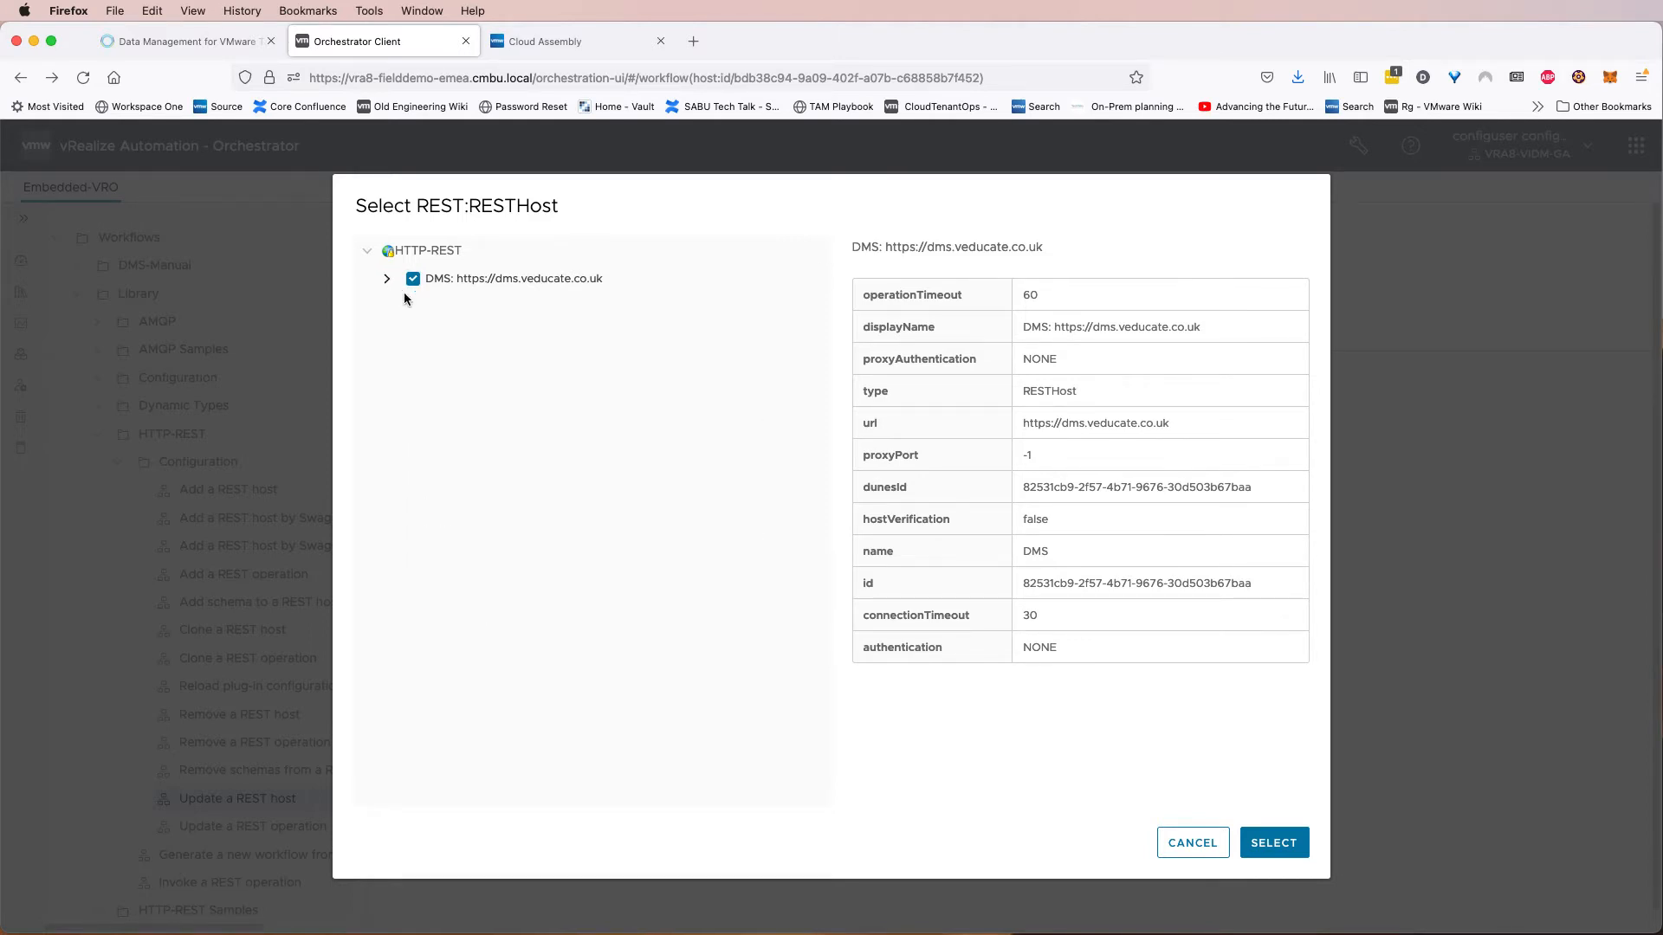
pyautogui.click(1266, 842)
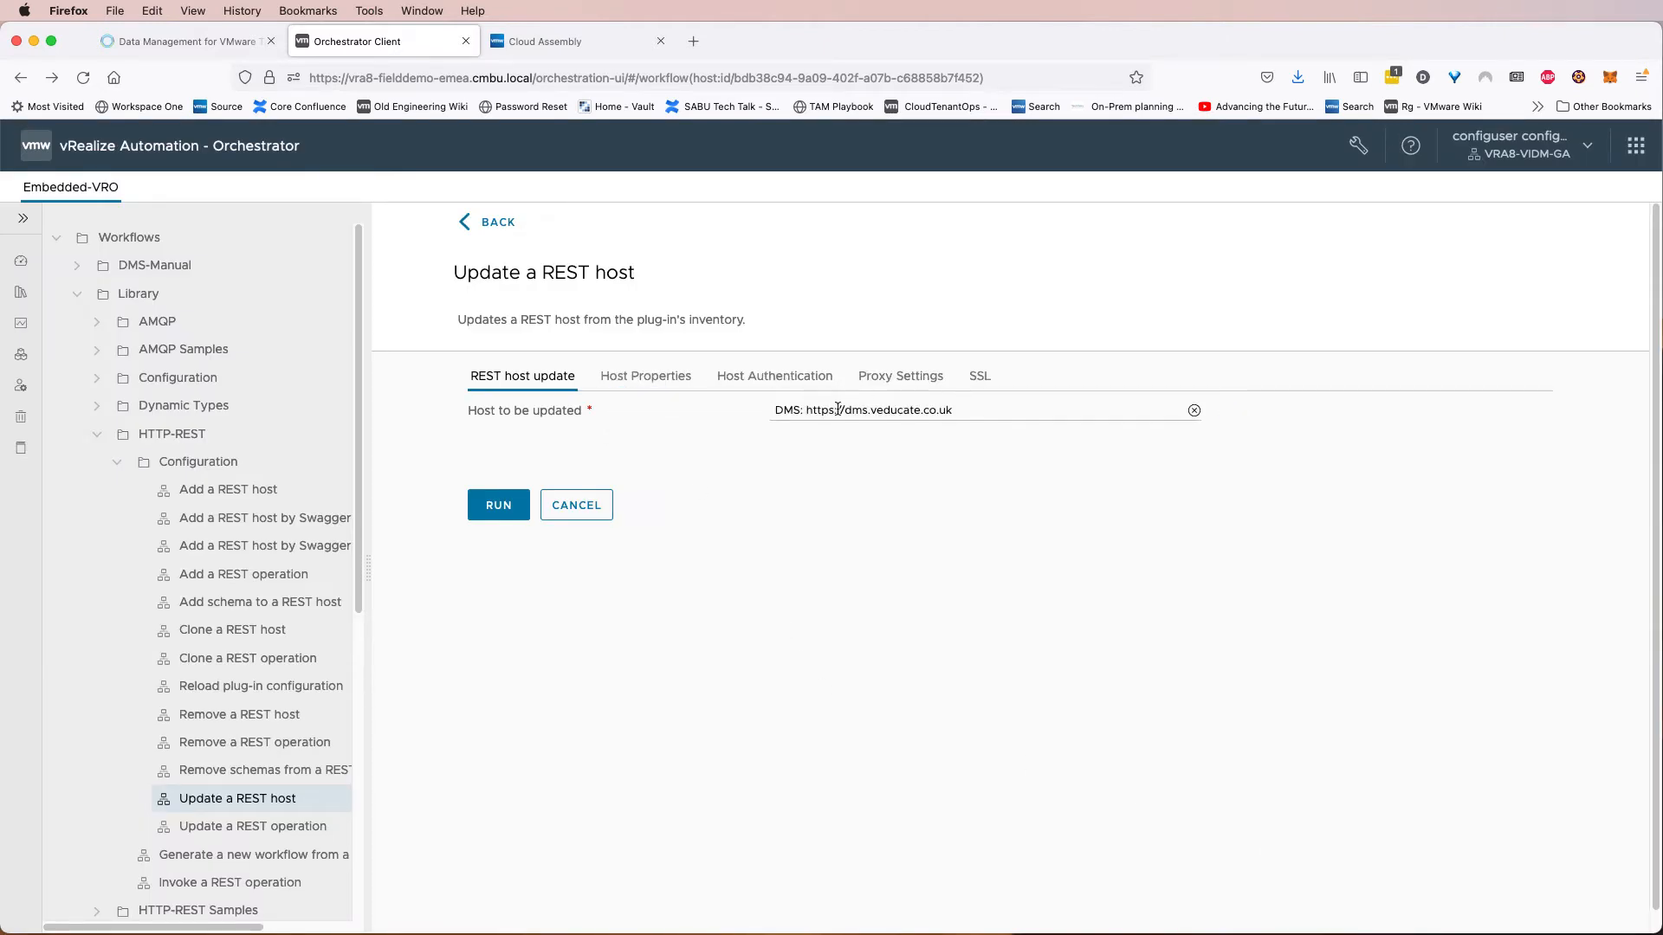
# In the host properties, enable silently accepting the certificate and adding it to the trusted store.
pyautogui.click(655, 383)
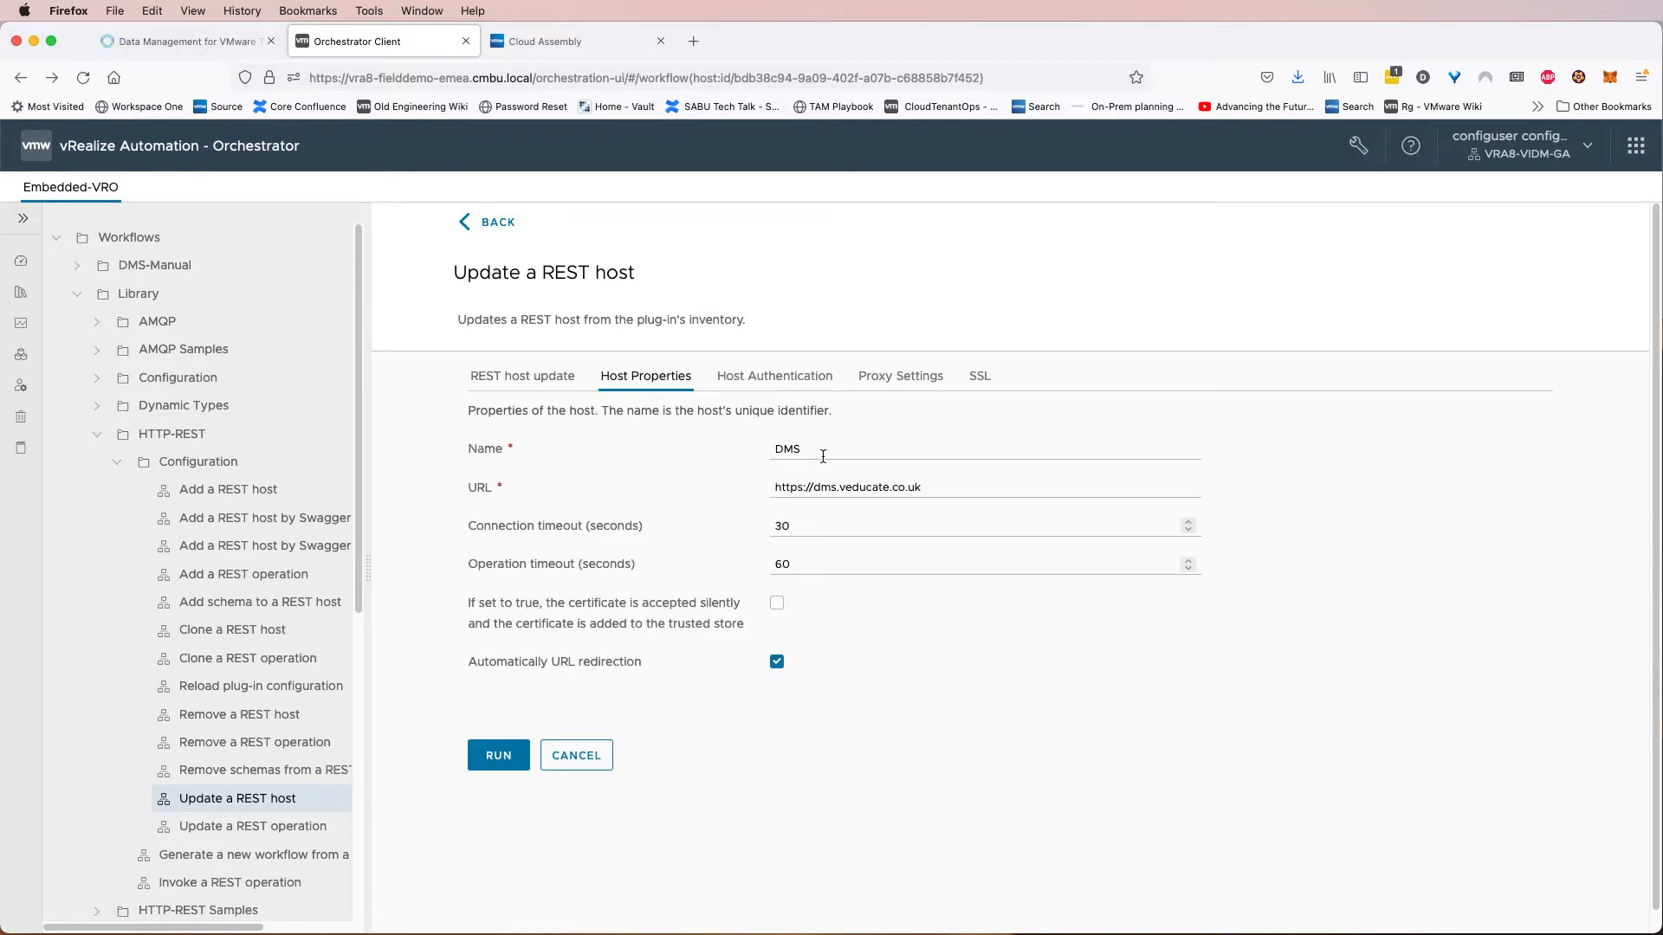
pyautogui.click(922, 488)
pyautogui.moveTo(450, 604); pyautogui.dragTo(728, 627)
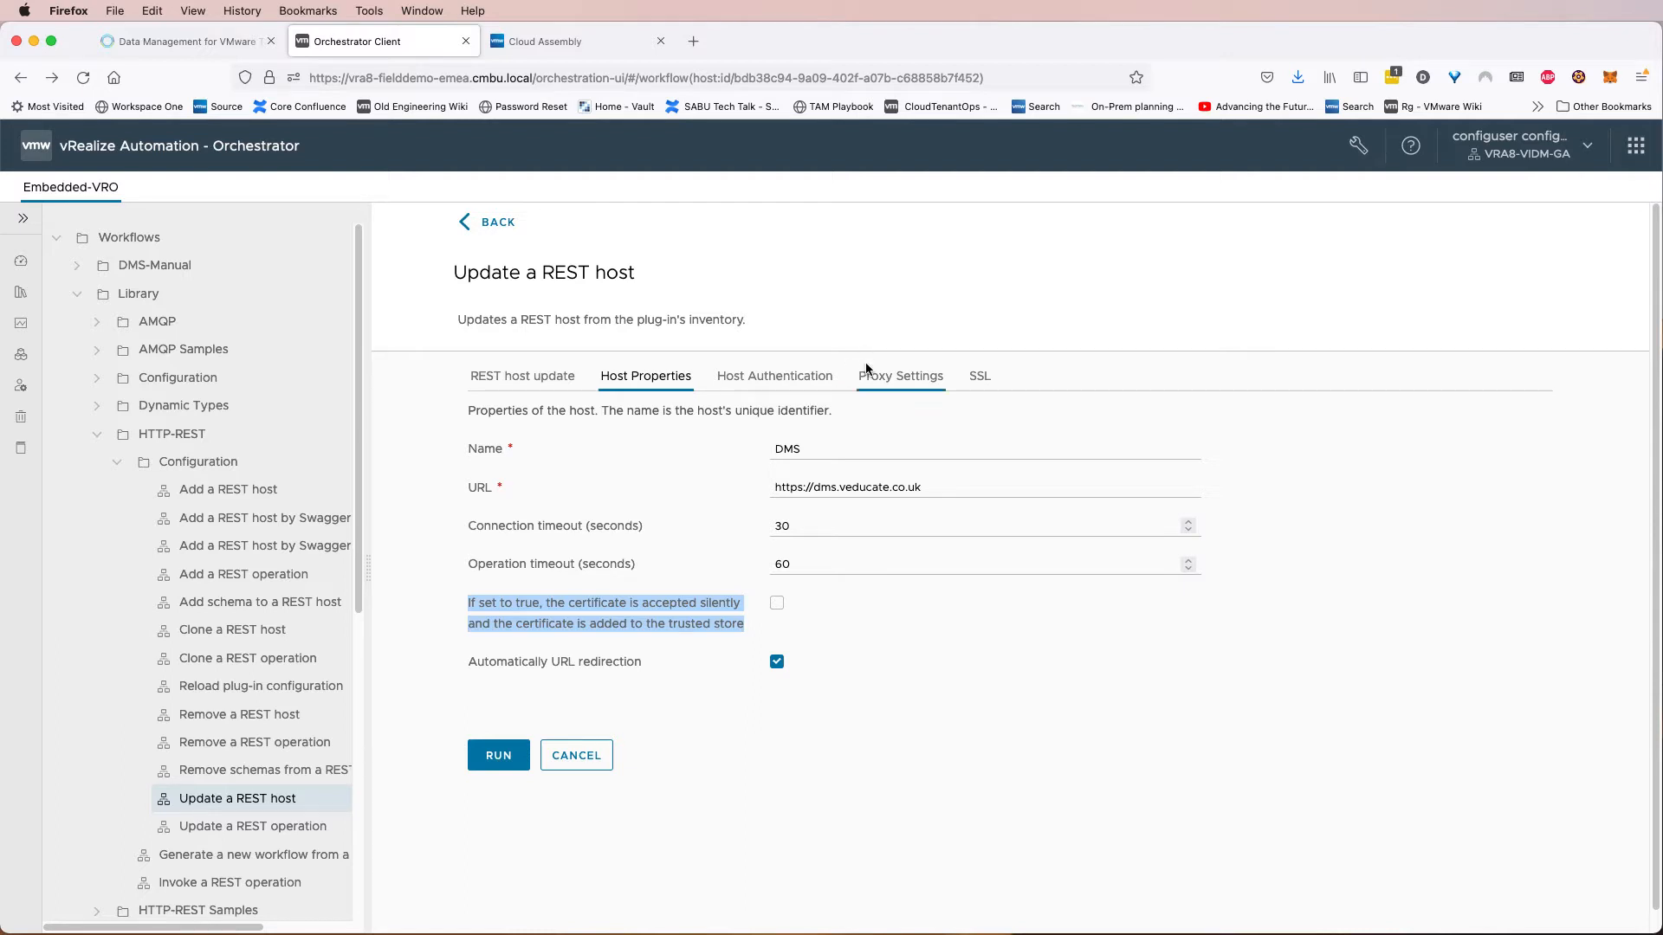
pyautogui.click(774, 605)
# Run the Update a REST host workflow and close the run view.
pyautogui.click(491, 750)
pyautogui.click(491, 750)
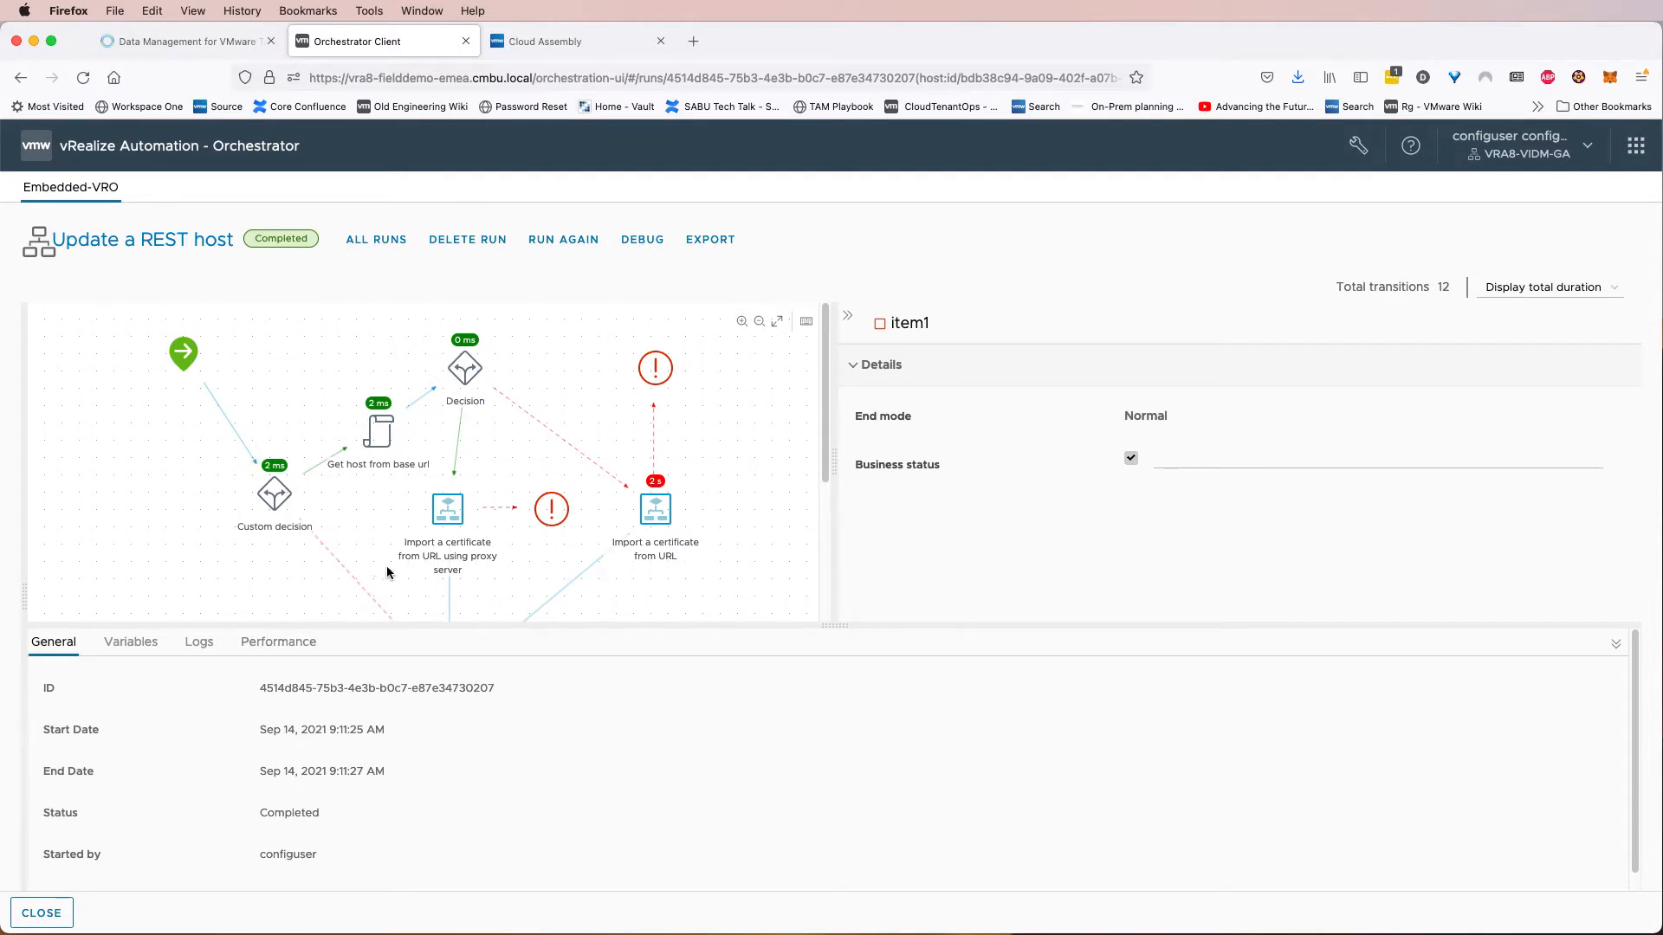
pyautogui.click(42, 913)
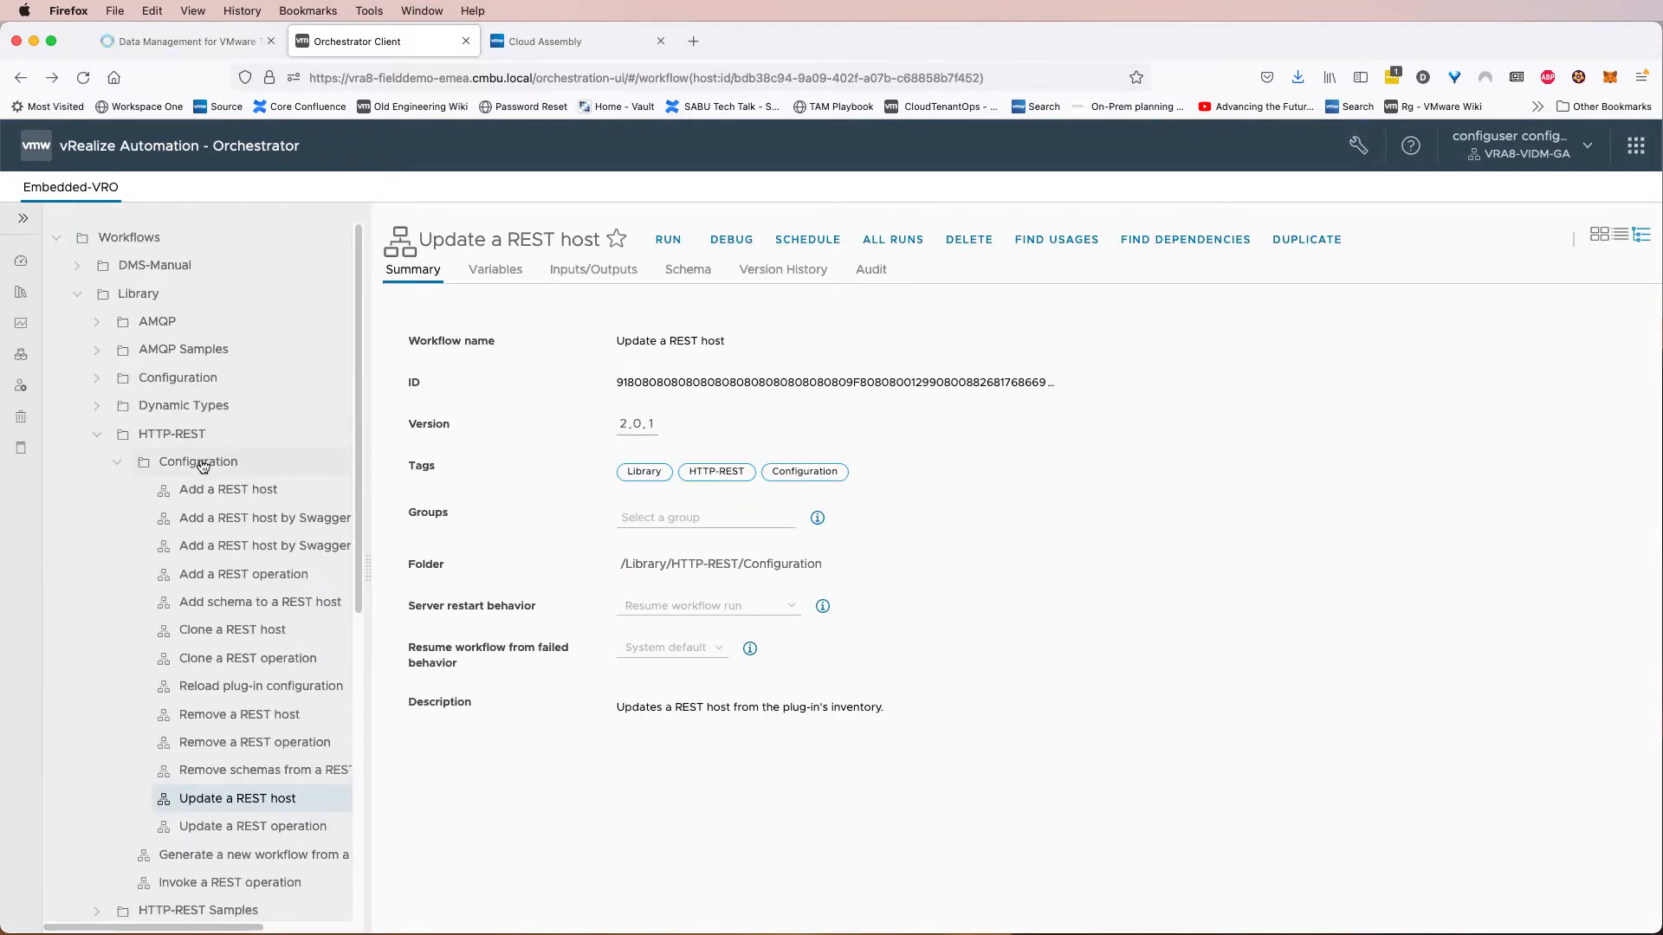
# Start a run of the Import Configuration From Package workflow under Library, Dynamic Types, Configuration.
pyautogui.click(116, 462)
pyautogui.click(97, 434)
pyautogui.click(99, 406)
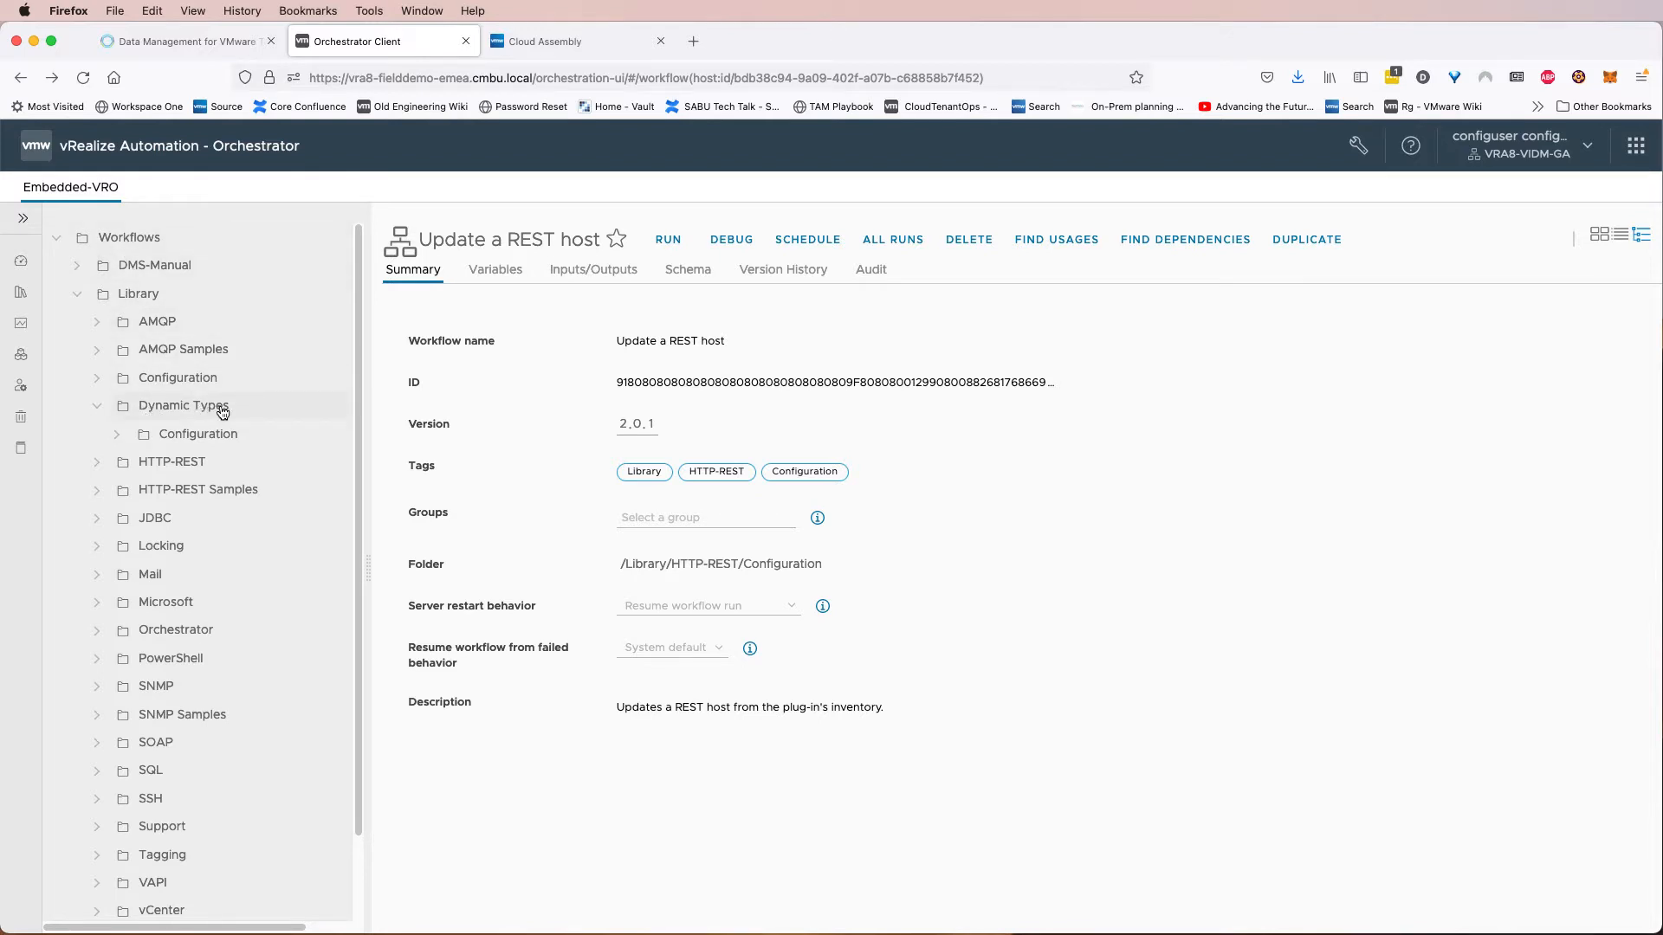
pyautogui.click(118, 435)
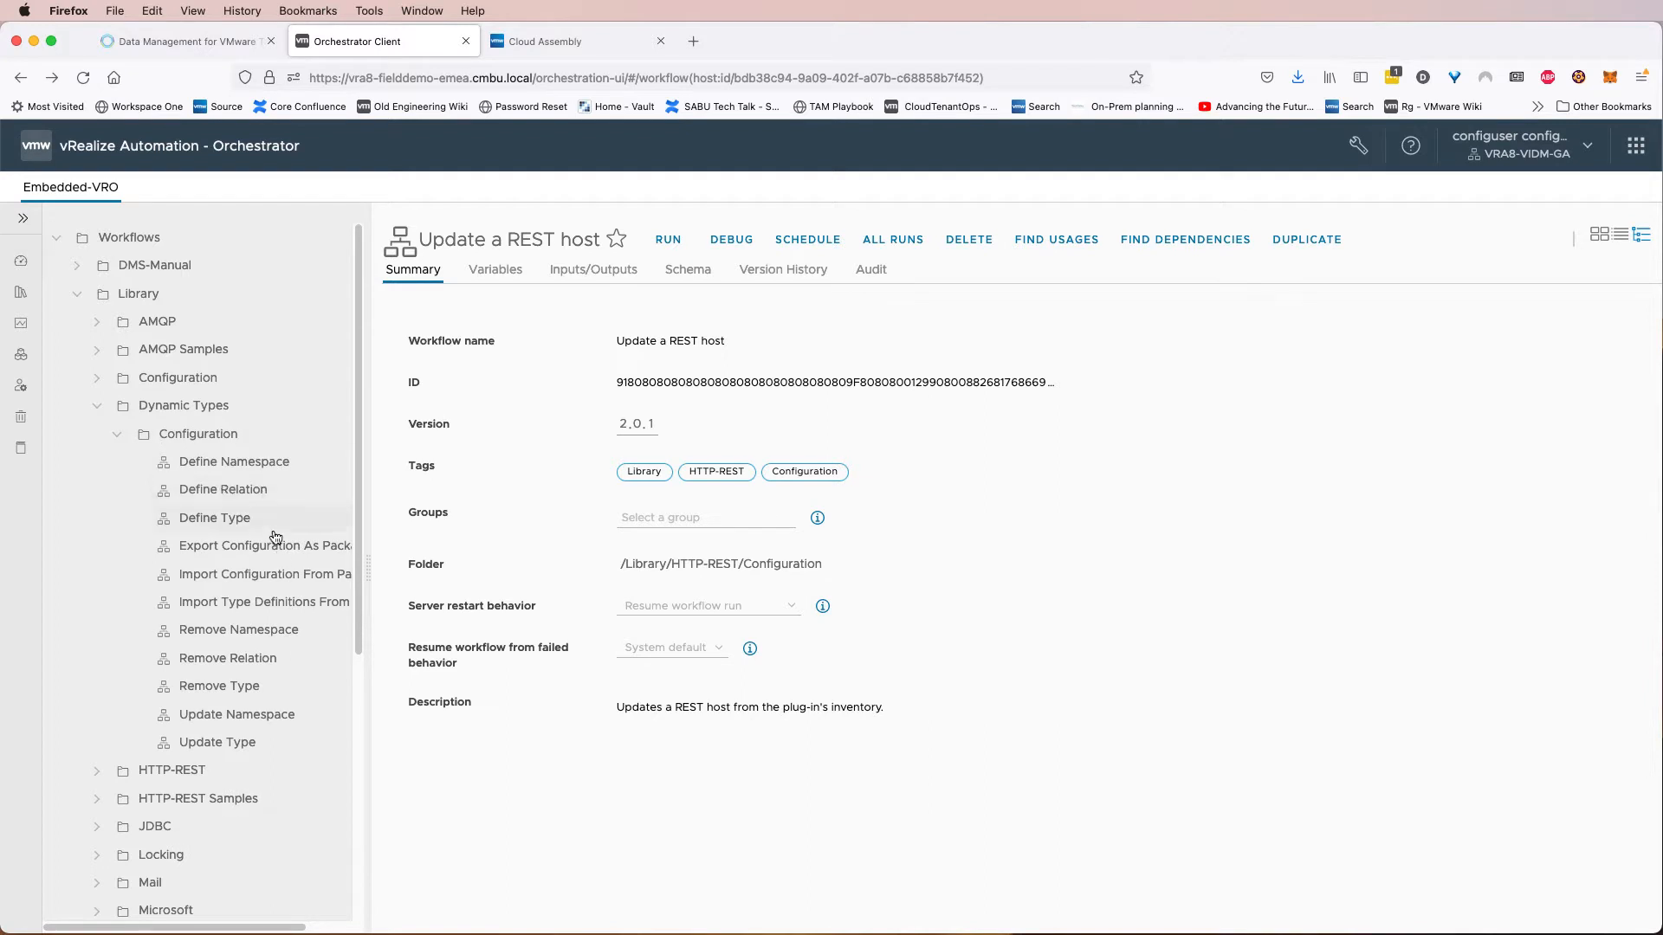
pyautogui.click(278, 574)
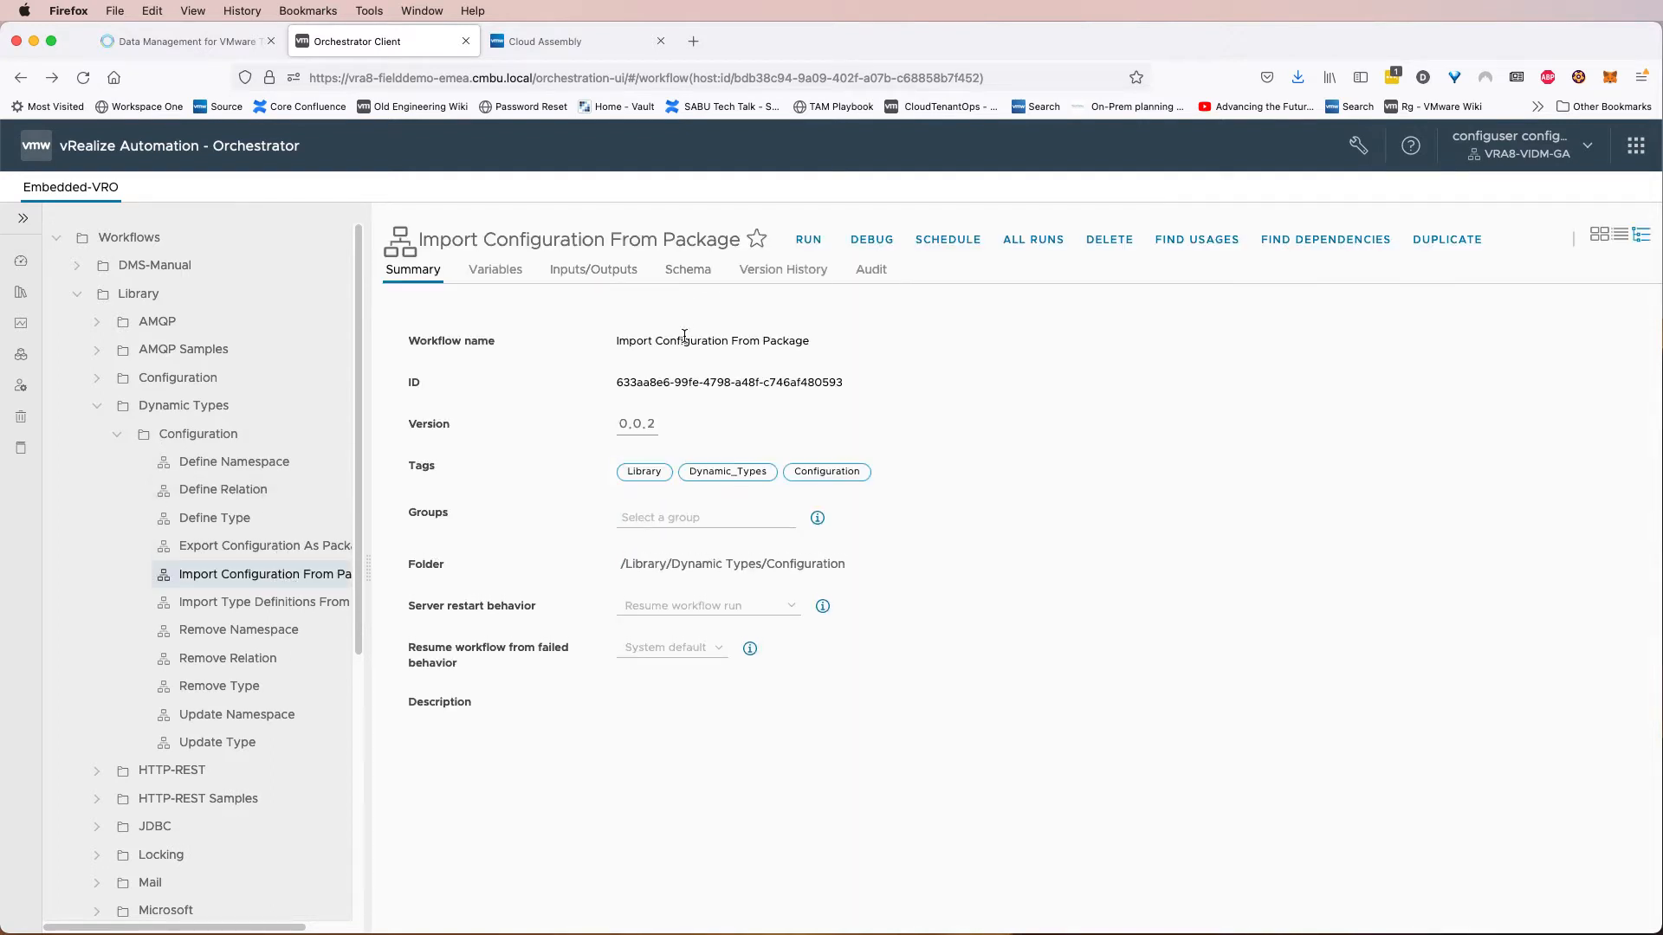
pyautogui.click(807, 243)
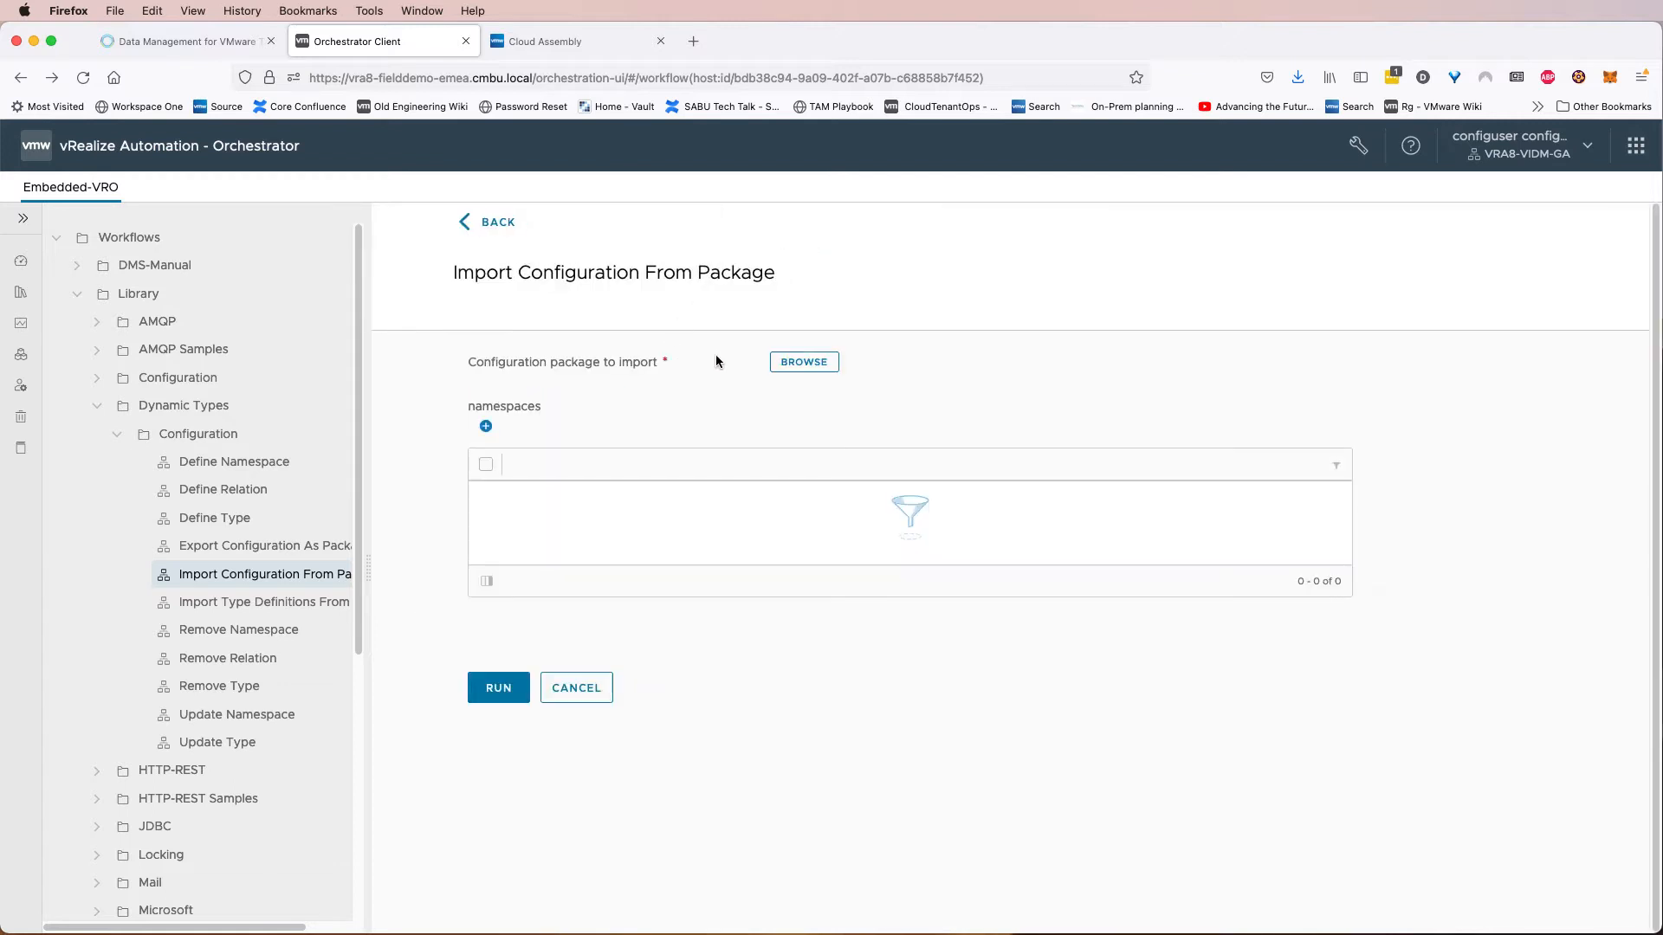
# Choose dynamictypes-config.package as the configuration package, run the import and close the run view.
pyautogui.click(790, 363)
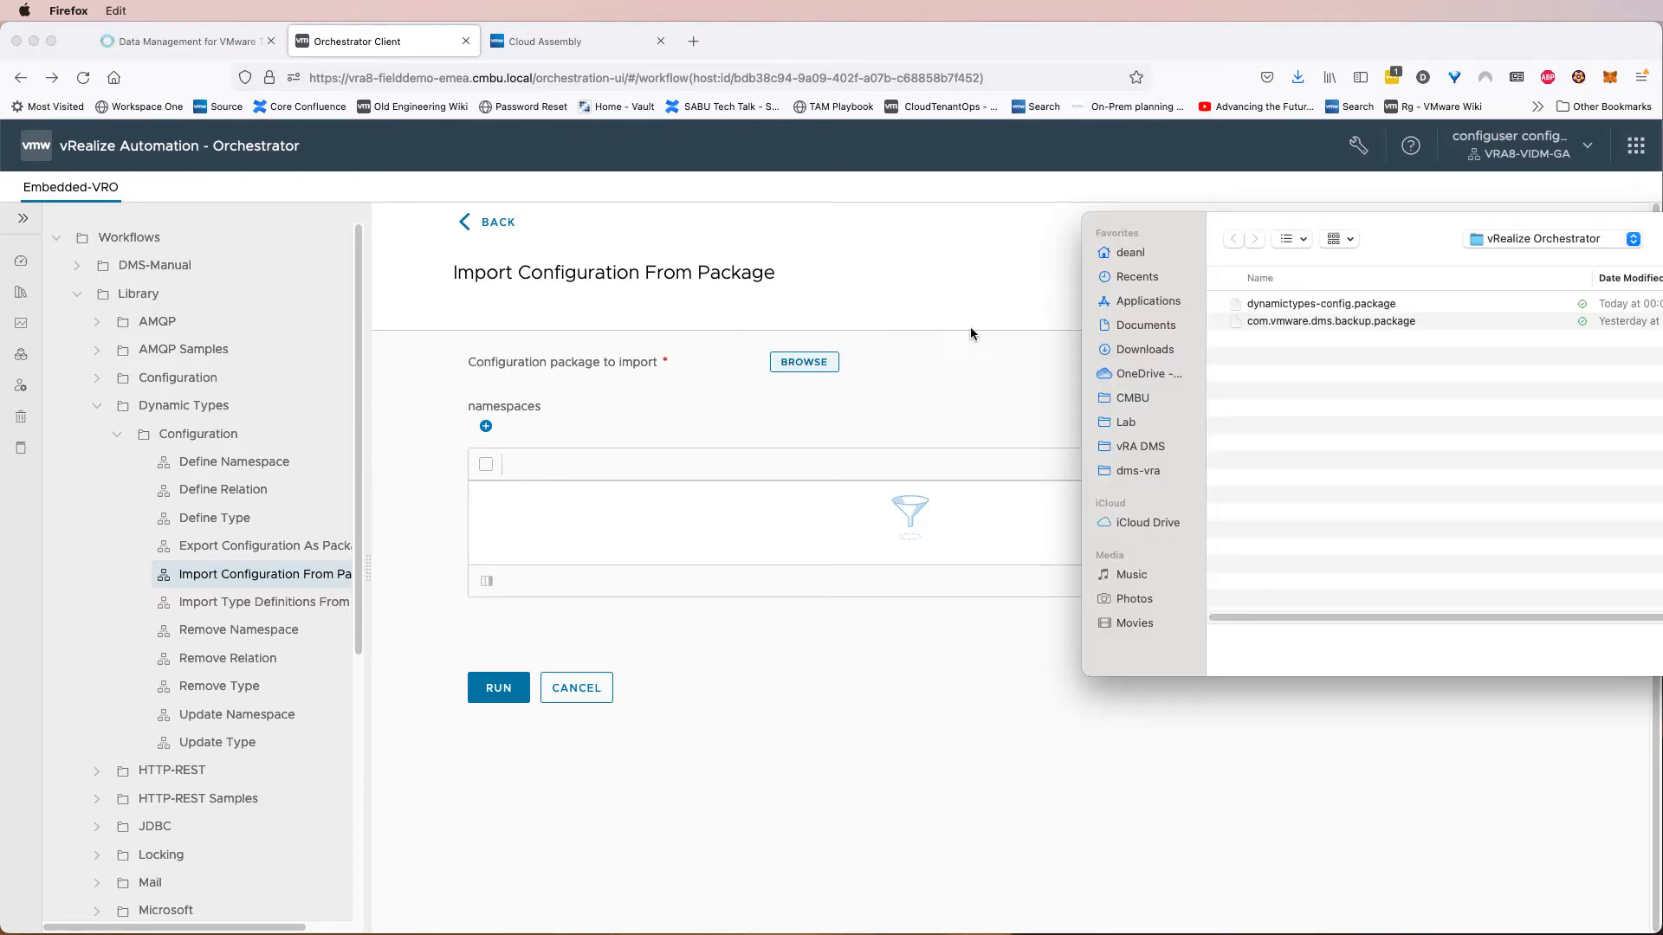
pyautogui.click(1325, 304)
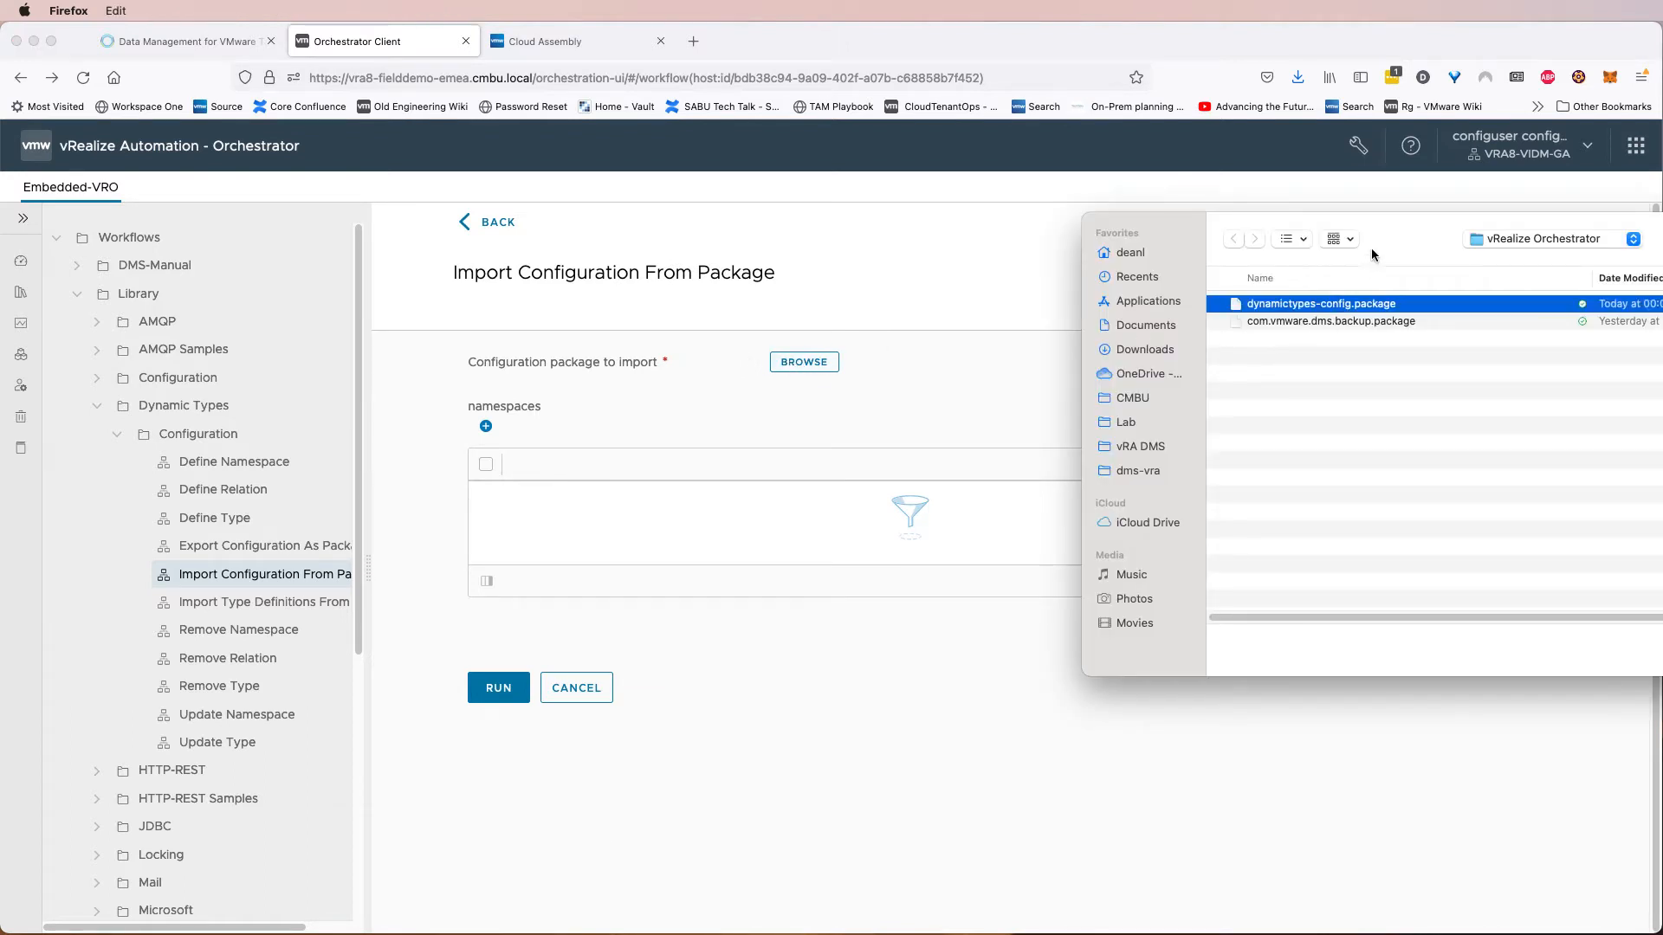
pyautogui.moveTo(1381, 241); pyautogui.dragTo(1082, 227)
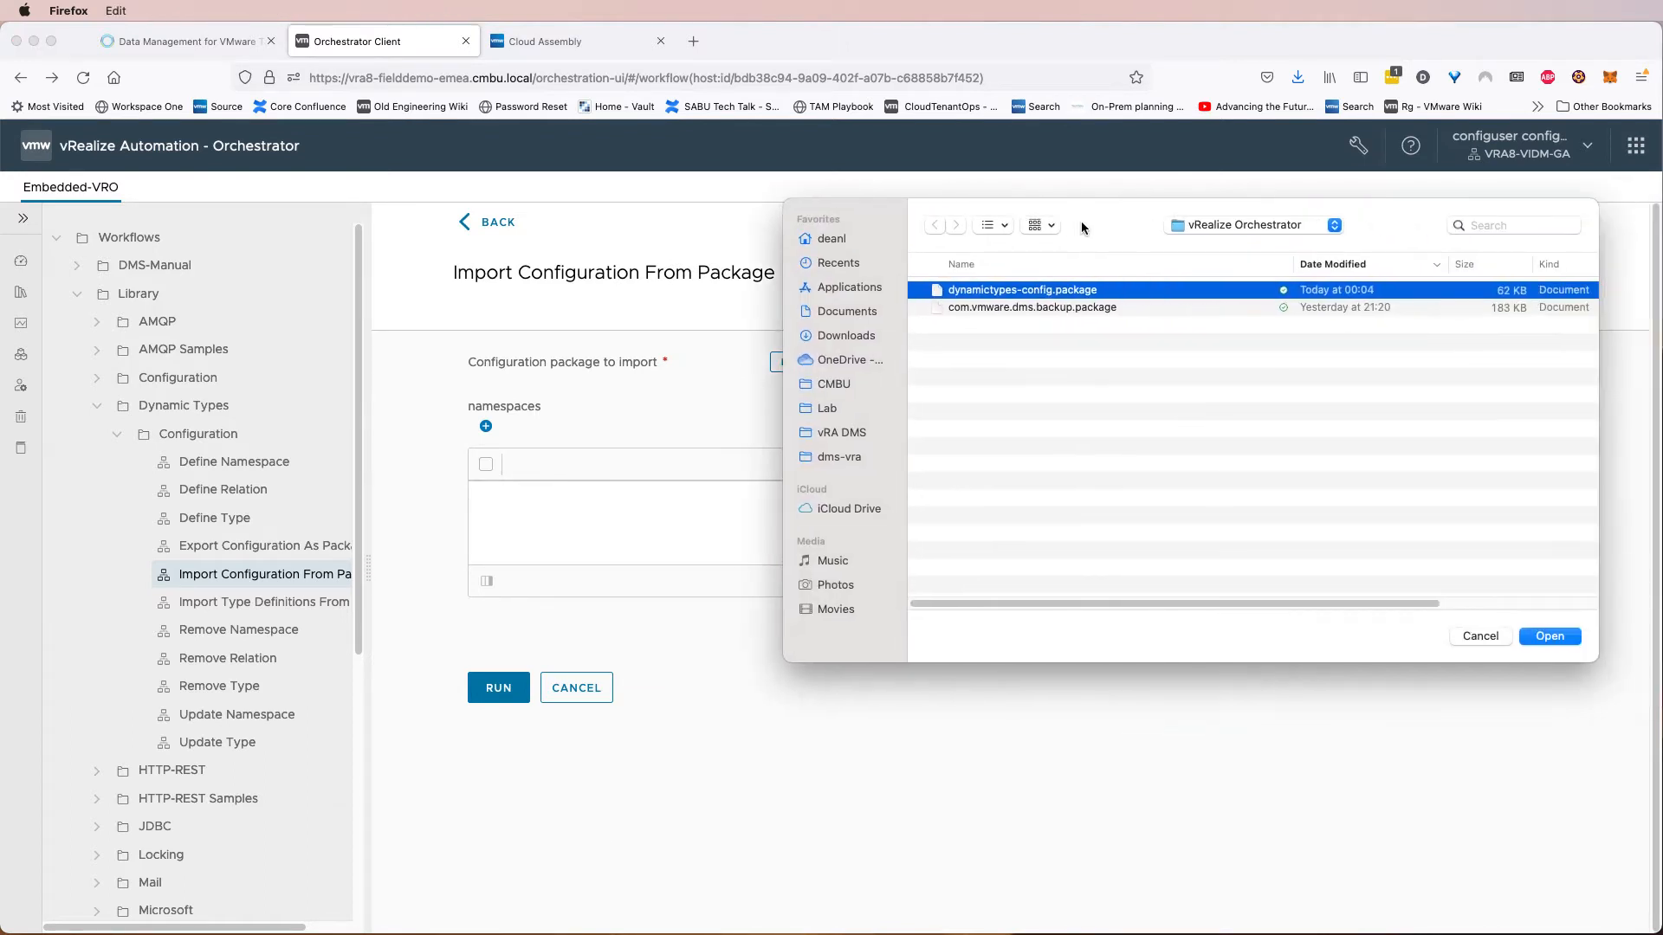
pyautogui.doubleClick(1082, 293)
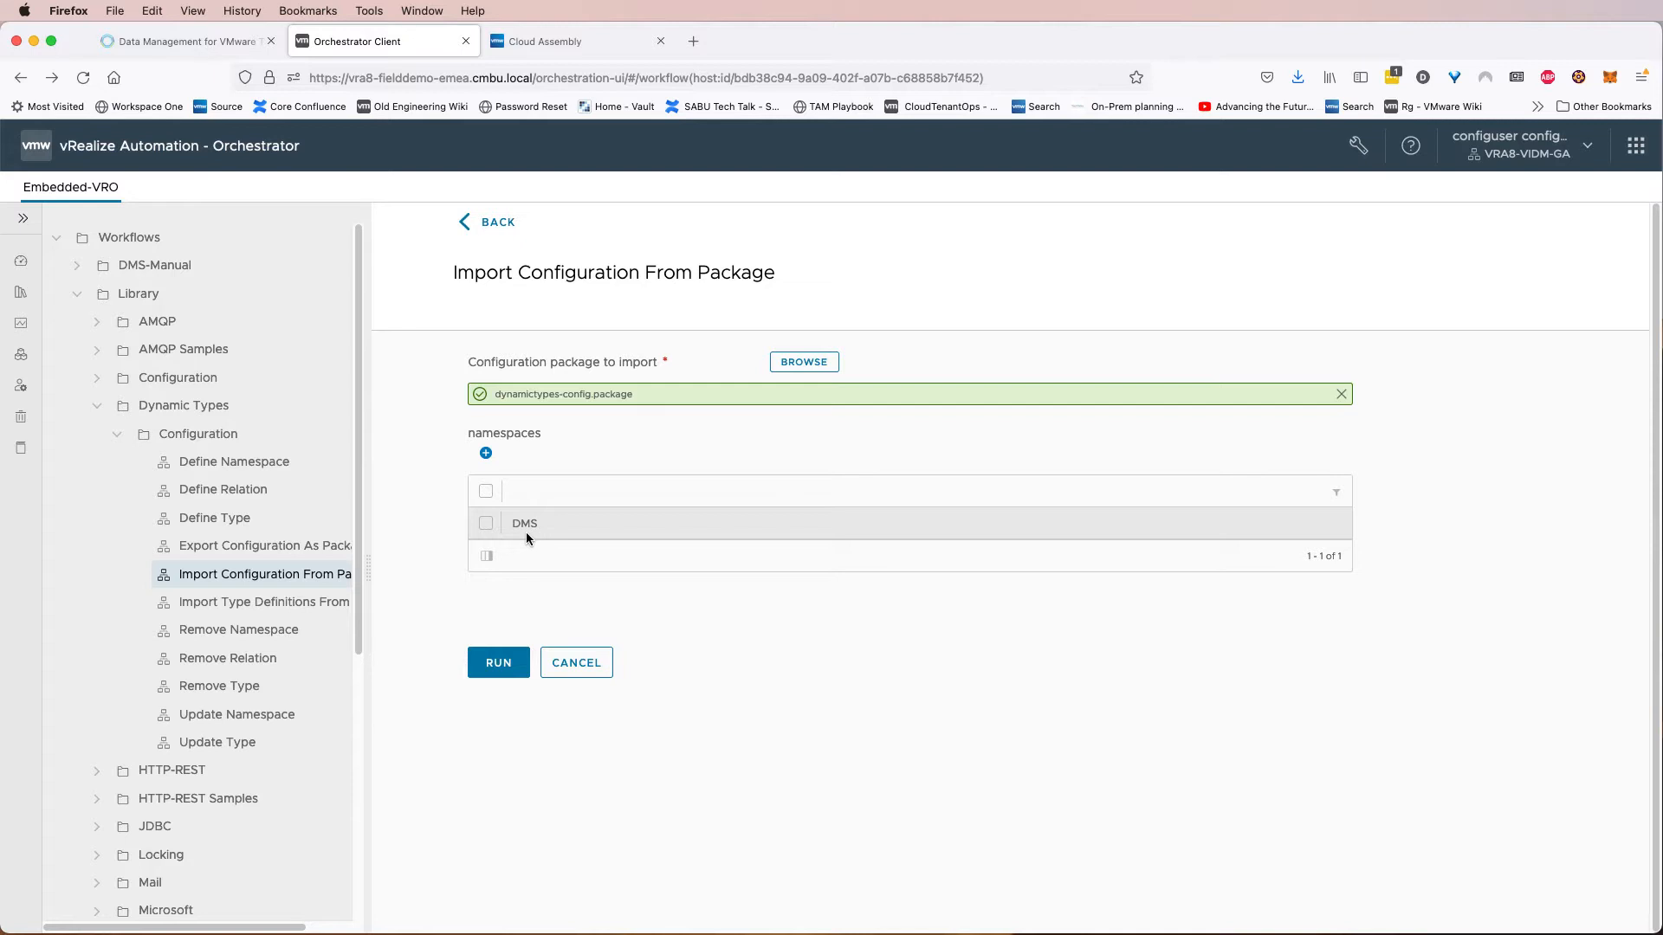
pyautogui.click(500, 663)
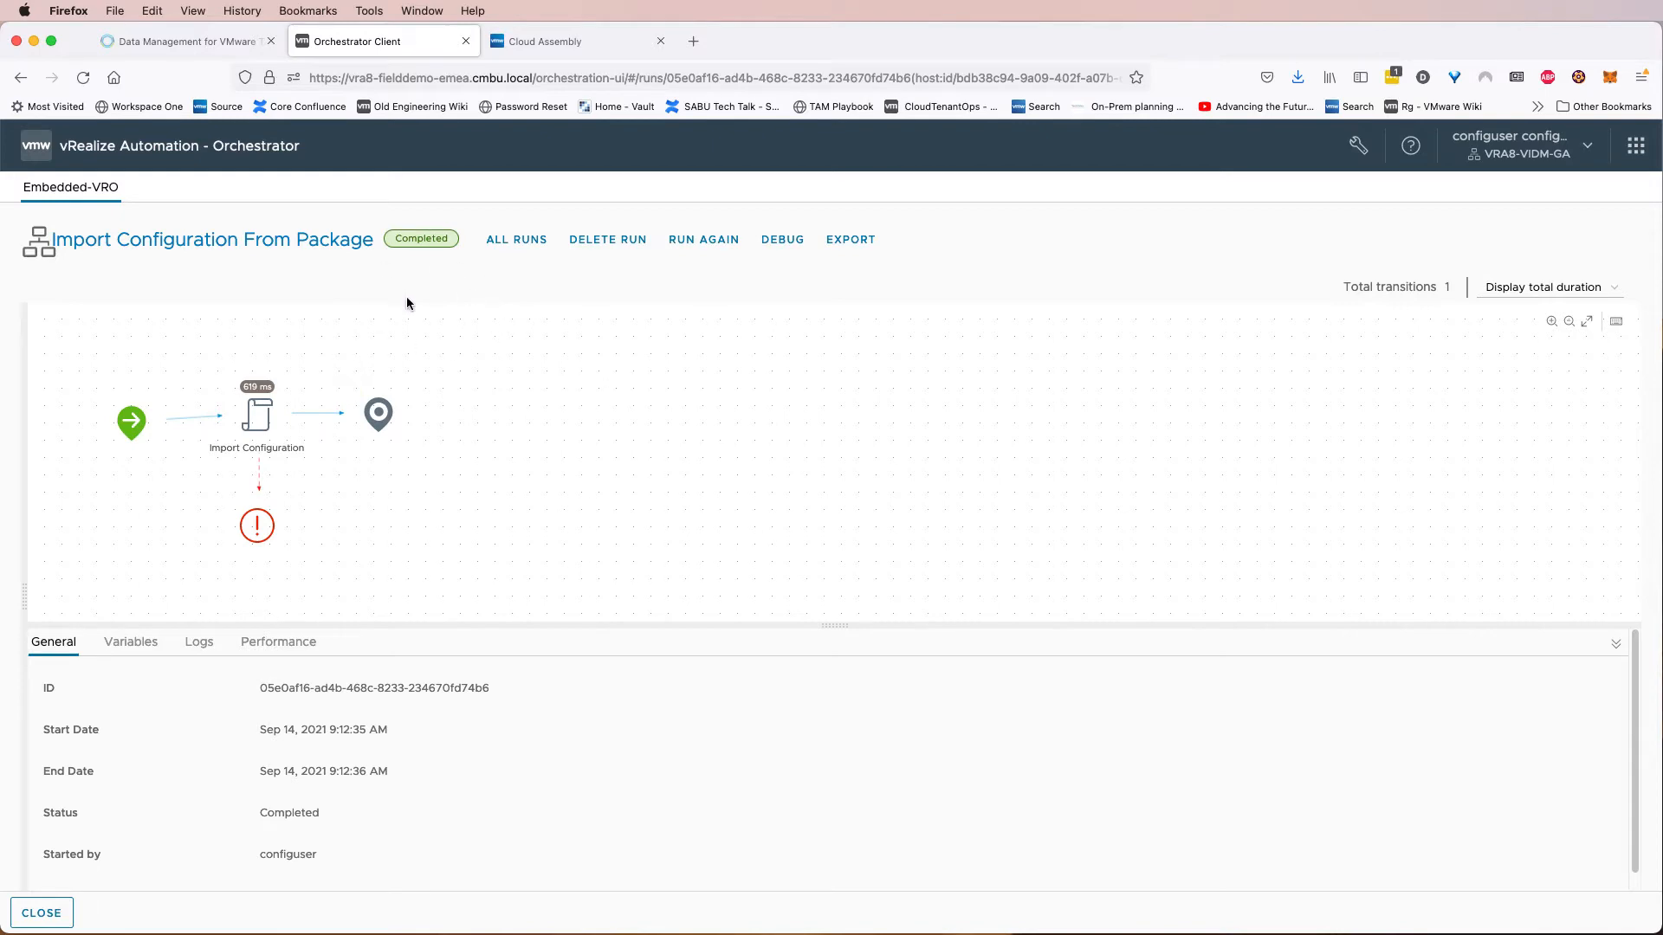
pyautogui.click(41, 914)
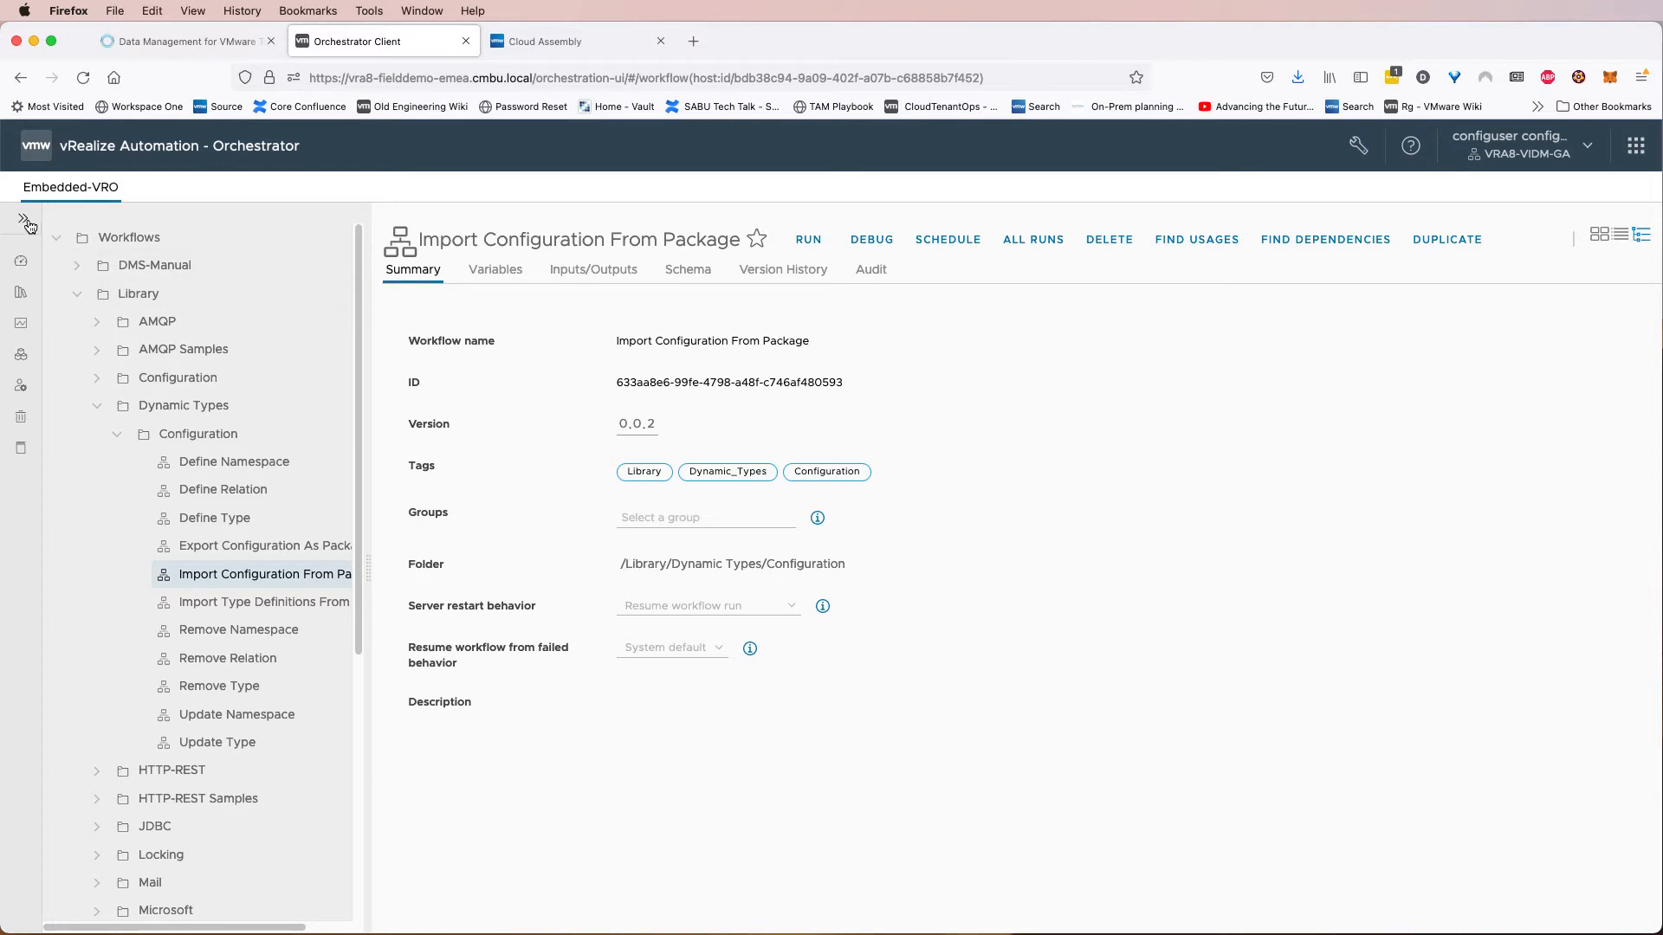
# Browse the DMS-Manual workflow folder's DMS DynamicTypes subfolders of stubs and REST methods.
pyautogui.click(98, 406)
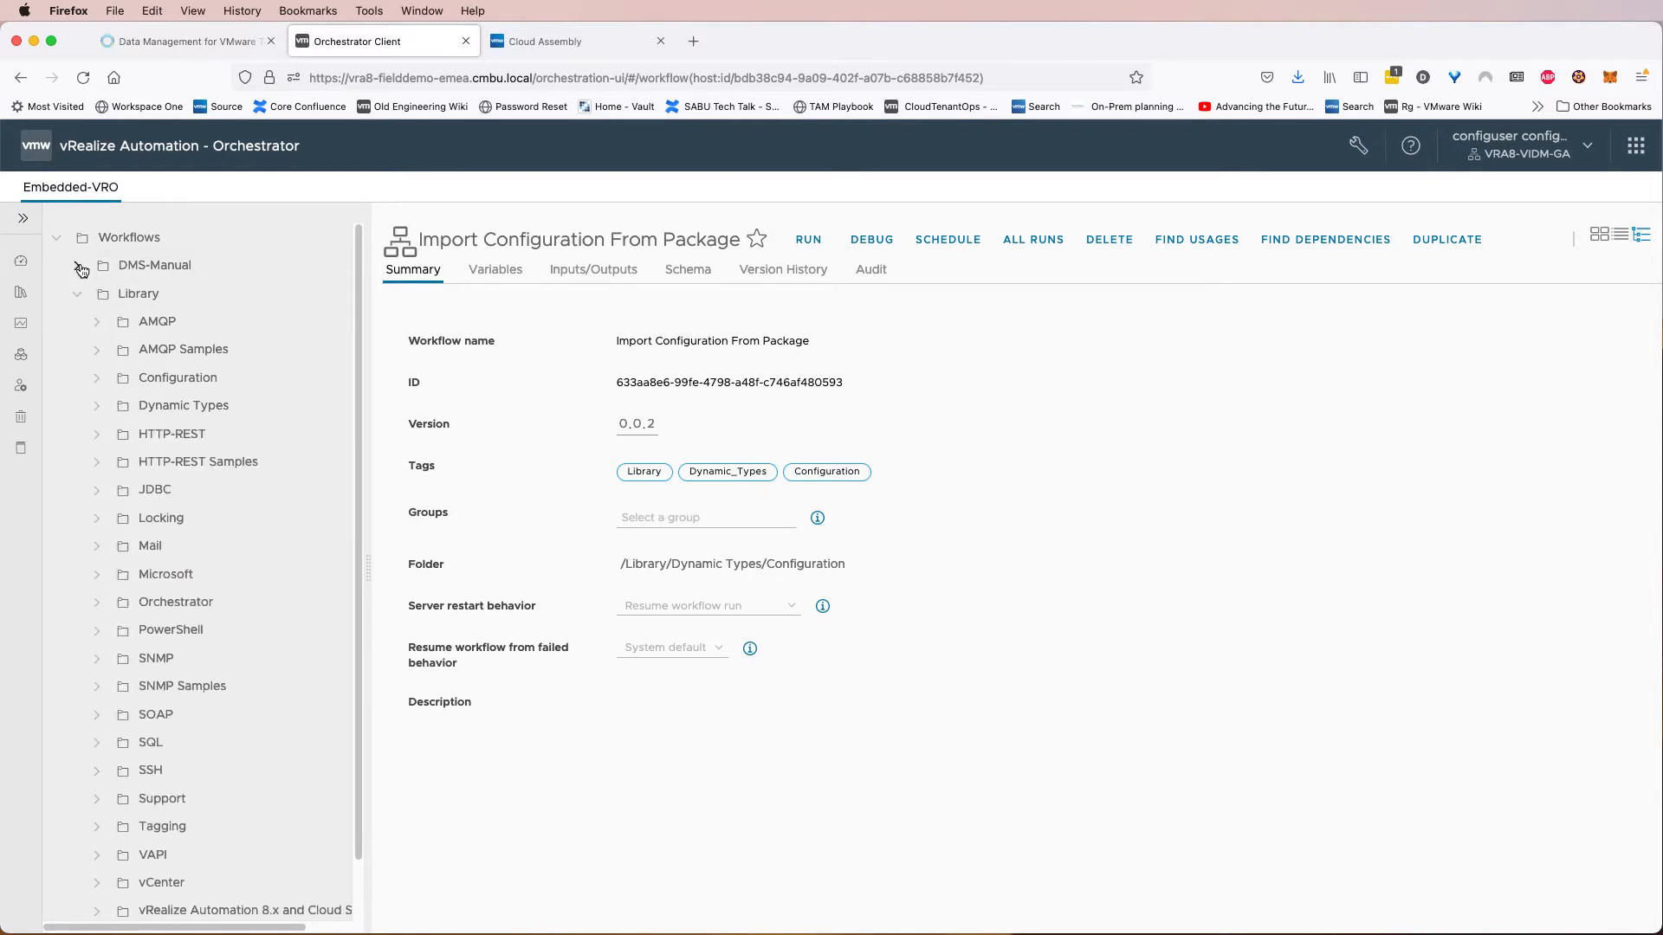
pyautogui.click(78, 295)
pyautogui.click(75, 264)
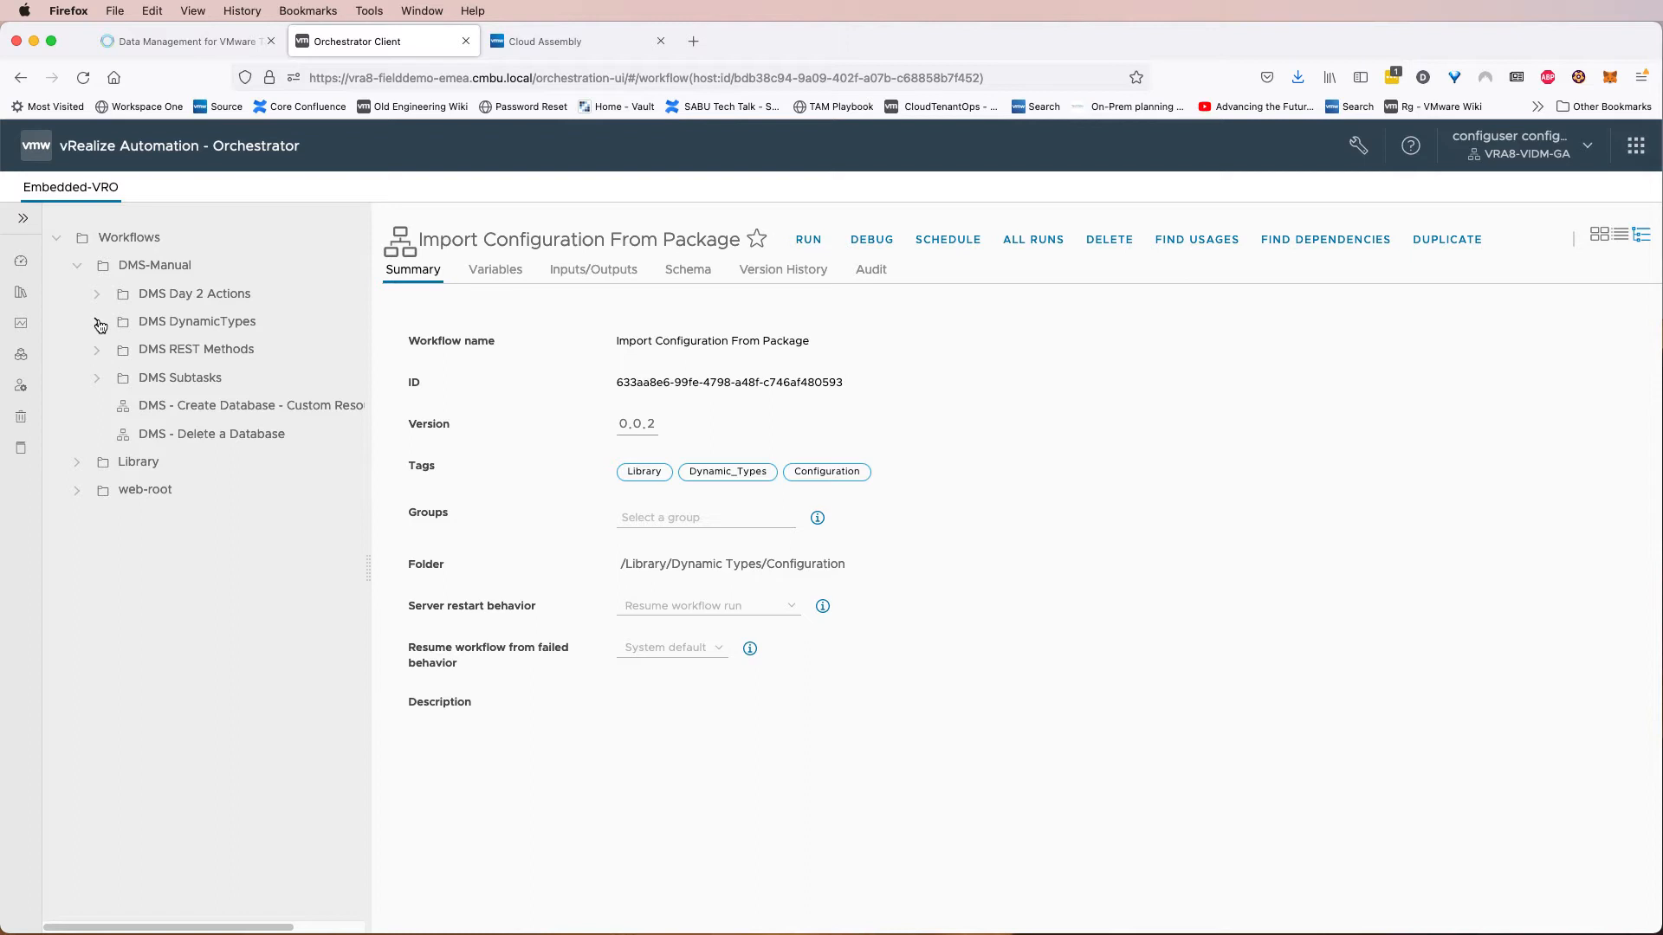
pyautogui.click(98, 322)
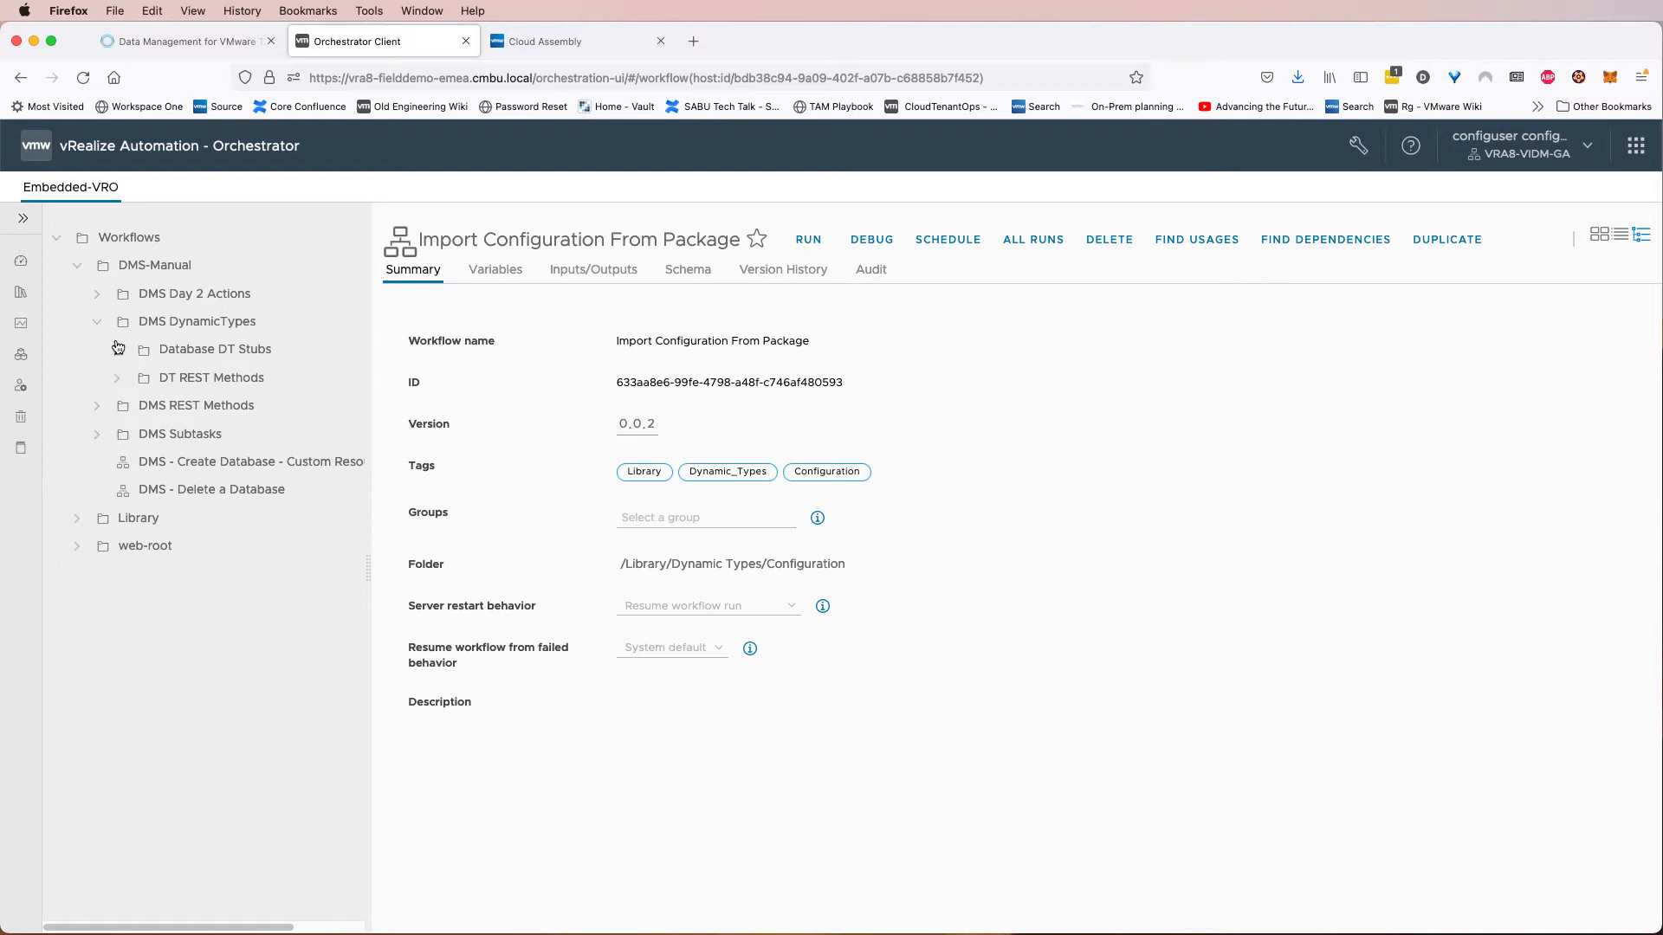
pyautogui.click(210, 388)
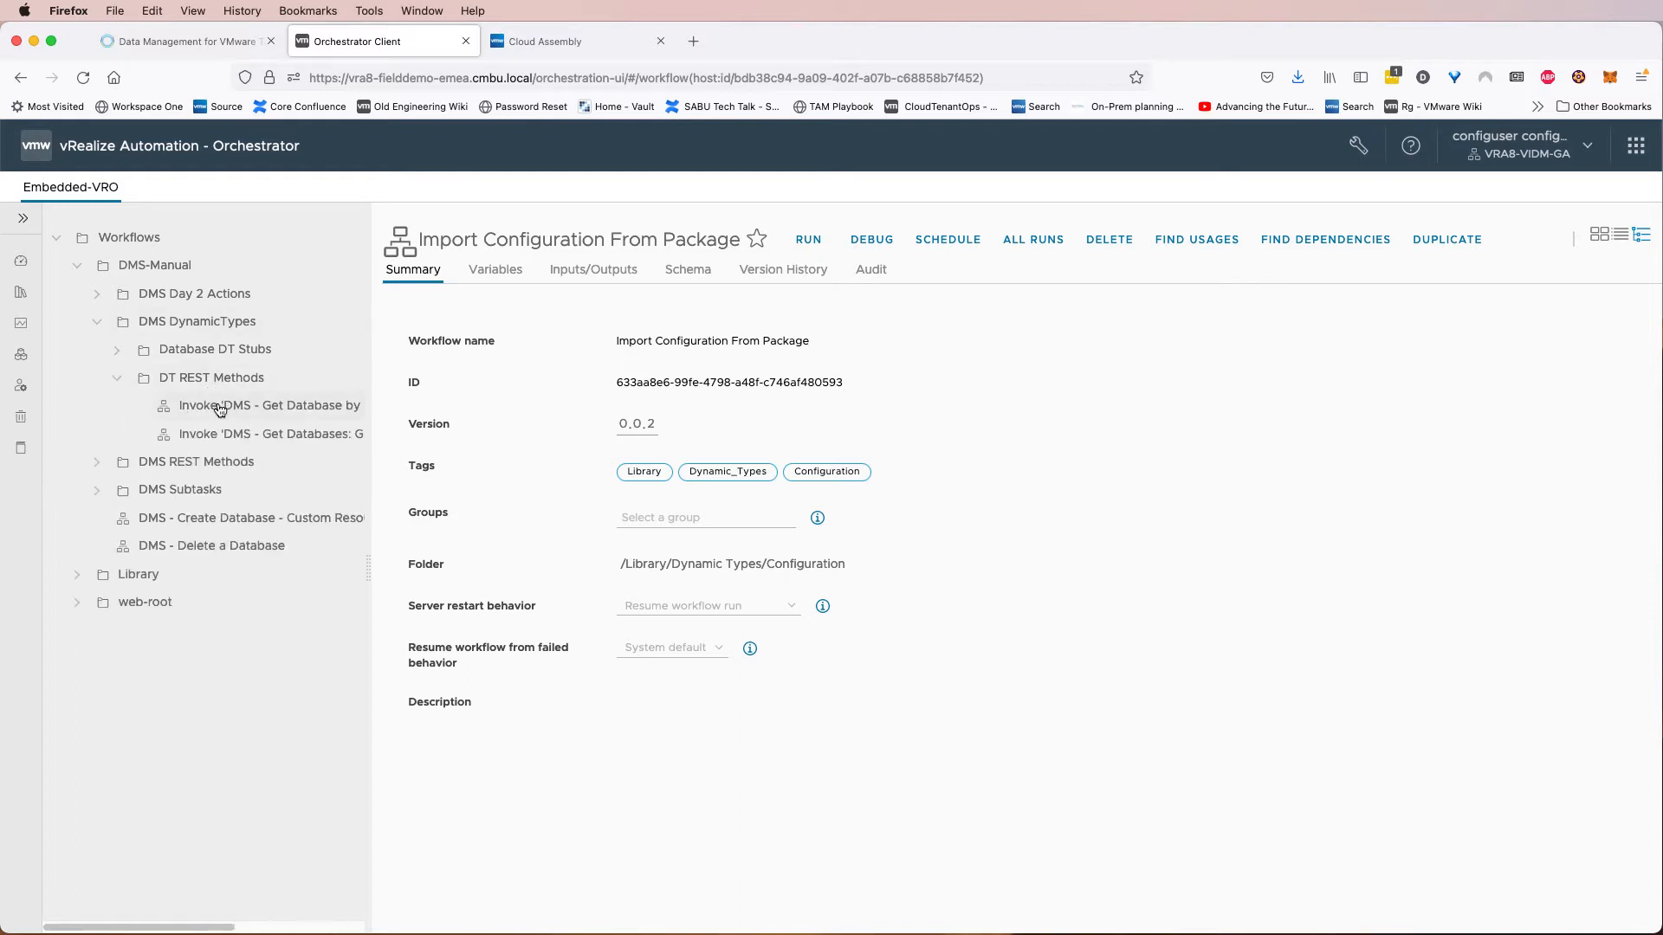
pyautogui.click(118, 352)
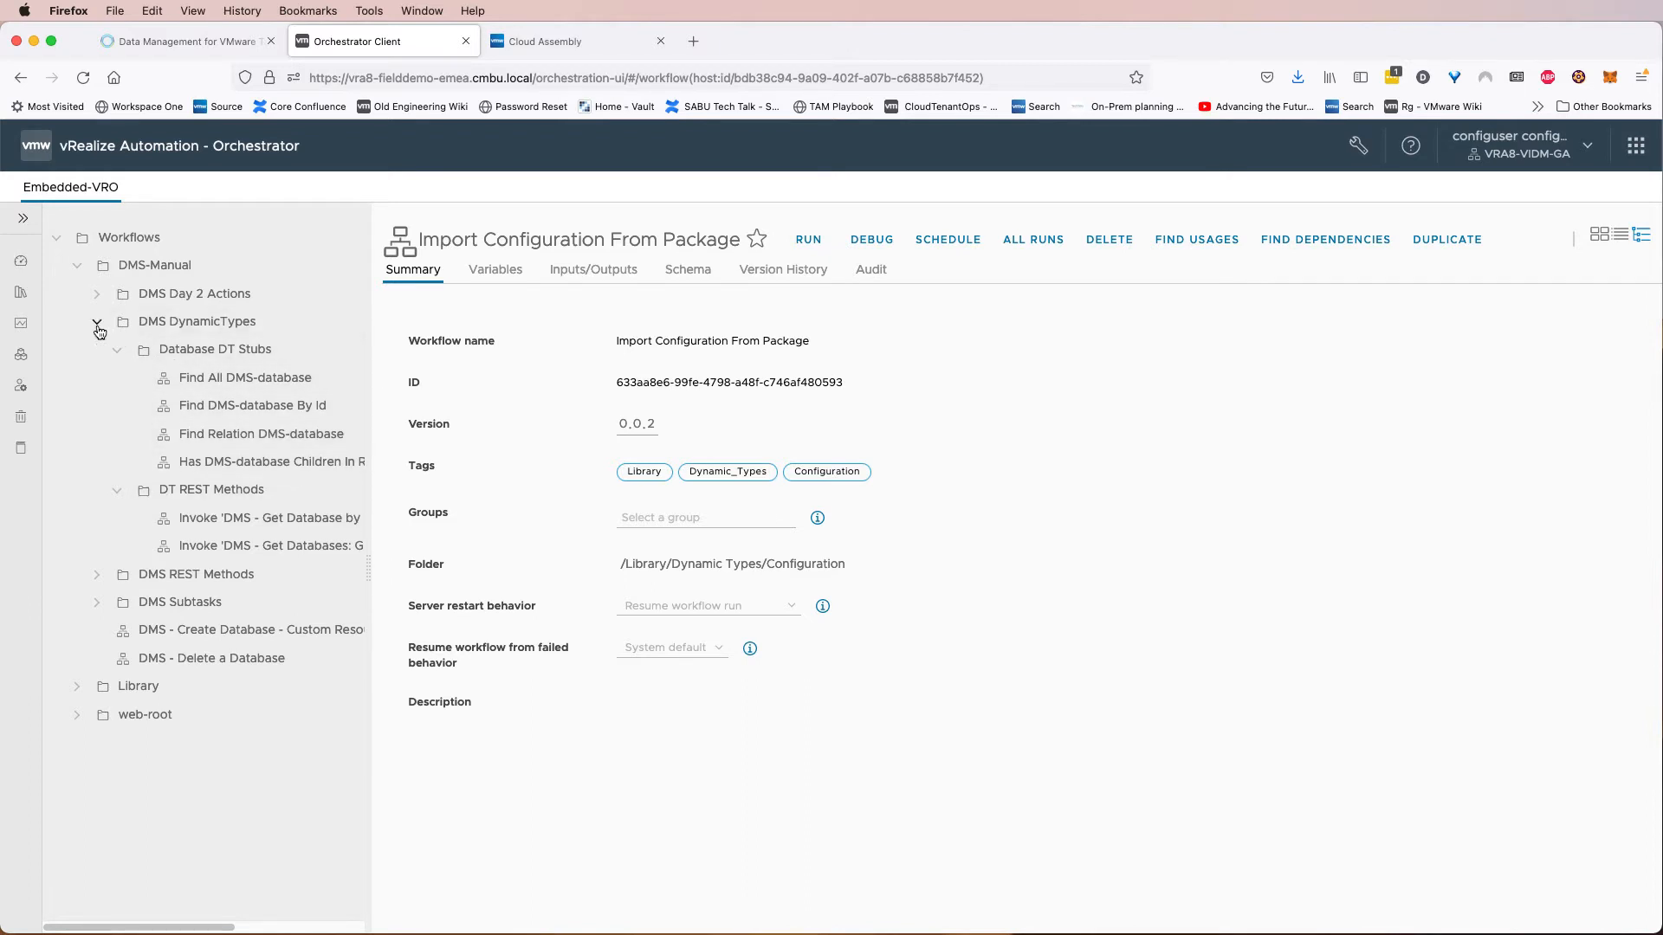
# Inspect the DMS dynamic type objects and type hierarchy in the Orchestrator inventory.
pyautogui.click(23, 219)
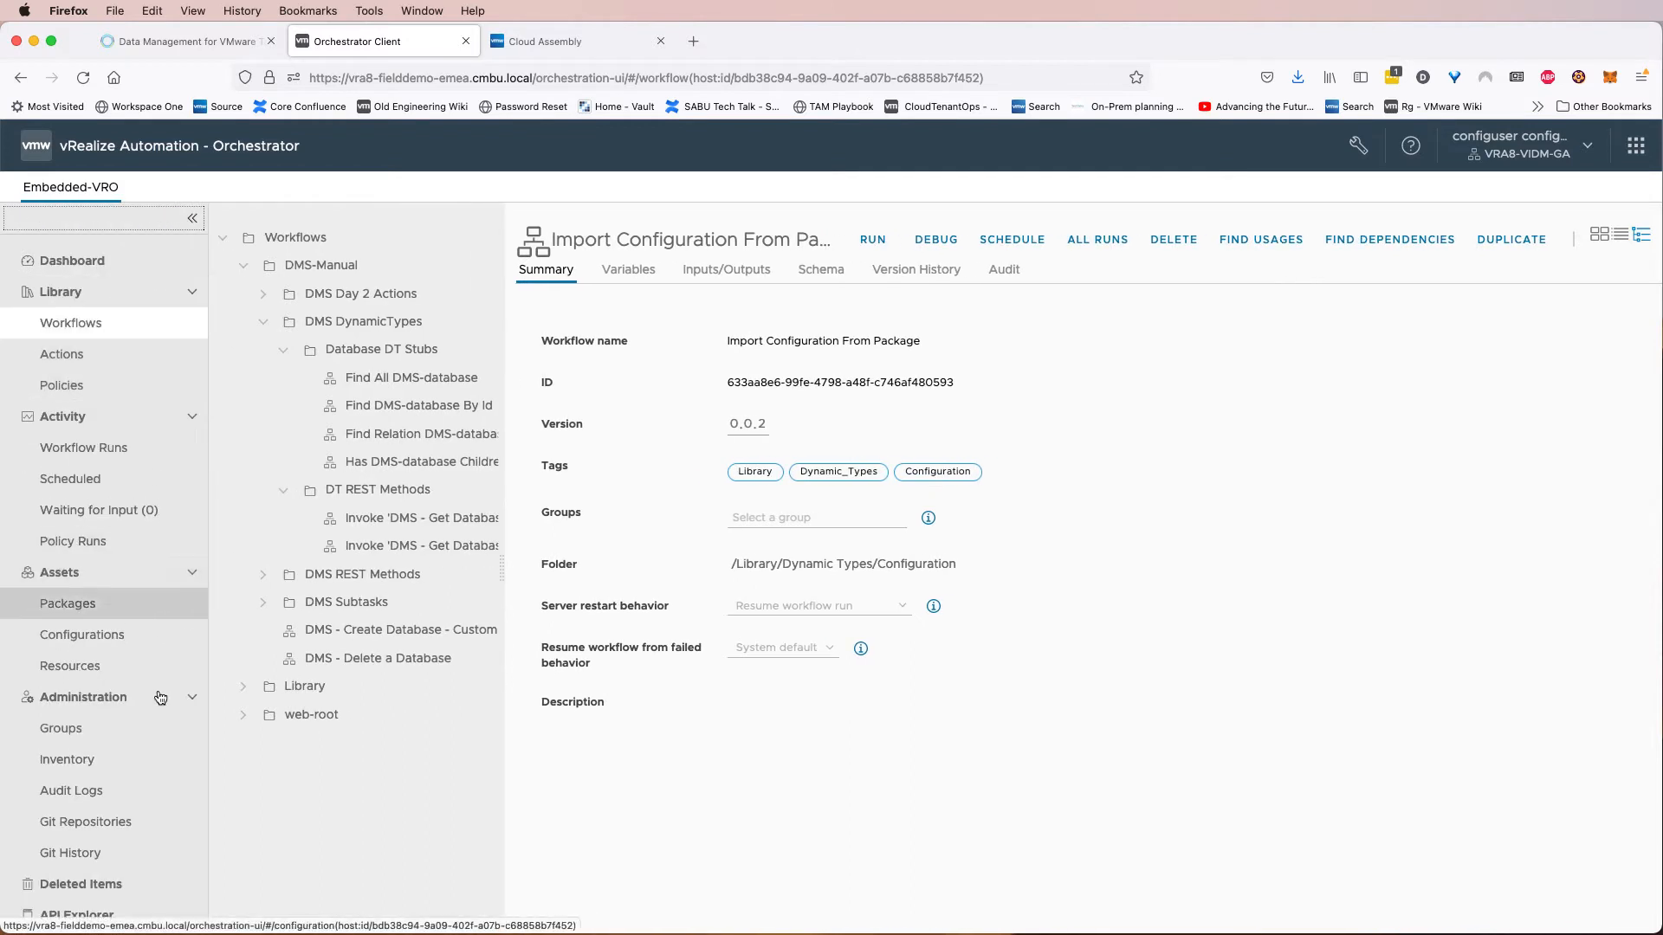
pyautogui.click(131, 774)
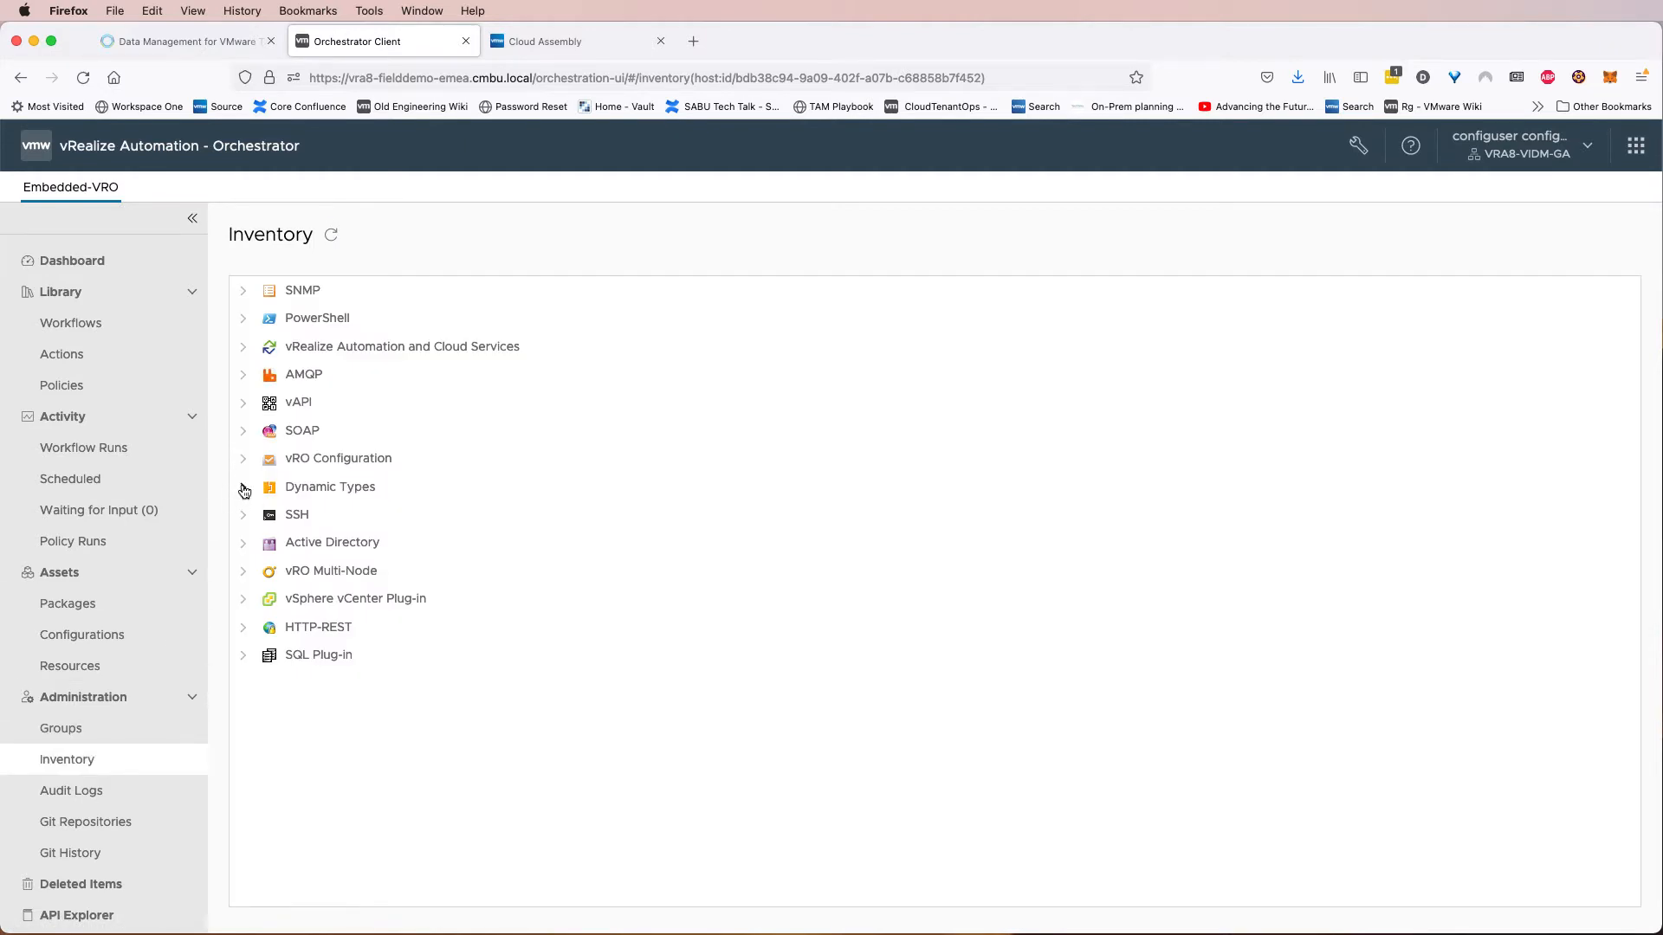
pyautogui.click(244, 490)
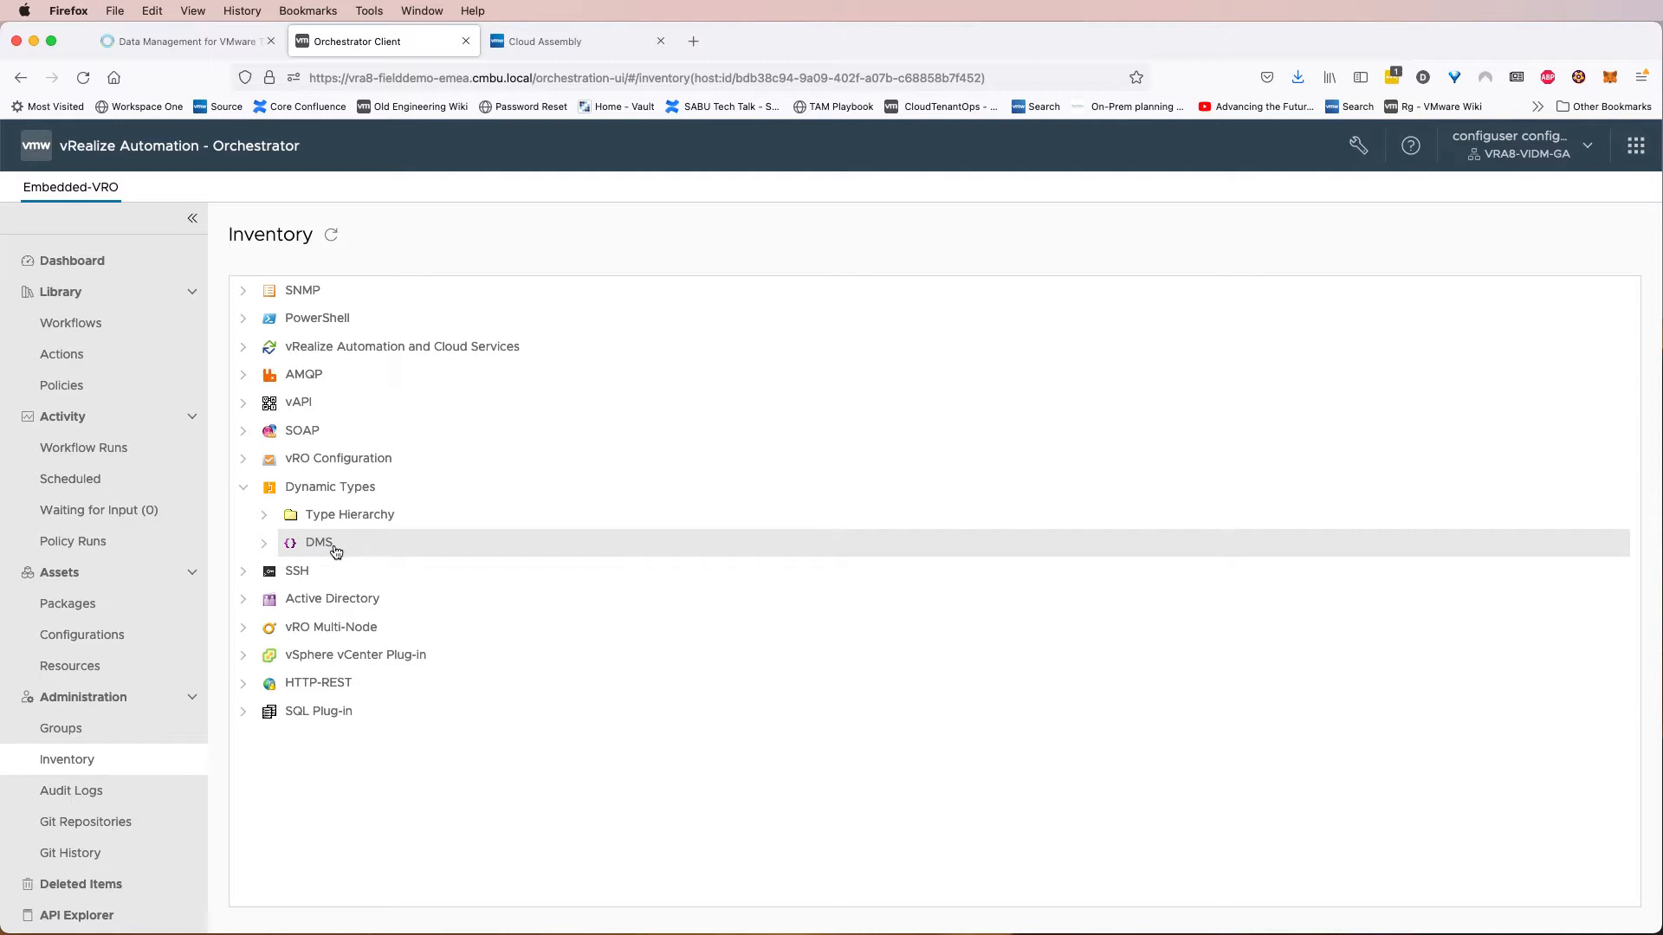
pyautogui.click(264, 543)
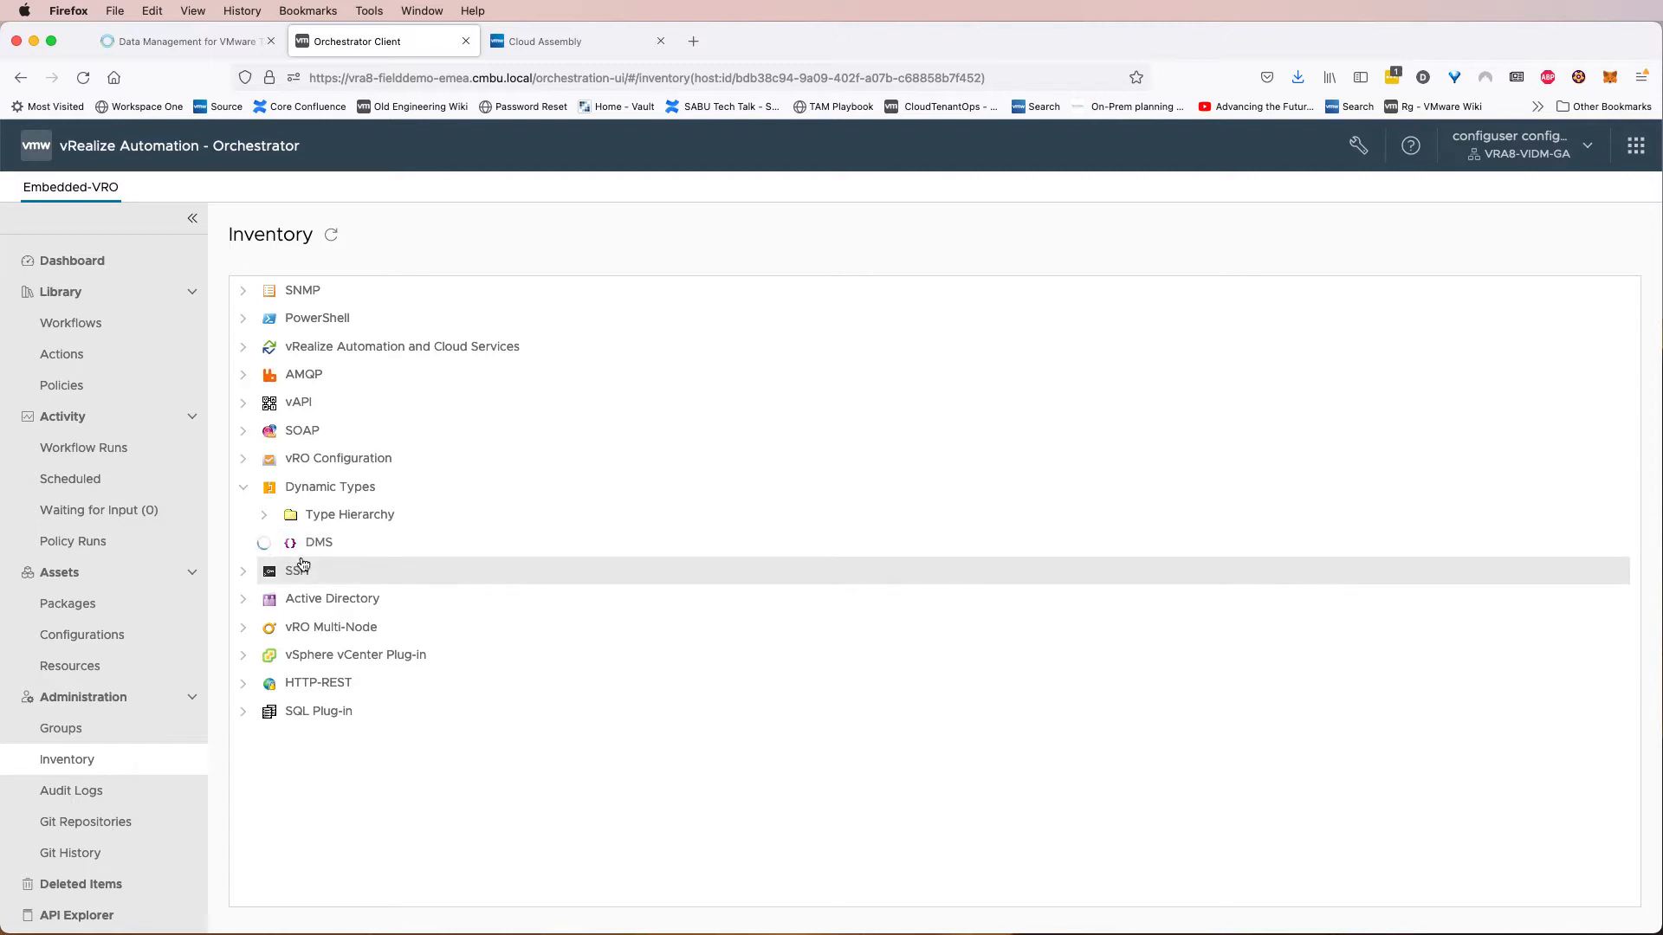
pyautogui.click(284, 571)
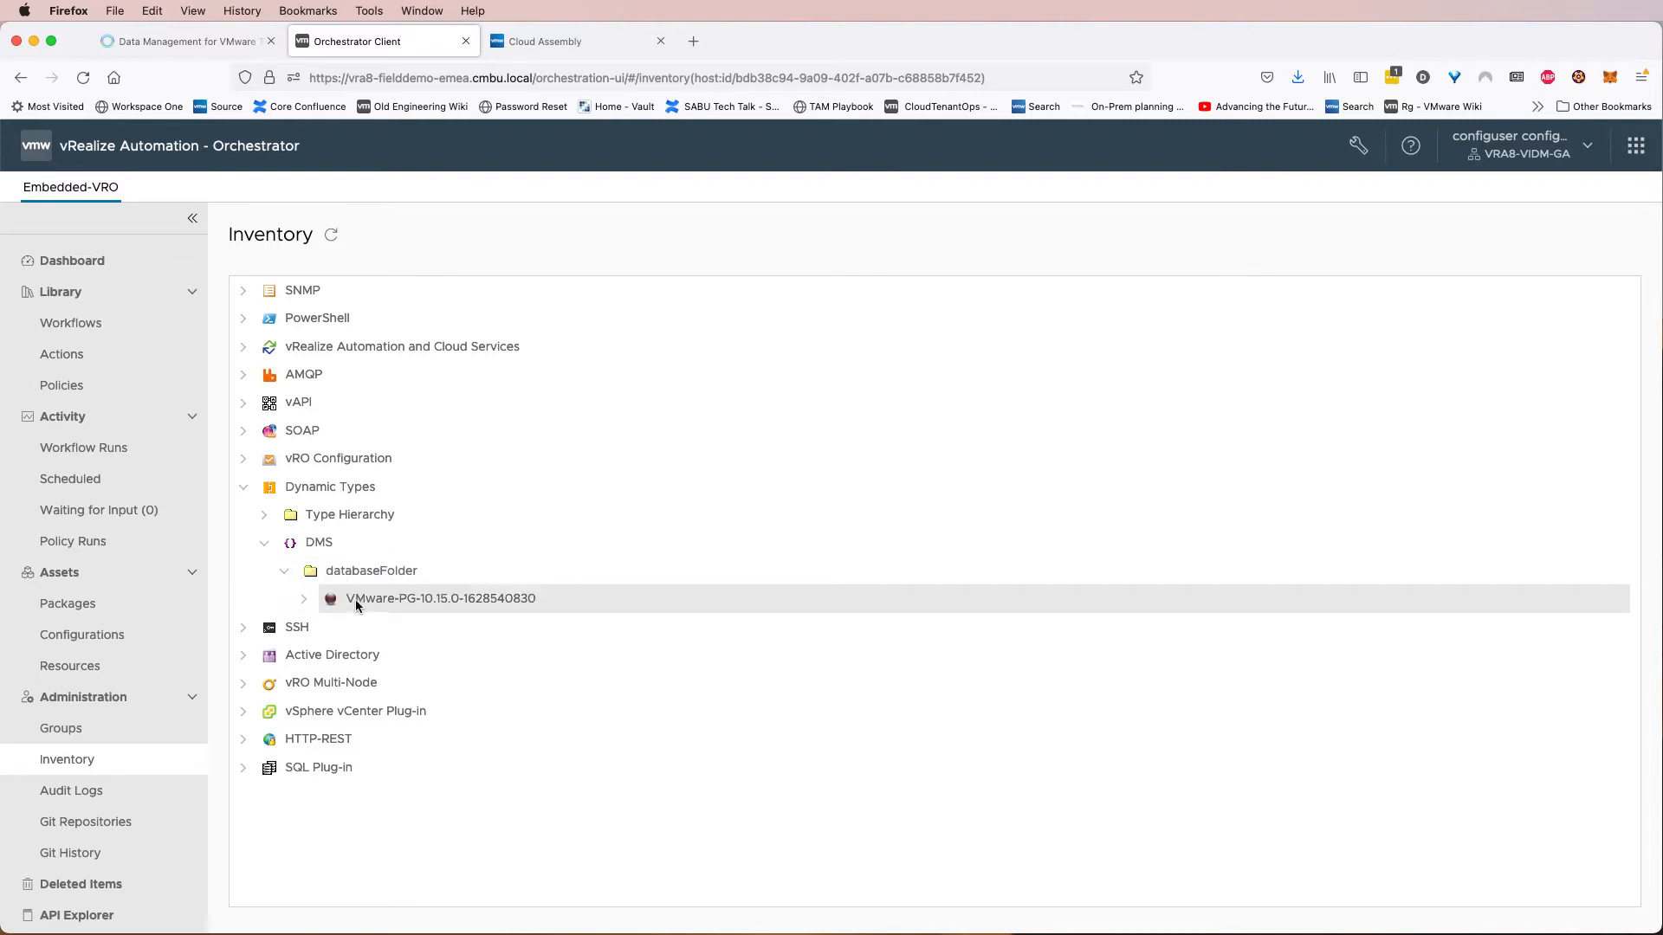
pyautogui.click(371, 600)
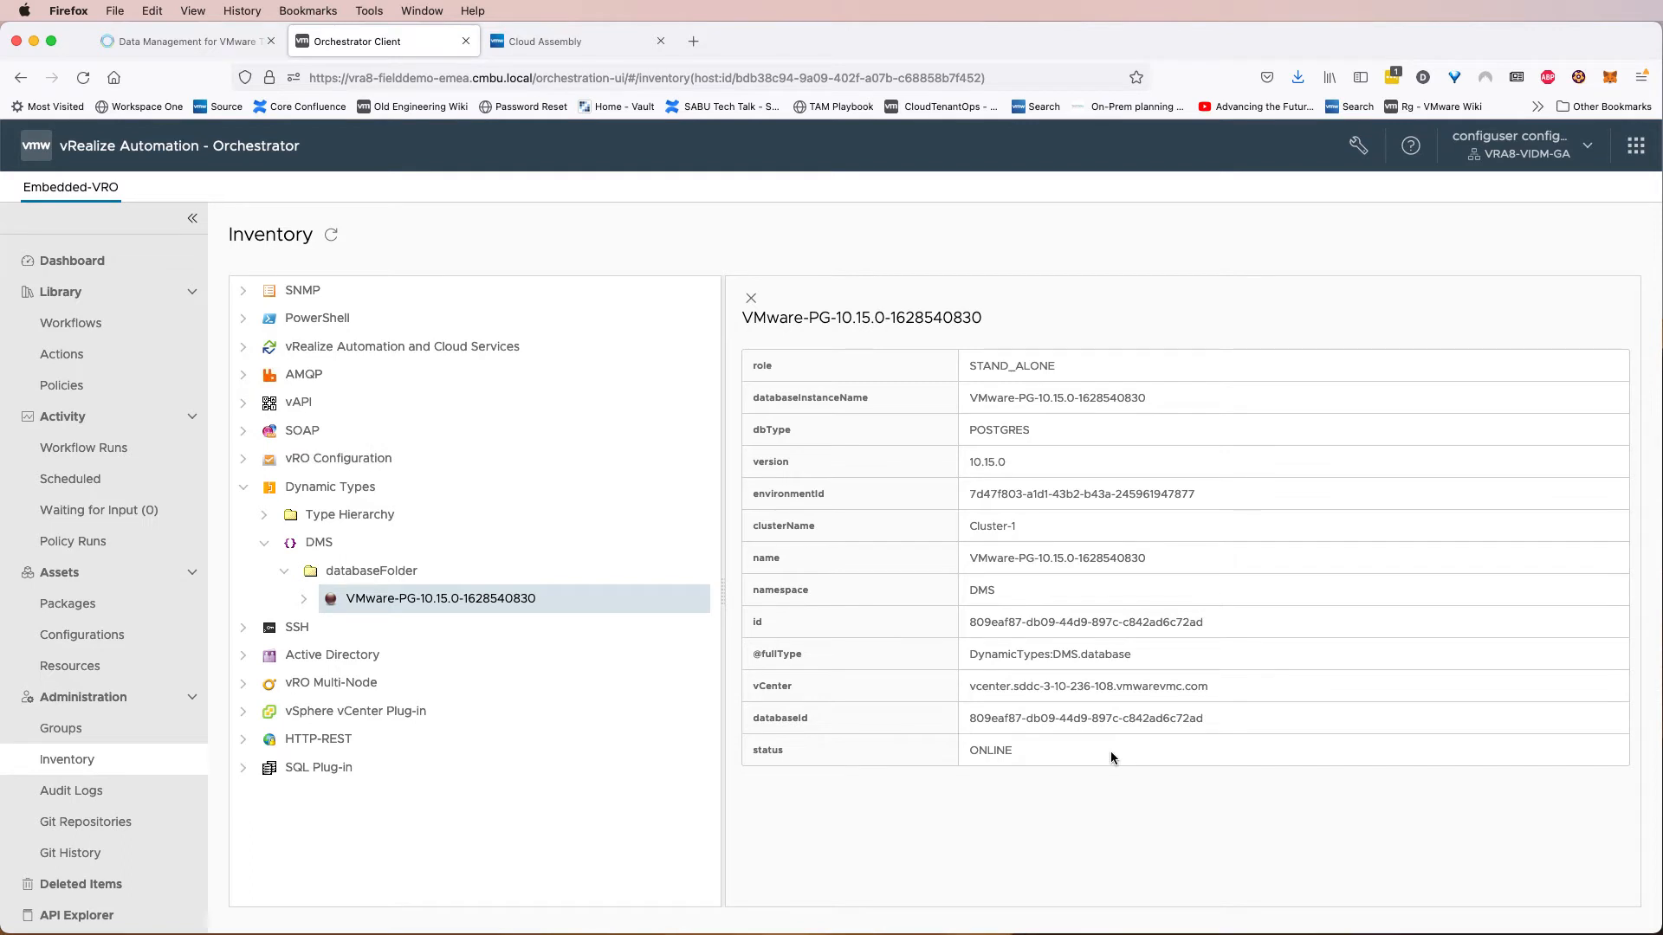
pyautogui.click(264, 515)
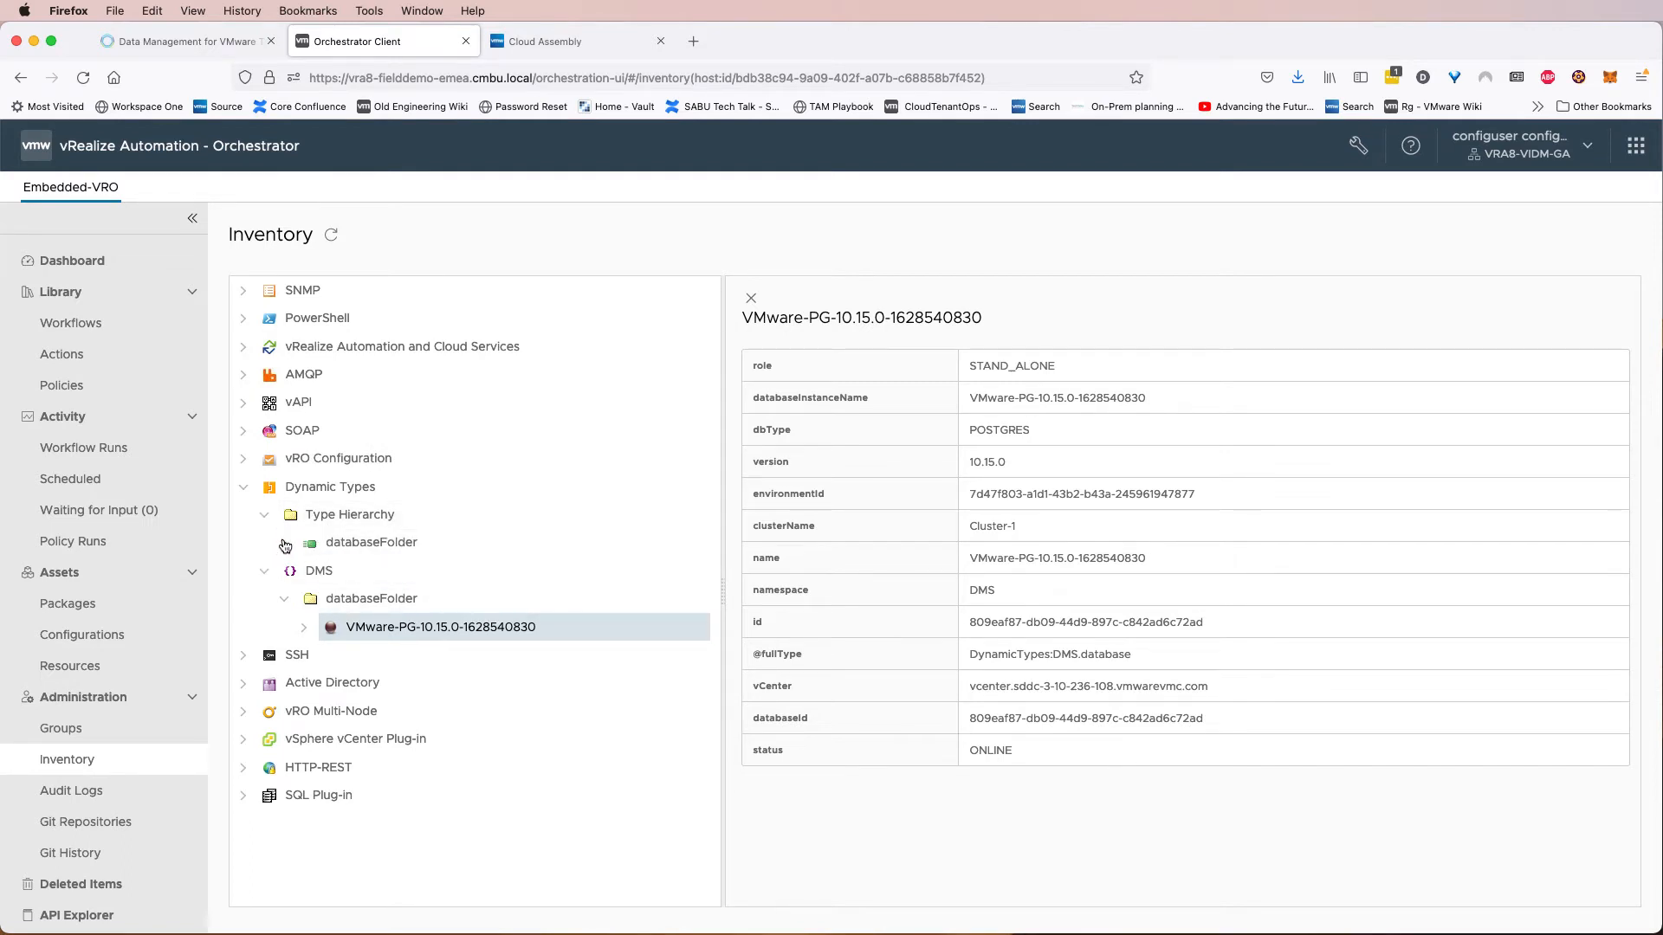
pyautogui.click(284, 543)
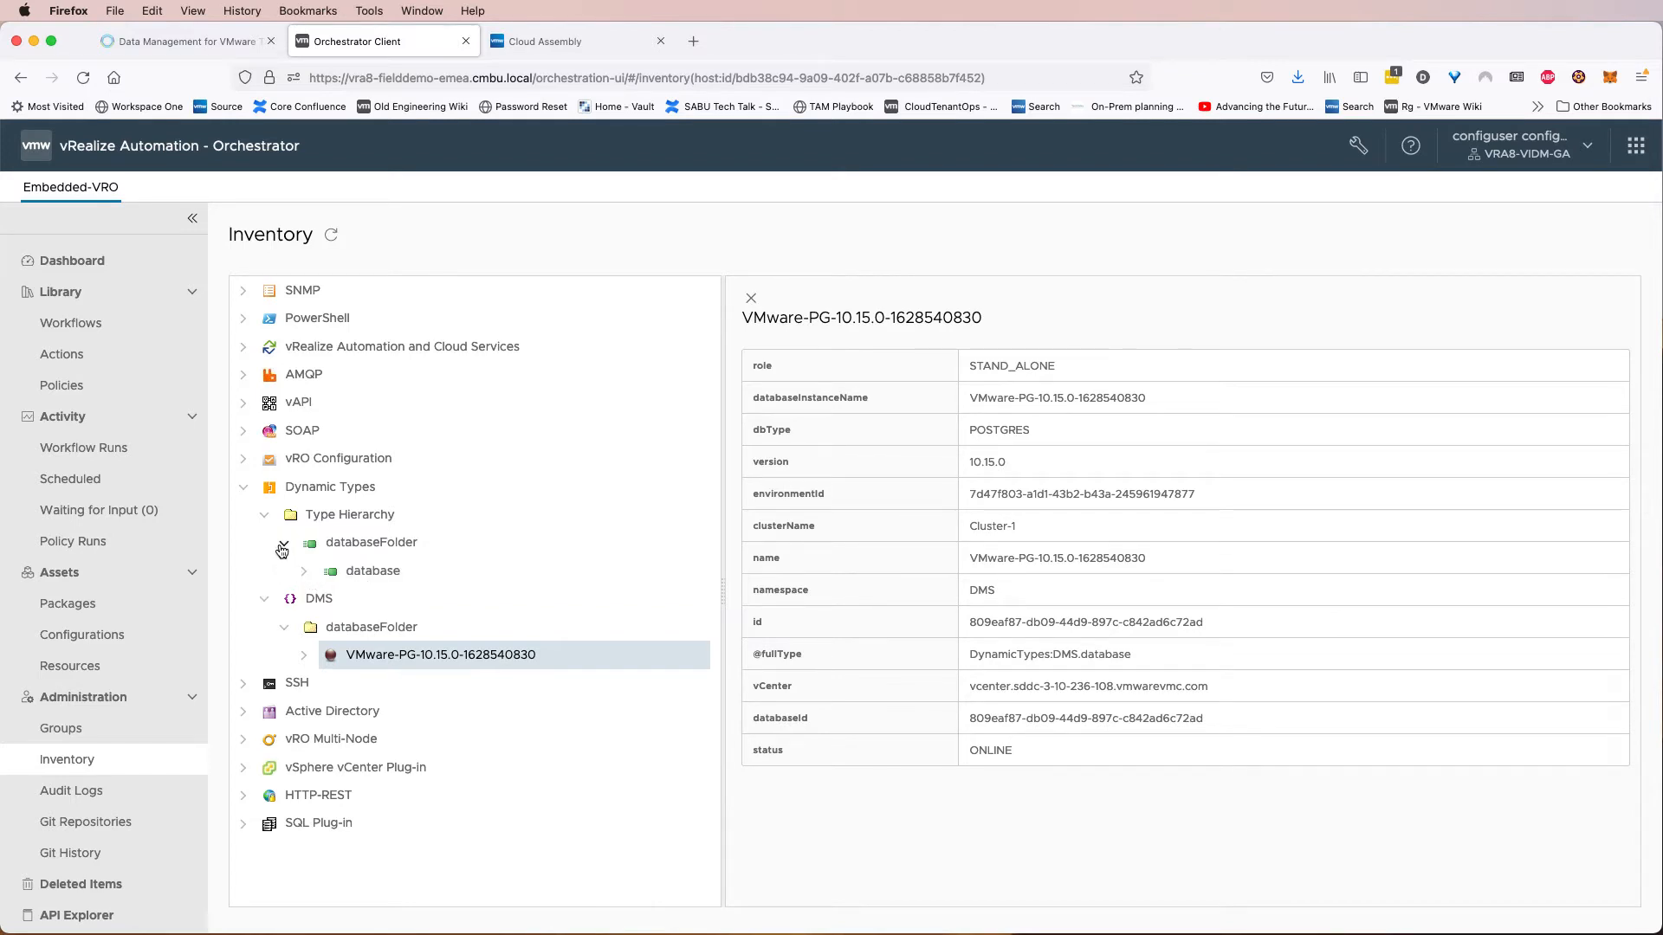
pyautogui.click(243, 487)
pyautogui.click(750, 298)
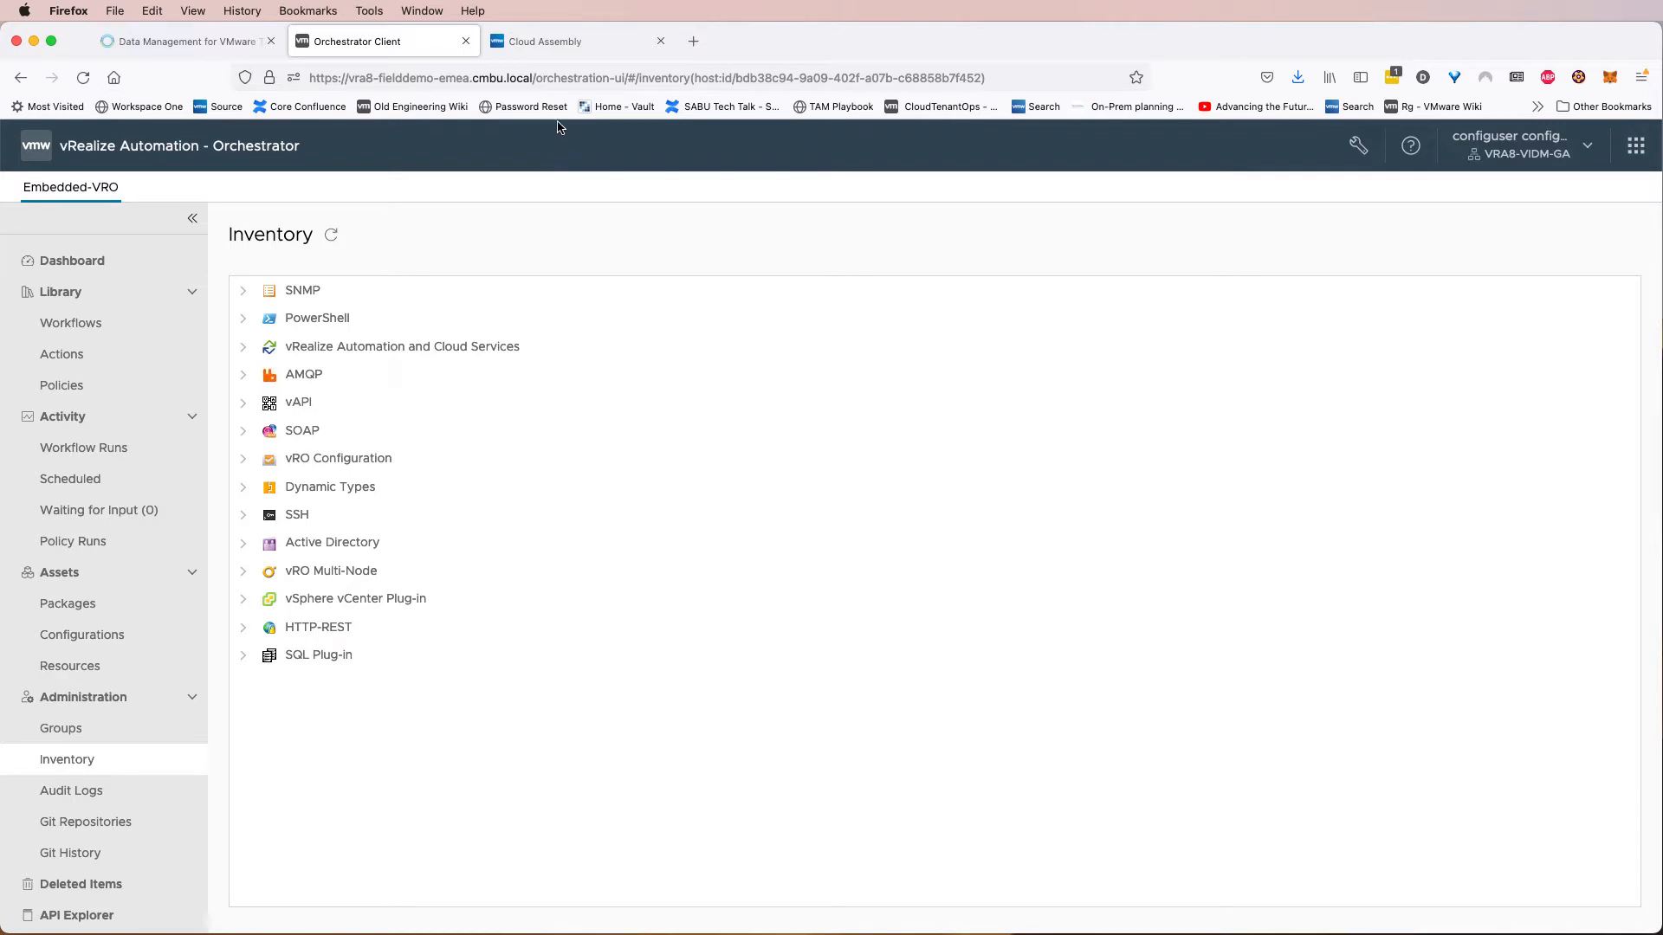
# Switch to the Cloud Assembly tab and start a new custom resource named DMS Database.
pyautogui.click(581, 52)
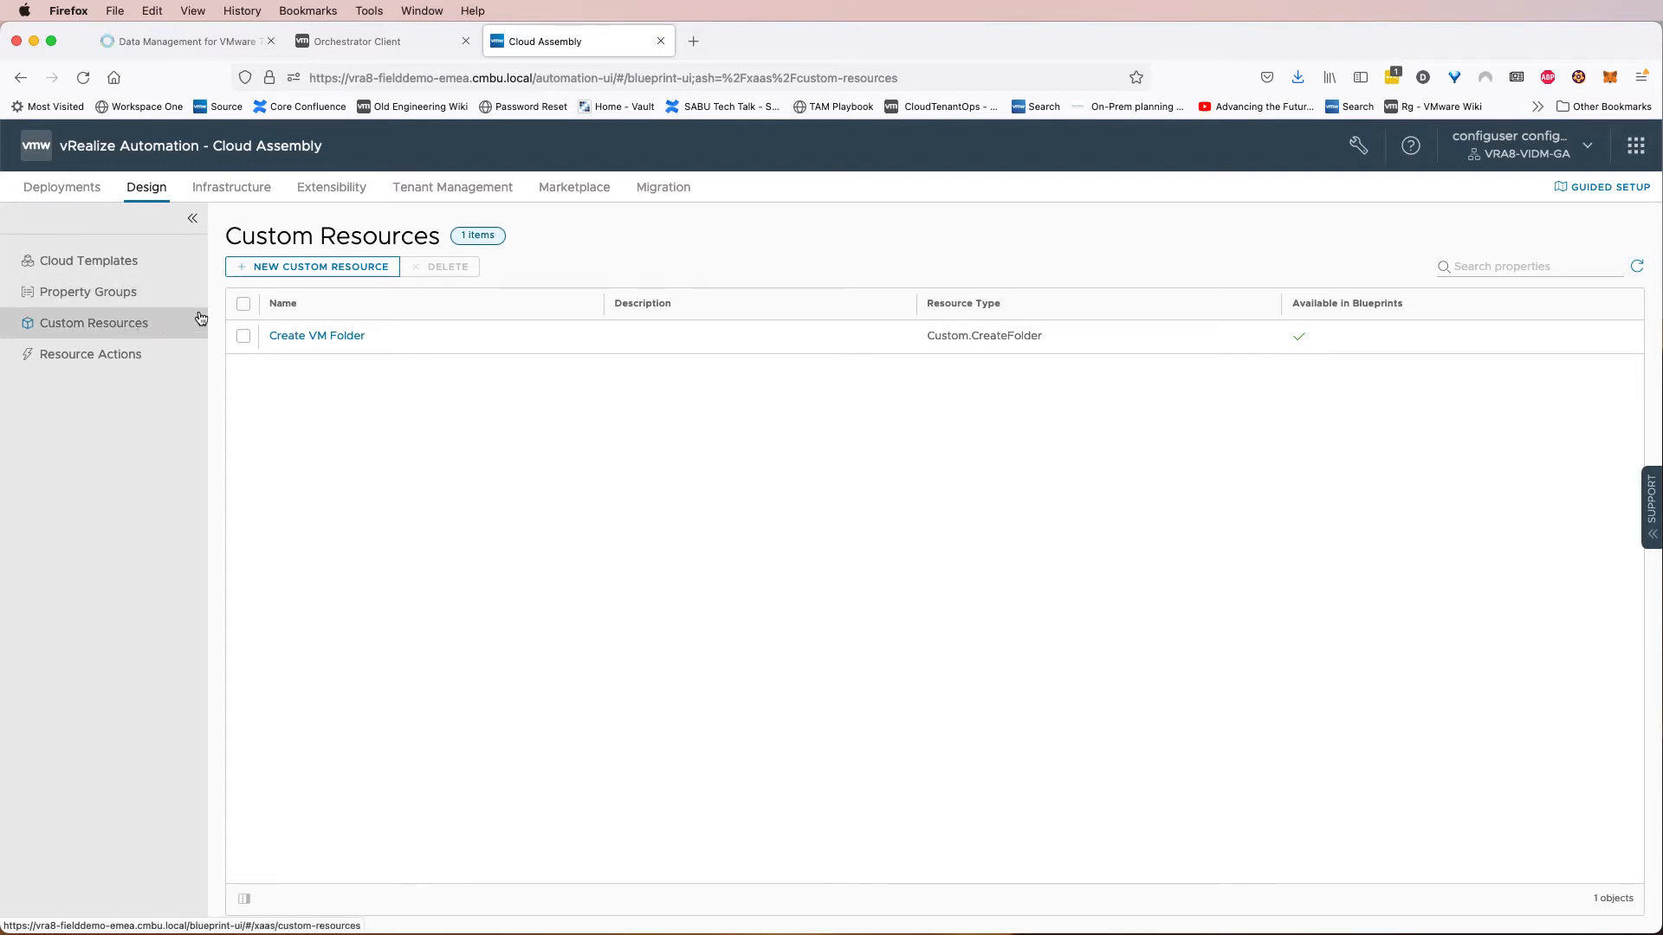
pyautogui.click(296, 272)
pyautogui.click(586, 347)
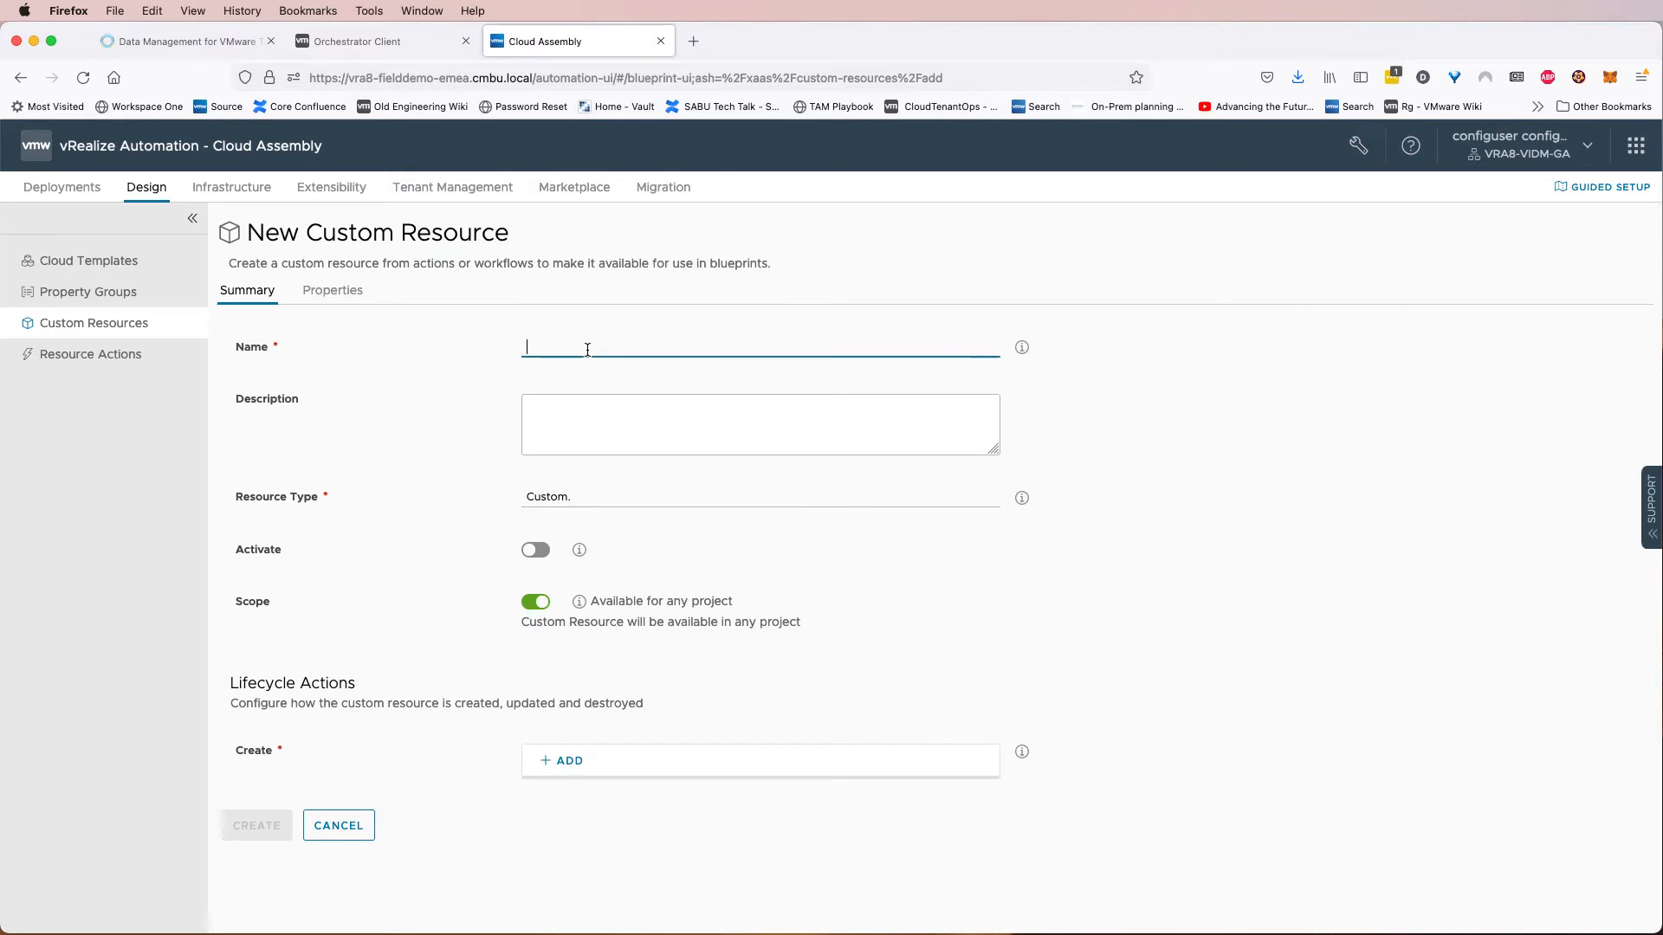
pyautogui.write('DMS Database')
# Set the resource type to Custom.dms.database and activate the custom resource.
pyautogui.click(624, 500)
pyautogui.write('dms.')
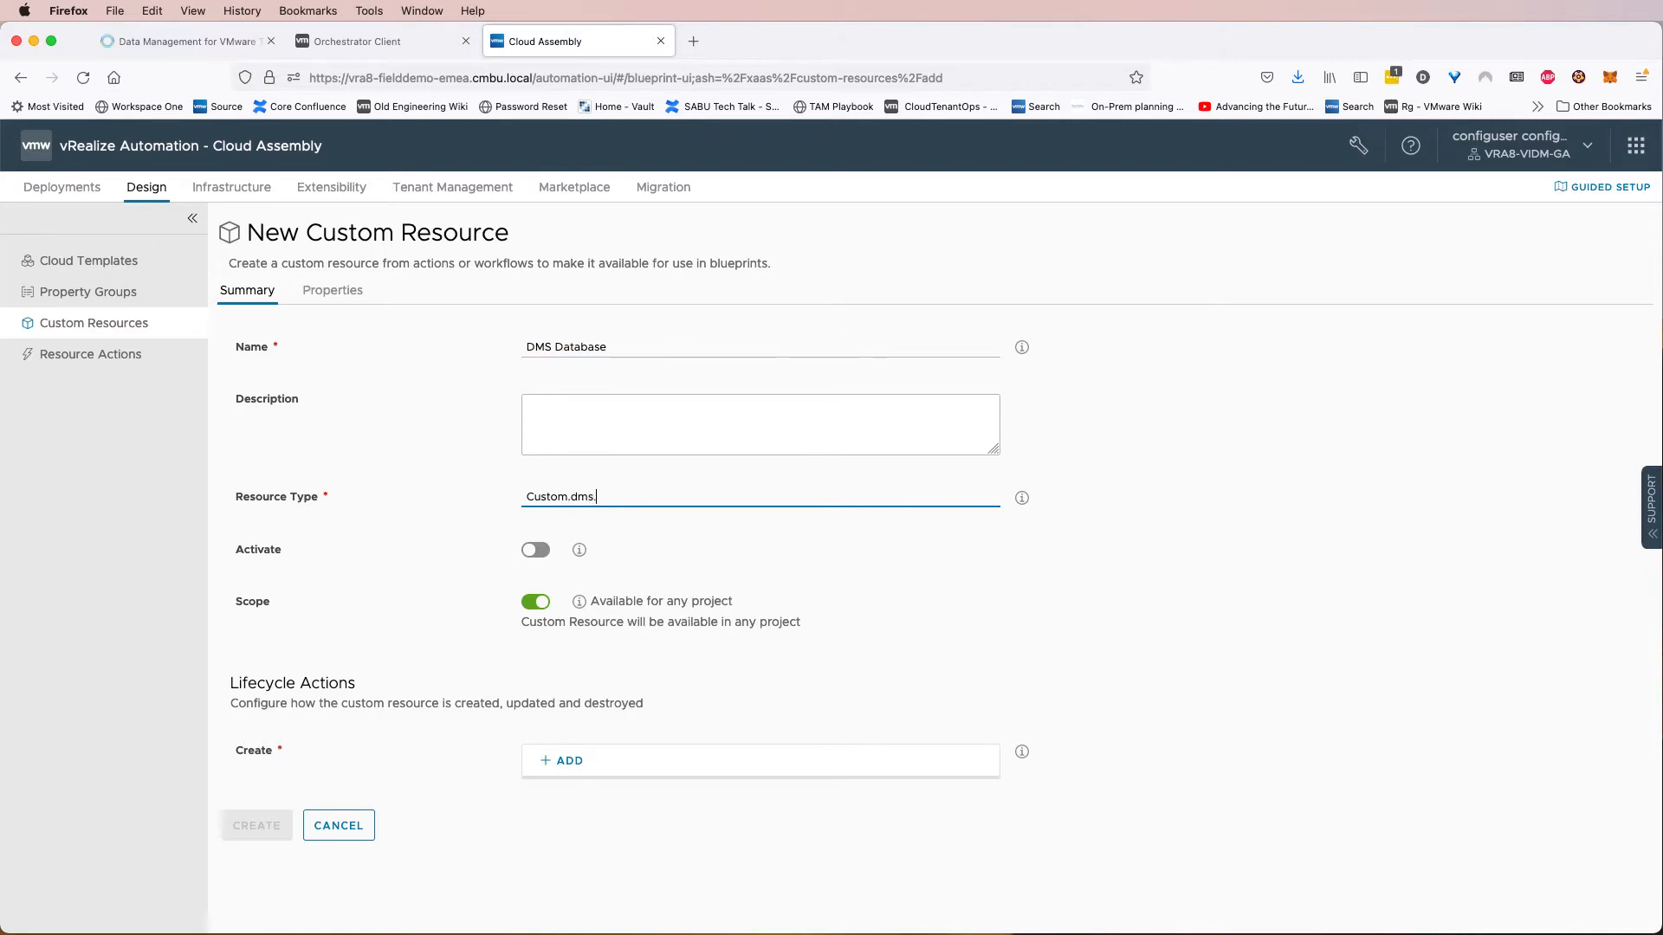
pyautogui.write('database')
pyautogui.moveTo(571, 497); pyautogui.dragTo(645, 500)
pyautogui.click(543, 560)
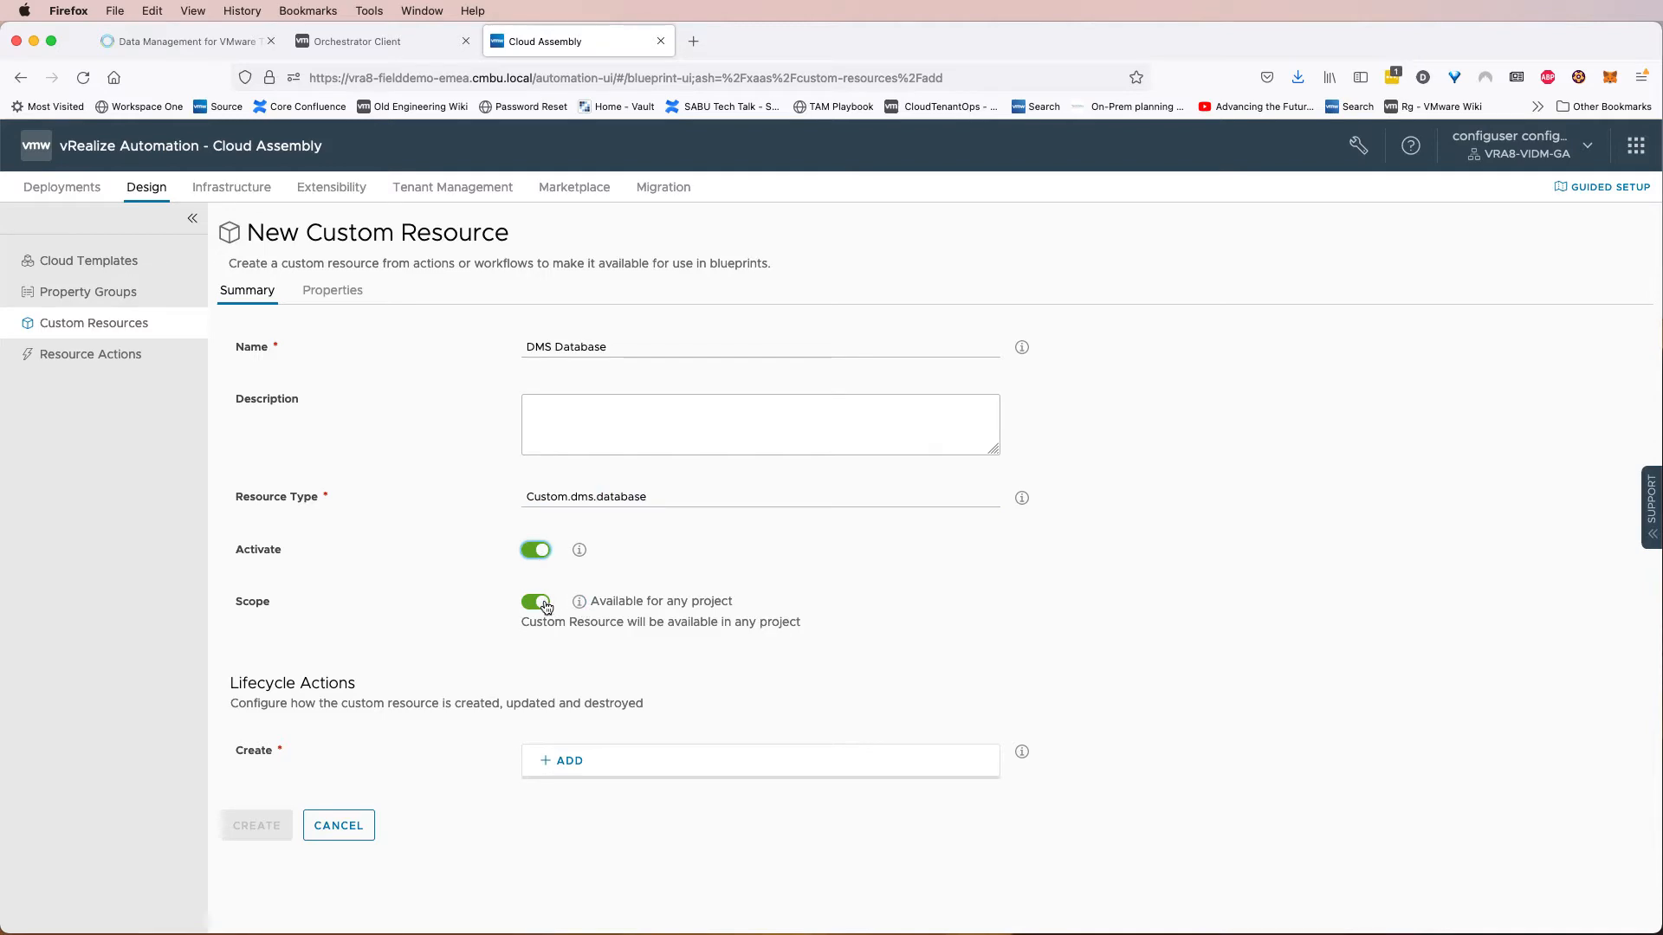
# Add DMS - Create Database - Custom Resource Version as the custom resource's Create lifecycle workflow.
pyautogui.click(575, 766)
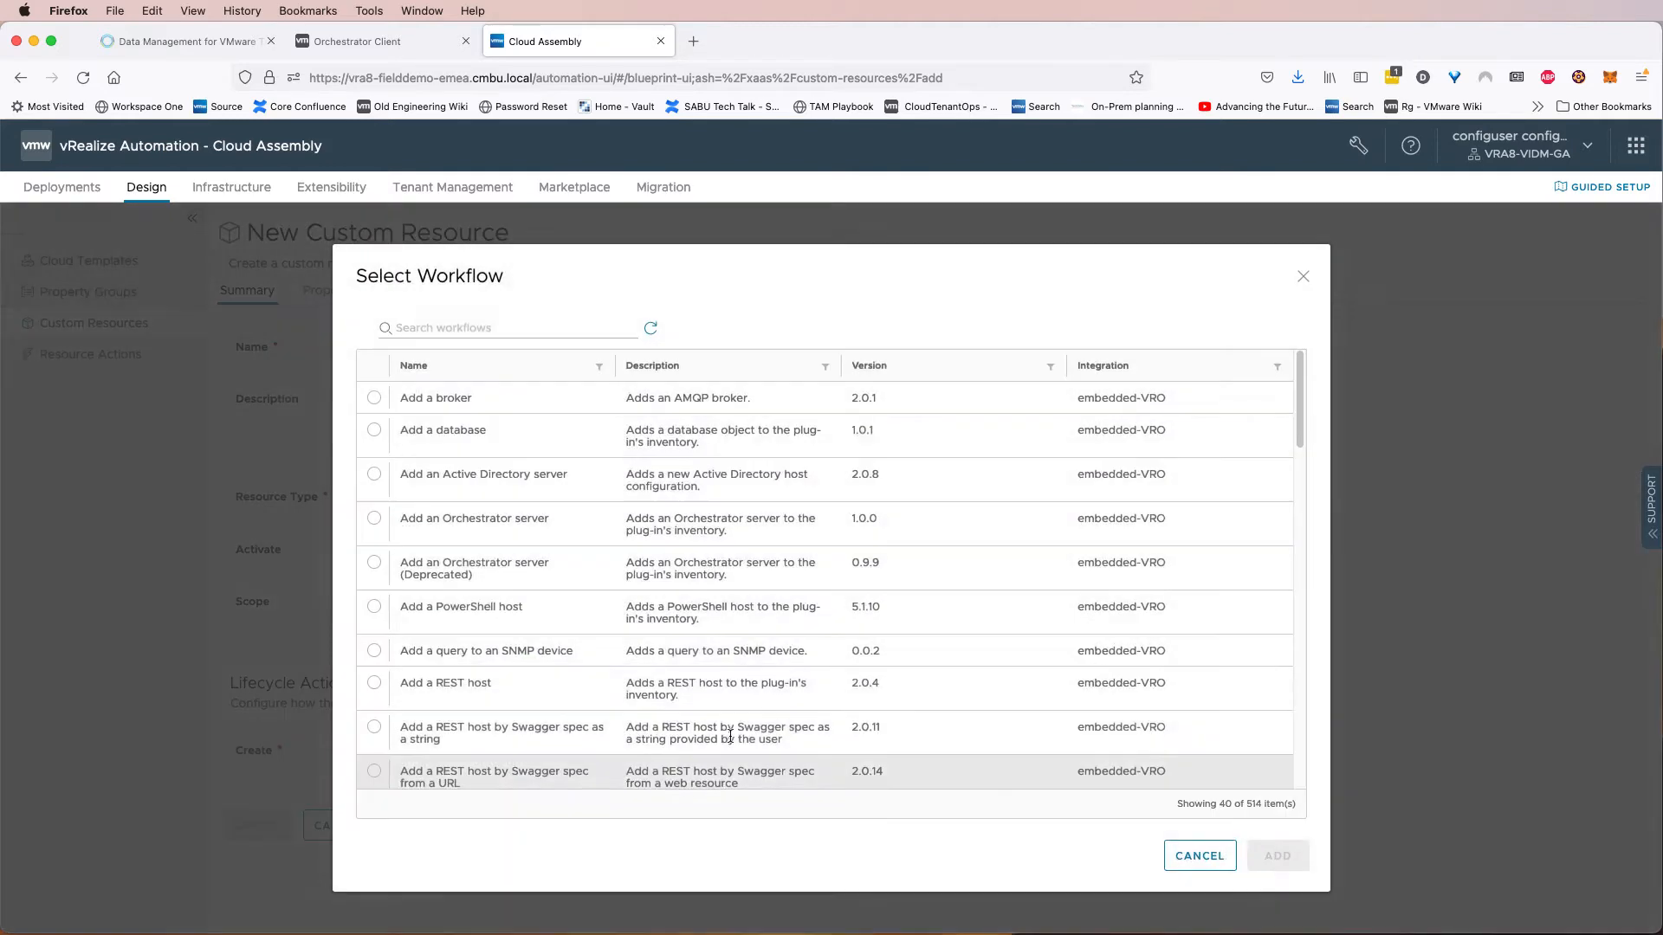
pyautogui.click(519, 331)
pyautogui.write('D')
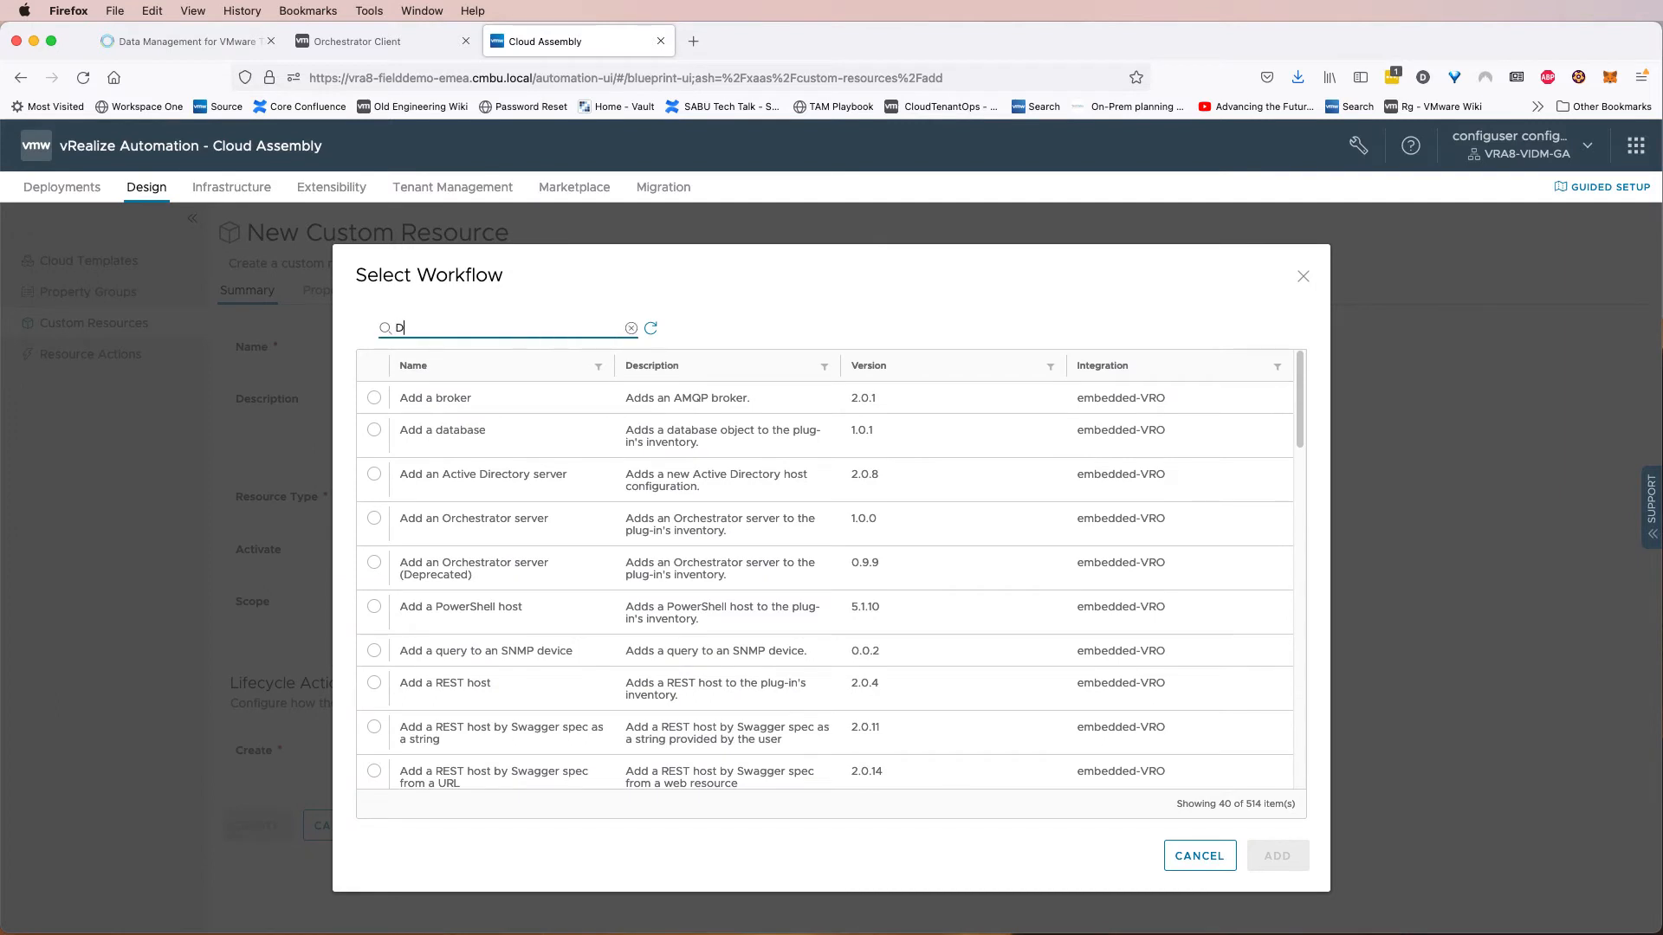
pyautogui.write('MS - Create')
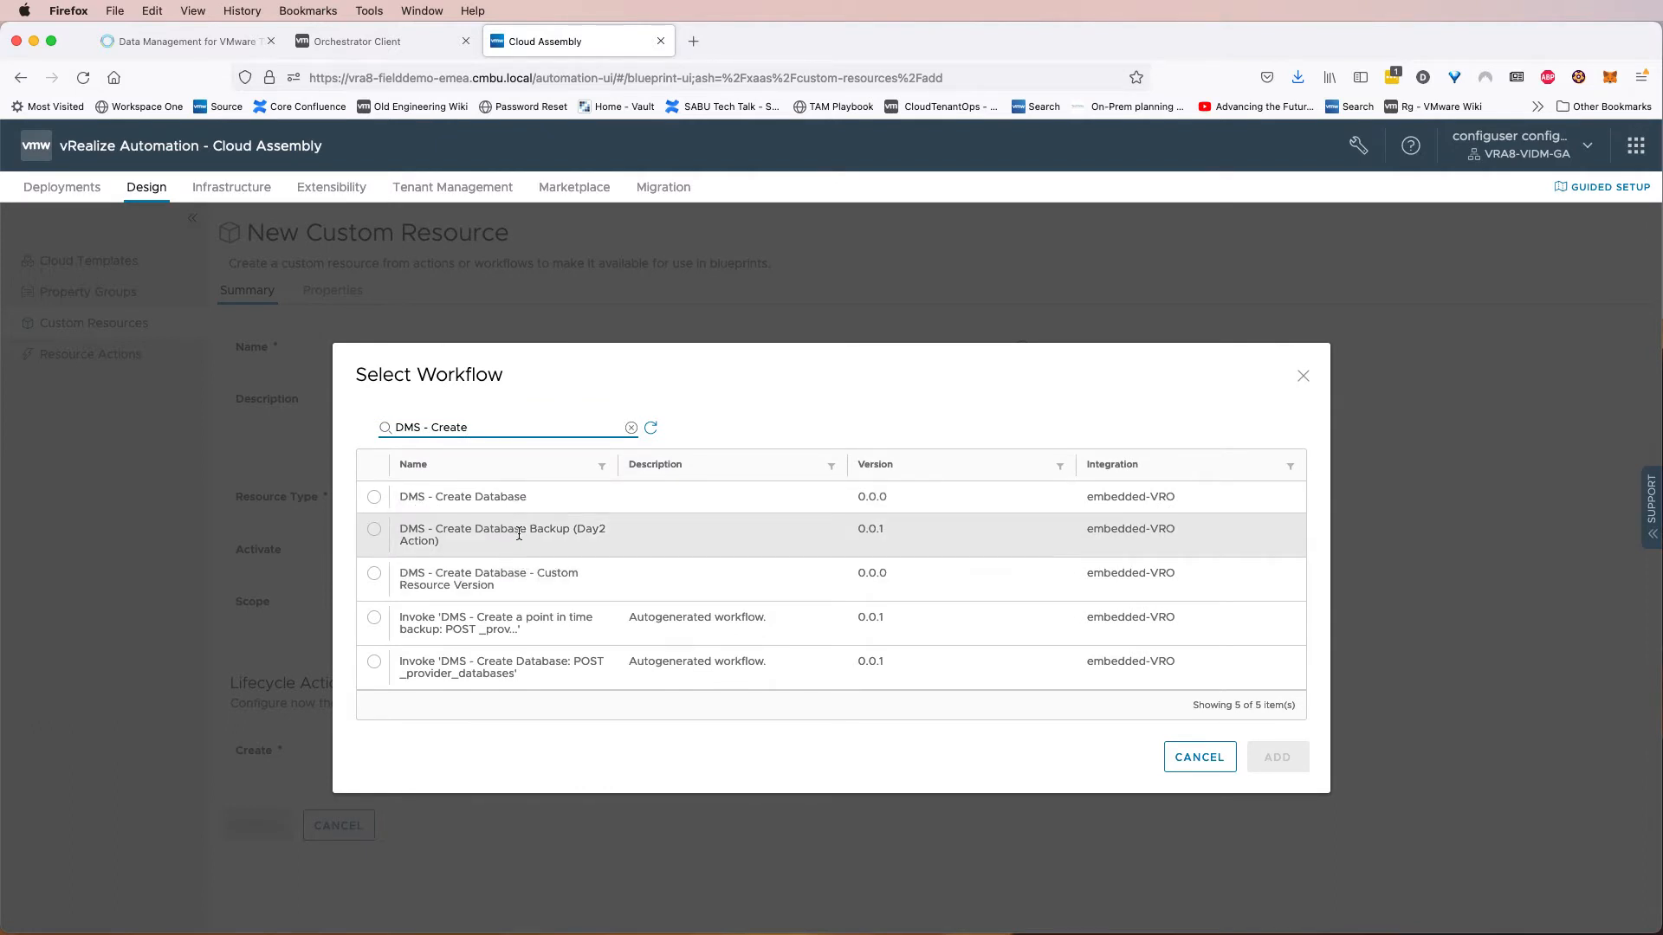
pyautogui.moveTo(506, 583); pyautogui.dragTo(537, 571)
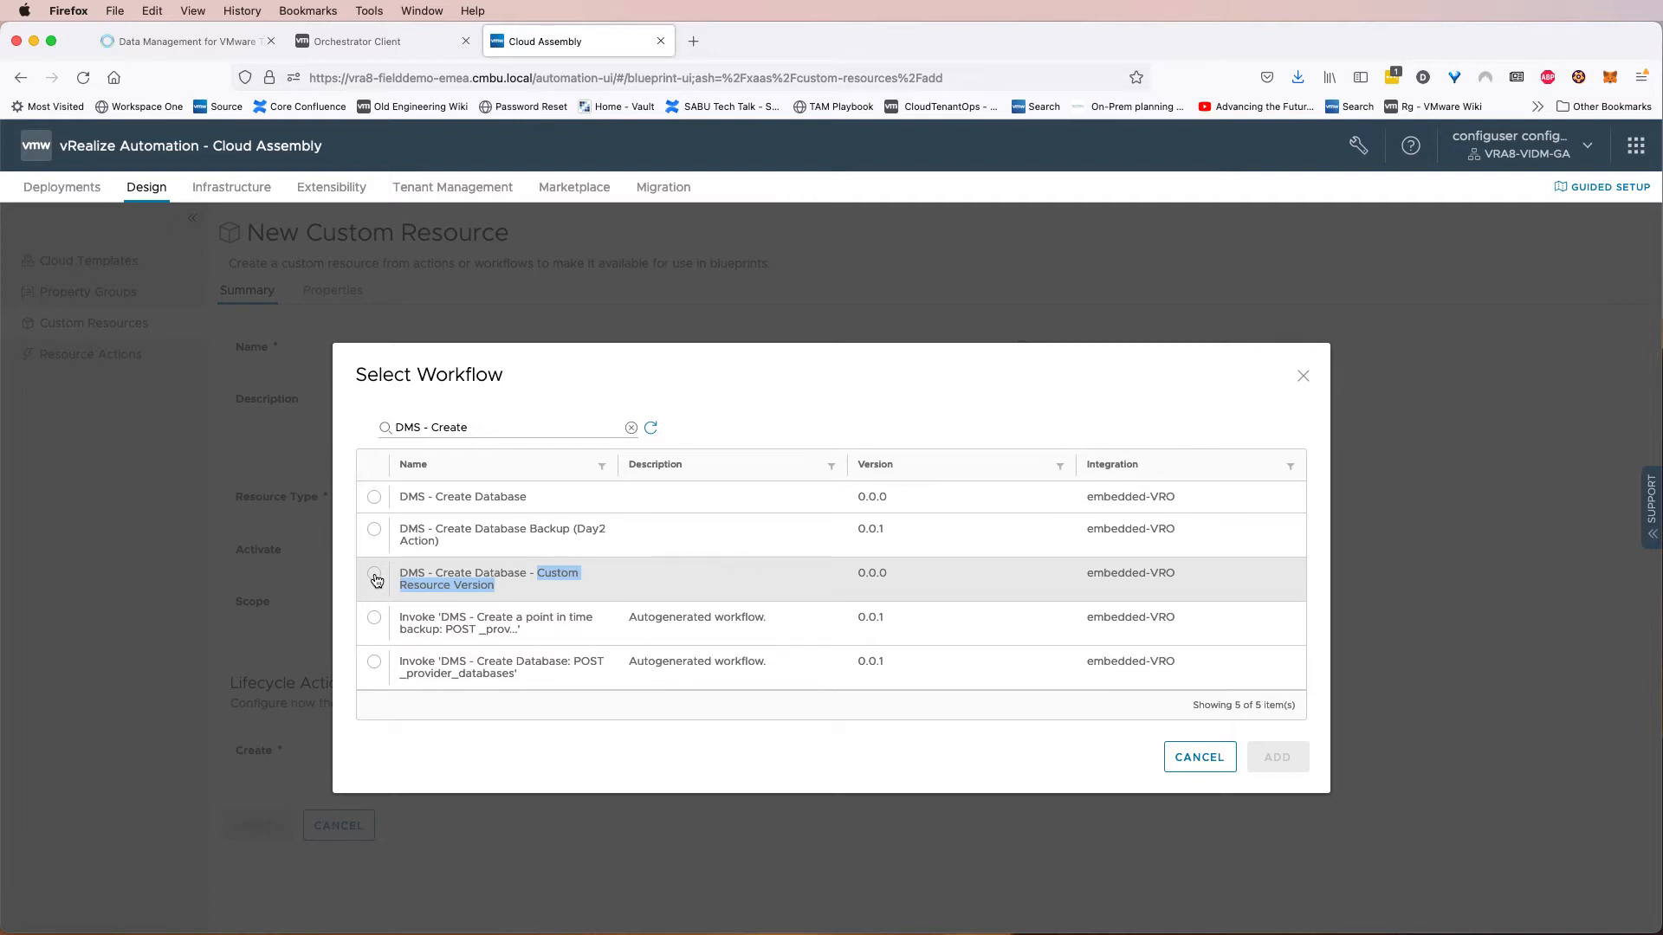
pyautogui.moveTo(528, 496); pyautogui.dragTo(417, 493)
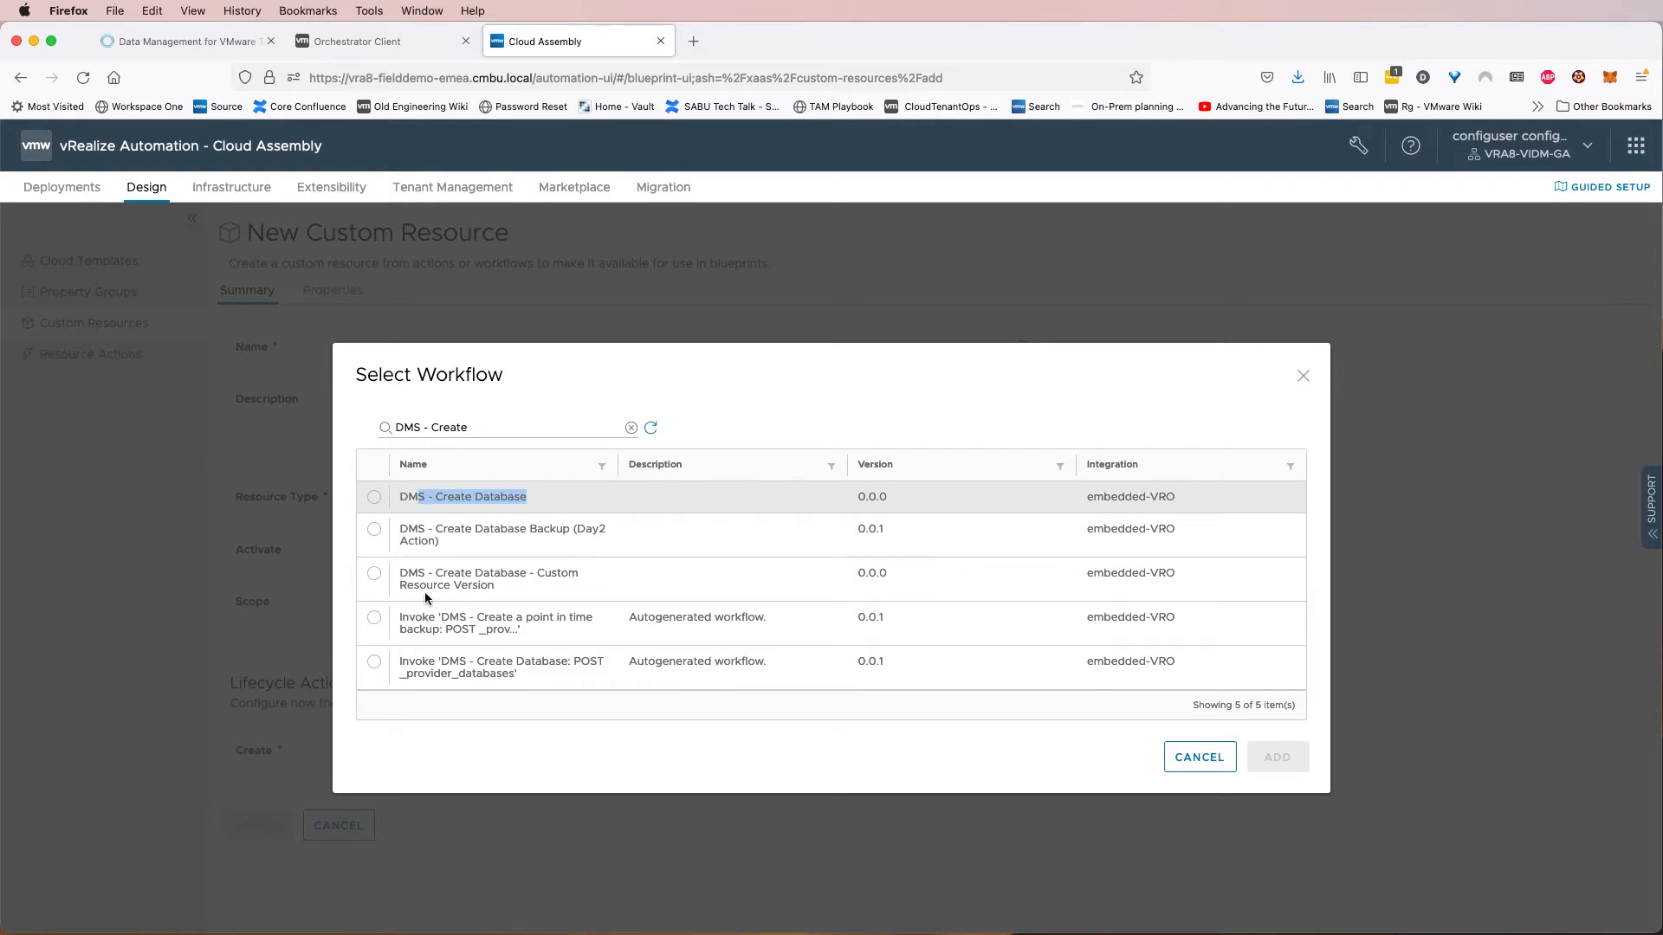
pyautogui.click(373, 576)
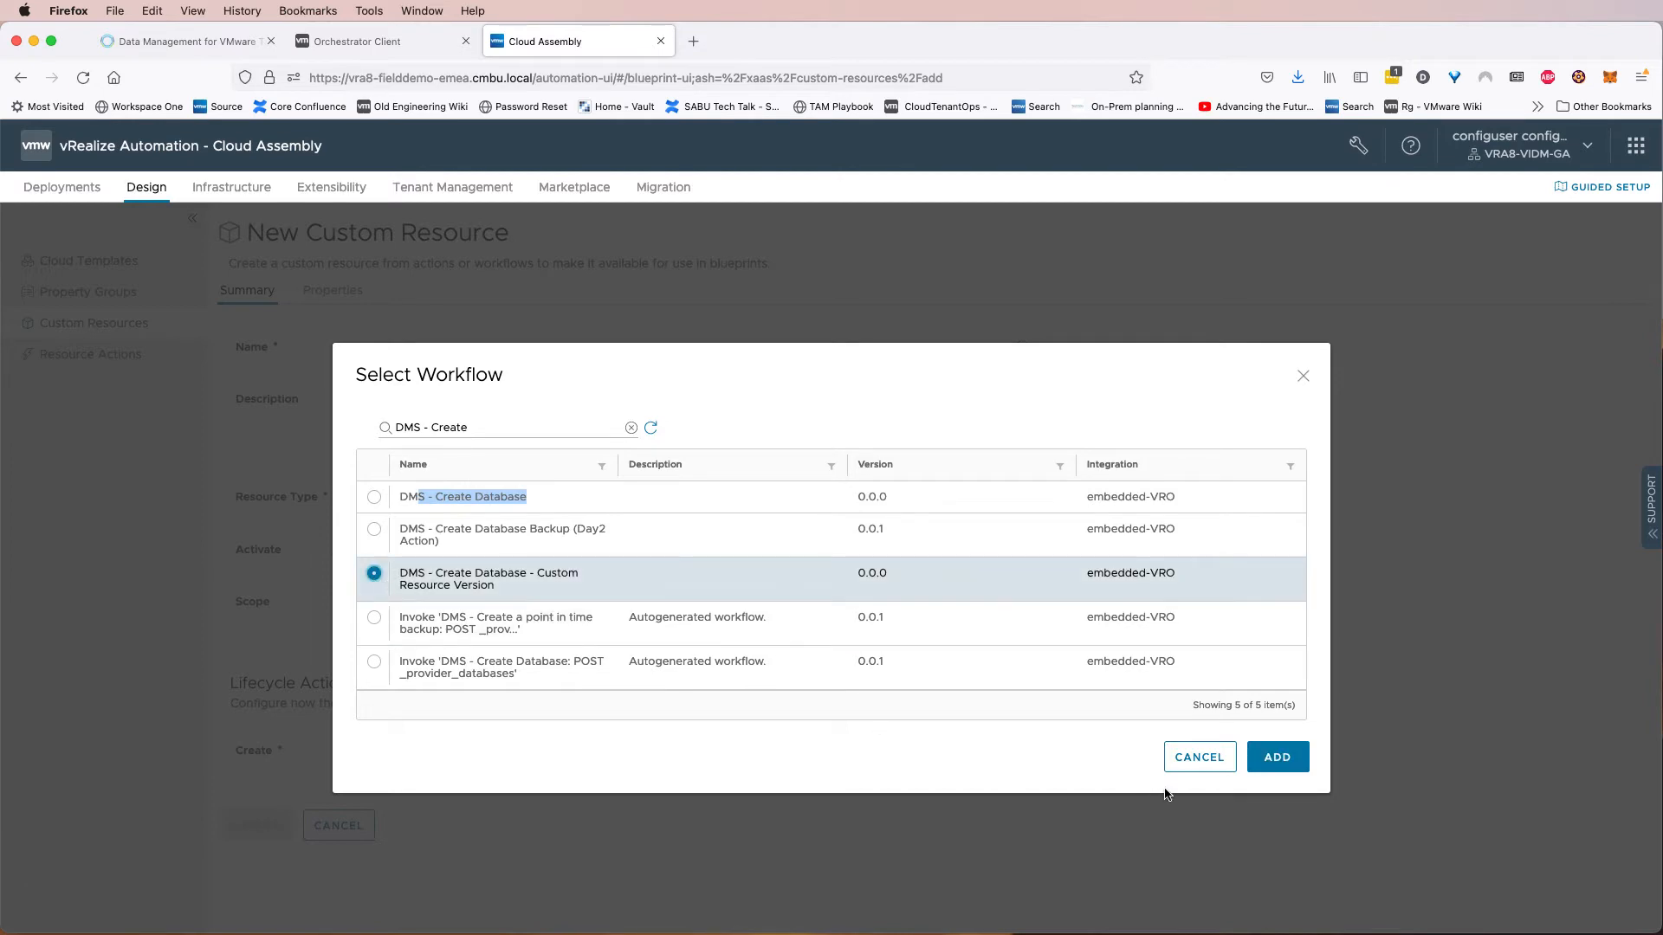
pyautogui.click(1278, 757)
pyautogui.scroll(-5, 947, 650)
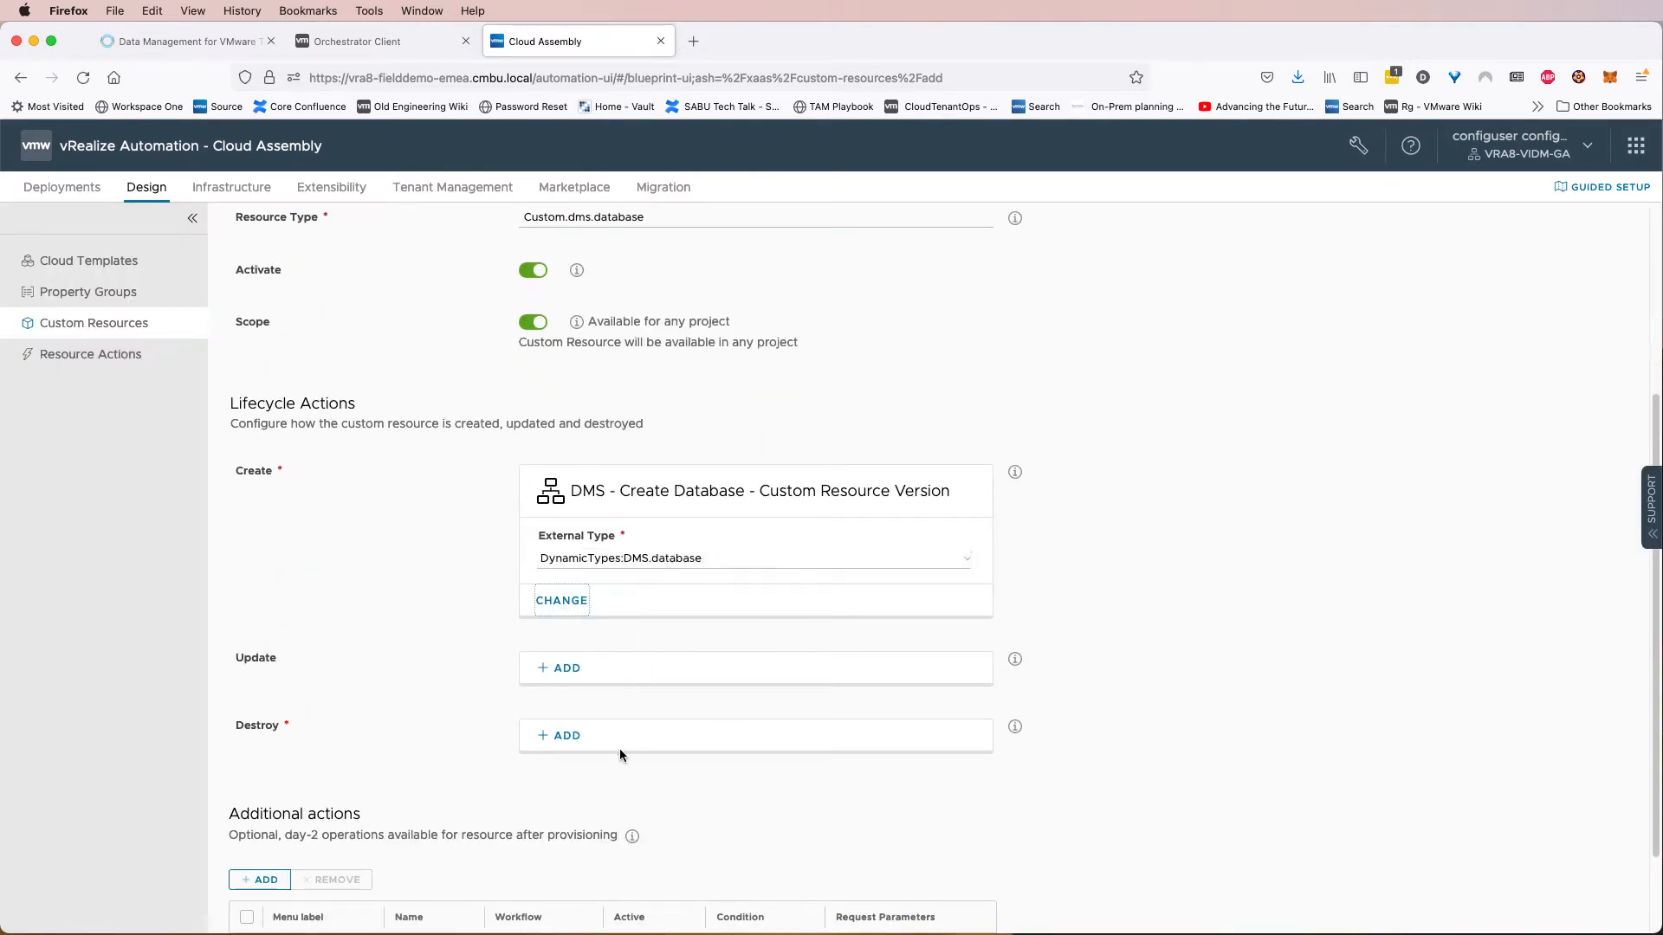
# Add DMS - Delete a Database as the custom resource's Destroy lifecycle workflow.
pyautogui.click(568, 737)
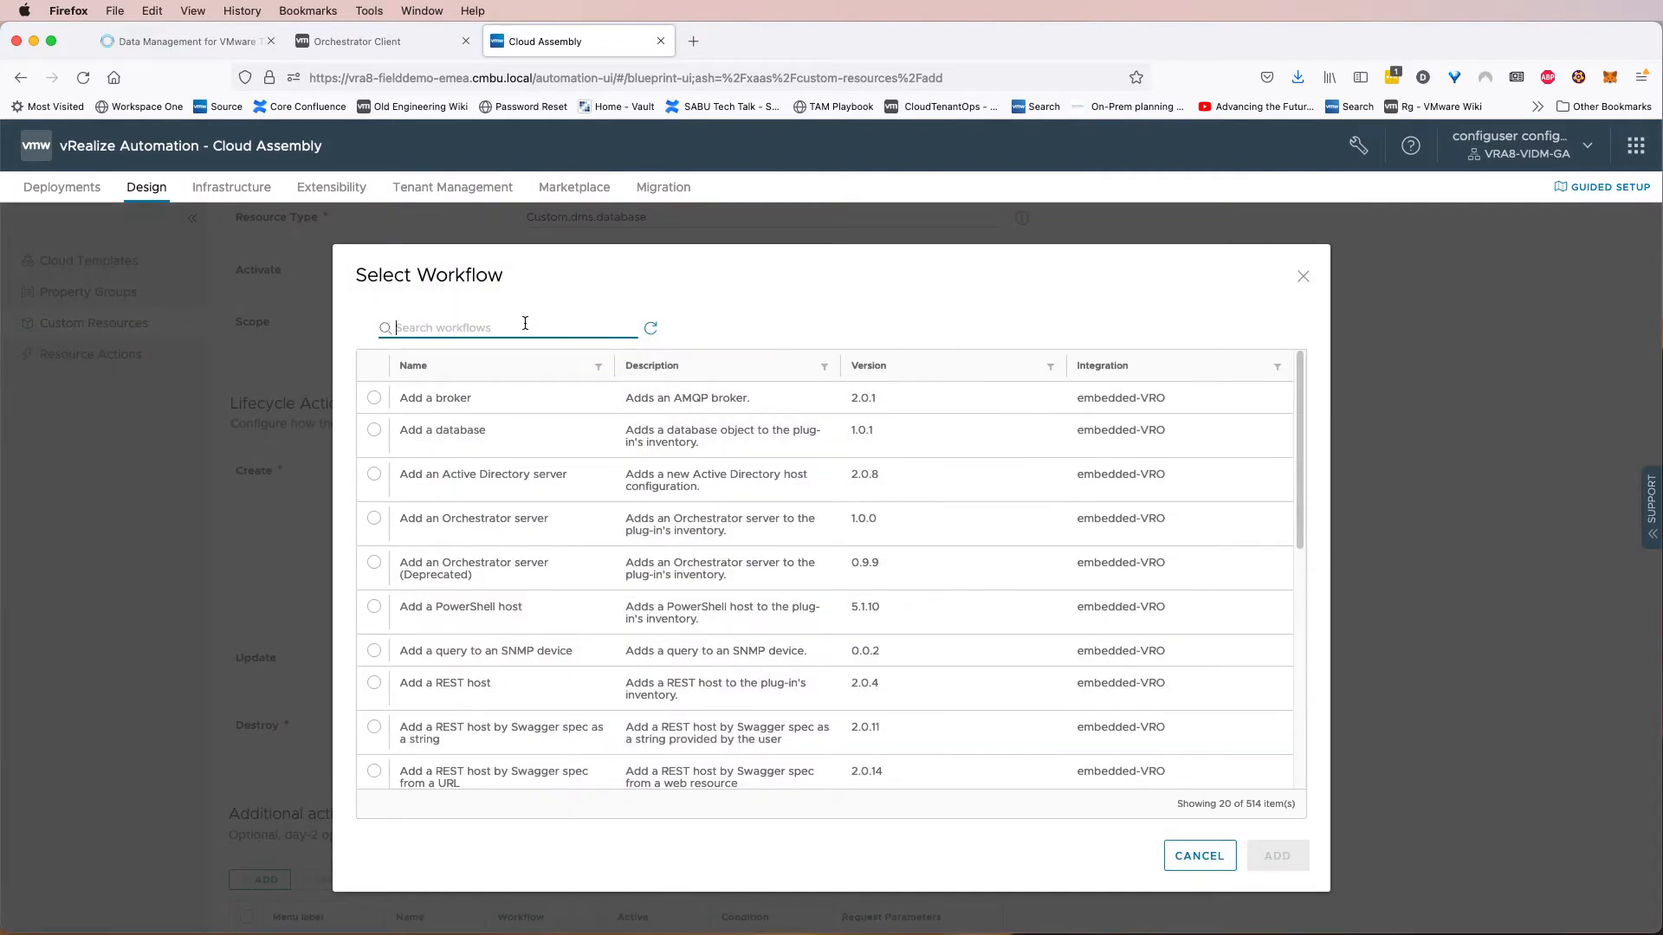
pyautogui.write('DMS - Delete')
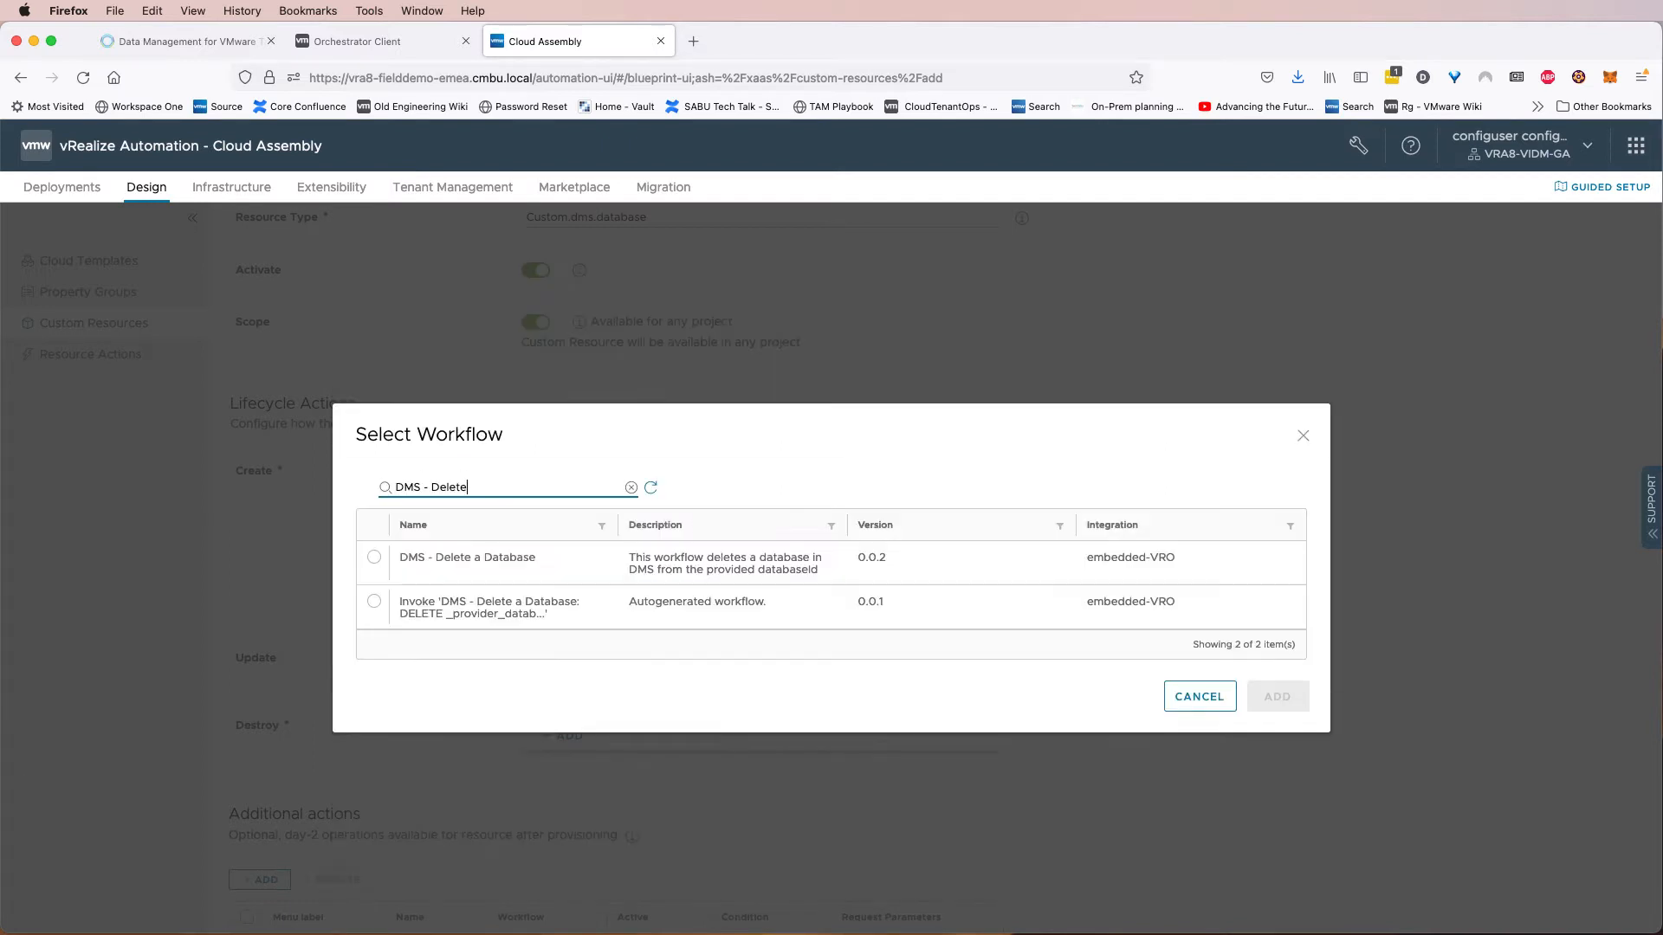
pyautogui.click(375, 559)
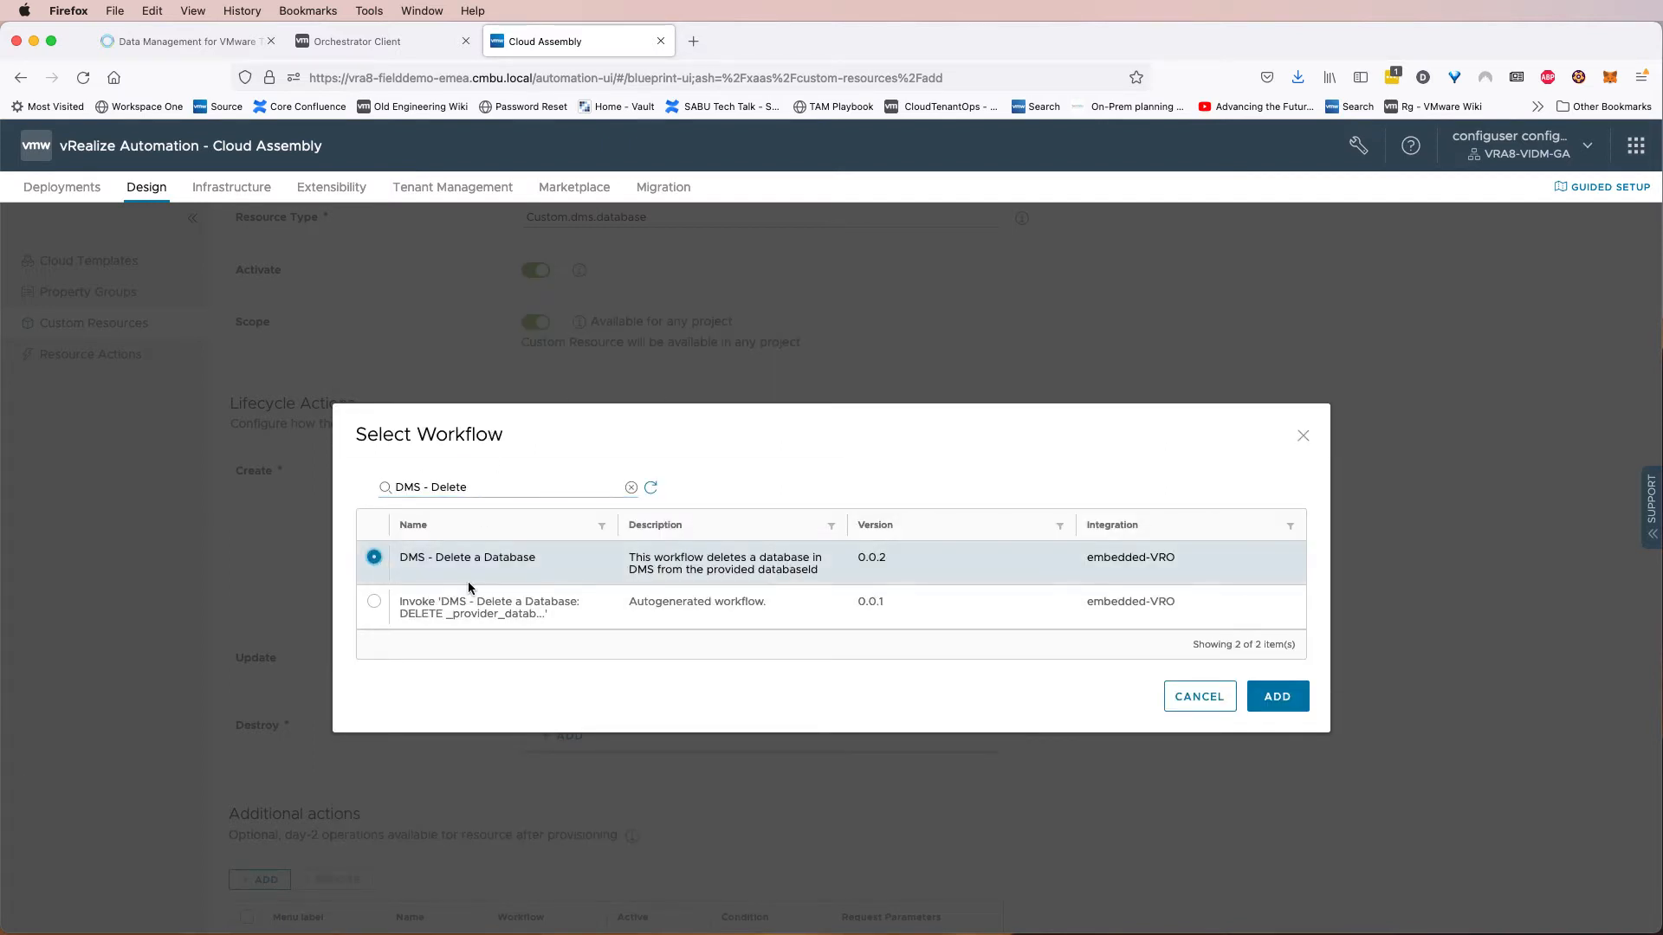
pyautogui.click(1292, 705)
# Add a day-2 action running DMS - Create Database Backup (Day2 Action), named create-database-backup with menu label Create Database Backup.
pyautogui.scroll(-3, 1233, 711)
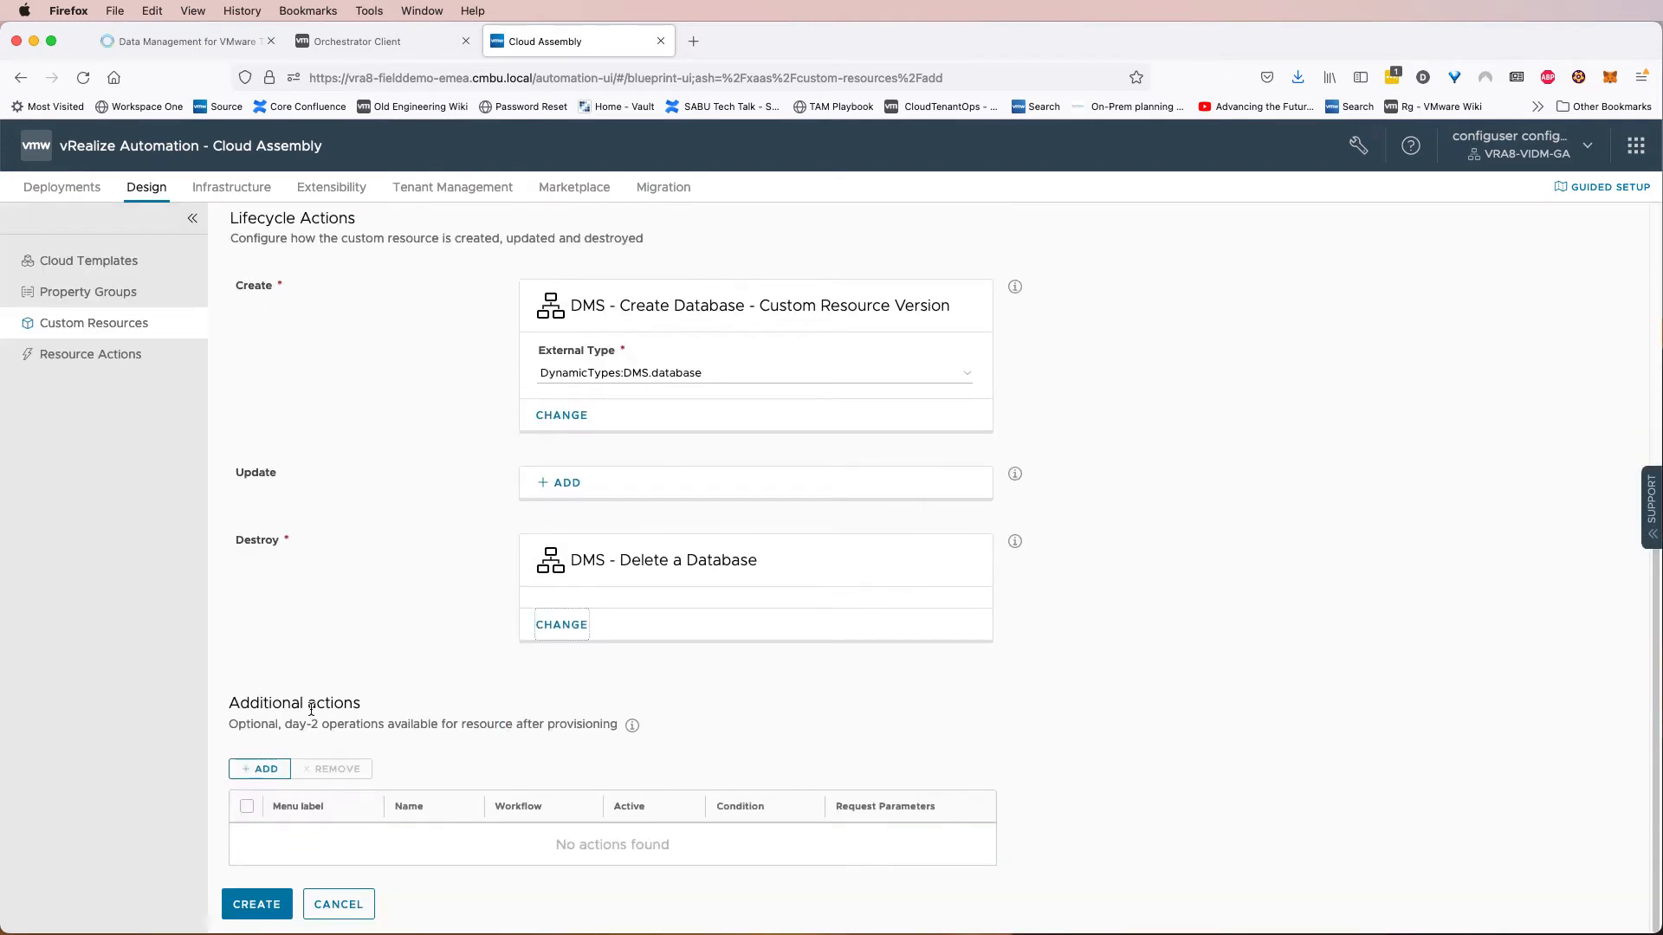
pyautogui.click(275, 773)
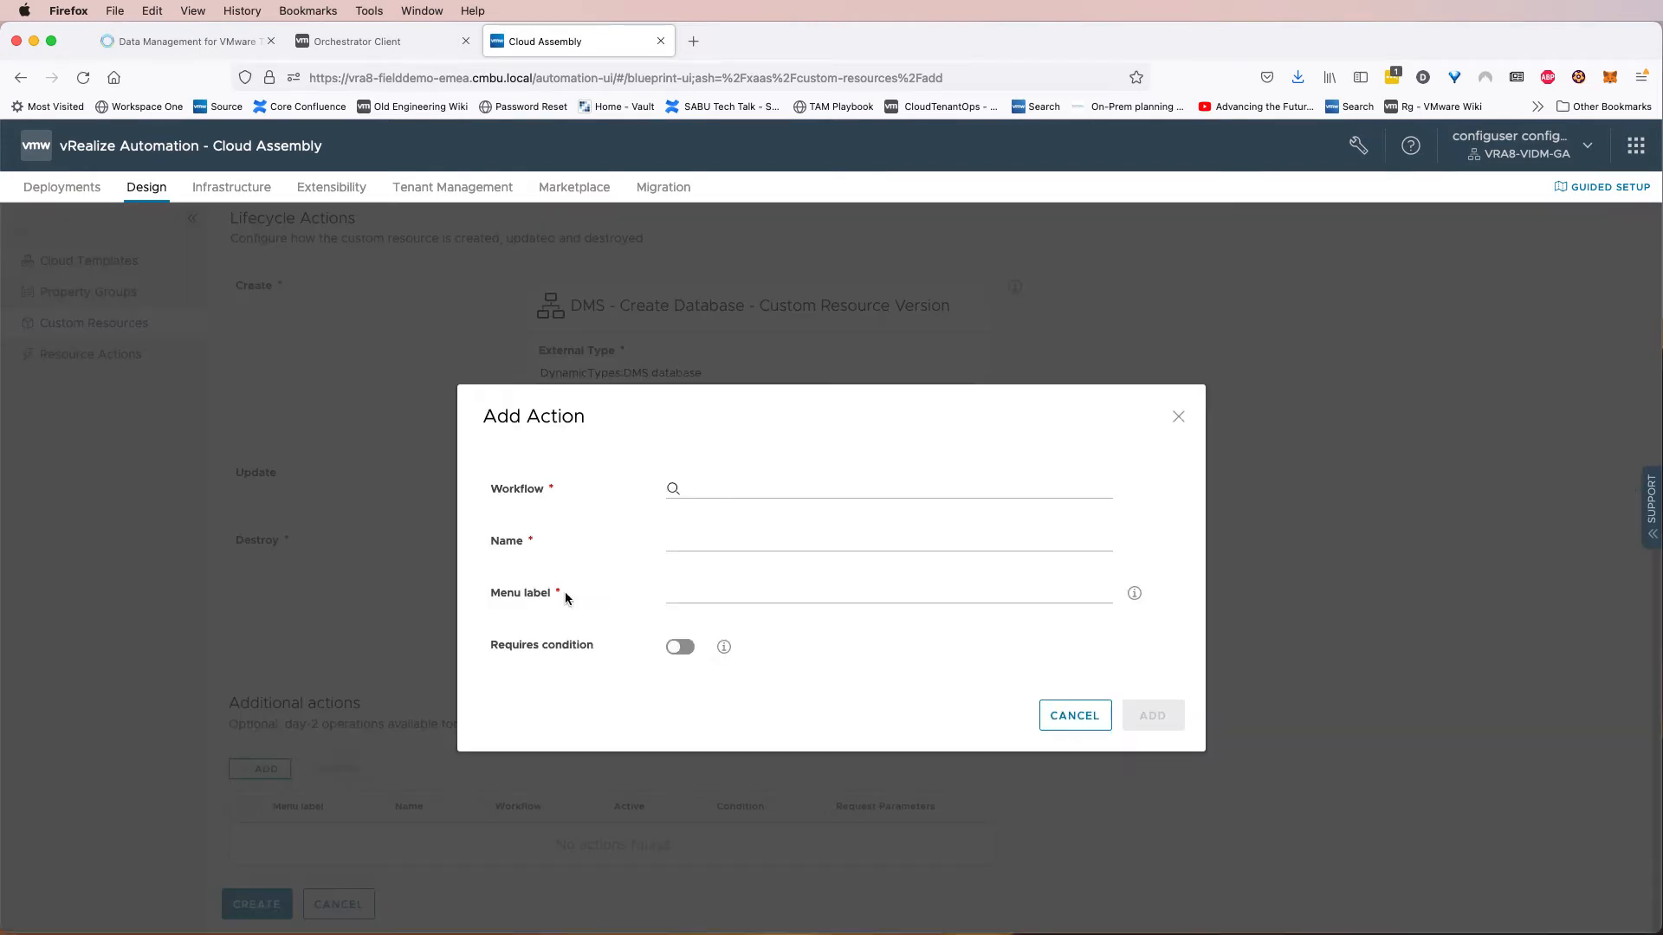
pyautogui.click(746, 484)
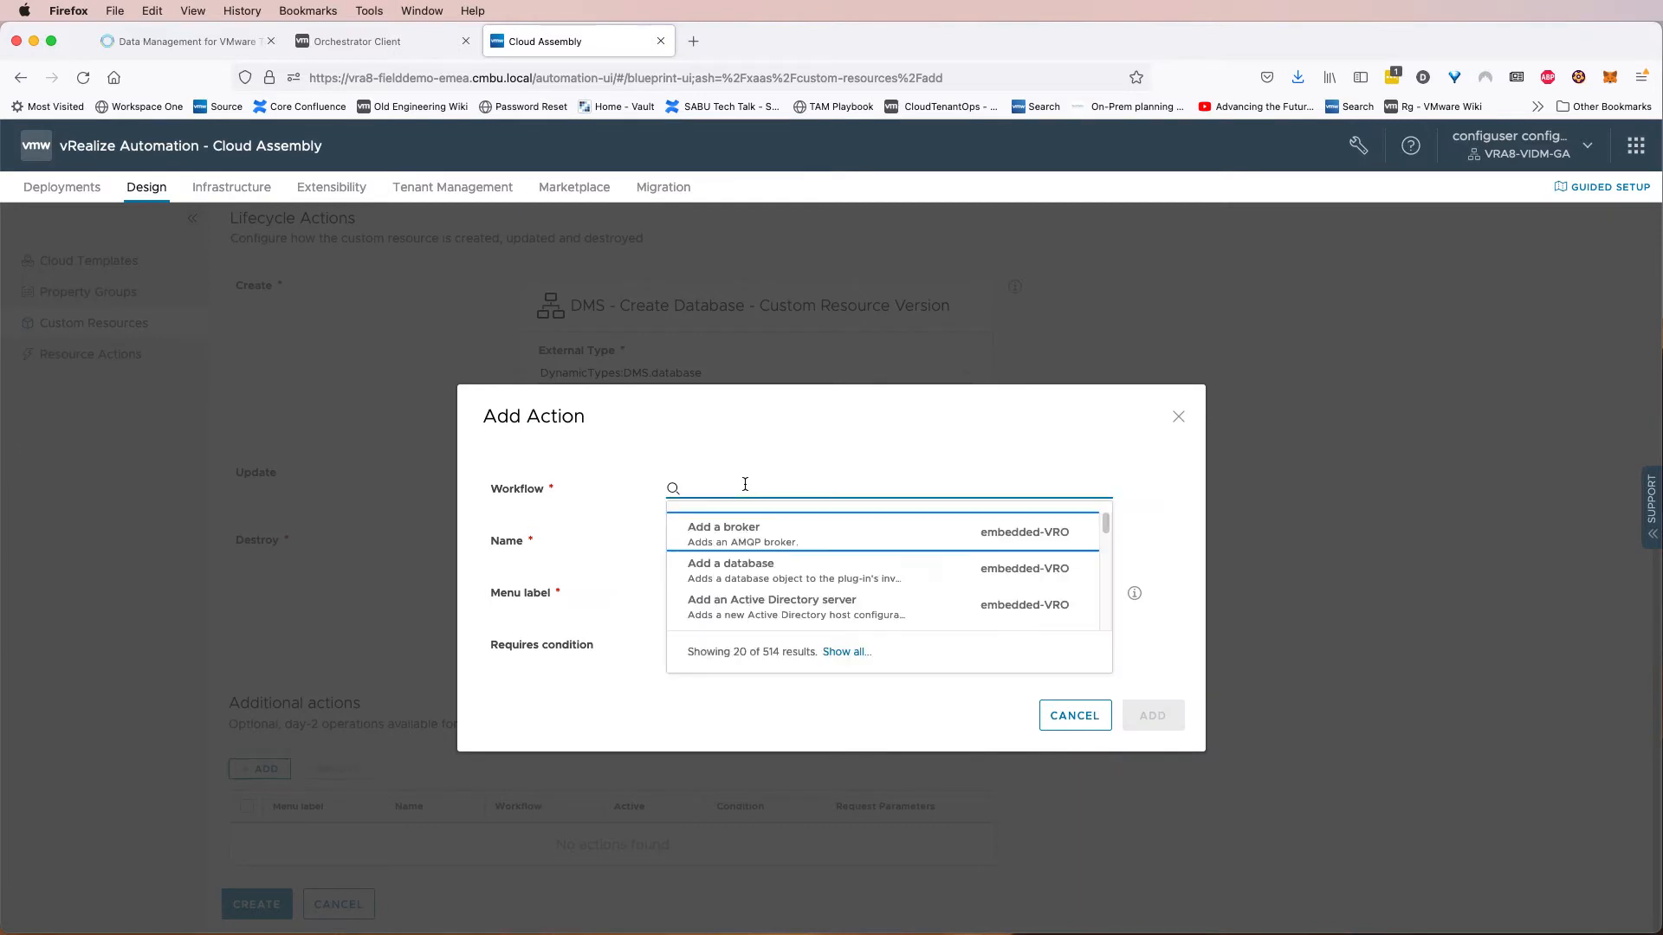
pyautogui.write('day2')
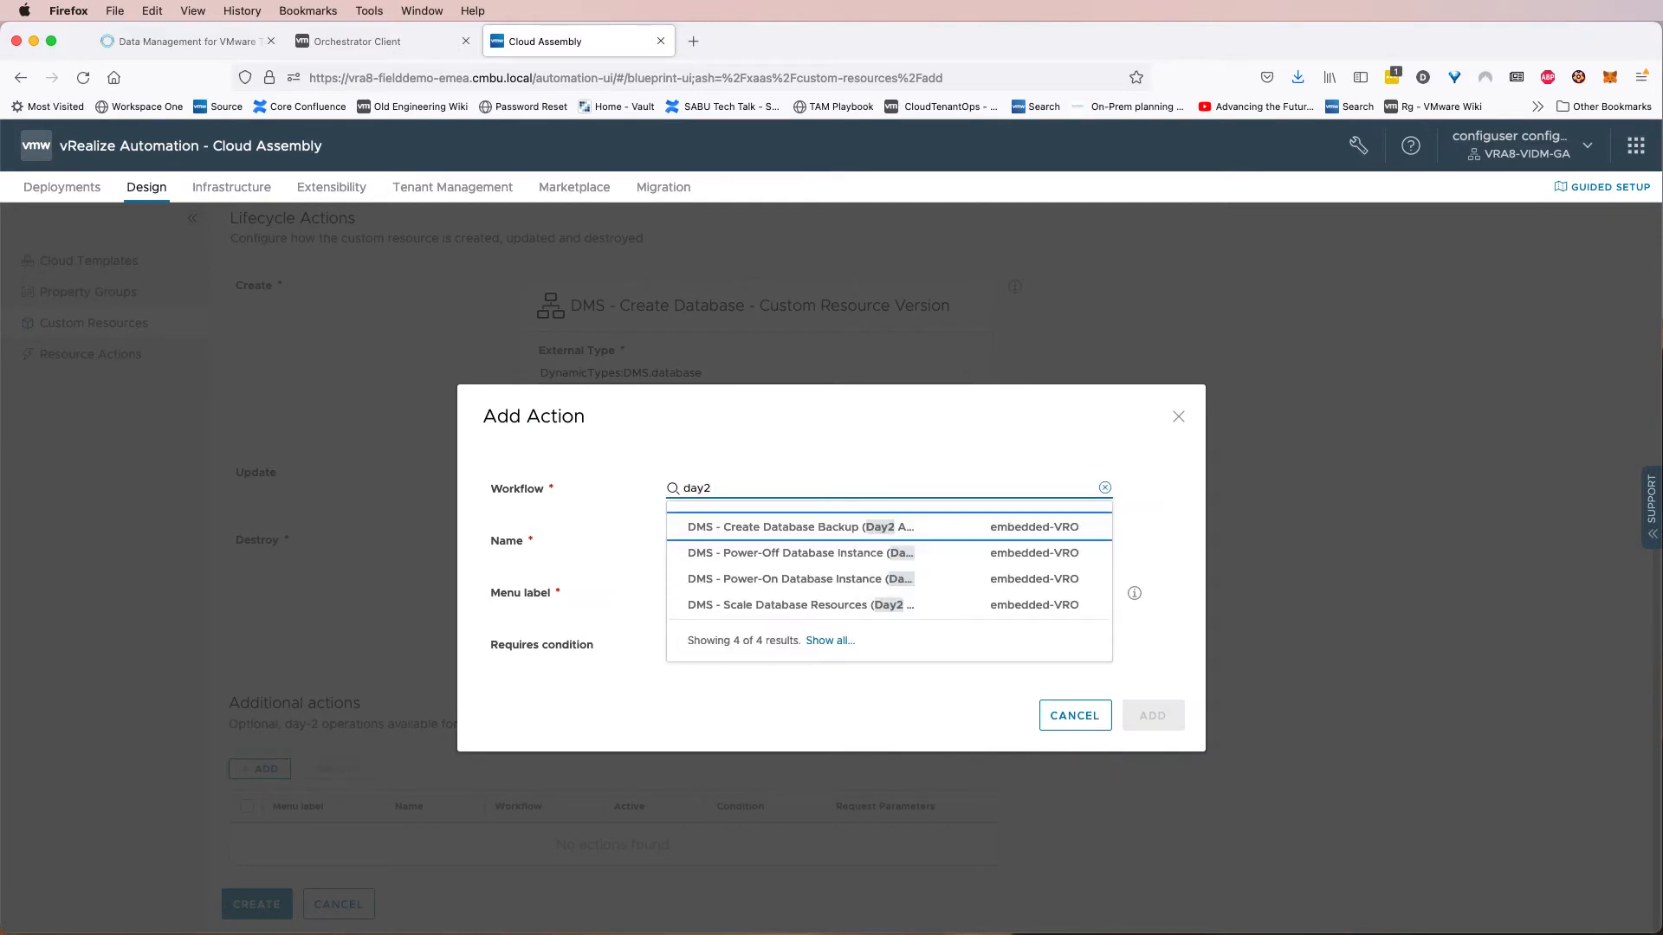
pyautogui.click(854, 529)
pyautogui.click(783, 542)
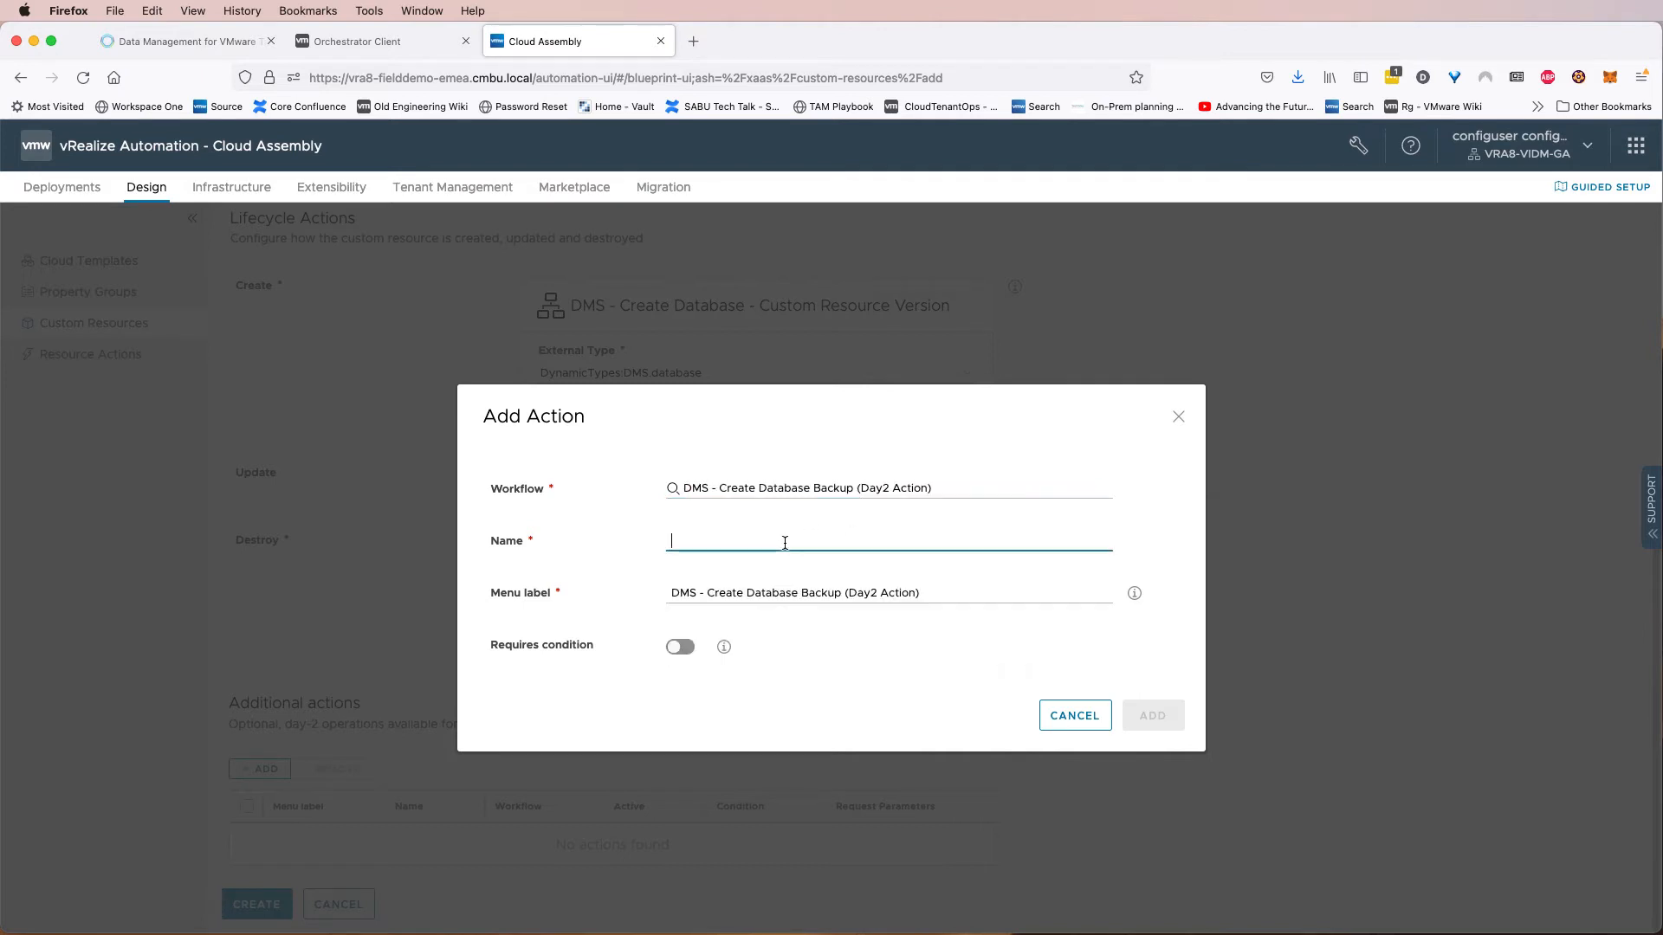
pyautogui.write('Create')
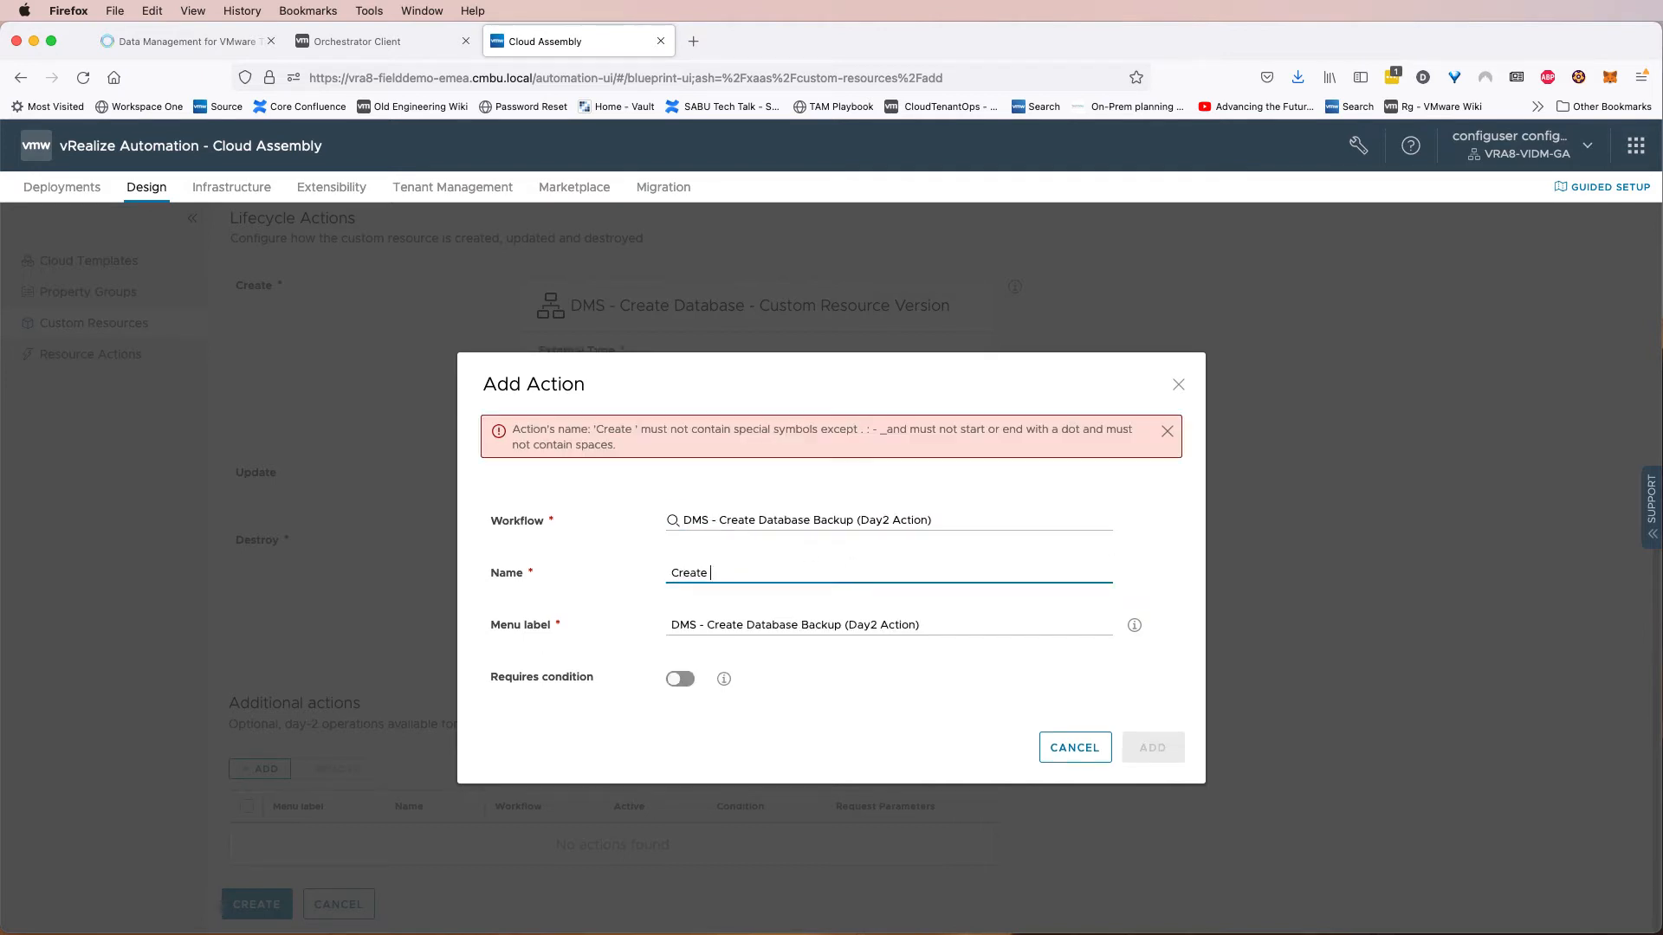
pyautogui.press('BackSpace')
pyautogui.press('BackSpace')
pyautogui.press('BackSpace')
pyautogui.press('BackSpace')
pyautogui.press('BackSpace')
pyautogui.press('BackSpace')
pyautogui.press('BackSpace')
pyautogui.write('creat')
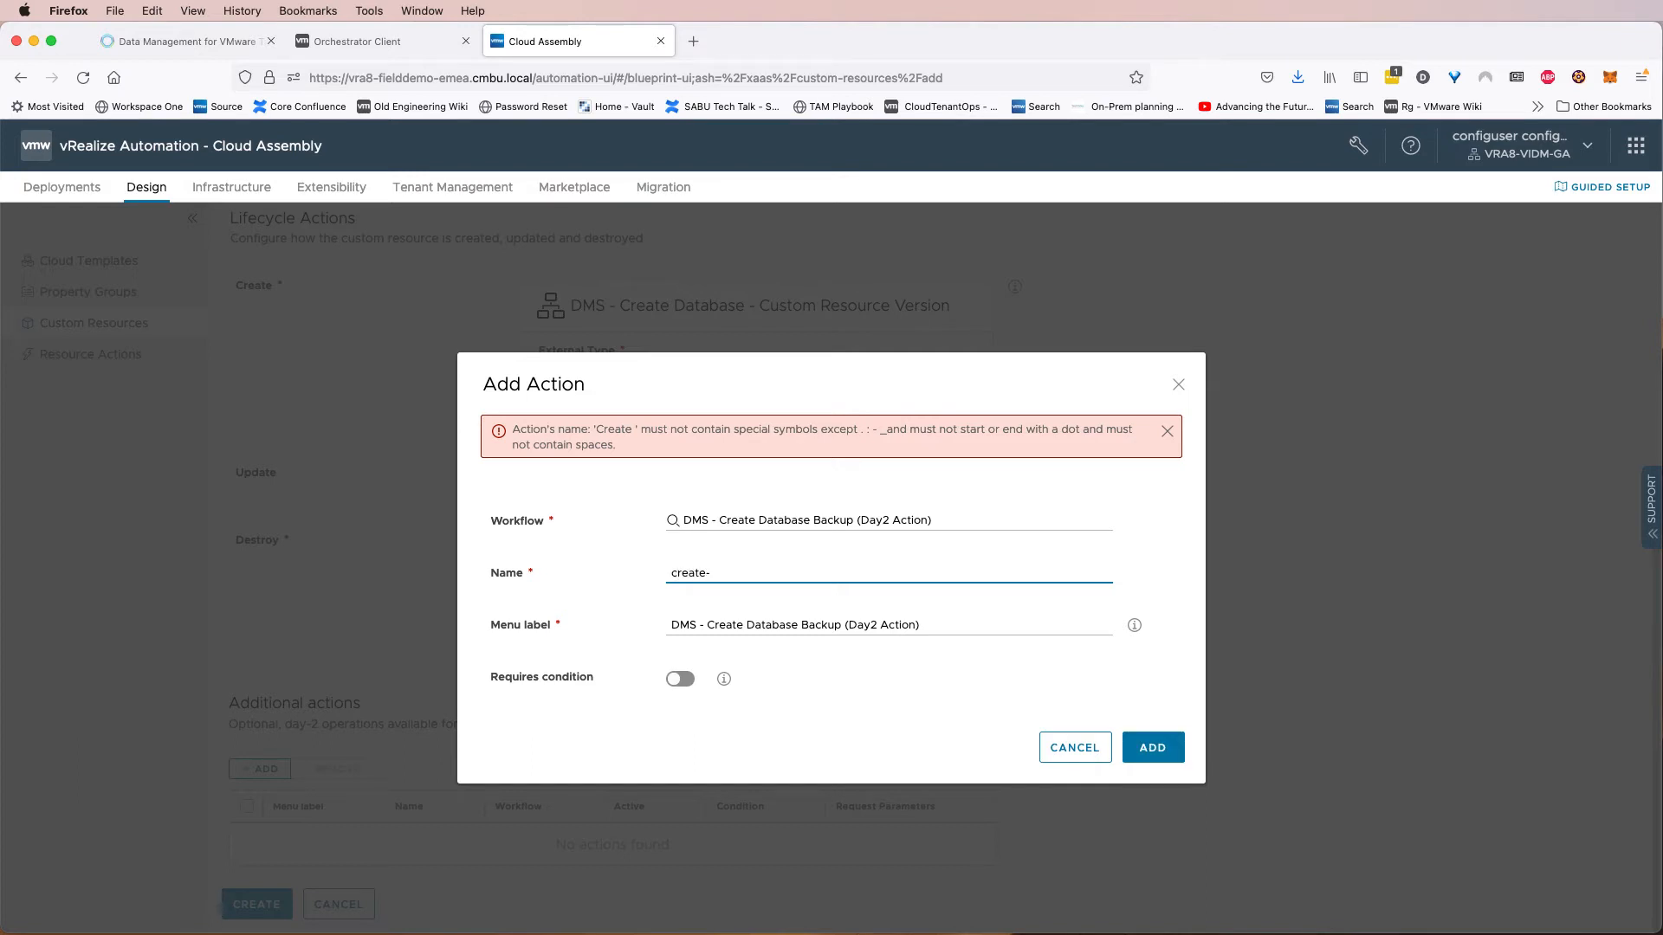
pyautogui.write('e-database-backup')
pyautogui.moveTo(708, 624); pyautogui.dragTo(653, 625)
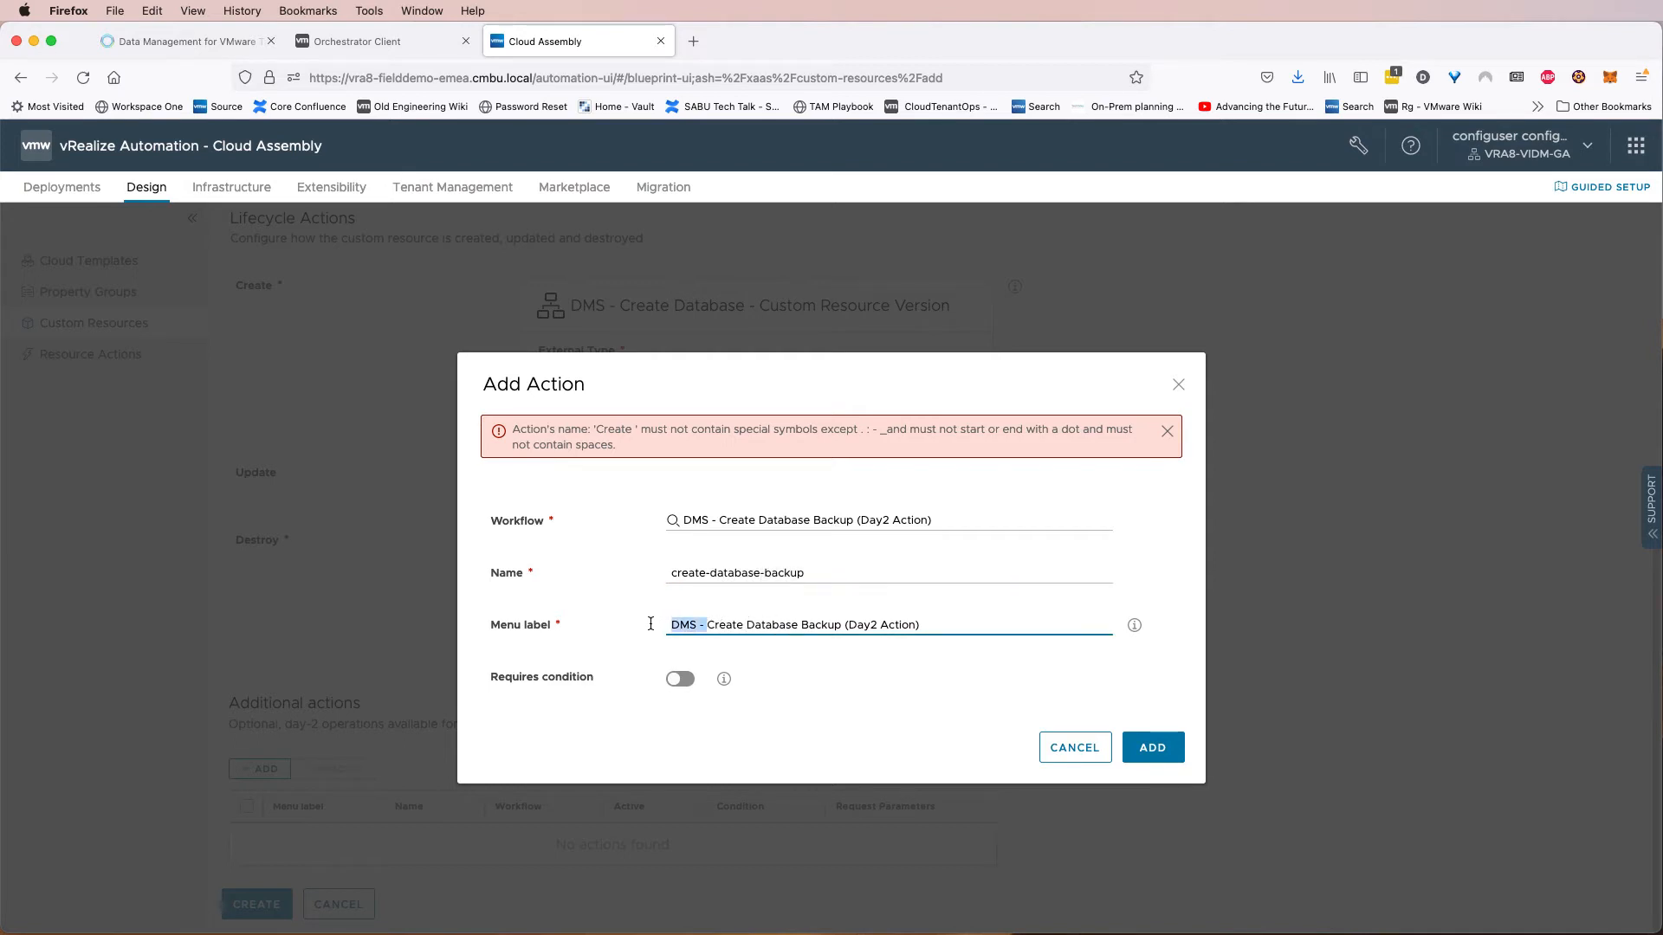
pyautogui.press('BackSpace')
pyautogui.moveTo(885, 624); pyautogui.dragTo(807, 624)
pyautogui.press('BackSpace')
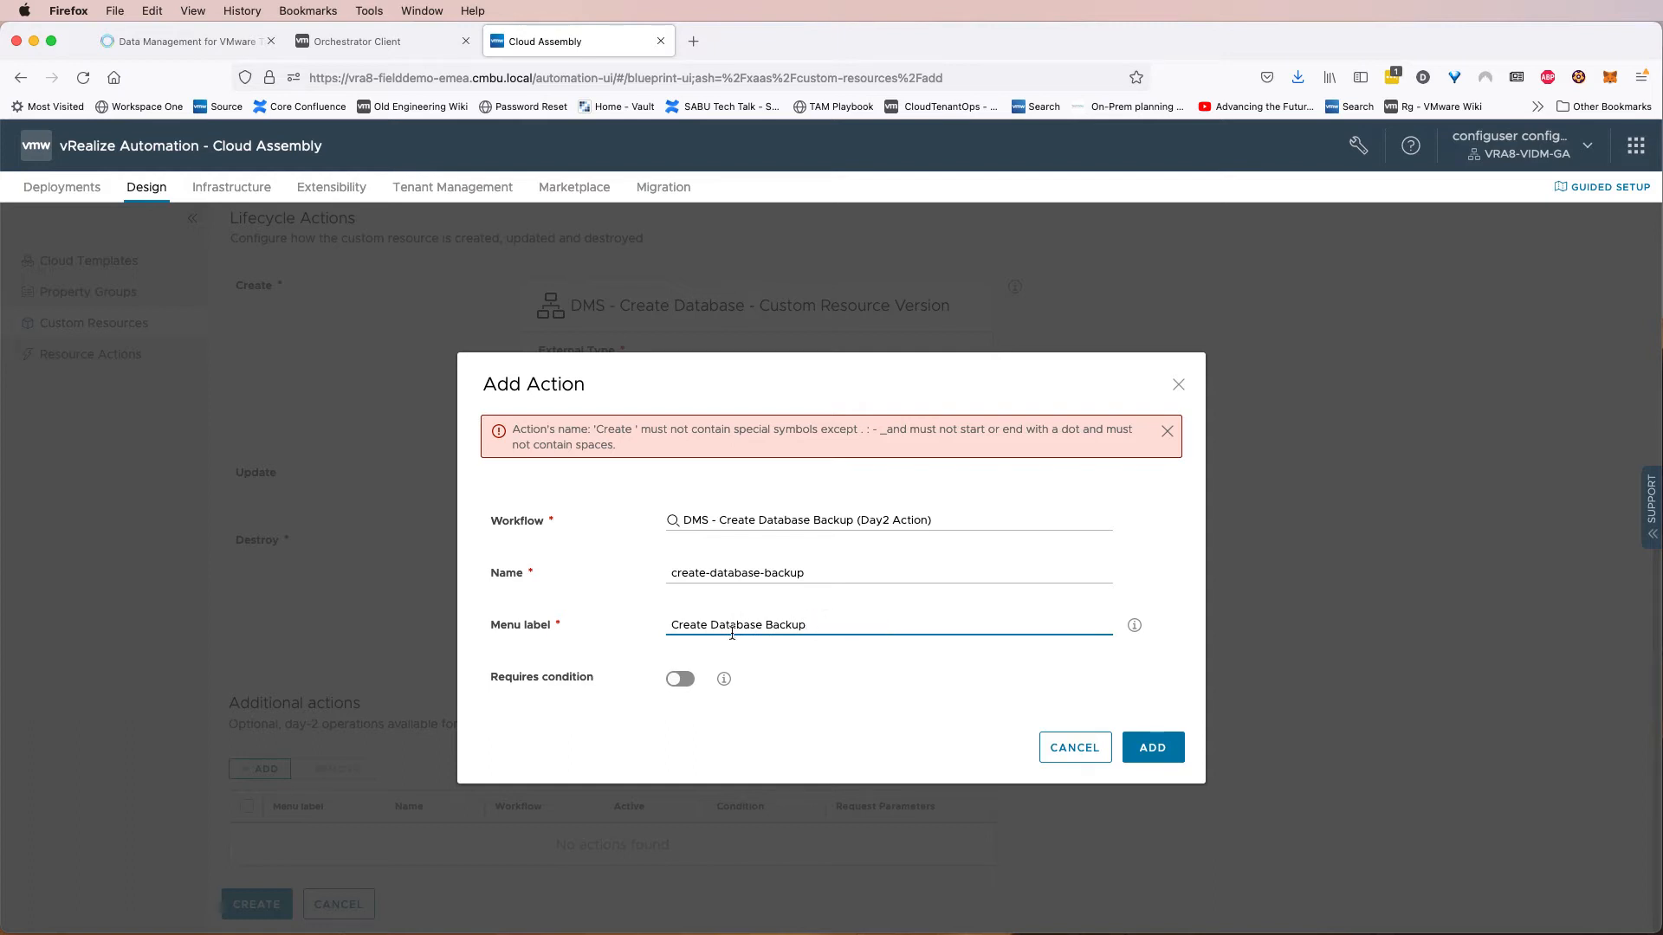
pyautogui.click(1152, 748)
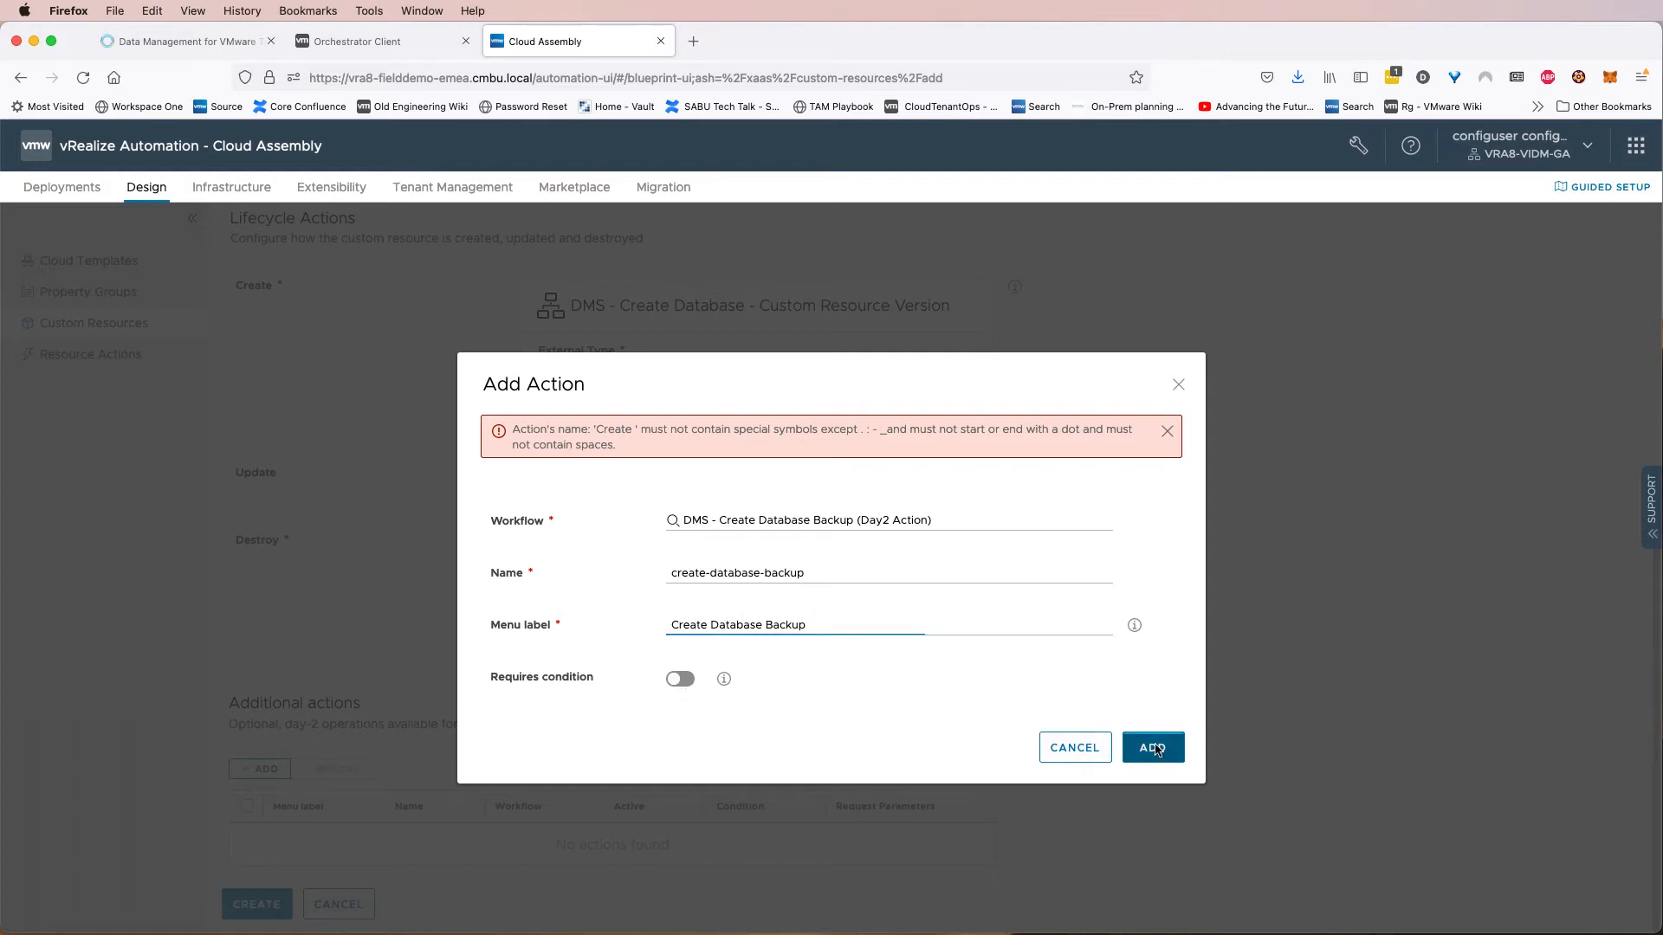
# Add a day-2 action running DMS - Scale Database Resources (Day2 Action), named scale-database-resource with menu label Scale Database Resources.
pyautogui.click(281, 767)
pyautogui.click(697, 492)
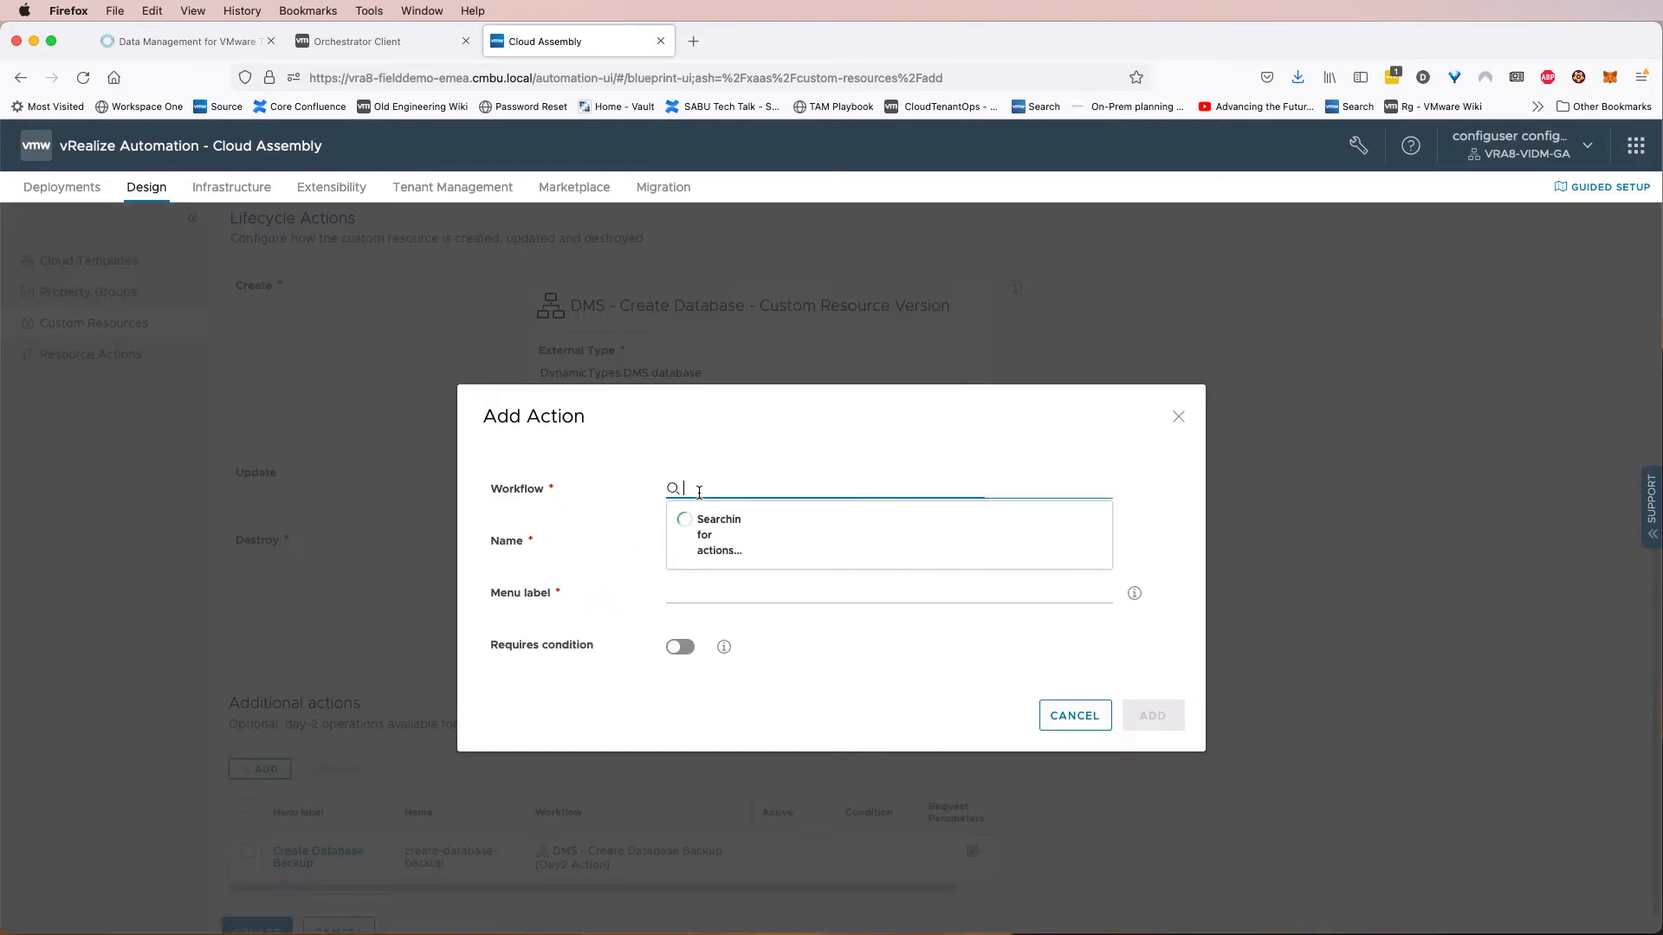
pyautogui.write('day2')
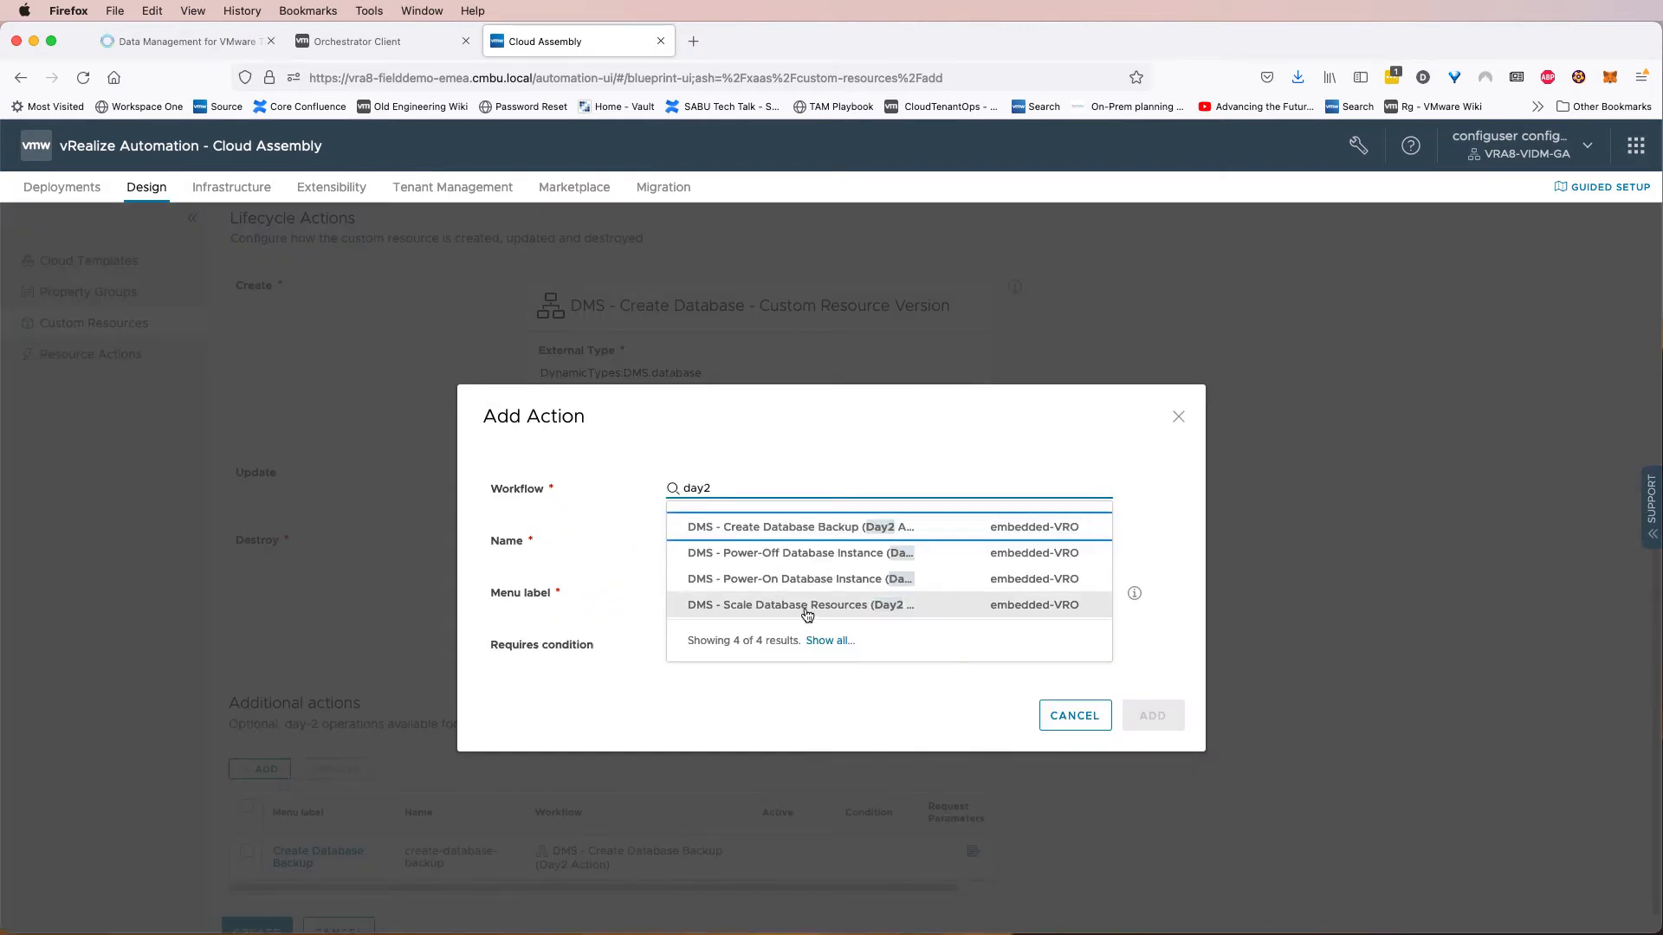
pyautogui.click(806, 610)
pyautogui.click(758, 541)
pyautogui.write('scale-database-resource')
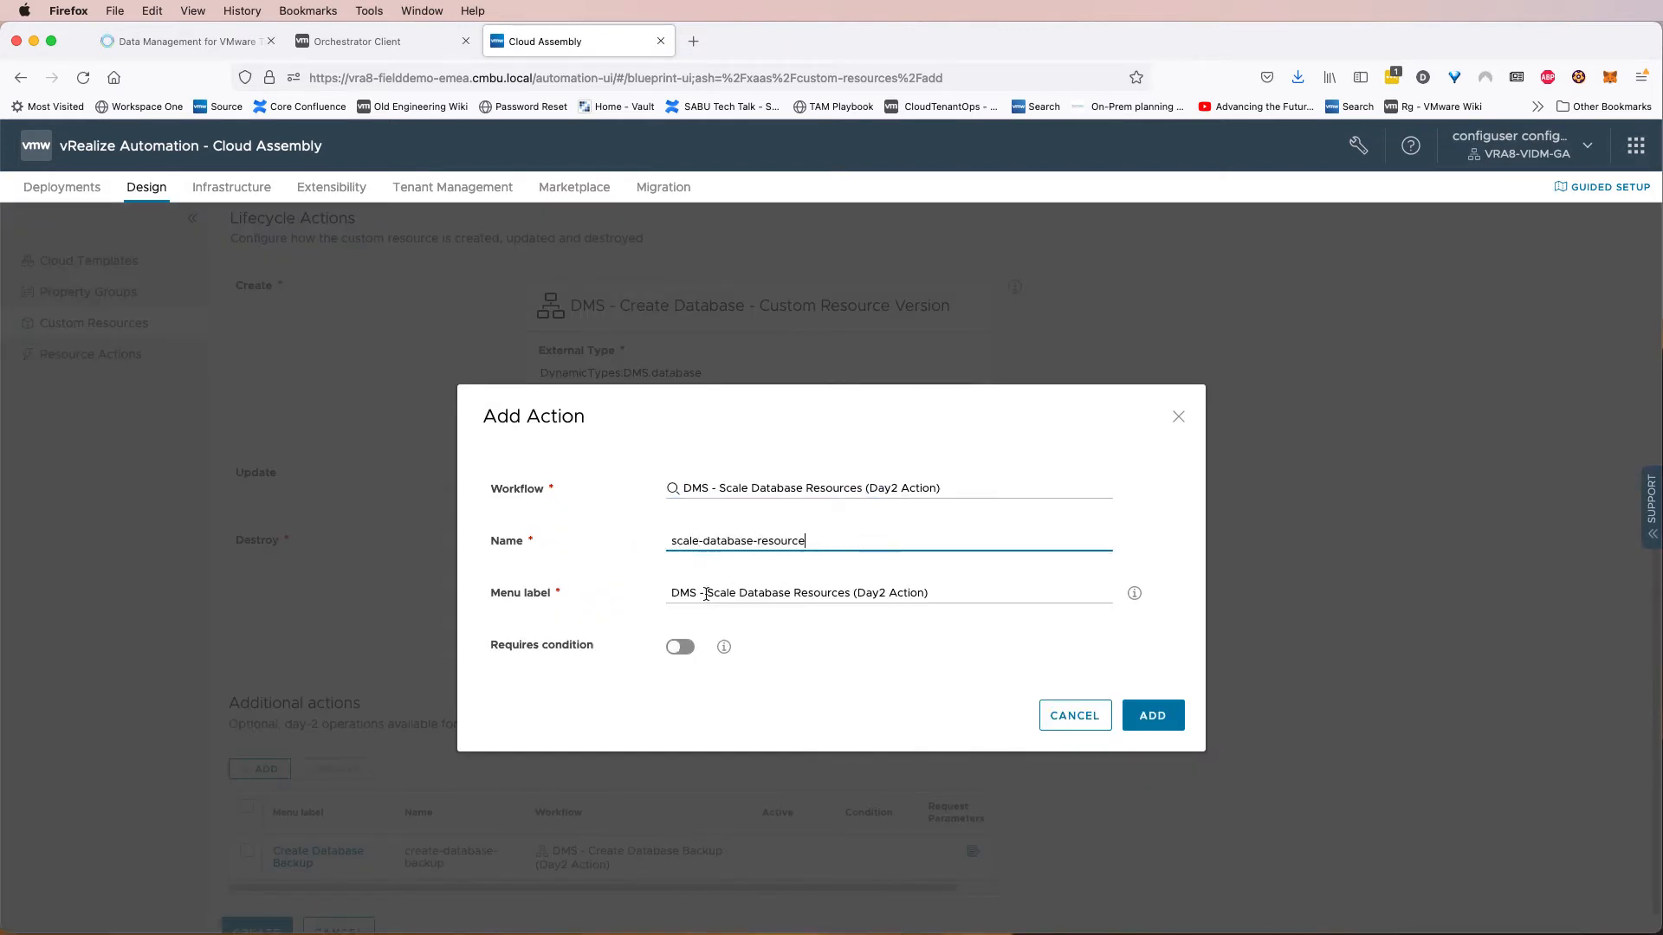
pyautogui.moveTo(706, 594); pyautogui.dragTo(664, 594)
pyautogui.press('BackSpace')
pyautogui.moveTo(895, 594); pyautogui.dragTo(814, 594)
pyautogui.press('BackSpace')
pyautogui.click(1143, 717)
# Add a day-2 action running DMS - Power-On Database Instance (Day2 Action), named power-on-database with menu label Power-On Database Instance.
pyautogui.click(264, 768)
pyautogui.write('day2')
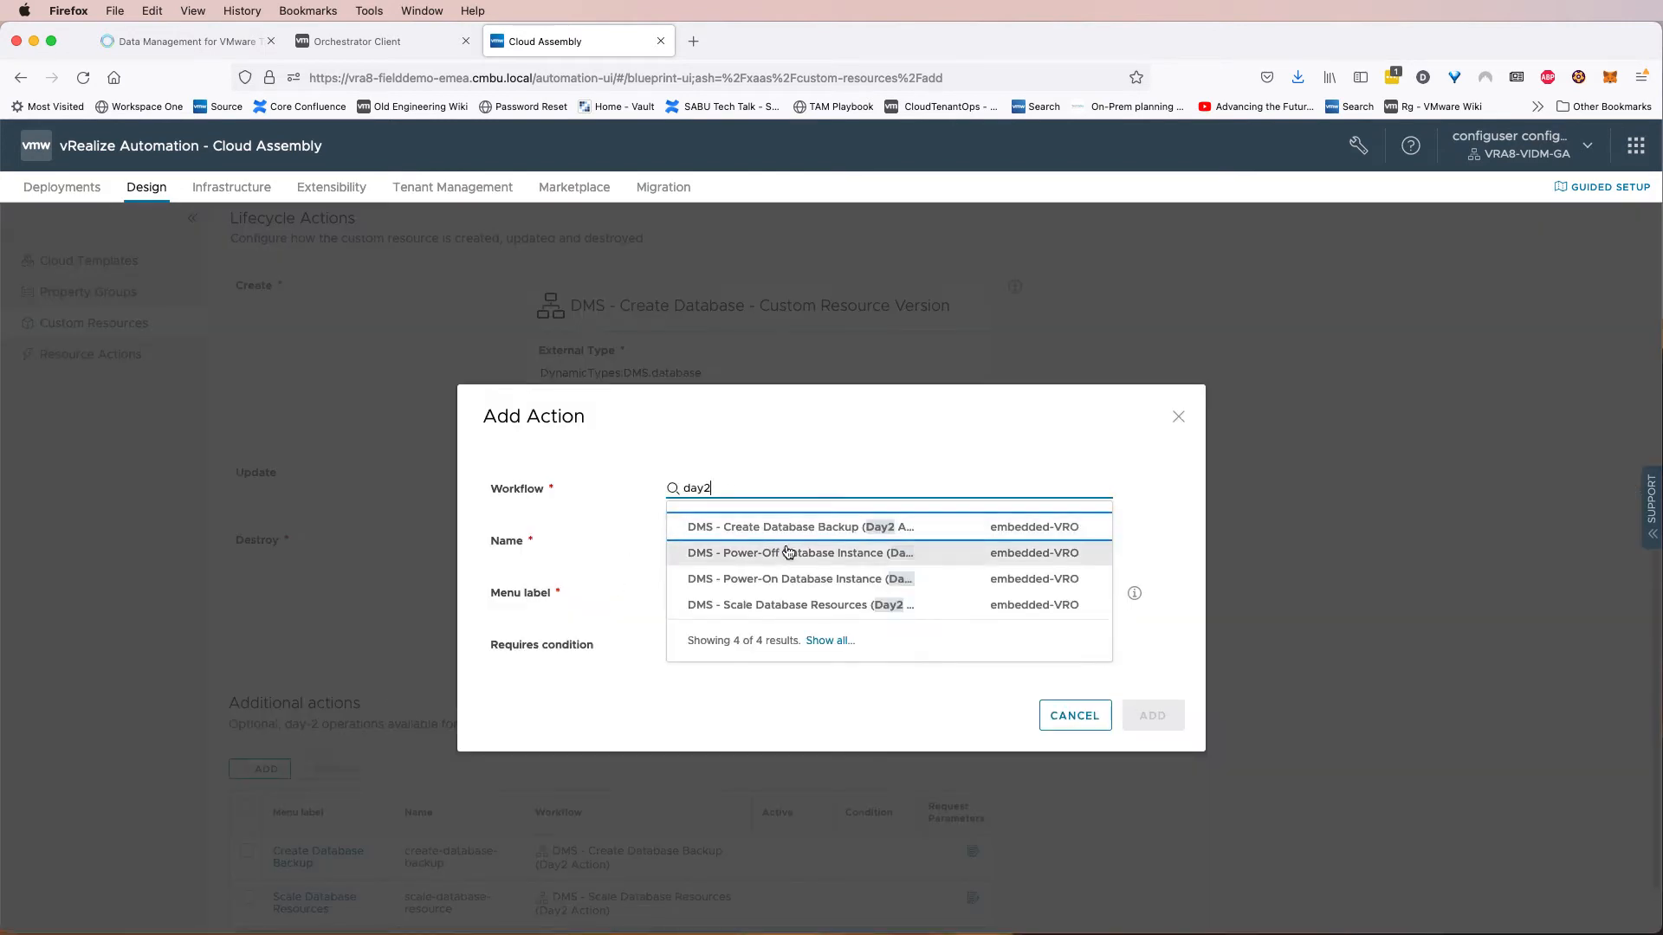
pyautogui.click(792, 543)
pyautogui.click(793, 543)
pyautogui.write('power-on-database')
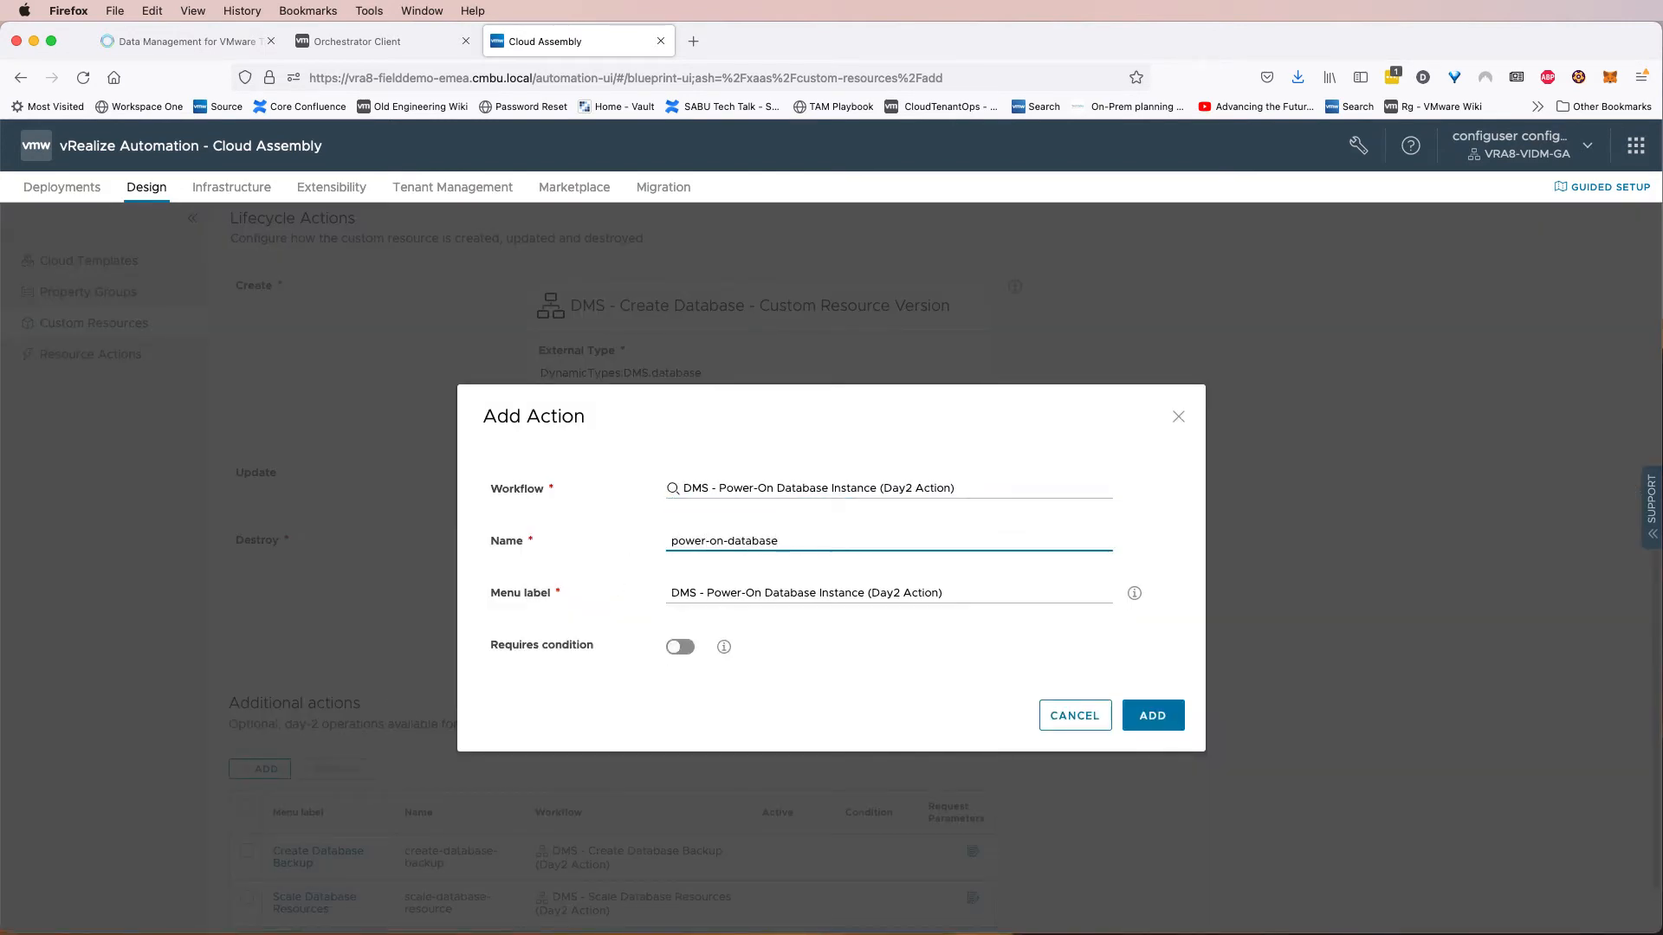
pyautogui.moveTo(707, 594); pyautogui.dragTo(658, 591)
pyautogui.press('BackSpace')
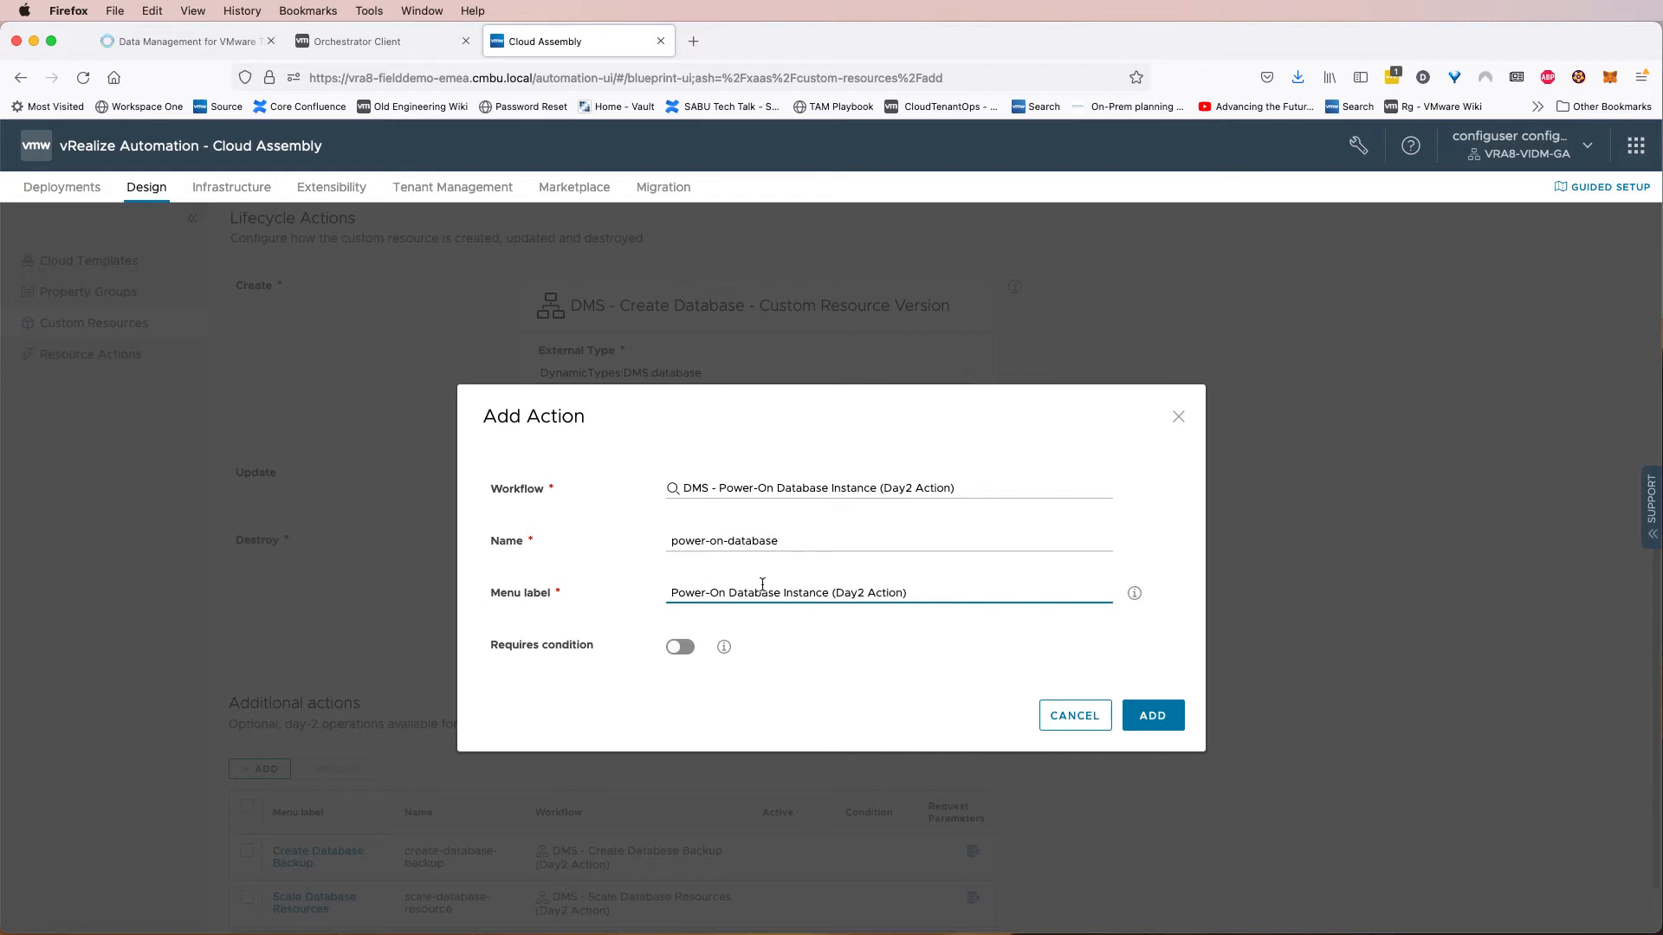
pyautogui.click(832, 593)
pyautogui.keyDown('shift'); pyautogui.click(924, 593); pyautogui.keyUp('shift')
pyautogui.press('BackSpace')
pyautogui.click(1152, 714)
# Add a day-2 action running DMS - Power-Off Database Instance (Day2 Action), named power-off-database with menu label Power-Off Database Instance.
pyautogui.scroll(-3, 571, 693)
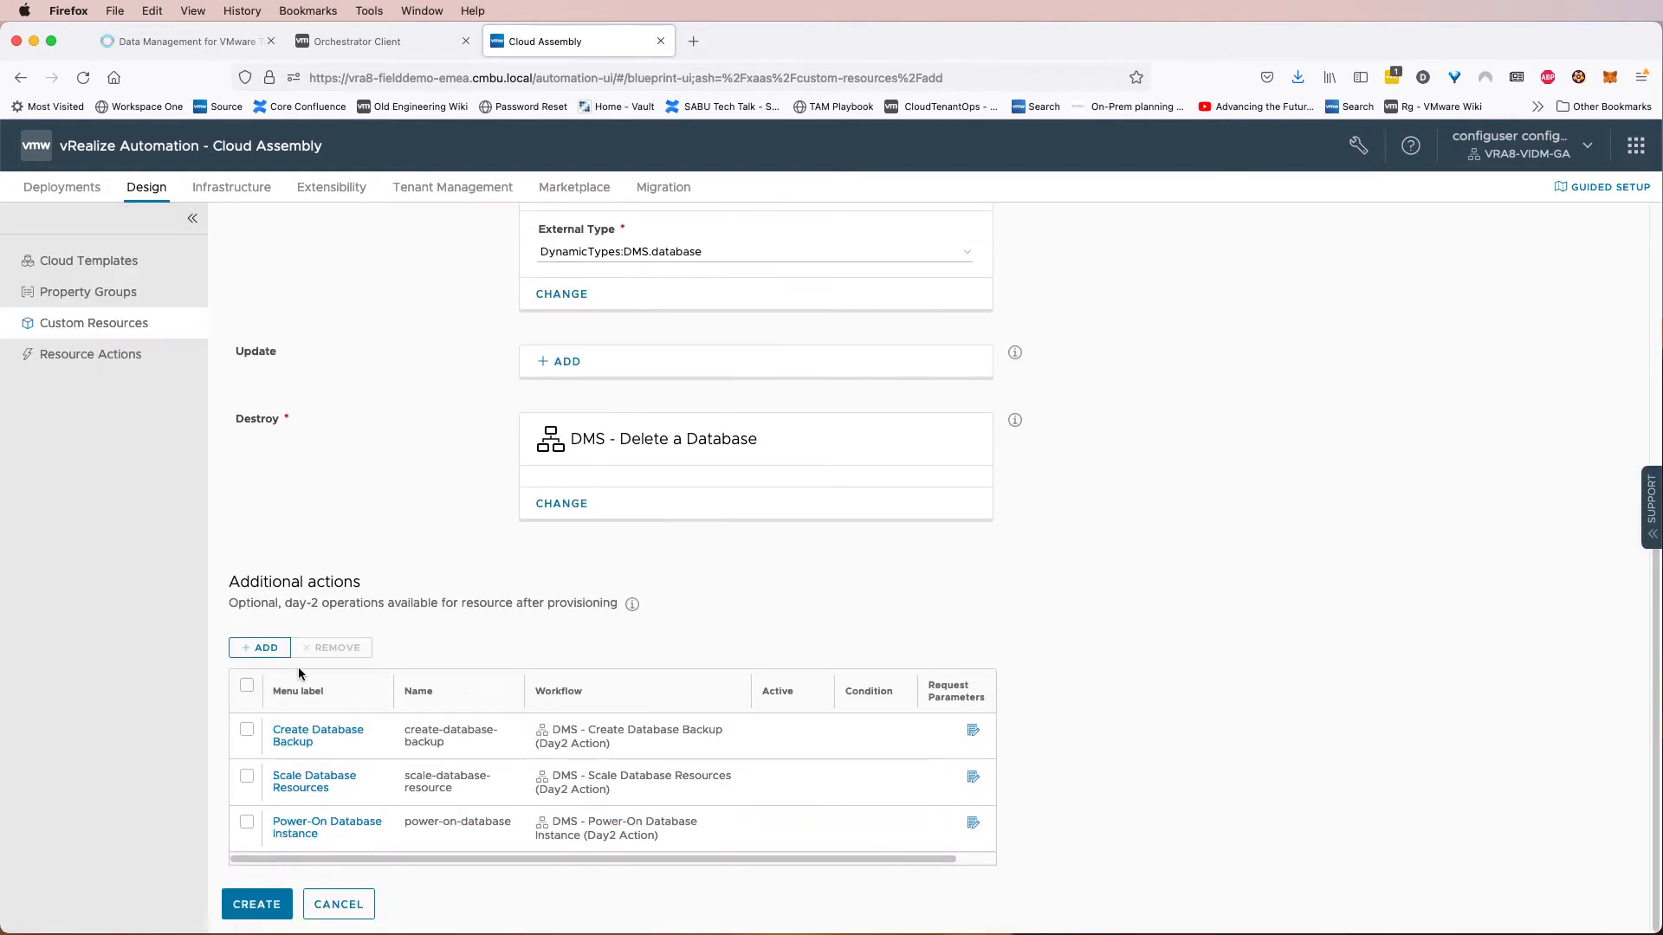
pyautogui.click(260, 648)
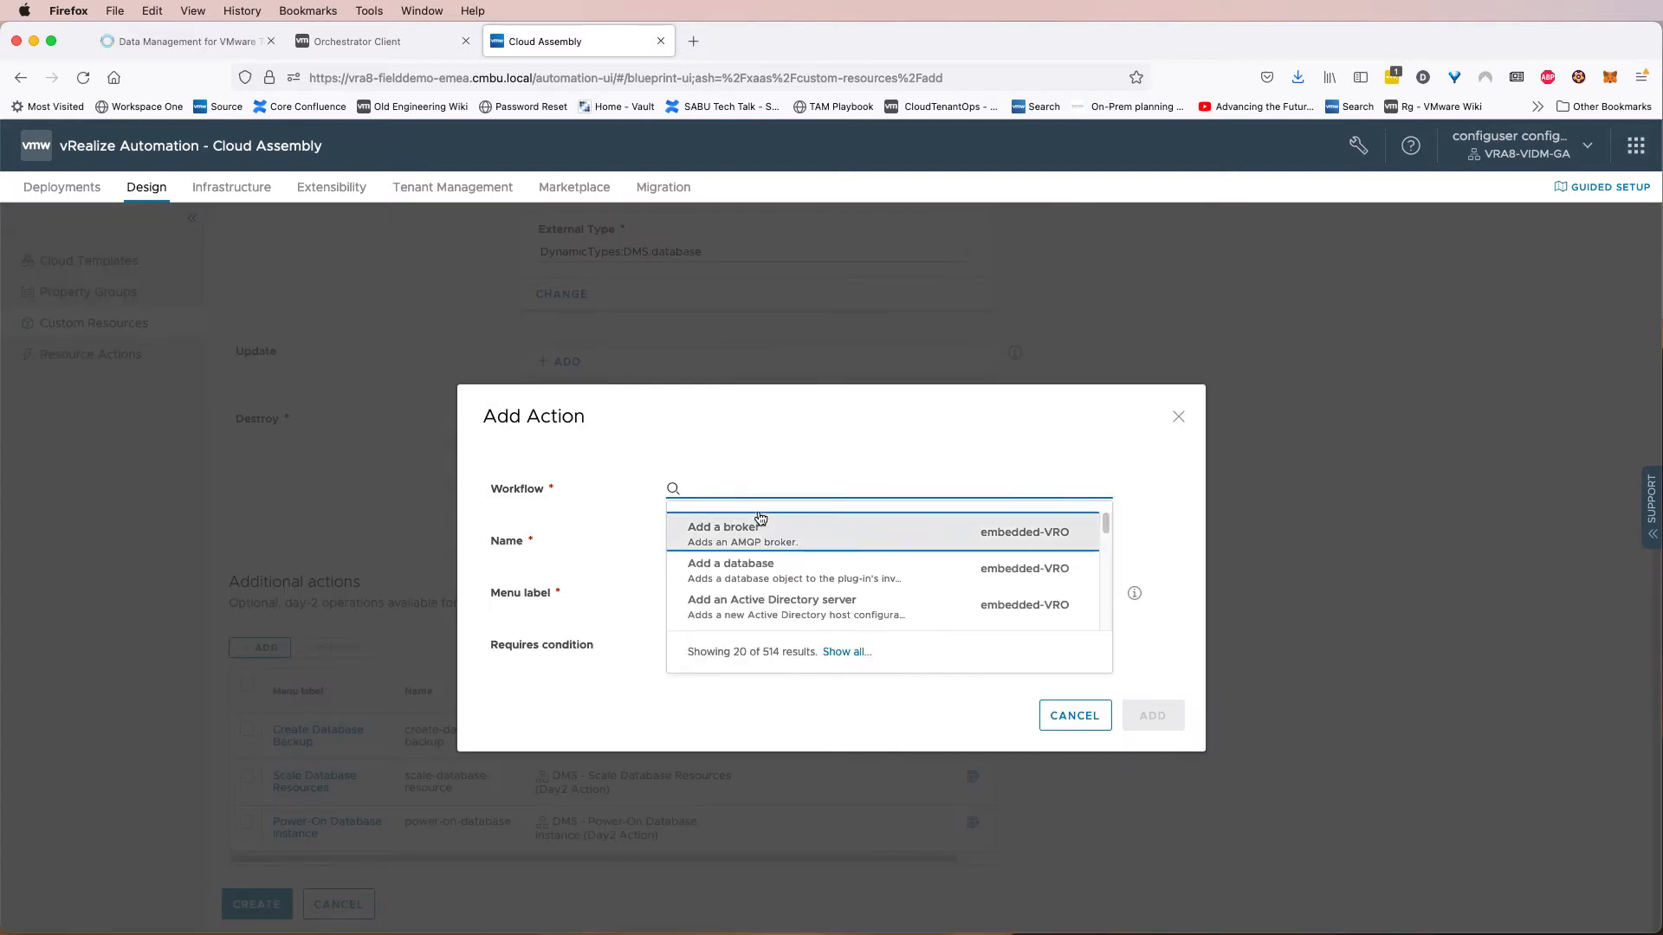
pyautogui.write('day2')
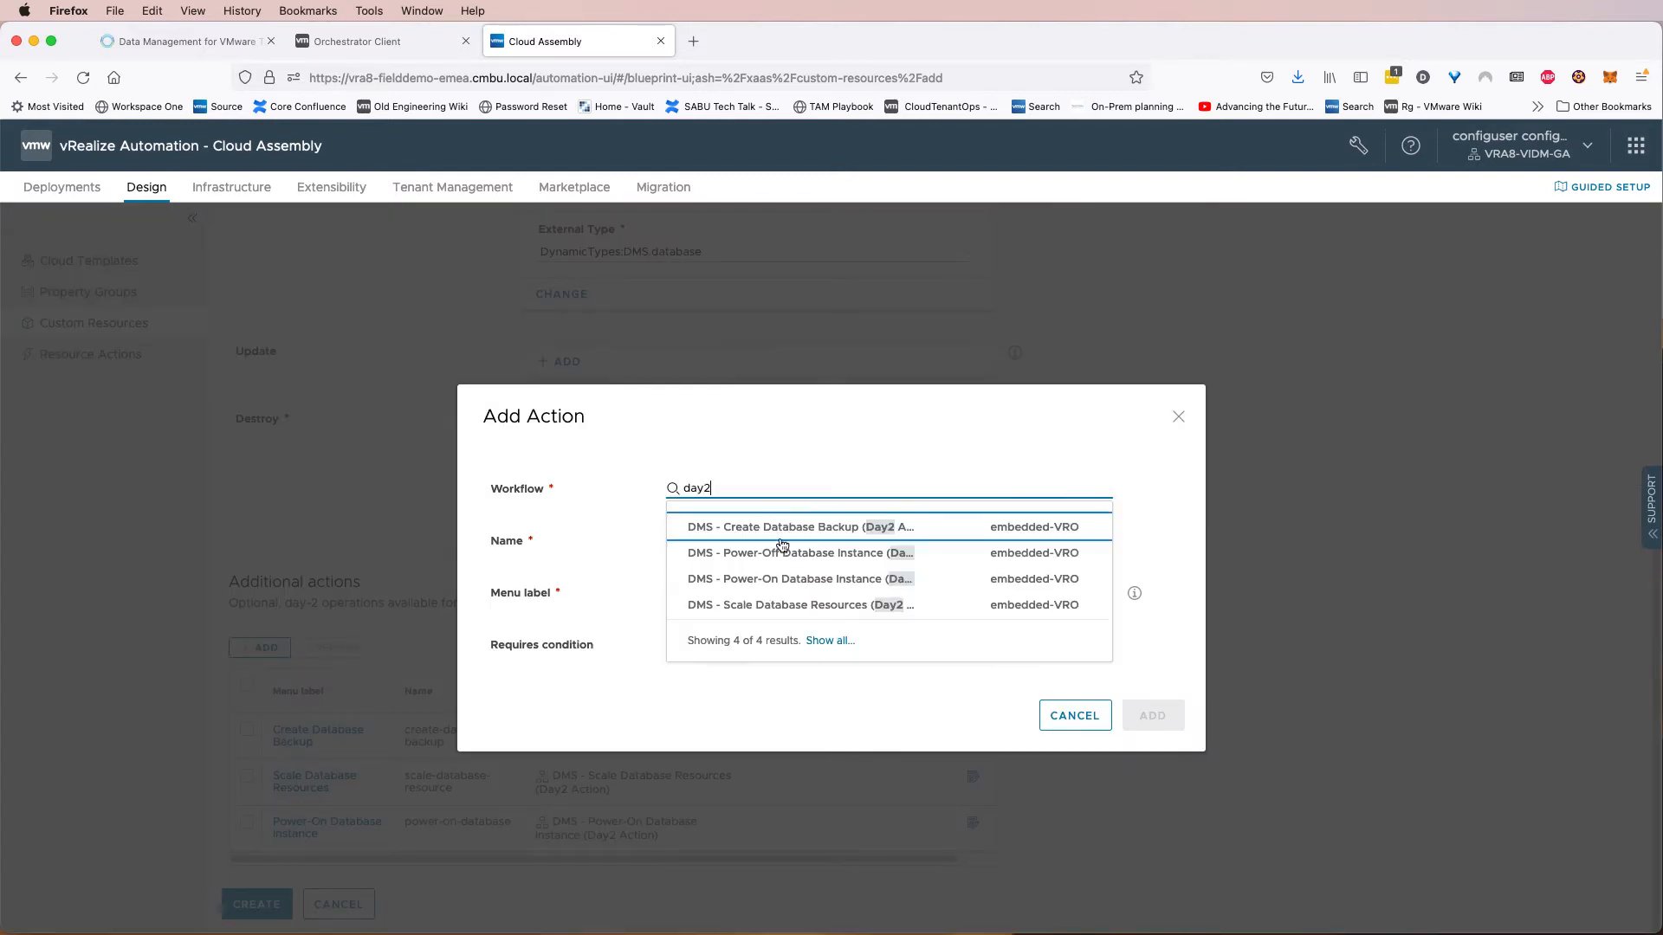
pyautogui.click(783, 553)
pyautogui.click(784, 541)
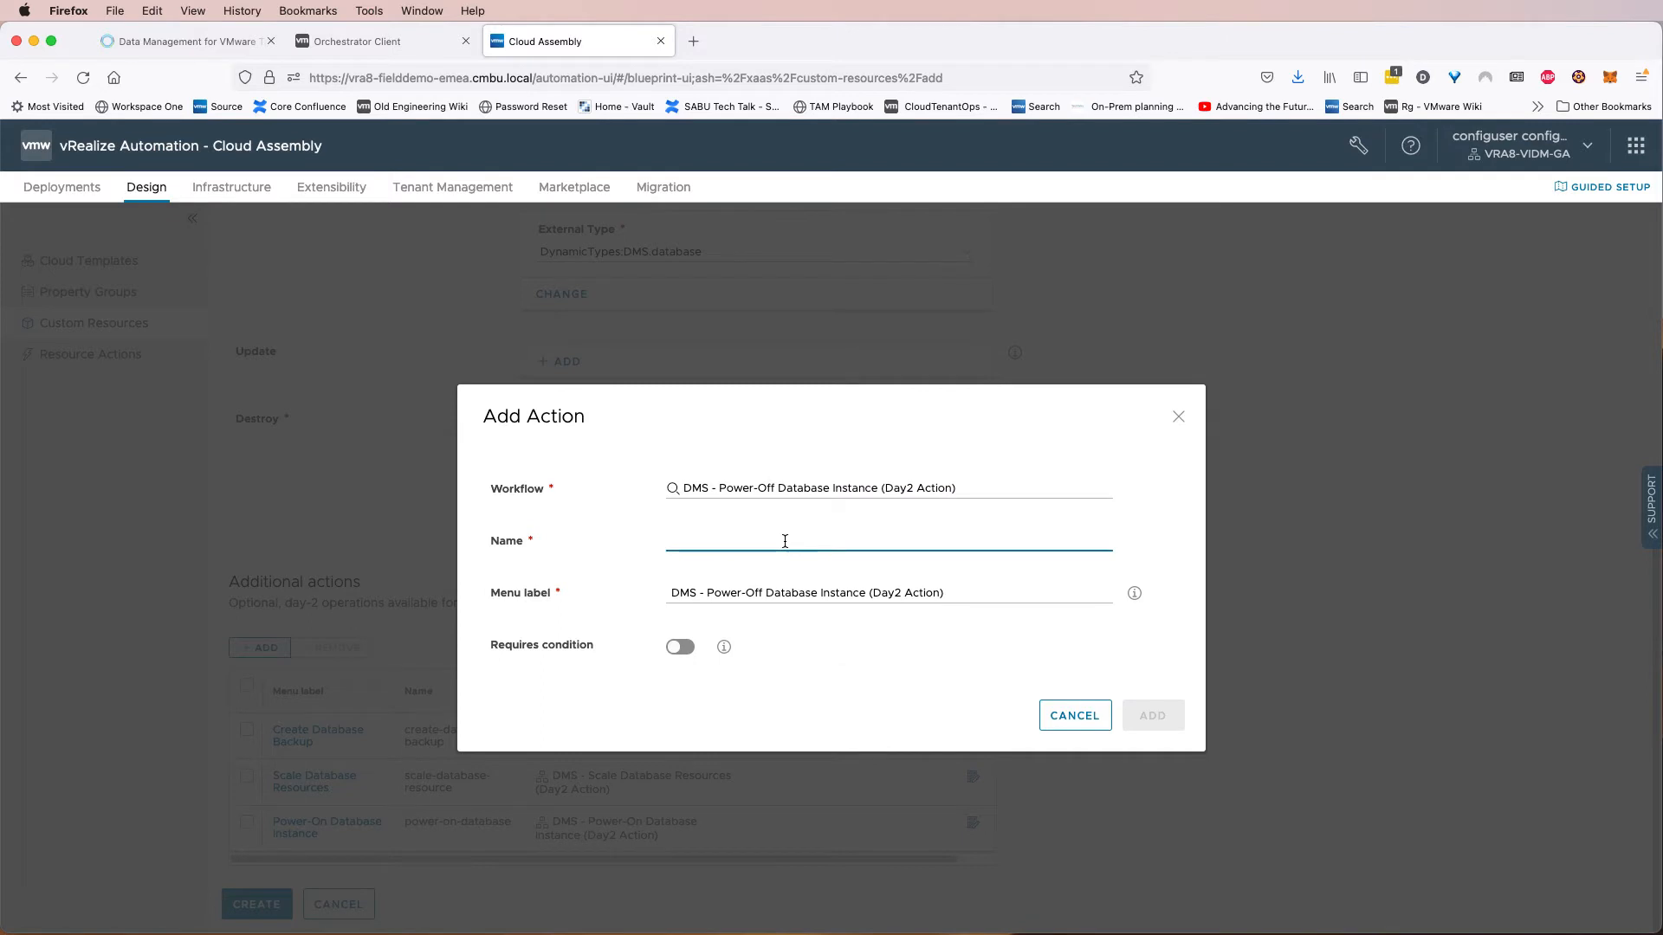
pyautogui.write('power-of')
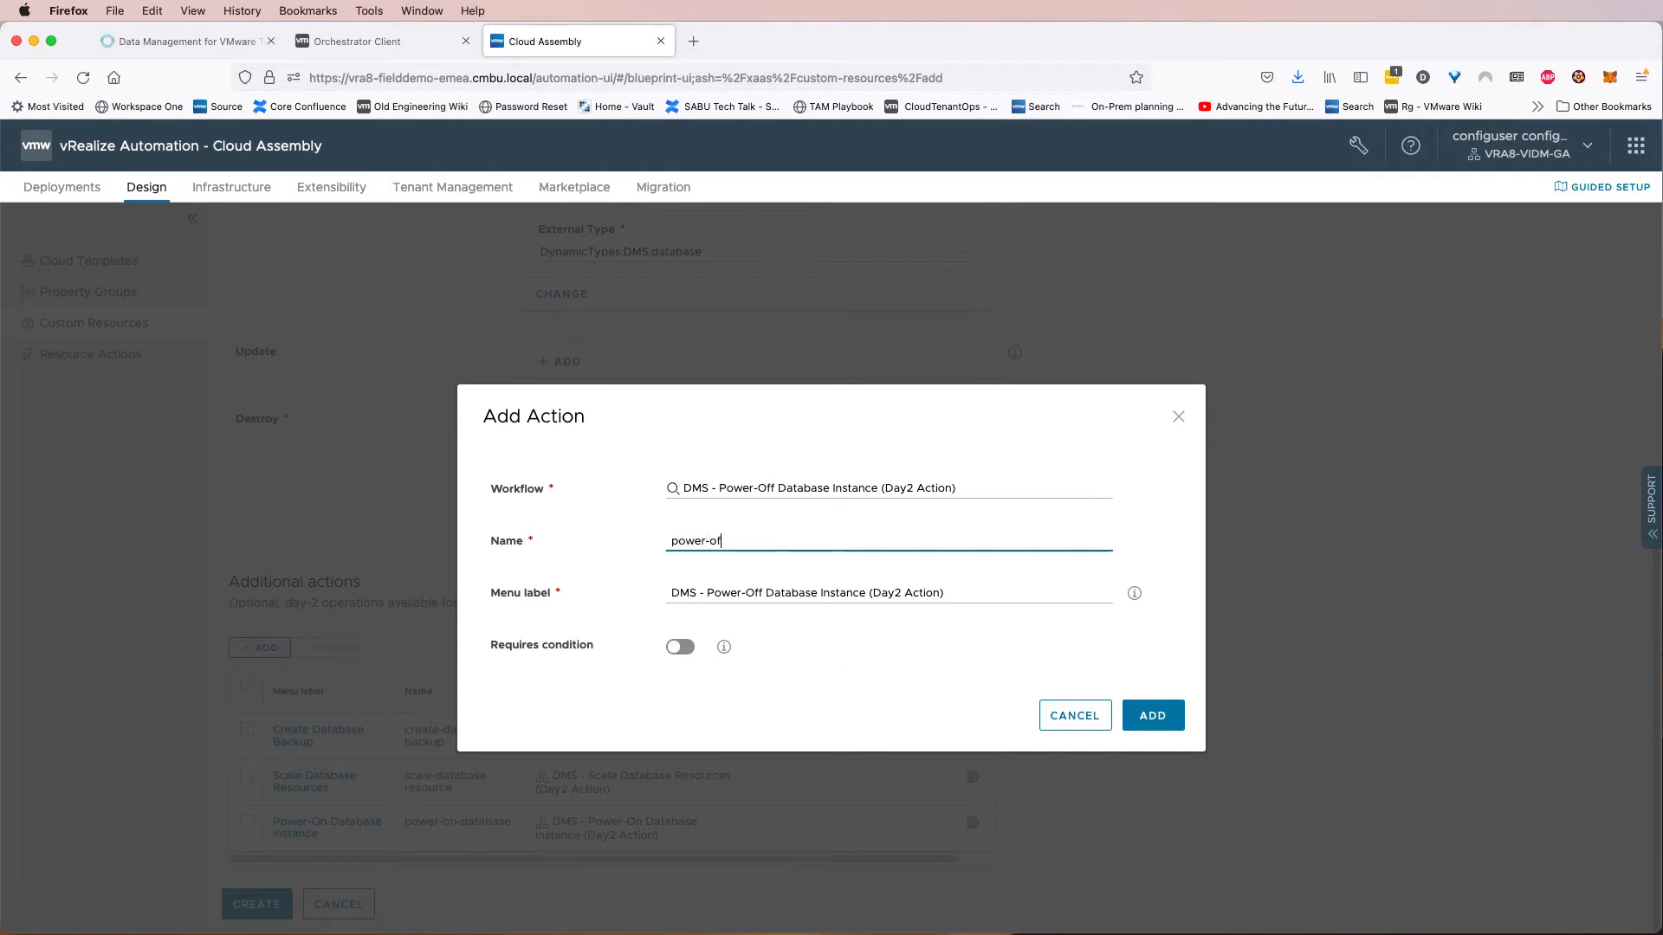
pyautogui.write('f-database')
pyautogui.moveTo(707, 592); pyautogui.dragTo(623, 585)
pyautogui.press('BackSpace')
pyautogui.moveTo(831, 593); pyautogui.dragTo(909, 592)
pyautogui.press('BackSpace')
pyautogui.click(1151, 715)
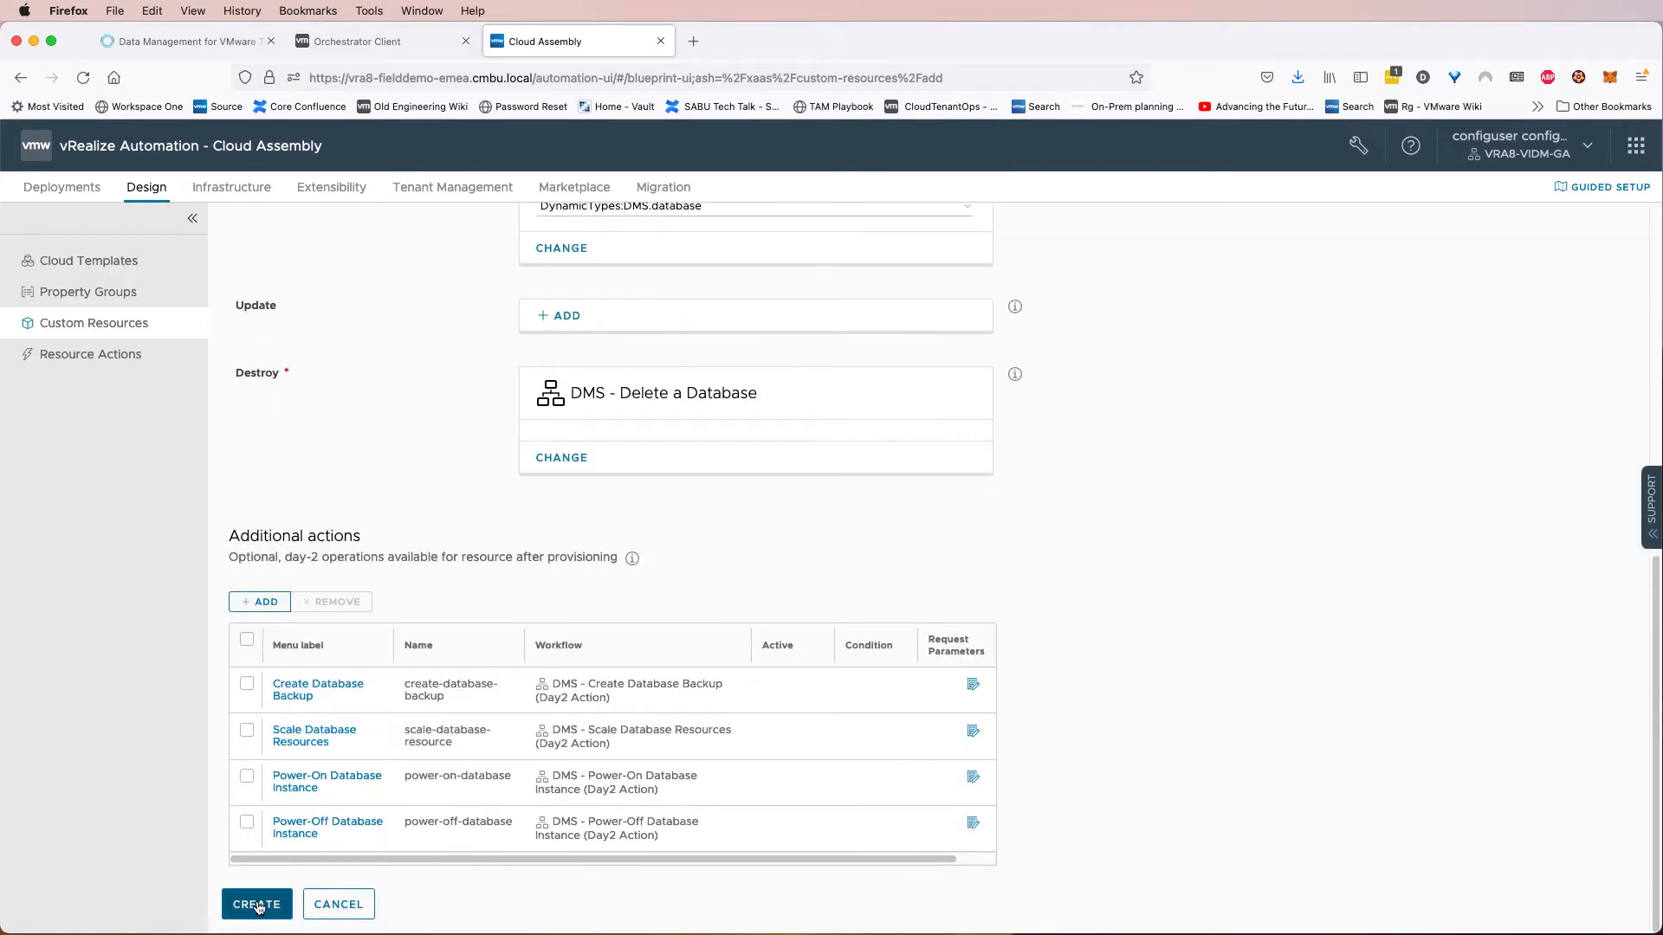
# Save the custom resource, open the Create Database Backup action's request form, set the resultObj field's visibility to No, and save.
pyautogui.click(972, 685)
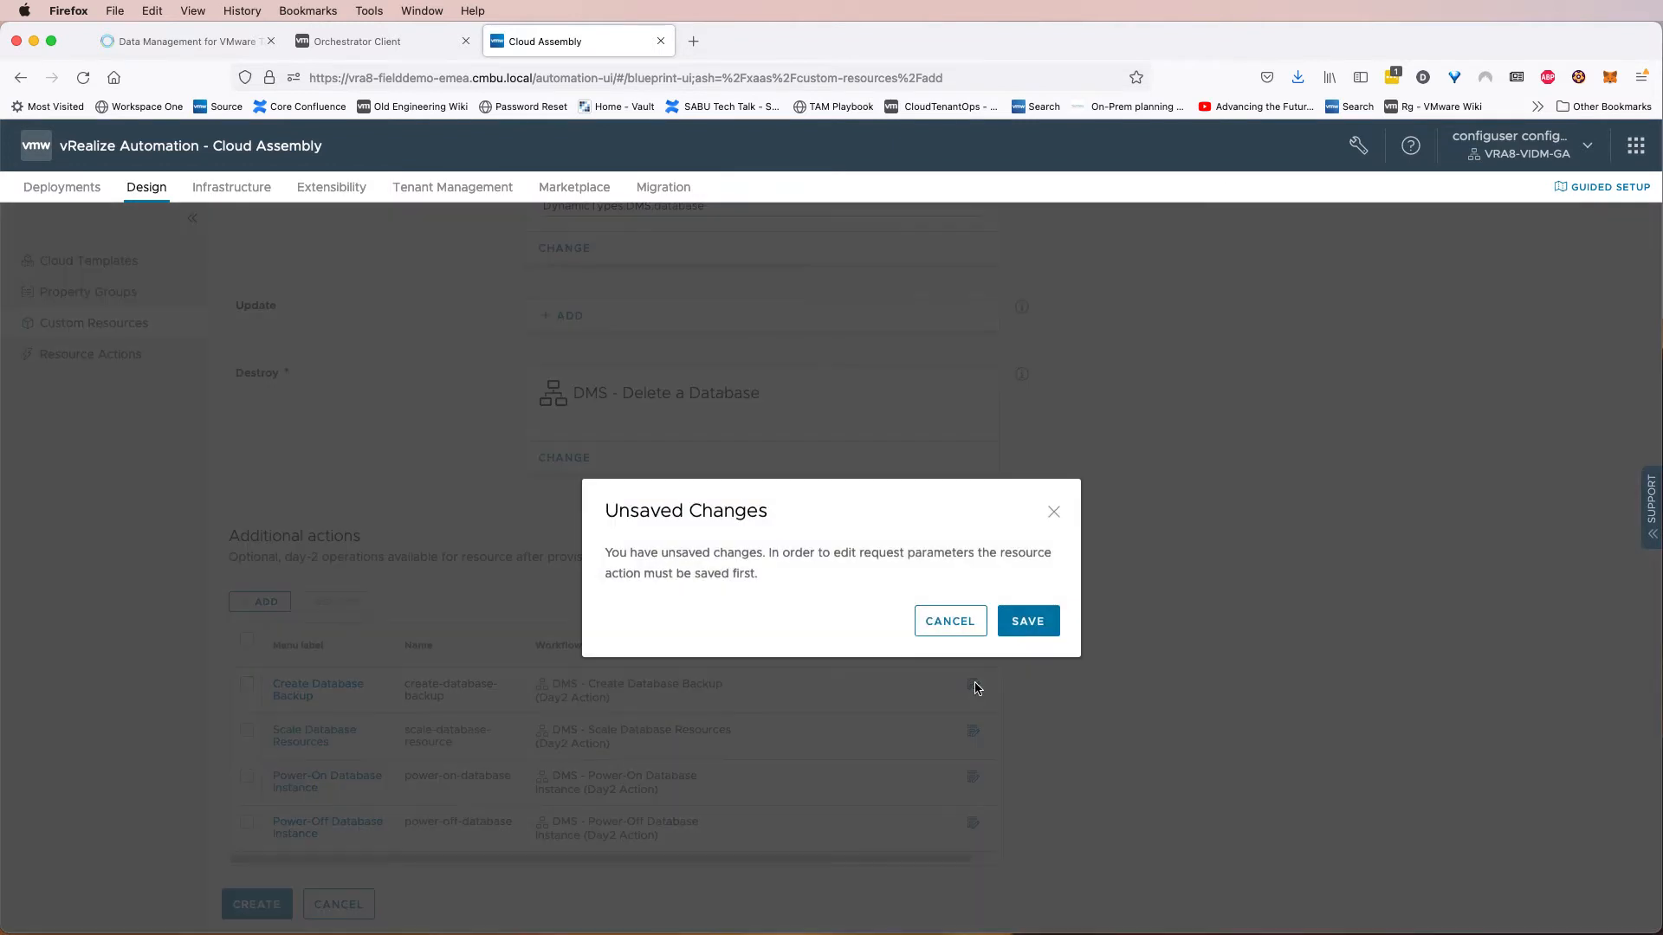
pyautogui.click(1029, 621)
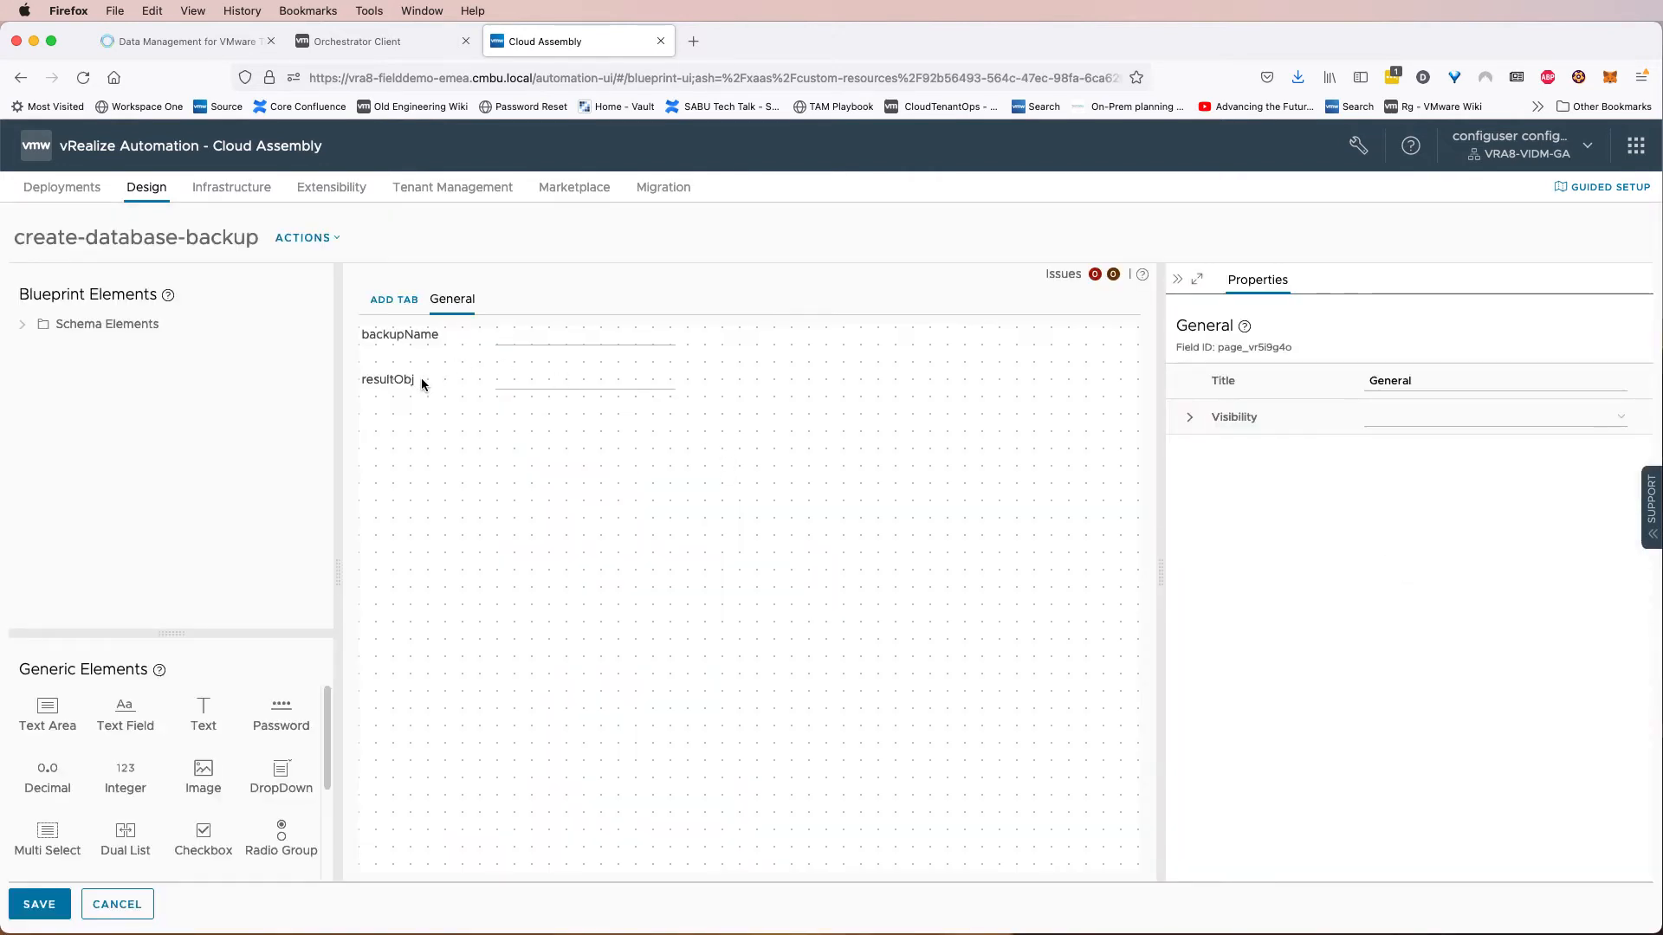
pyautogui.click(413, 377)
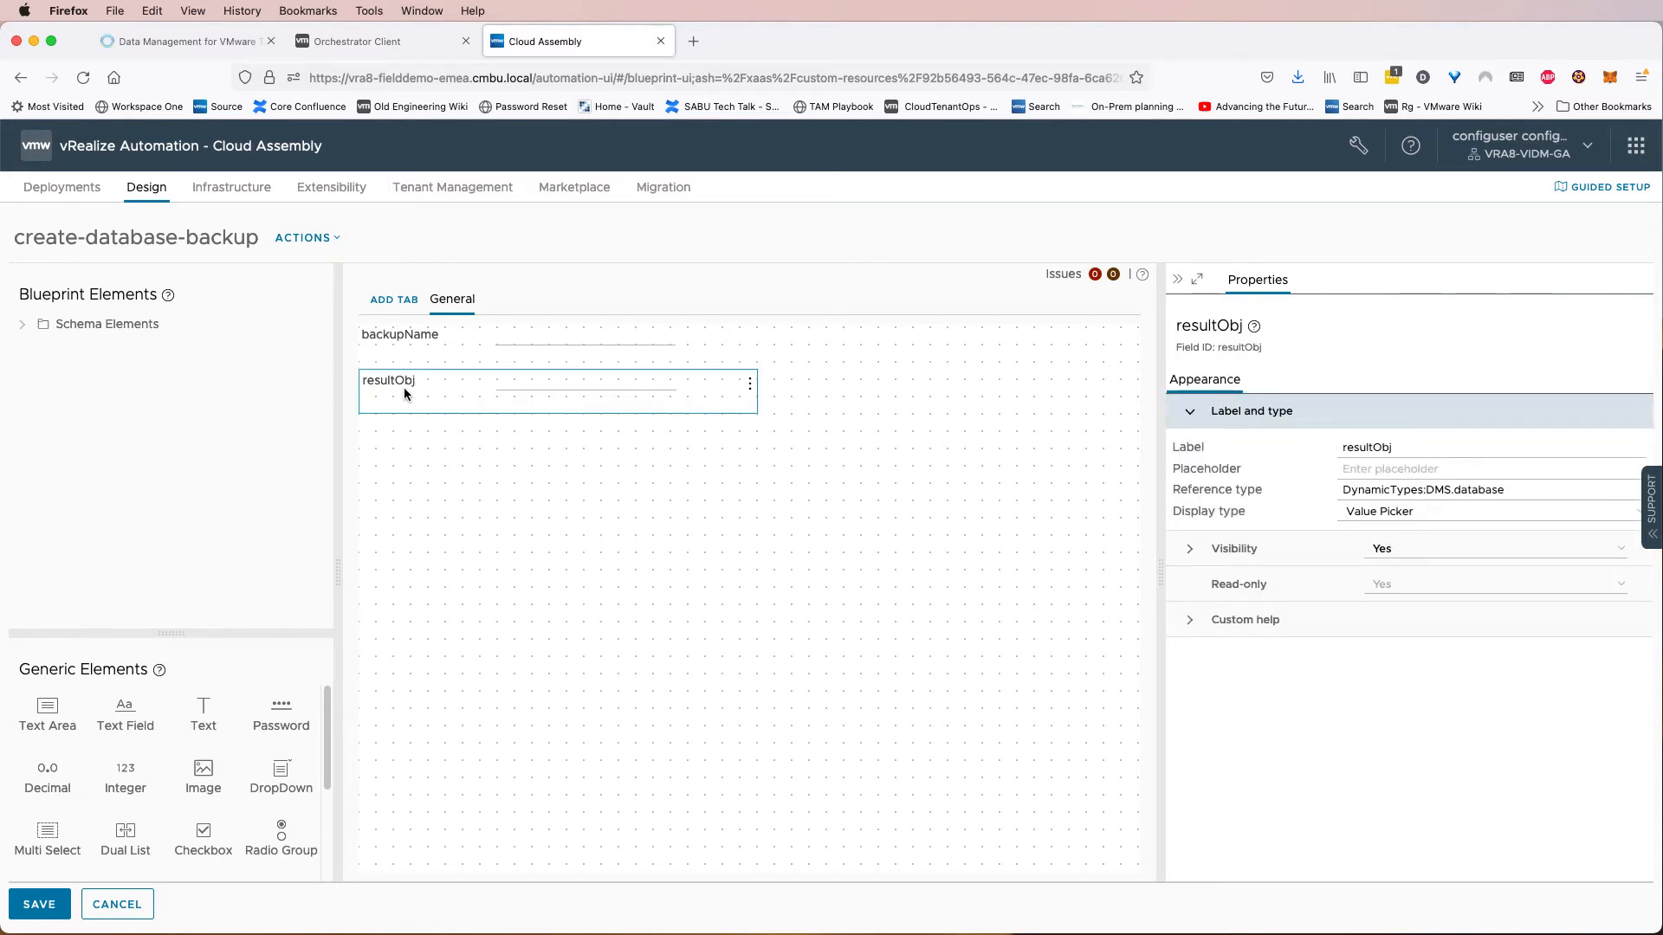
pyautogui.click(1375, 552)
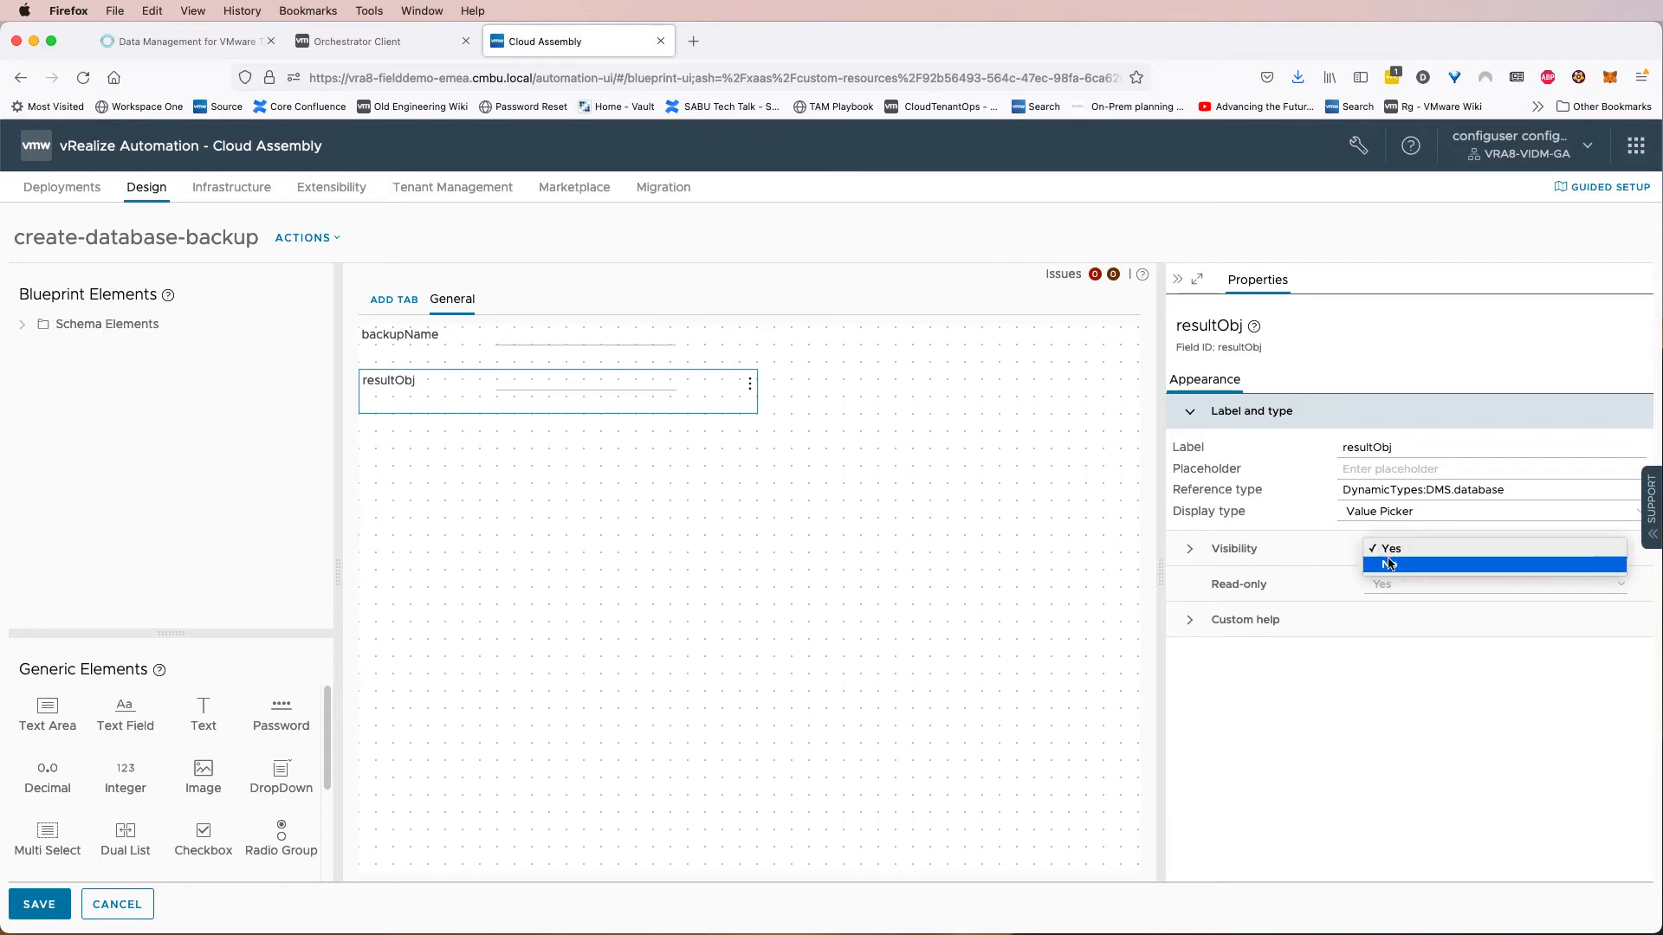
pyautogui.click(1386, 565)
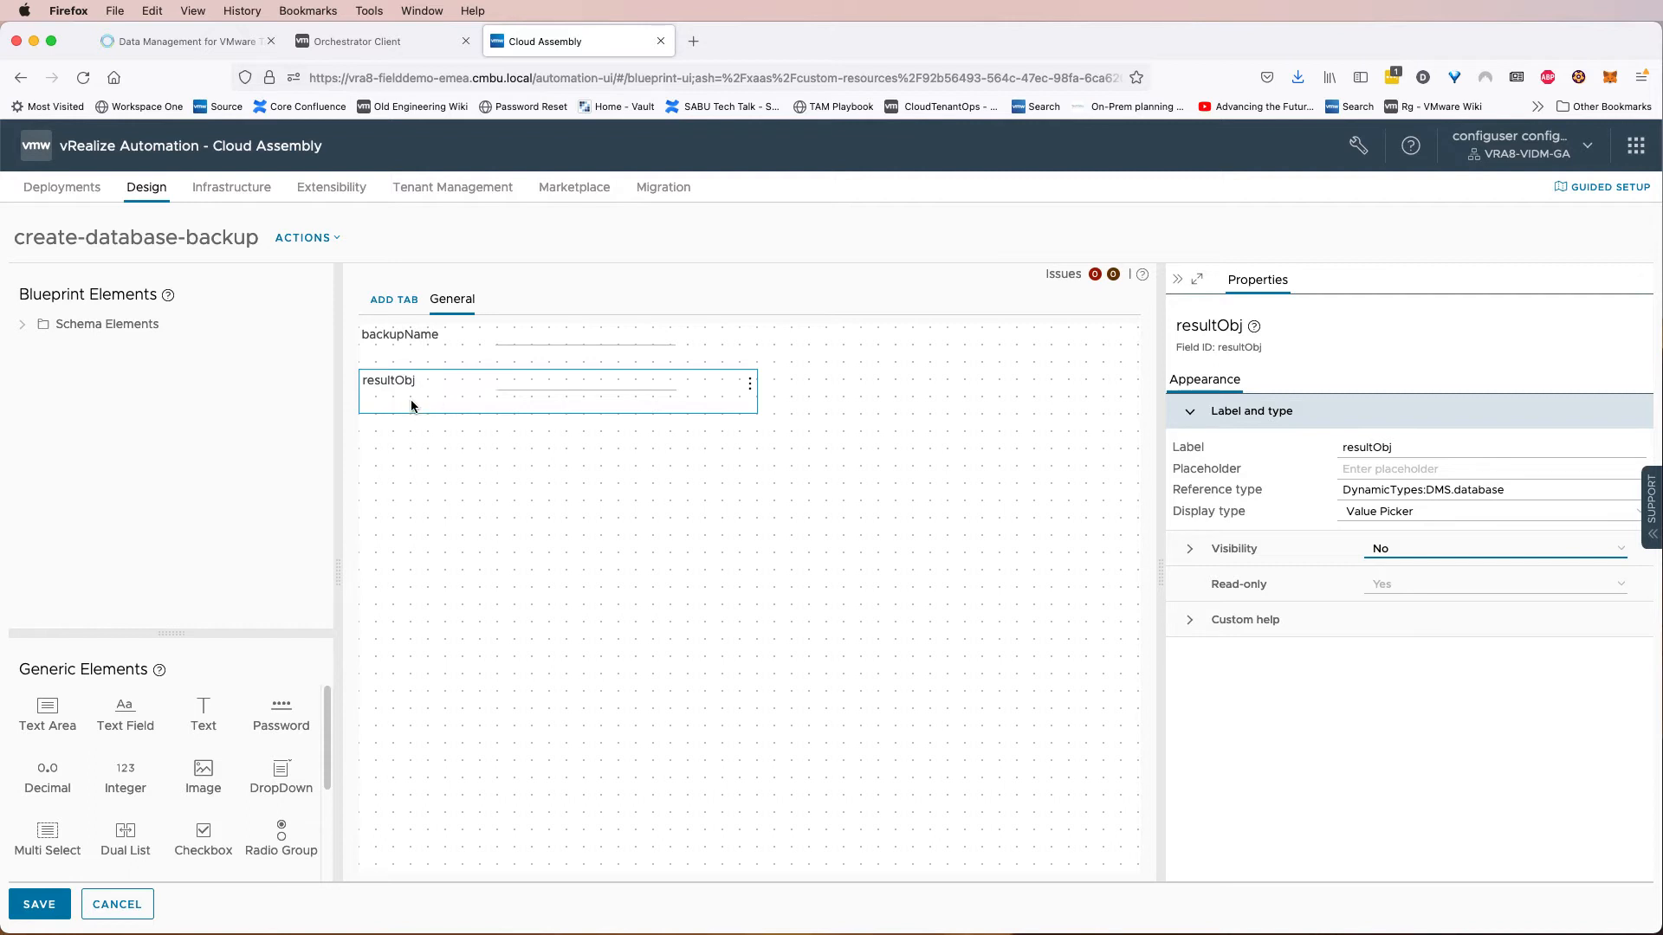
pyautogui.click(444, 350)
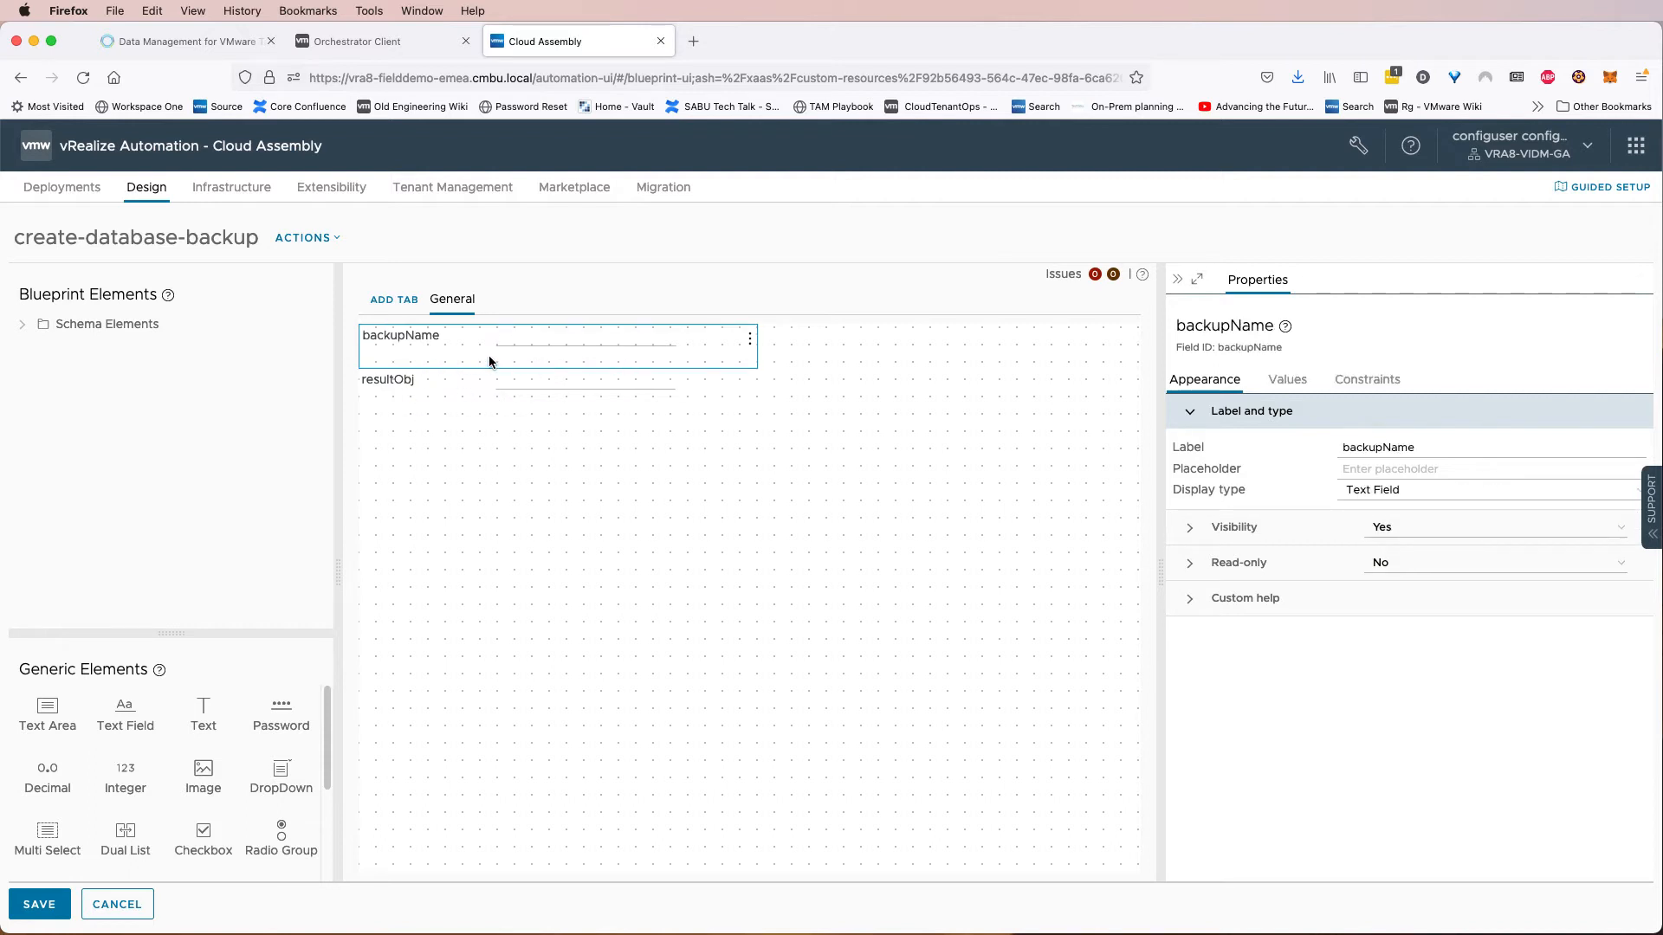
pyautogui.click(39, 904)
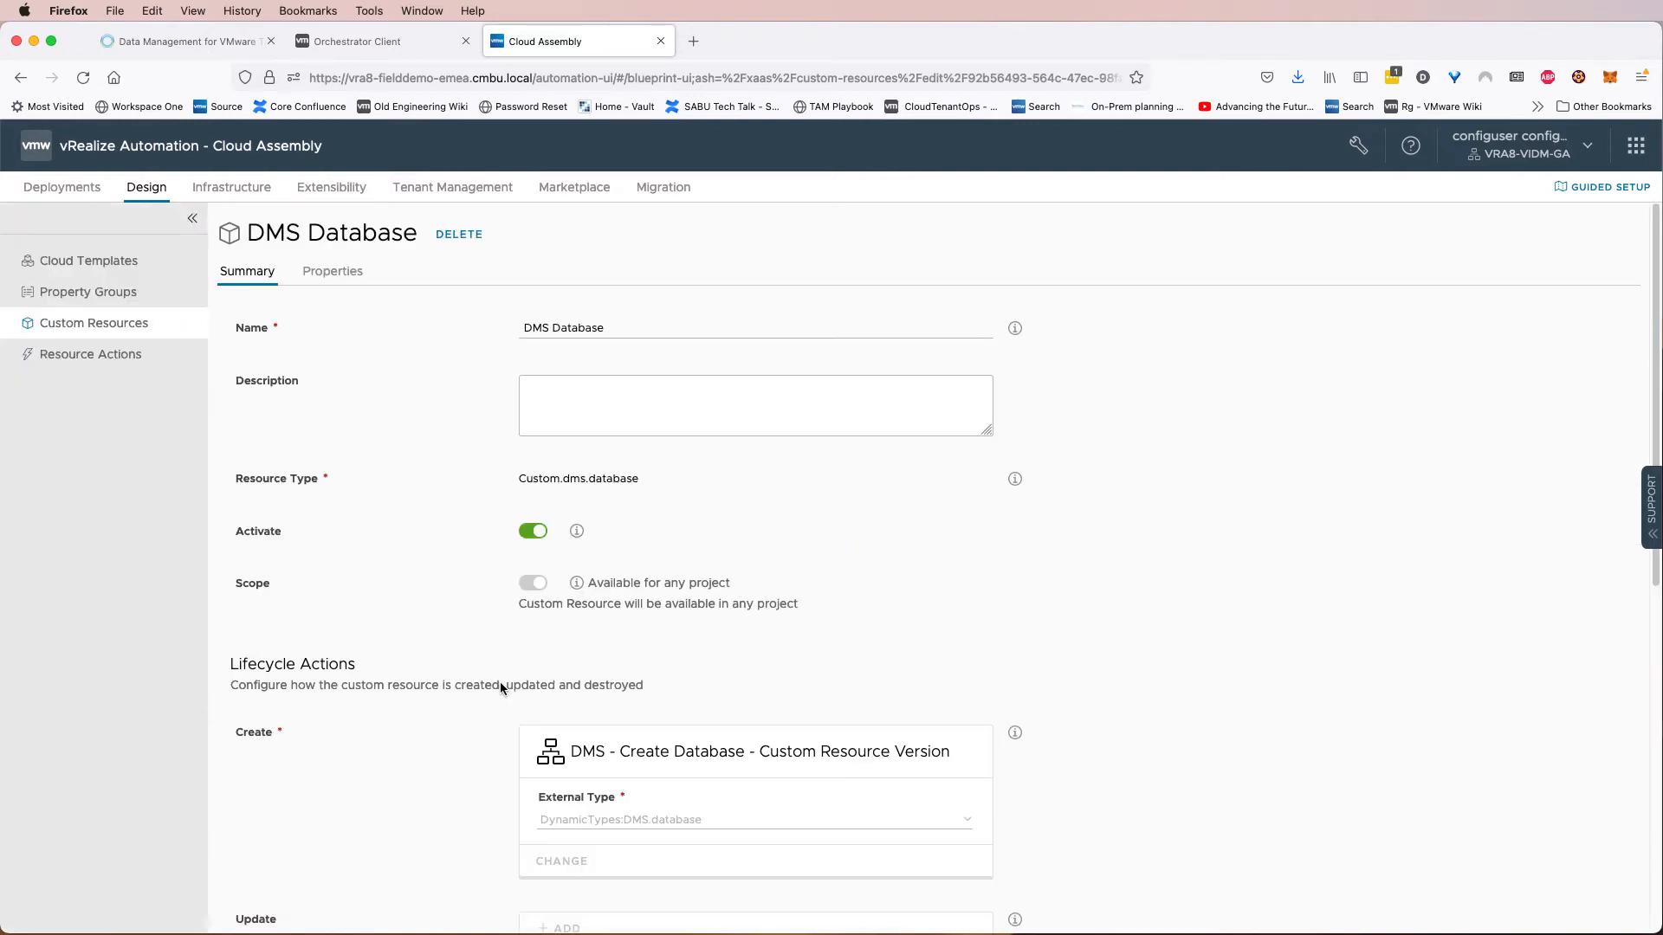
pyautogui.scroll(-7, 500, 685)
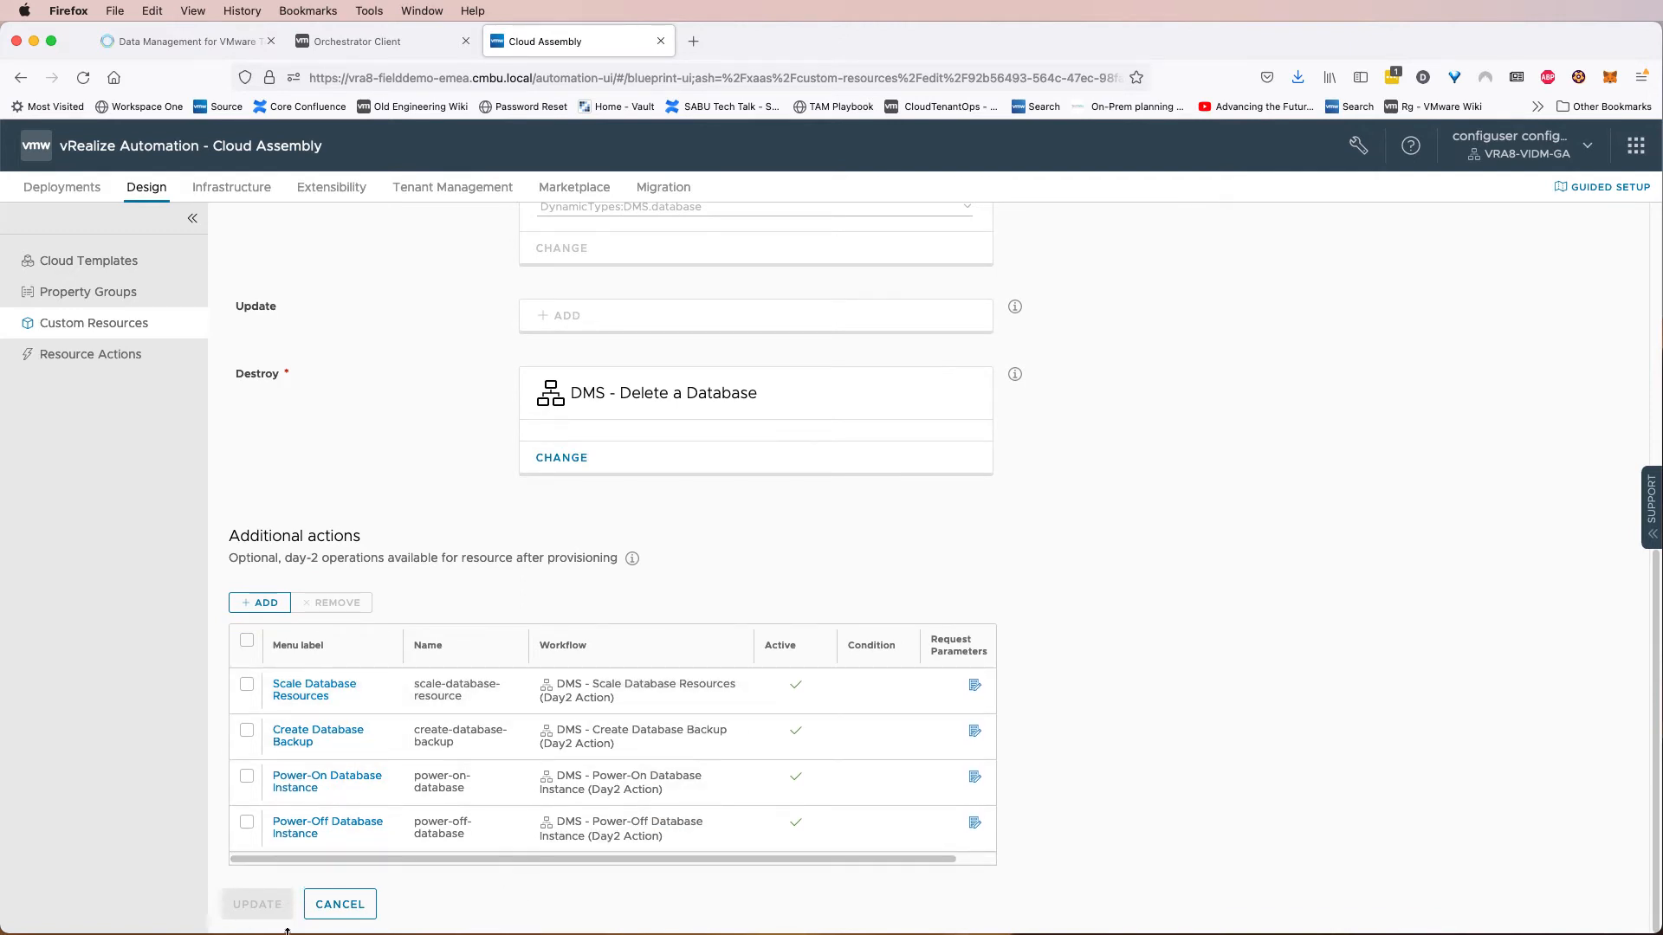
pyautogui.scroll(4, 351, 823)
pyautogui.scroll(4, 346, 821)
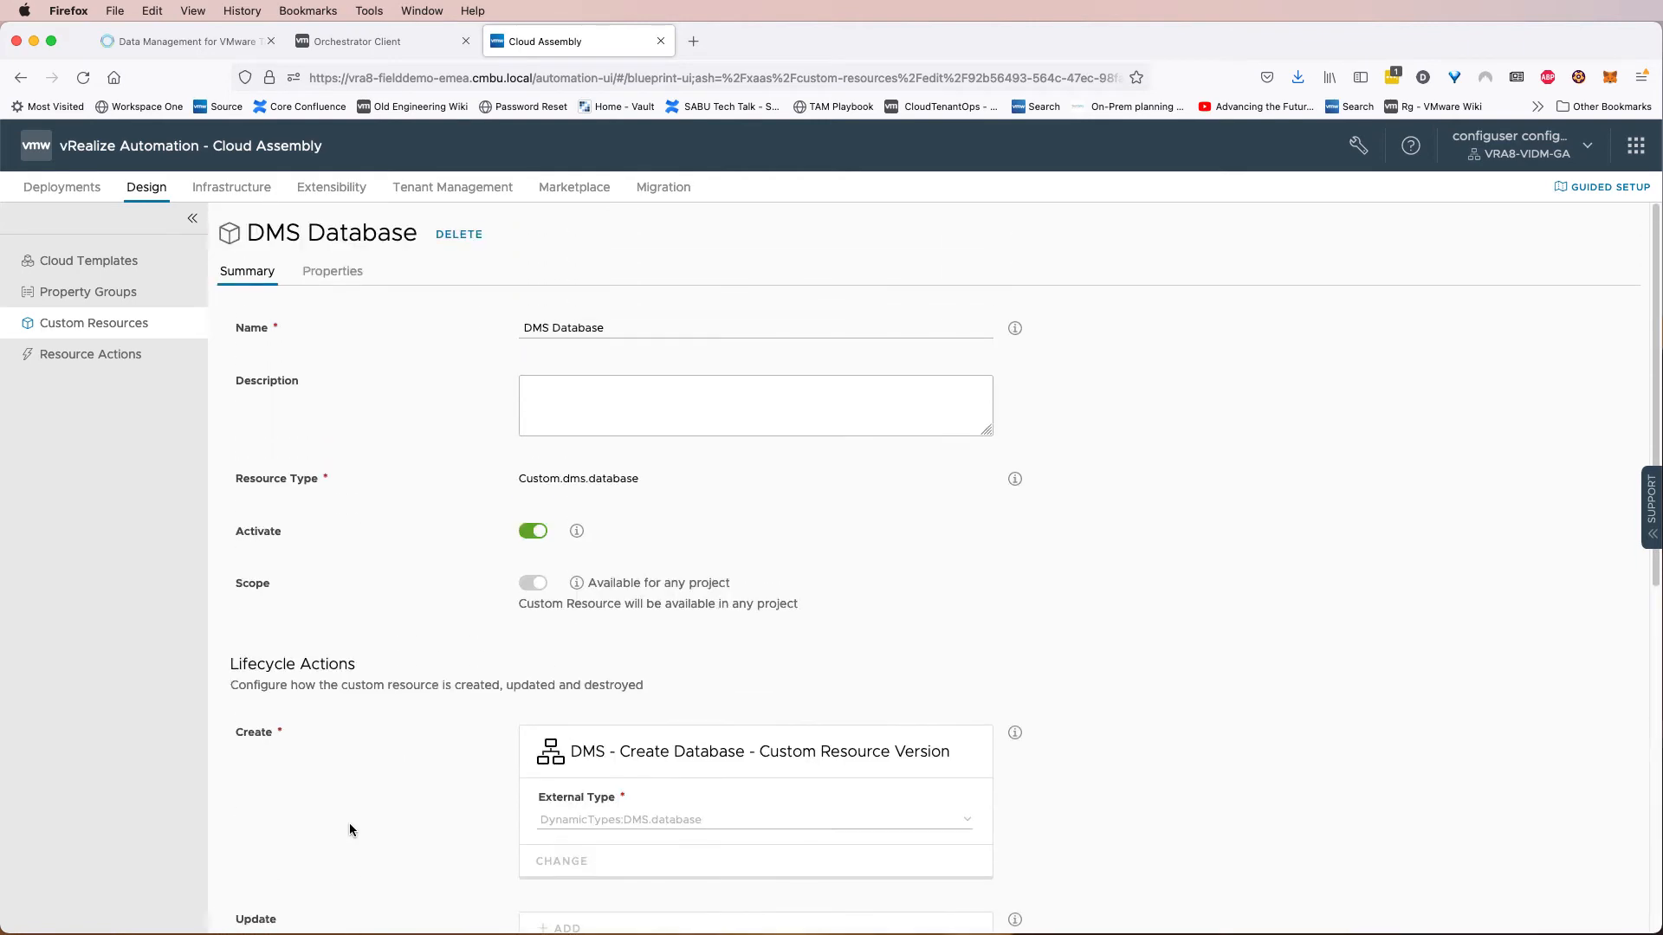
pyautogui.scroll(-8, 476, 674)
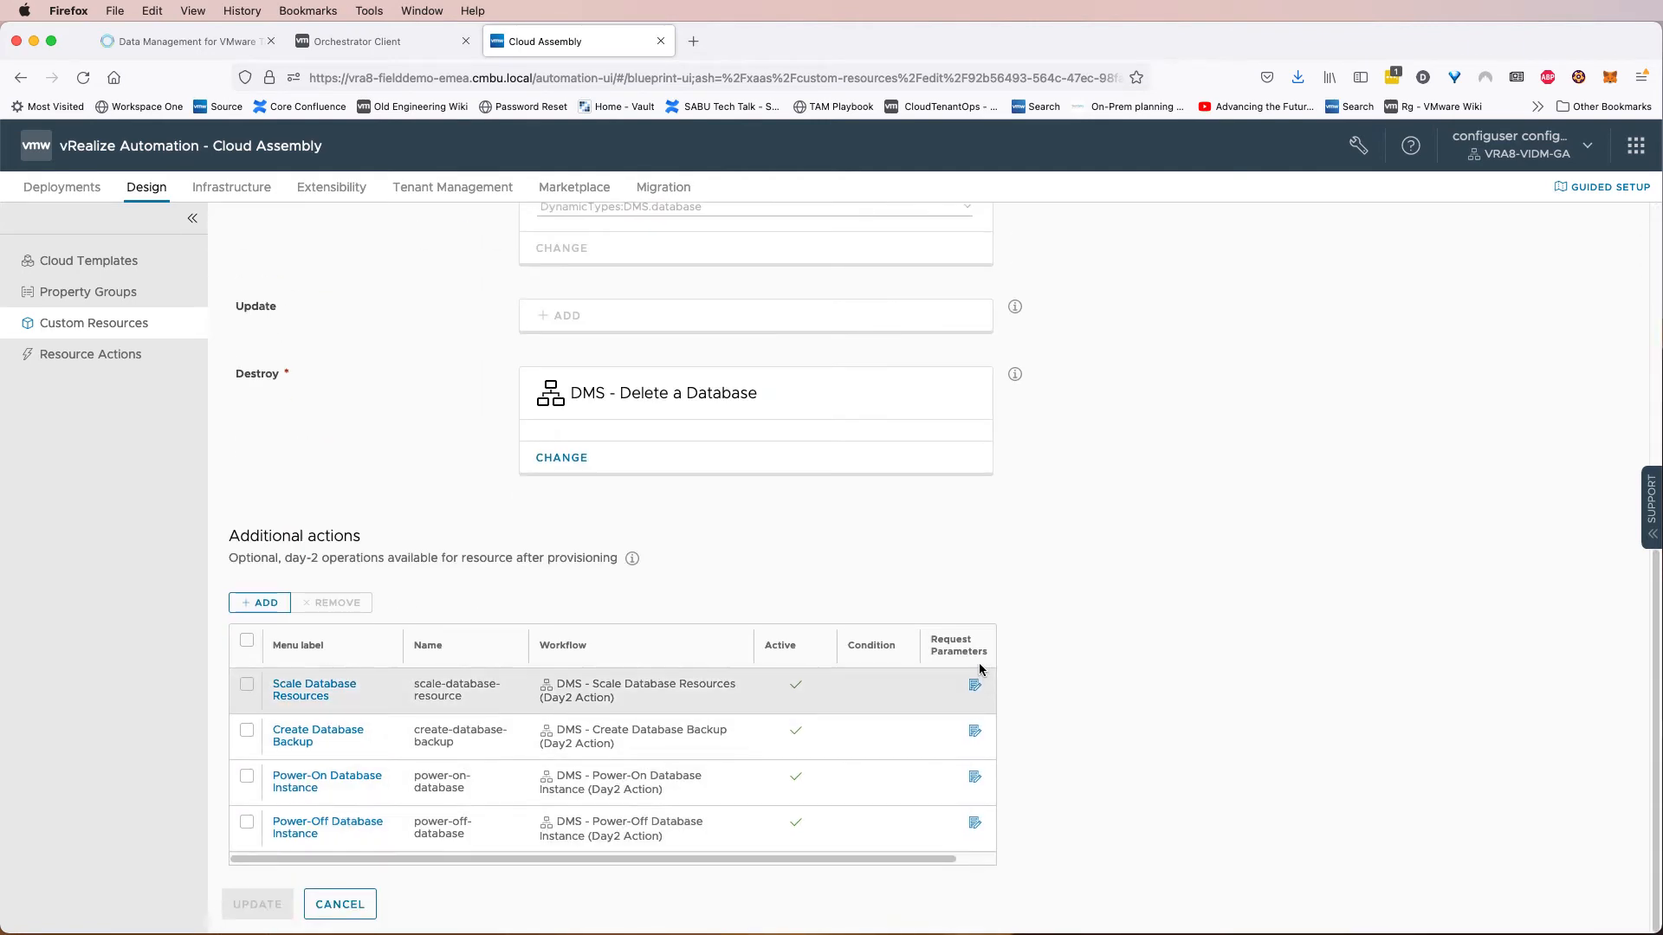
# Review the DMS Database custom resource's property schema before moving on to cloud templates.
pyautogui.scroll(8, 407, 424)
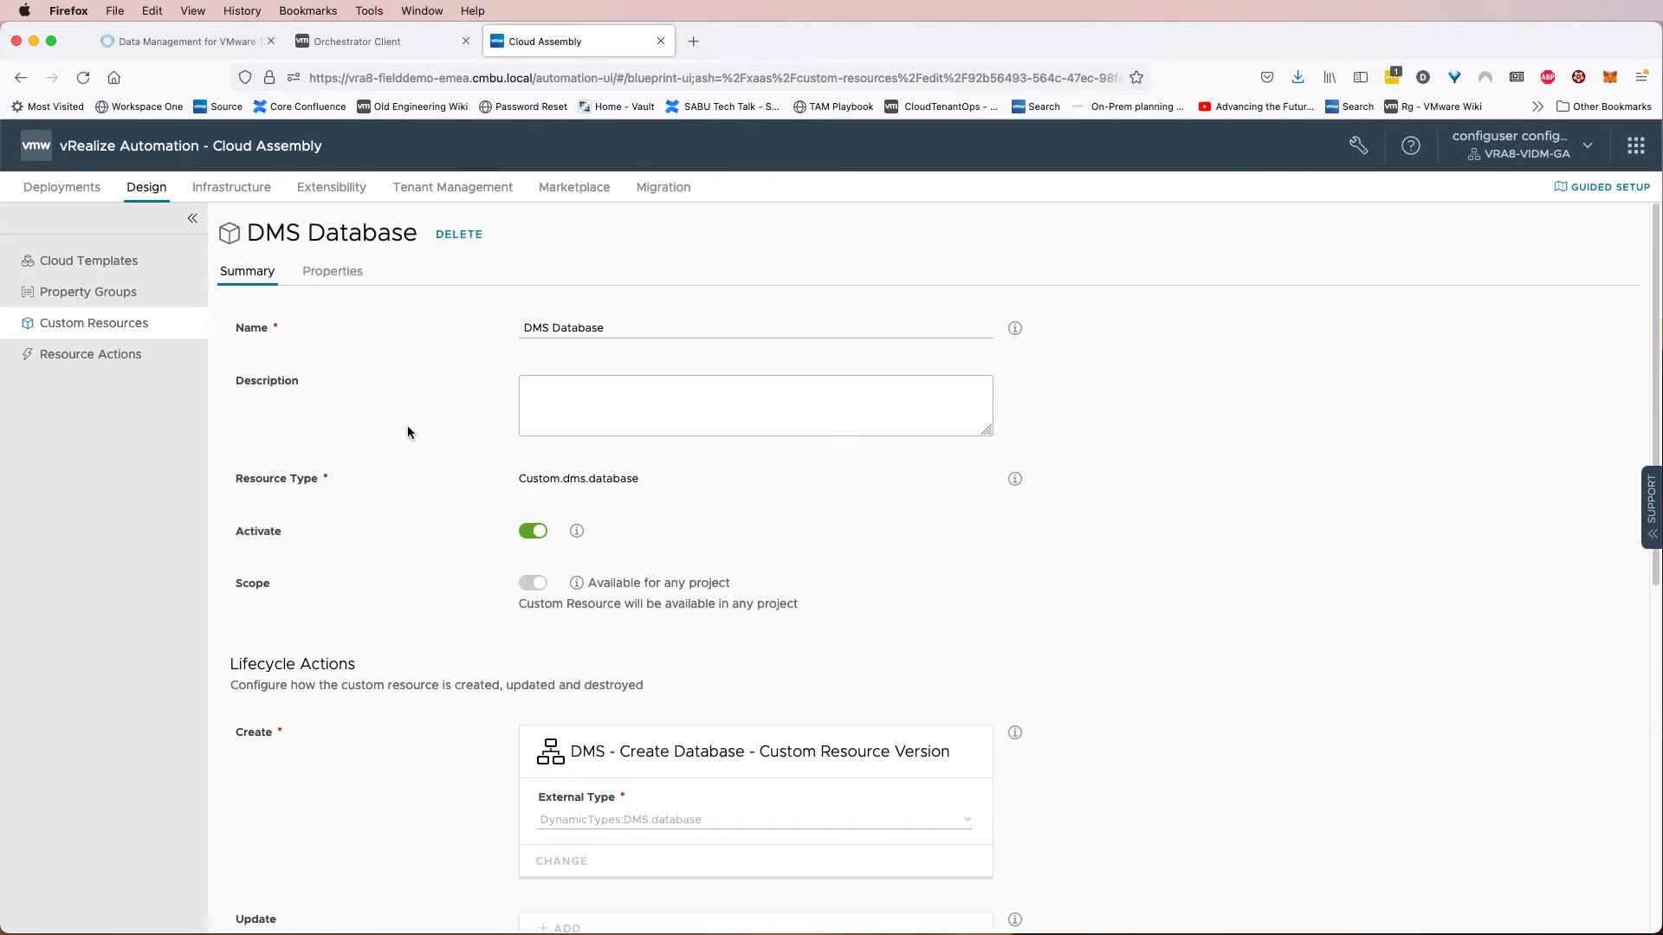
pyautogui.click(341, 275)
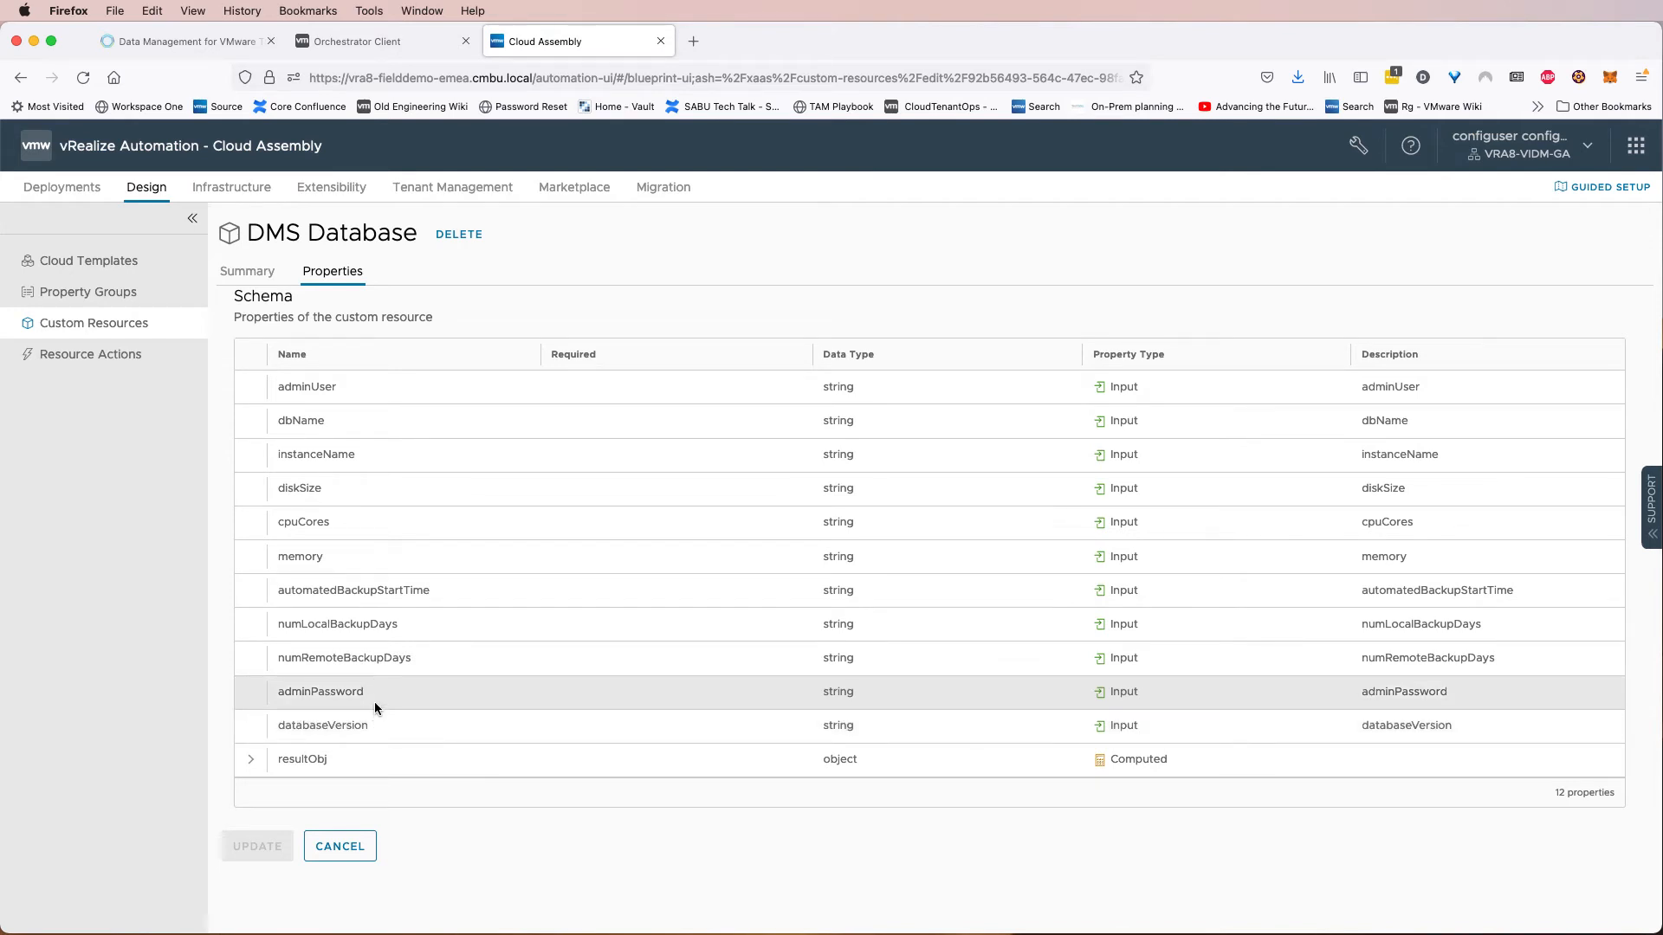
pyautogui.click(143, 262)
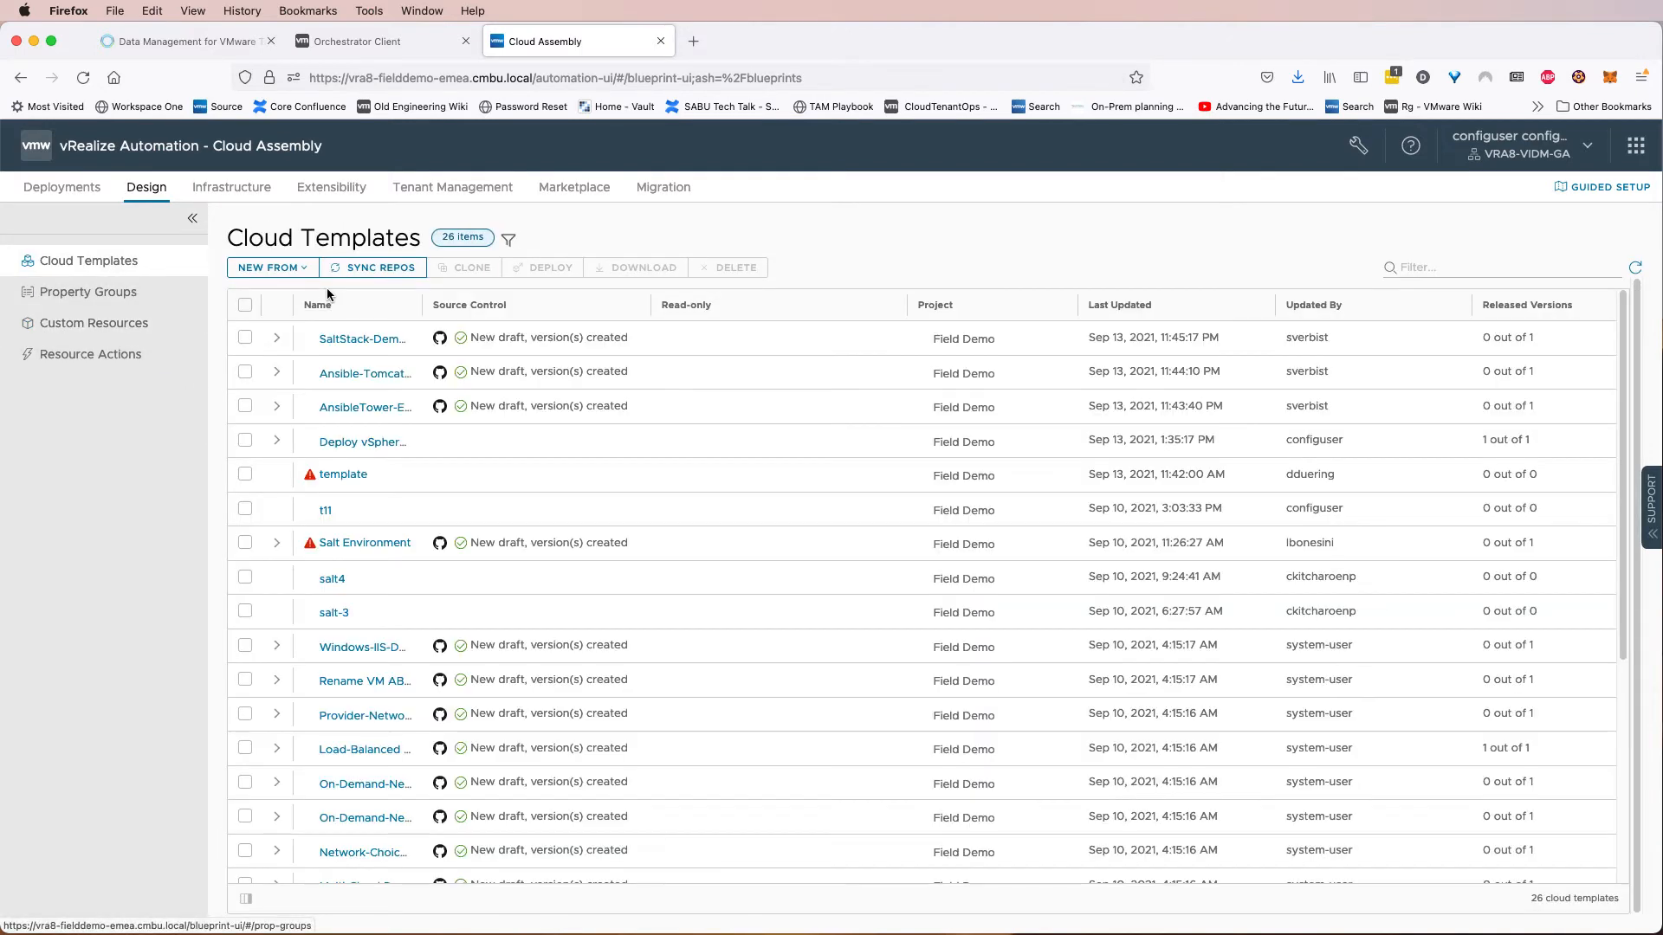
# Create a blank cloud template named Create DMS Database in the Field Demo project.
pyautogui.click(295, 267)
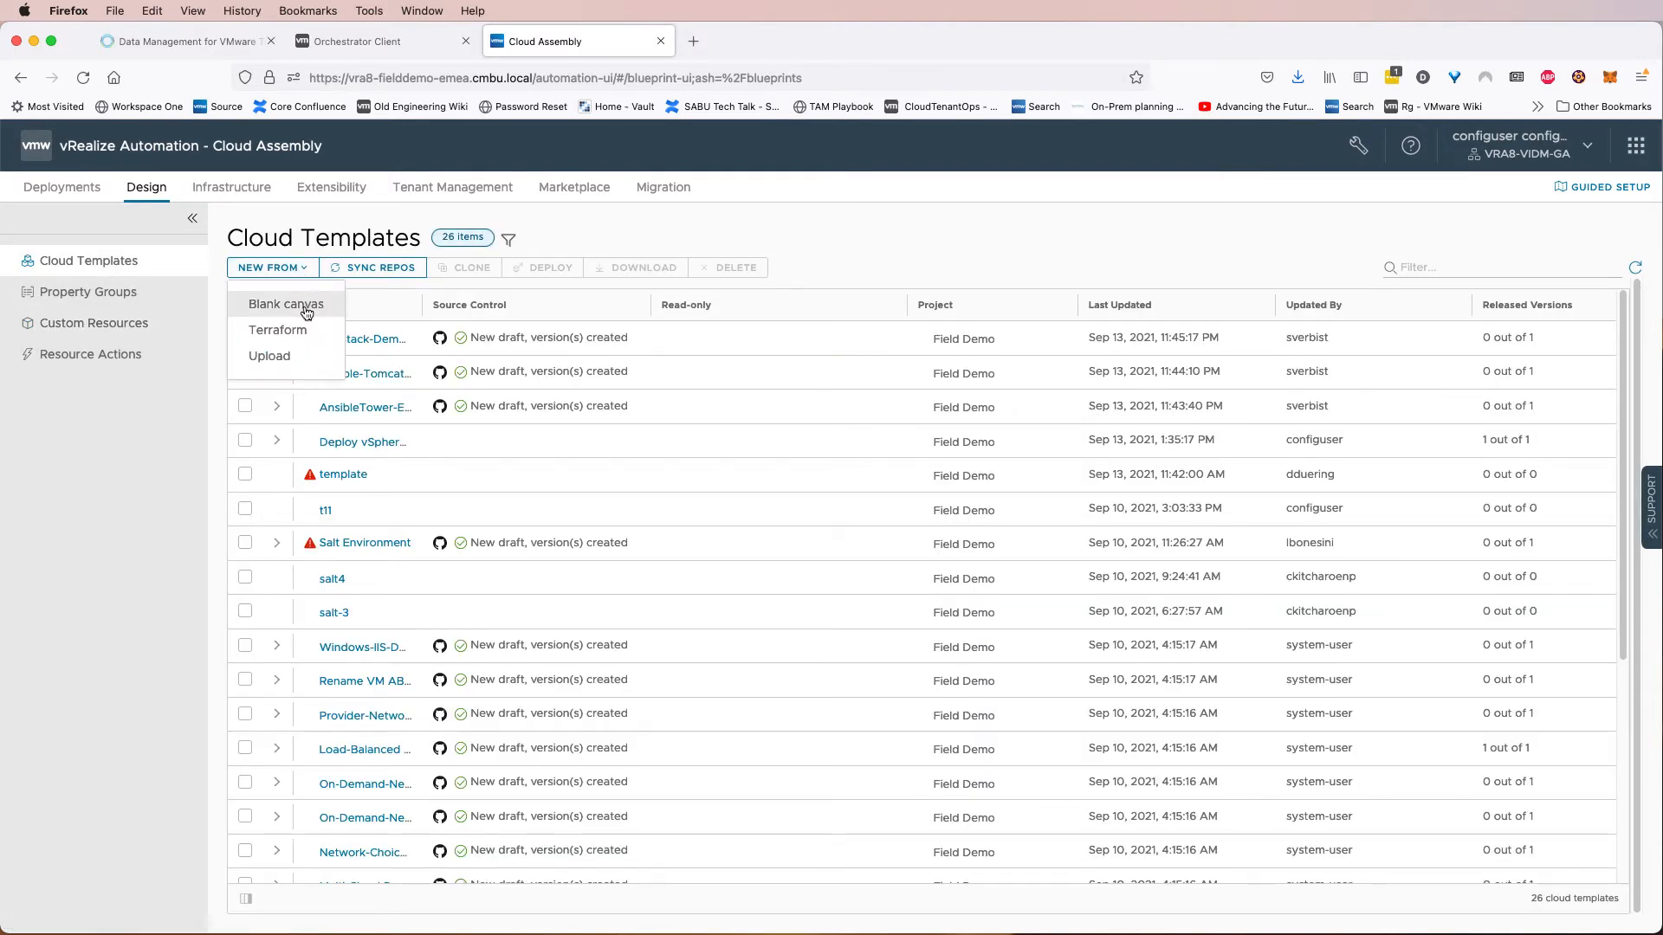
pyautogui.click(305, 307)
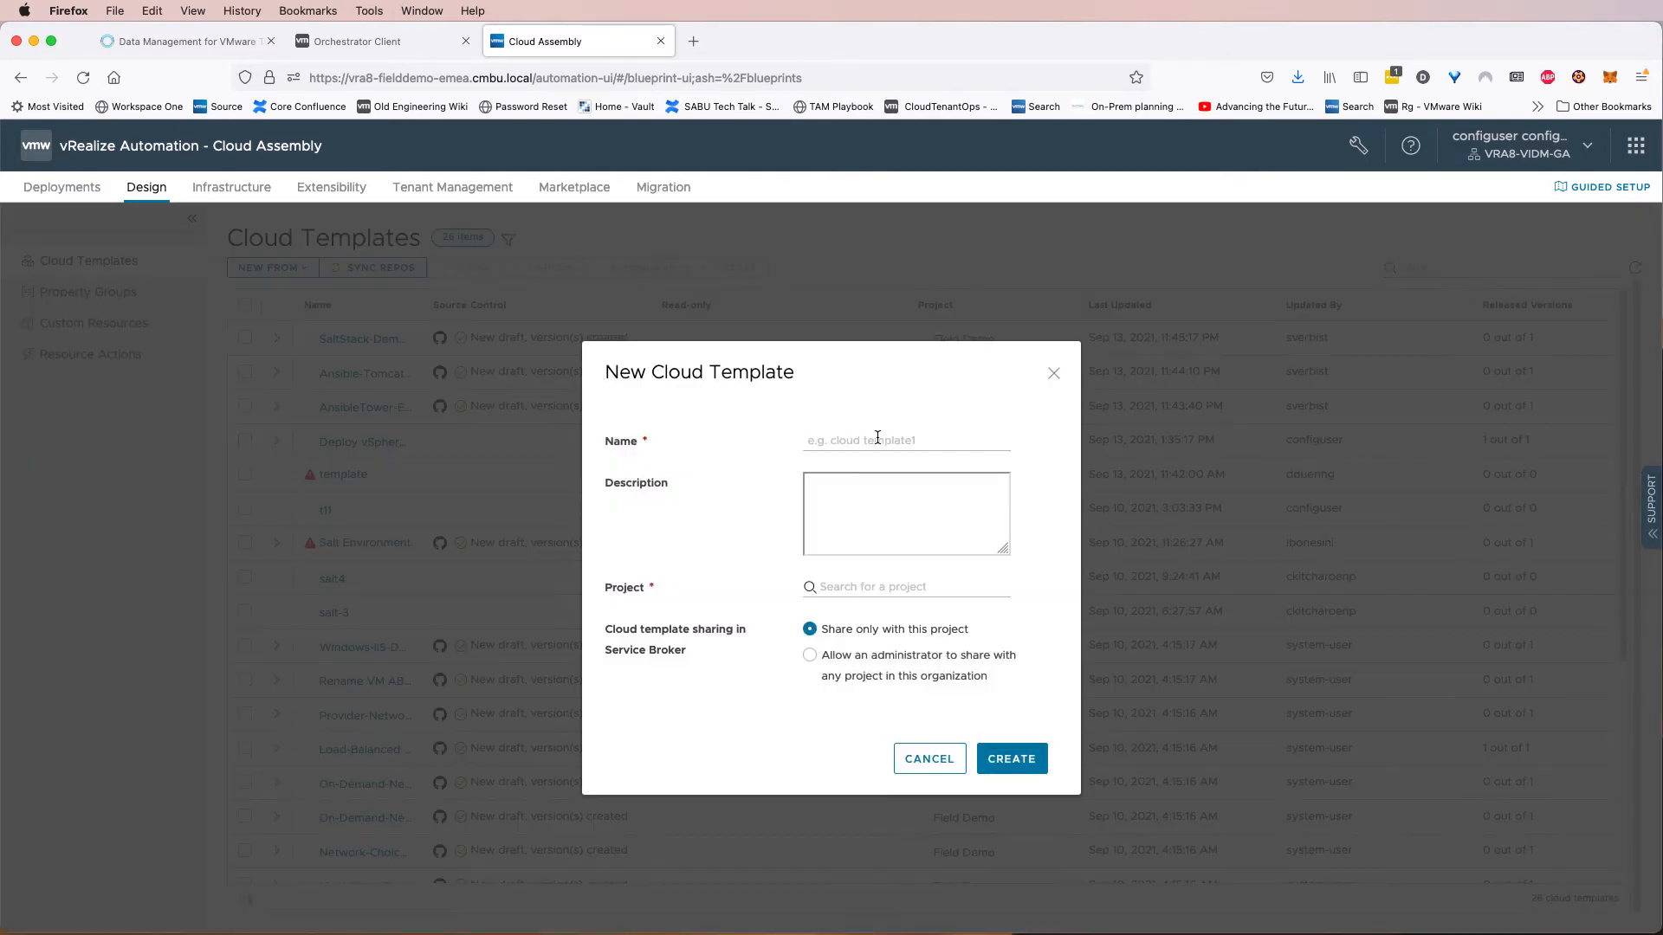
pyautogui.click(876, 437)
pyautogui.write('XCr')
pyautogui.write('reate DMS Database')
pyautogui.click(873, 589)
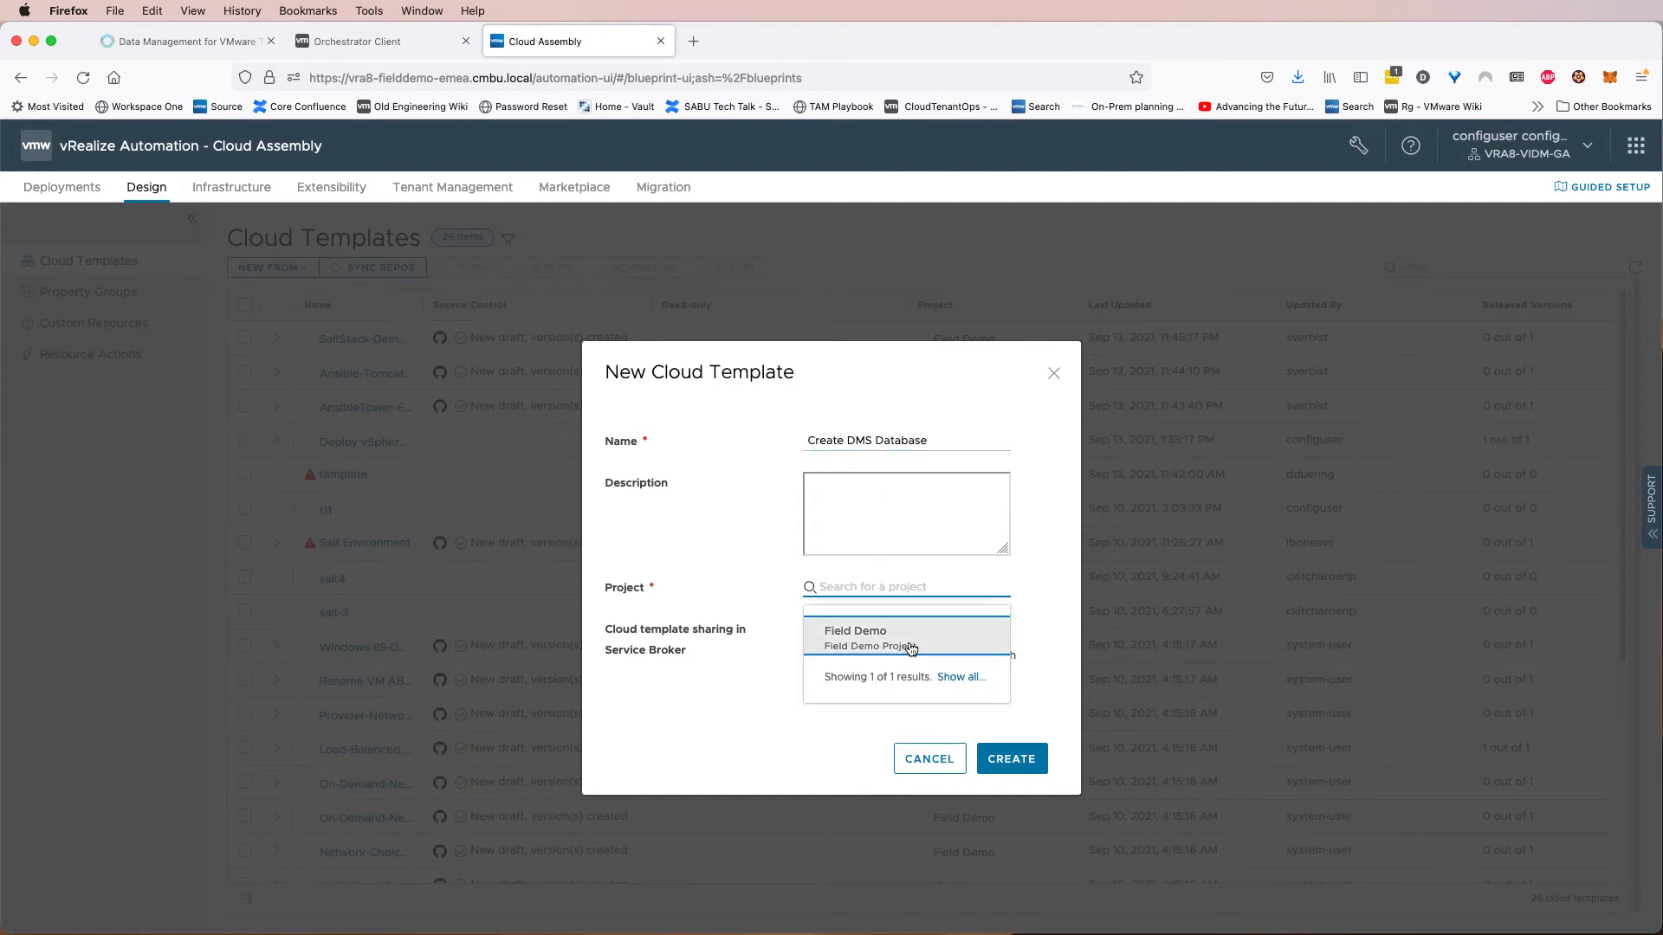
pyautogui.click(866, 632)
pyautogui.click(1018, 760)
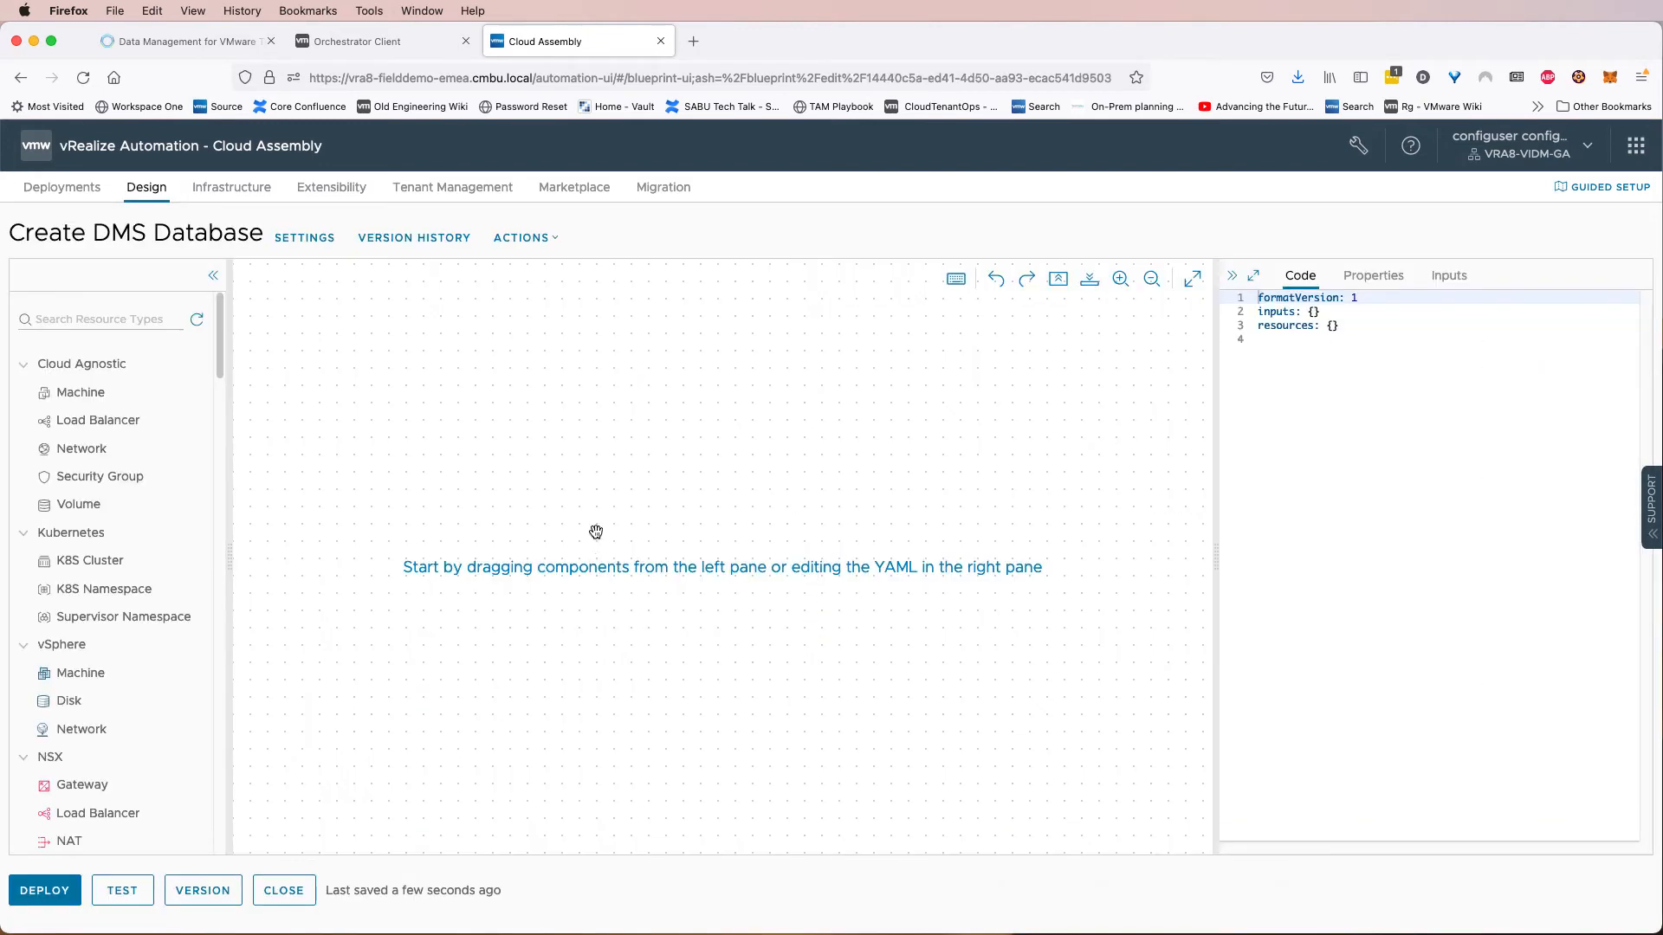
# Add a DMS Database custom resource to the template canvas and inspect its available properties.
pyautogui.scroll(-20, 199, 511)
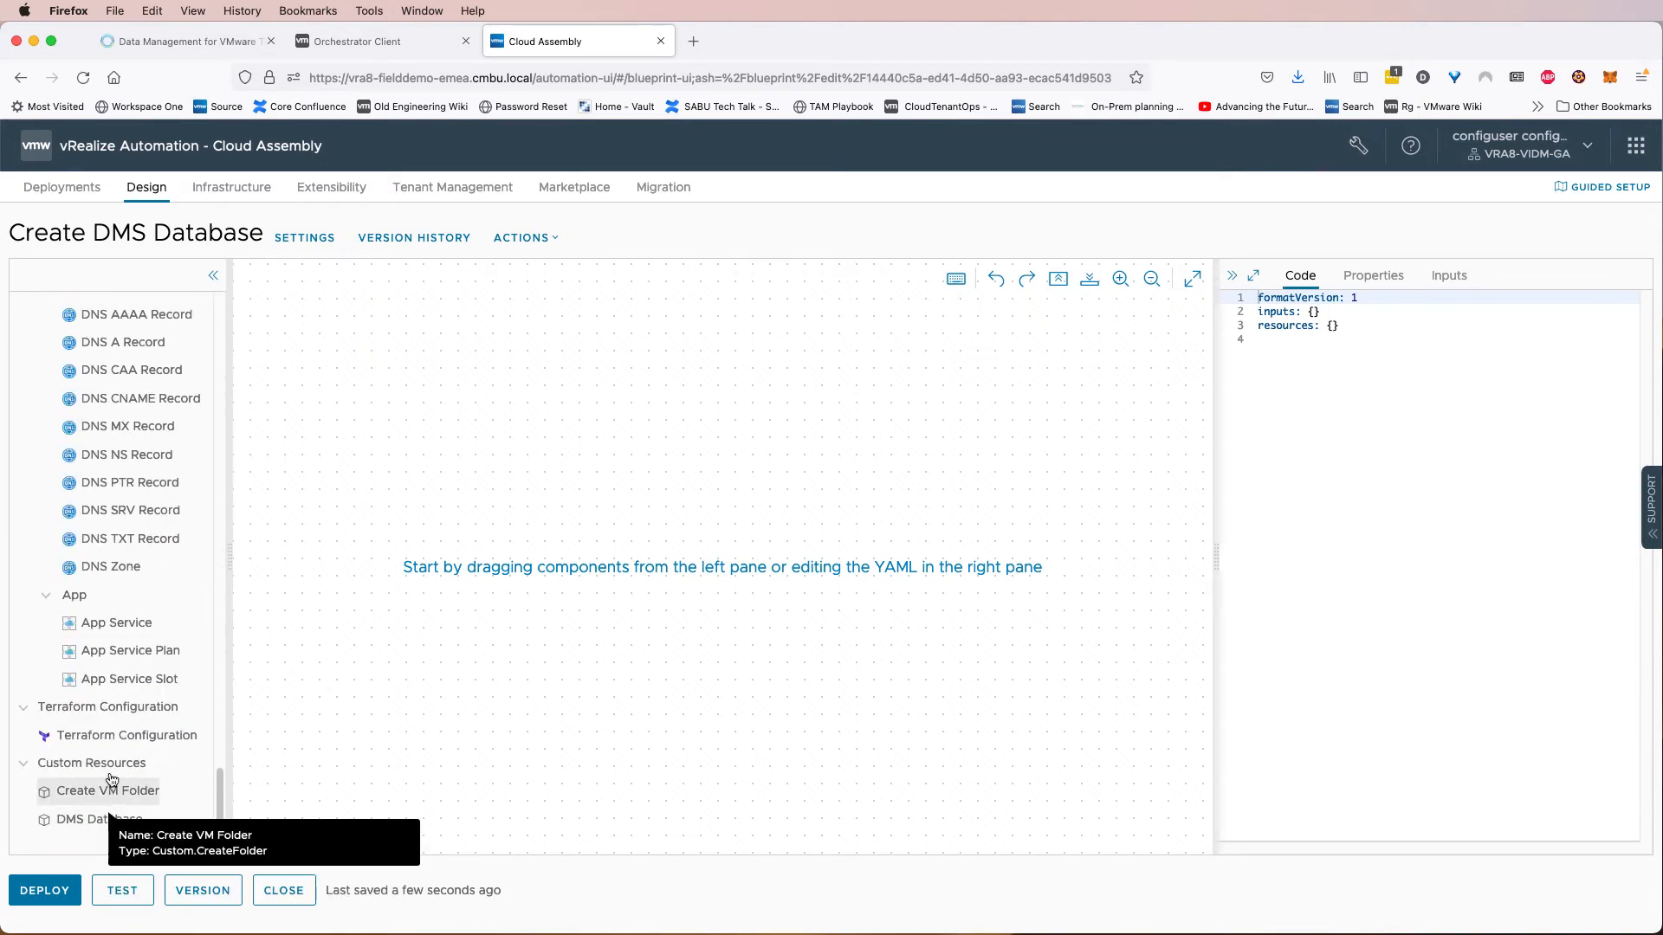
pyautogui.moveTo(106, 823); pyautogui.dragTo(673, 559)
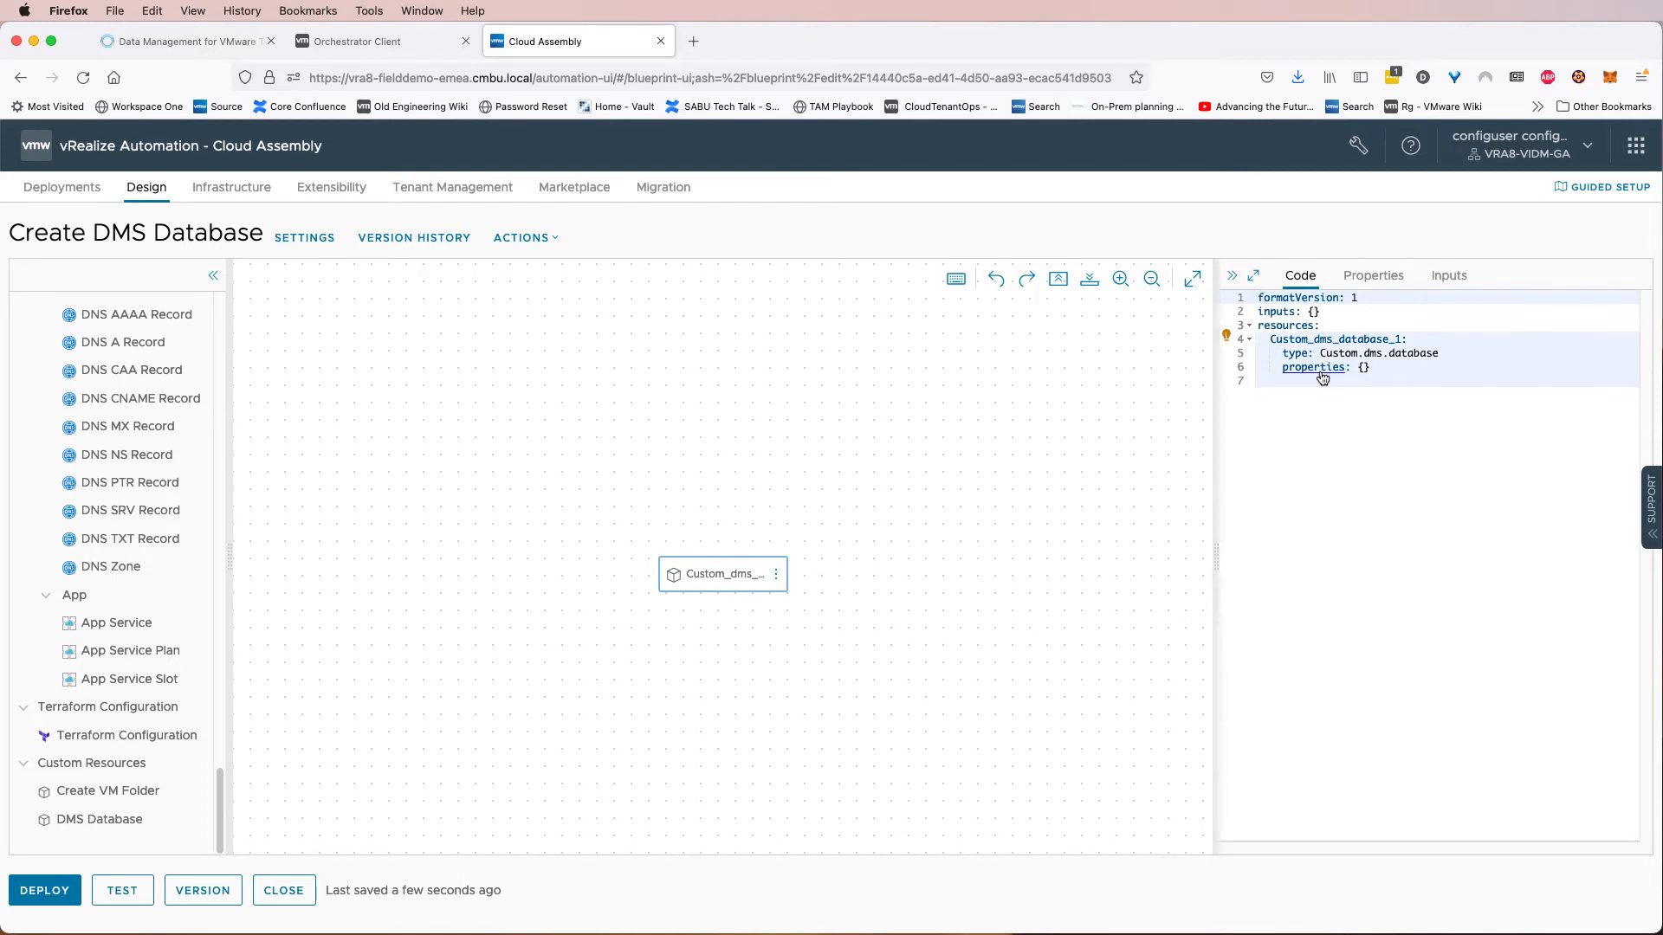
pyautogui.moveTo(1320, 378)
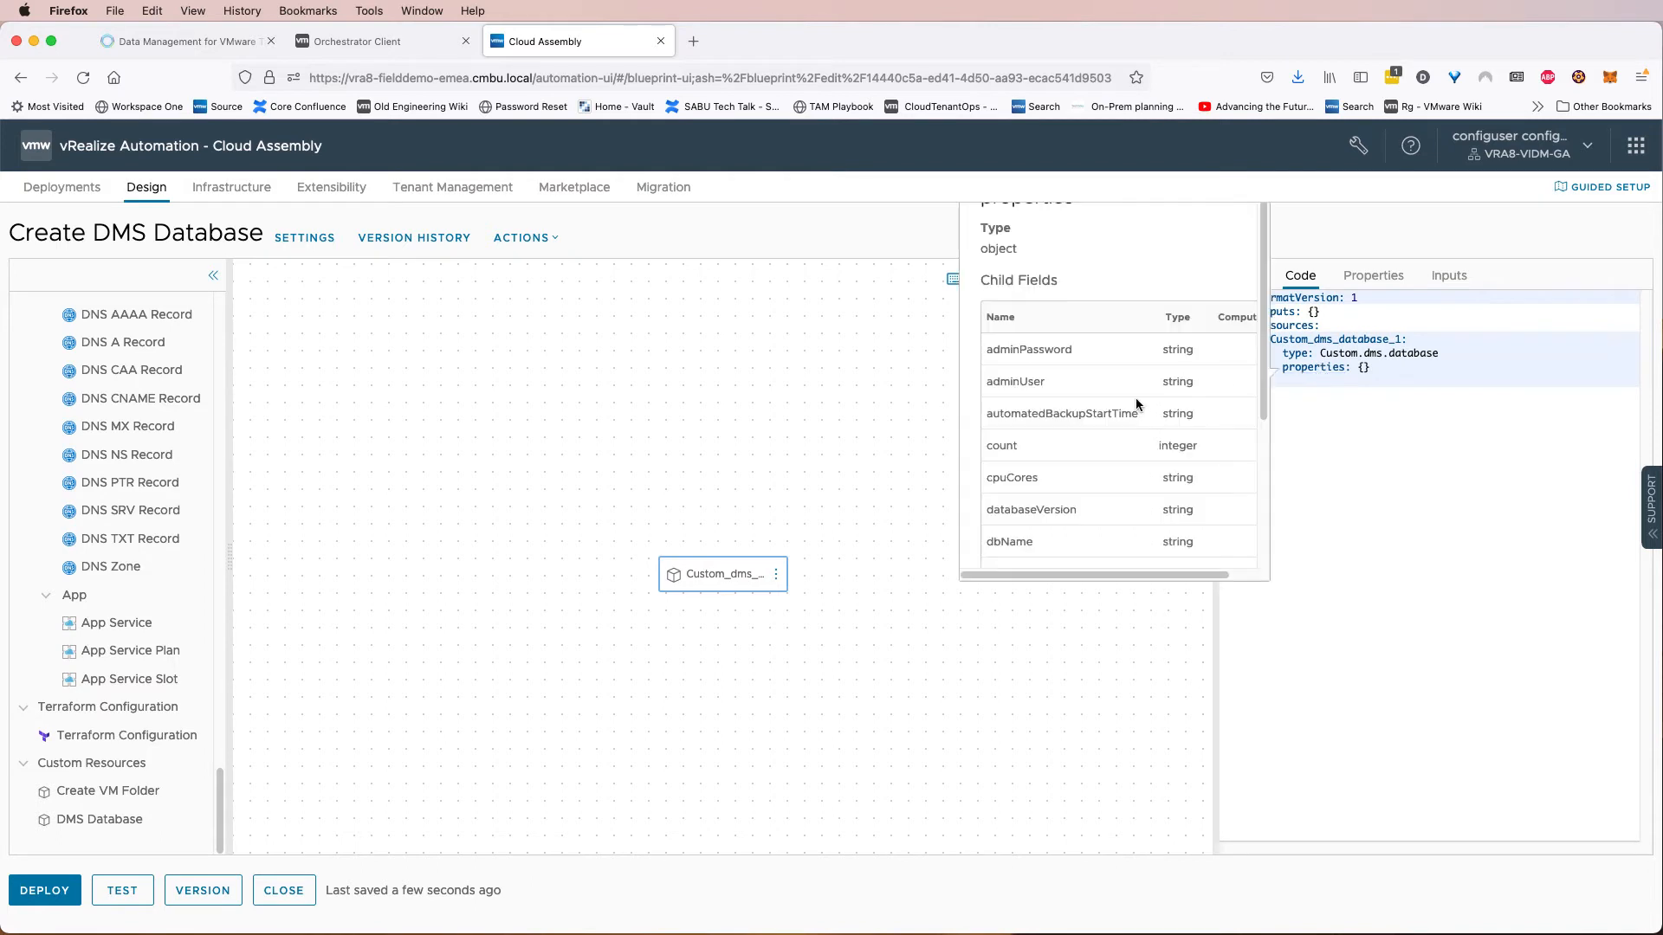
pyautogui.scroll(-5, 1120, 413)
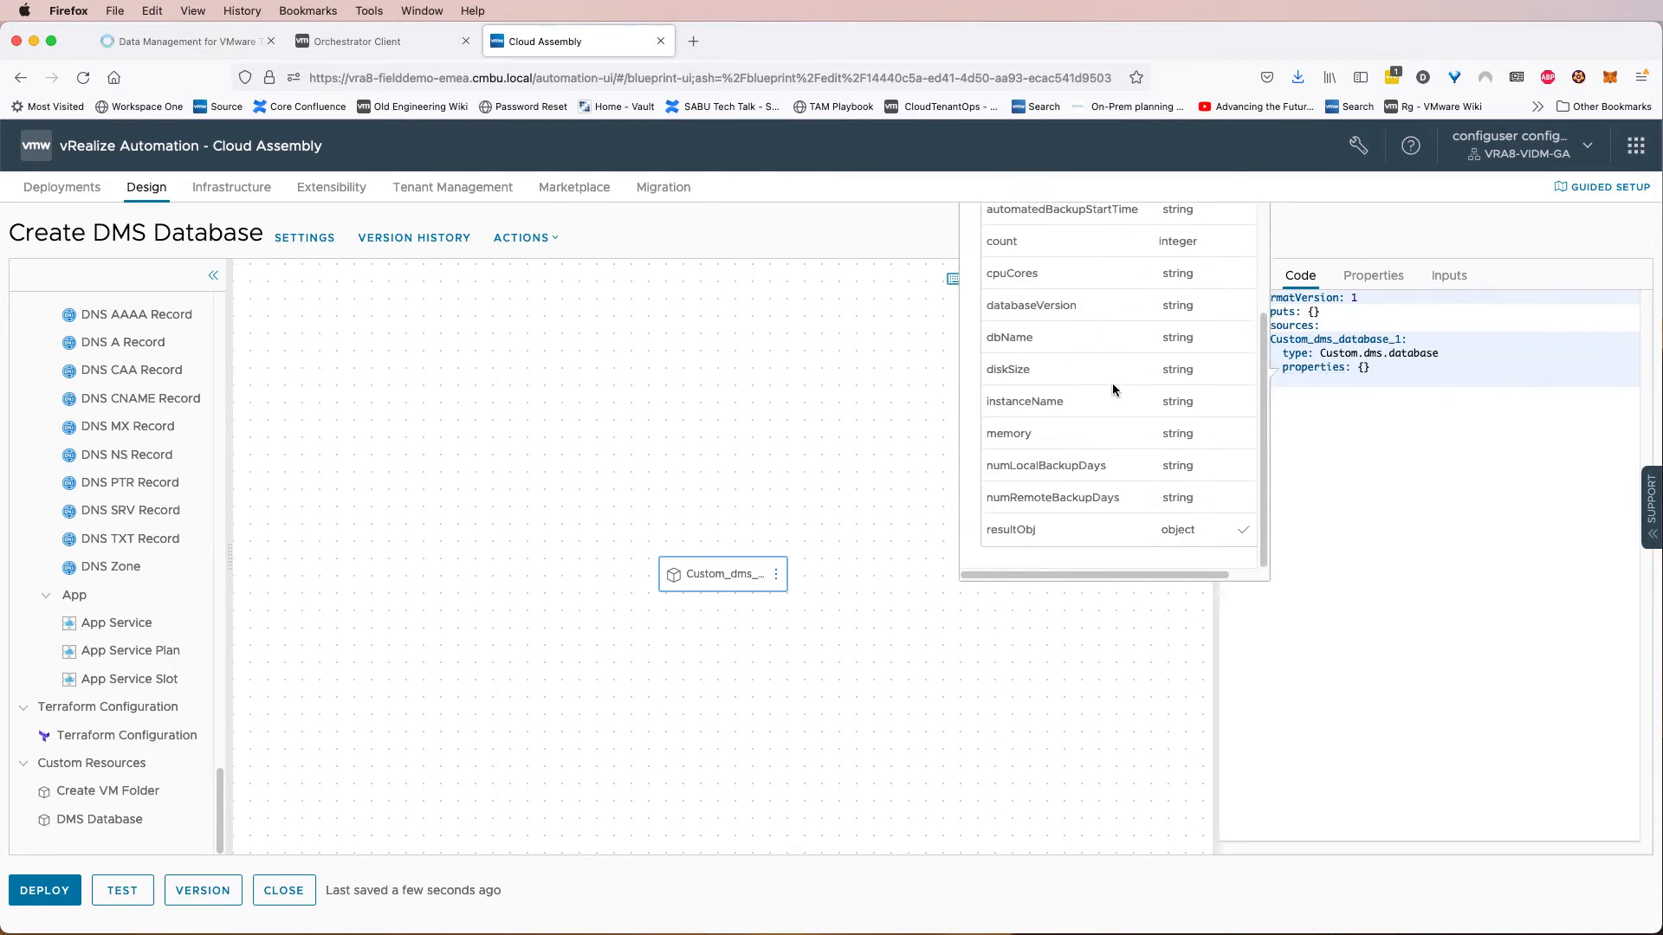
pyautogui.scroll(1, 1115, 397)
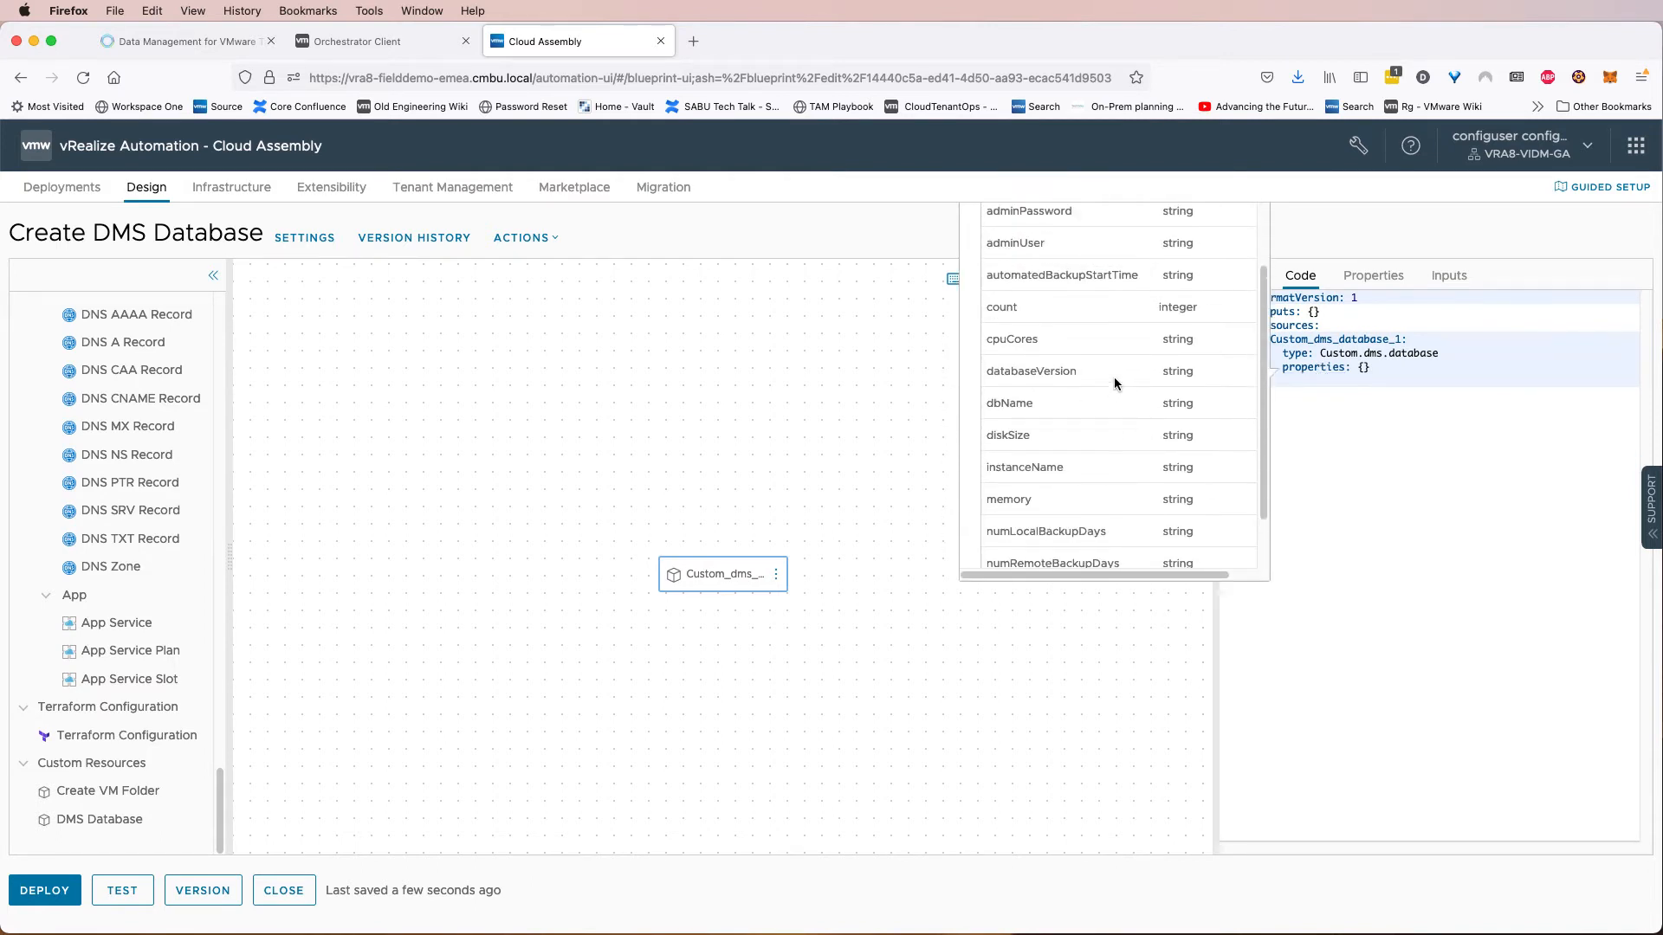
pyautogui.scroll(3, 1115, 383)
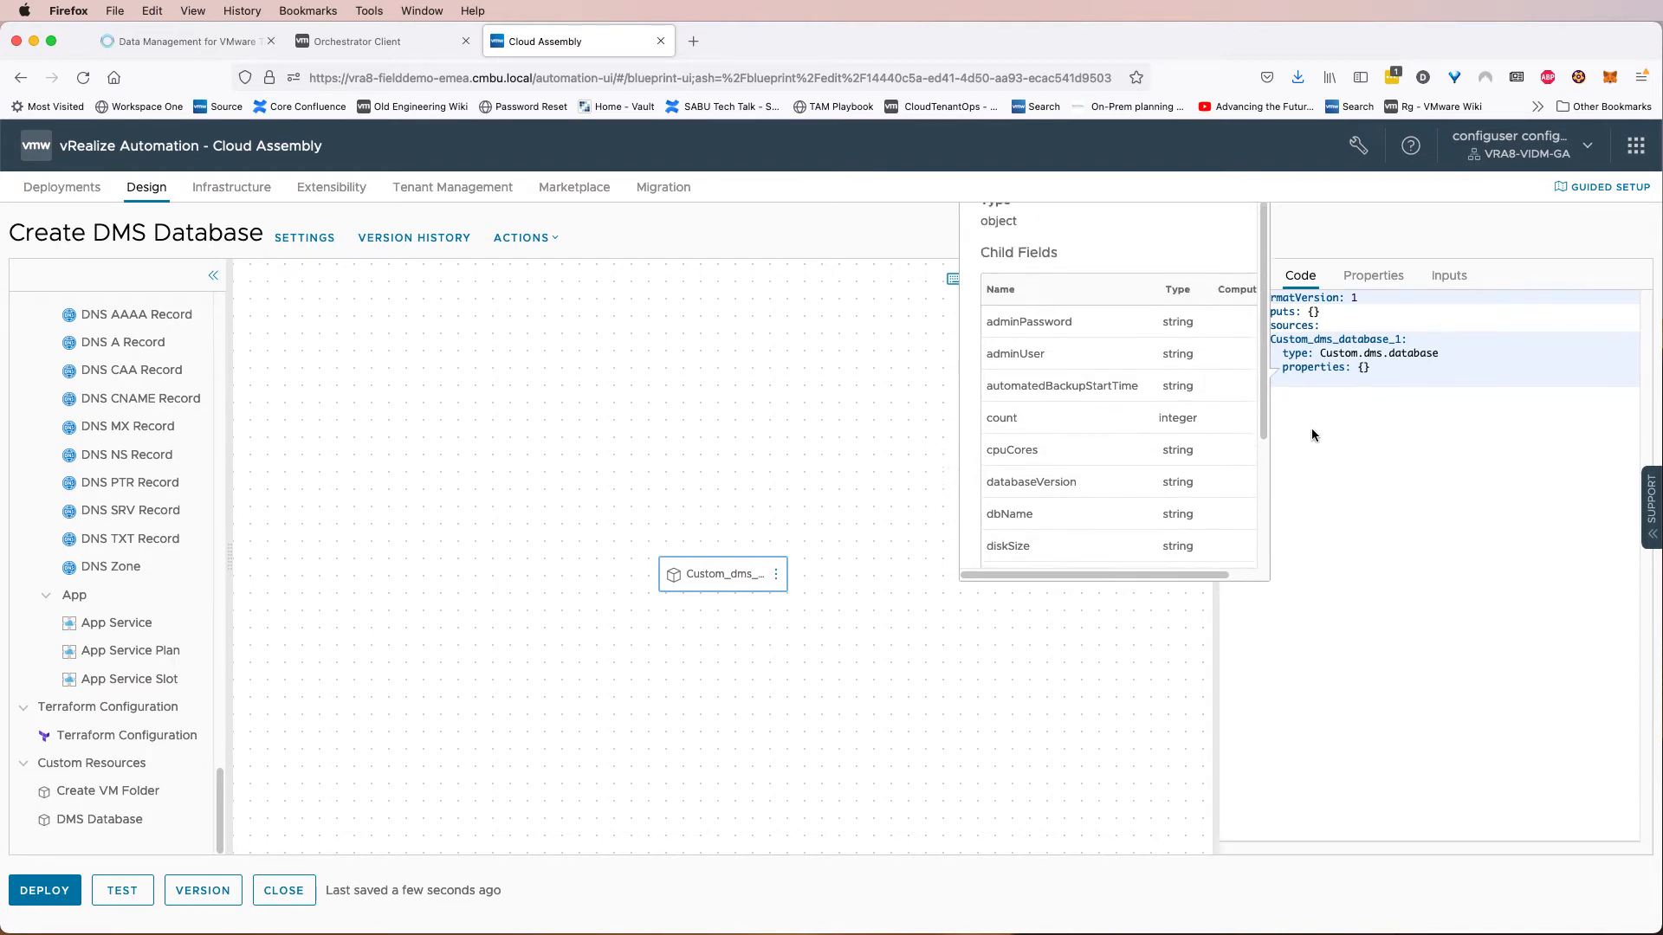
pyautogui.click(1429, 447)
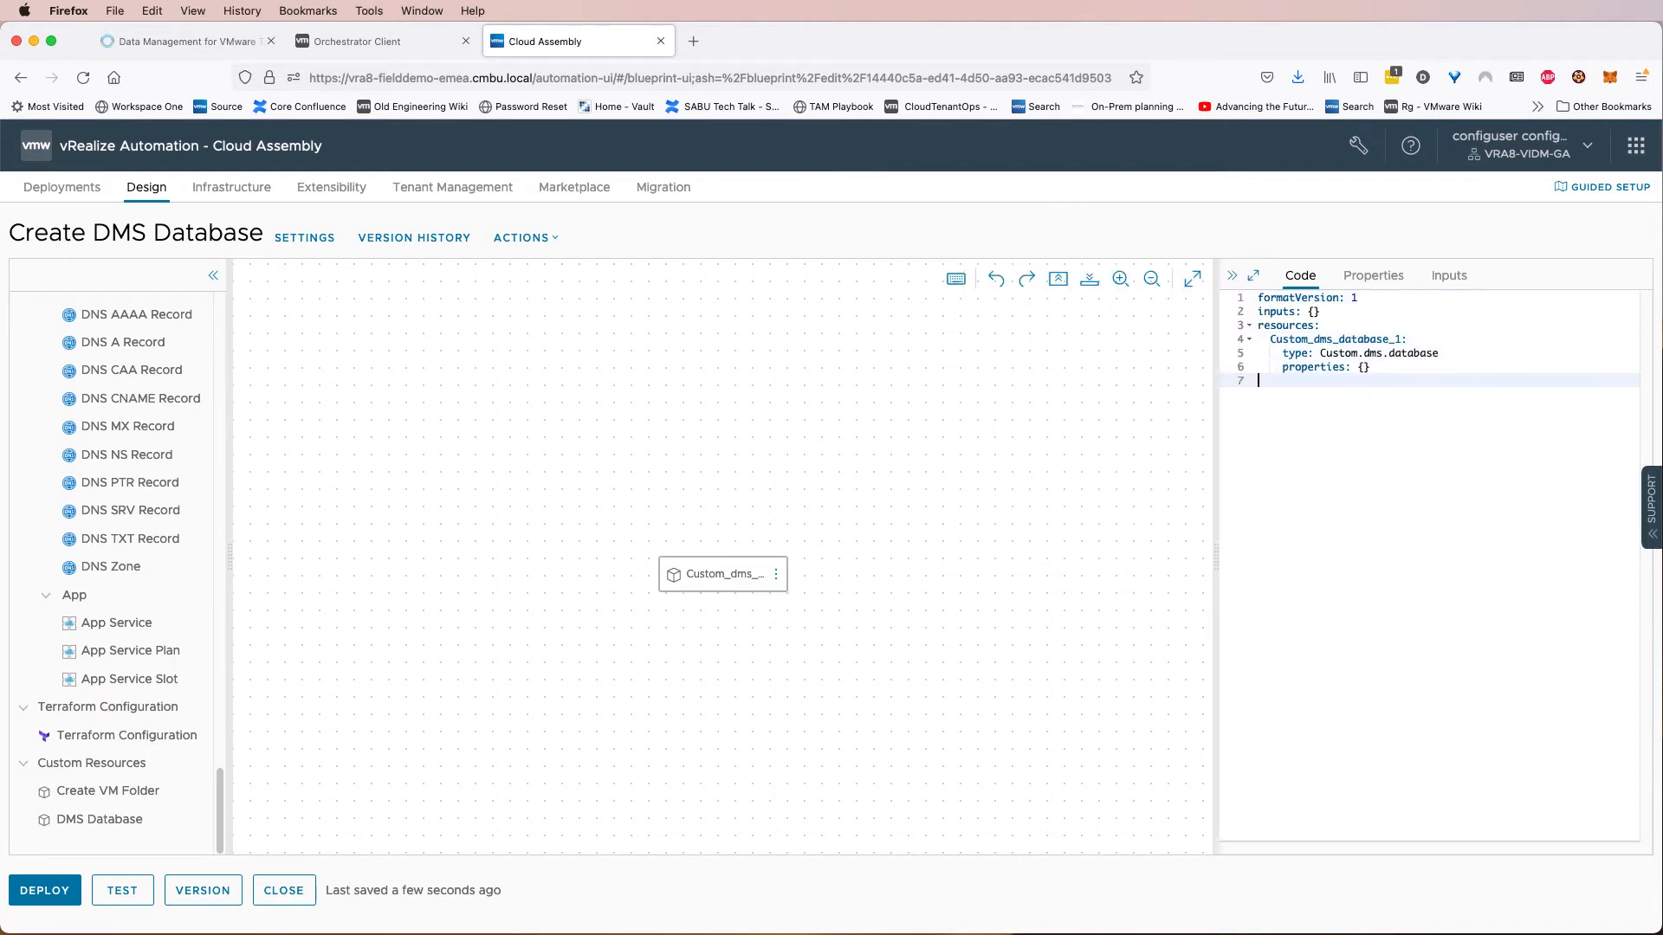
# Switch to Finder, open Create DMS Database.yaml from the dms-vra Cloud Assembly folder in Atom, and paste its contents over the template code.
pyautogui.press('super+Tab')
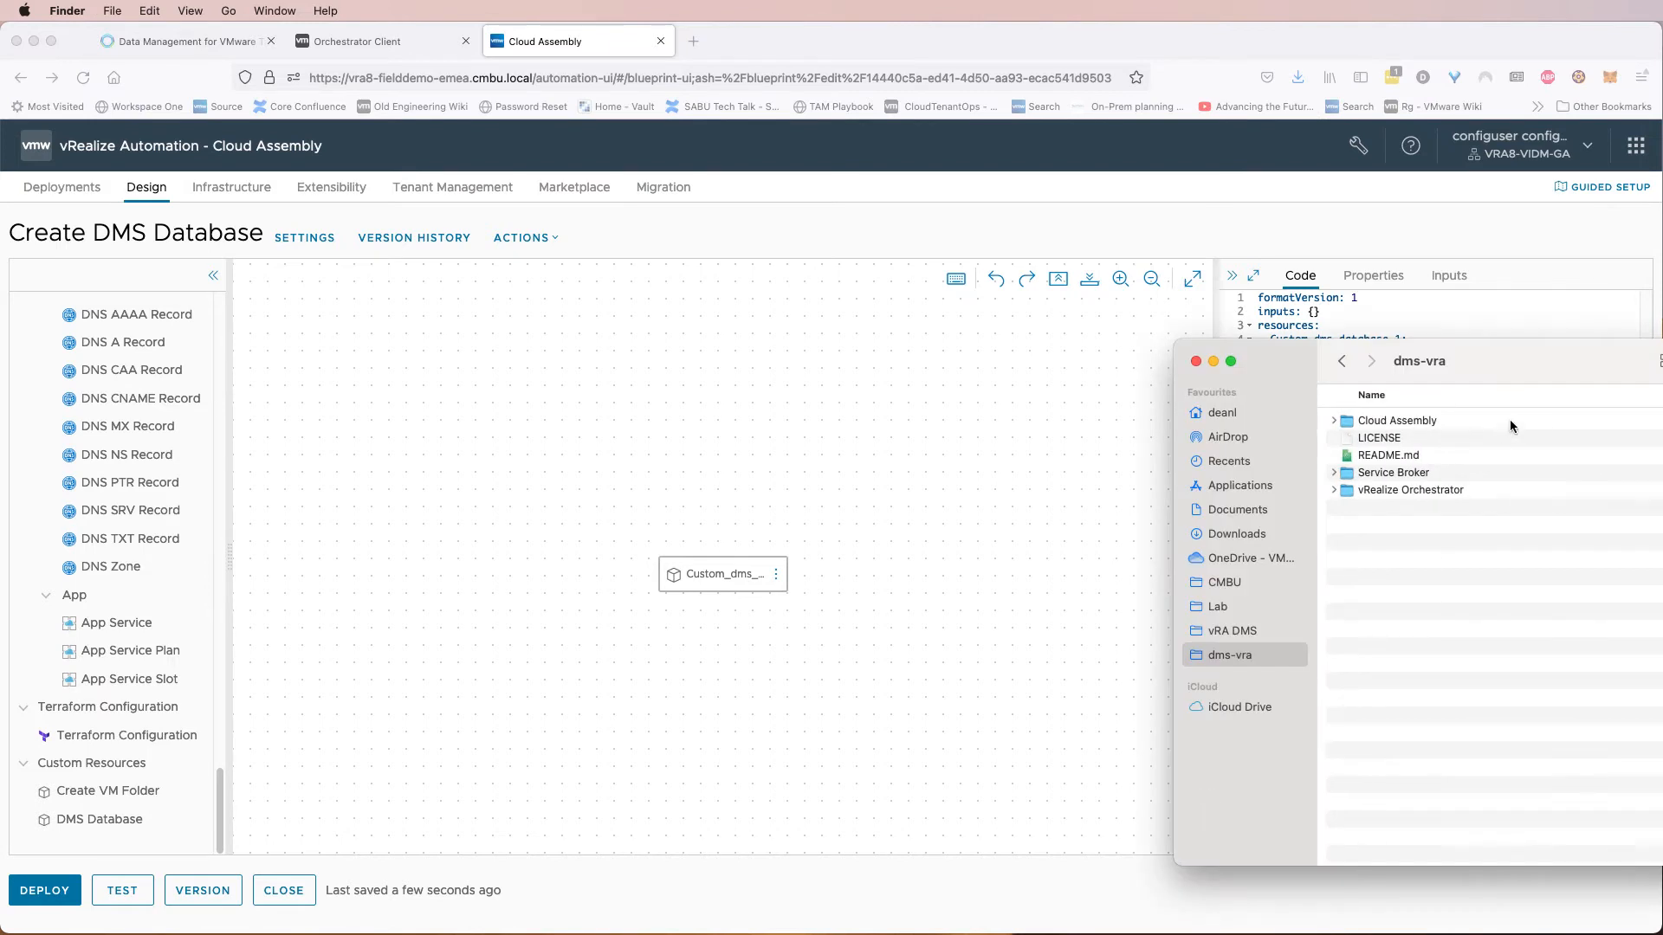
pyautogui.click(1335, 422)
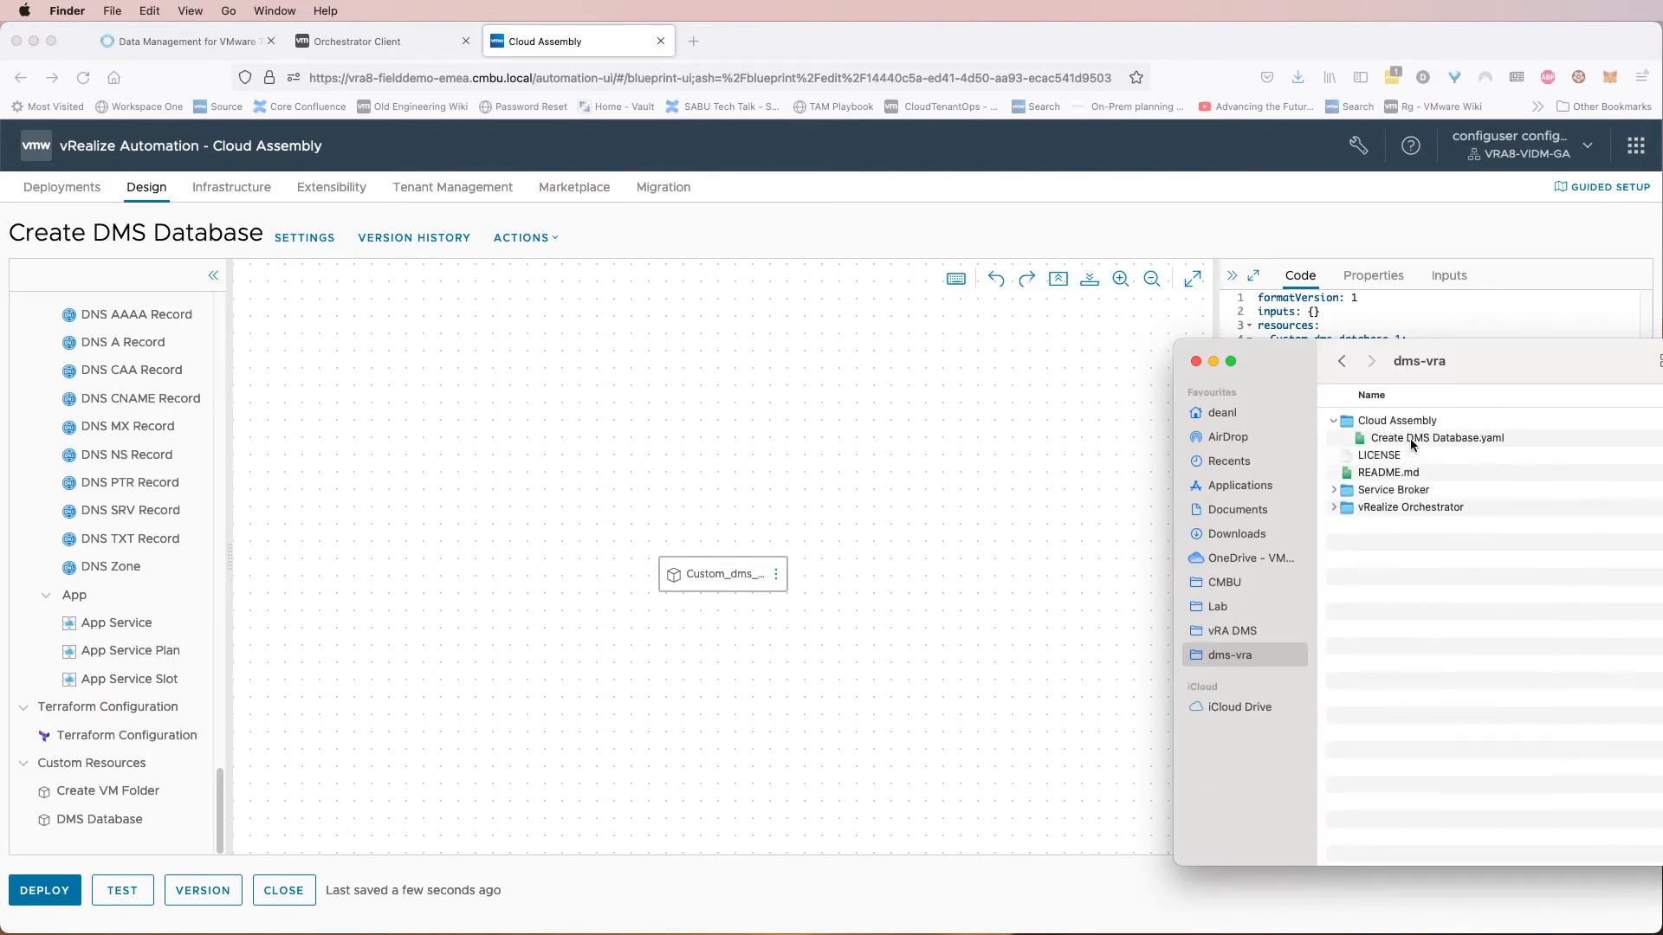
pyautogui.click(1414, 440)
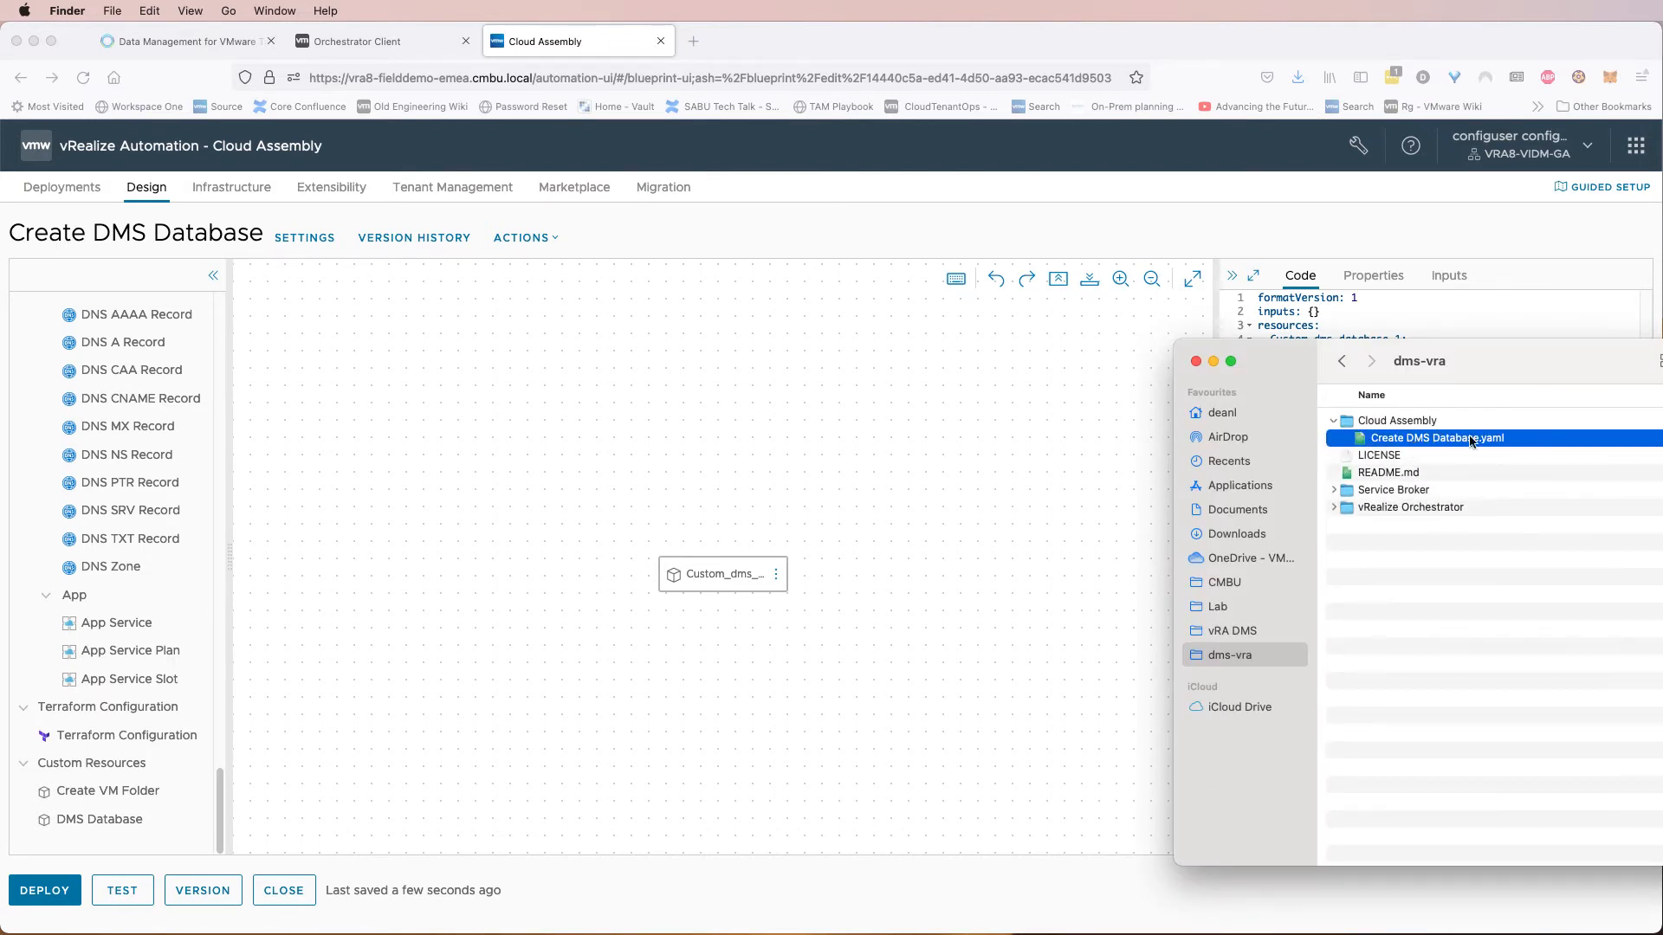
pyautogui.rightClick(1422, 442)
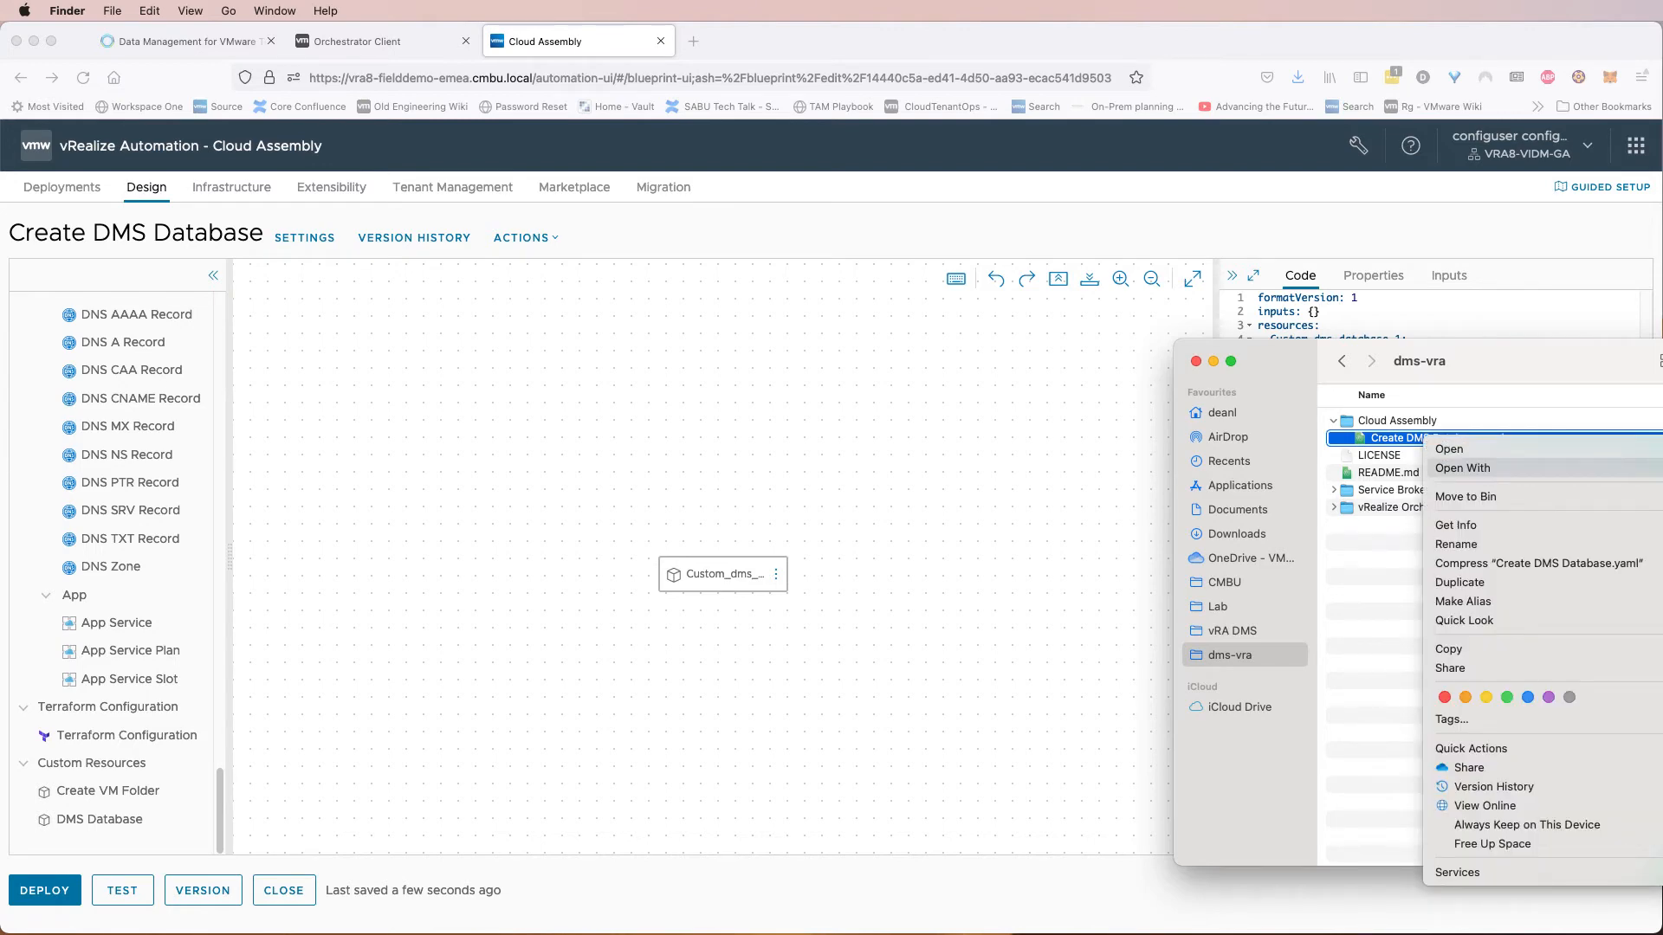
pyautogui.click(1449, 449)
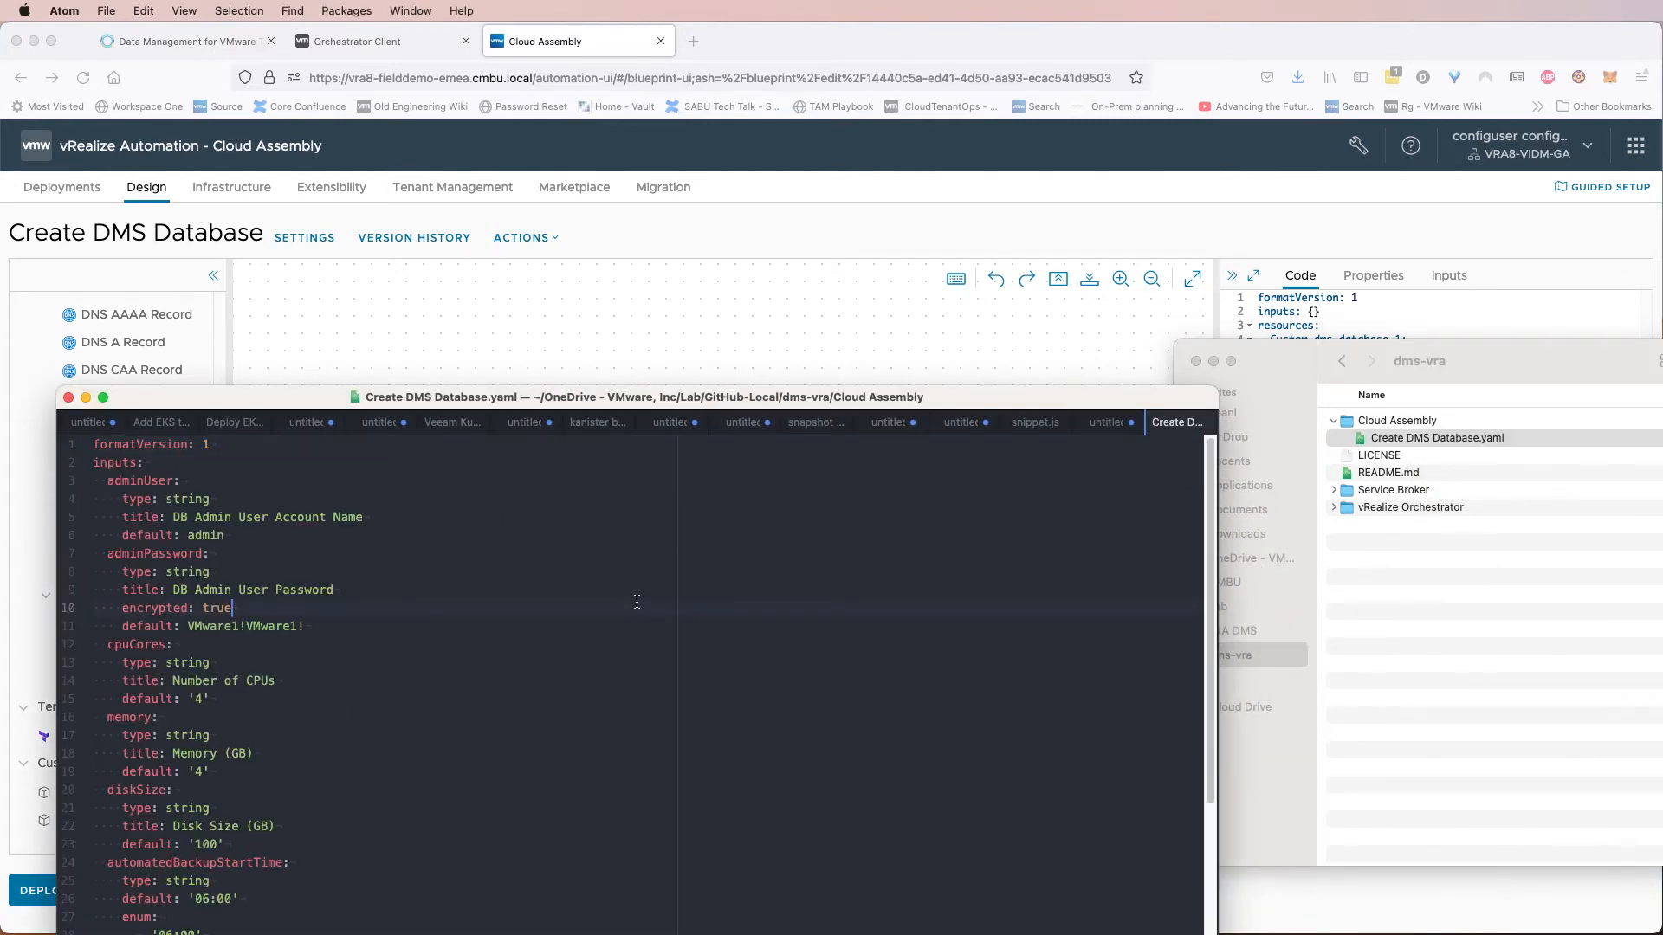
pyautogui.press('super+a')
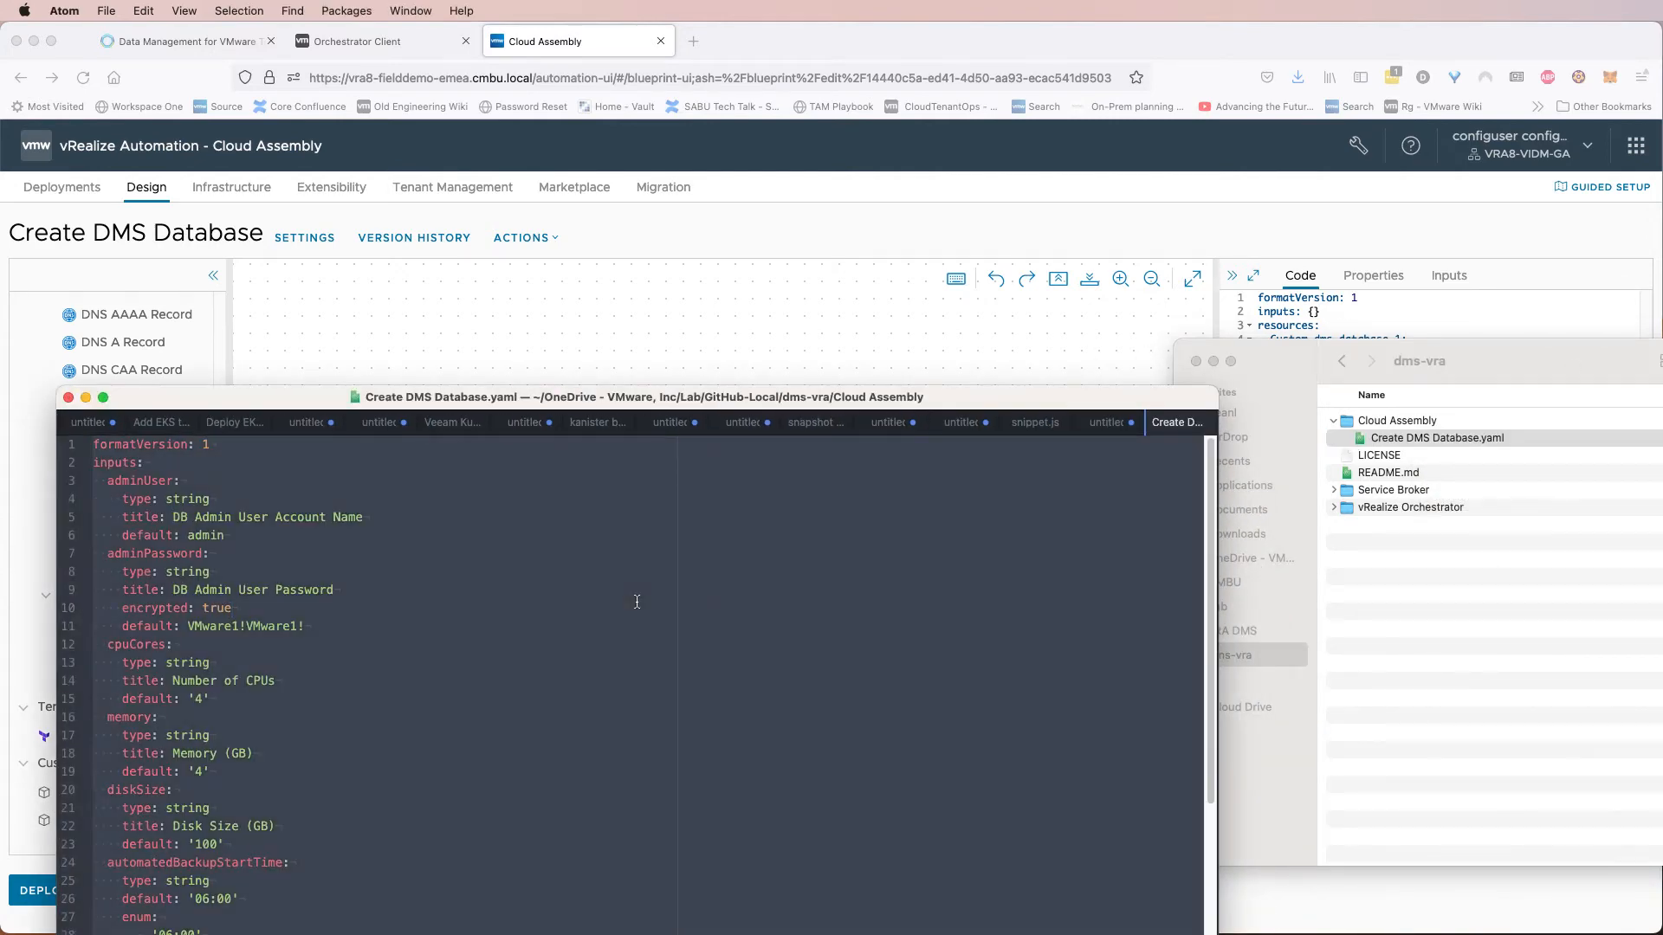
pyautogui.click(611, 355)
pyautogui.moveTo(1383, 367); pyautogui.dragTo(1202, 294)
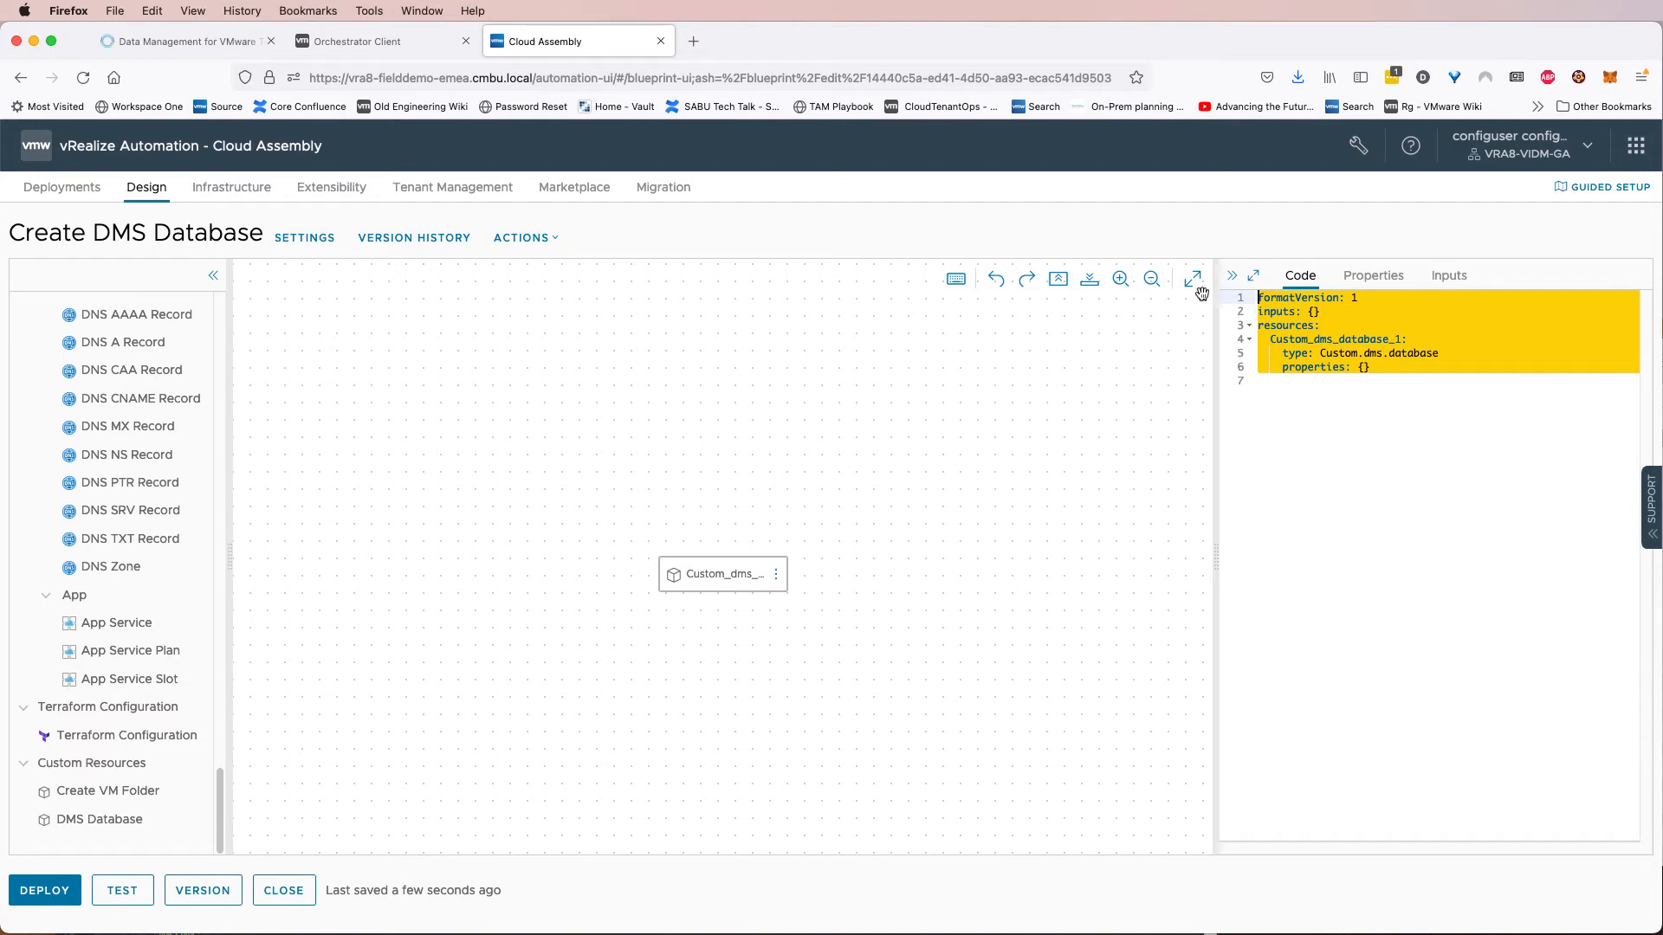
pyautogui.press('super+v')
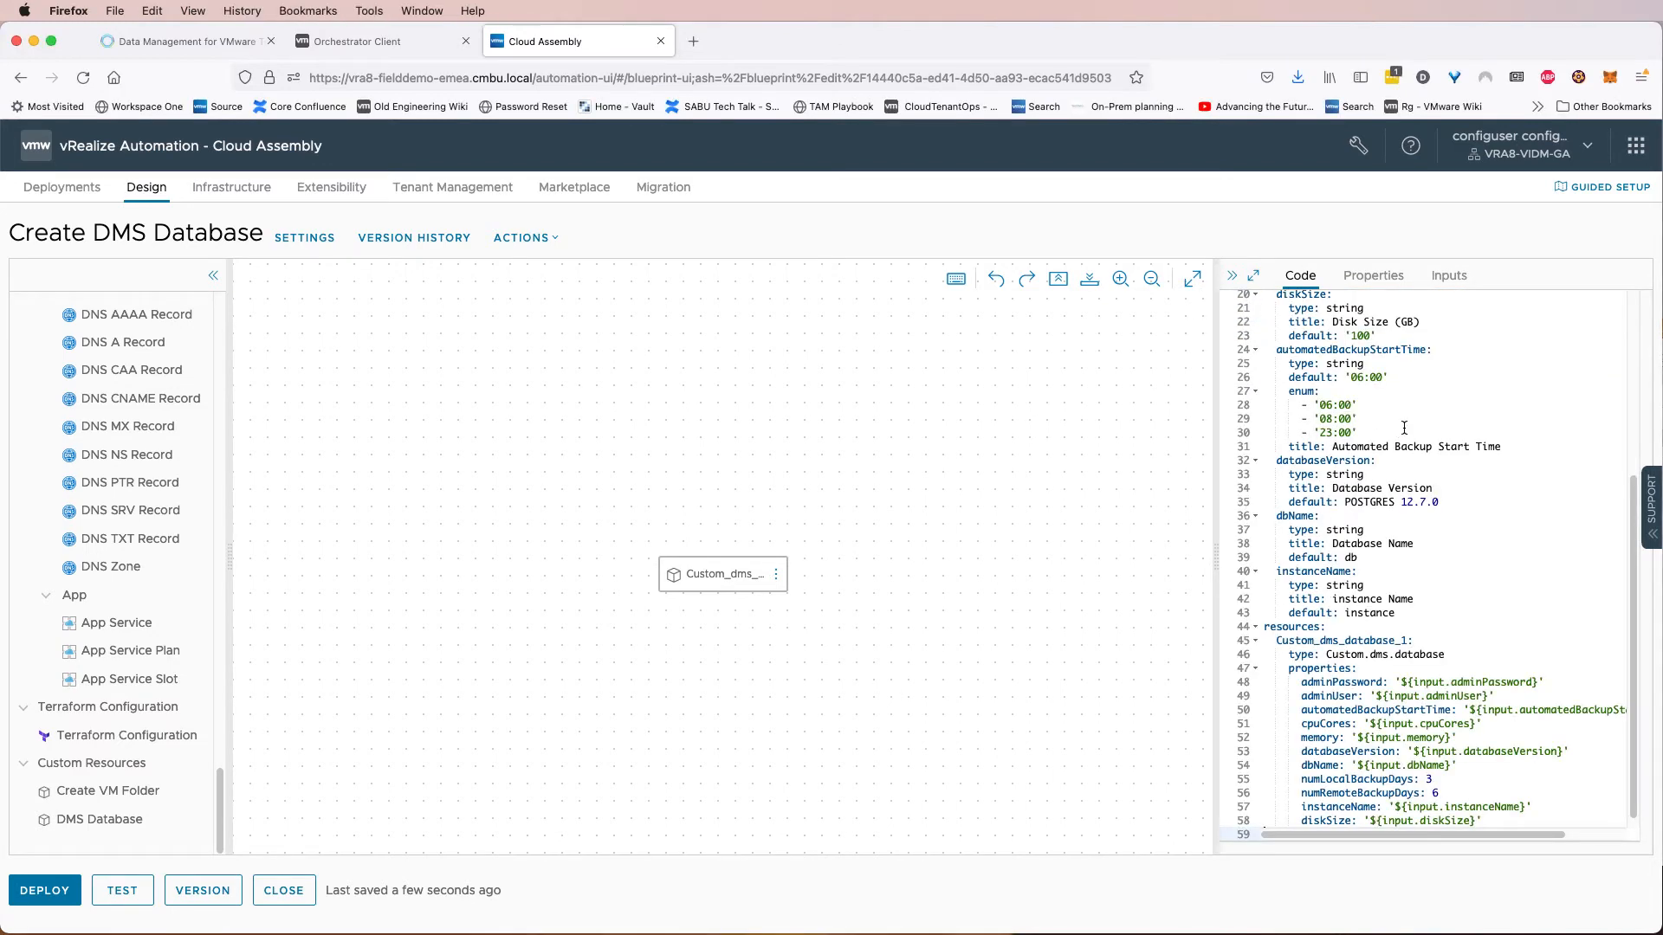
# Examine the pasted YAML inputs and the custom resource's property mappings.
pyautogui.scroll(6, 1402, 435)
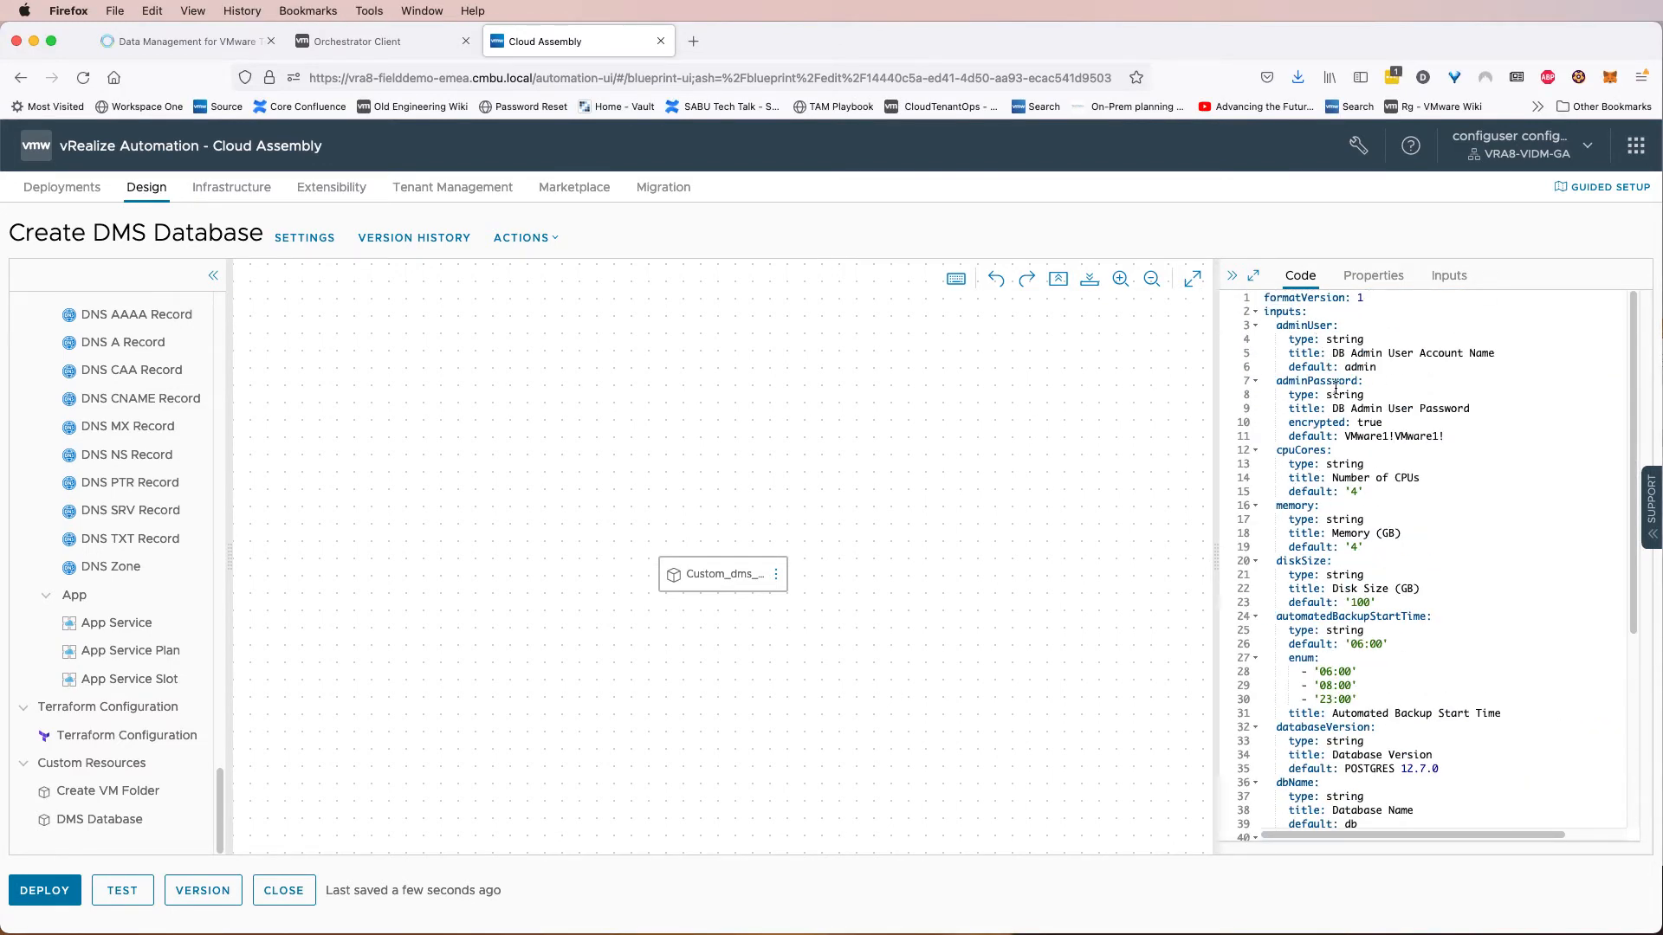
pyautogui.scroll(-6, 1336, 387)
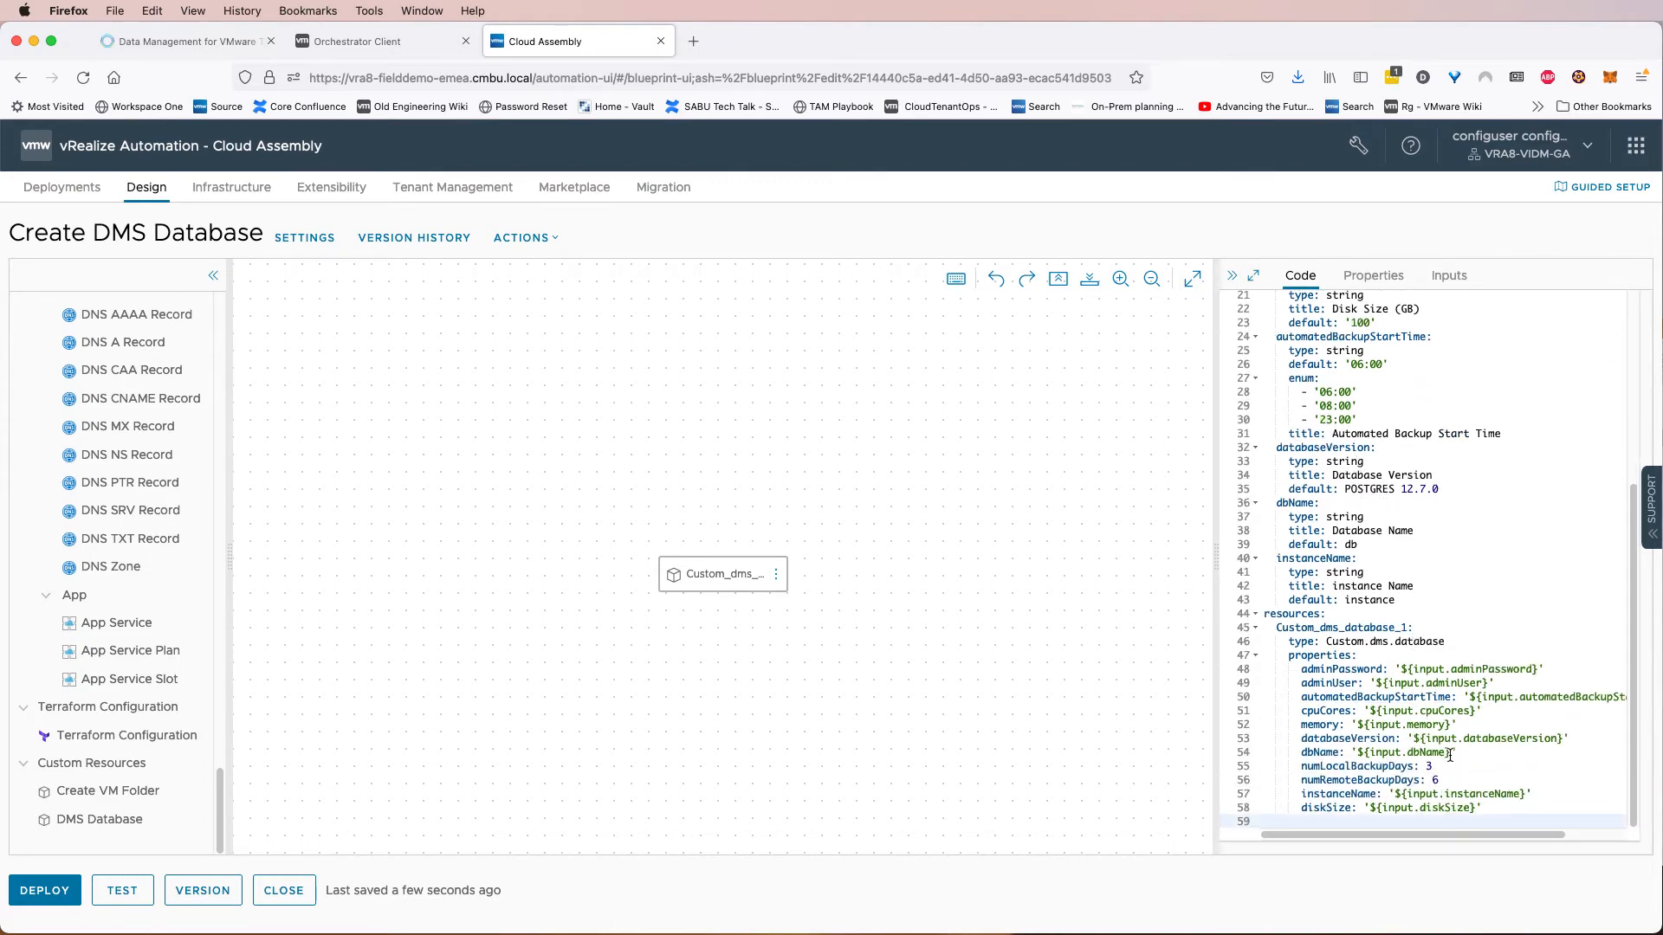
pyautogui.moveTo(1441, 781); pyautogui.dragTo(1271, 766)
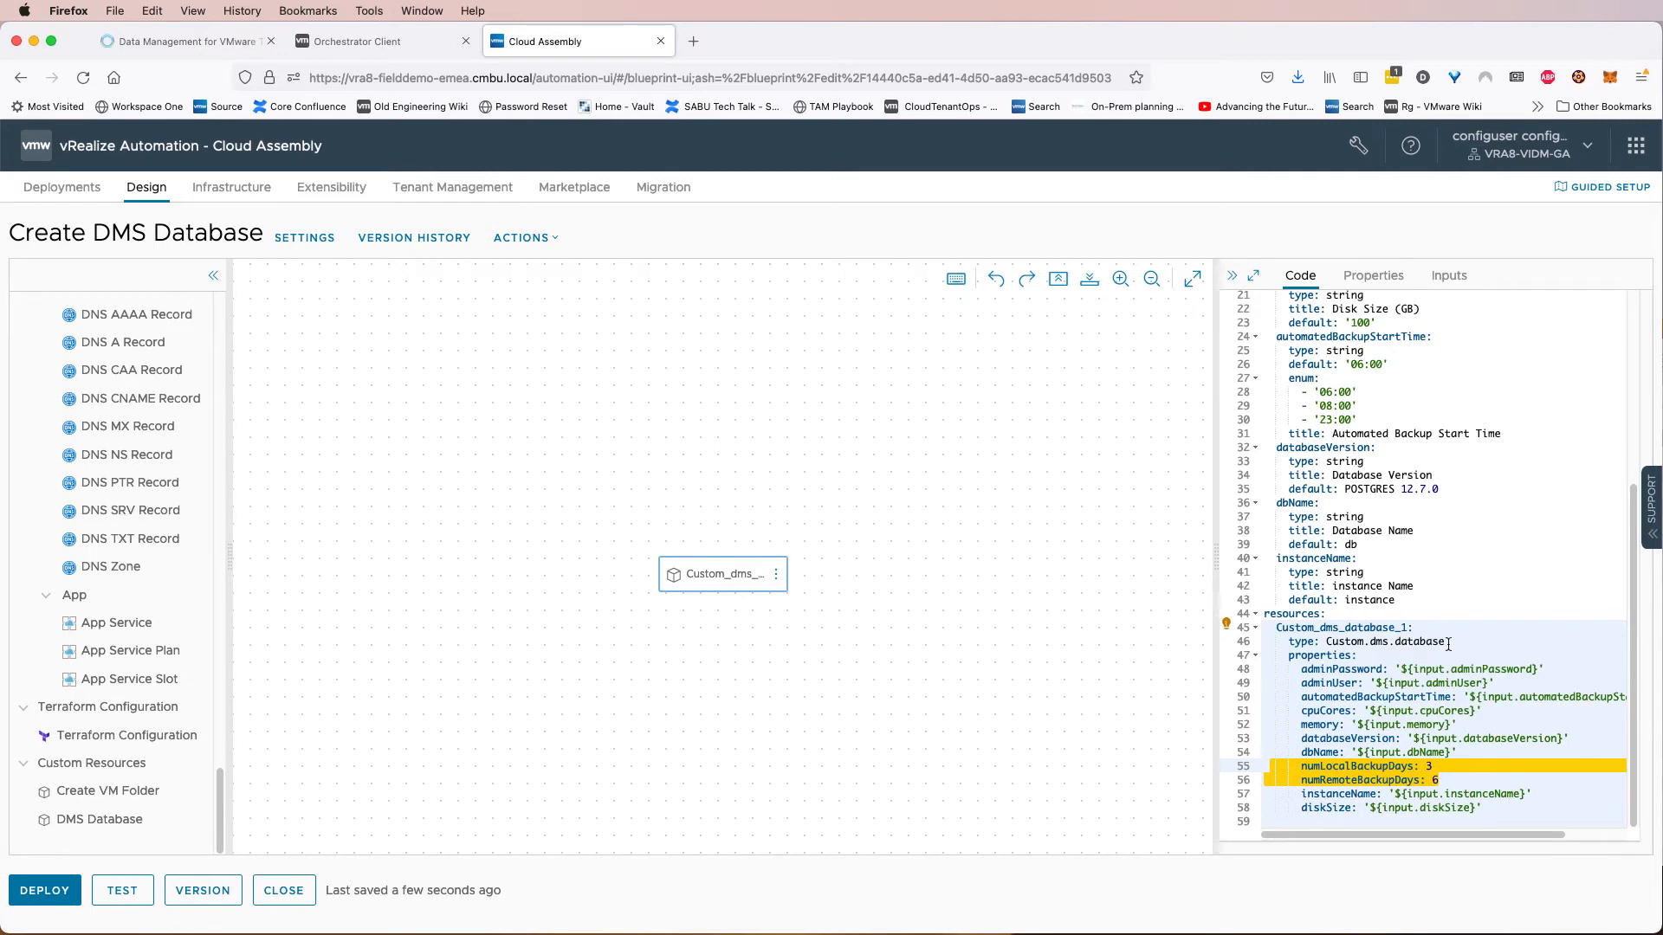
pyautogui.click(1421, 684)
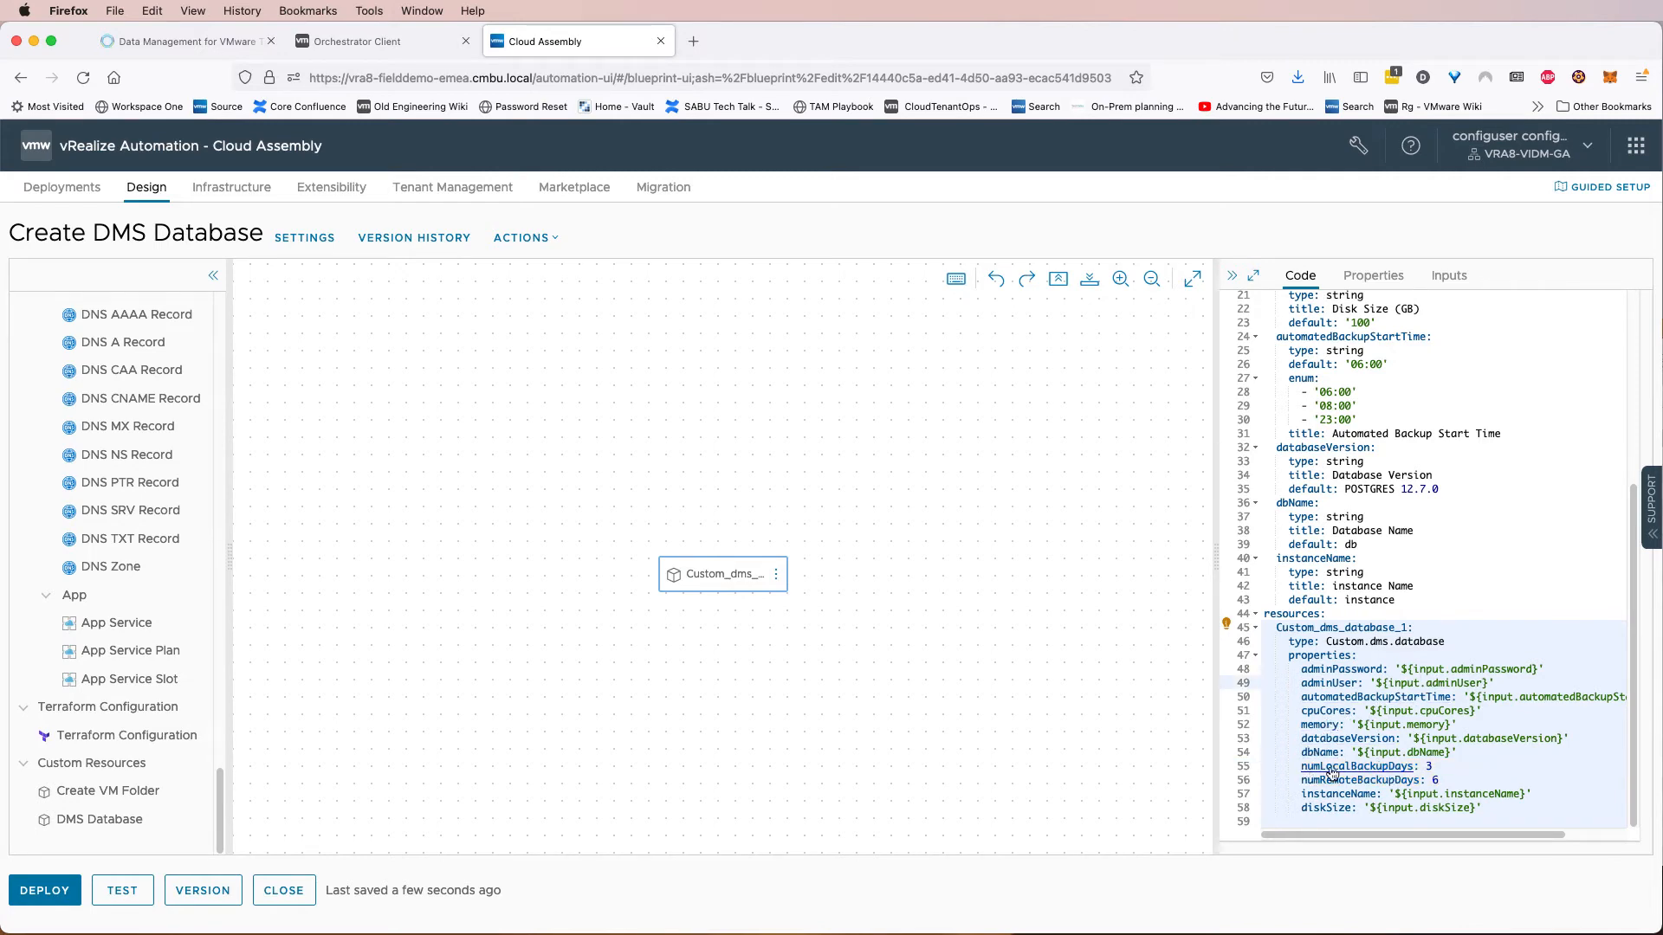
pyautogui.moveTo(1440, 782); pyautogui.dragTo(1299, 768)
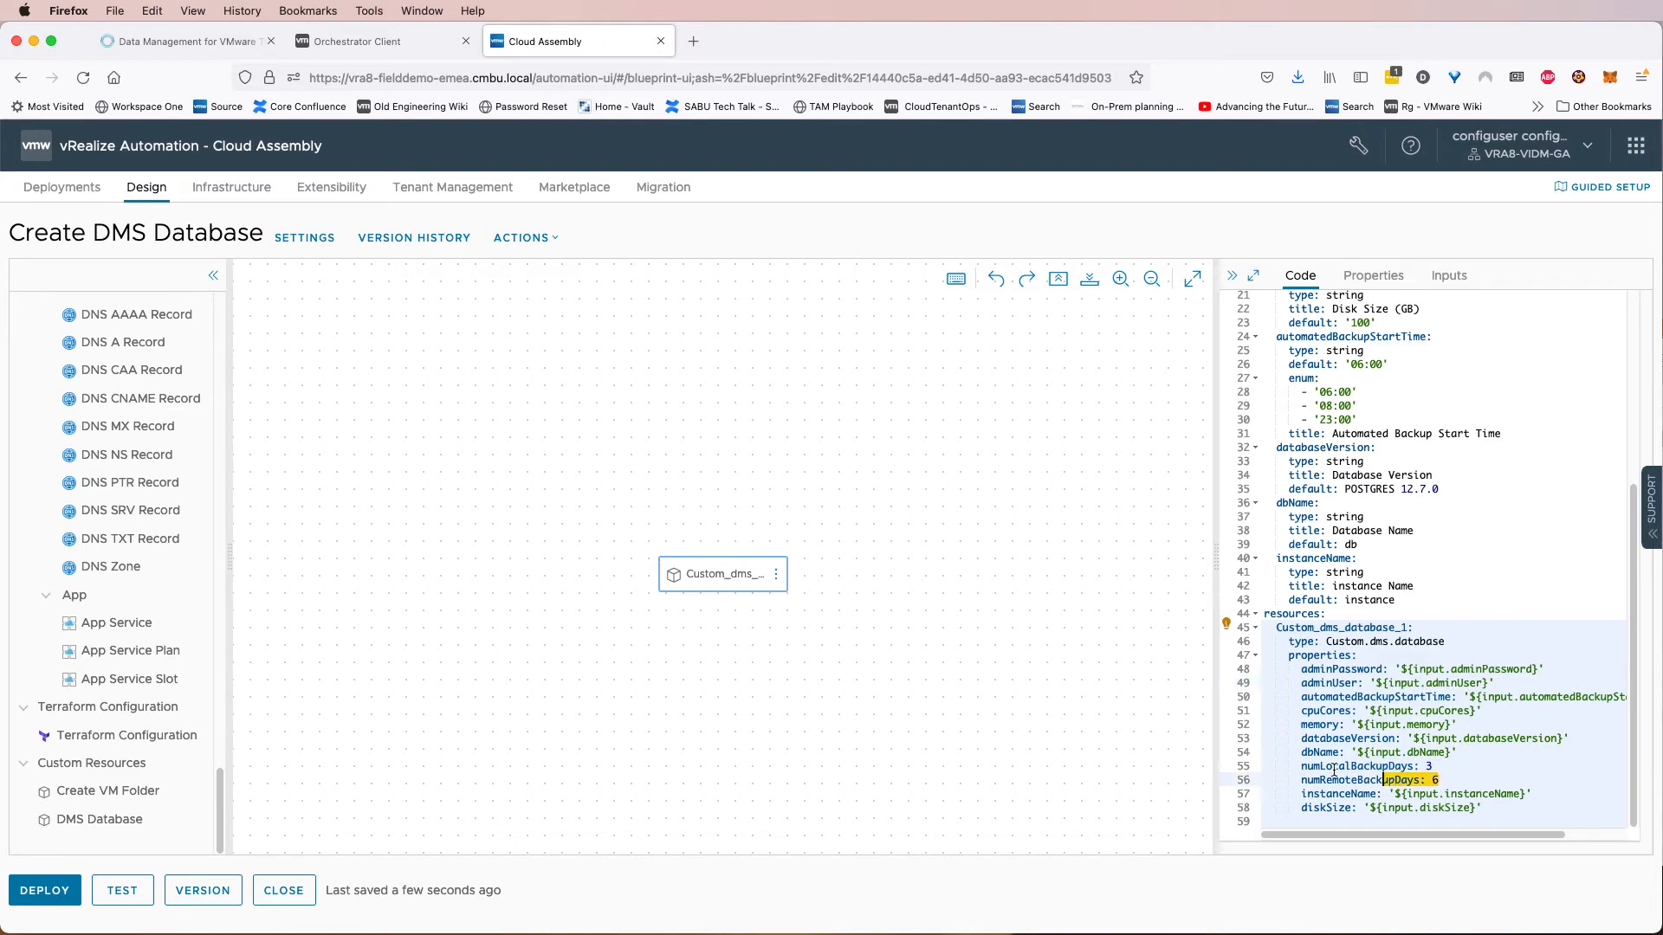
pyautogui.doubleClick(1433, 780)
pyautogui.moveTo(1438, 767); pyautogui.dragTo(1407, 767)
pyautogui.click(1449, 767)
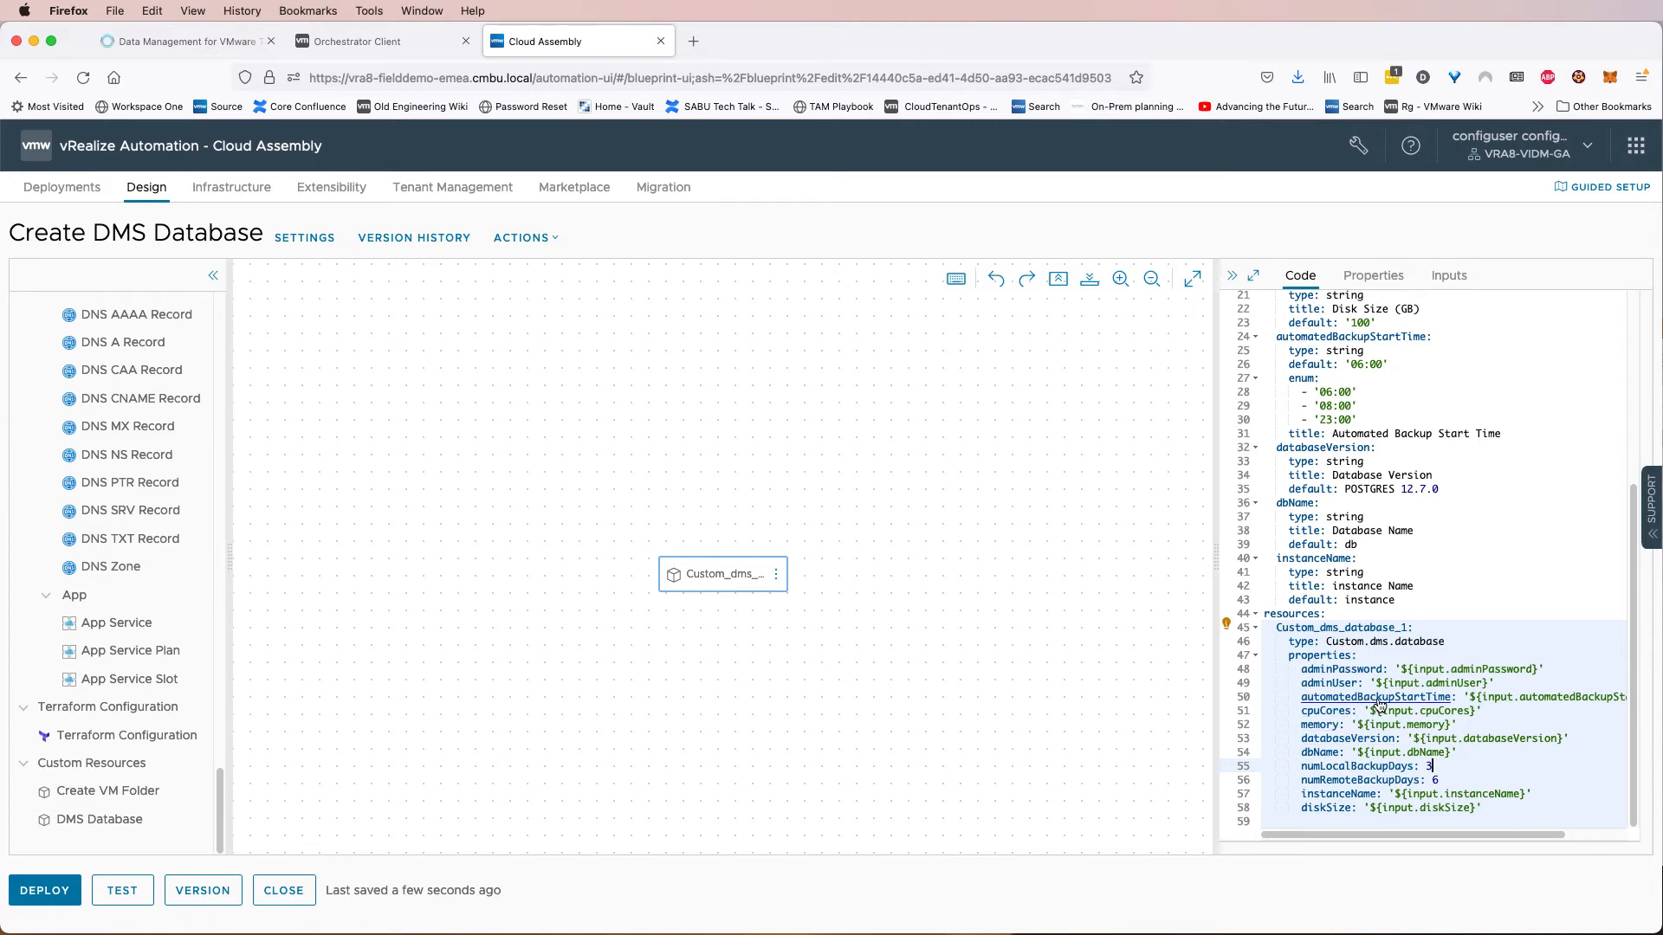
pyautogui.click(1322, 391)
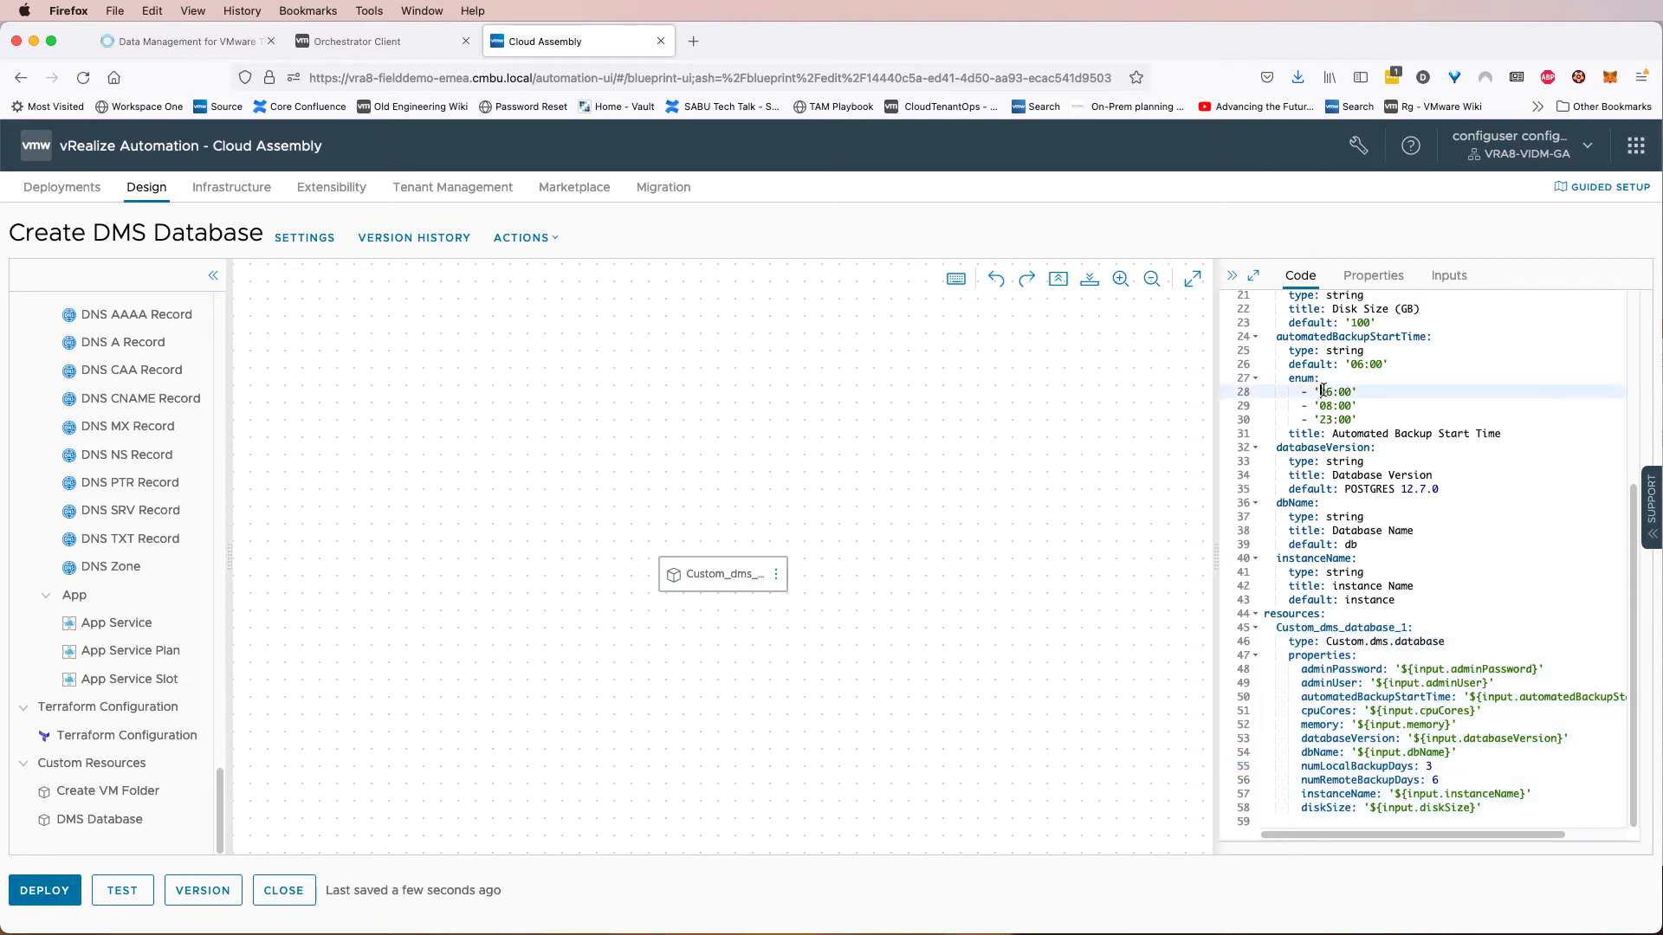
pyautogui.moveTo(1340, 392); pyautogui.dragTo(1352, 391)
# Start deploying the template as a new deployment named veducate-demo-dms-01.
pyautogui.click(55, 903)
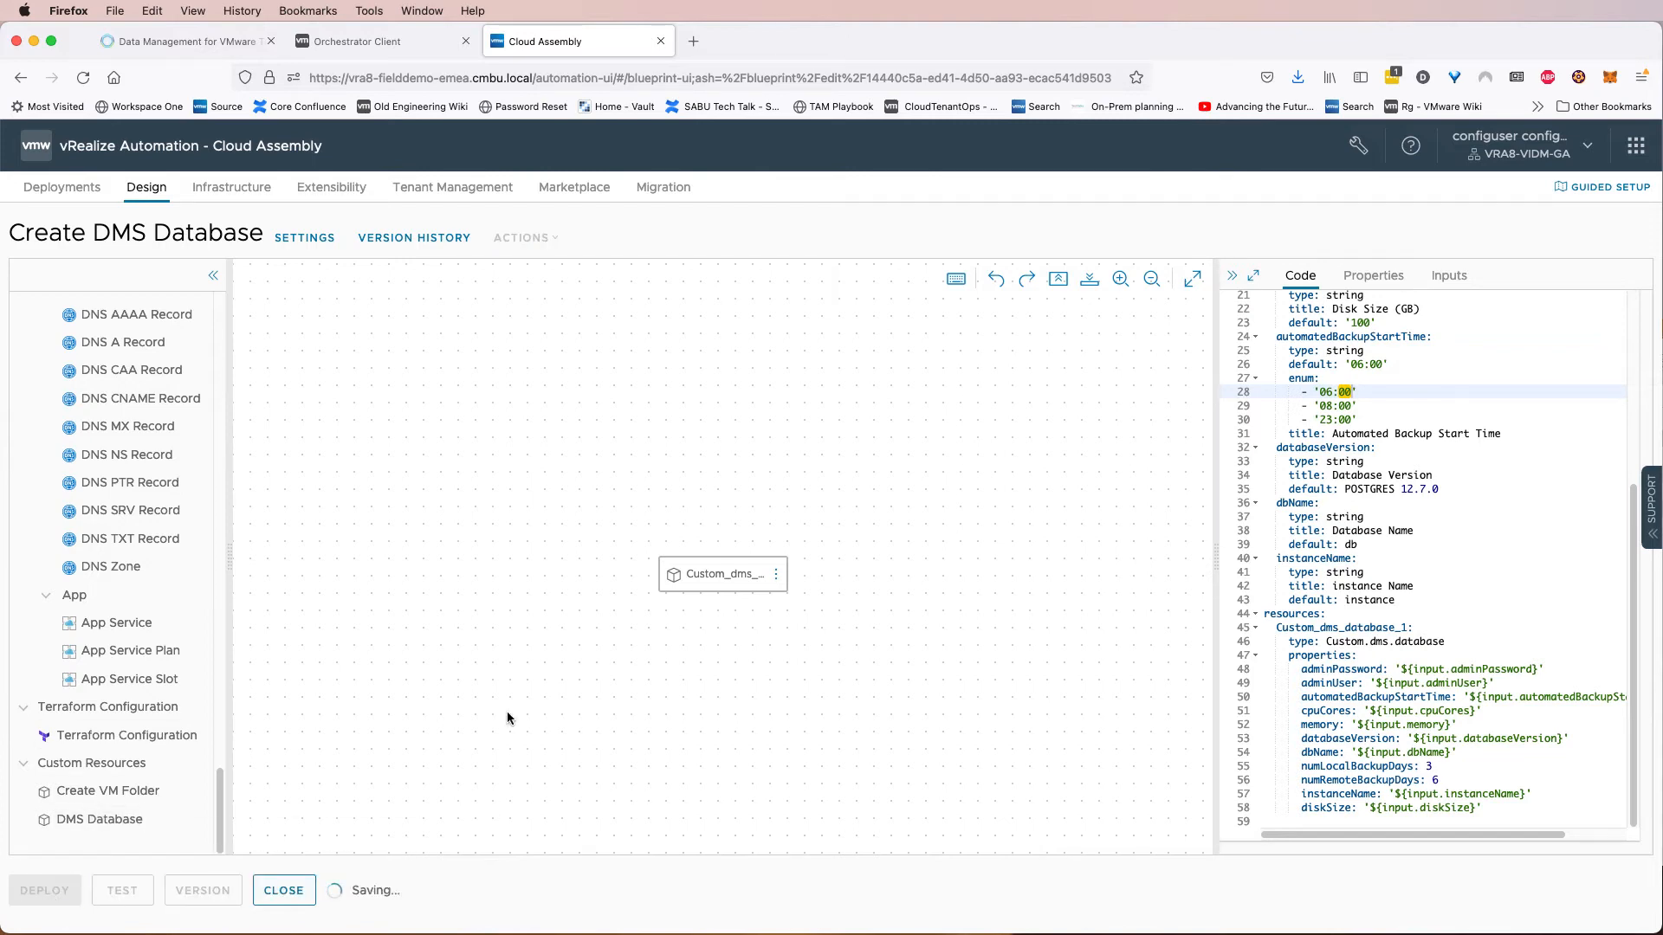
pyautogui.click(855, 405)
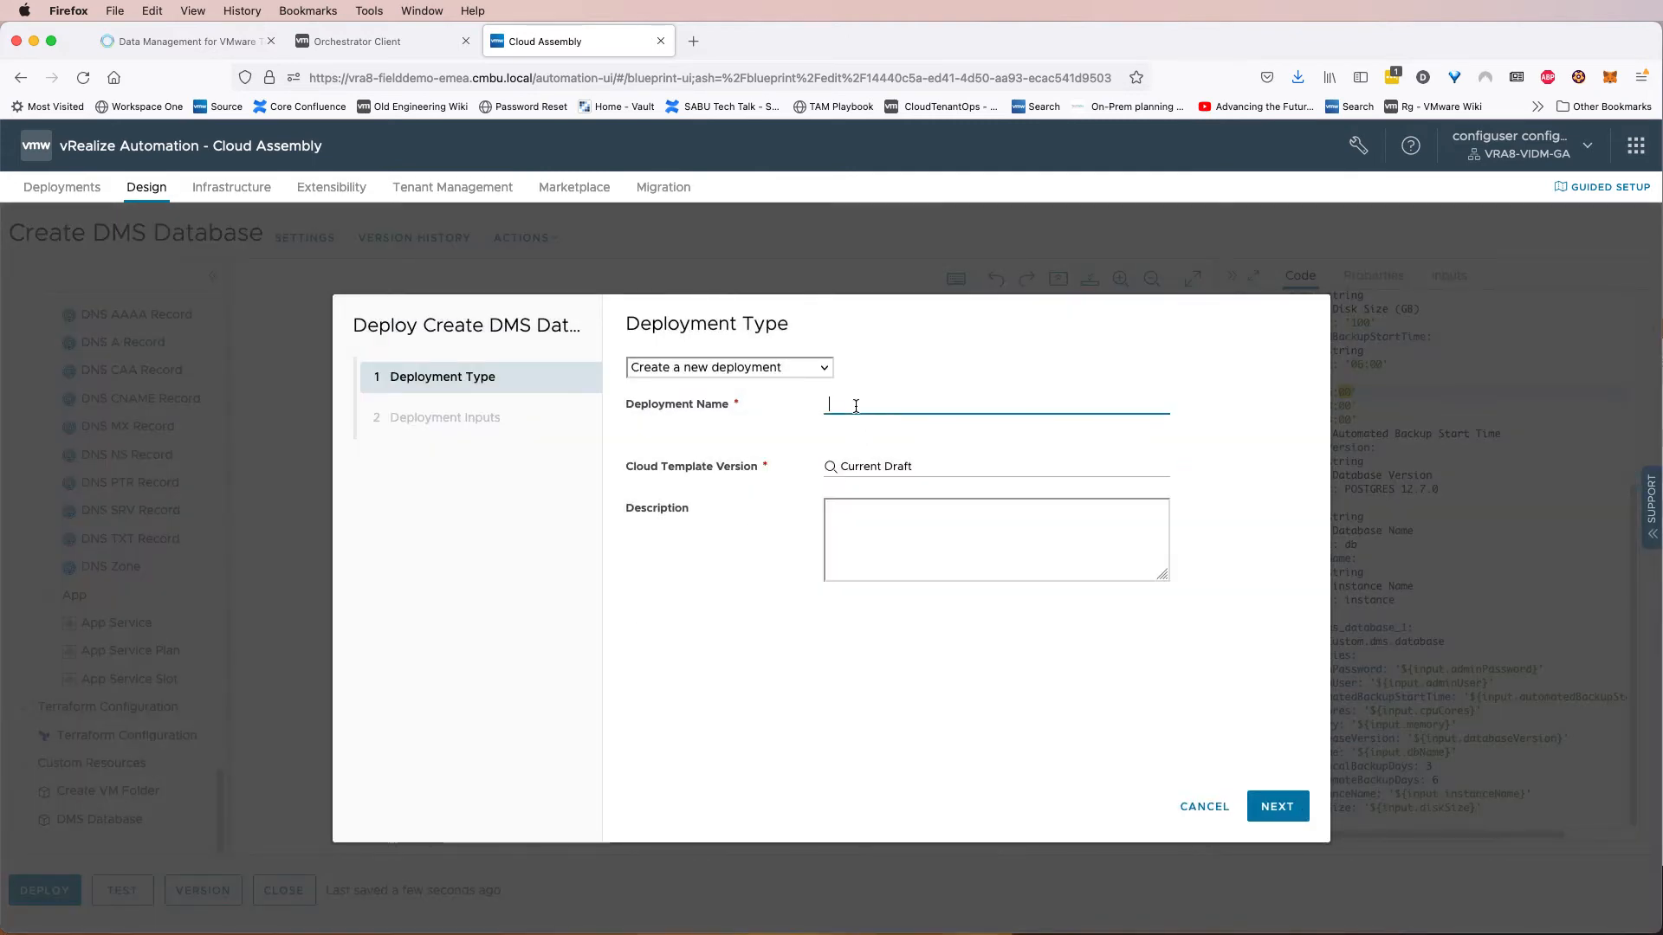
pyautogui.write('veducate-demo-dms-01')
pyautogui.click(1278, 806)
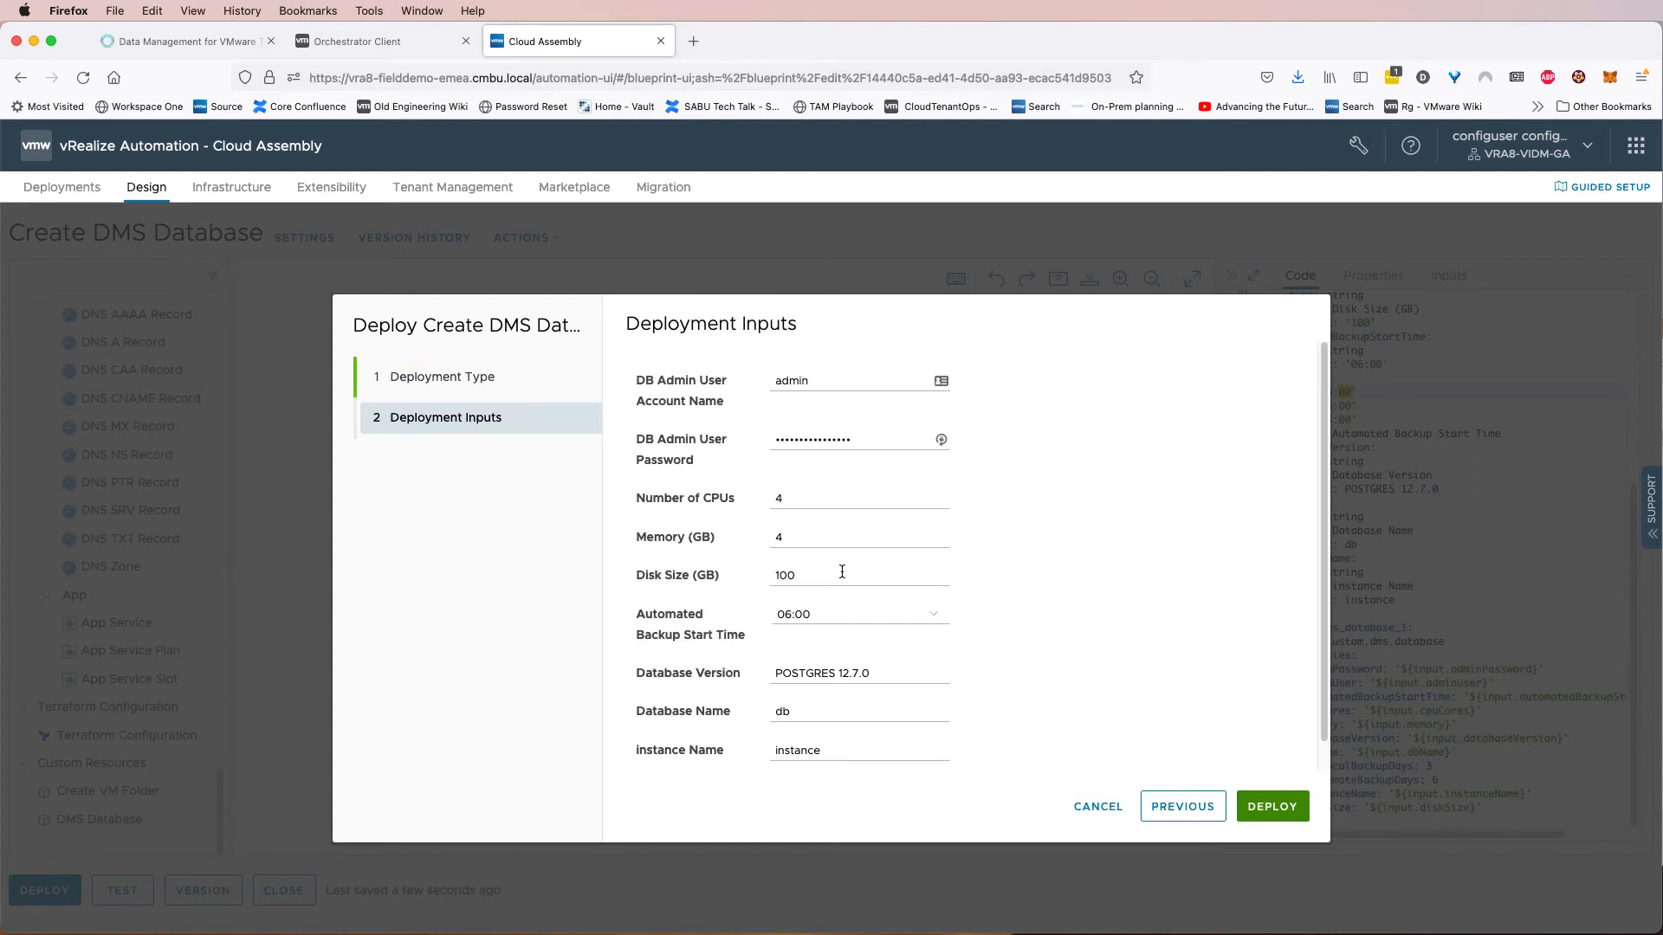
# Set the Instance Name input to vra-demo-01, submit the deployment, and decline saving the browser login.
pyautogui.scroll(-1, 885, 555)
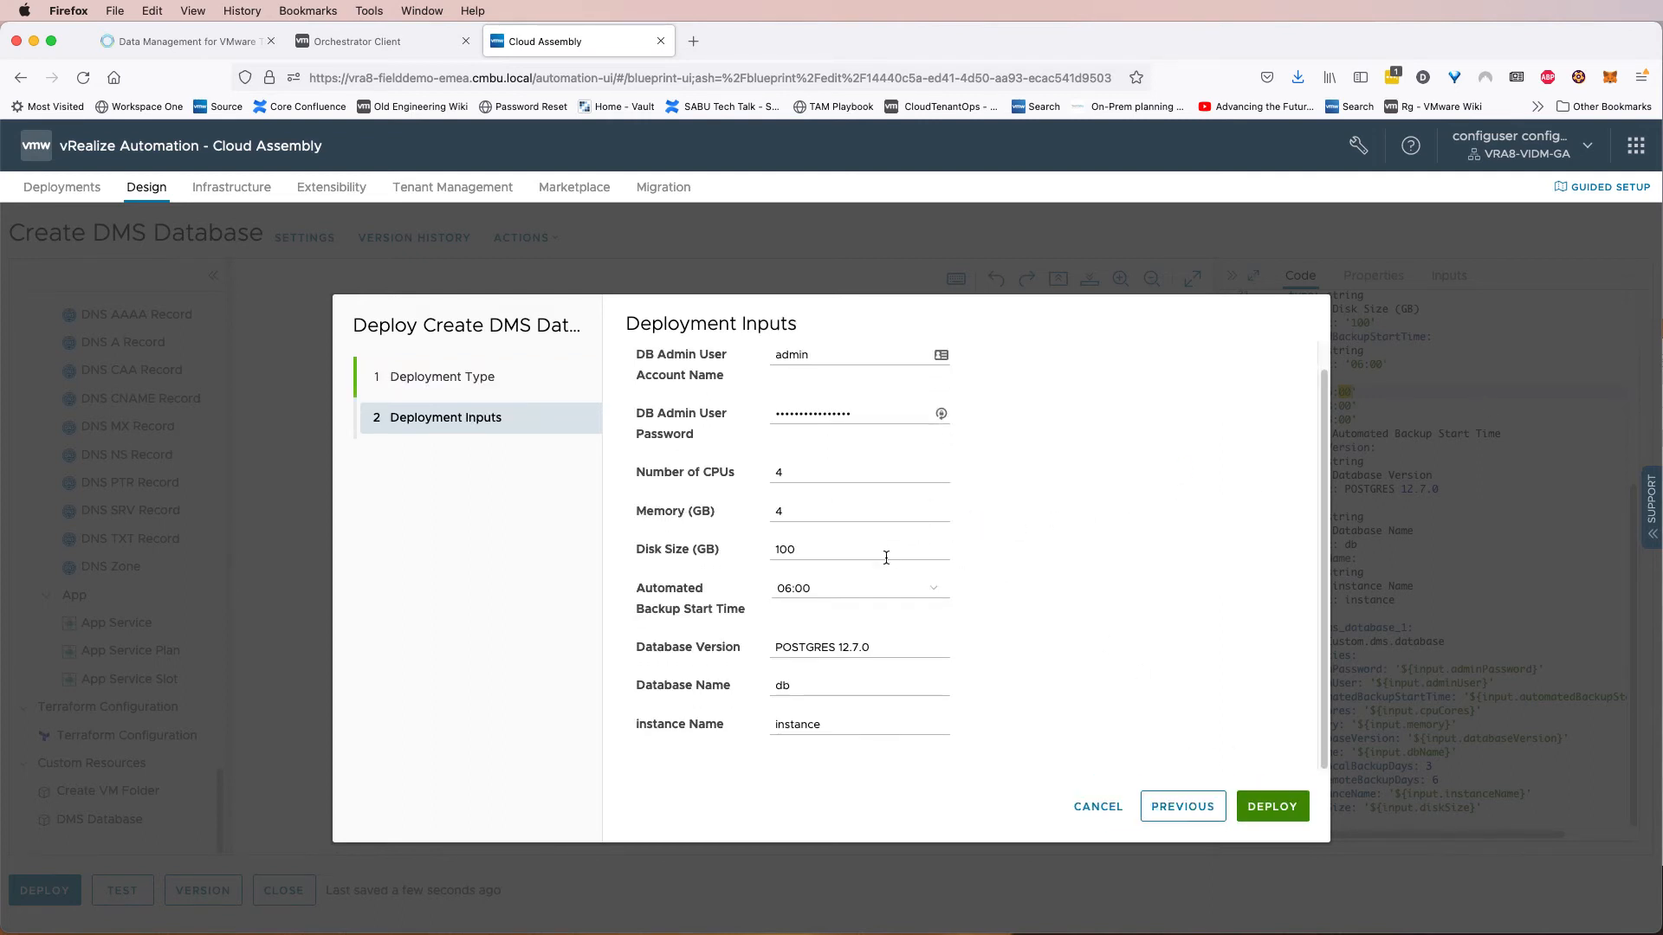
pyautogui.doubleClick(855, 722)
pyautogui.write('vra-demo-01')
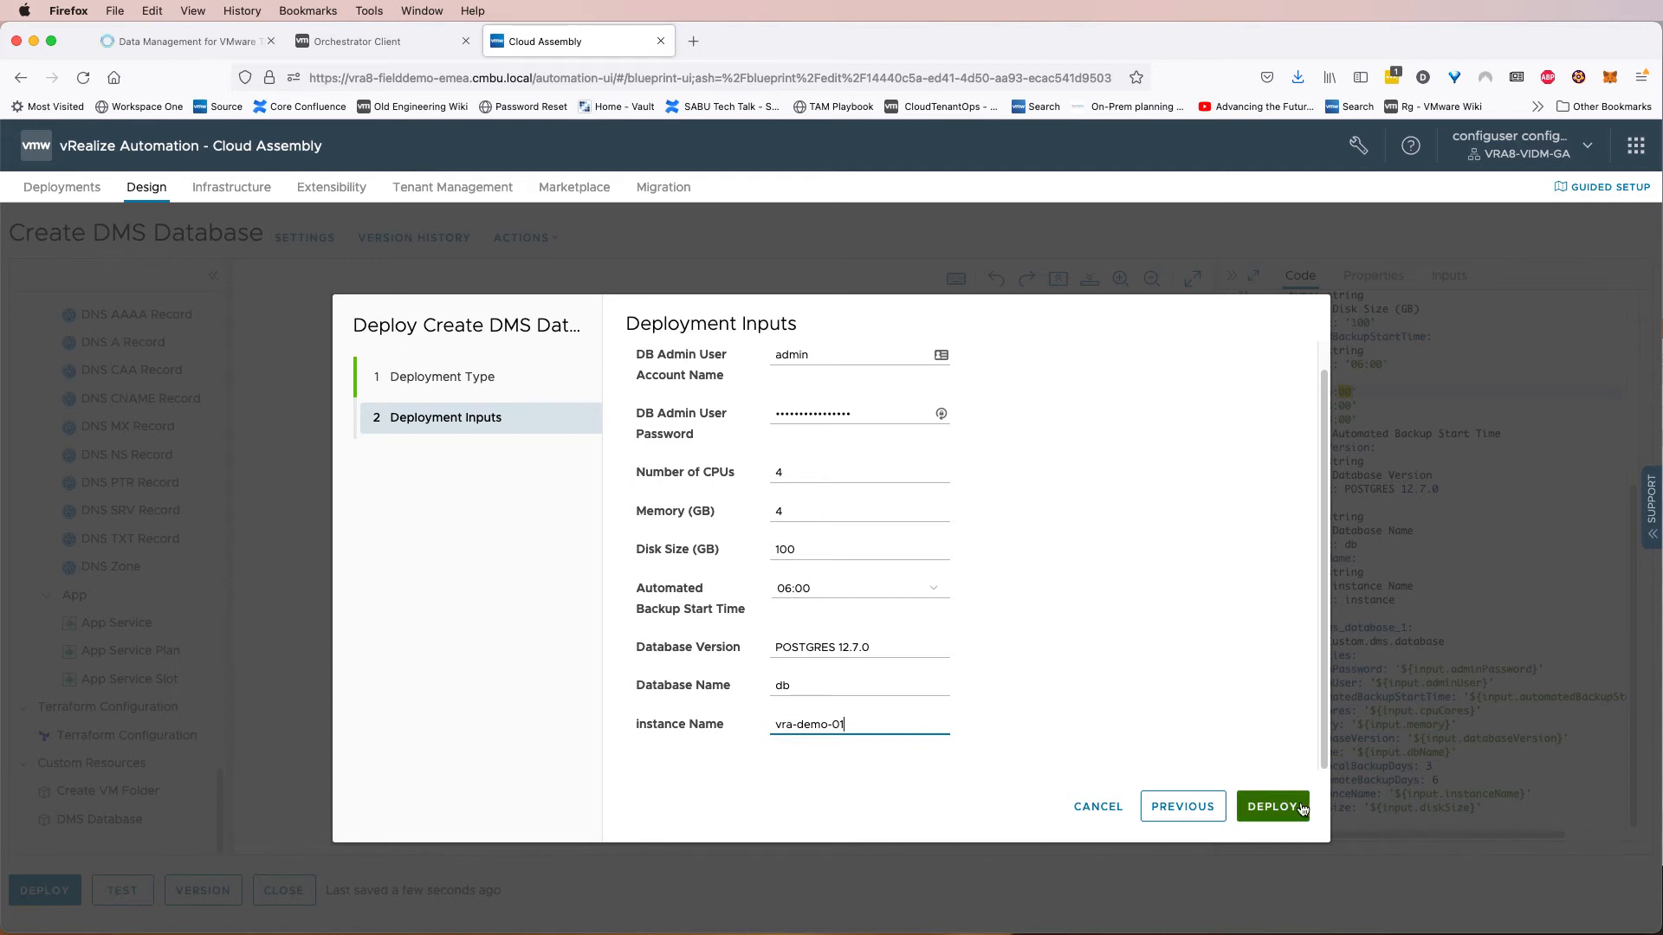
pyautogui.click(1272, 806)
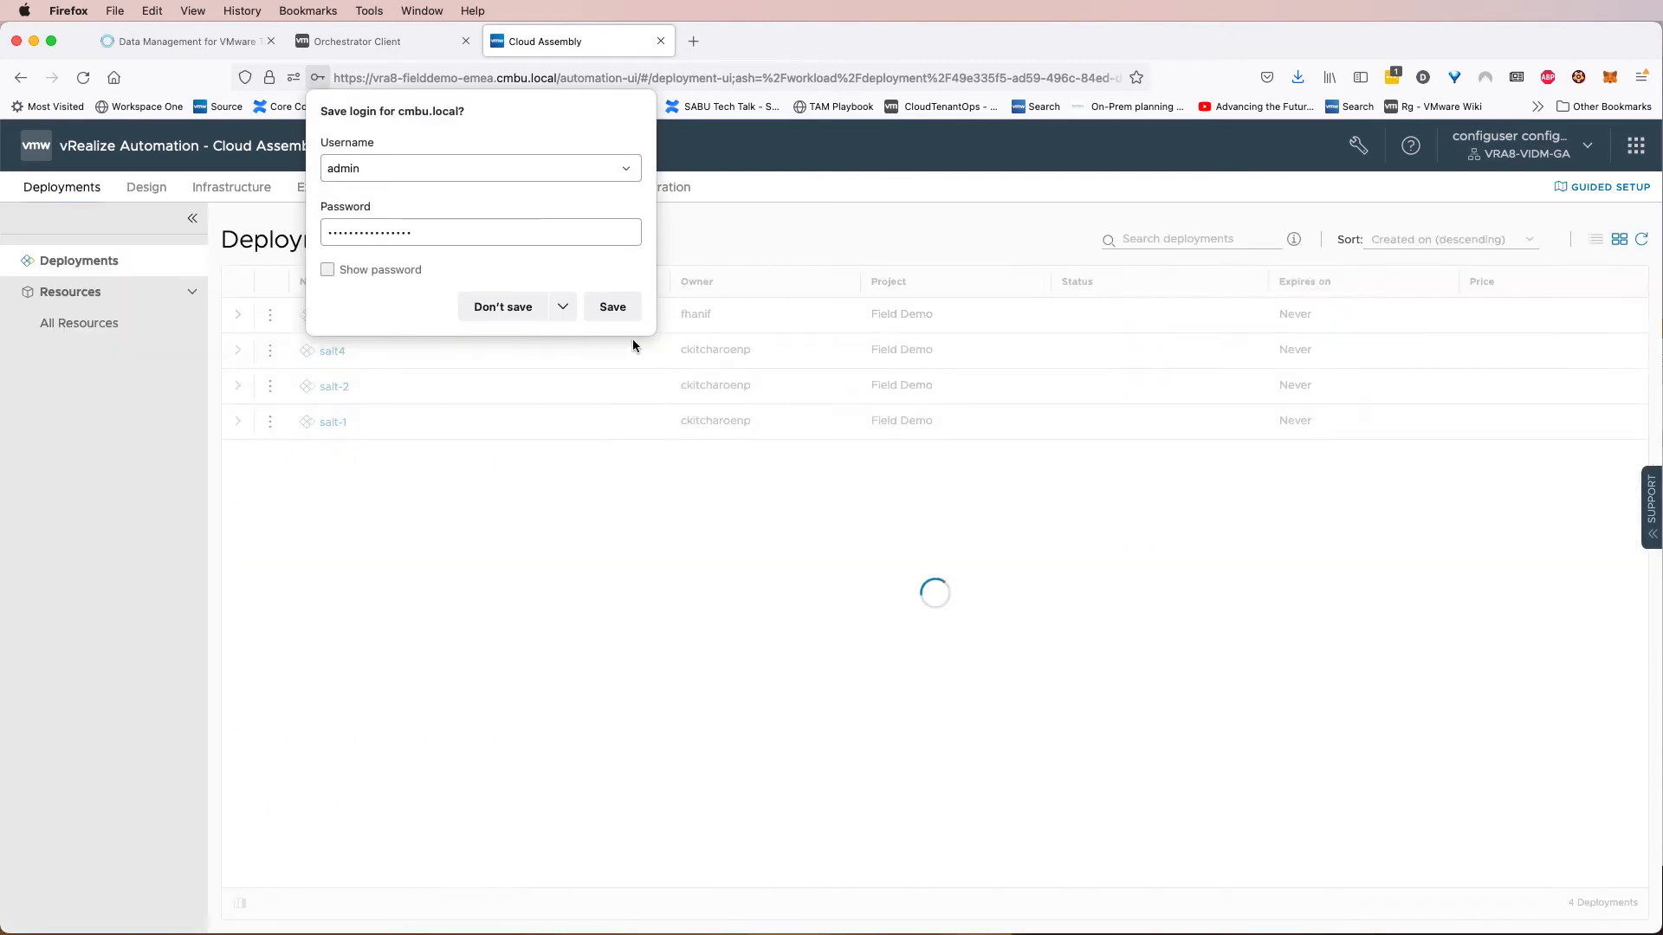
pyautogui.click(506, 307)
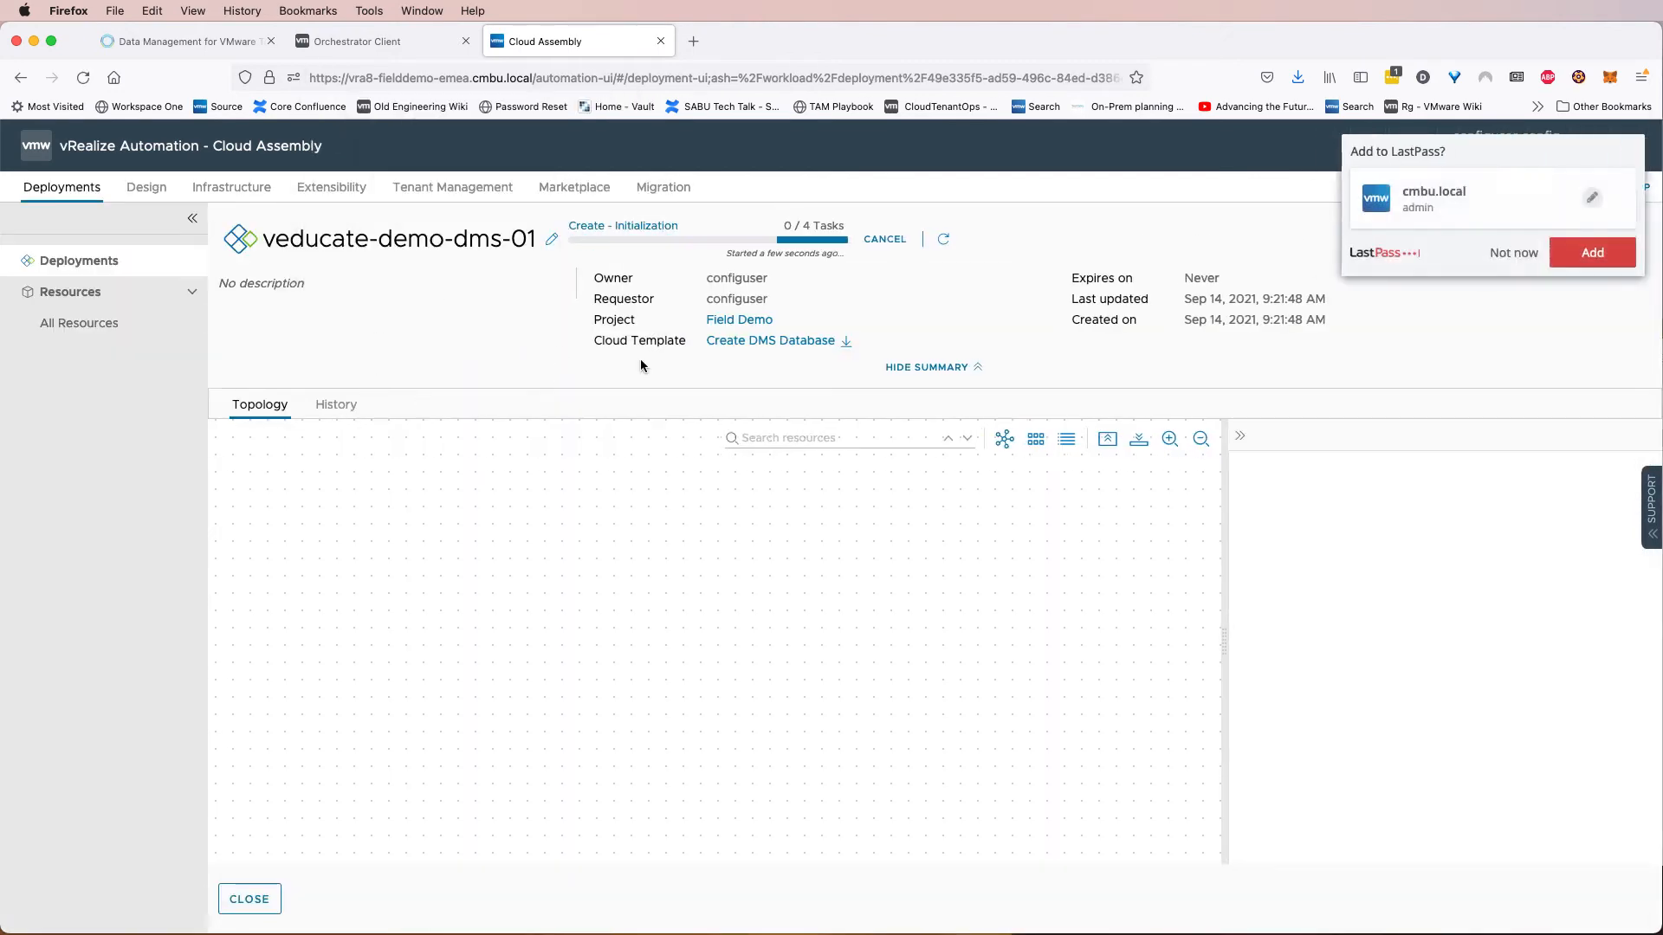
# Dismiss the password-save prompt and open the deployment's history and its provisioning workflow run details.
pyautogui.click(1513, 252)
pyautogui.click(336, 405)
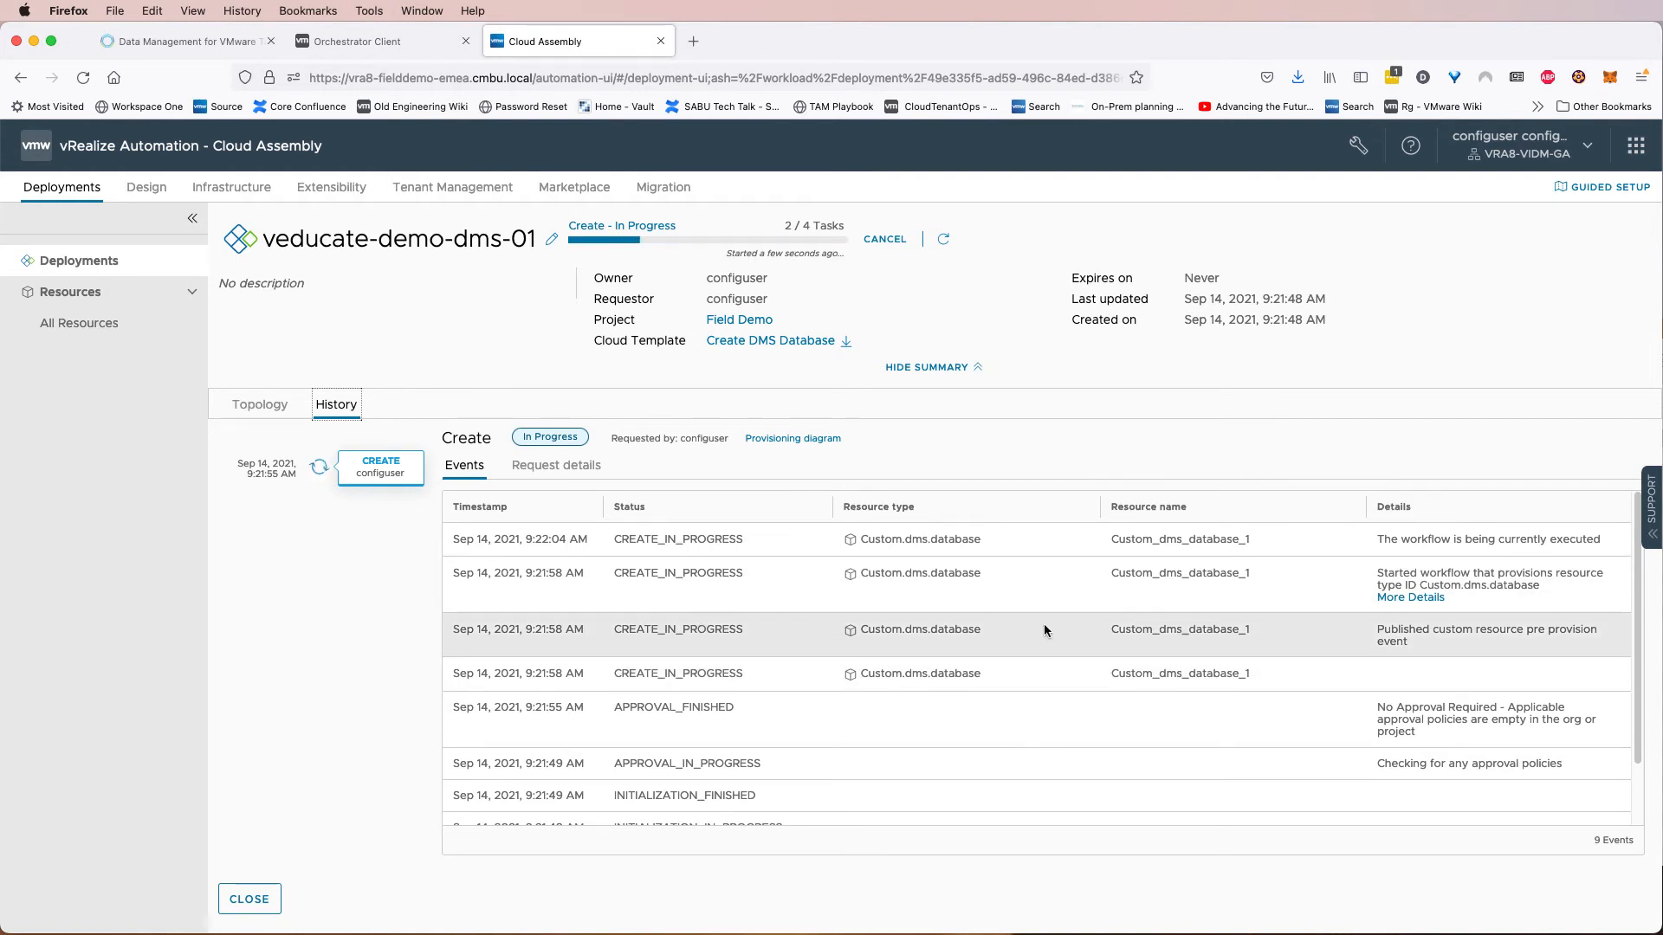
pyautogui.click(1407, 597)
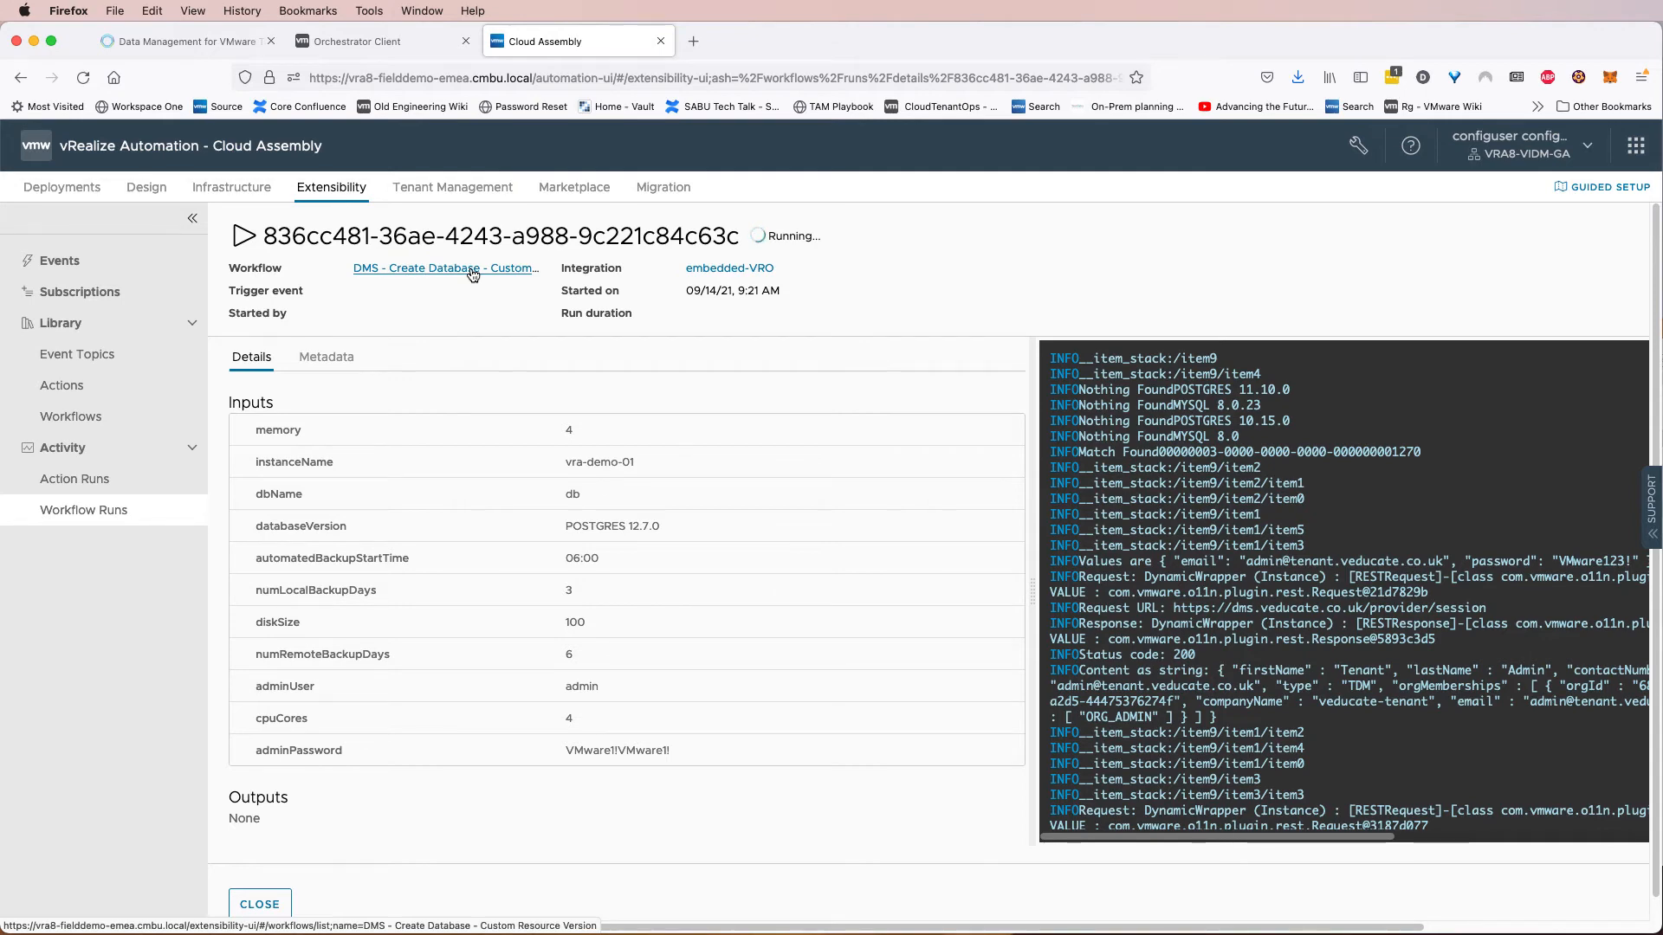
# Open the running DMS - Create Database - Custom Resource Version workflow run in the Orchestrator client.
pyautogui.click(388, 50)
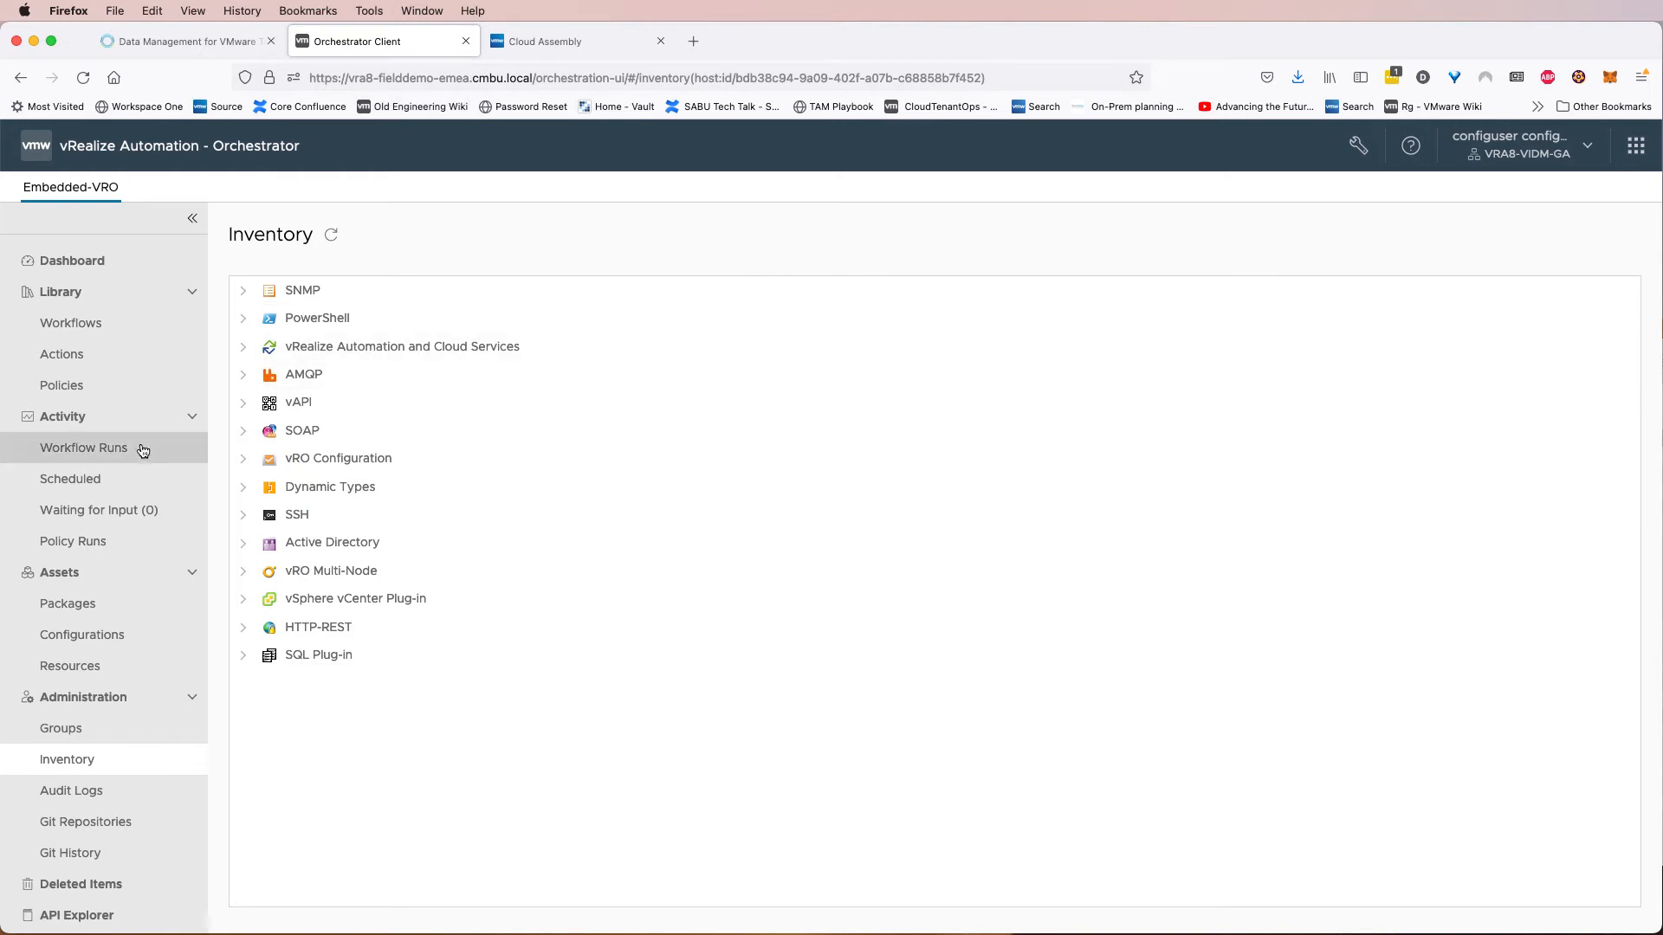
pyautogui.click(104, 456)
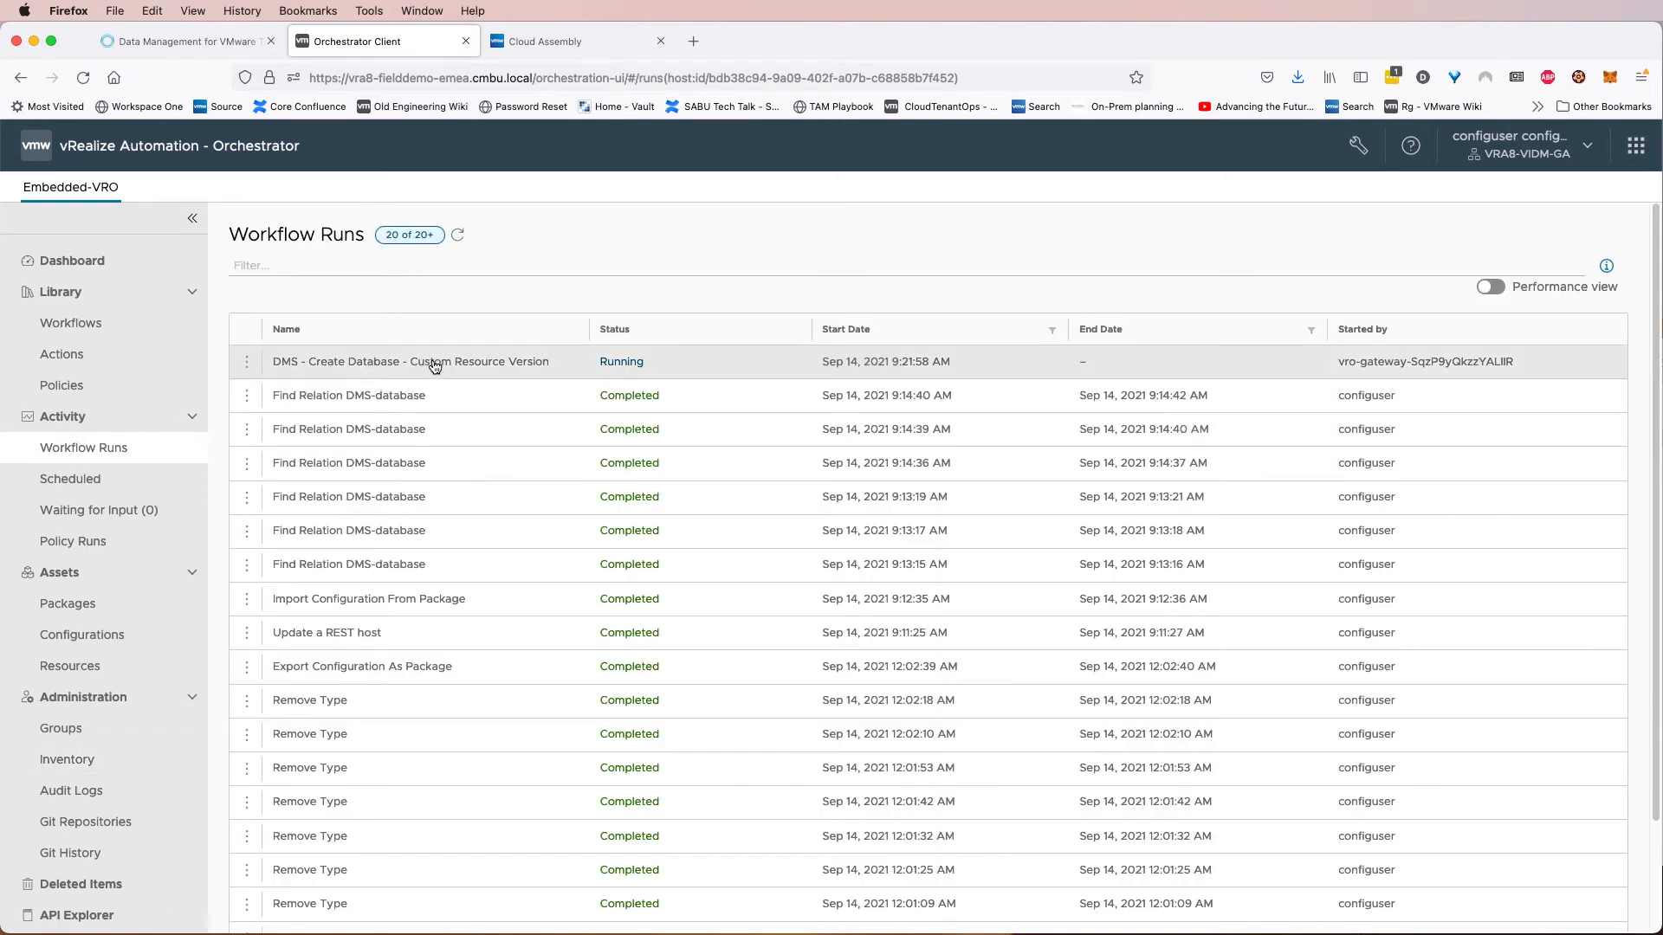
pyautogui.click(468, 362)
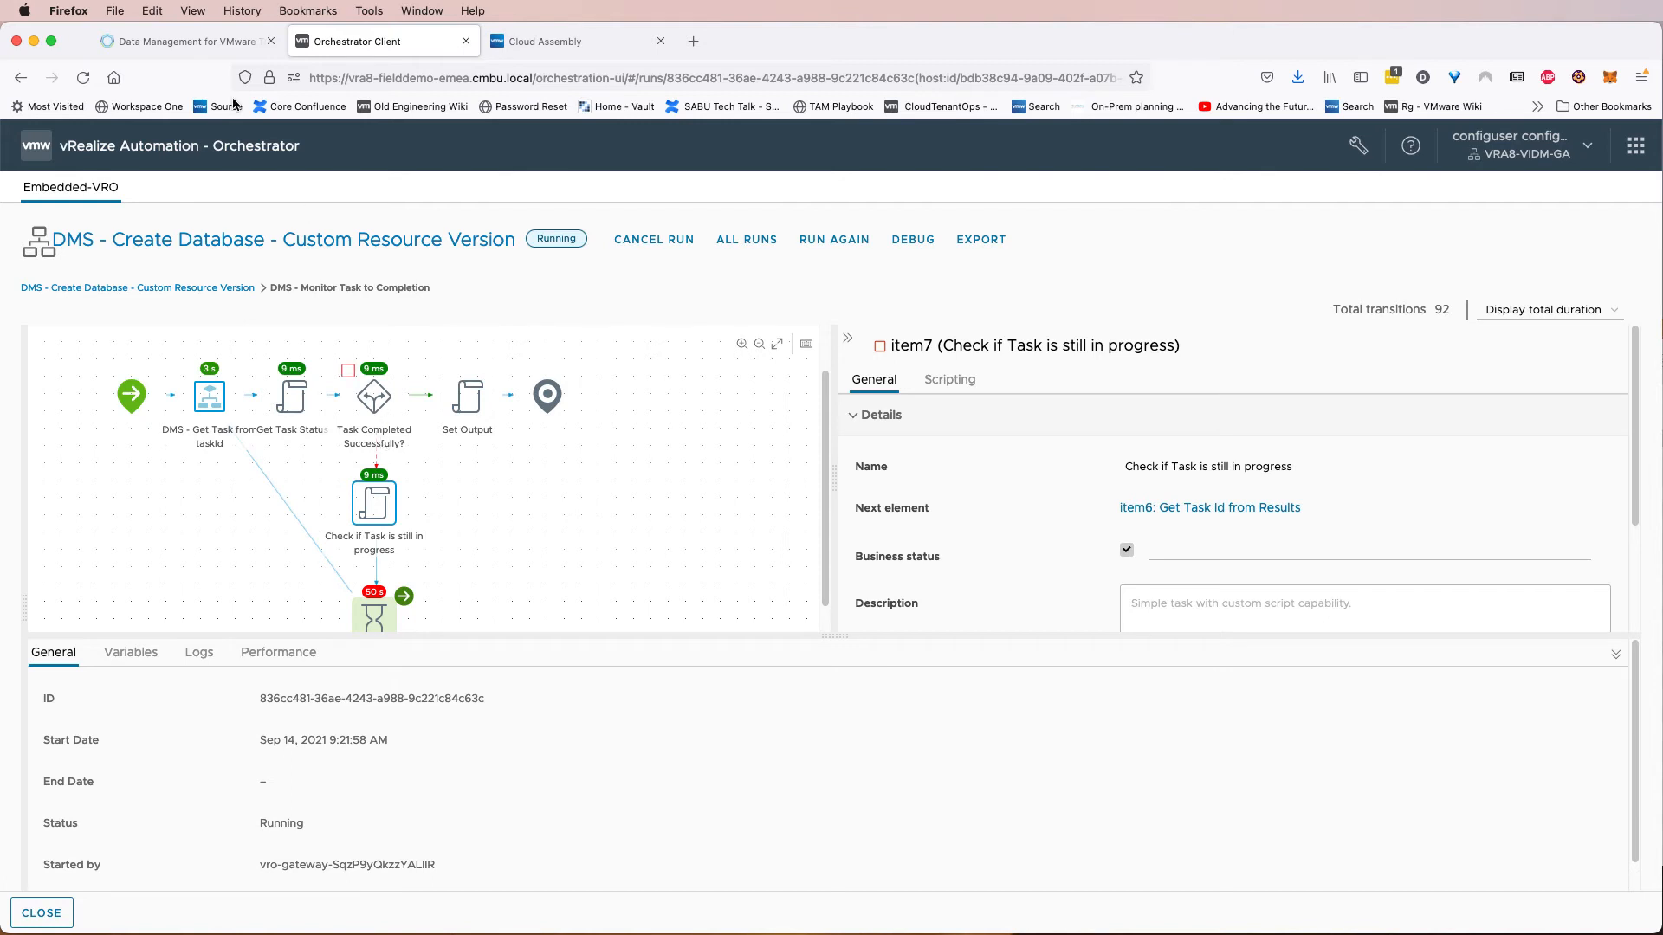
# Log out of the DMS portal and sign back in as the tenant admin using the account e-mail and password.
pyautogui.click(206, 45)
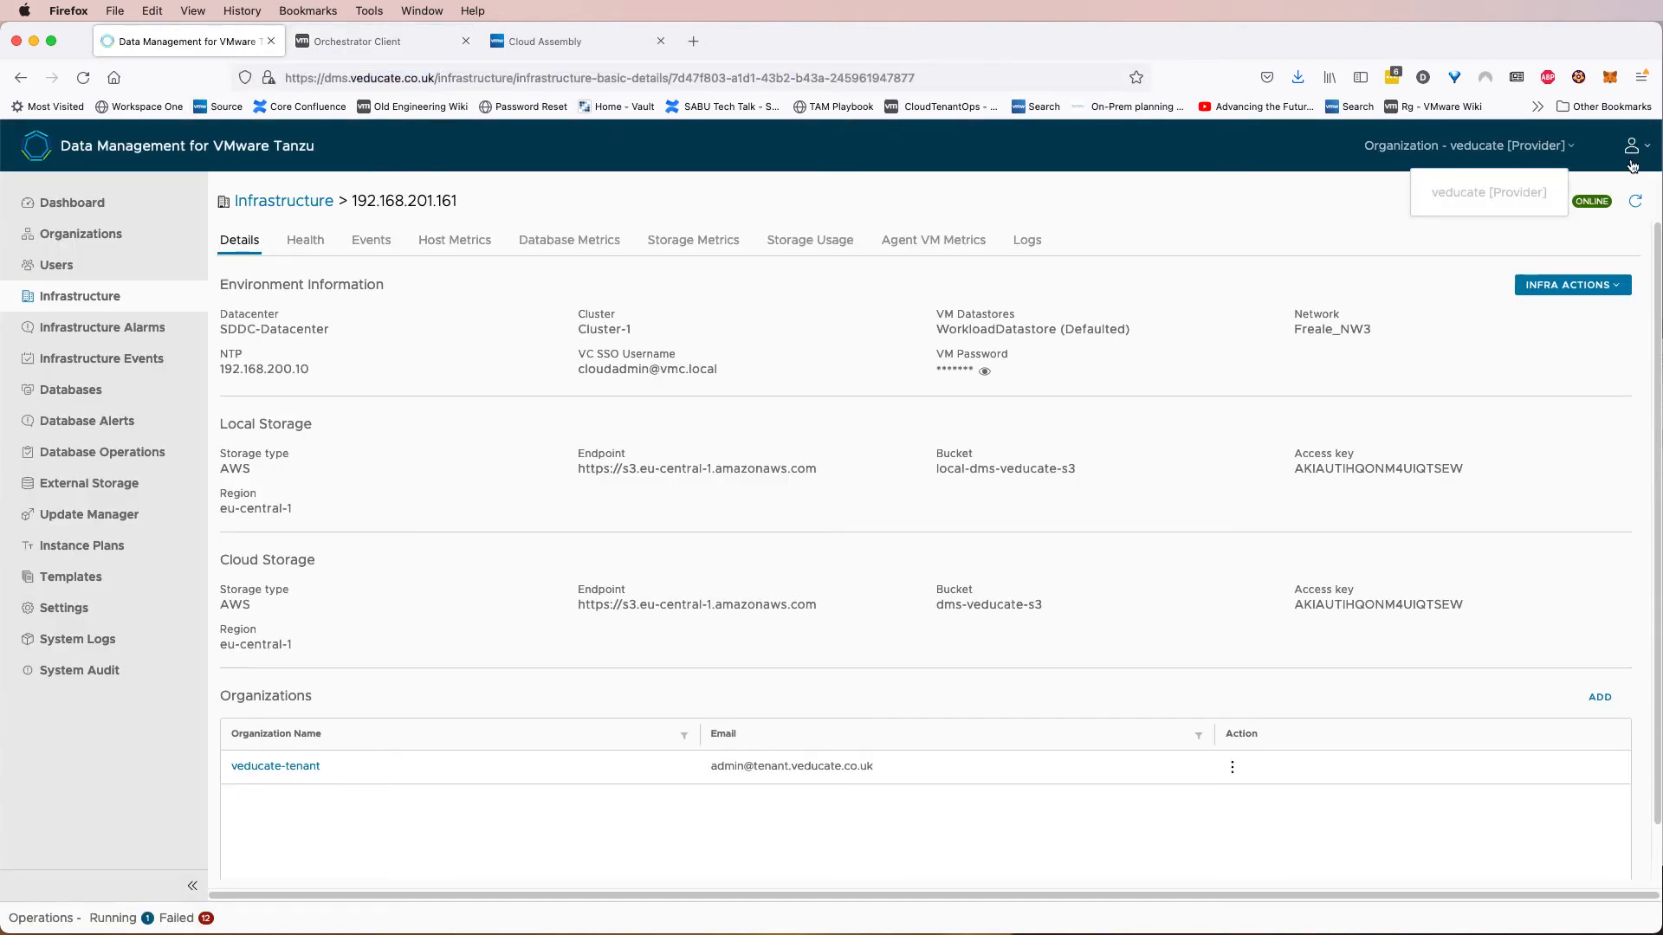
pyautogui.click(1632, 145)
pyautogui.click(1550, 327)
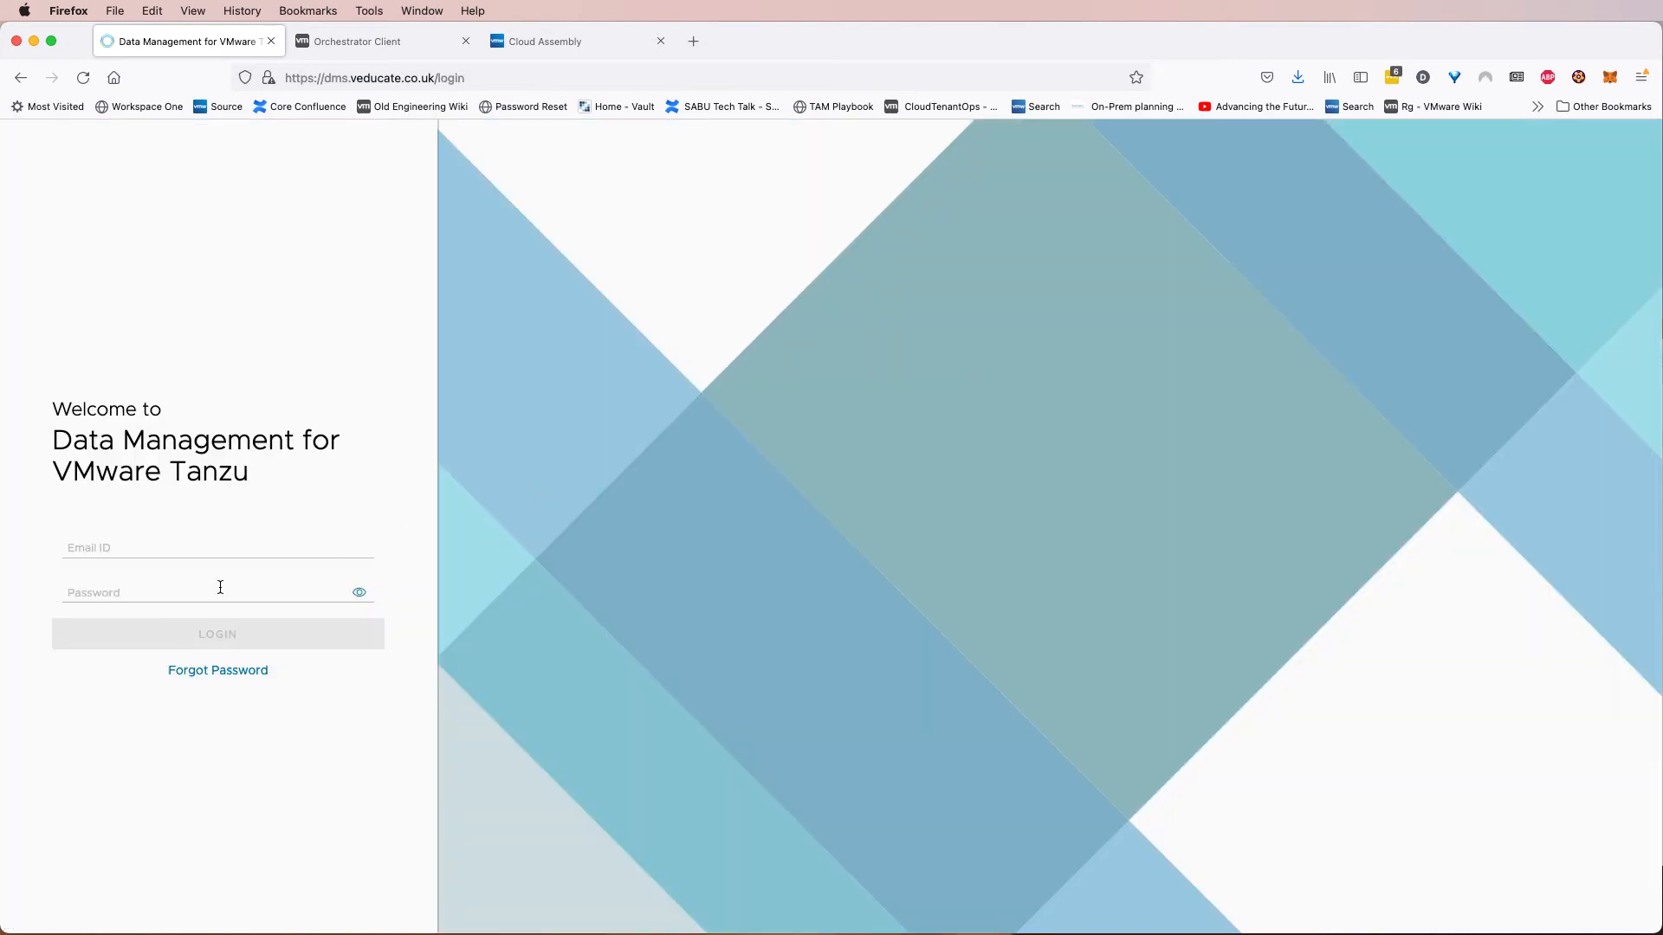
pyautogui.click(194, 555)
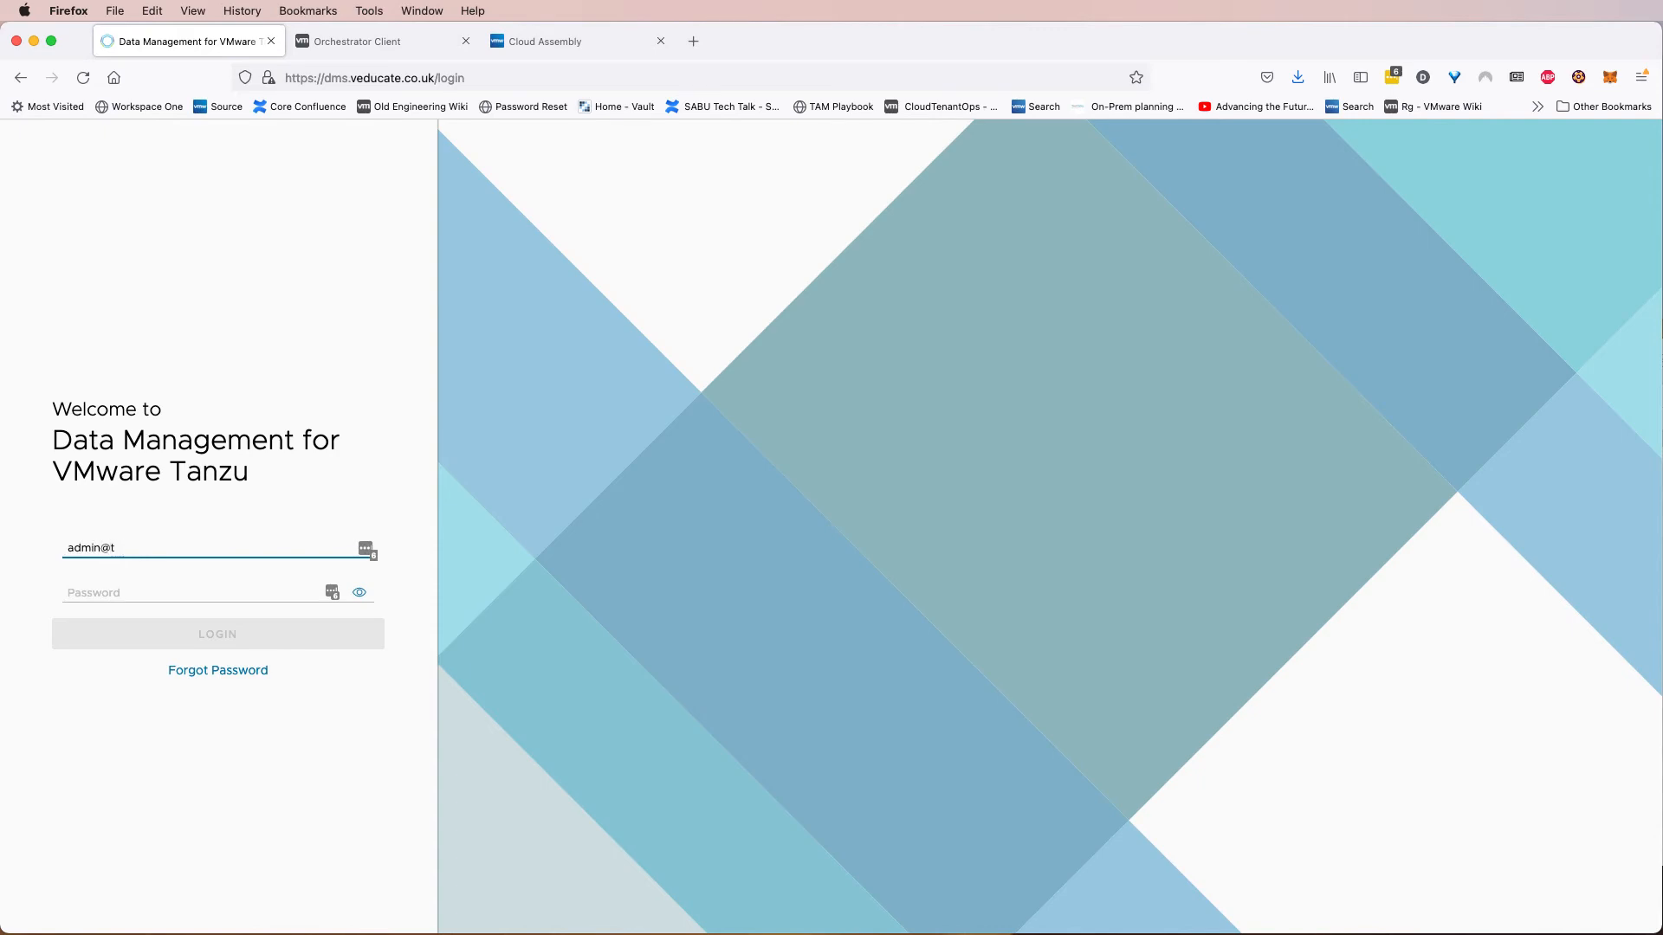
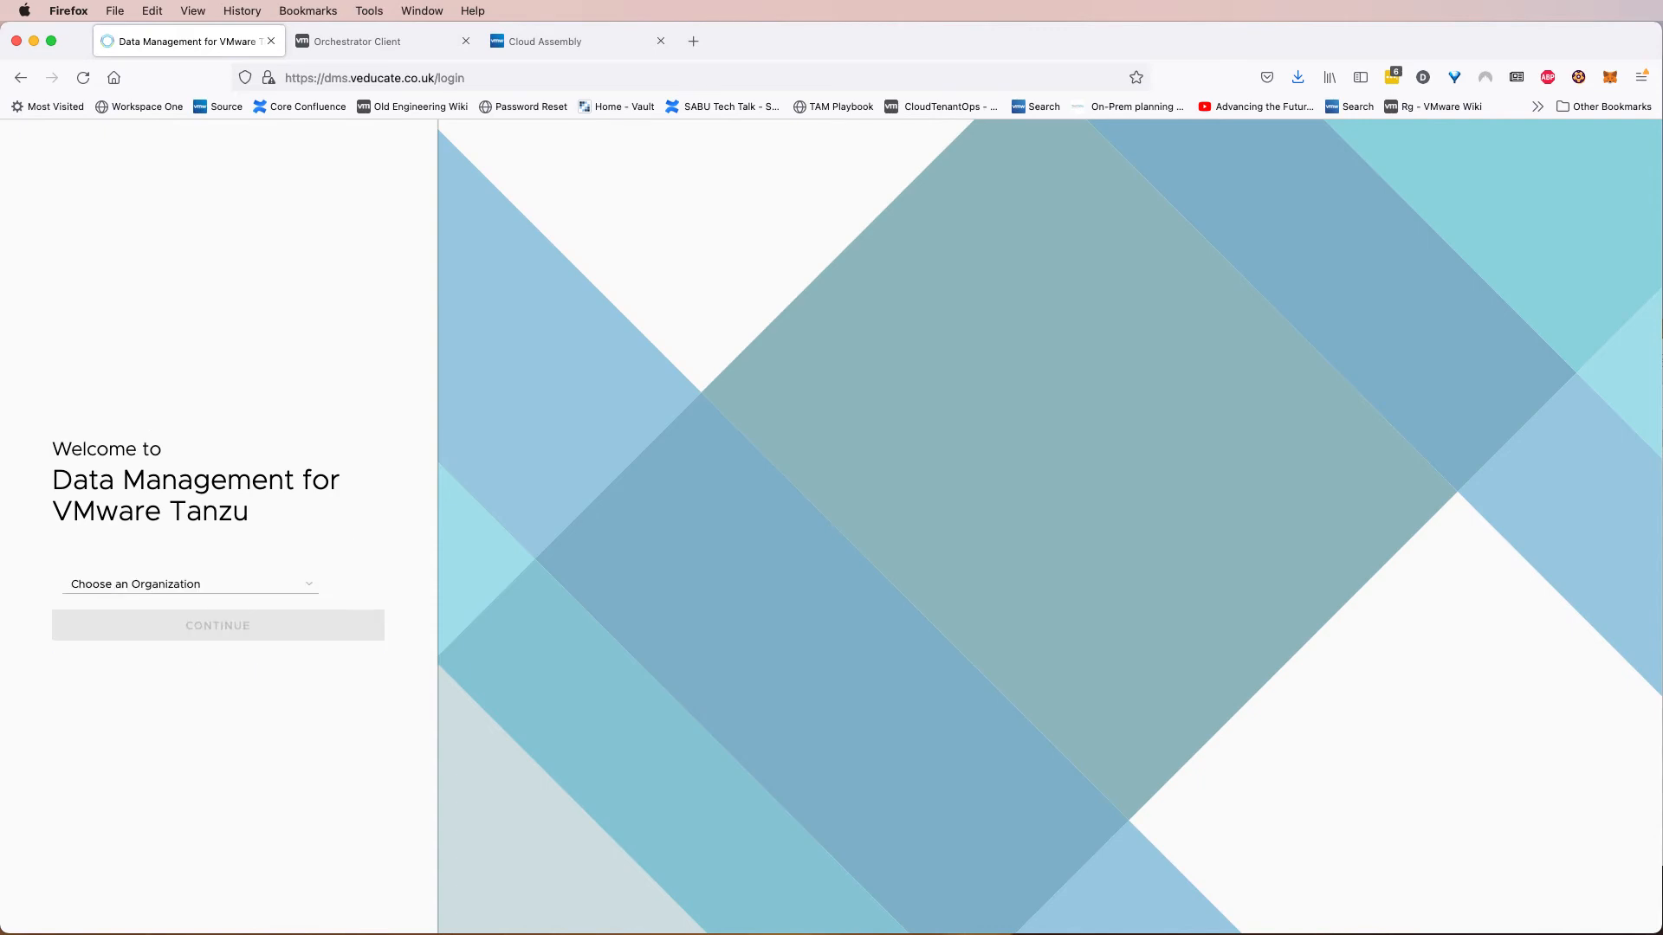
pyautogui.click(182, 584)
pyautogui.click(182, 599)
pyautogui.click(217, 625)
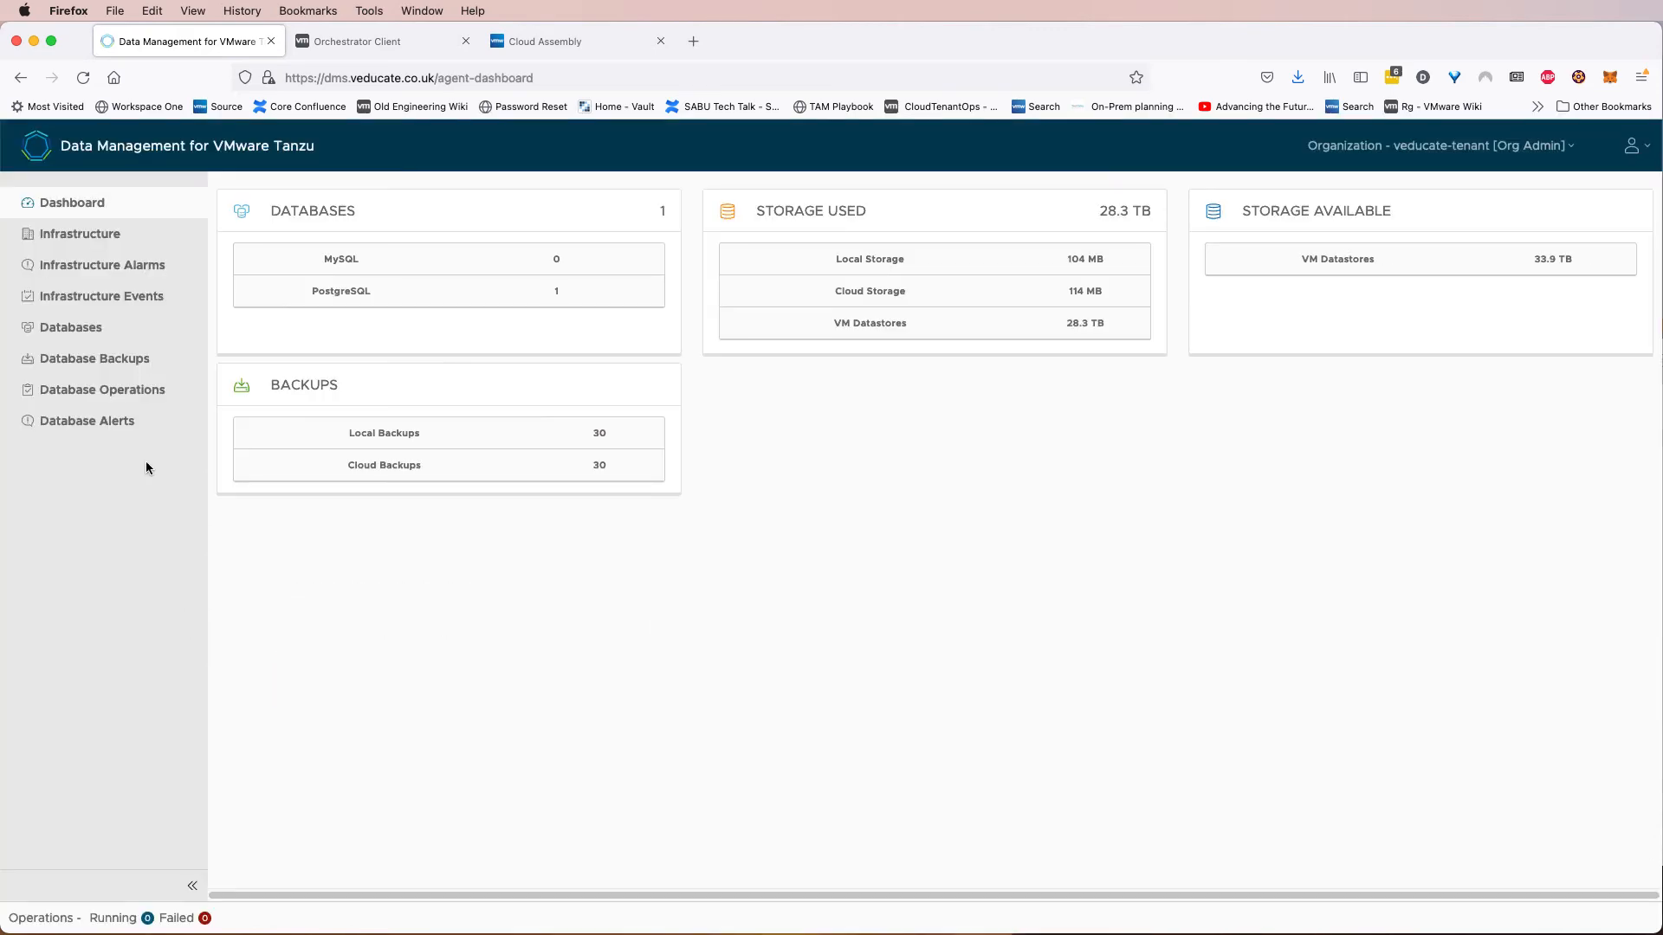
# Check the vra-demo-01 CREATE DB operation's state history and the database's entry in the DMS portal.
pyautogui.click(121, 404)
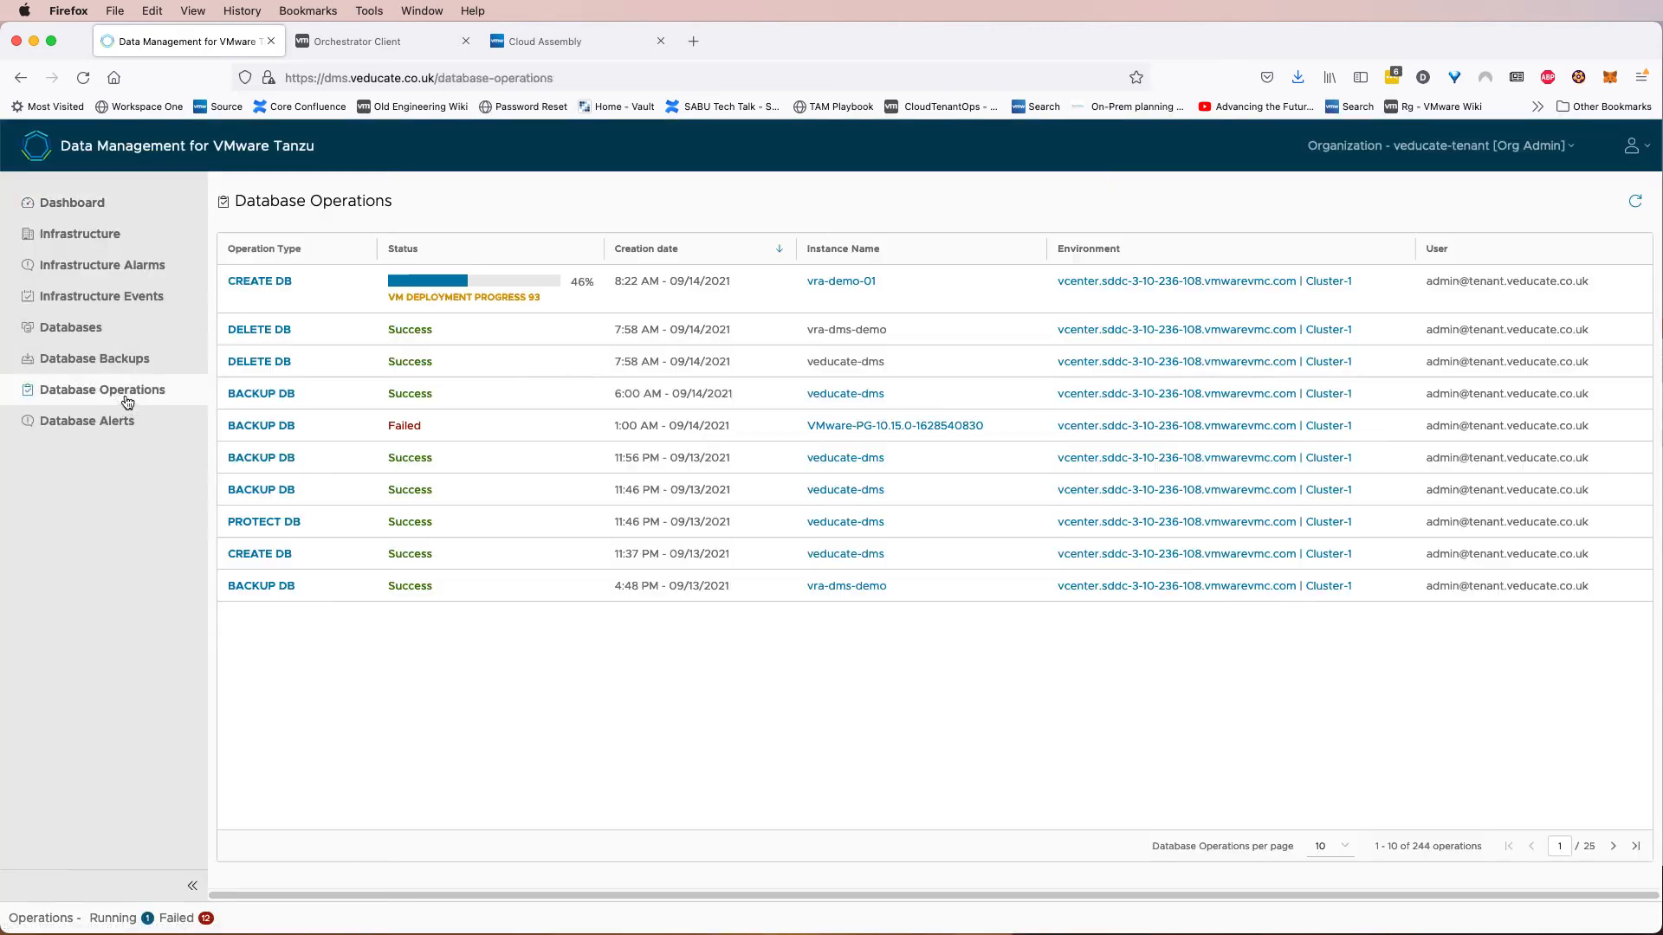
pyautogui.click(306, 296)
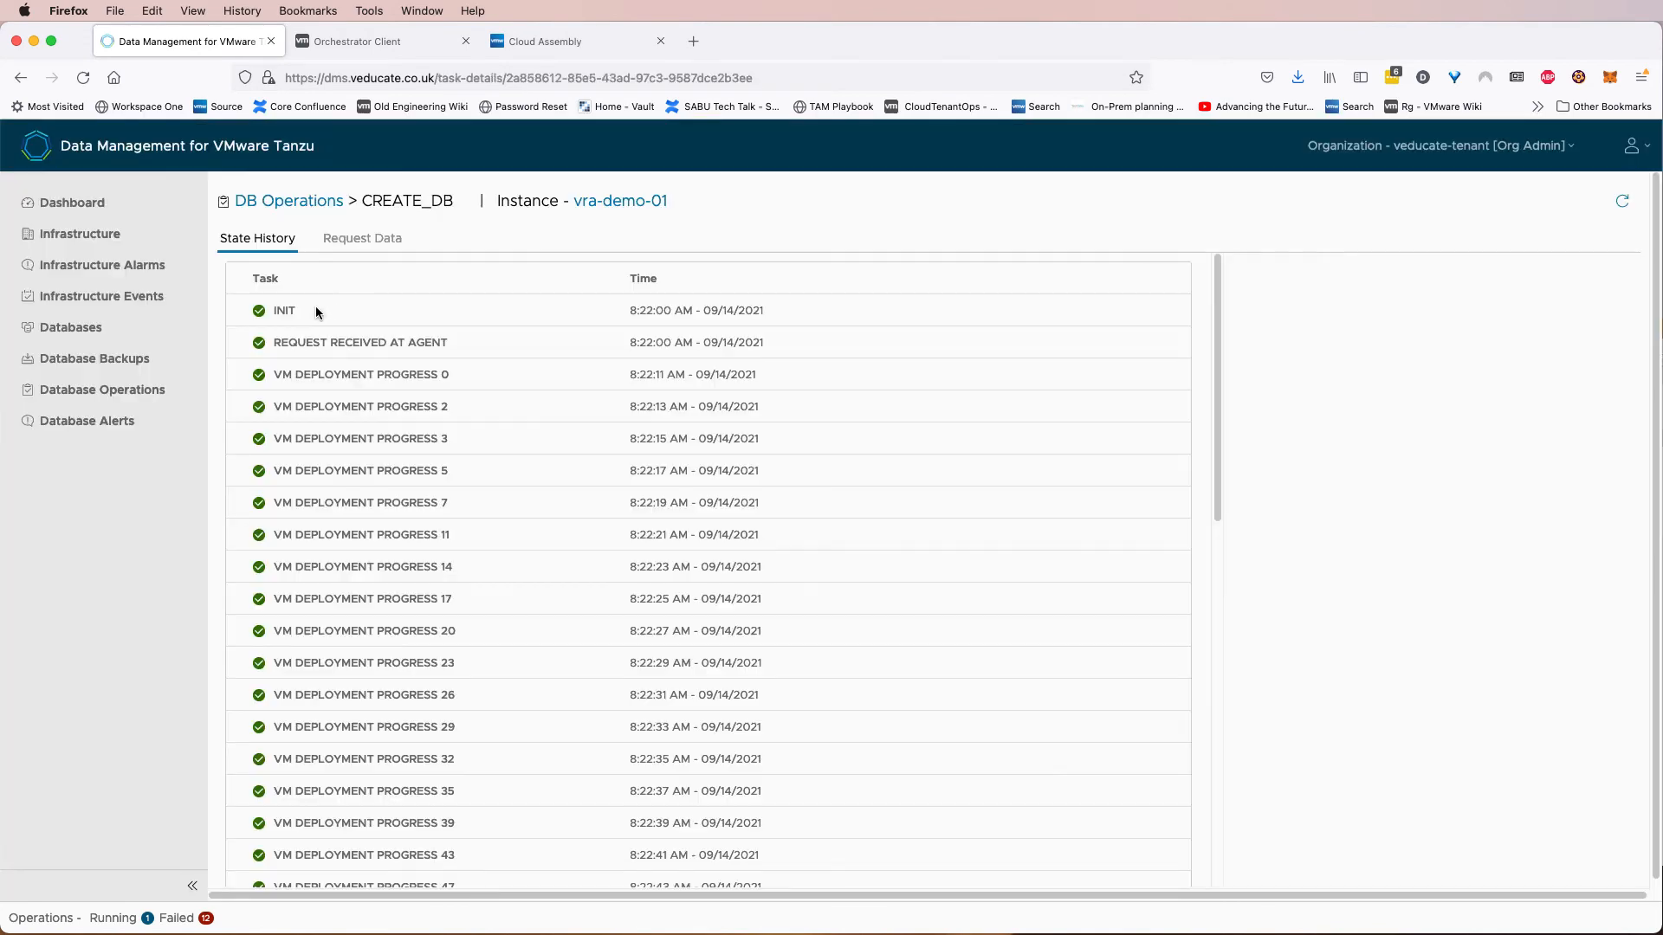
pyautogui.scroll(-10, 376, 397)
pyautogui.scroll(-4, 376, 395)
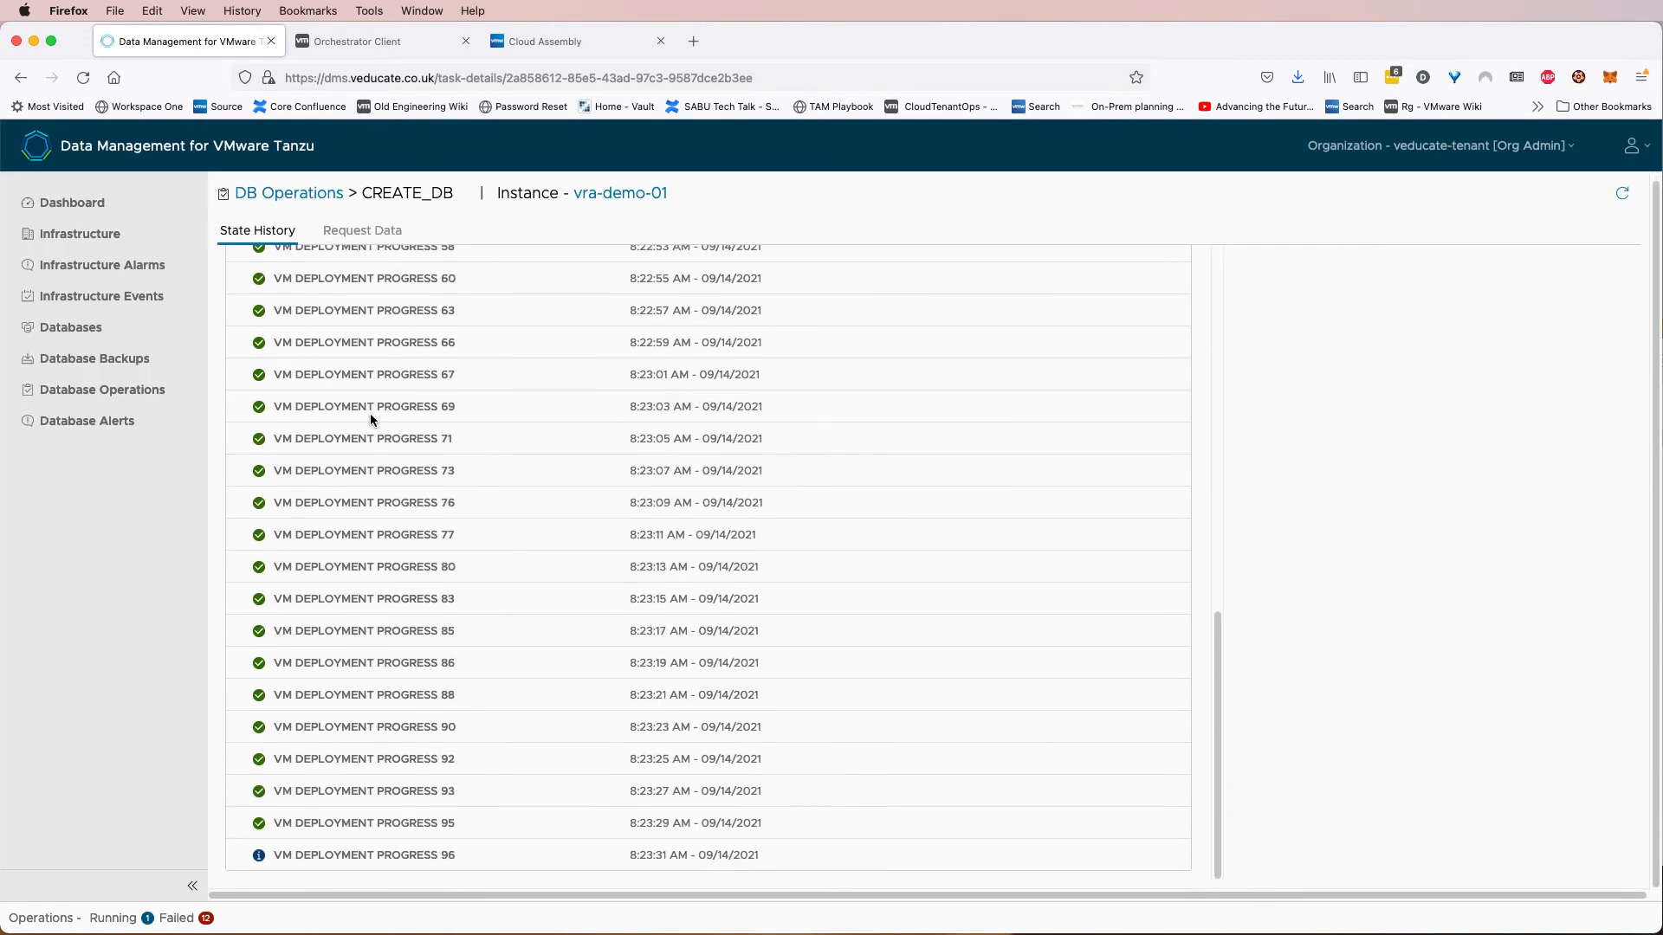
pyautogui.scroll(15, 494, 407)
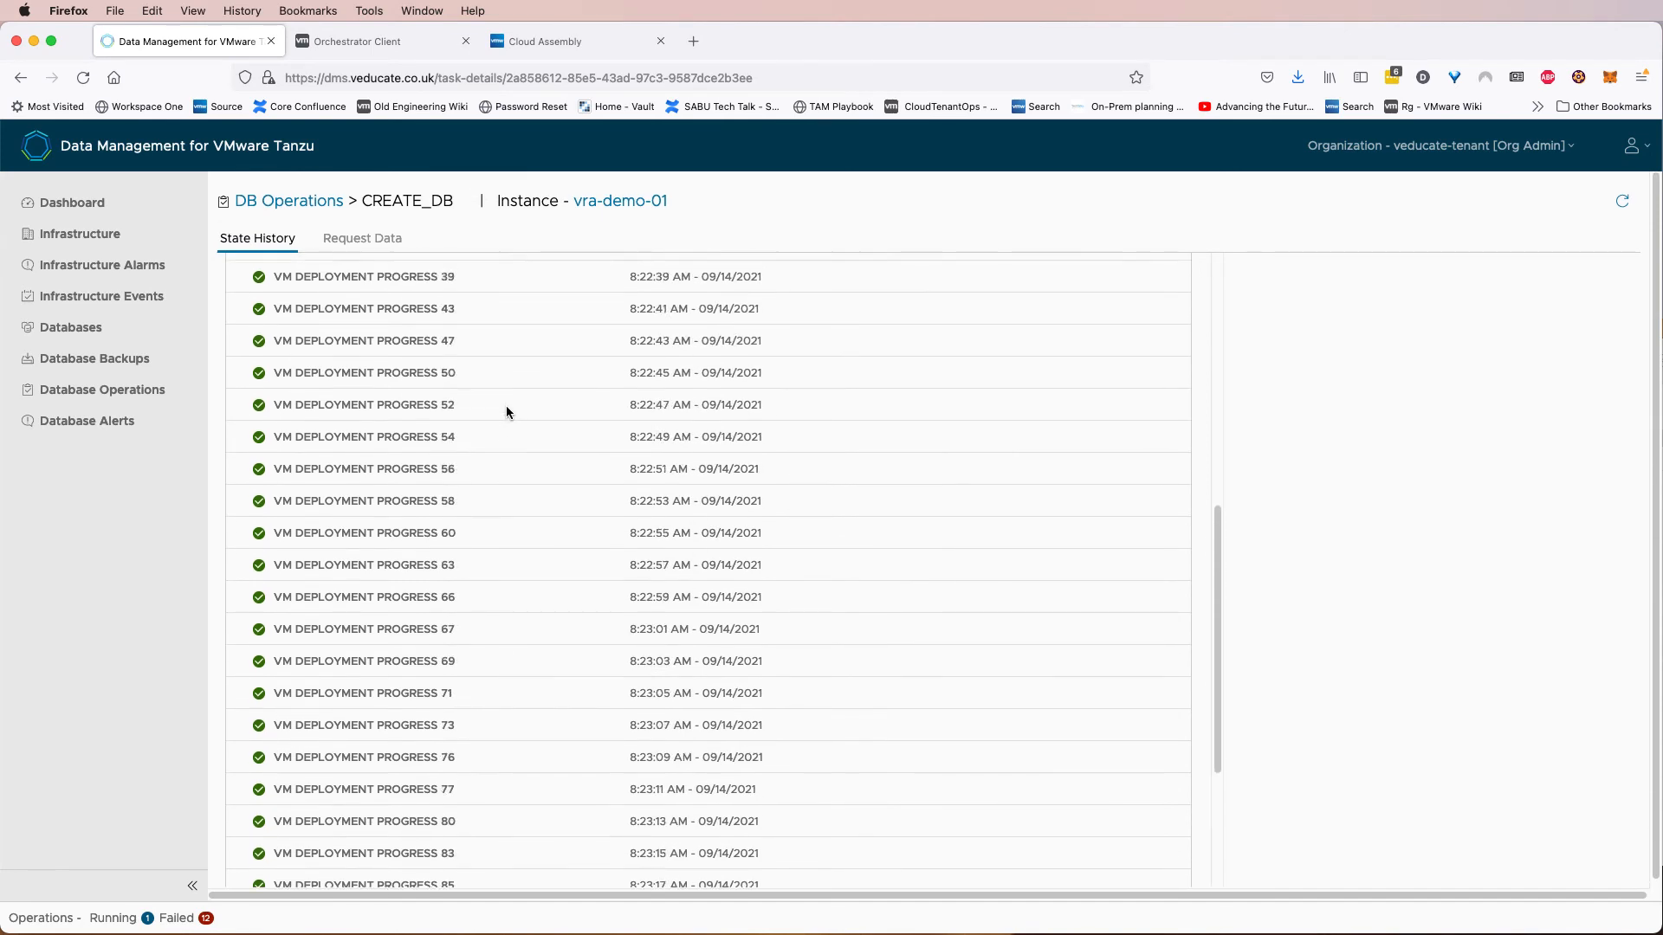
pyautogui.click(295, 202)
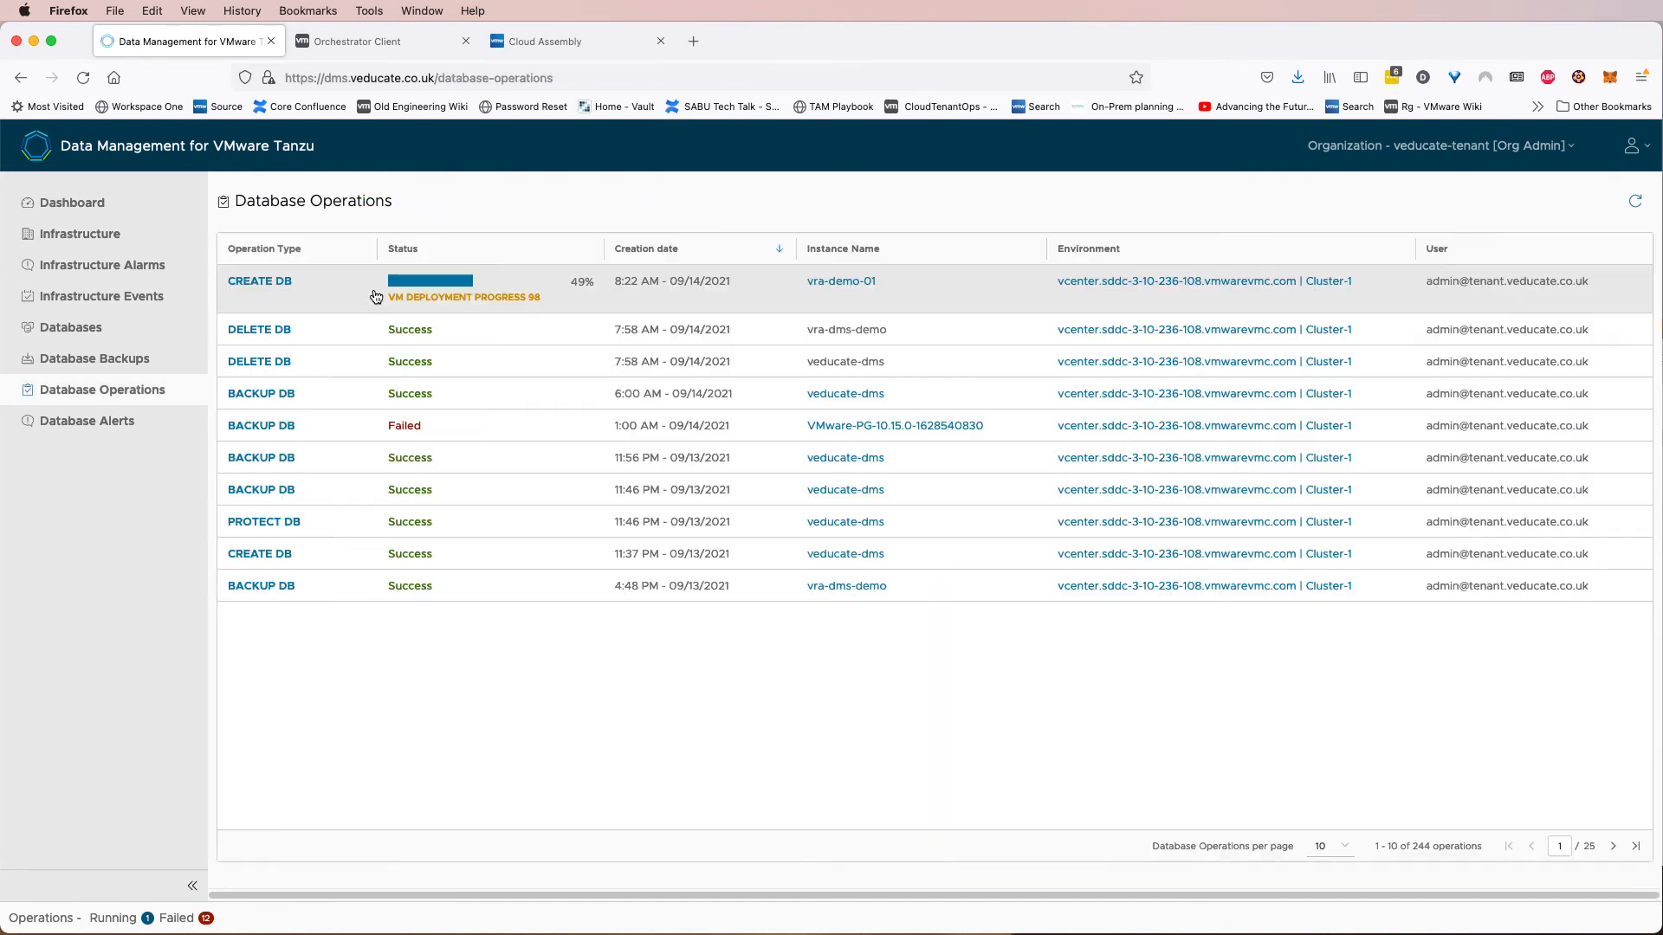
pyautogui.click(862, 284)
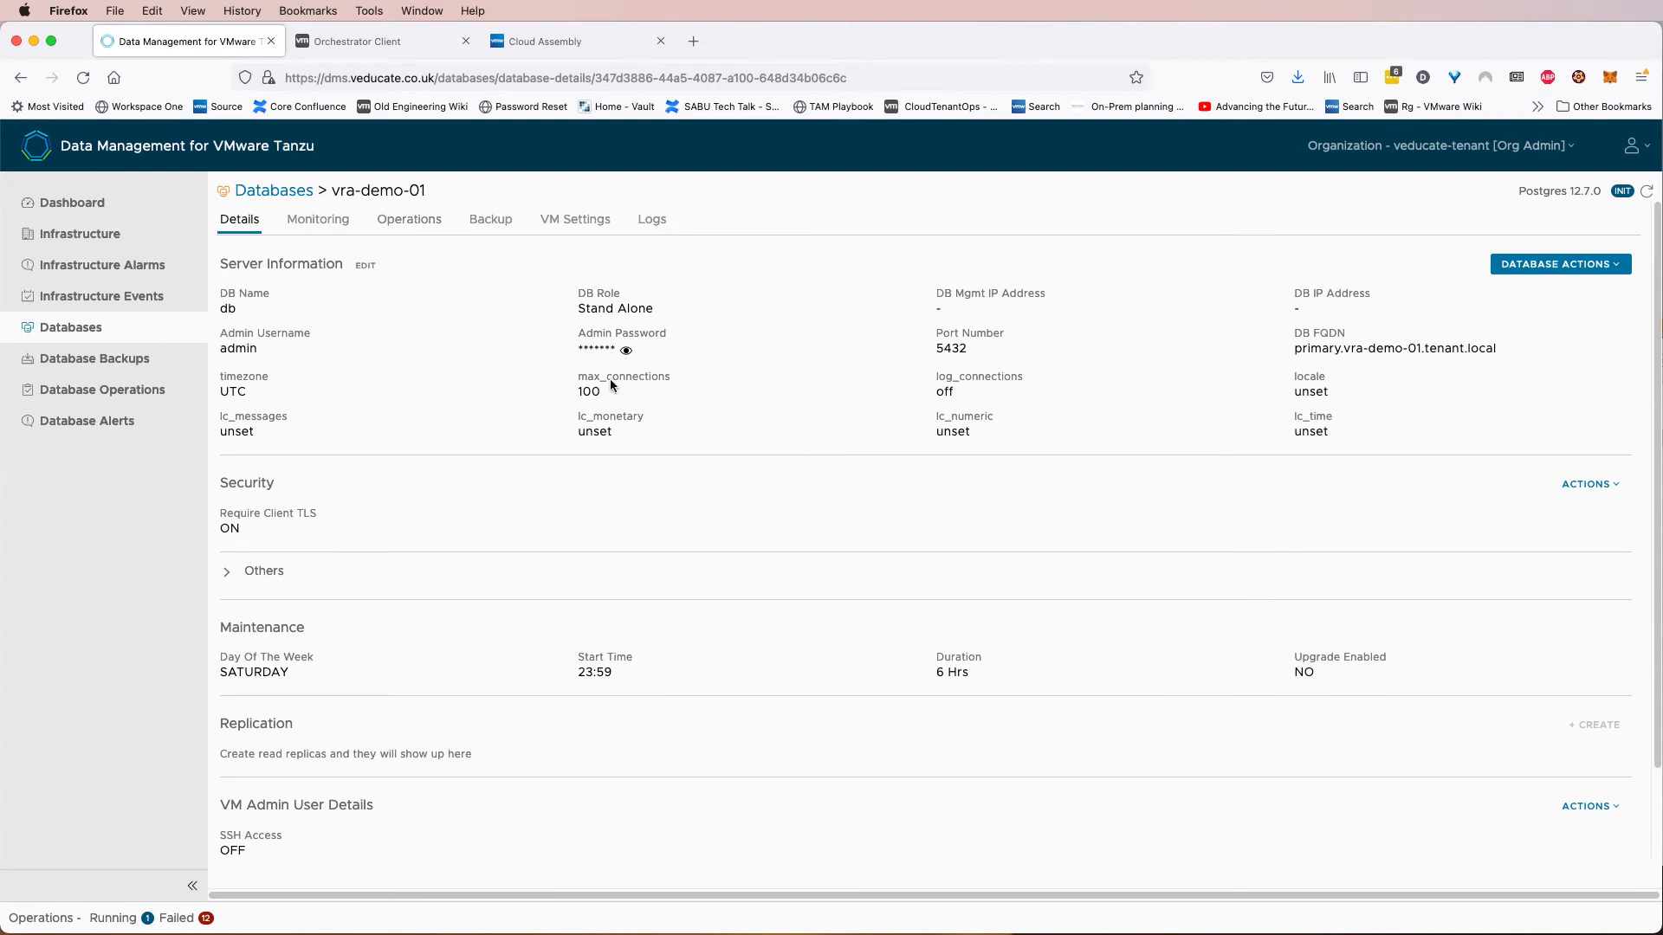
pyautogui.click(97, 336)
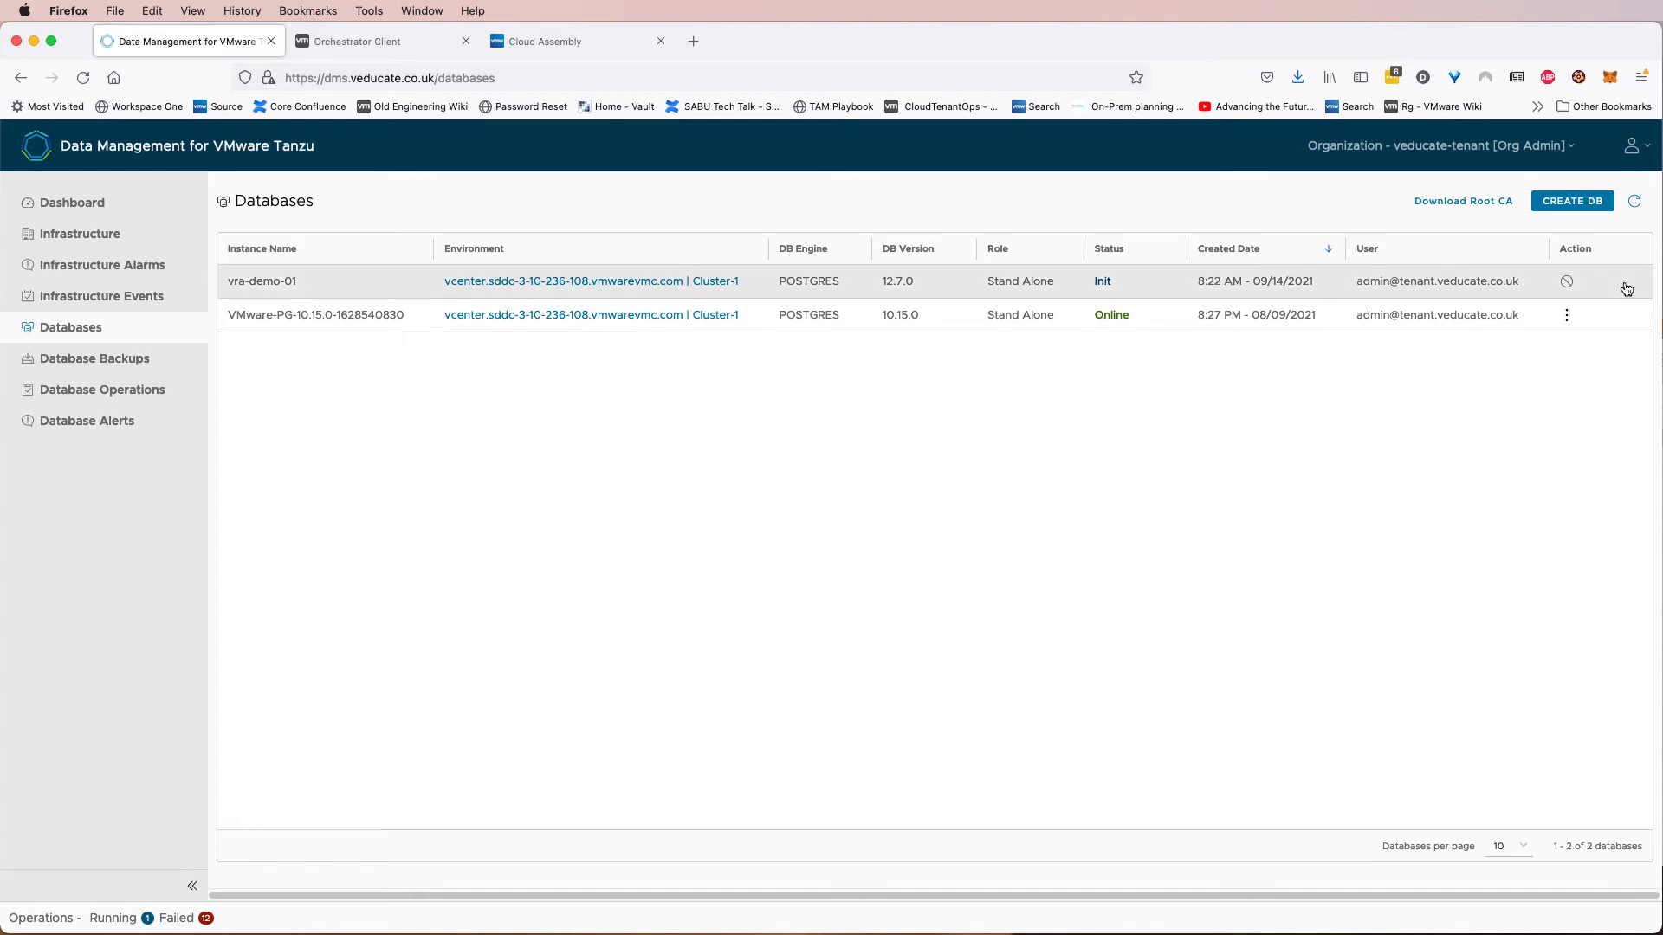
# Create version 1 of the Create DMS Database cloud template, released to the catalog, with change log Initial release.
pyautogui.click(577, 49)
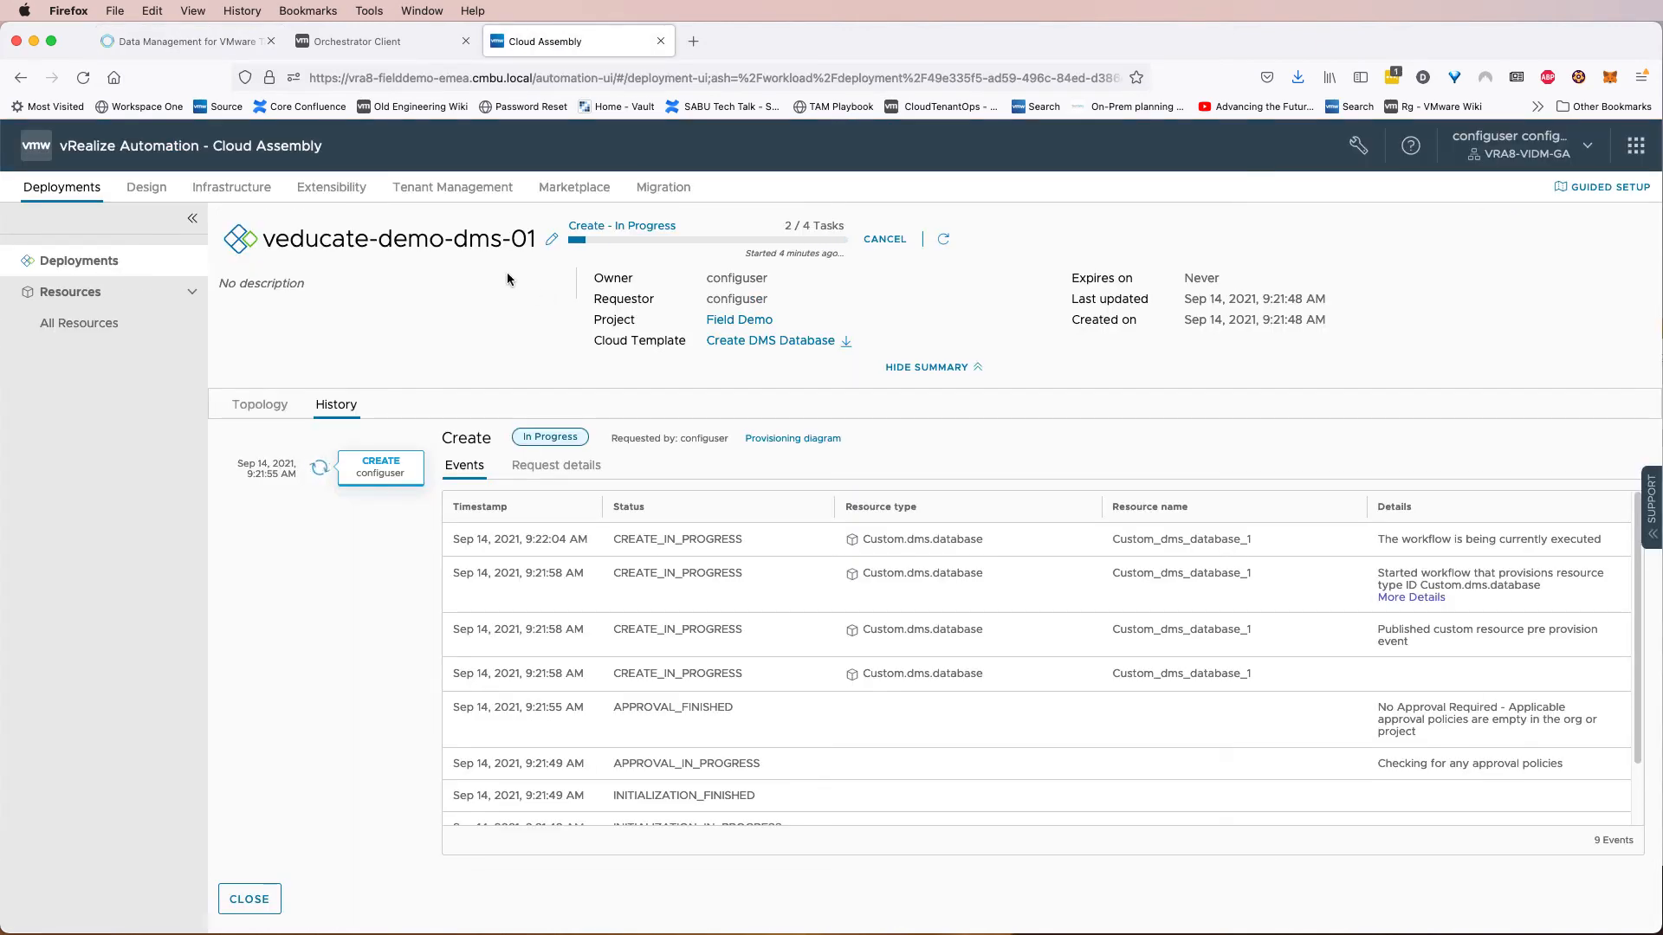
pyautogui.click(146, 189)
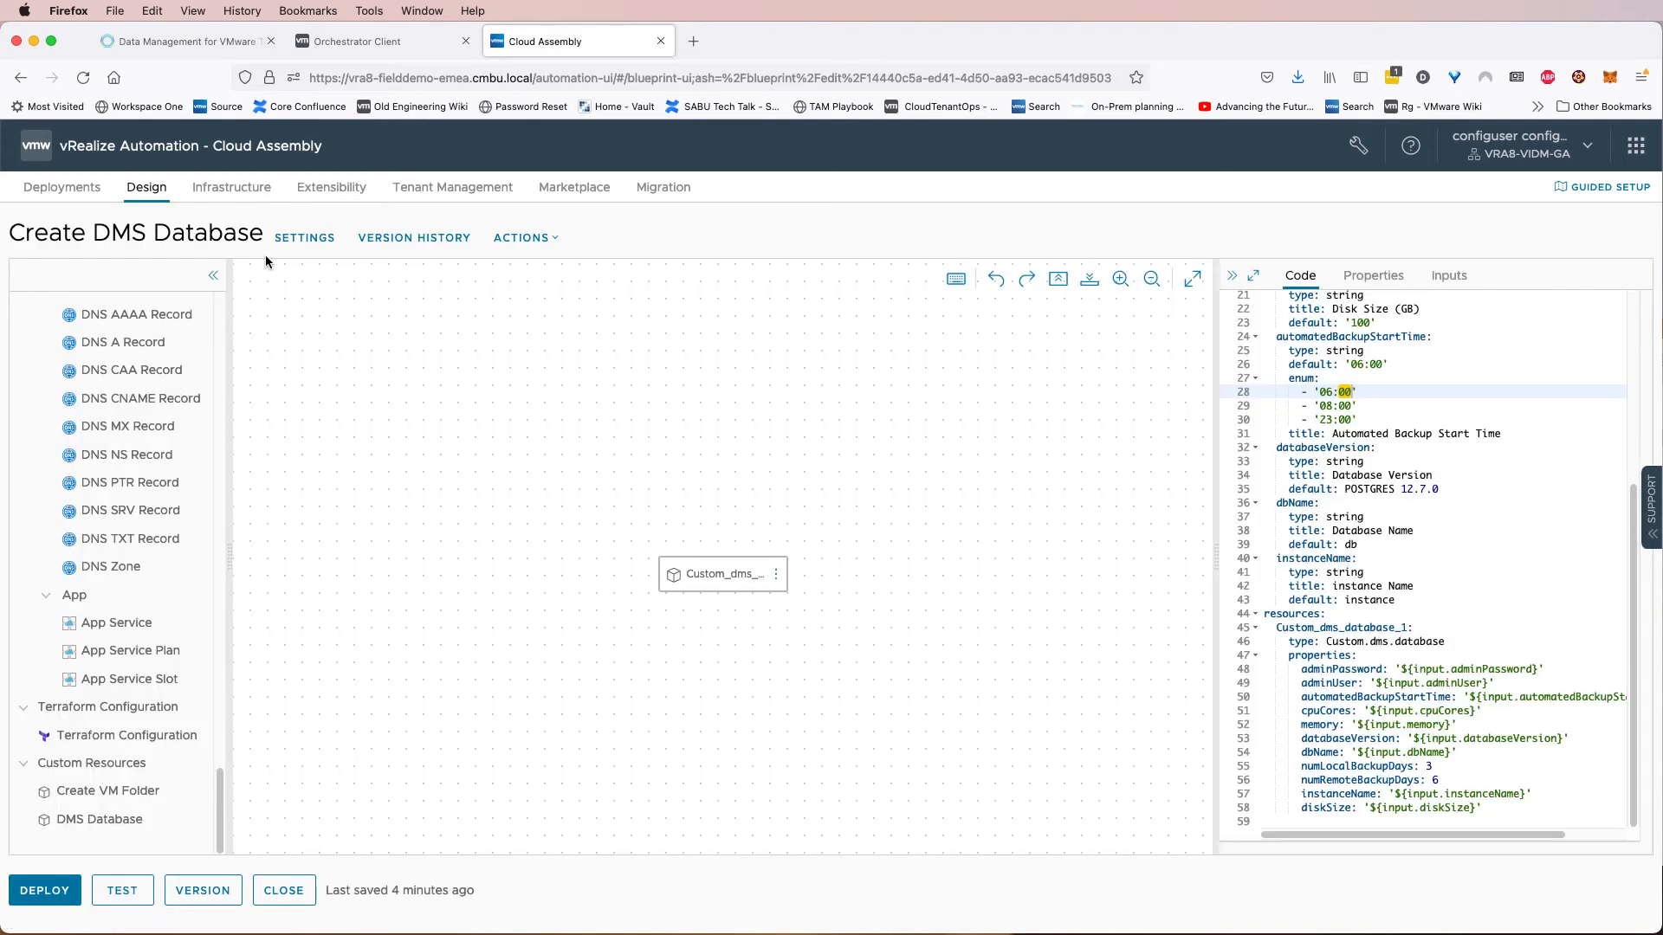
pyautogui.click(208, 890)
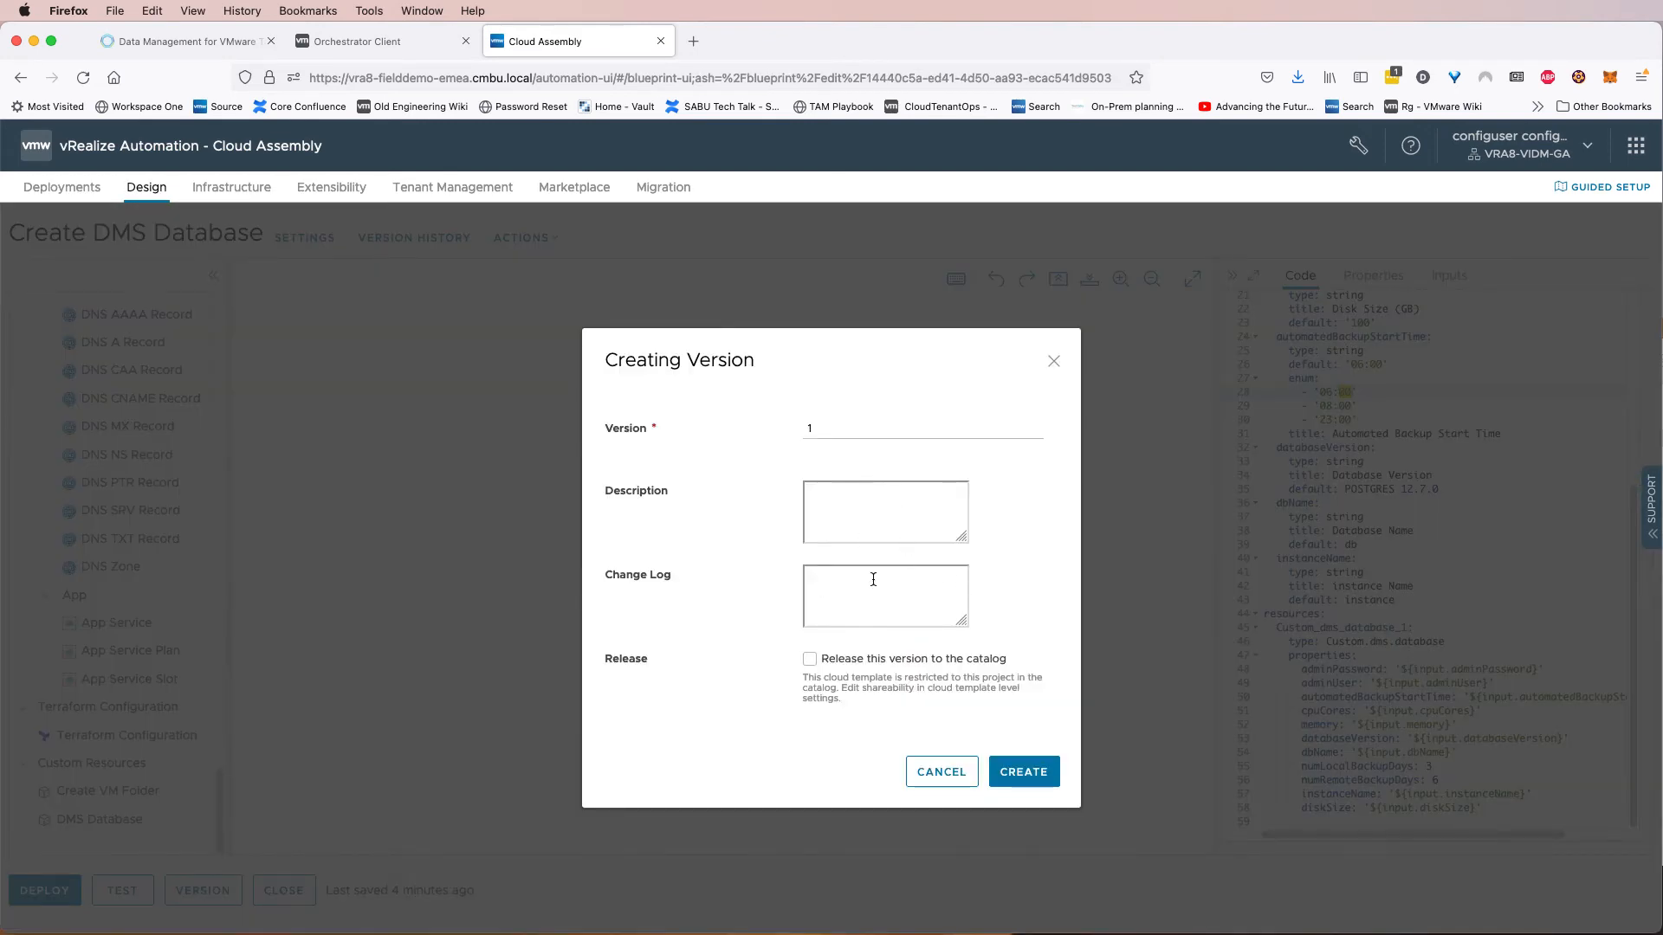
pyautogui.click(838, 662)
pyautogui.click(845, 597)
pyautogui.write('Ini')
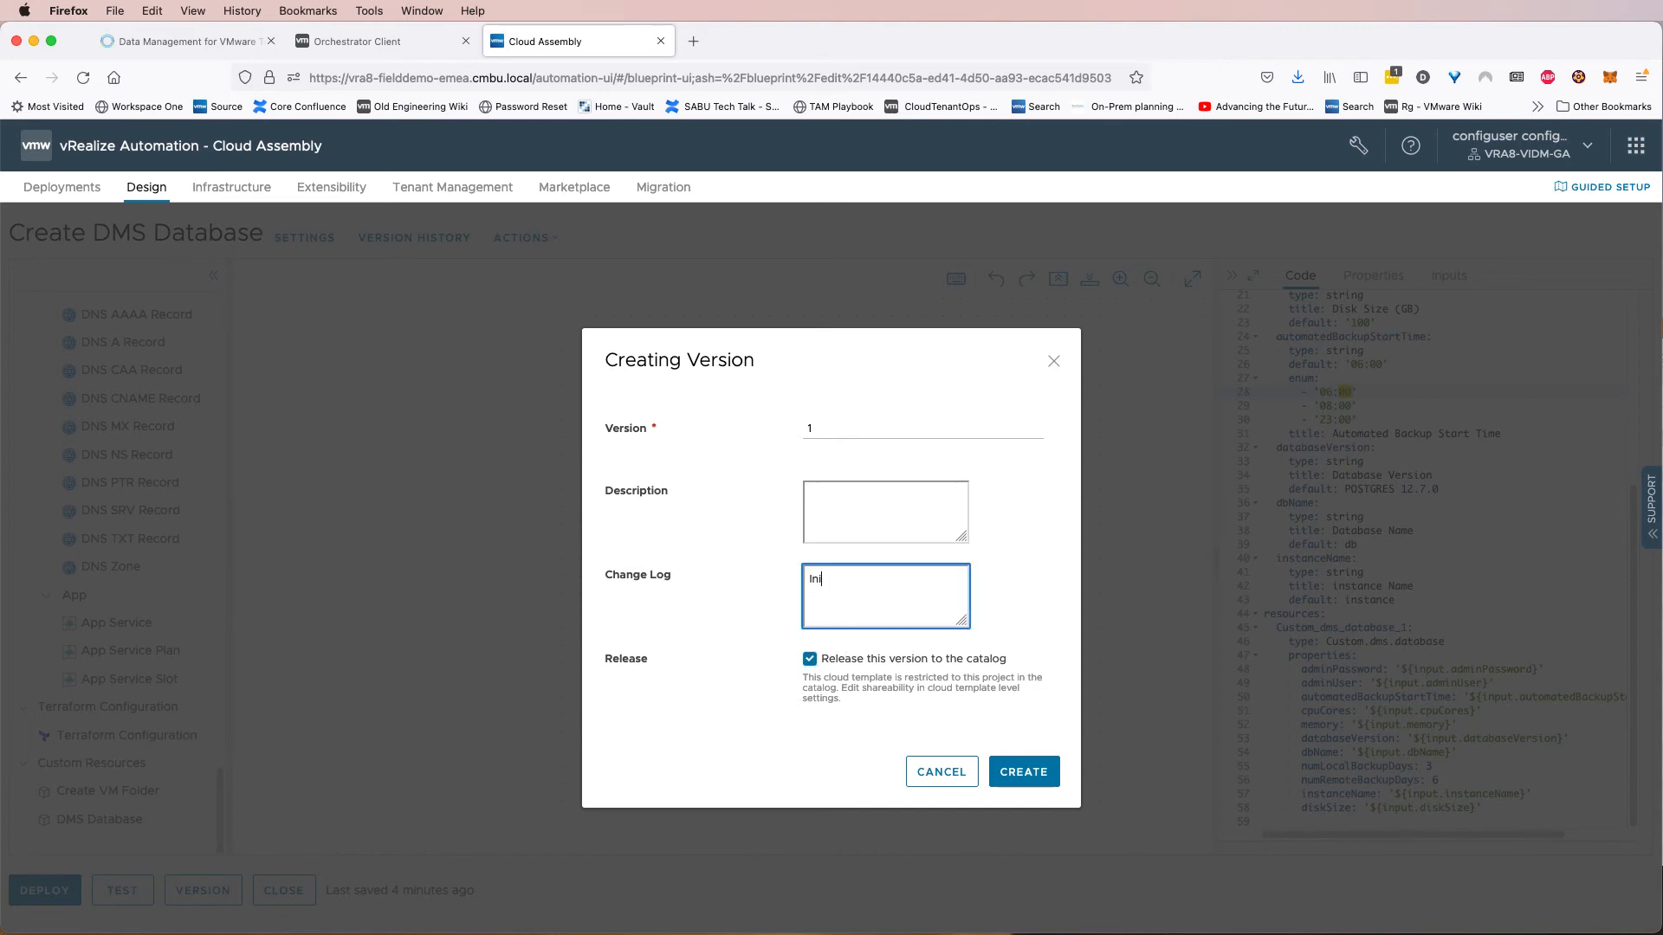
pyautogui.write('tial commi')
pyautogui.press('BackSpace')
pyautogui.press('BackSpace')
pyautogui.press('BackSpace')
pyautogui.press('BackSpace')
pyautogui.press('BackSpace')
pyautogui.write('release')
pyautogui.click(1033, 773)
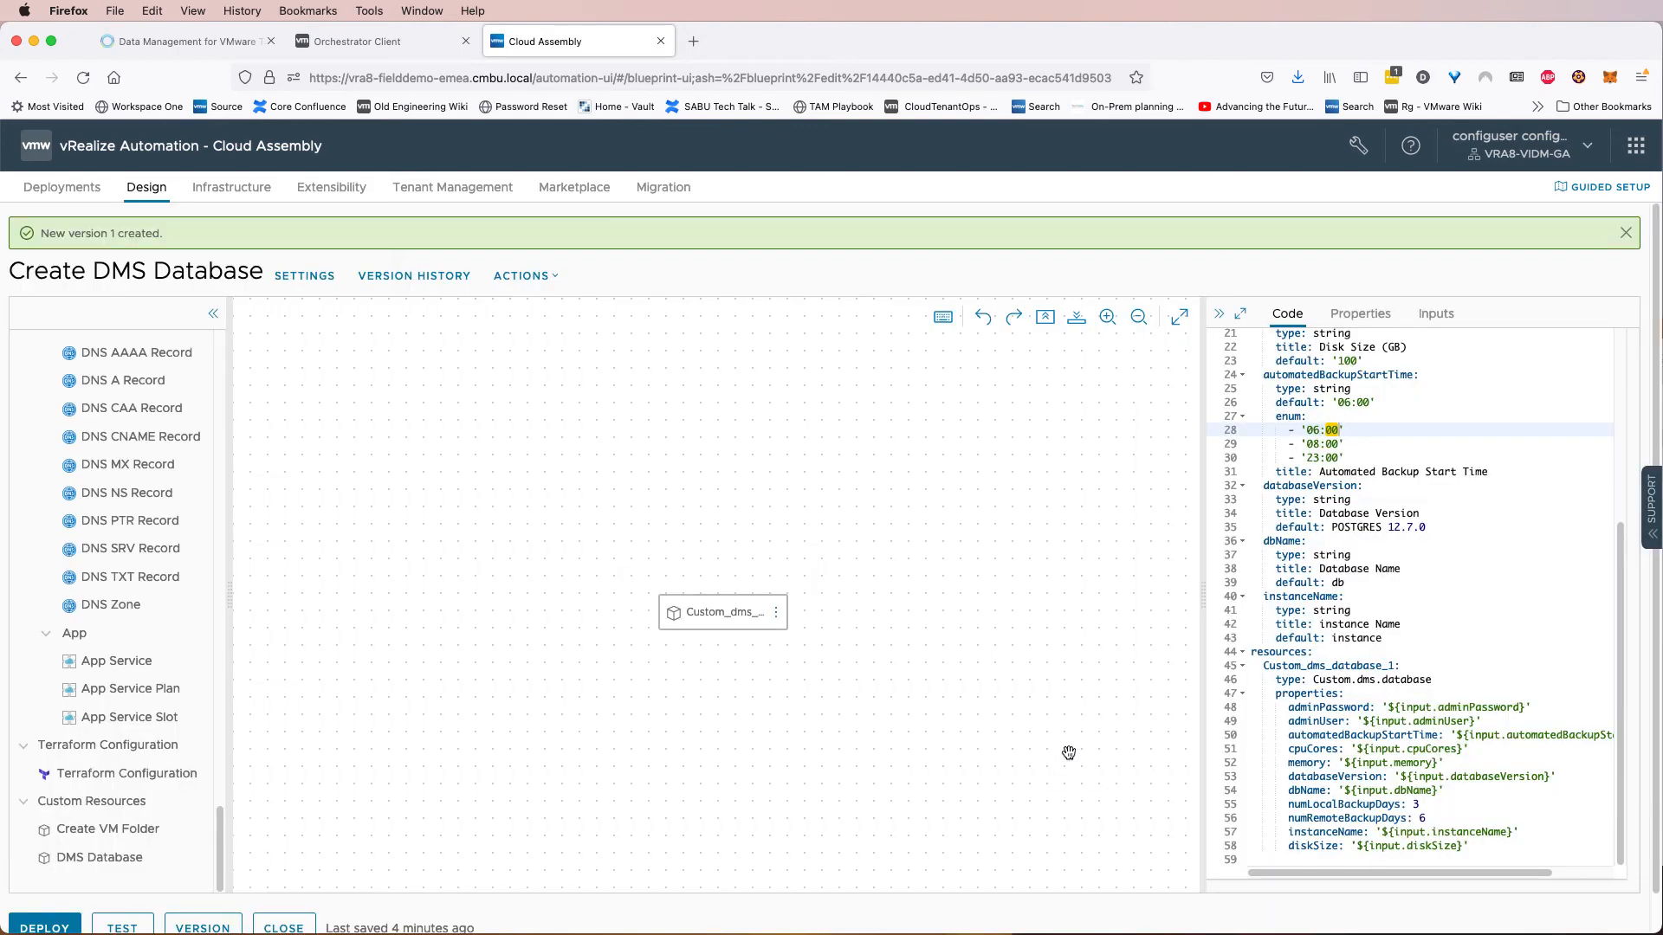
# Switch to Service Broker and save and re-import the Field Demo Blueprints content source.
pyautogui.click(1636, 145)
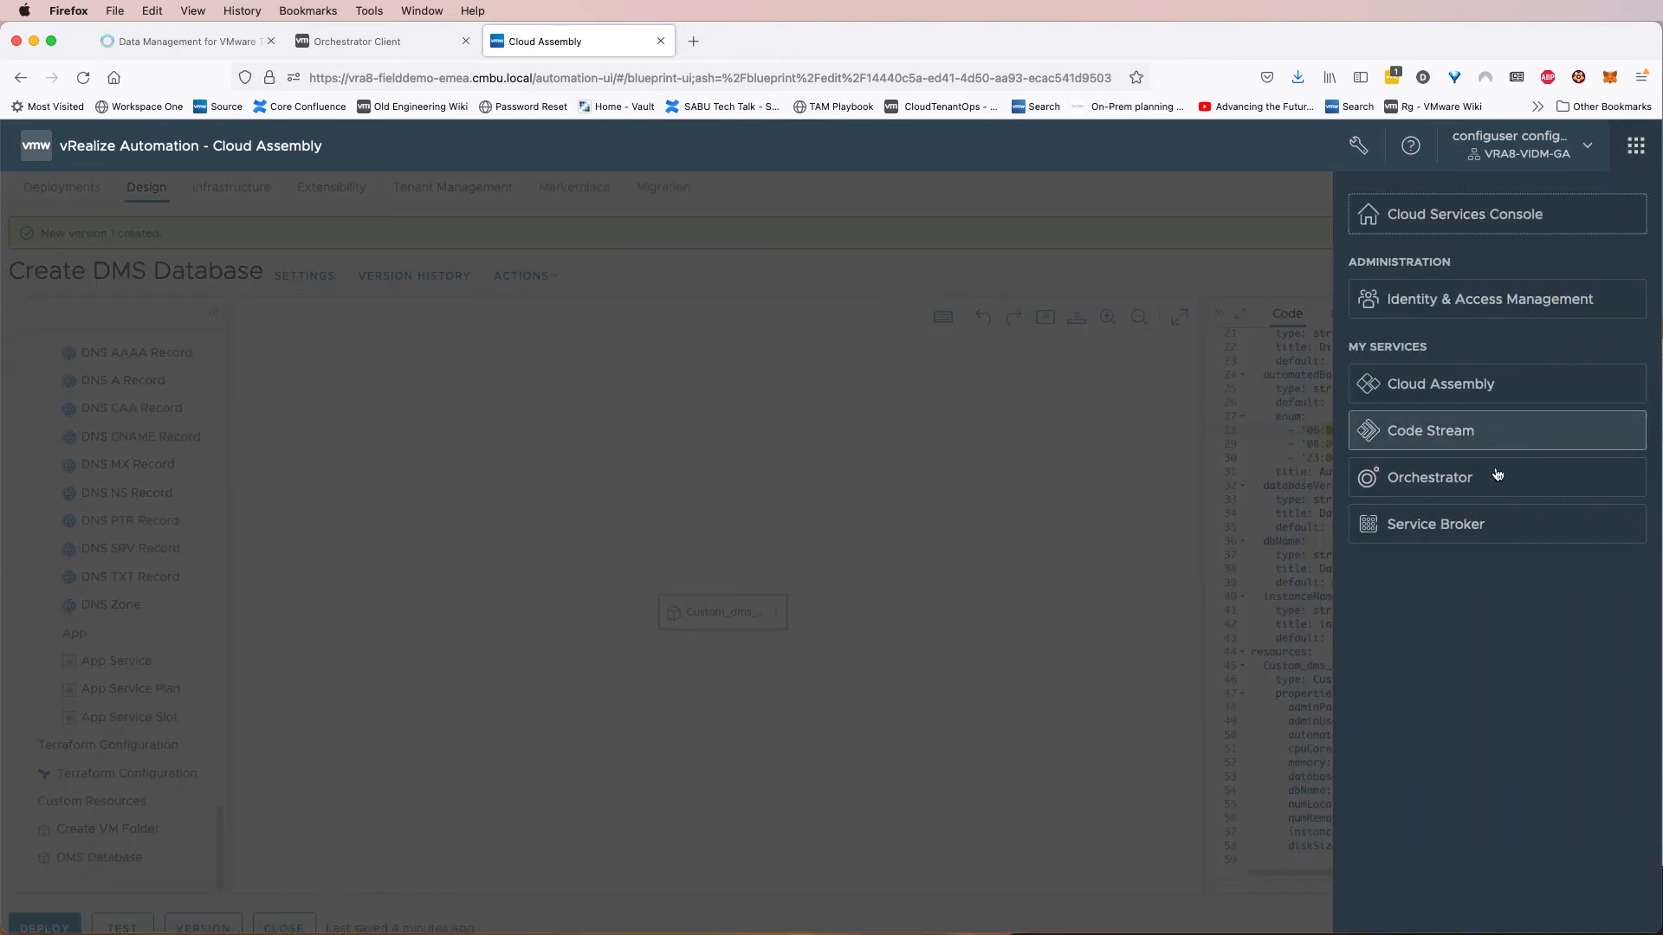
pyautogui.click(1481, 523)
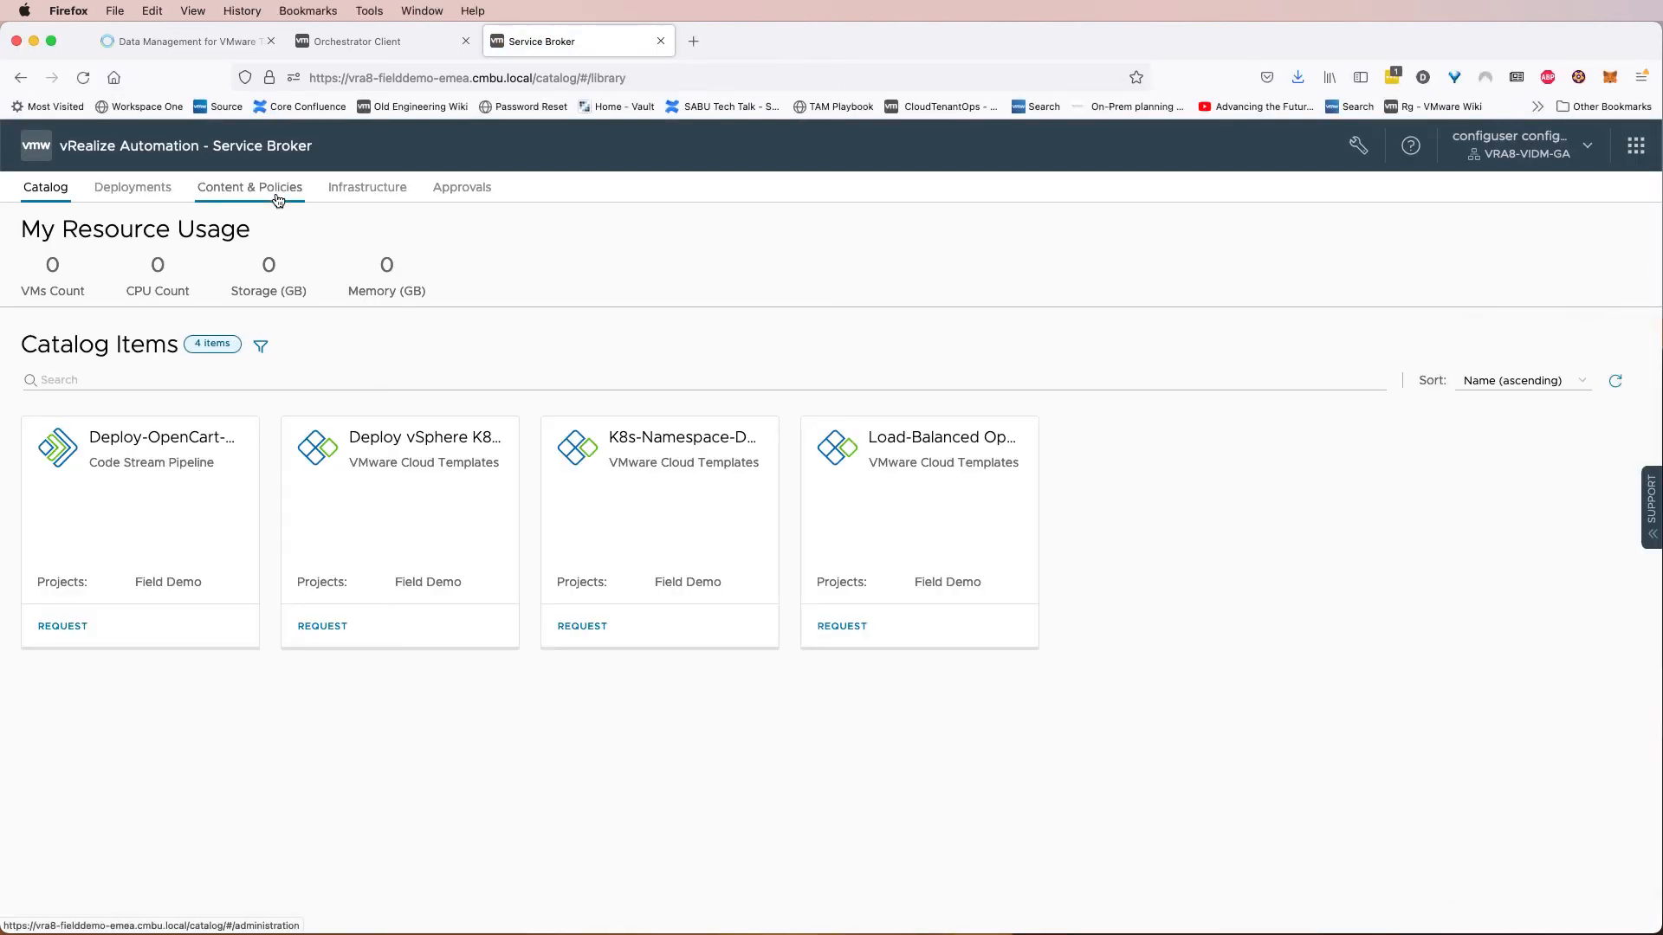
pyautogui.click(276, 196)
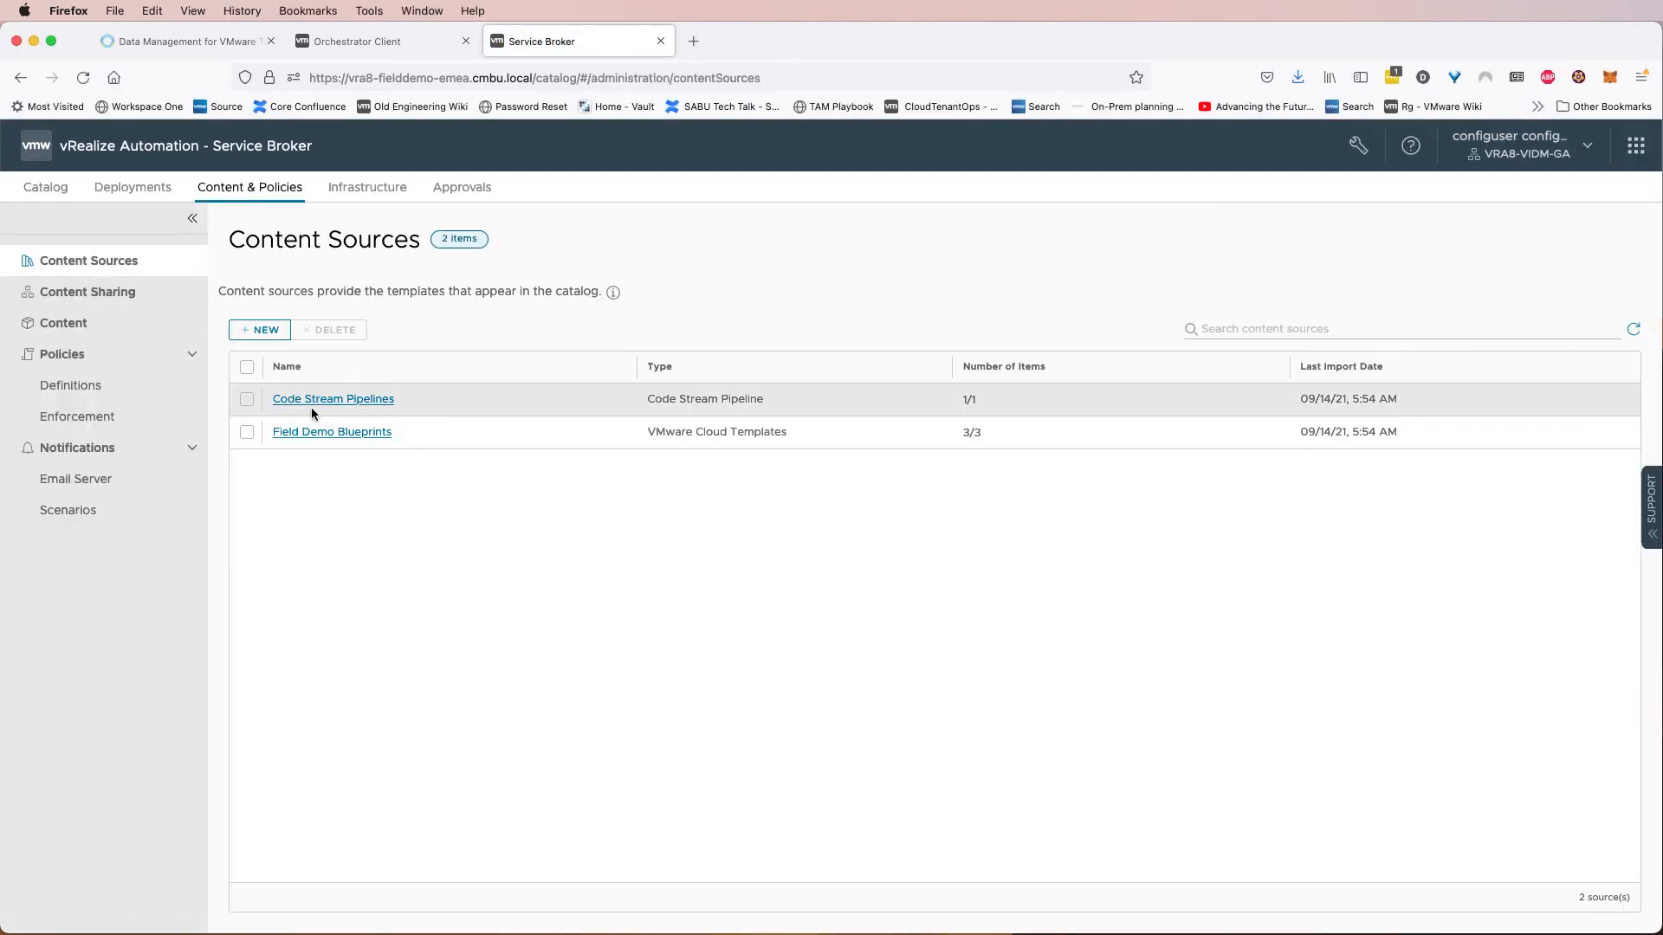
pyautogui.click(315, 432)
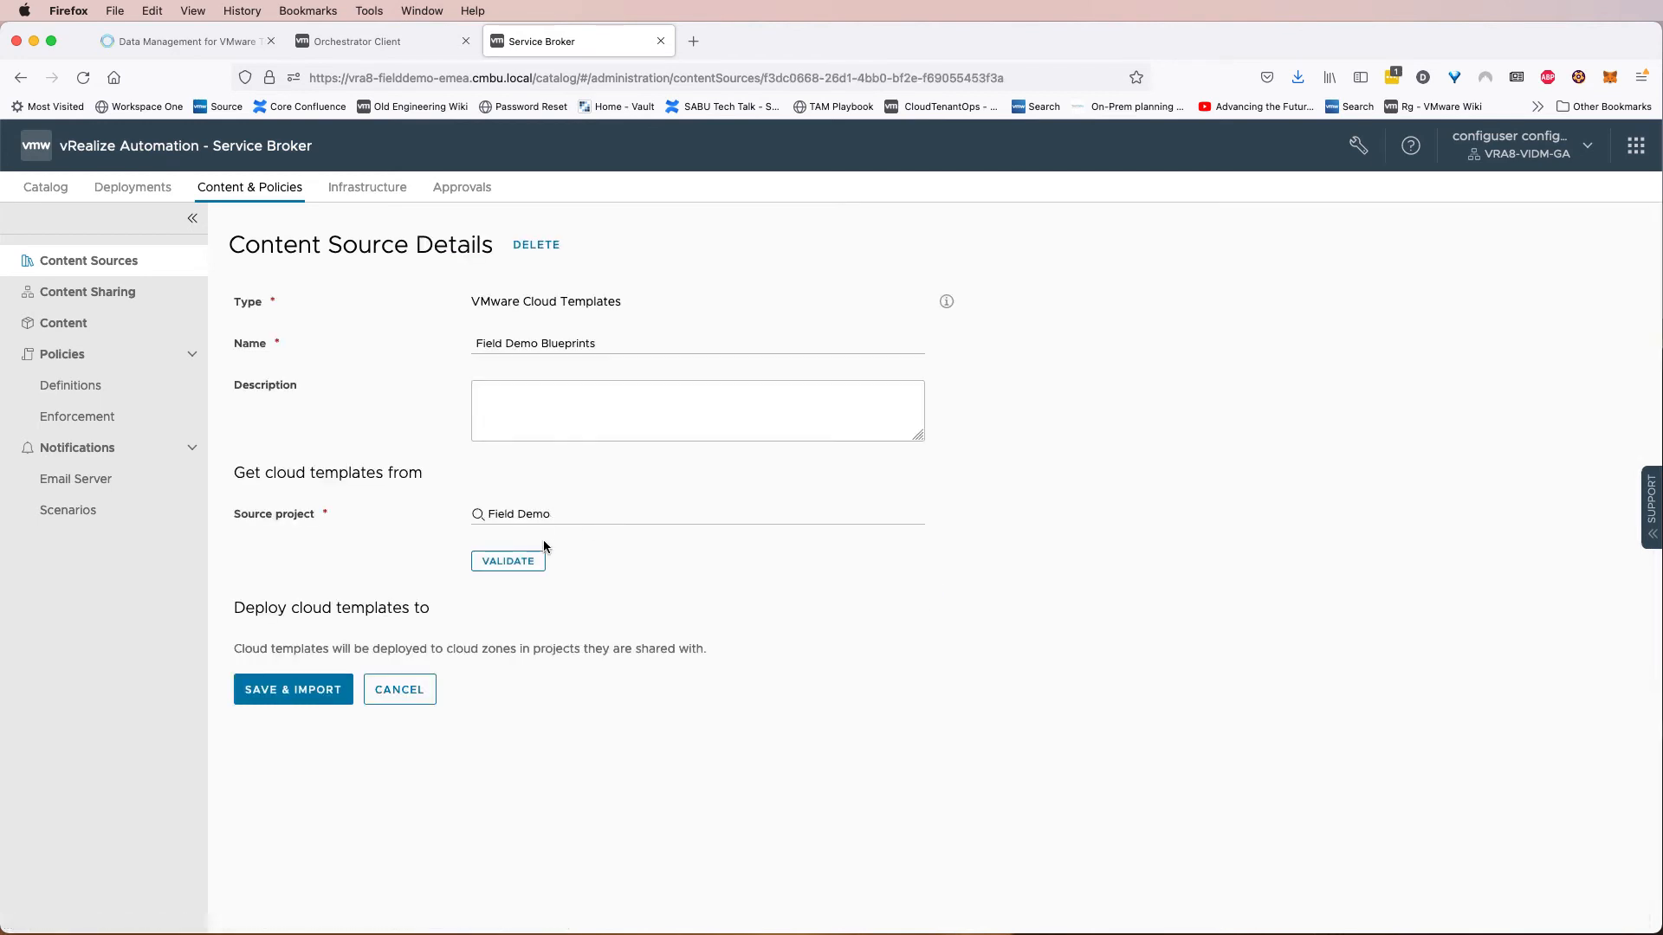
pyautogui.moveTo(759, 562); pyautogui.dragTo(823, 559)
pyautogui.click(315, 690)
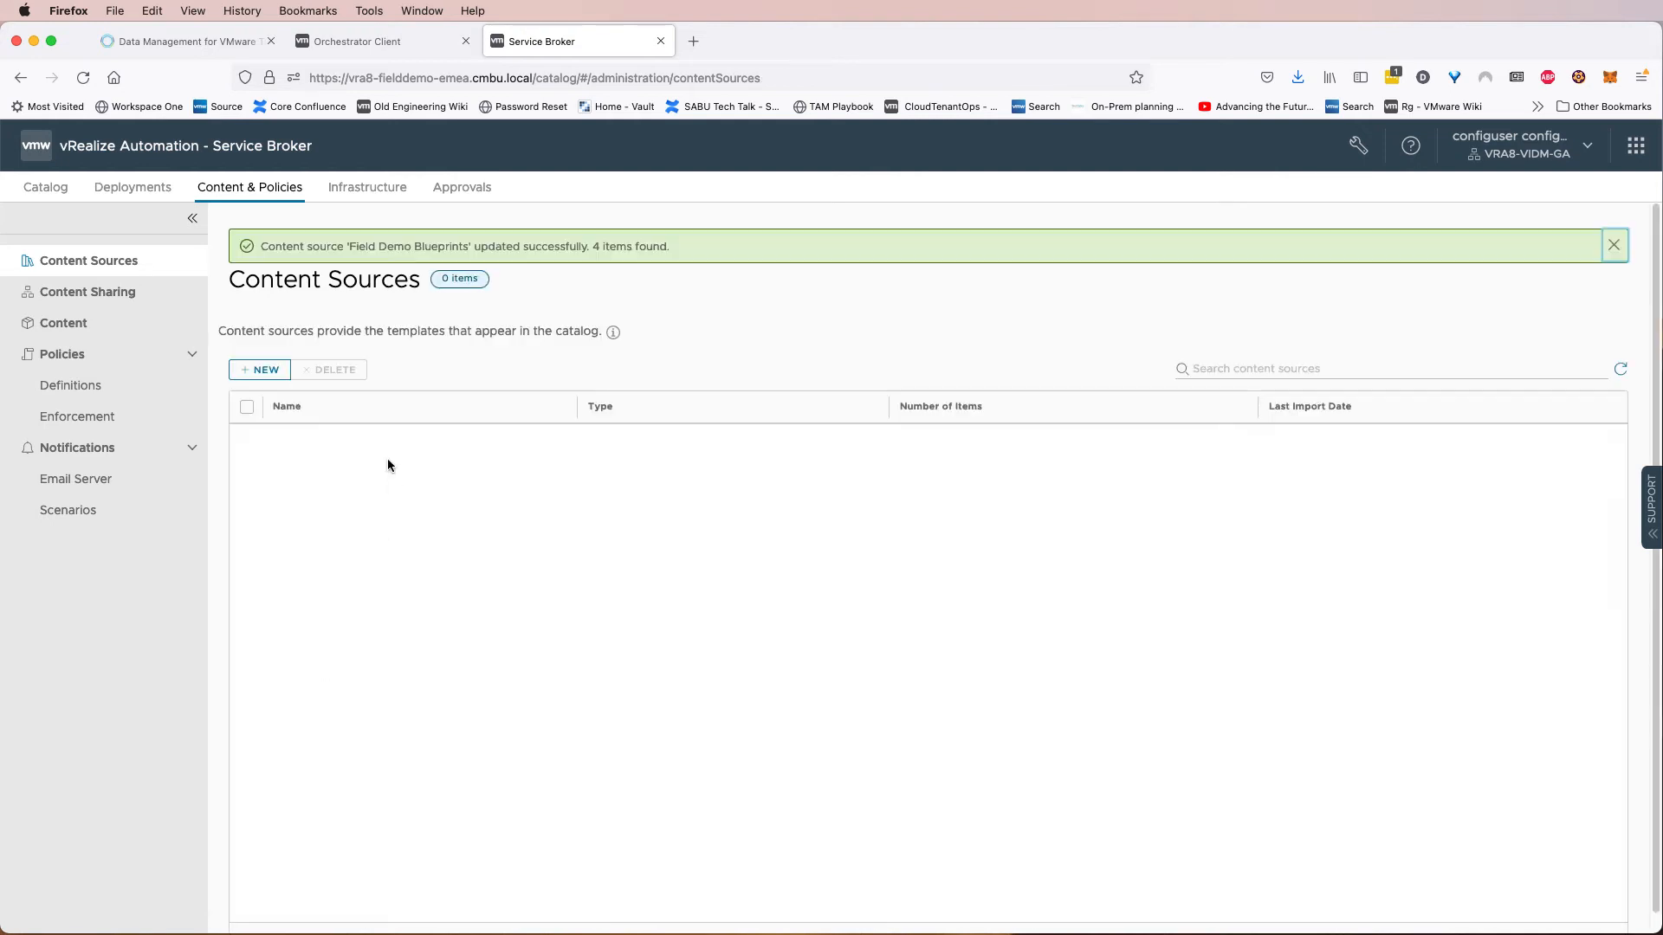
# Review the content shared with the Field Demo project, expanding Field Demo Blueprints.
pyautogui.click(125, 294)
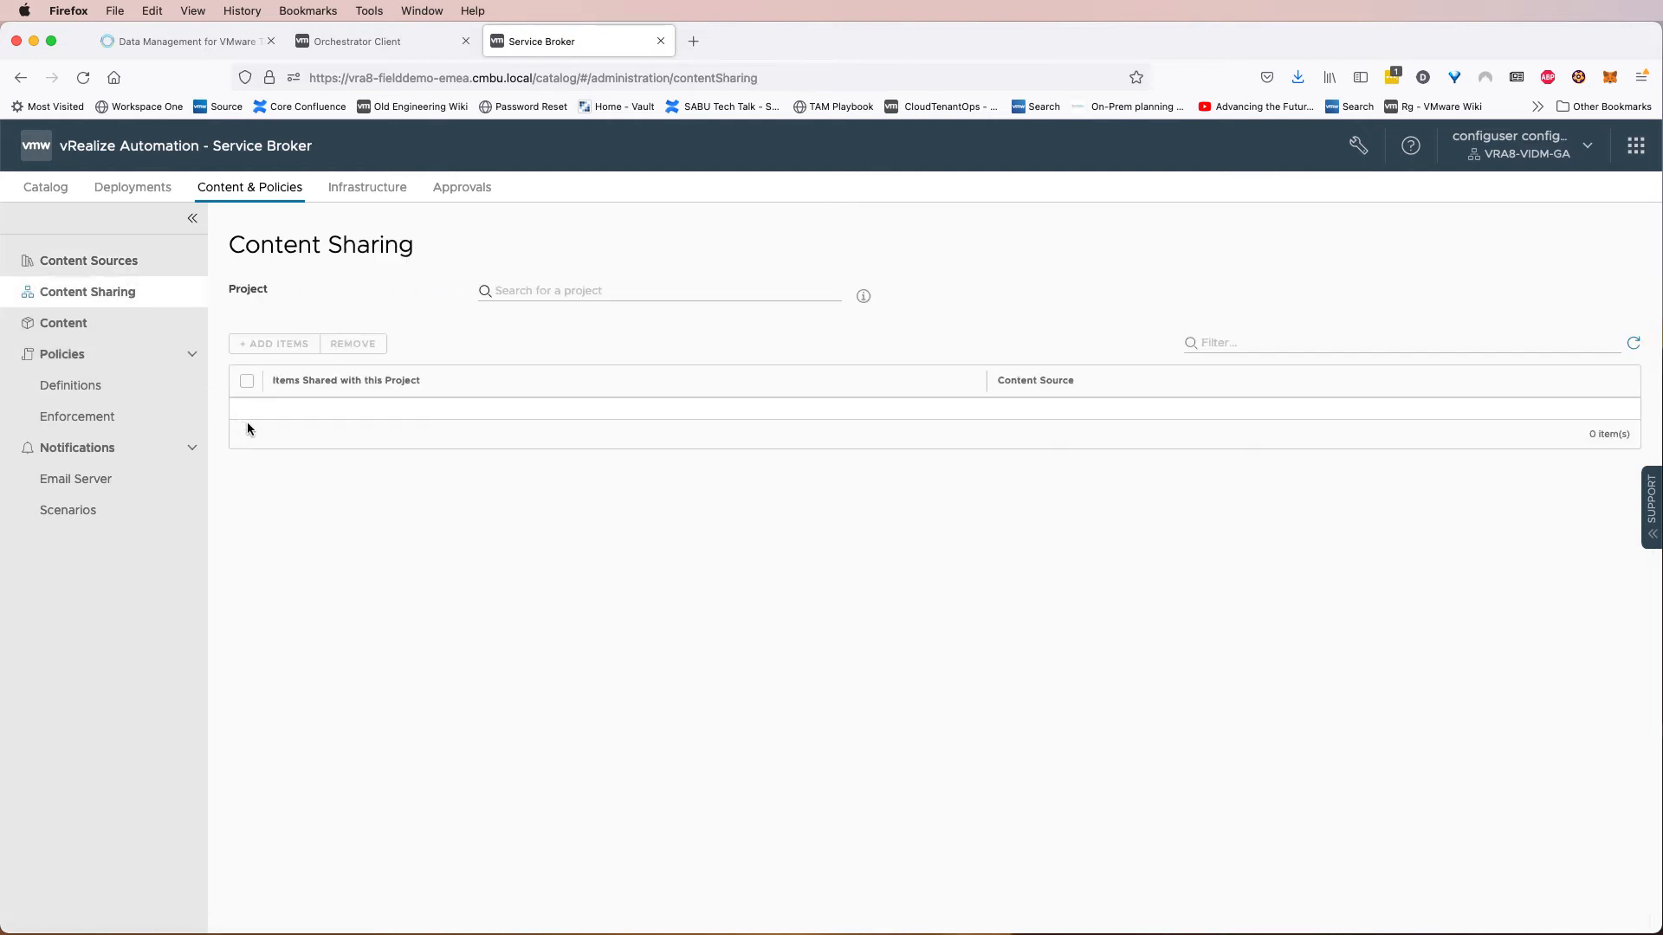
pyautogui.click(542, 290)
pyautogui.click(554, 331)
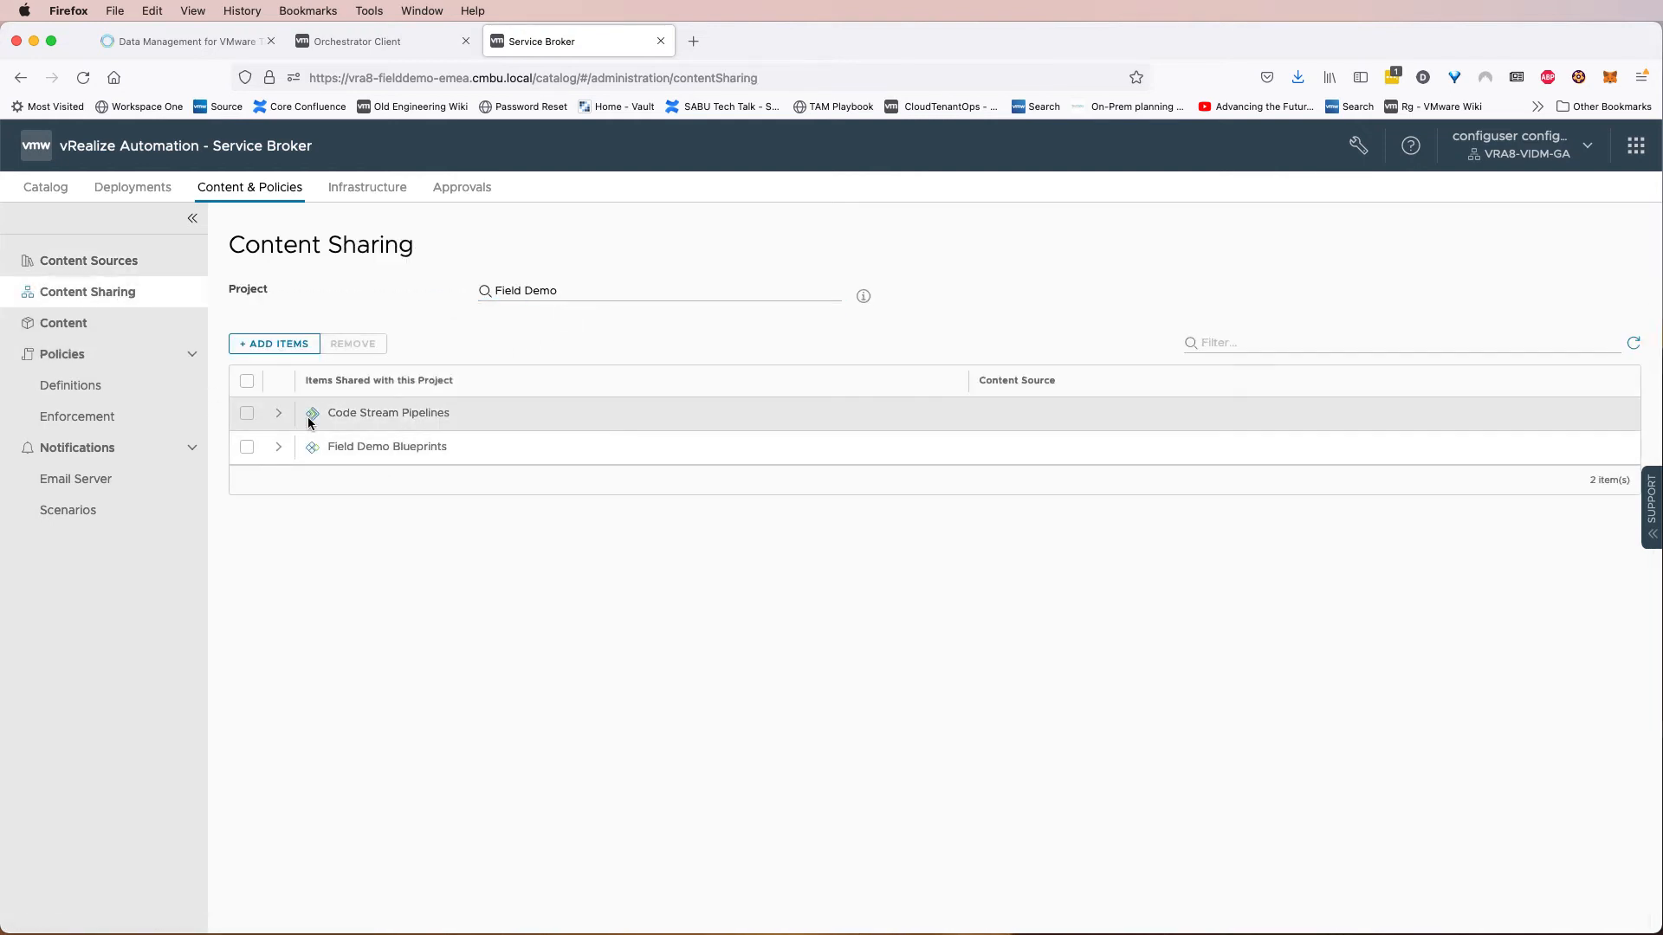
pyautogui.click(279, 446)
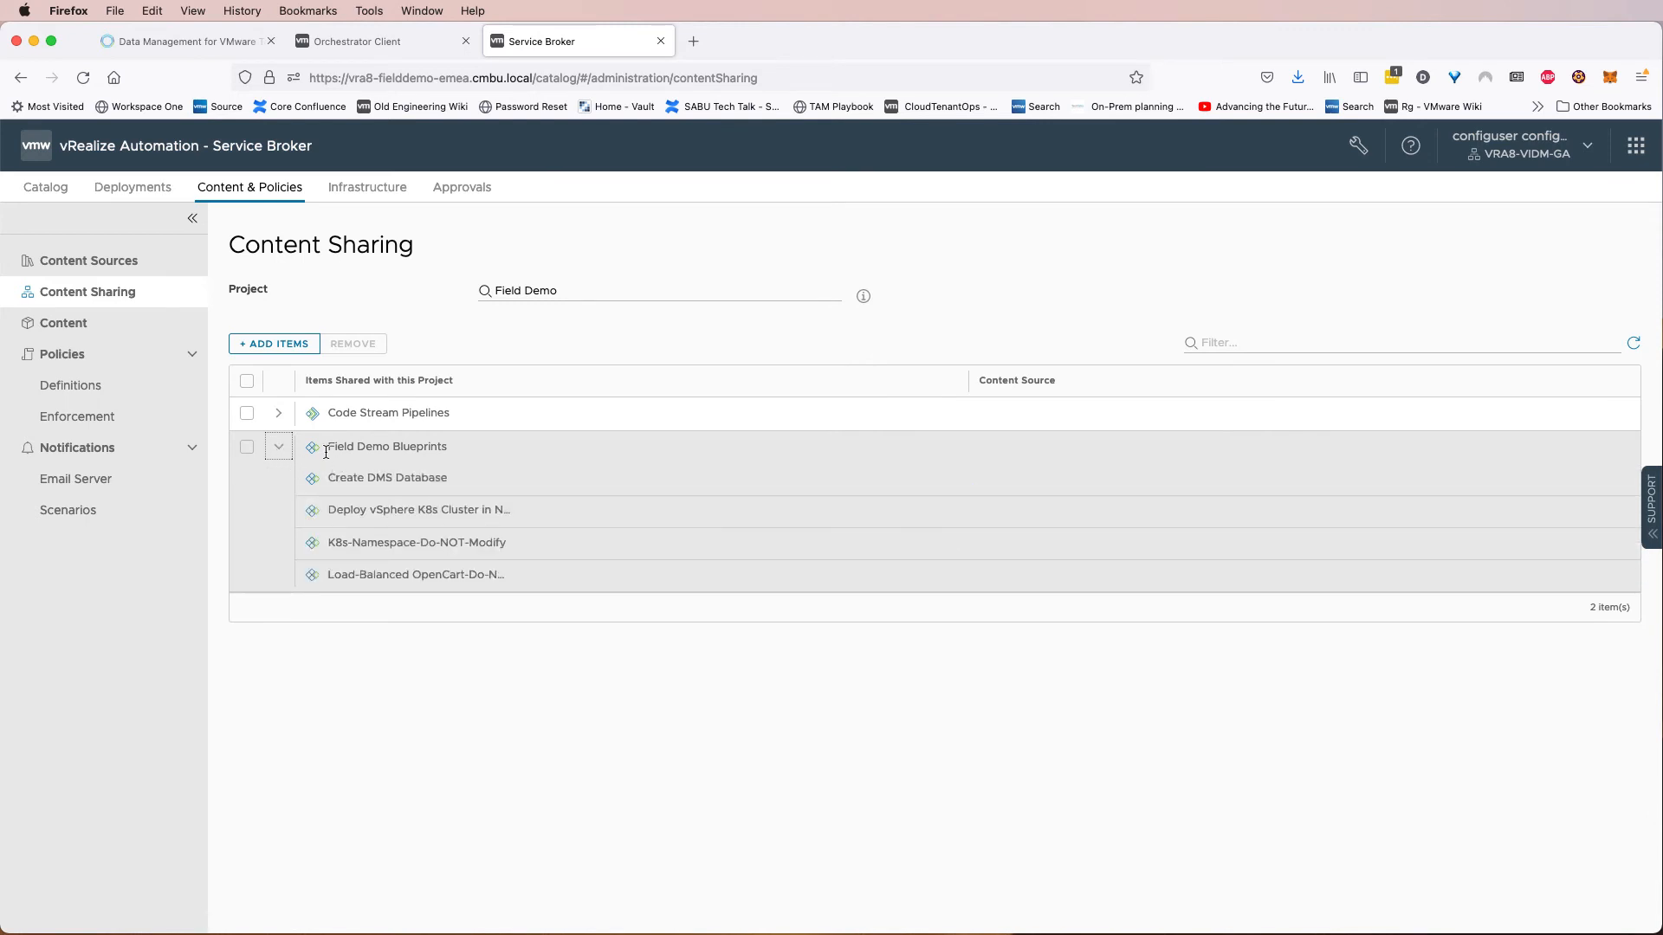
pyautogui.moveTo(483, 457); pyautogui.dragTo(328, 444)
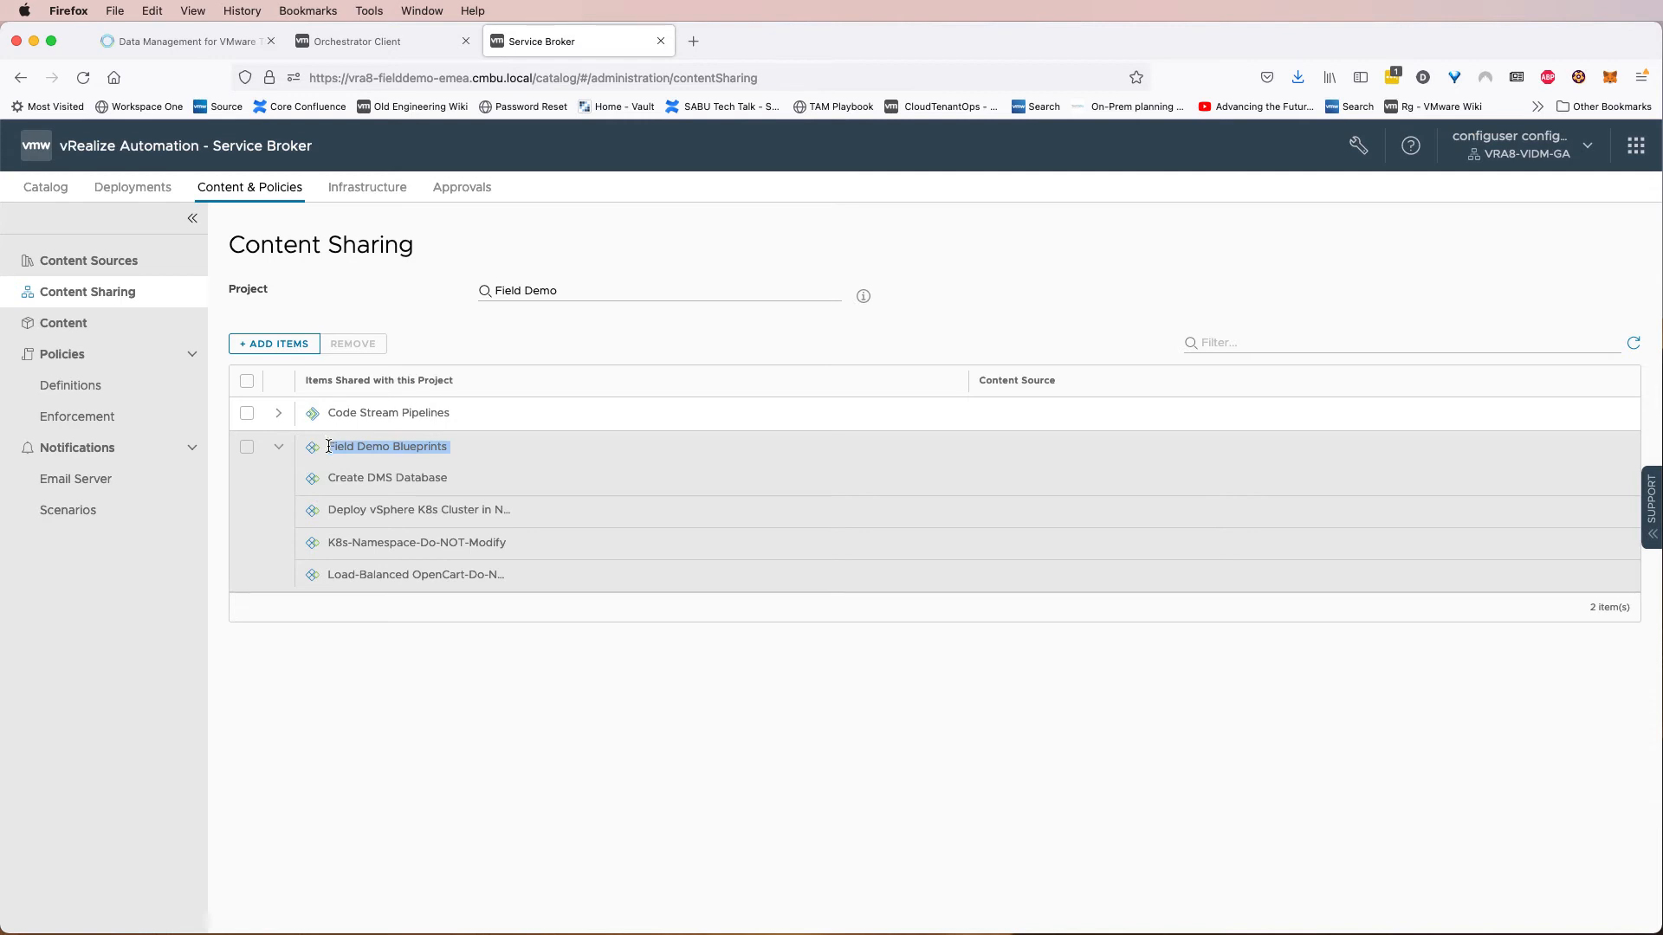
pyautogui.moveTo(454, 480); pyautogui.dragTo(329, 476)
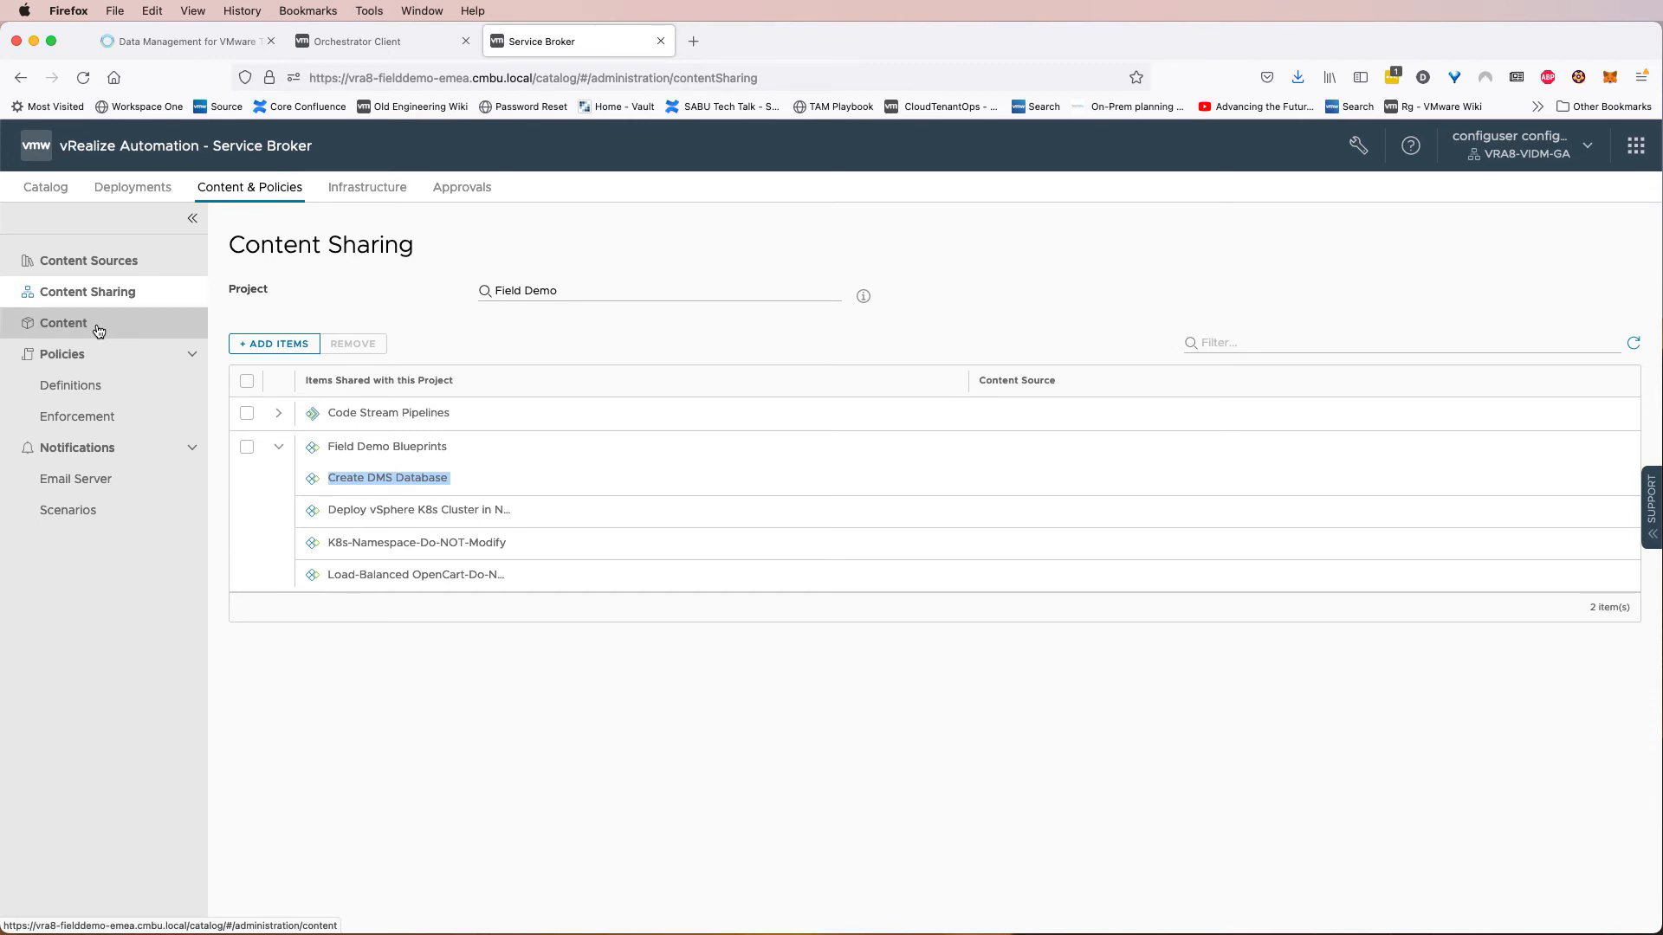
# Open the custom request form of the Create DMS Database catalog item and enable it.
pyautogui.click(98, 330)
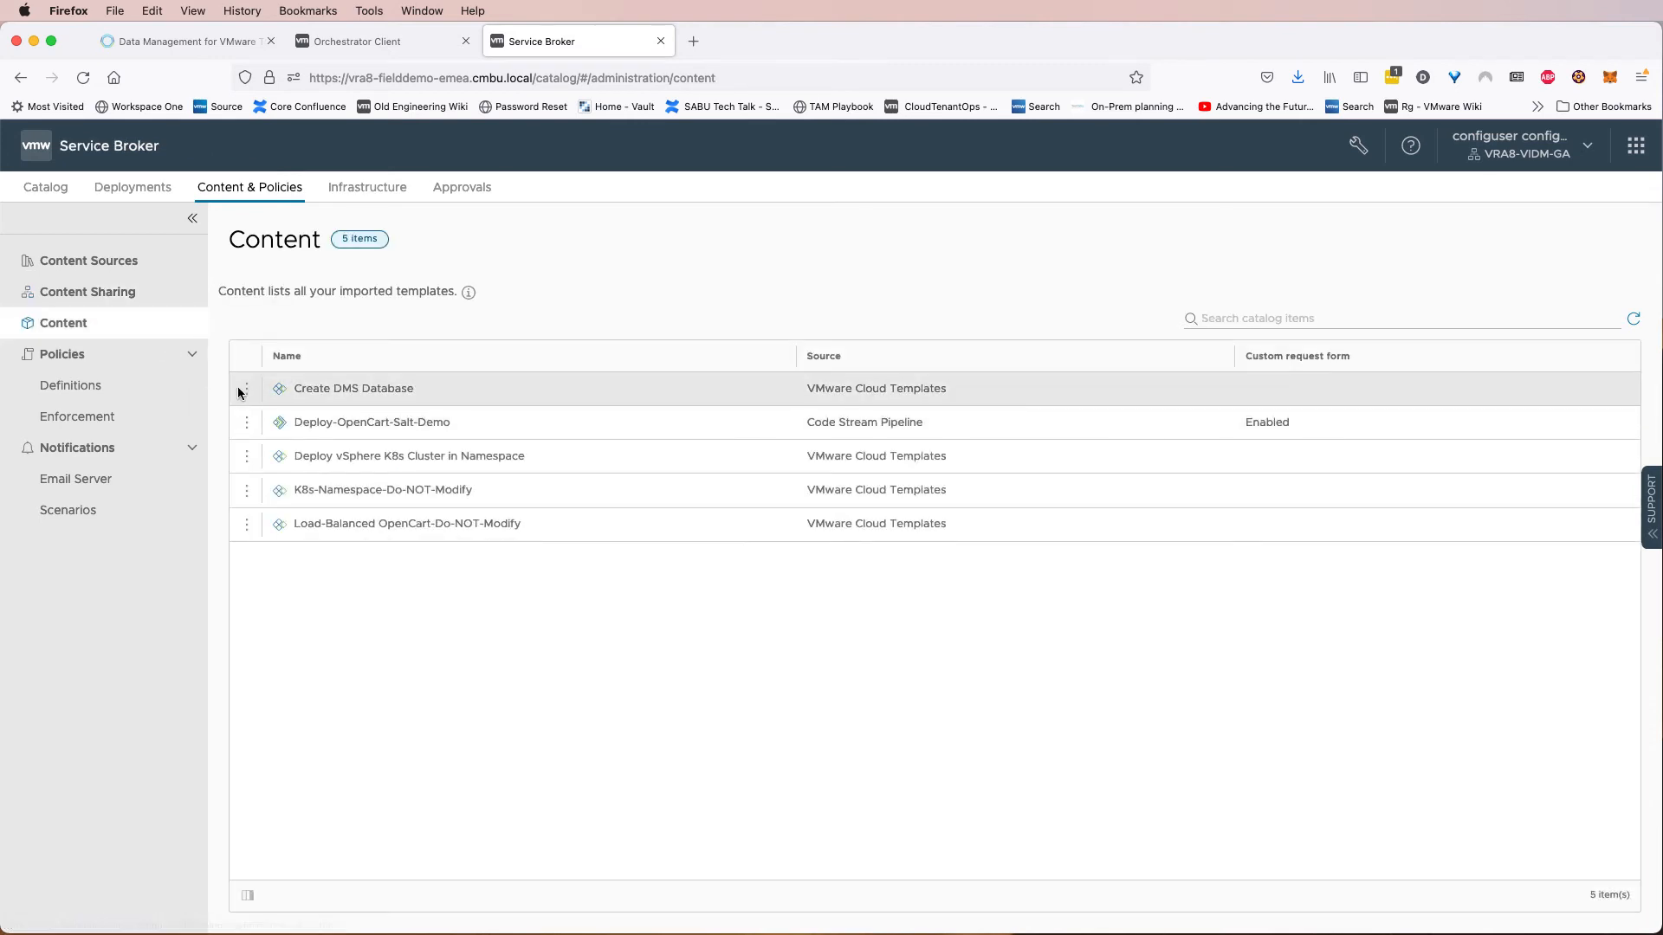
pyautogui.click(246, 389)
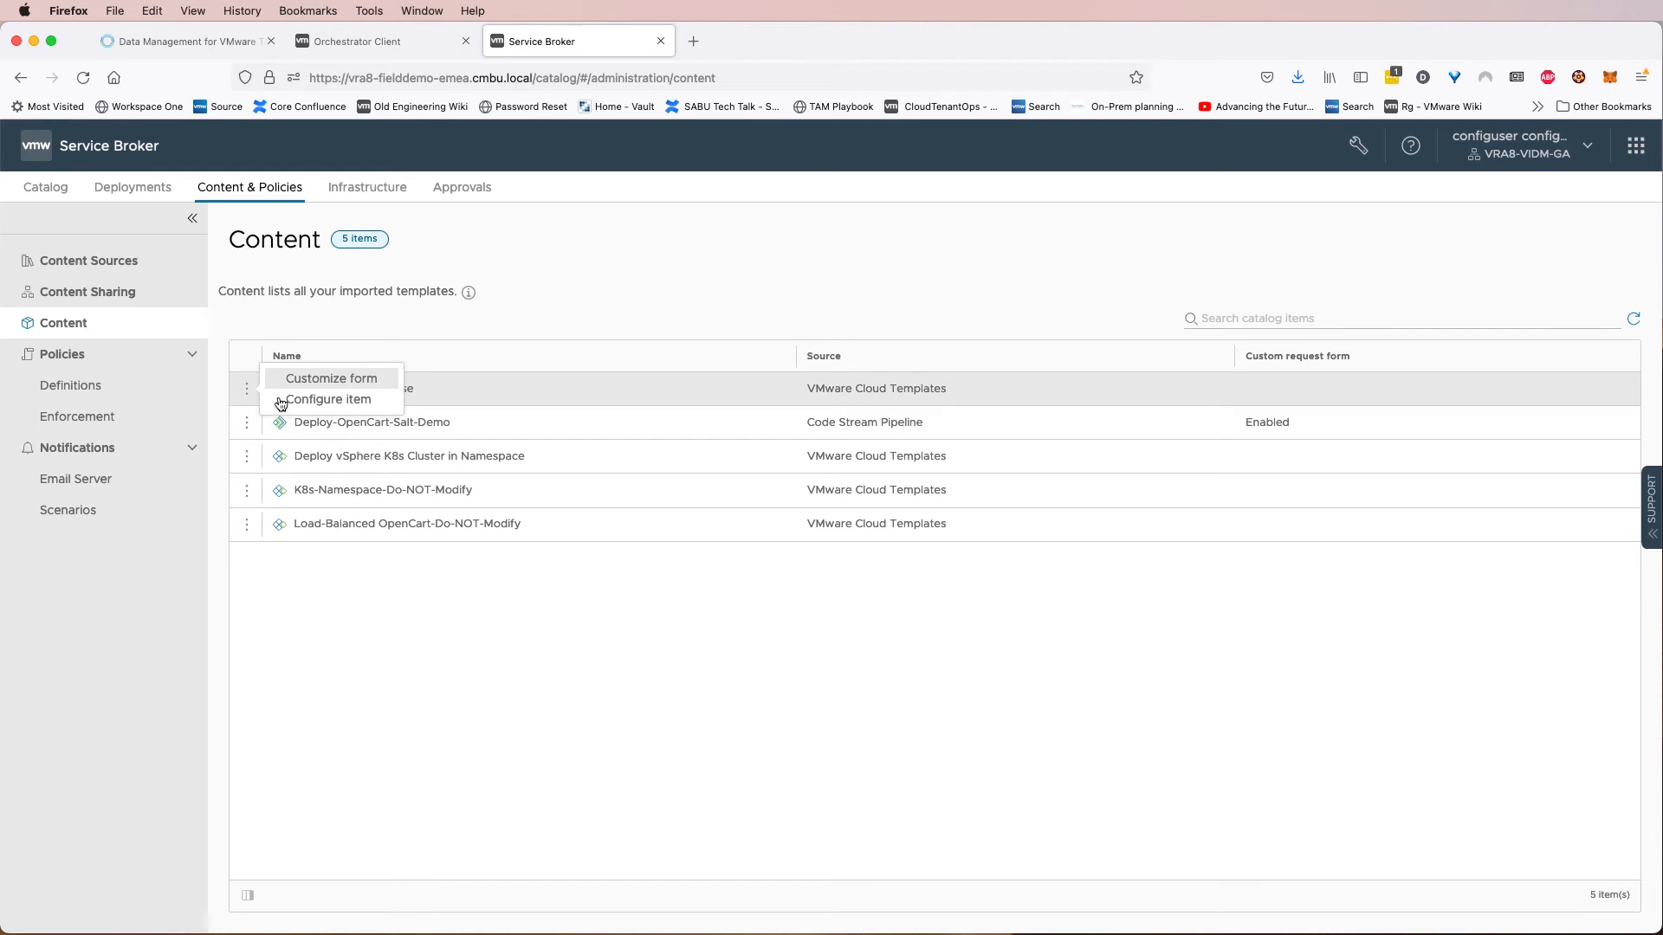
pyautogui.click(331, 379)
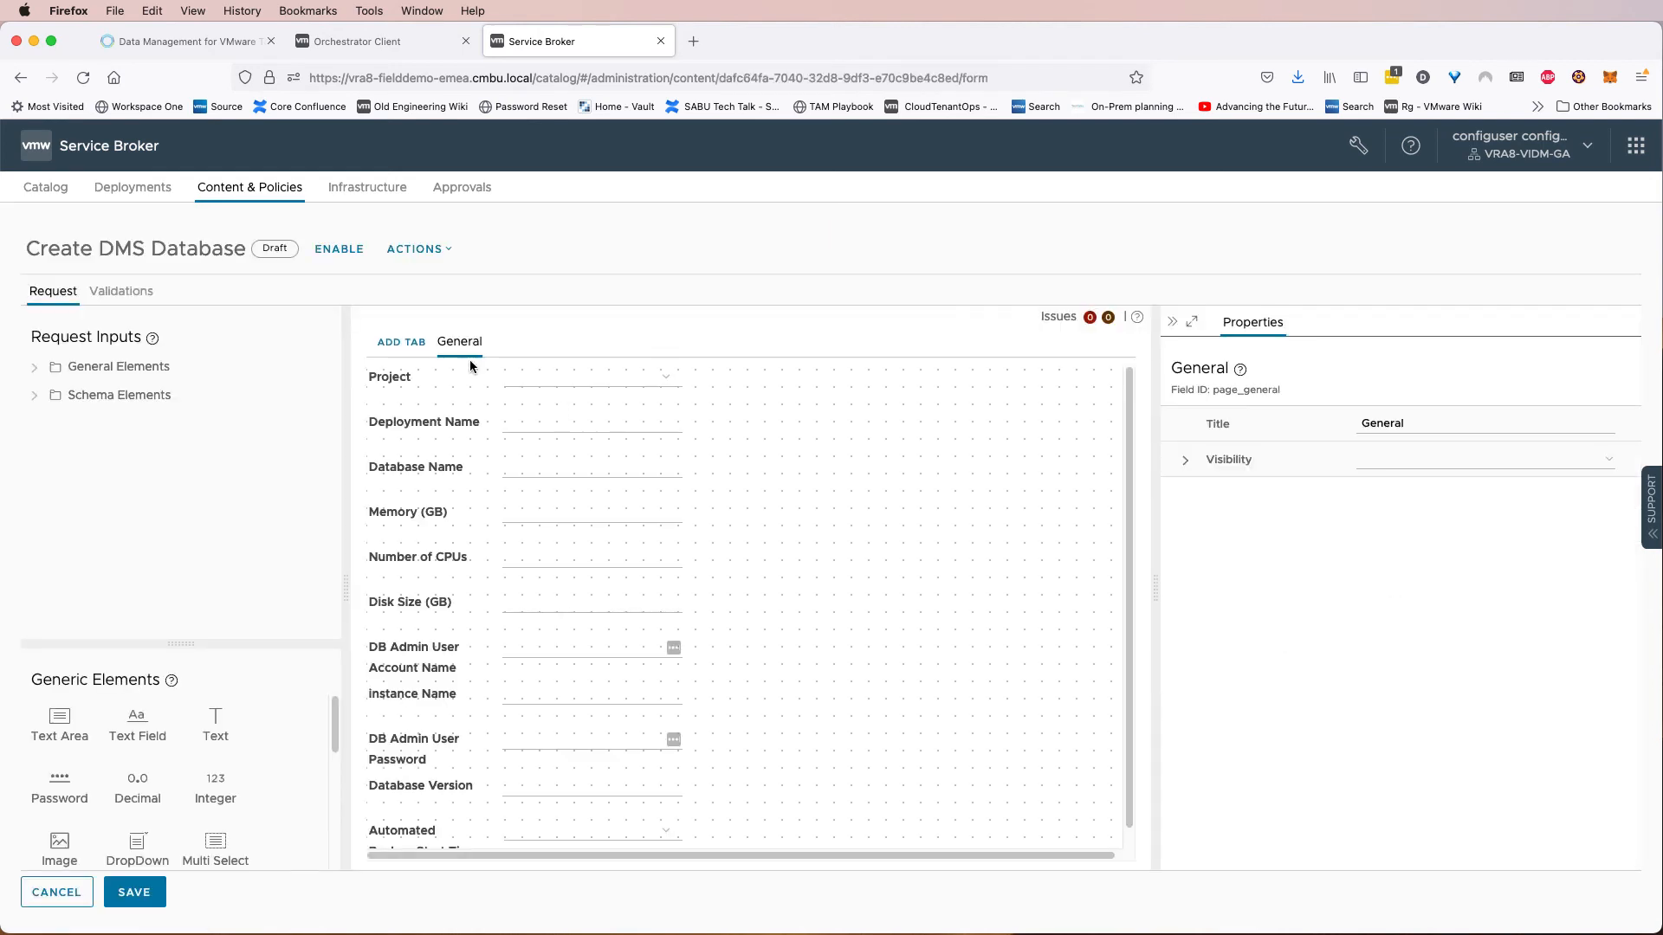
pyautogui.click(345, 254)
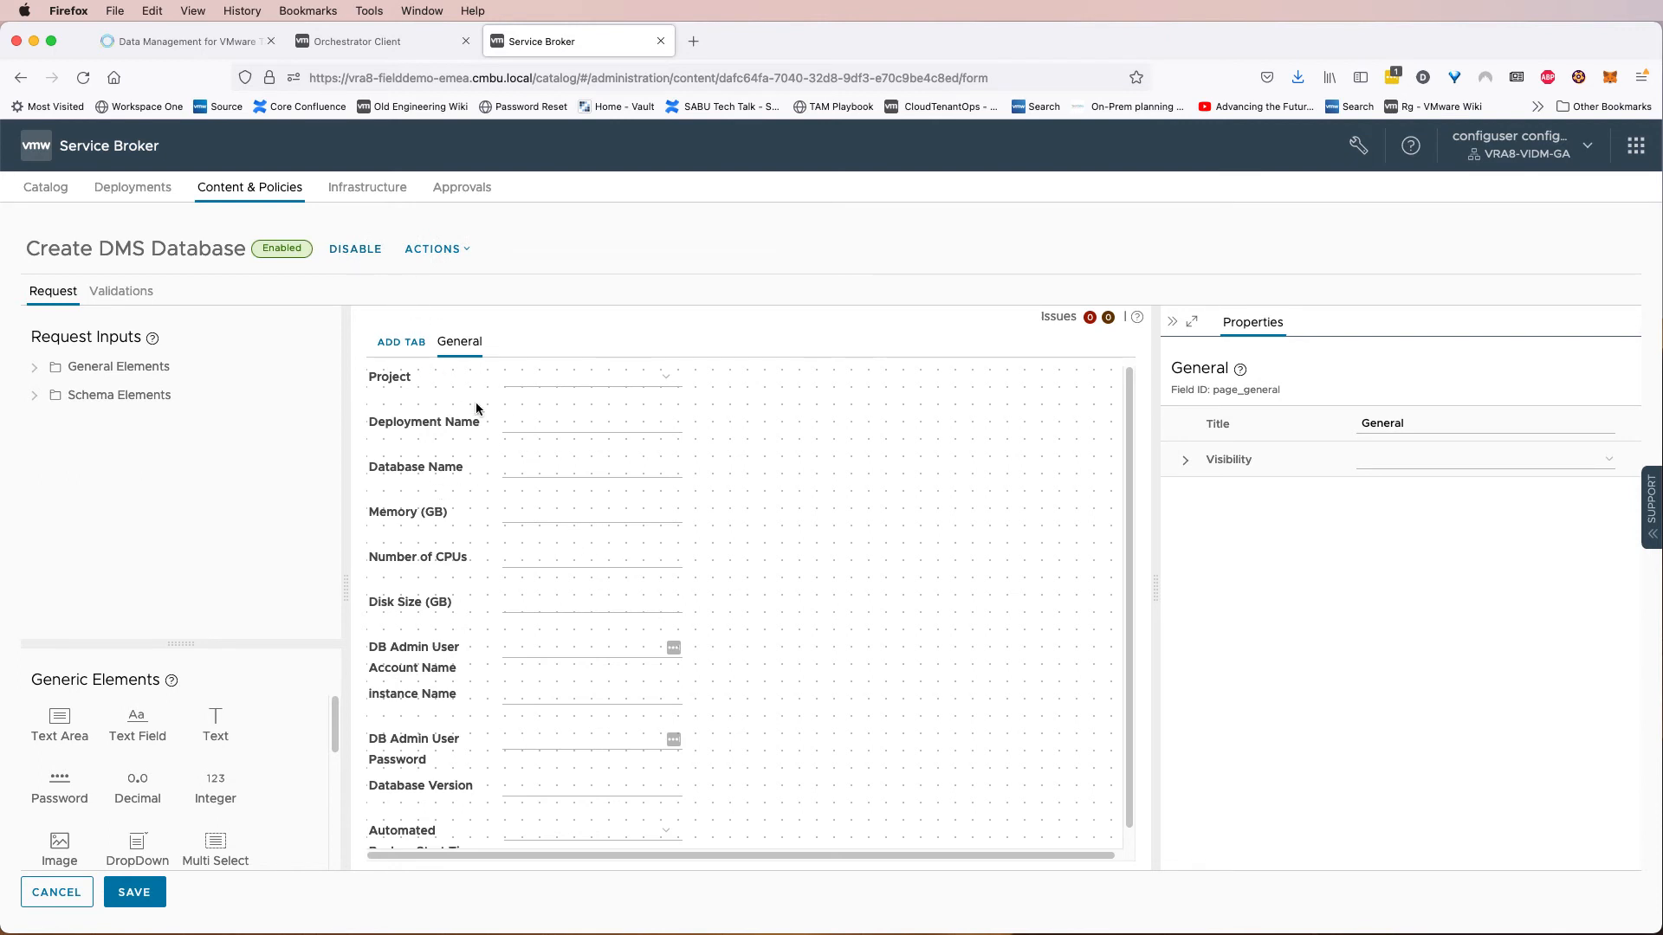
# Review the properties of the Number of CPUs and Database Version fields in the request form.
pyautogui.click(458, 563)
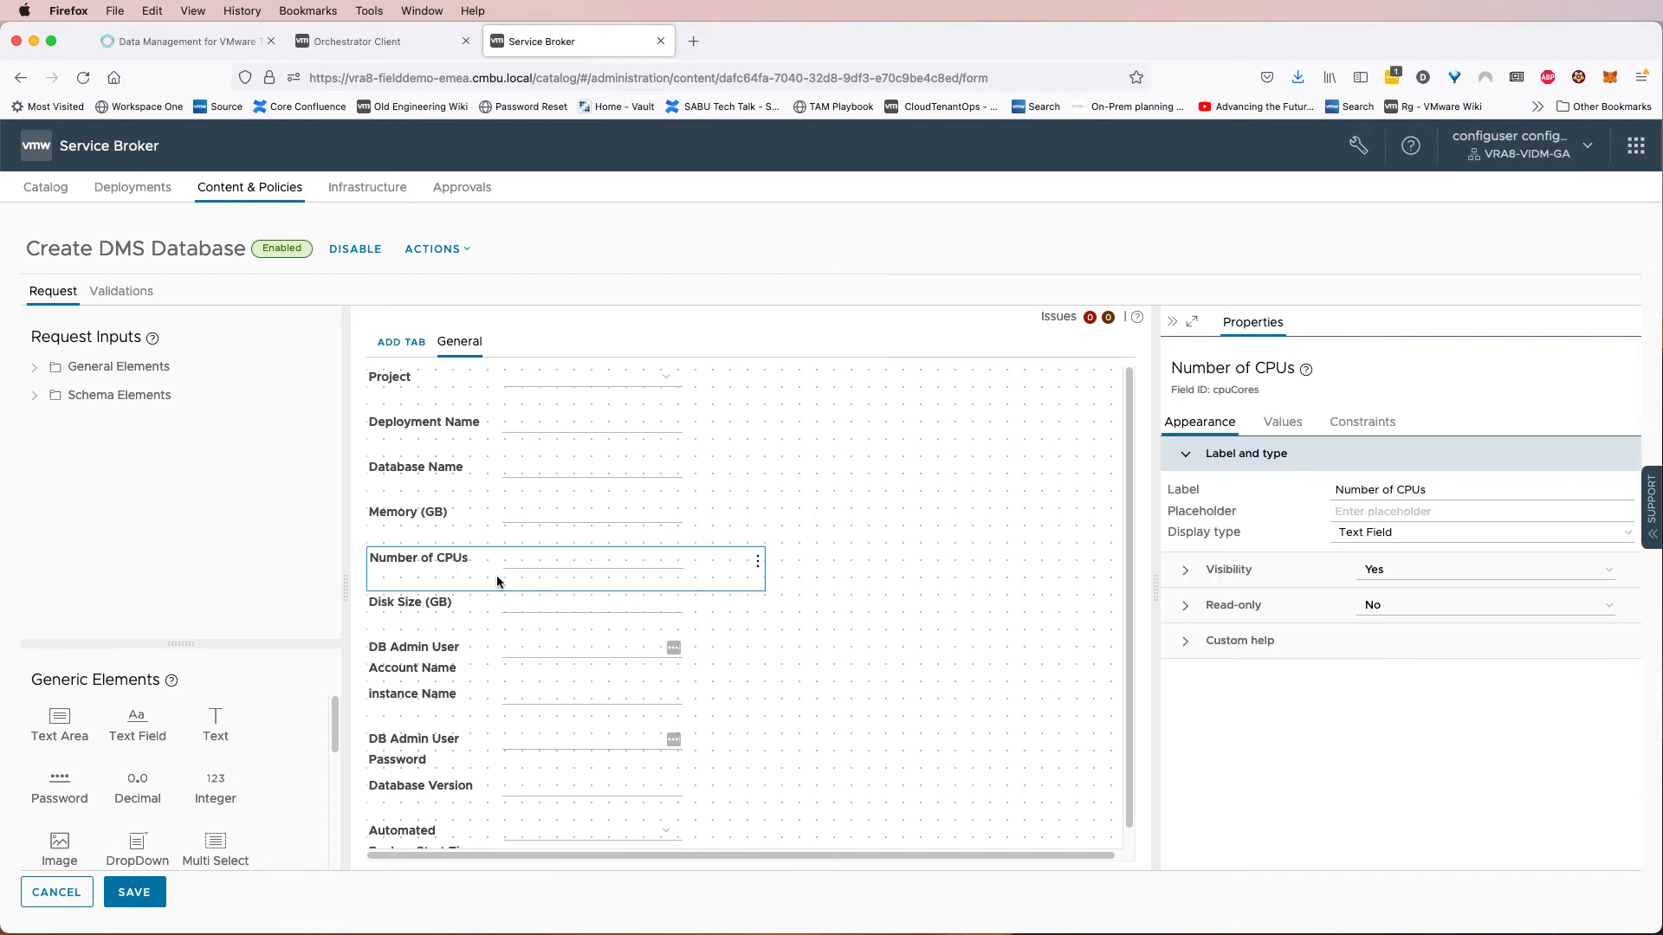
pyautogui.scroll(-1, 493, 579)
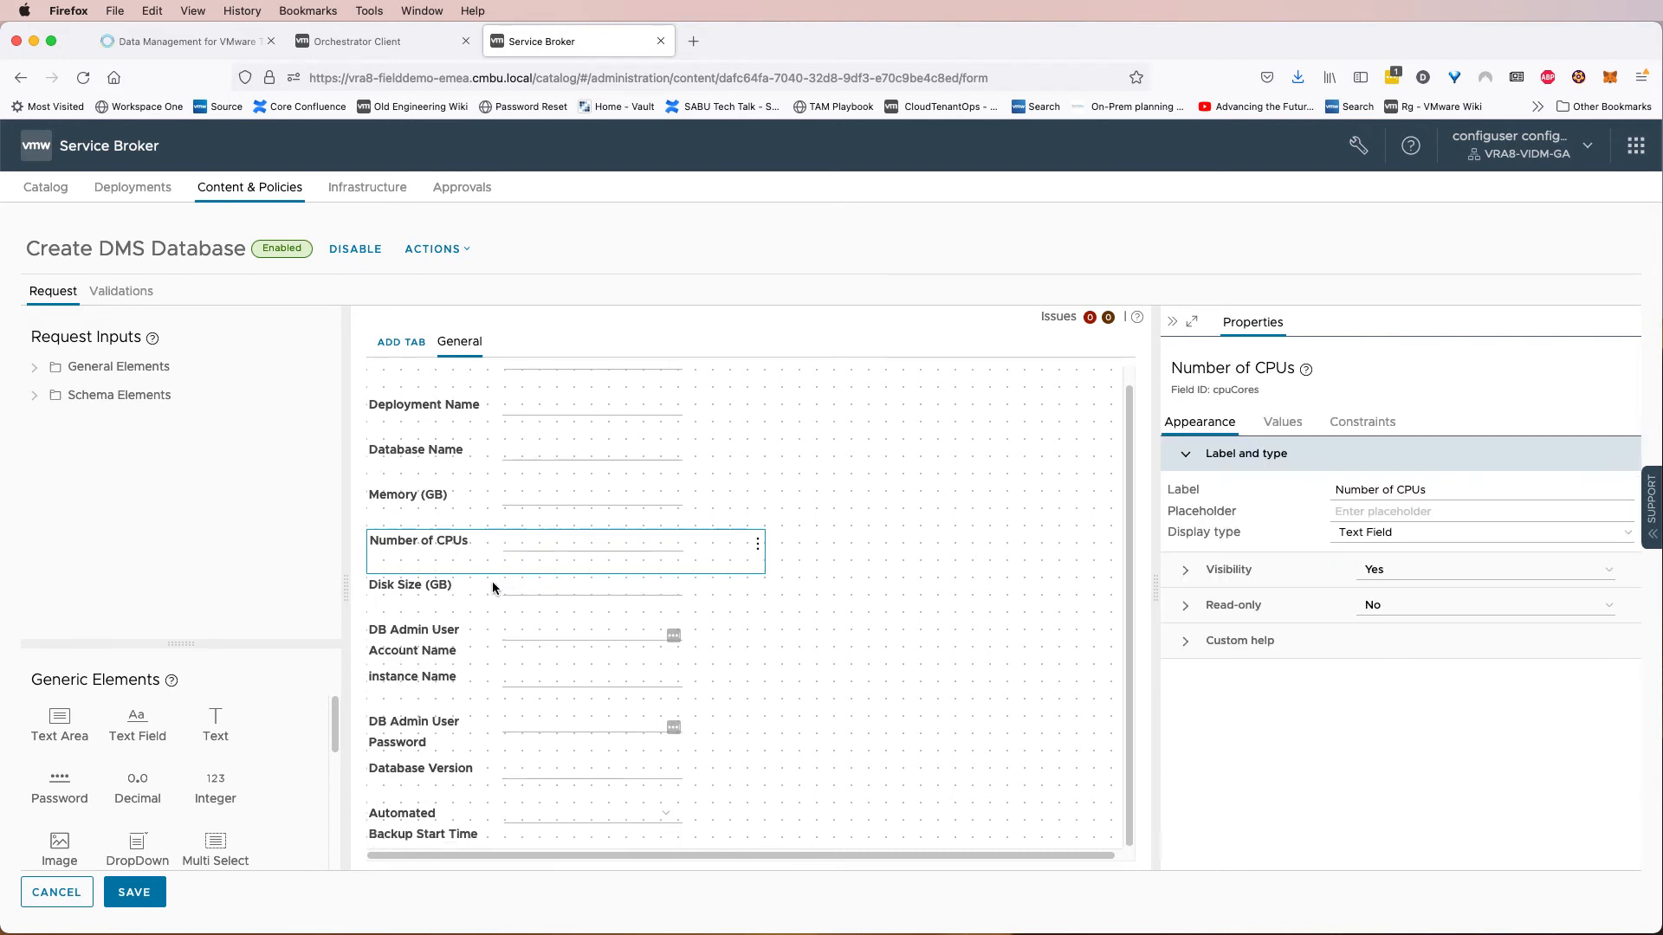
pyautogui.click(448, 774)
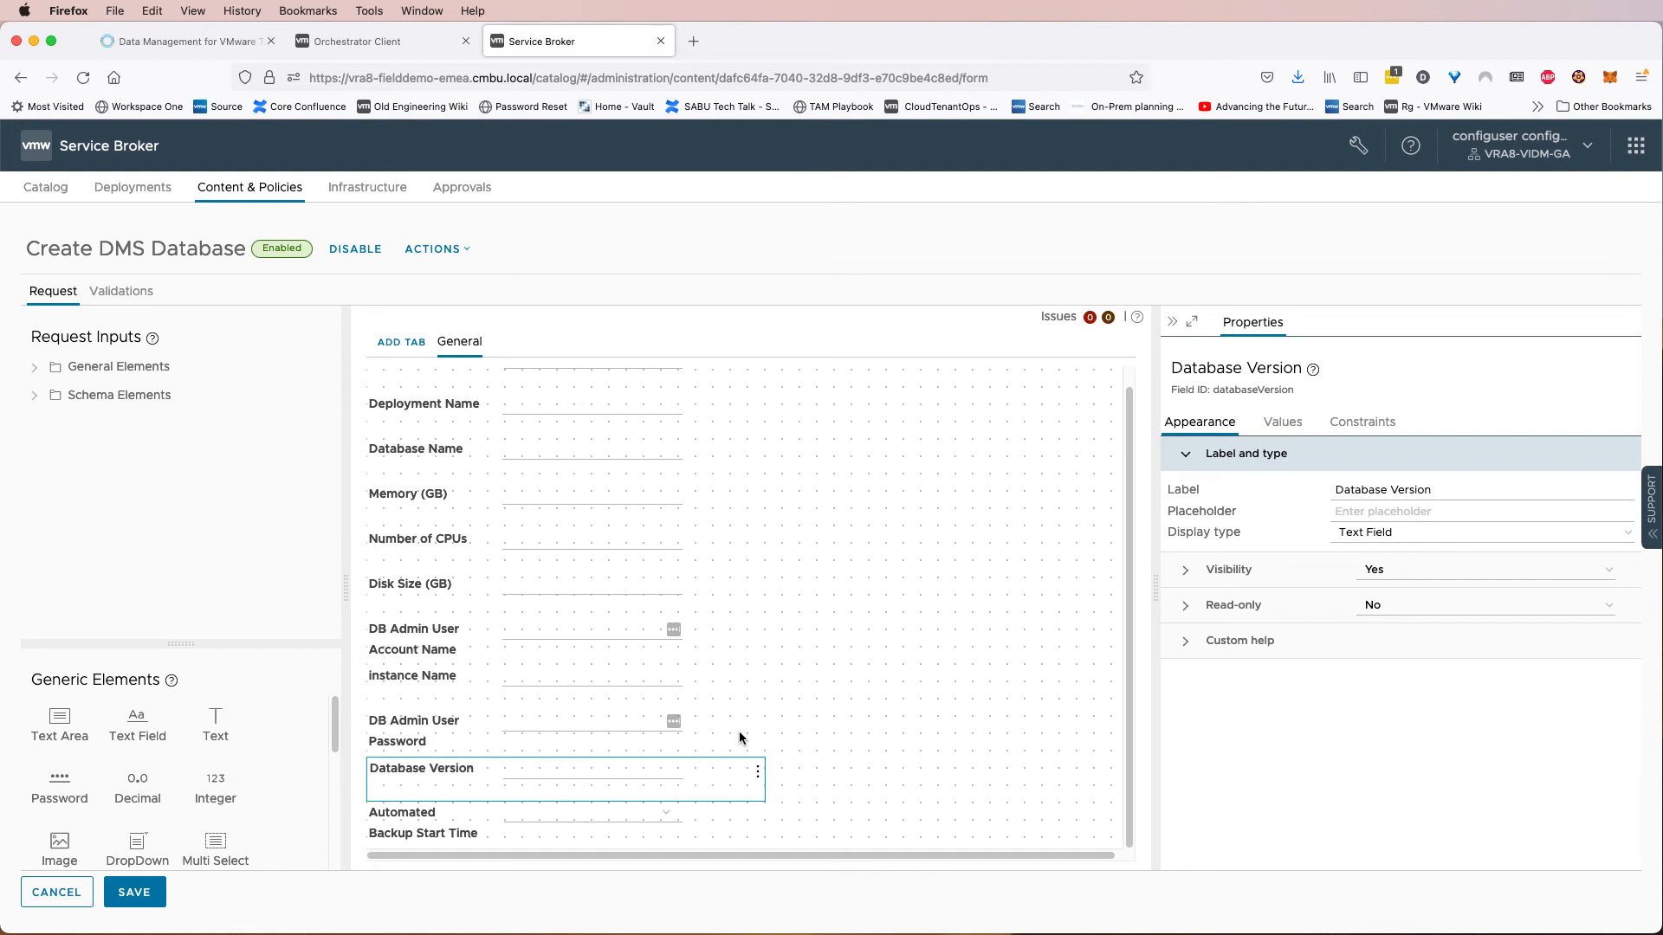
# Switch to Orchestrator and inspect the templateIdentification entries in the DMS - Template values configuration.
pyautogui.click(386, 34)
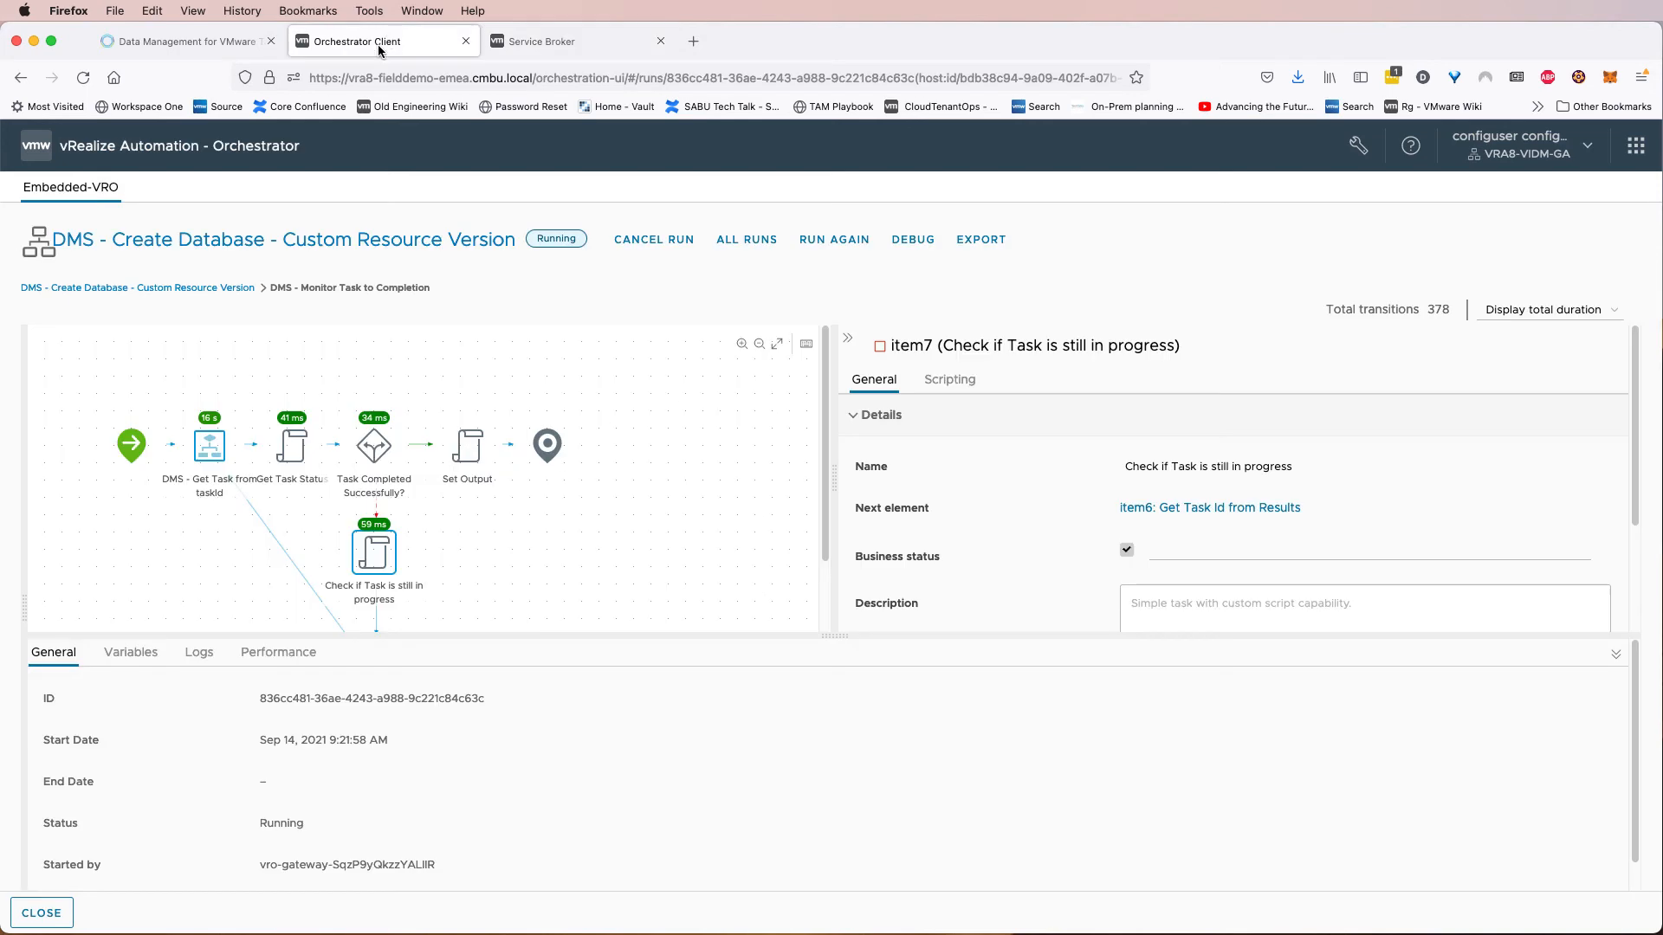
pyautogui.click(52, 914)
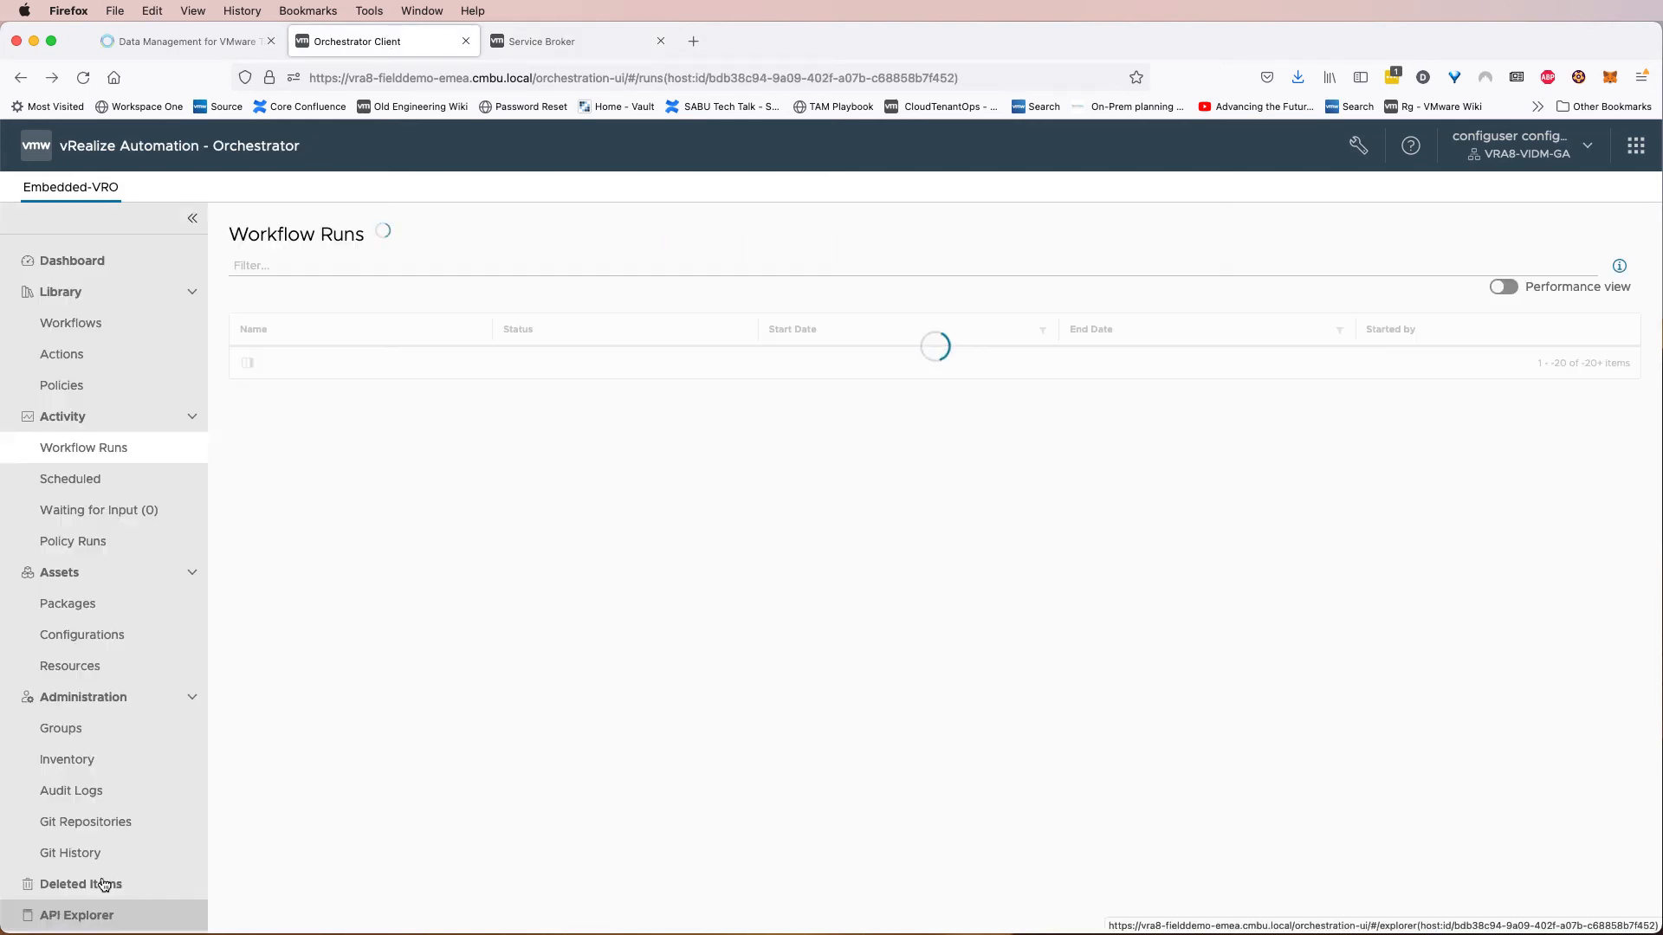
pyautogui.click(102, 637)
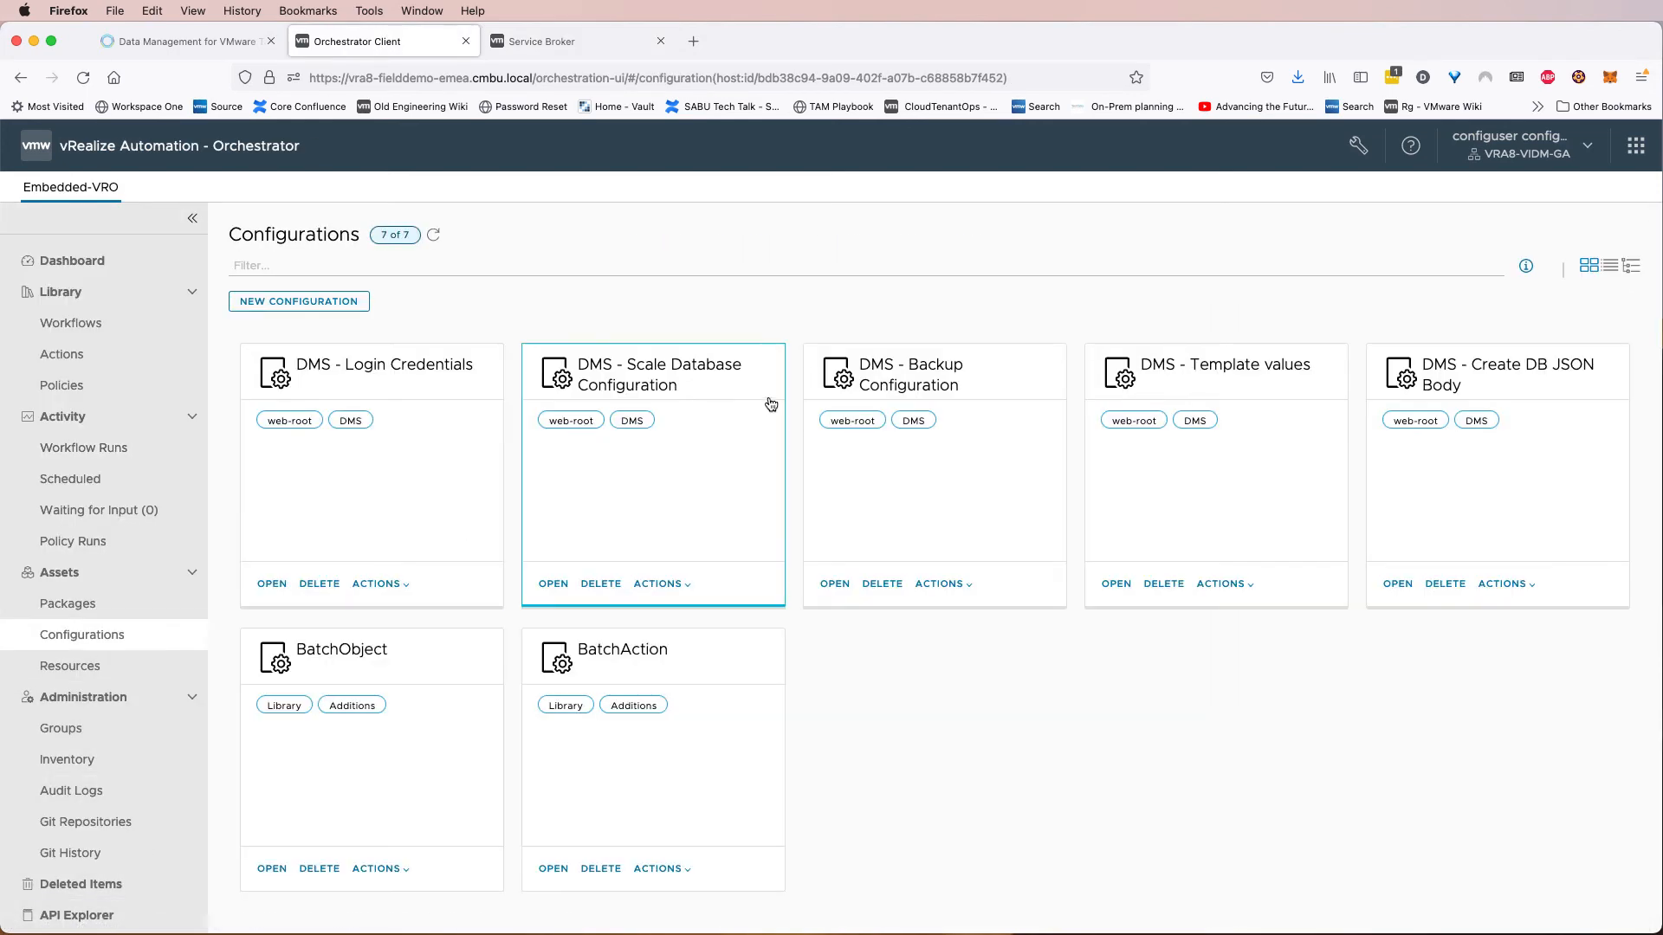
pyautogui.click(1226, 381)
pyautogui.click(134, 276)
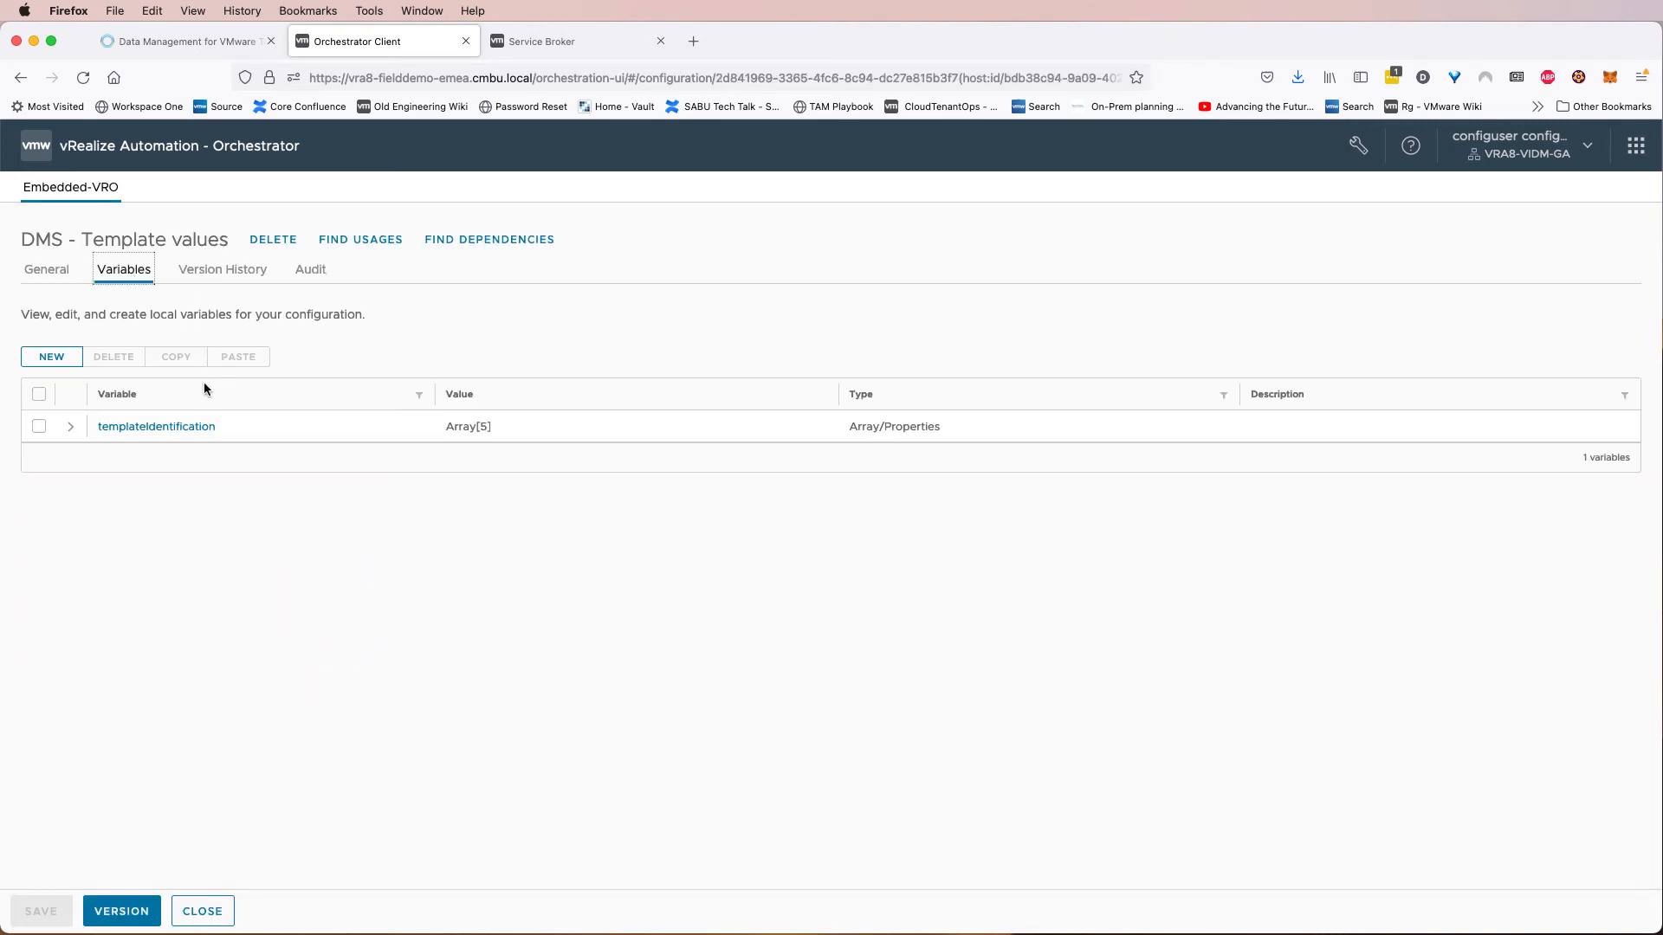
pyautogui.click(70, 426)
pyautogui.click(145, 459)
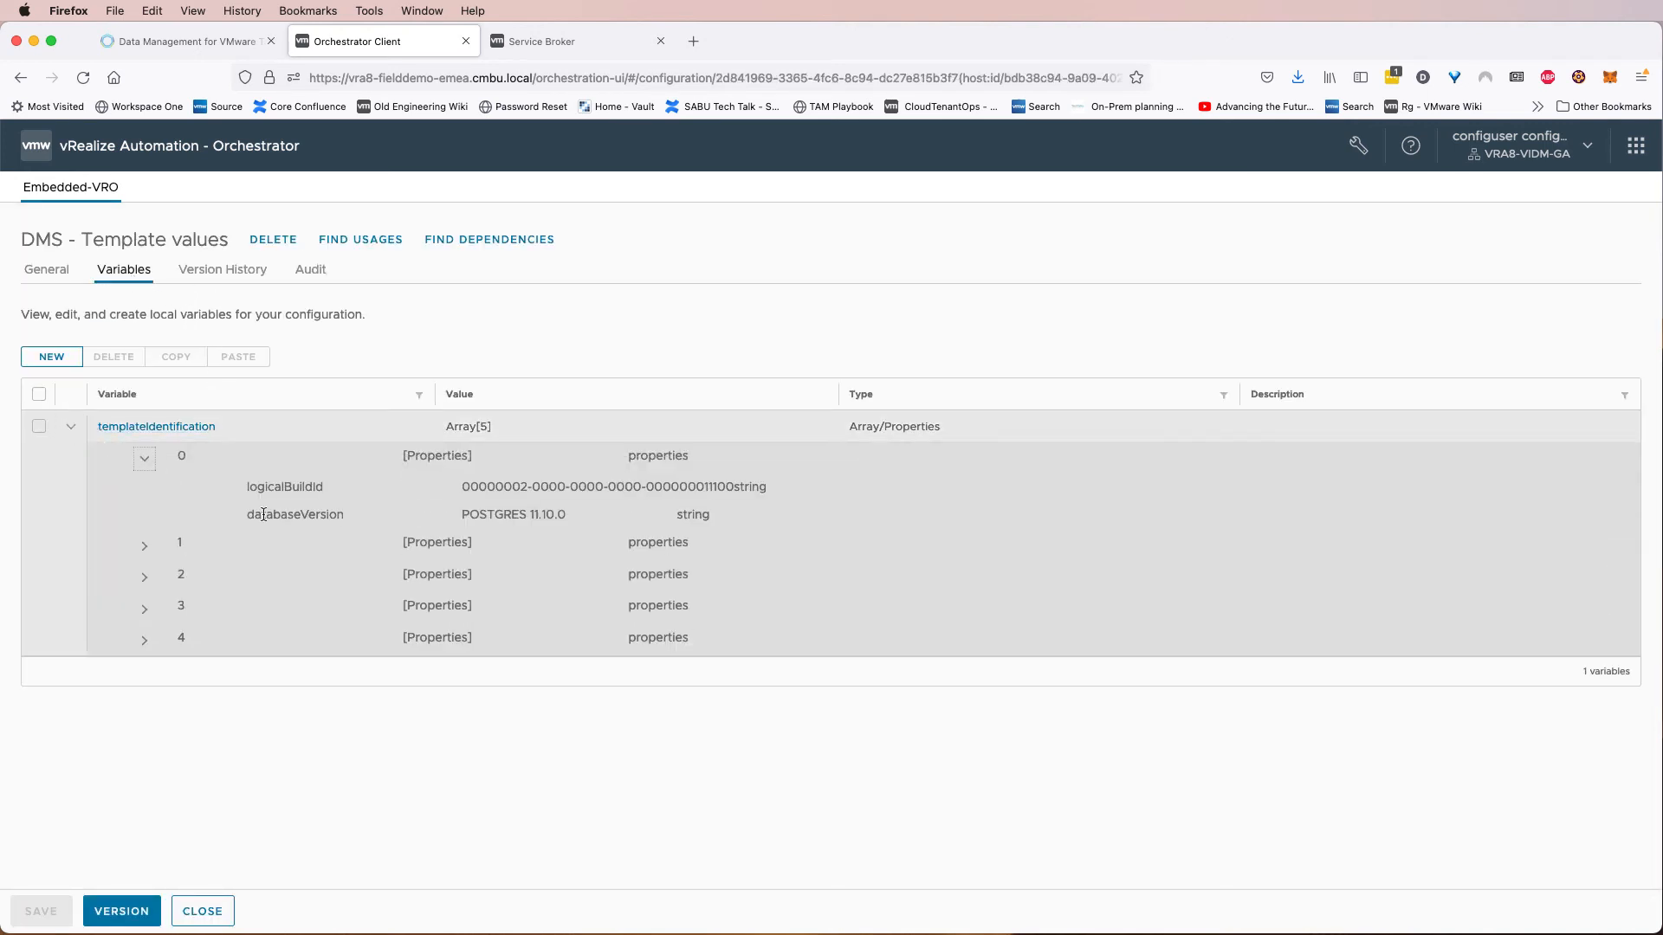
pyautogui.moveTo(302, 516); pyautogui.dragTo(438, 518)
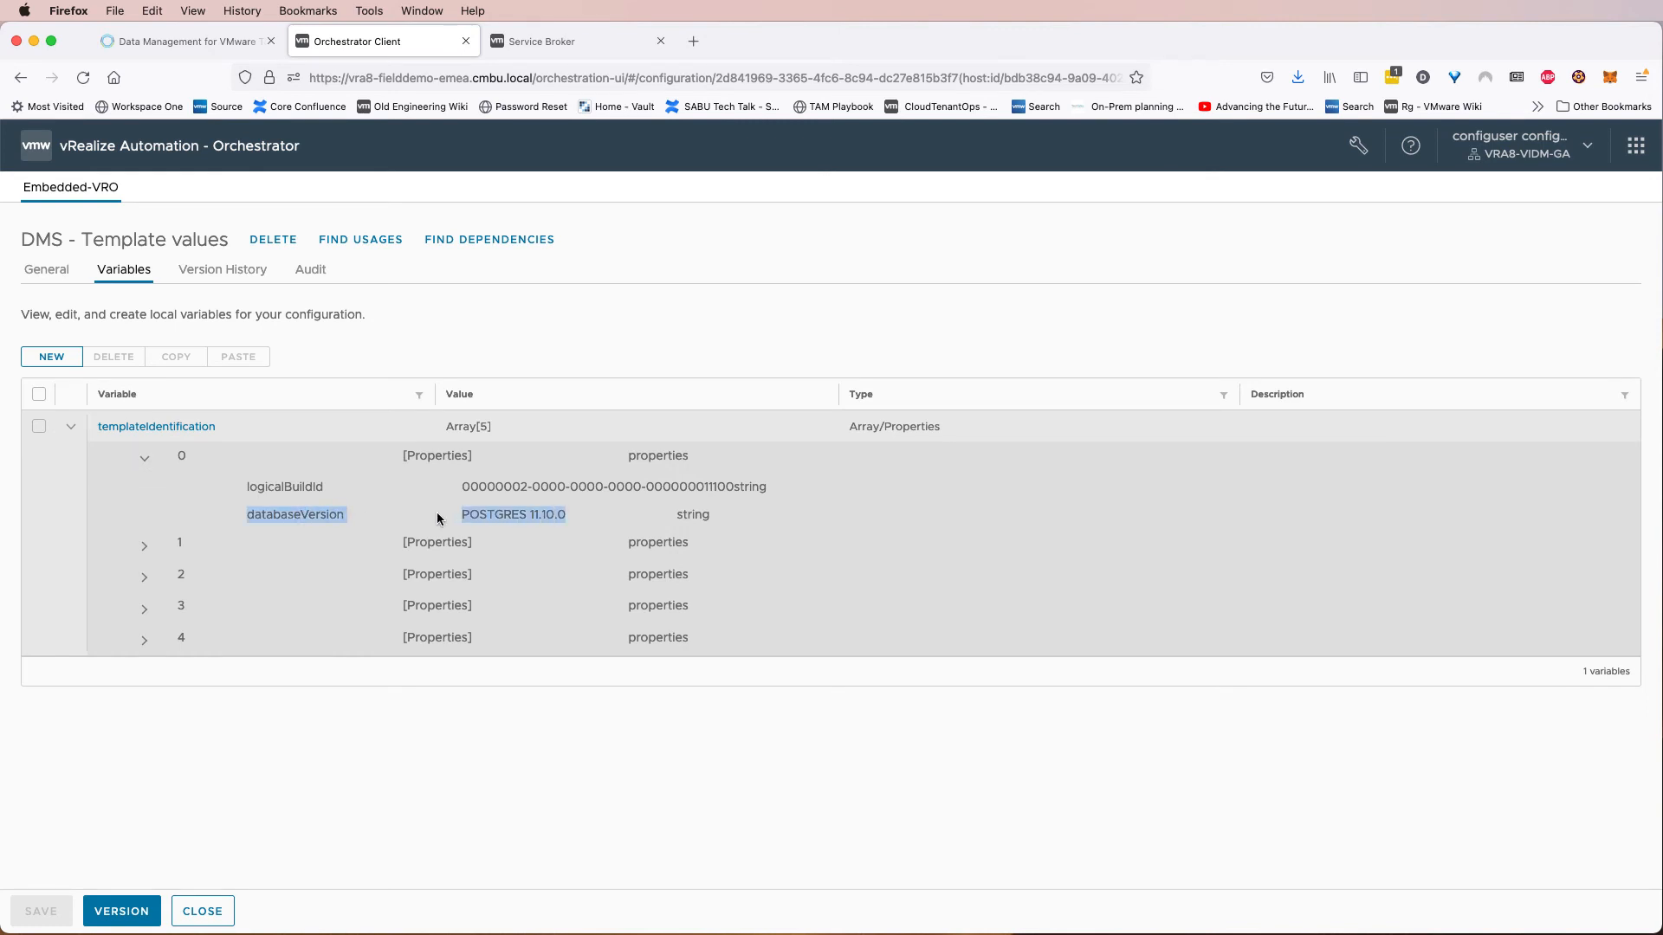
pyautogui.click(498, 514)
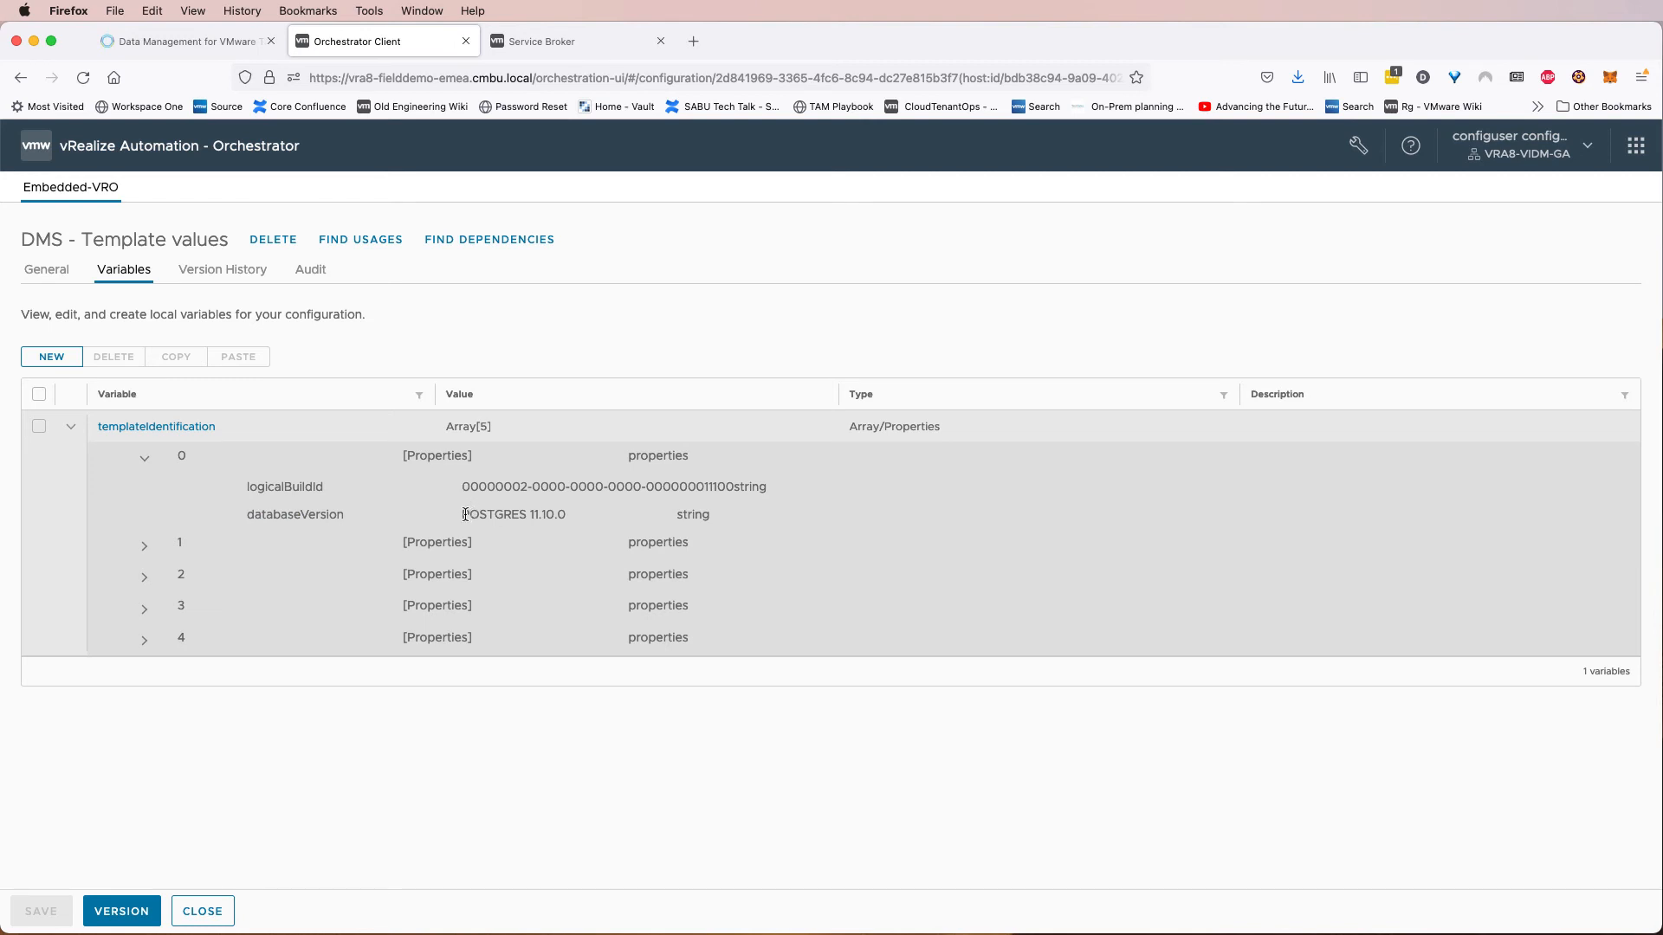
pyautogui.moveTo(465, 515); pyautogui.dragTo(556, 513)
pyautogui.moveTo(463, 487); pyautogui.dragTo(735, 487)
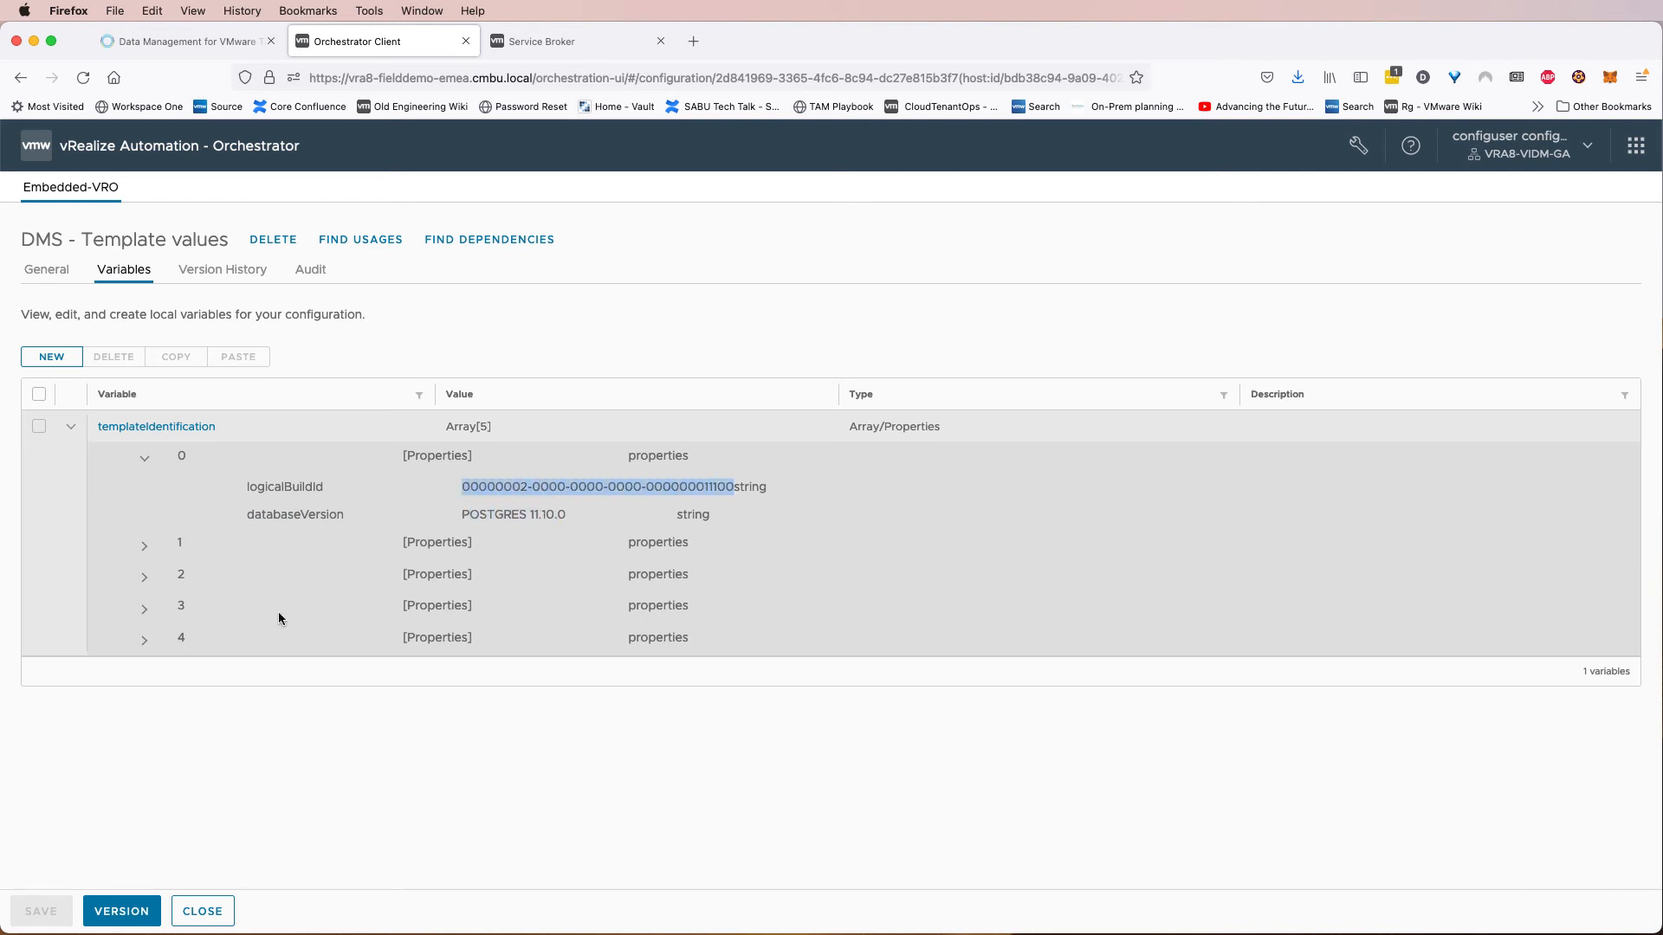
pyautogui.click(202, 912)
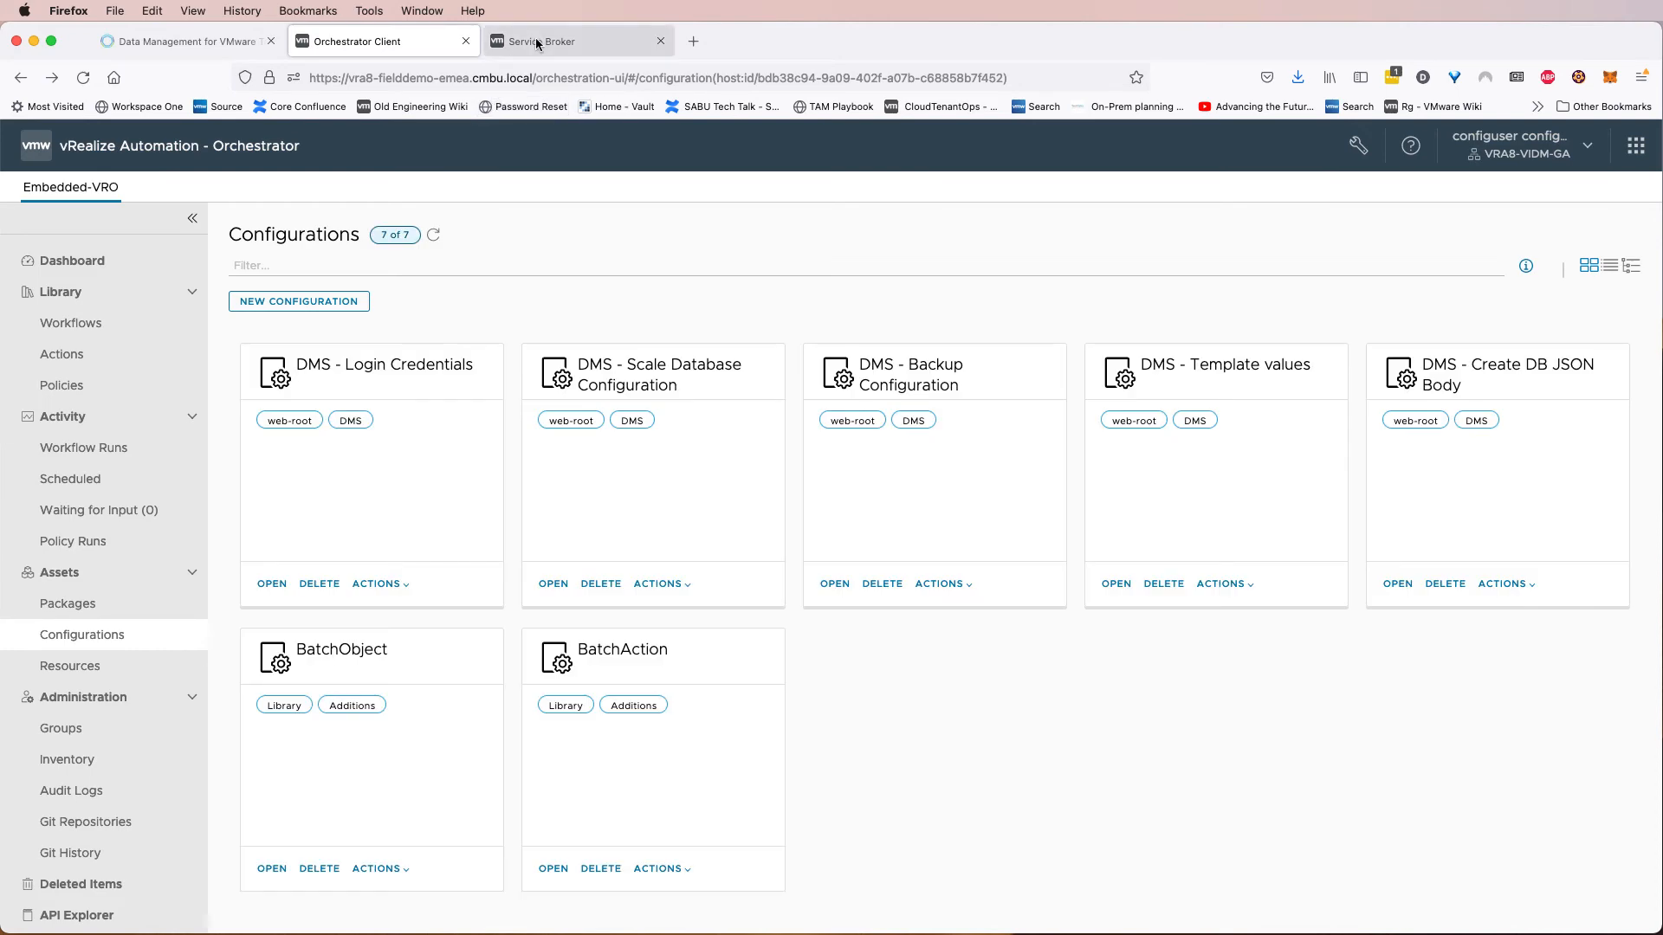
# Return to Service Broker and set the Database Version field's display type to DropDown.
pyautogui.click(537, 44)
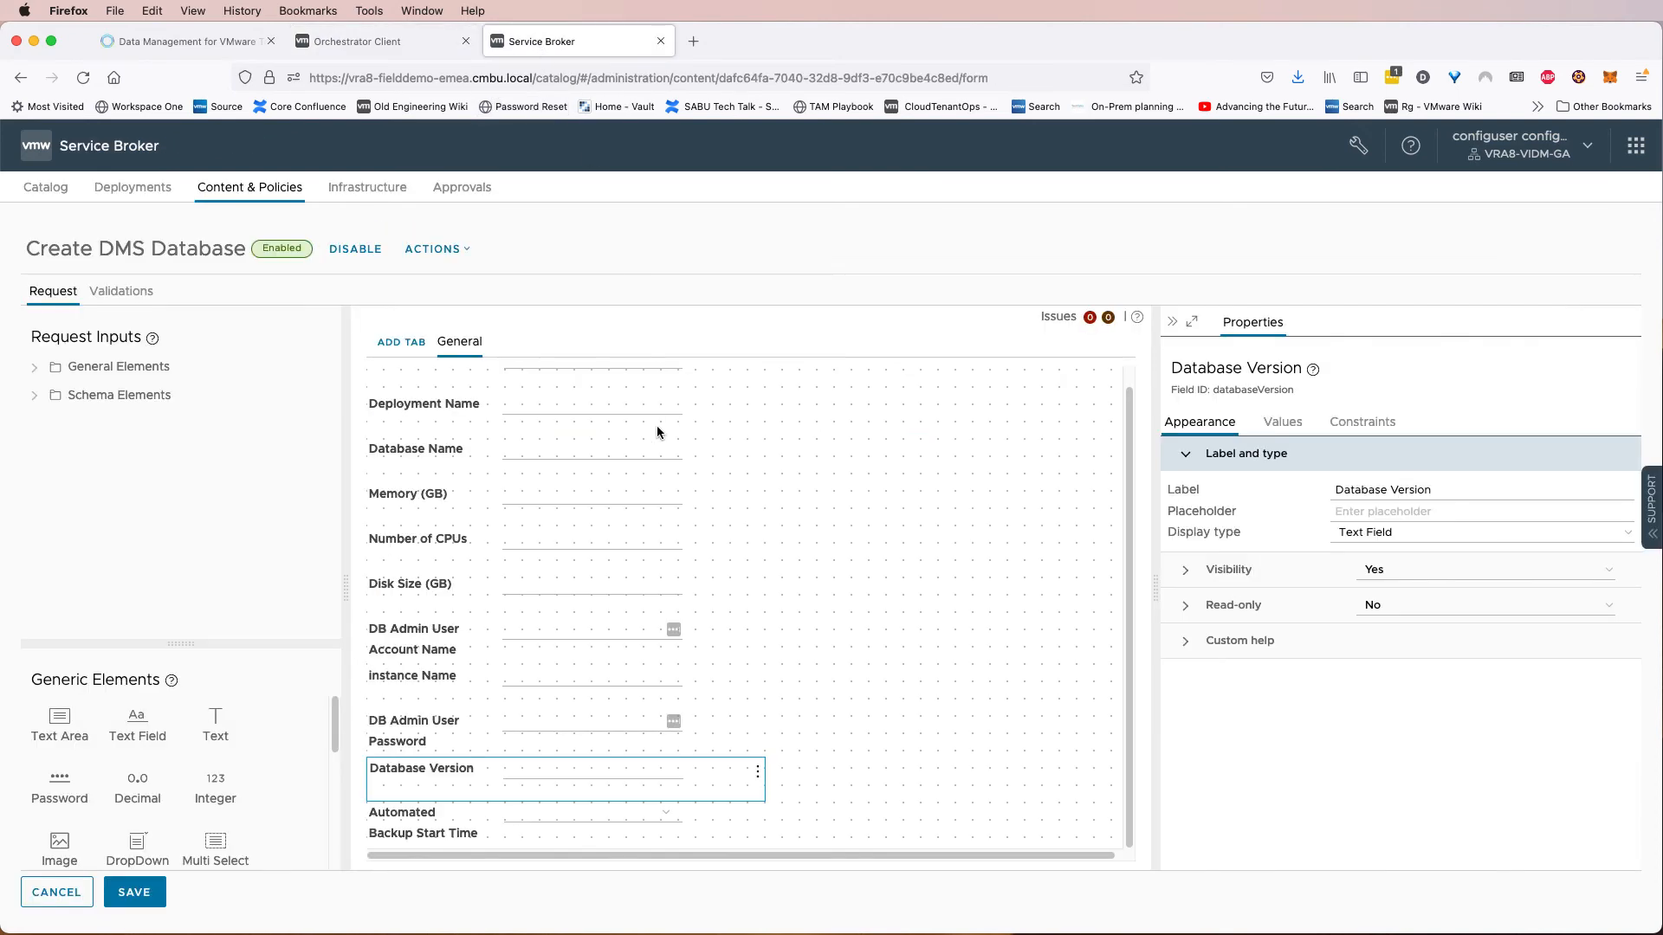
pyautogui.click(644, 770)
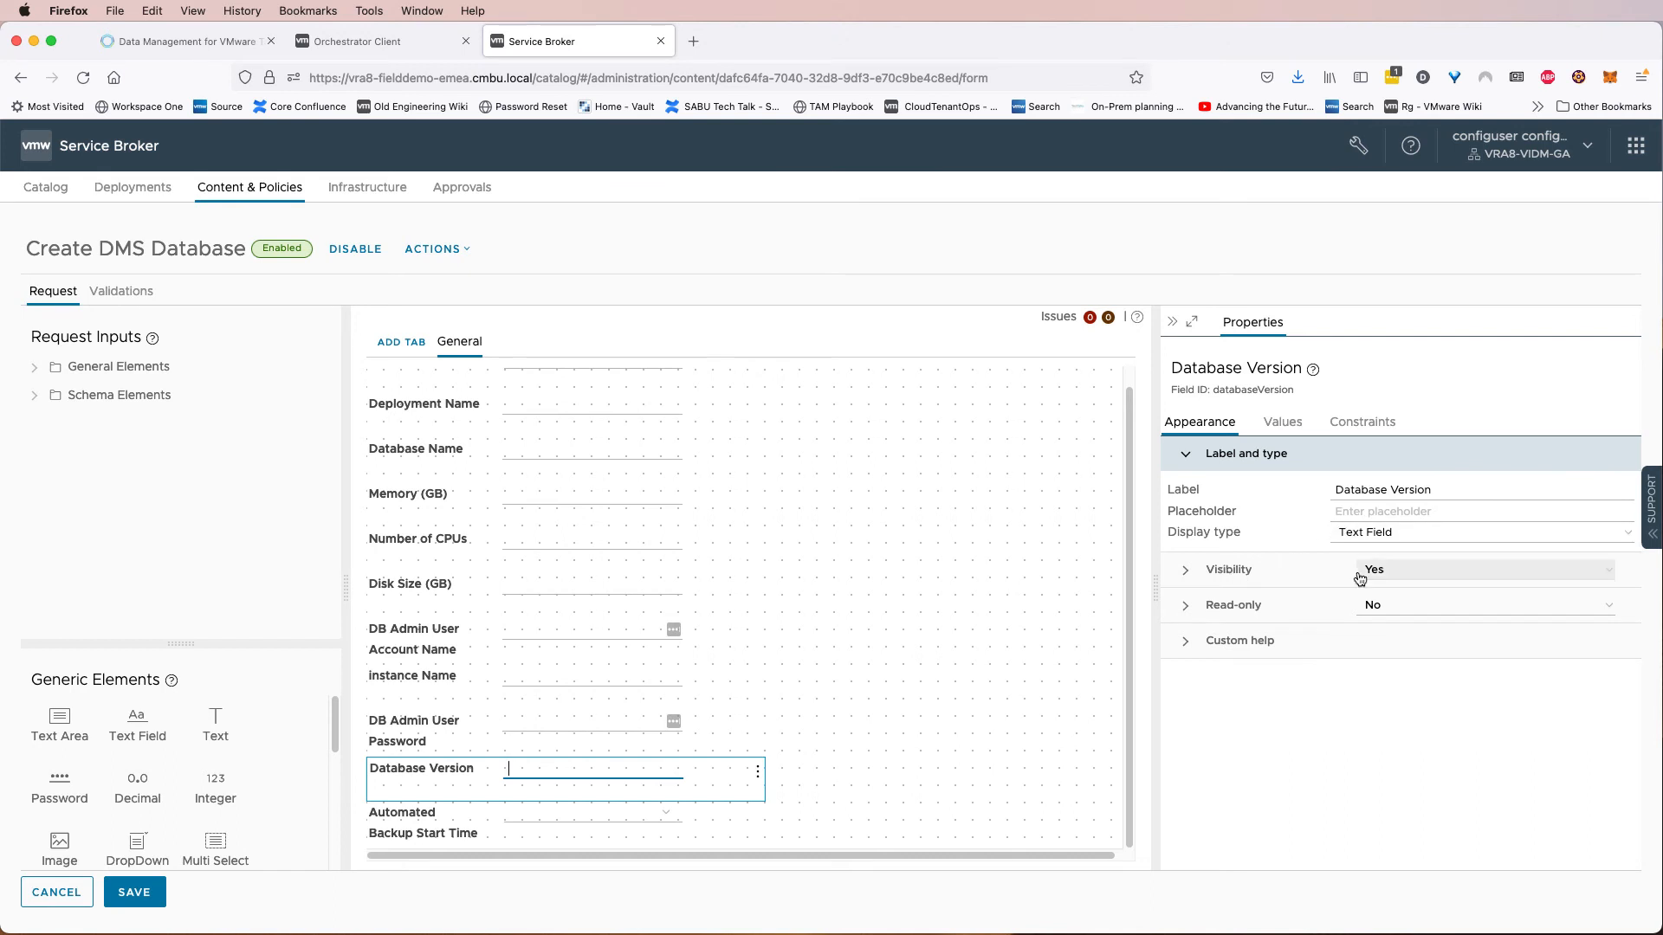
pyautogui.click(1410, 541)
pyautogui.click(1420, 596)
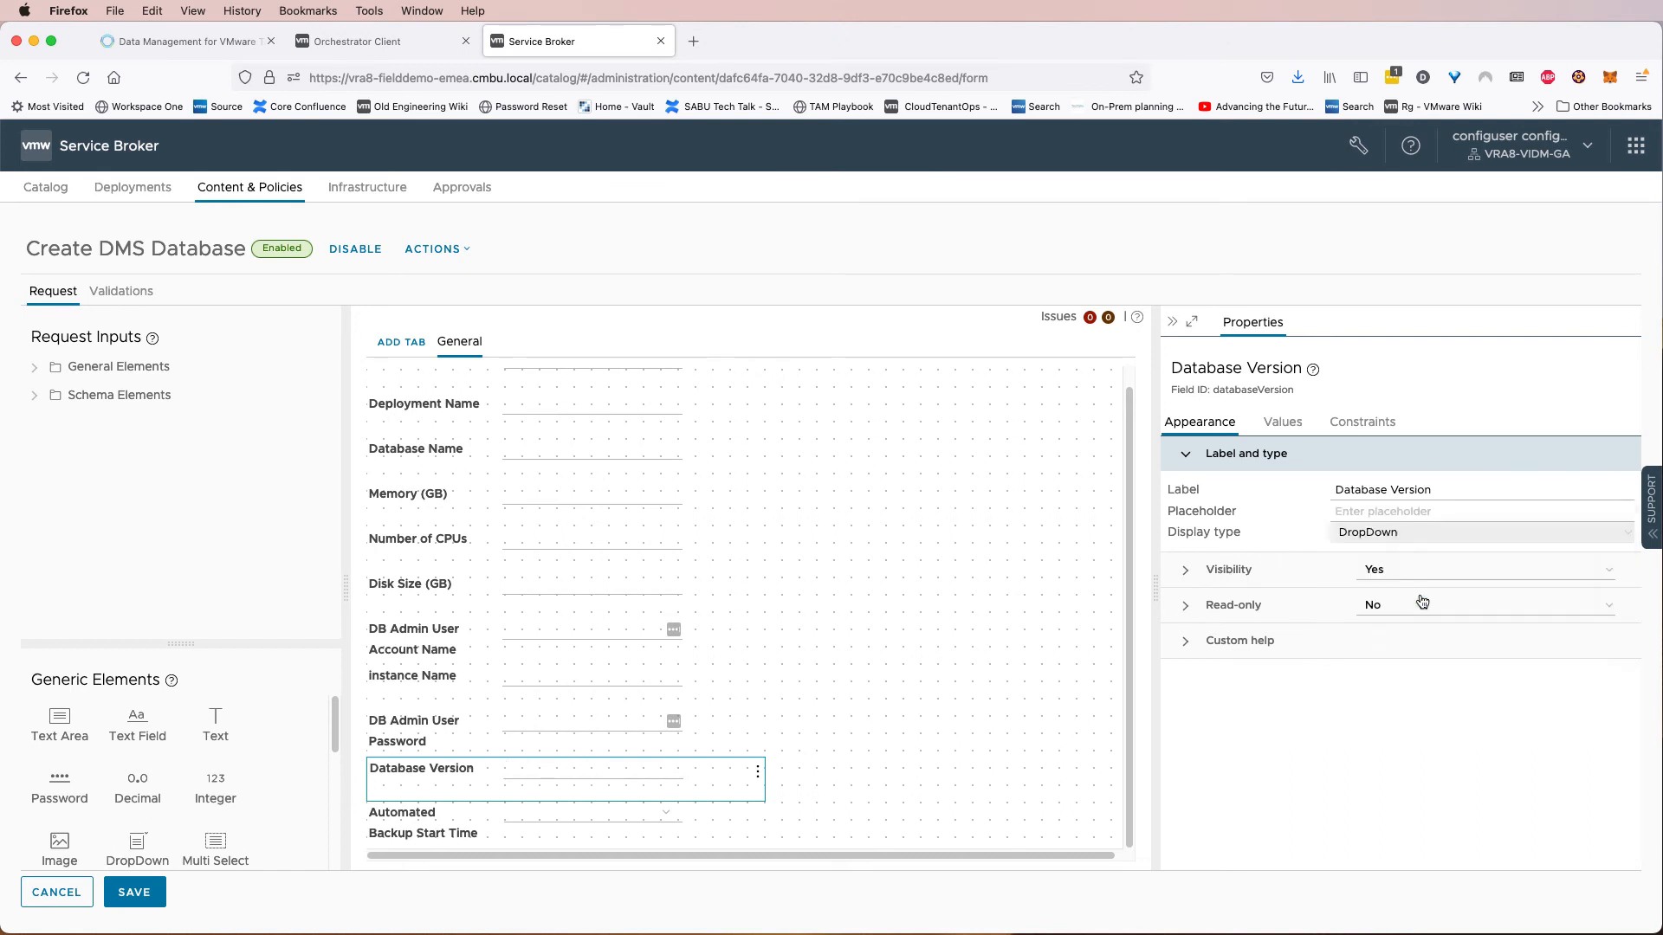
# Re-examine the templateIdentification array entries in the DMS - Template values configuration.
pyautogui.click(368, 41)
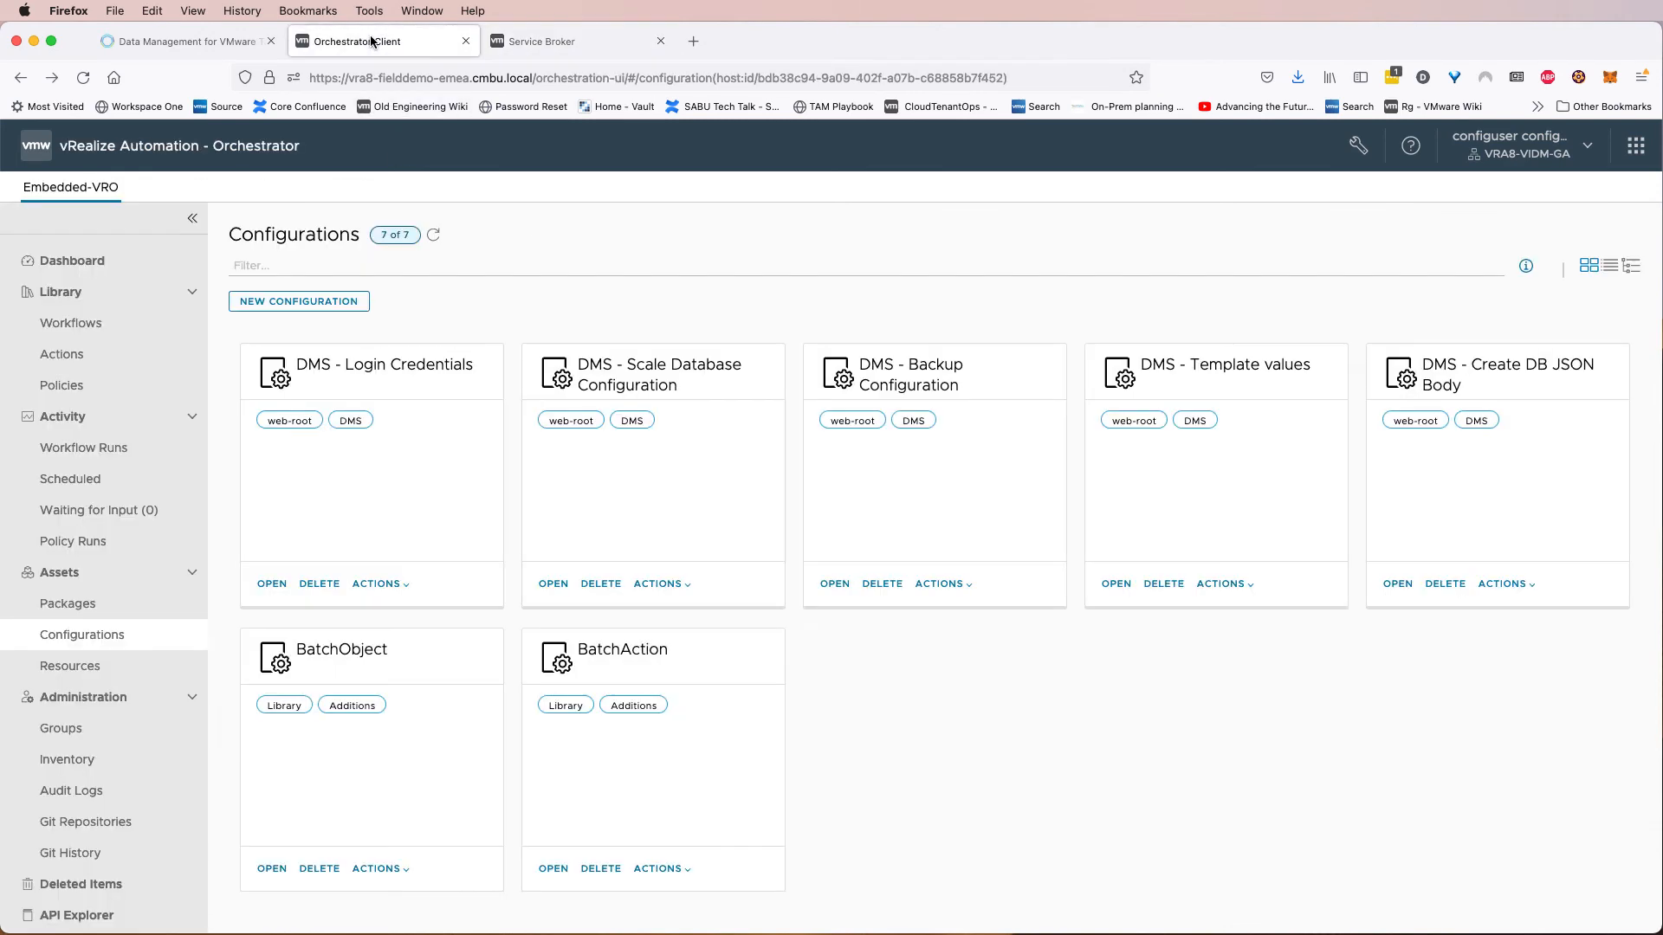
pyautogui.click(1178, 374)
pyautogui.click(124, 270)
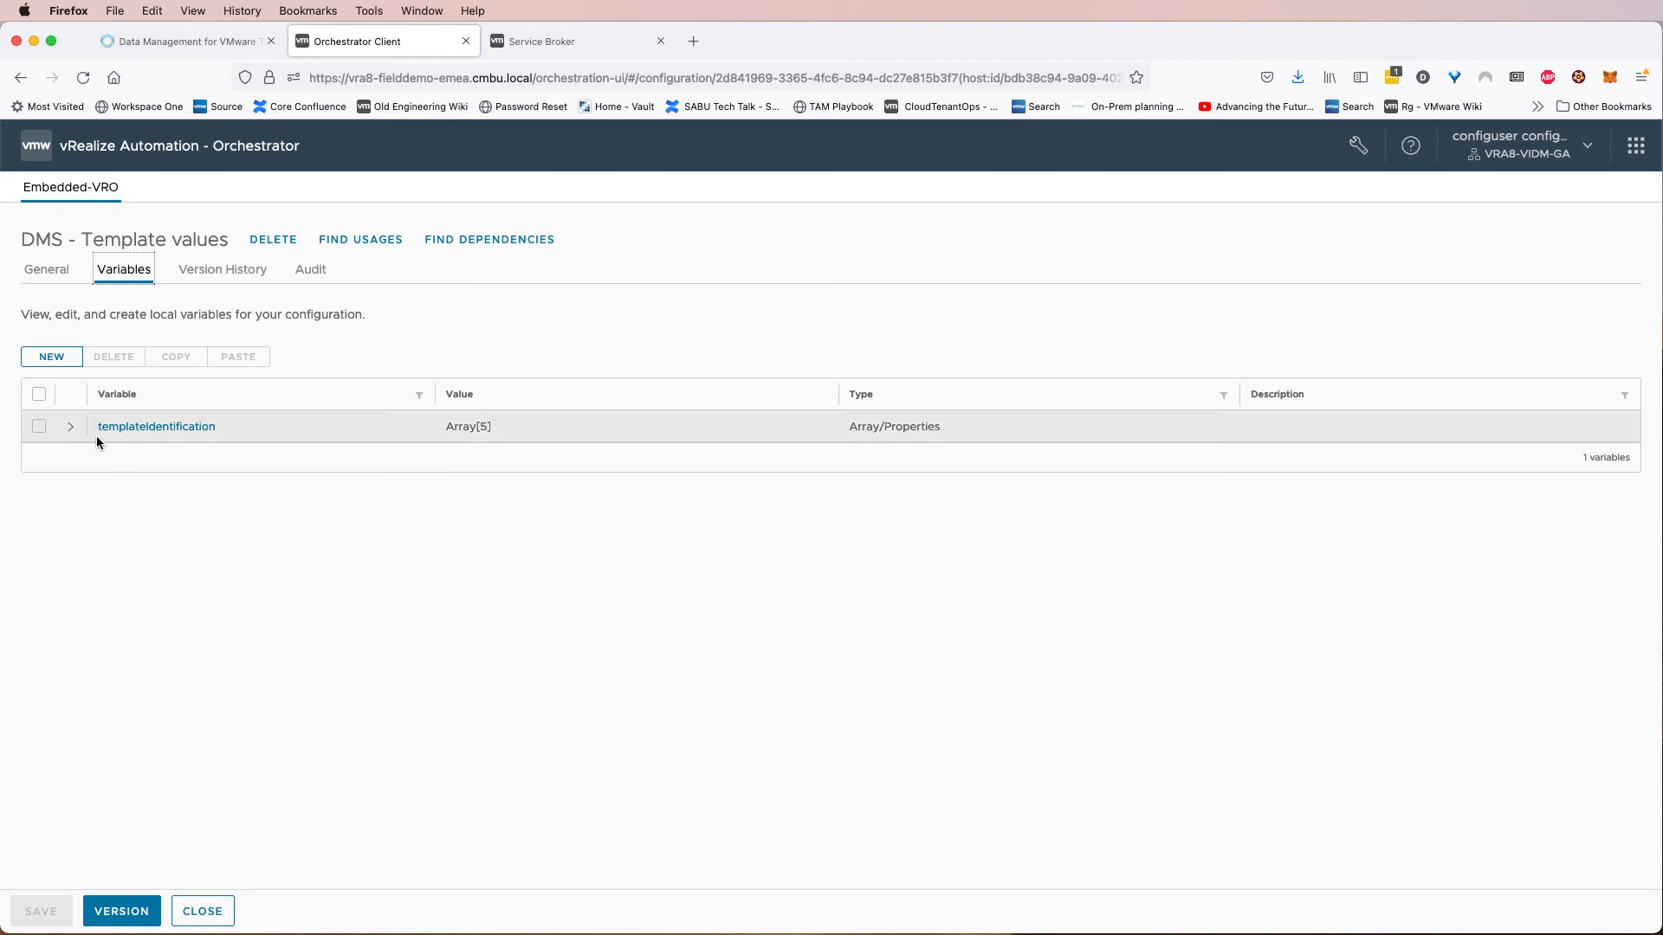
pyautogui.click(71, 426)
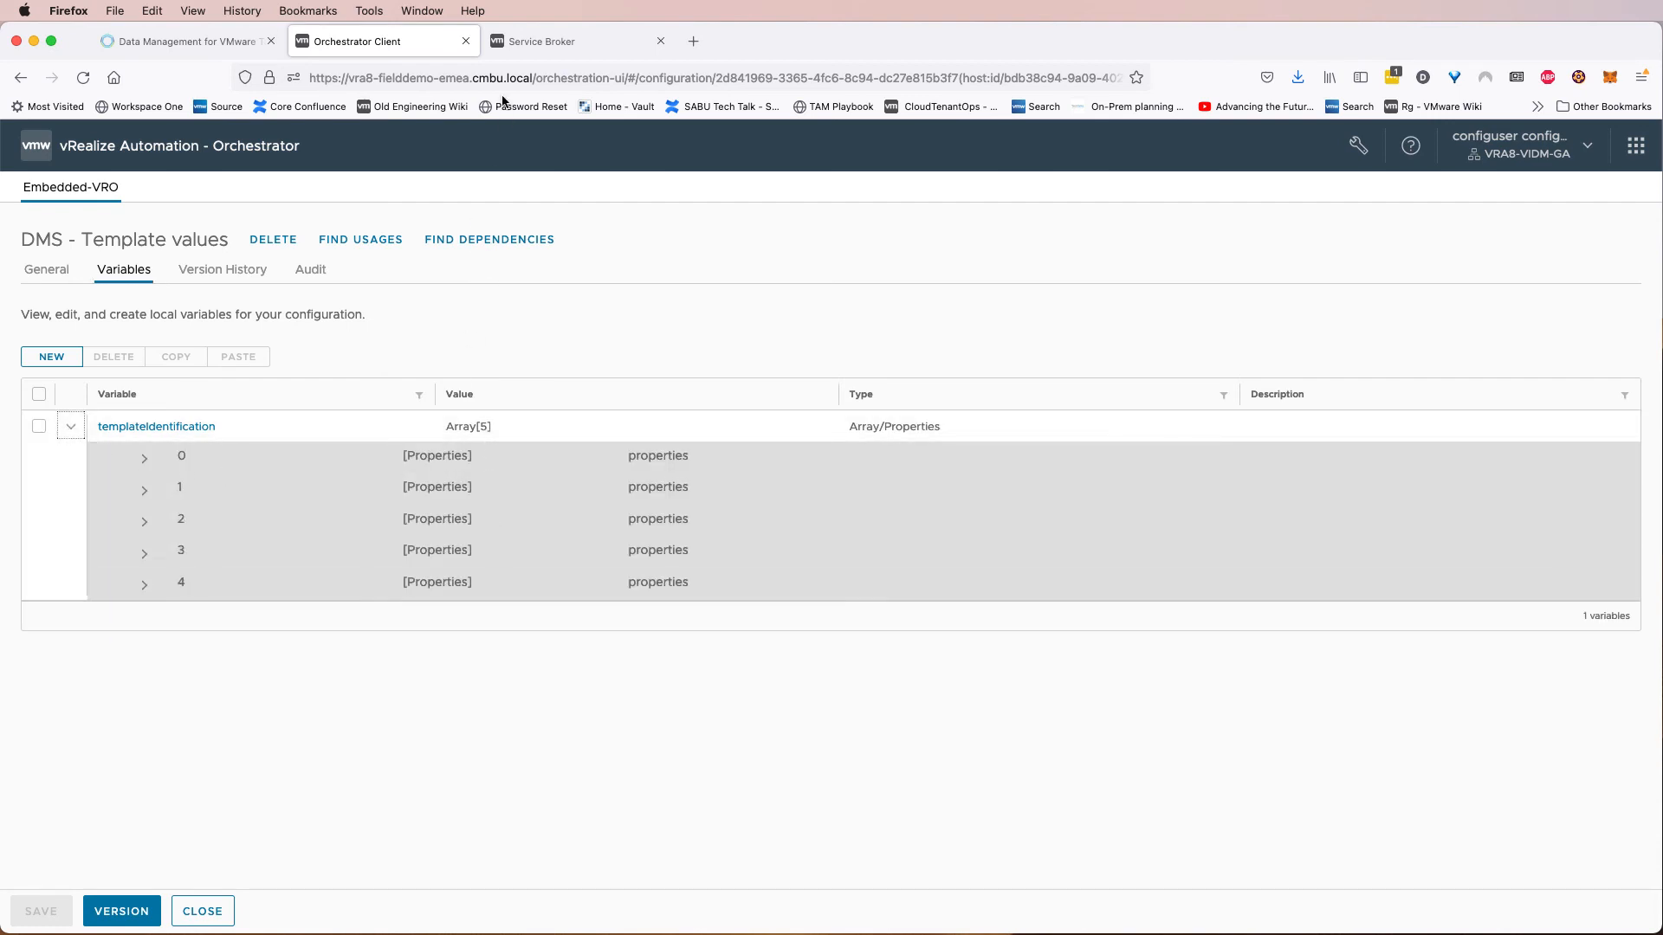
pyautogui.moveTo(398, 572); pyautogui.dragTo(415, 552)
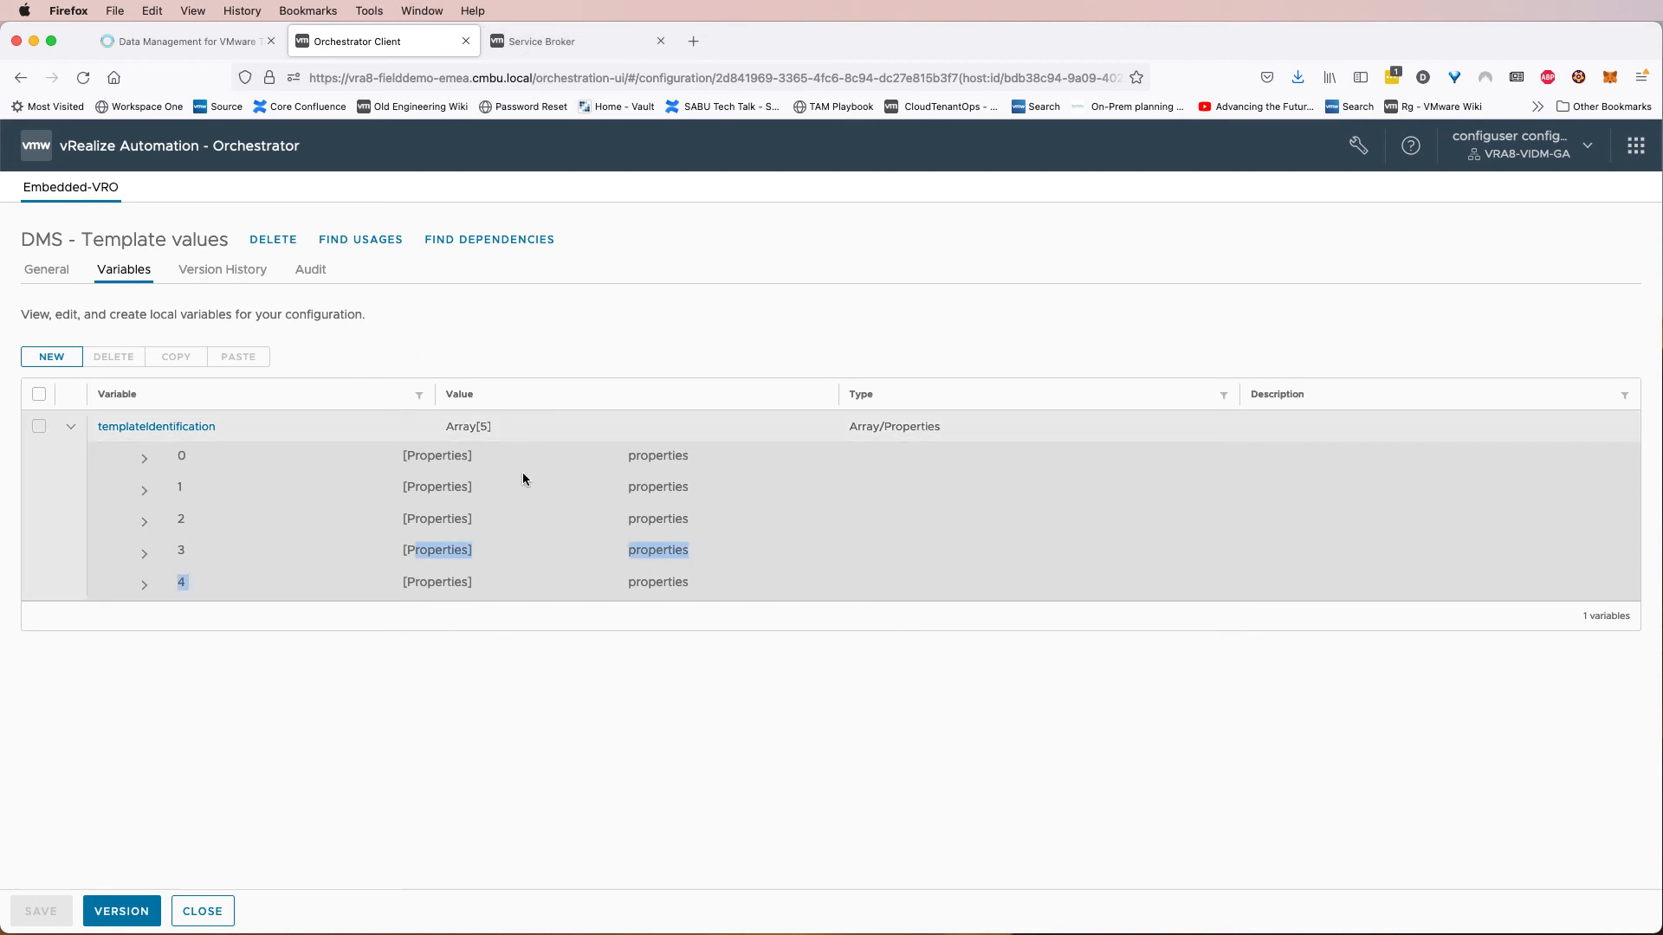
pyautogui.click(512, 626)
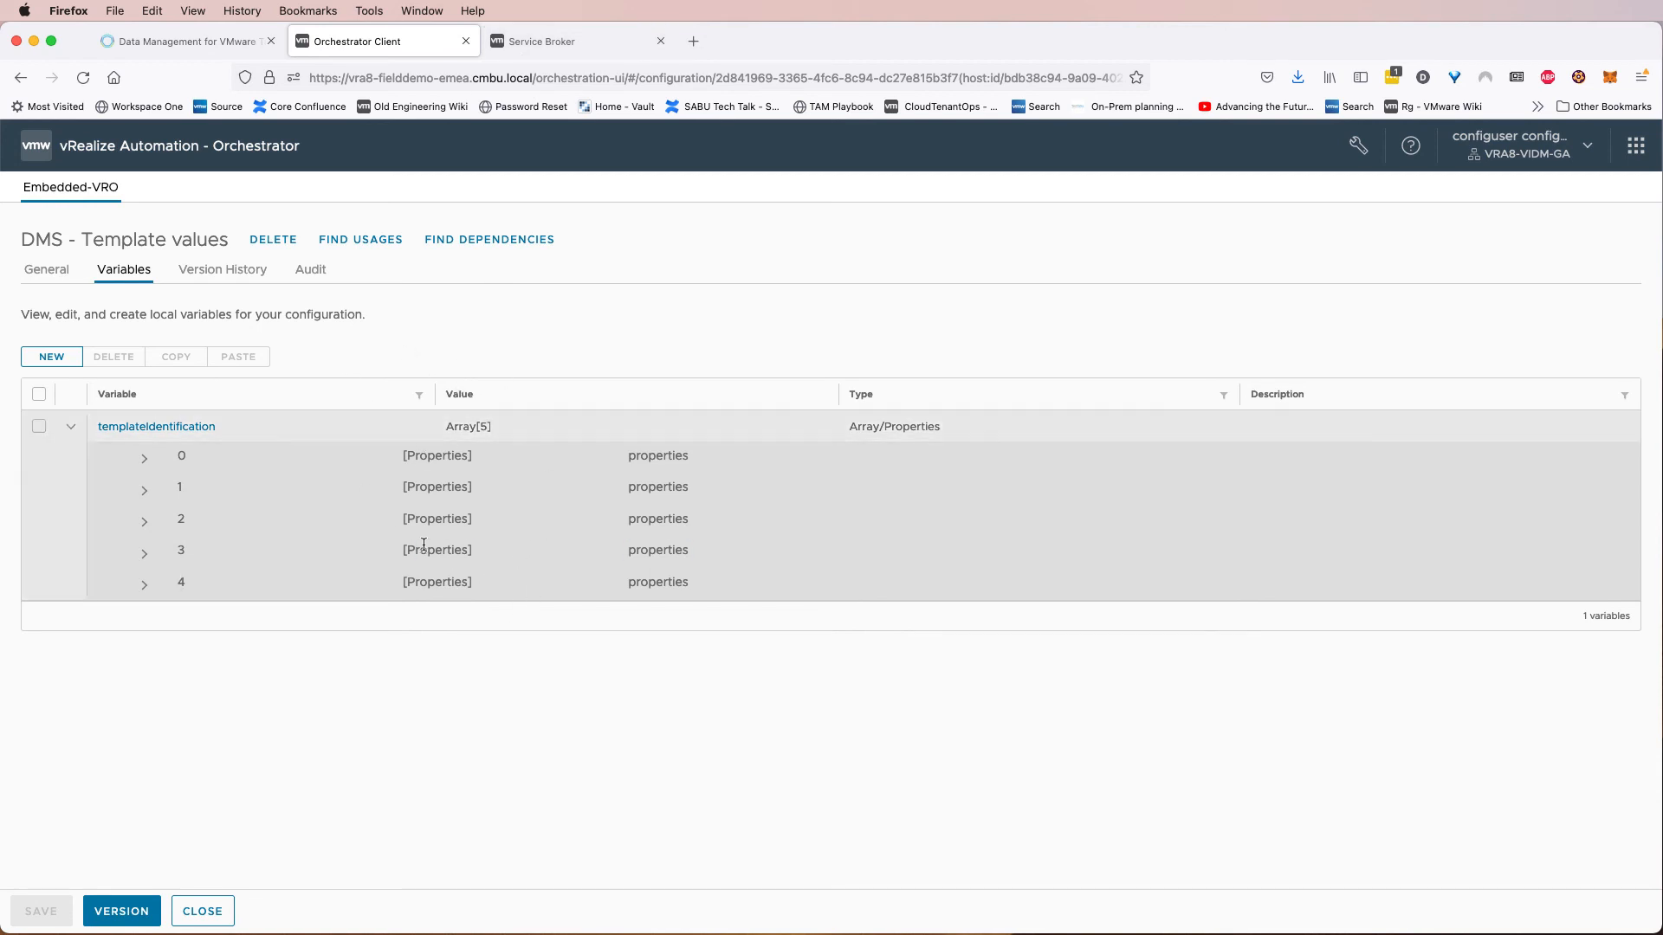
# Source the Database Version values externally from the com.vmware.dms/get_configuration_values action and save the form.
pyautogui.click(502, 43)
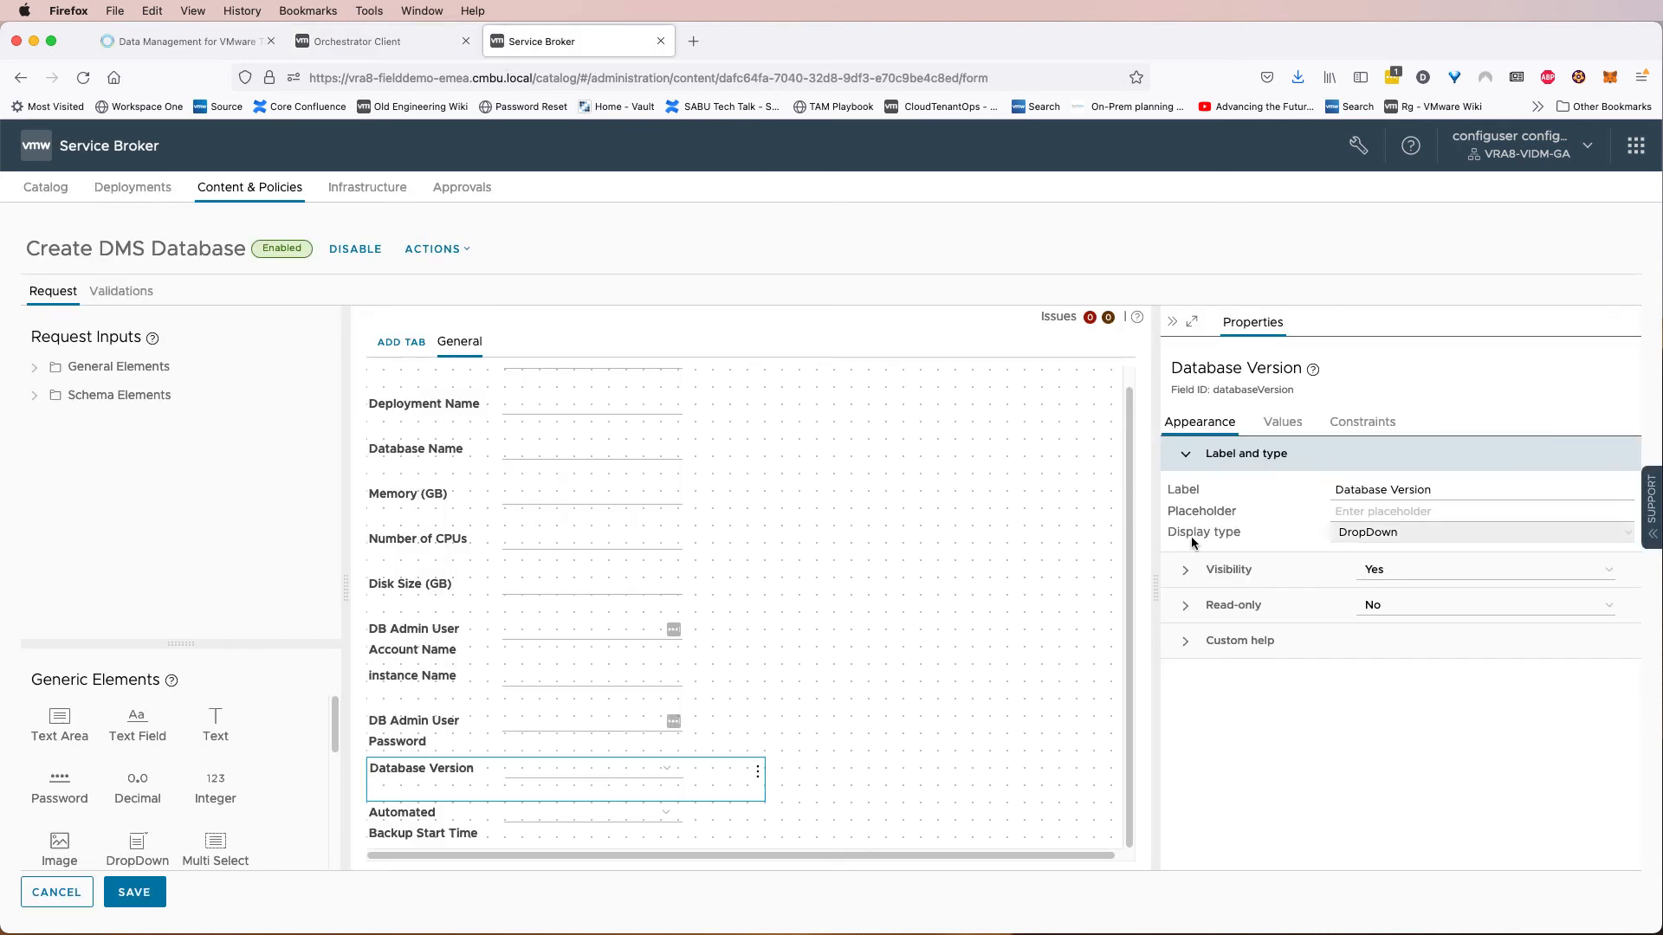
pyautogui.click(1416, 535)
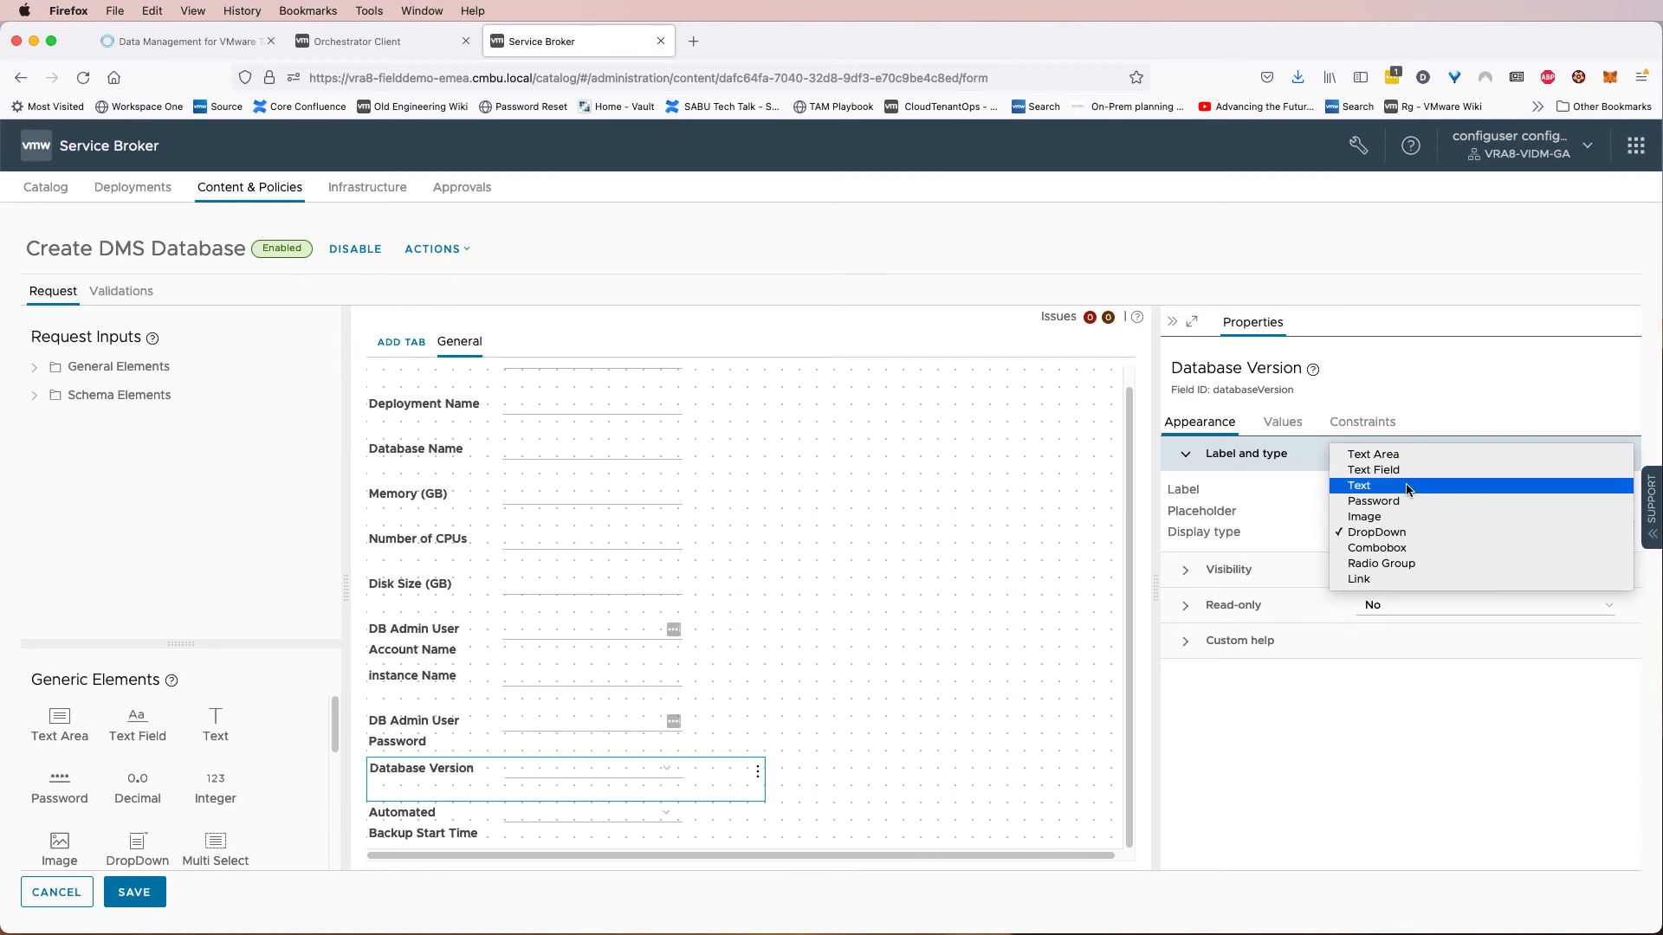
pyautogui.click(1283, 533)
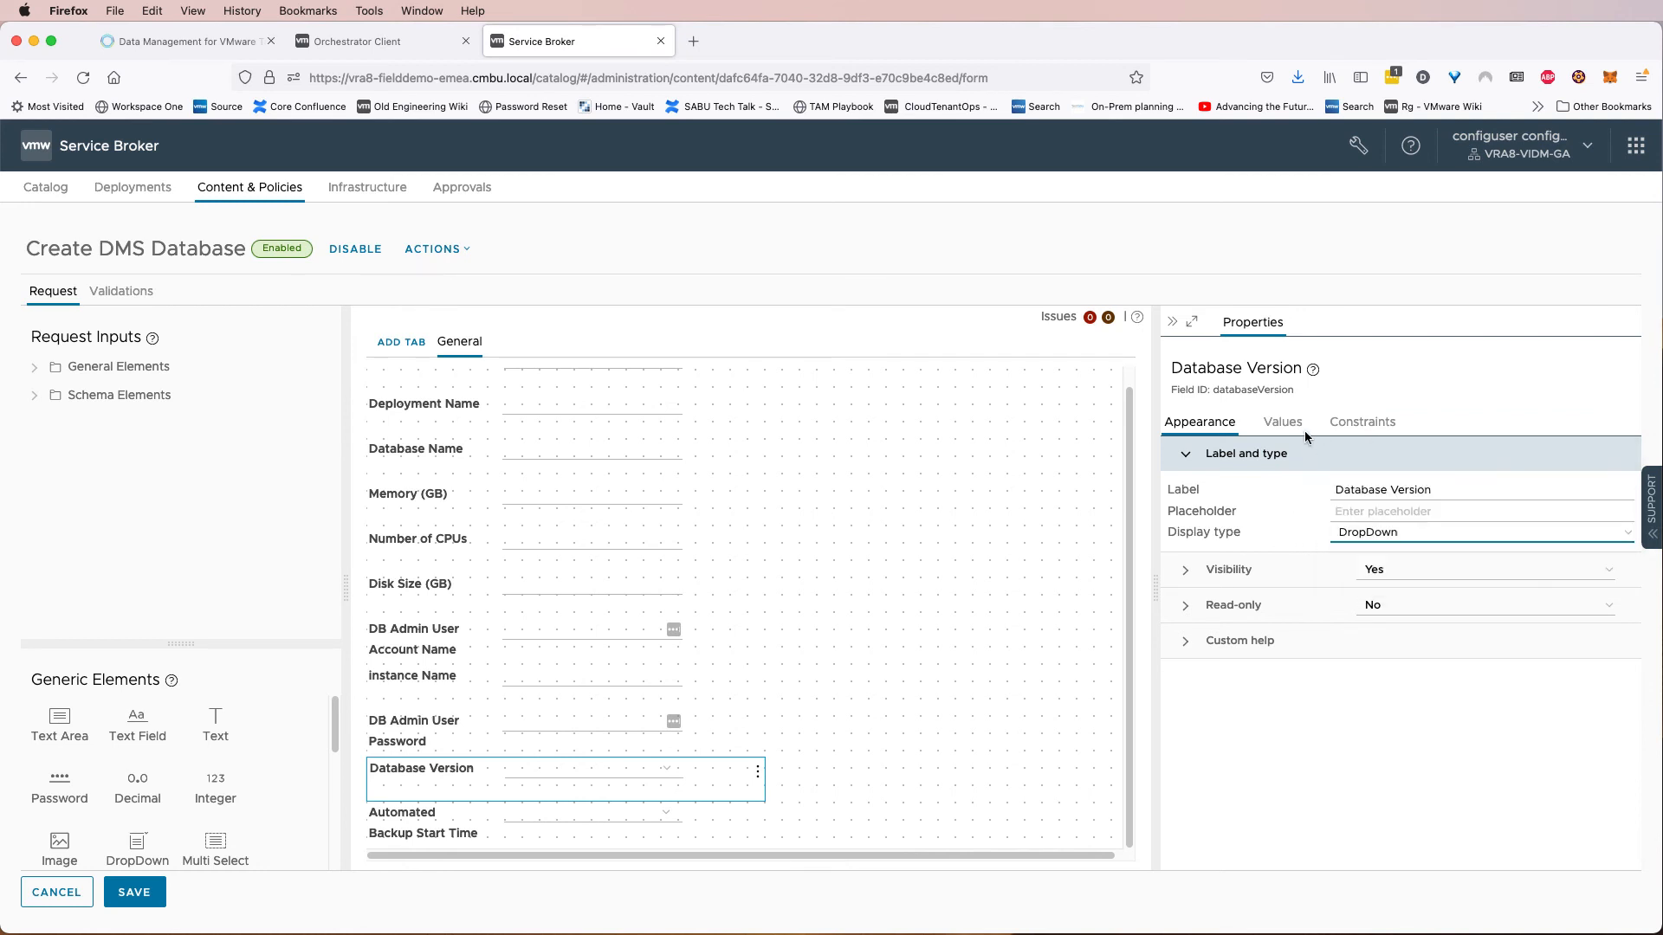
pyautogui.click(1296, 428)
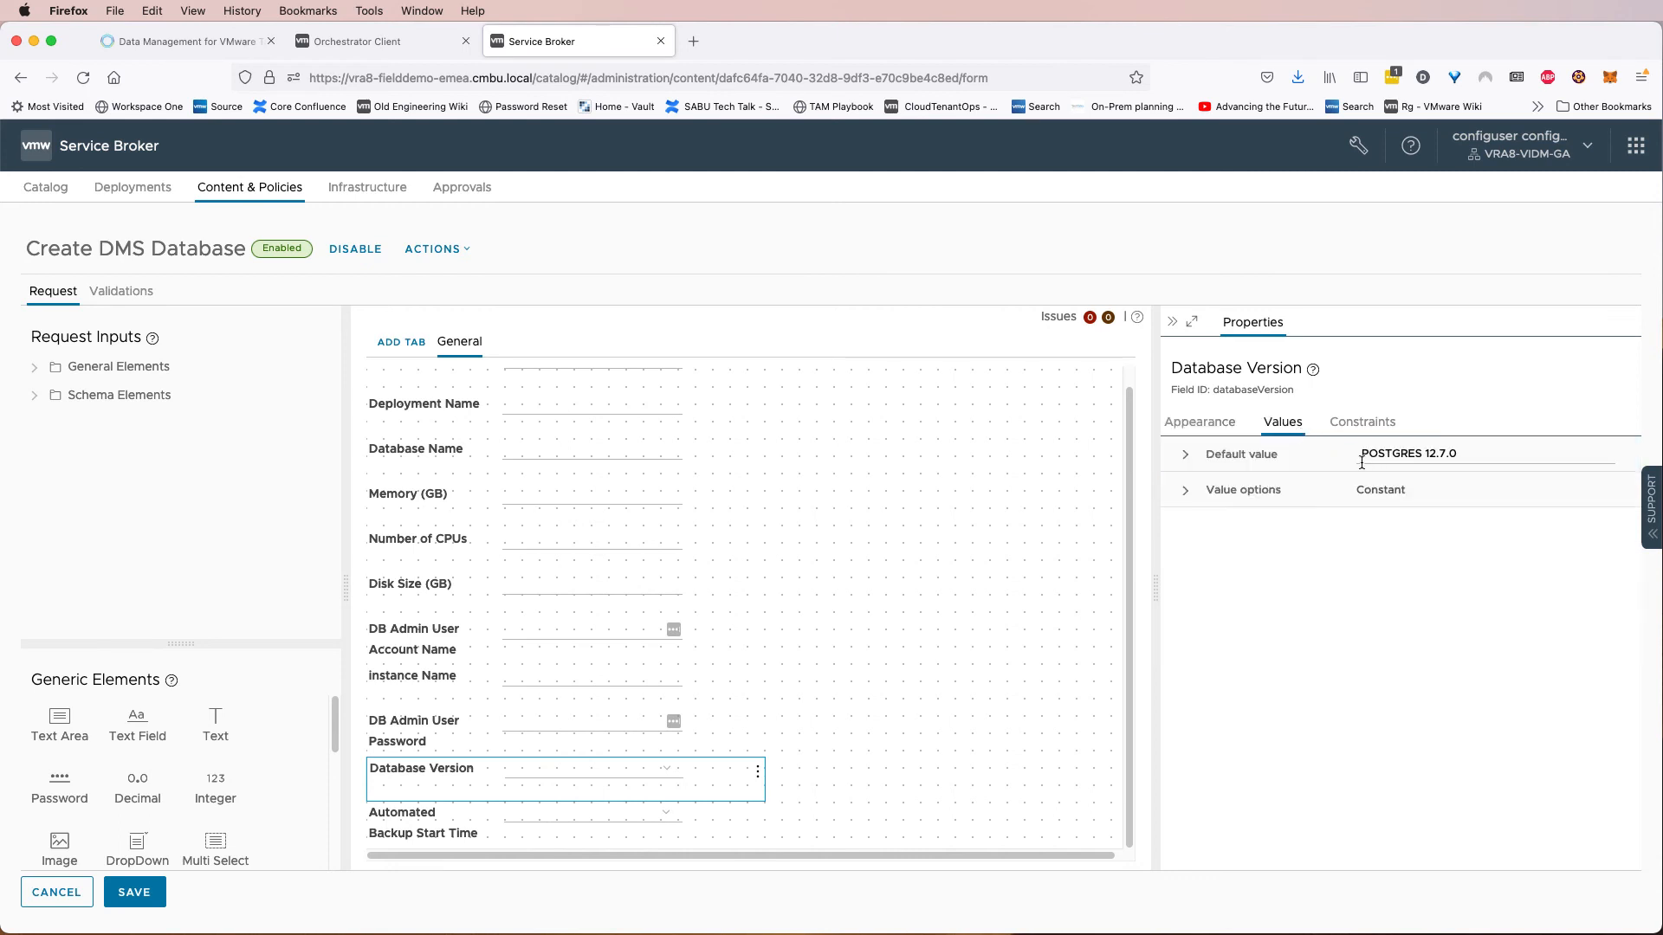
pyautogui.click(1209, 492)
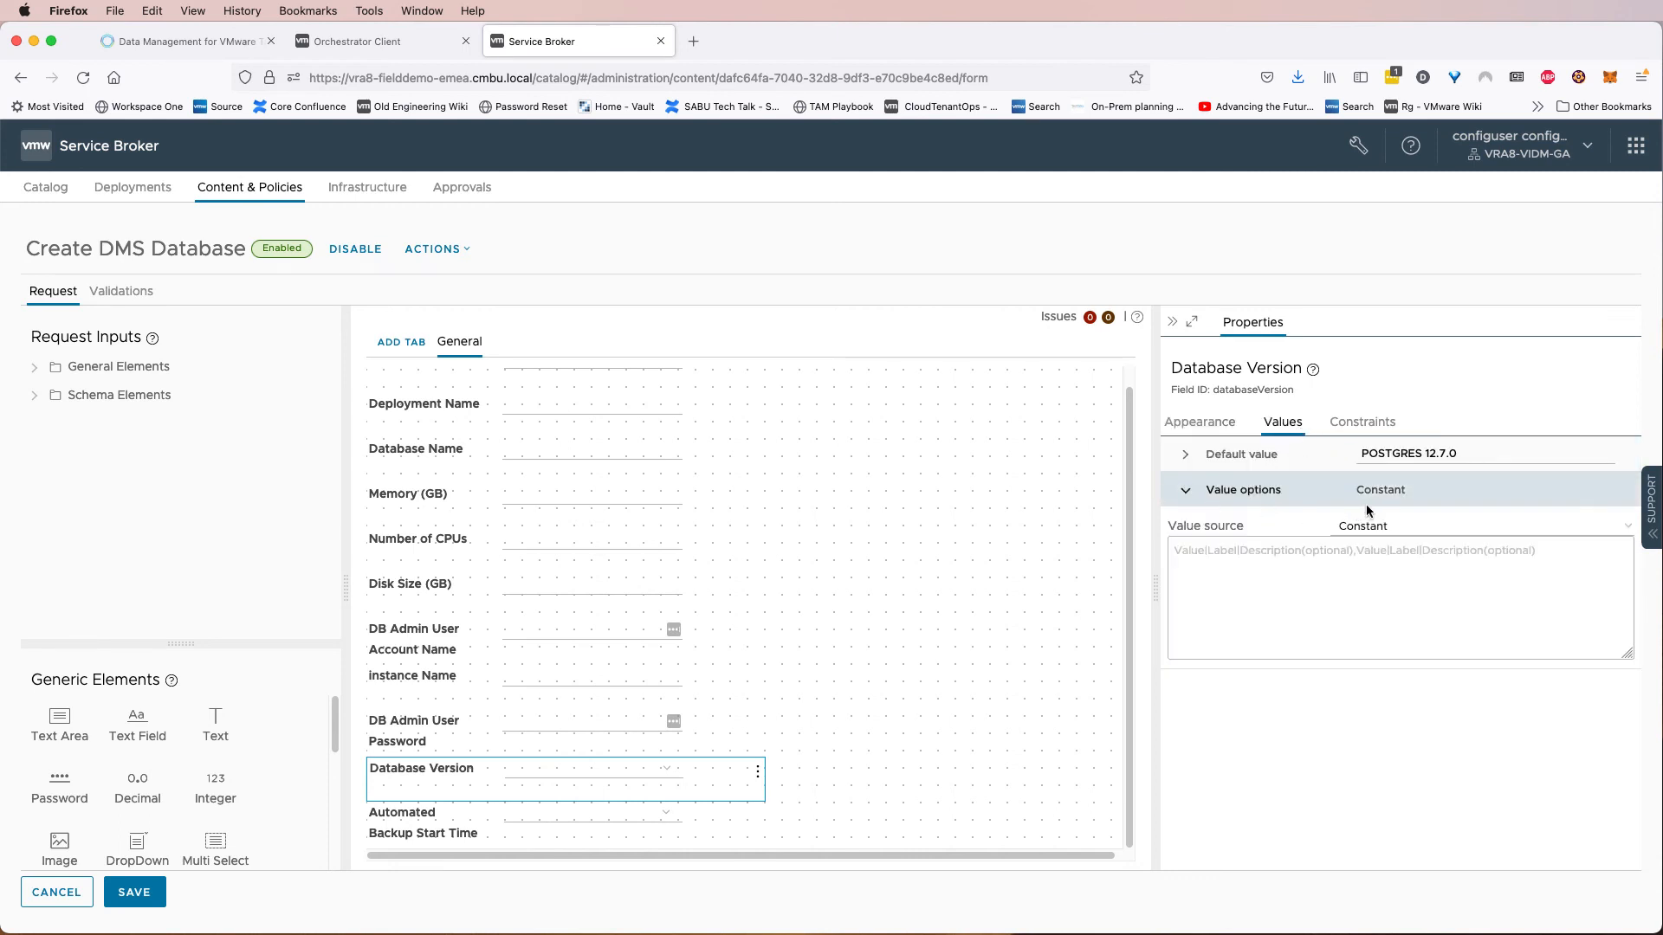
pyautogui.click(1392, 530)
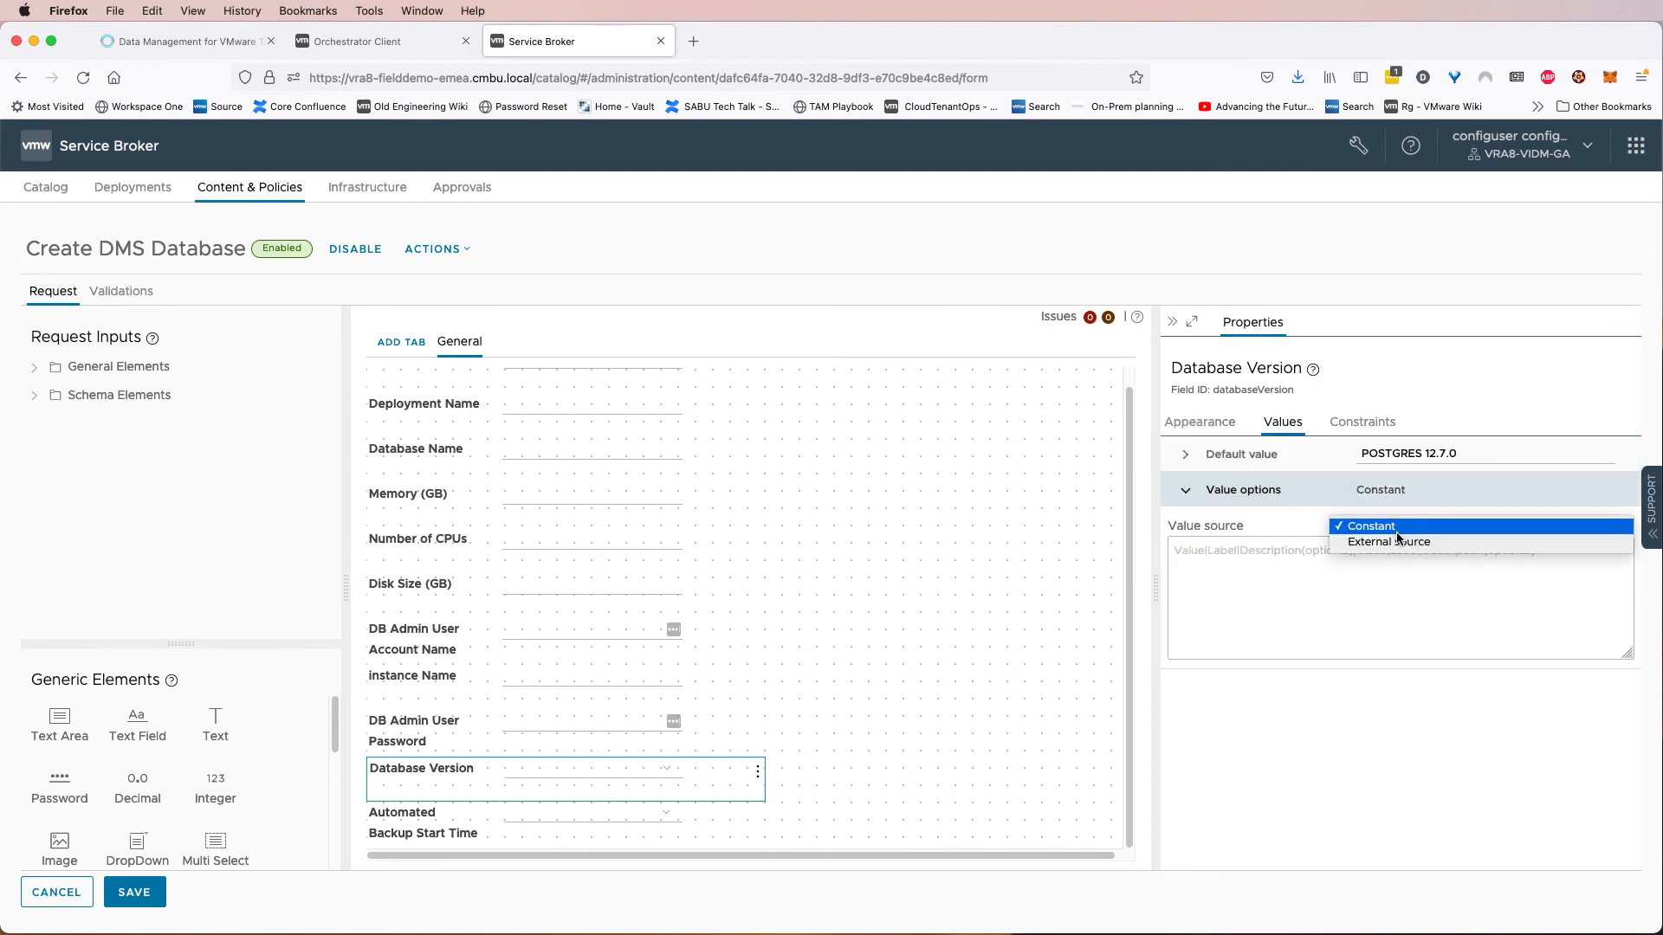
pyautogui.click(1398, 546)
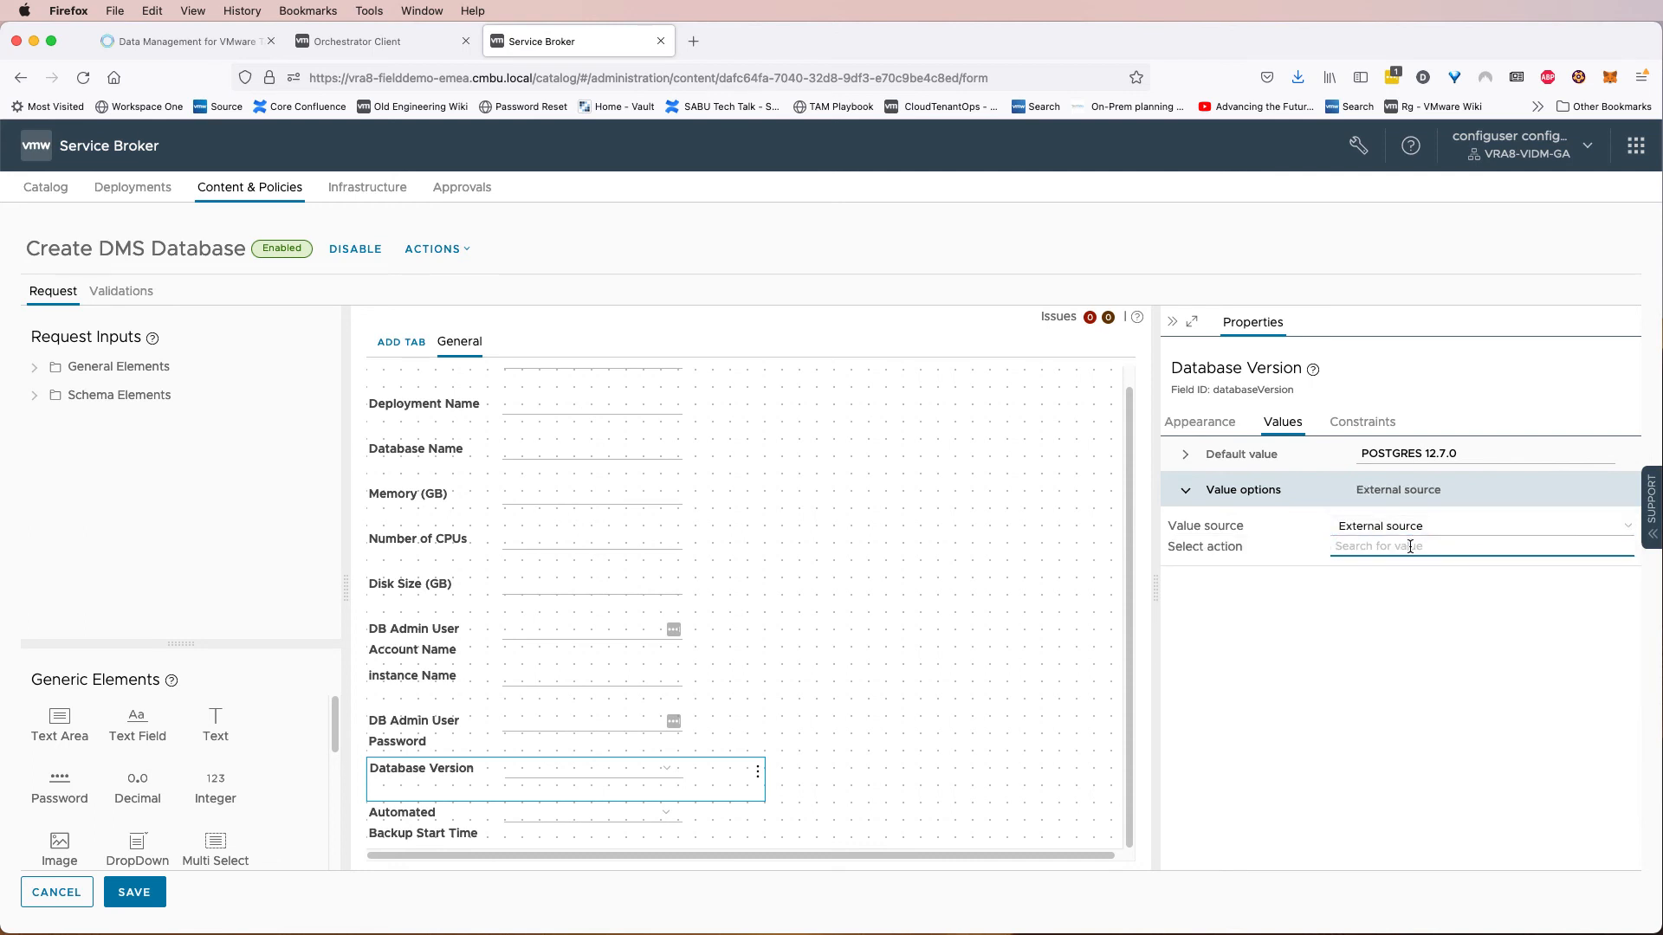
pyautogui.write('get')
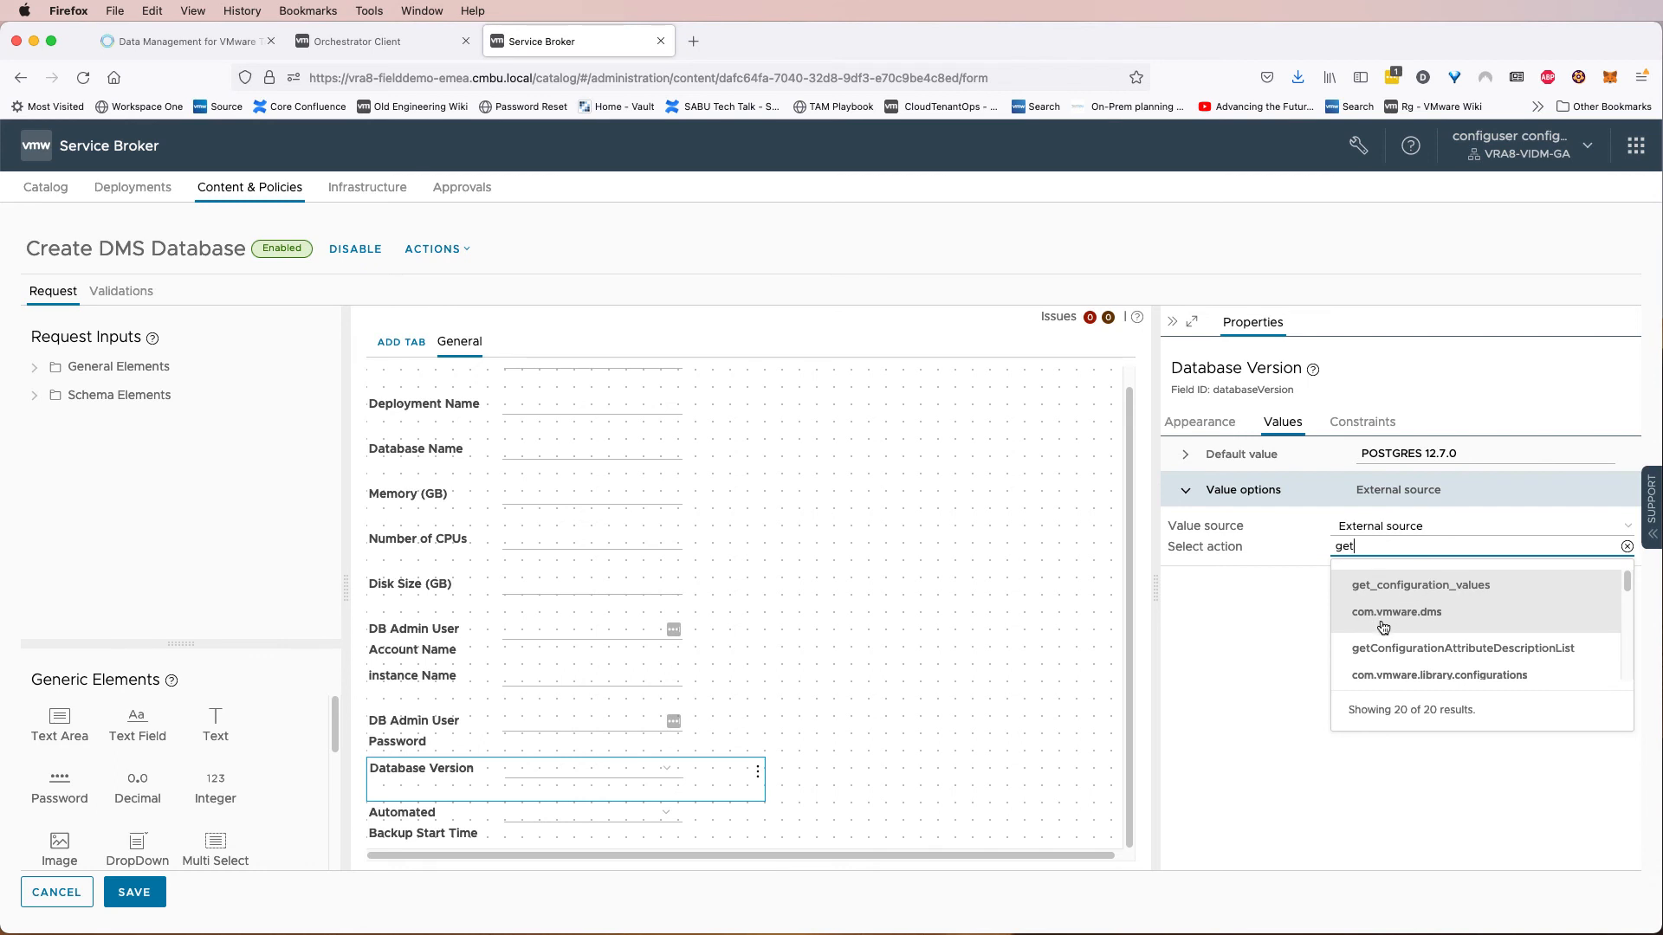
pyautogui.click(1458, 621)
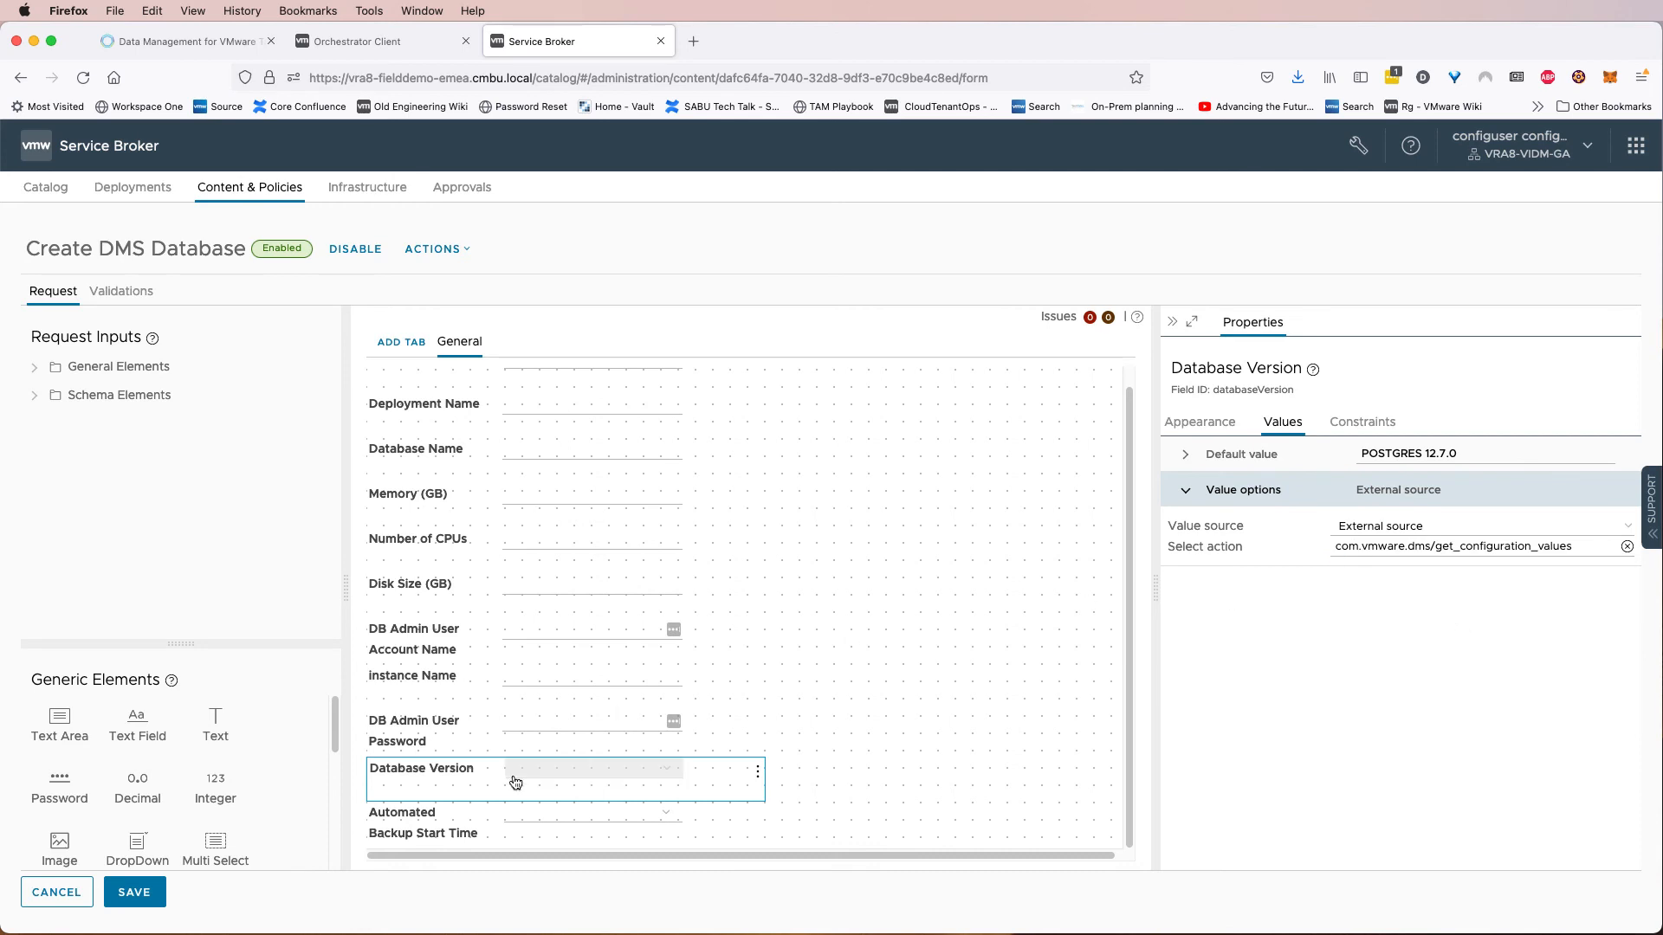
pyautogui.click(134, 893)
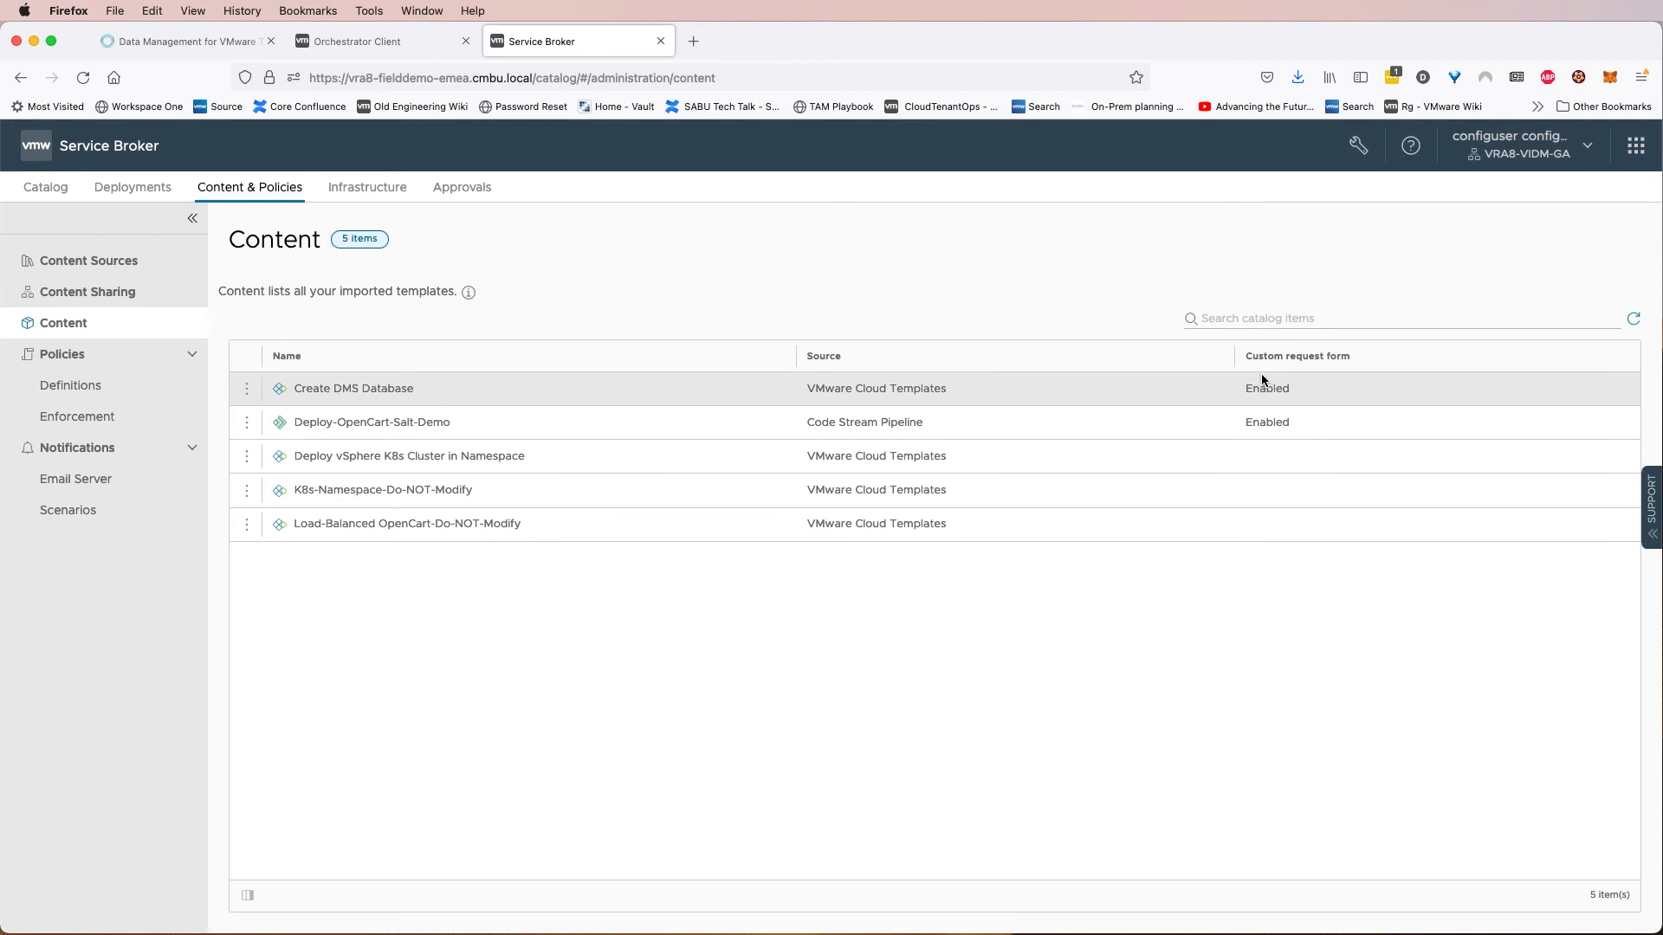
# Request the Create DMS Database catalog item and choose database version POSTGRES 11.10.0.
pyautogui.click(53, 198)
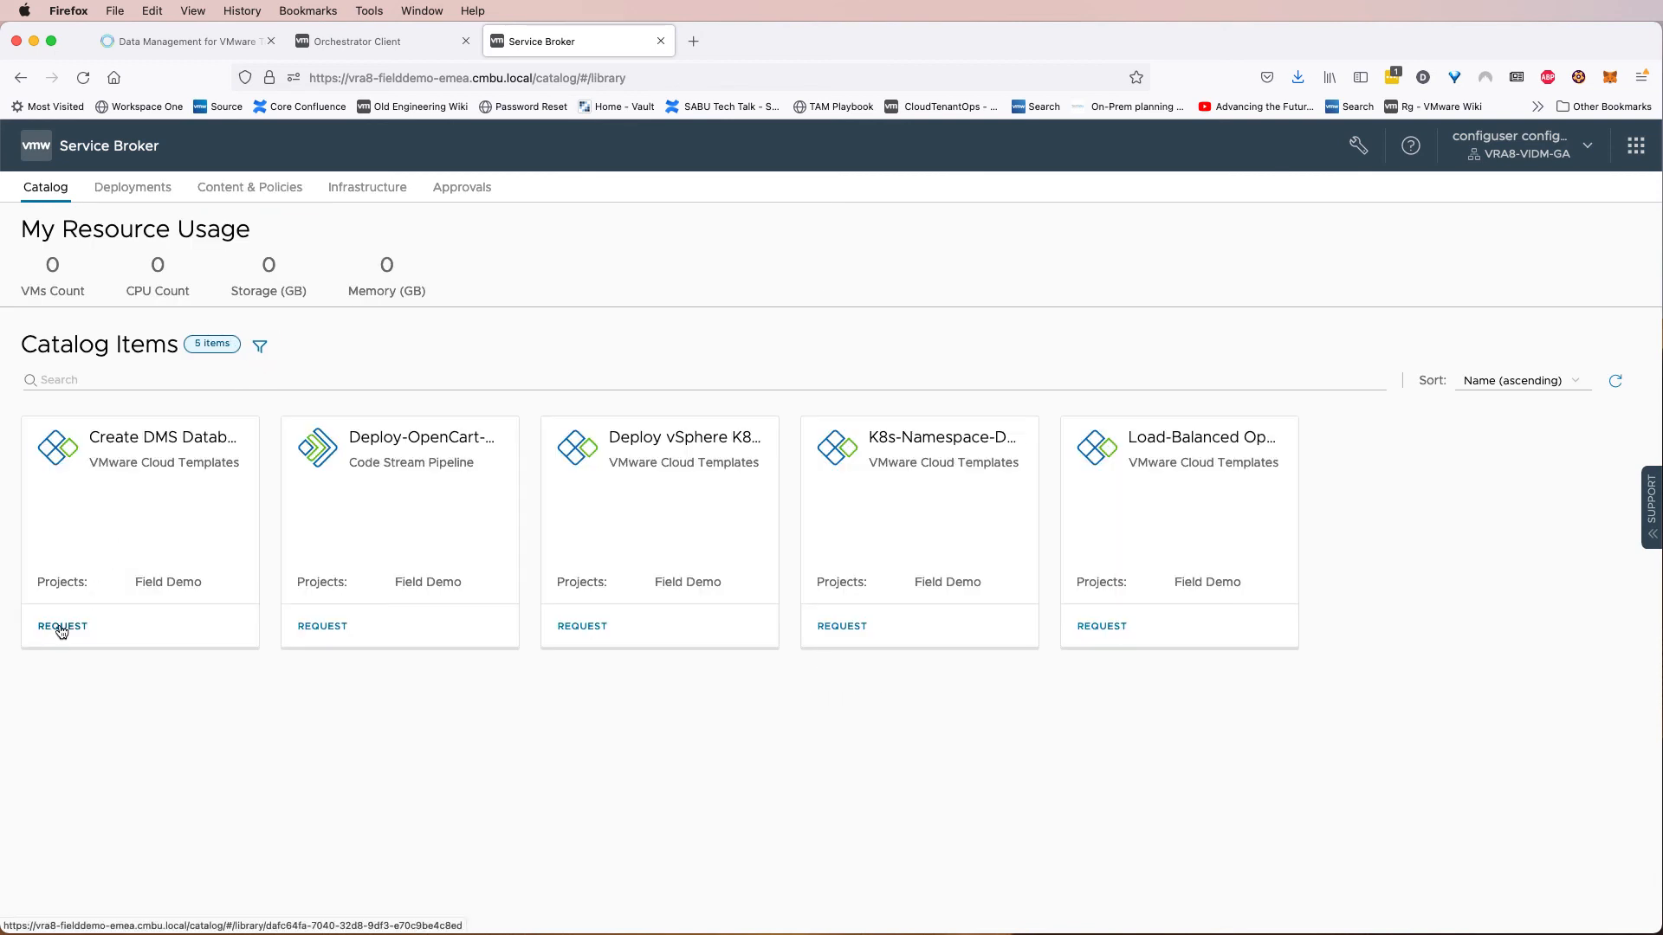
pyautogui.click(59, 624)
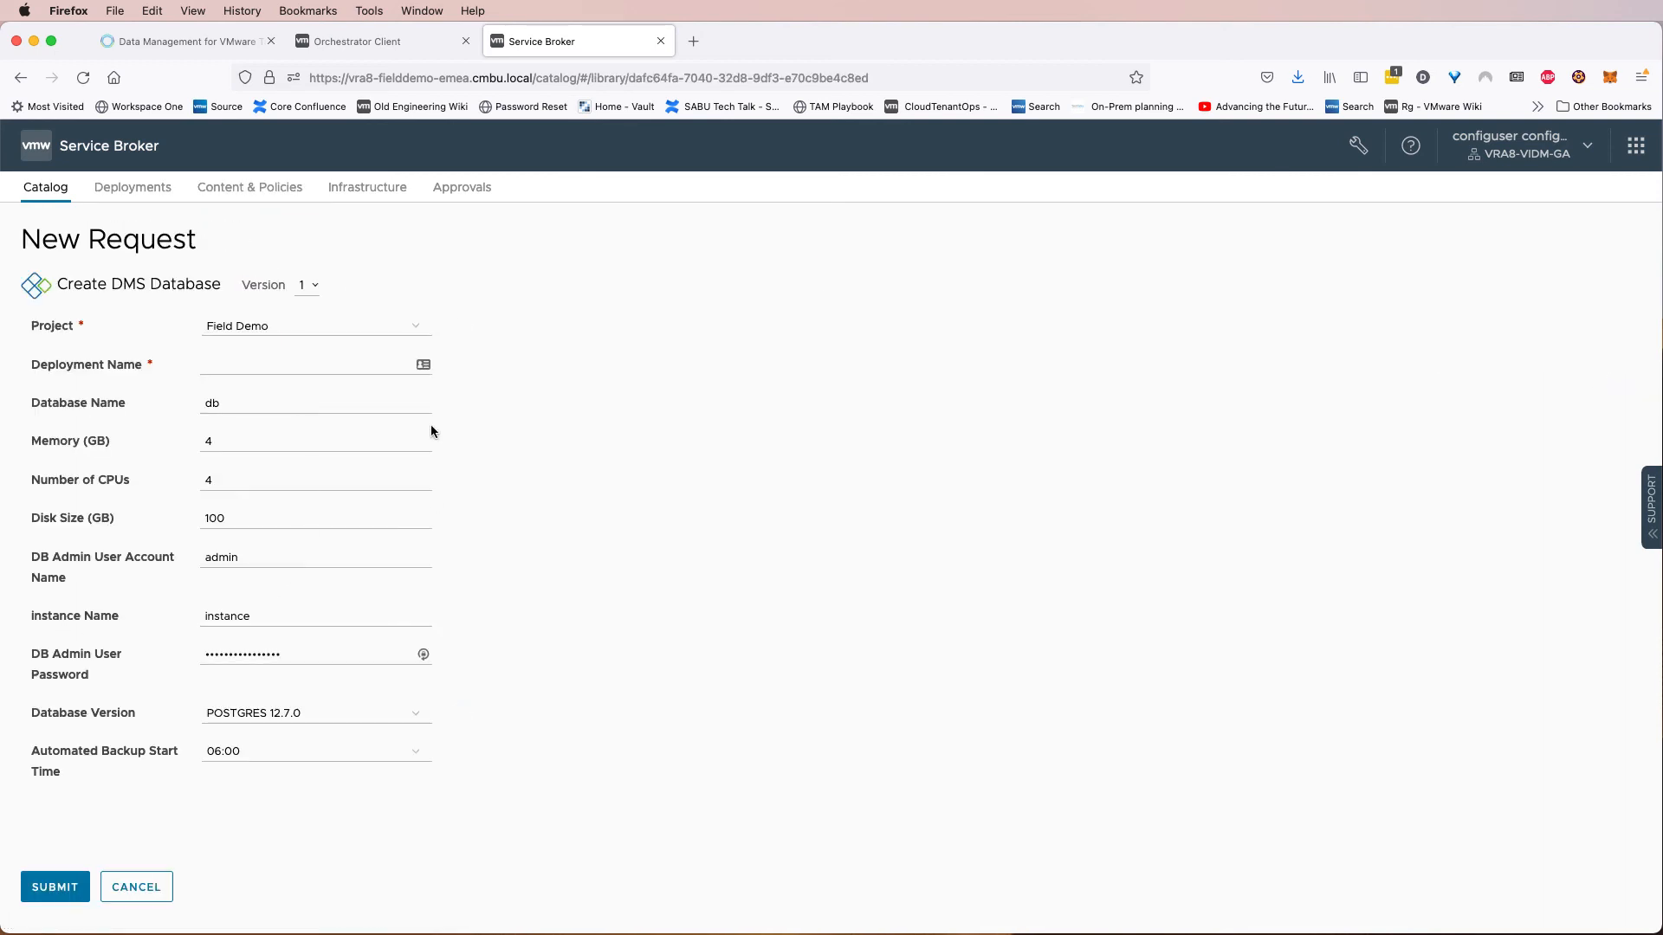
pyautogui.click(338, 715)
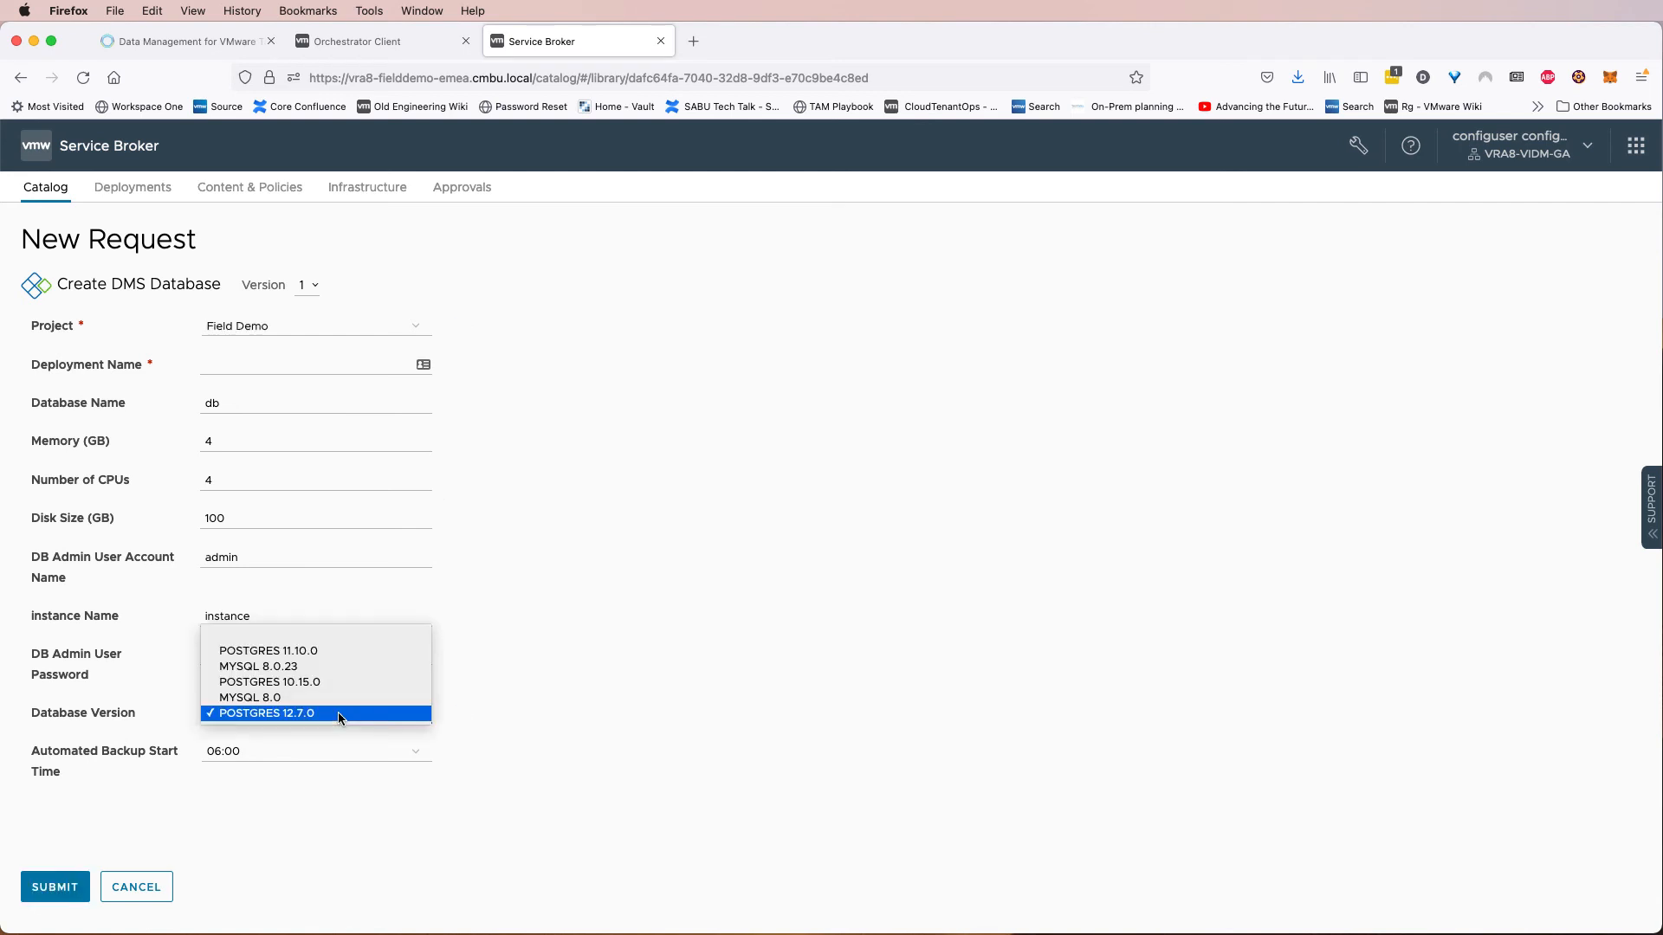
pyautogui.click(304, 649)
# Name the deployment veducate-dms-demo-02 and the instance vra-demo-02 in the request.
pyautogui.click(260, 366)
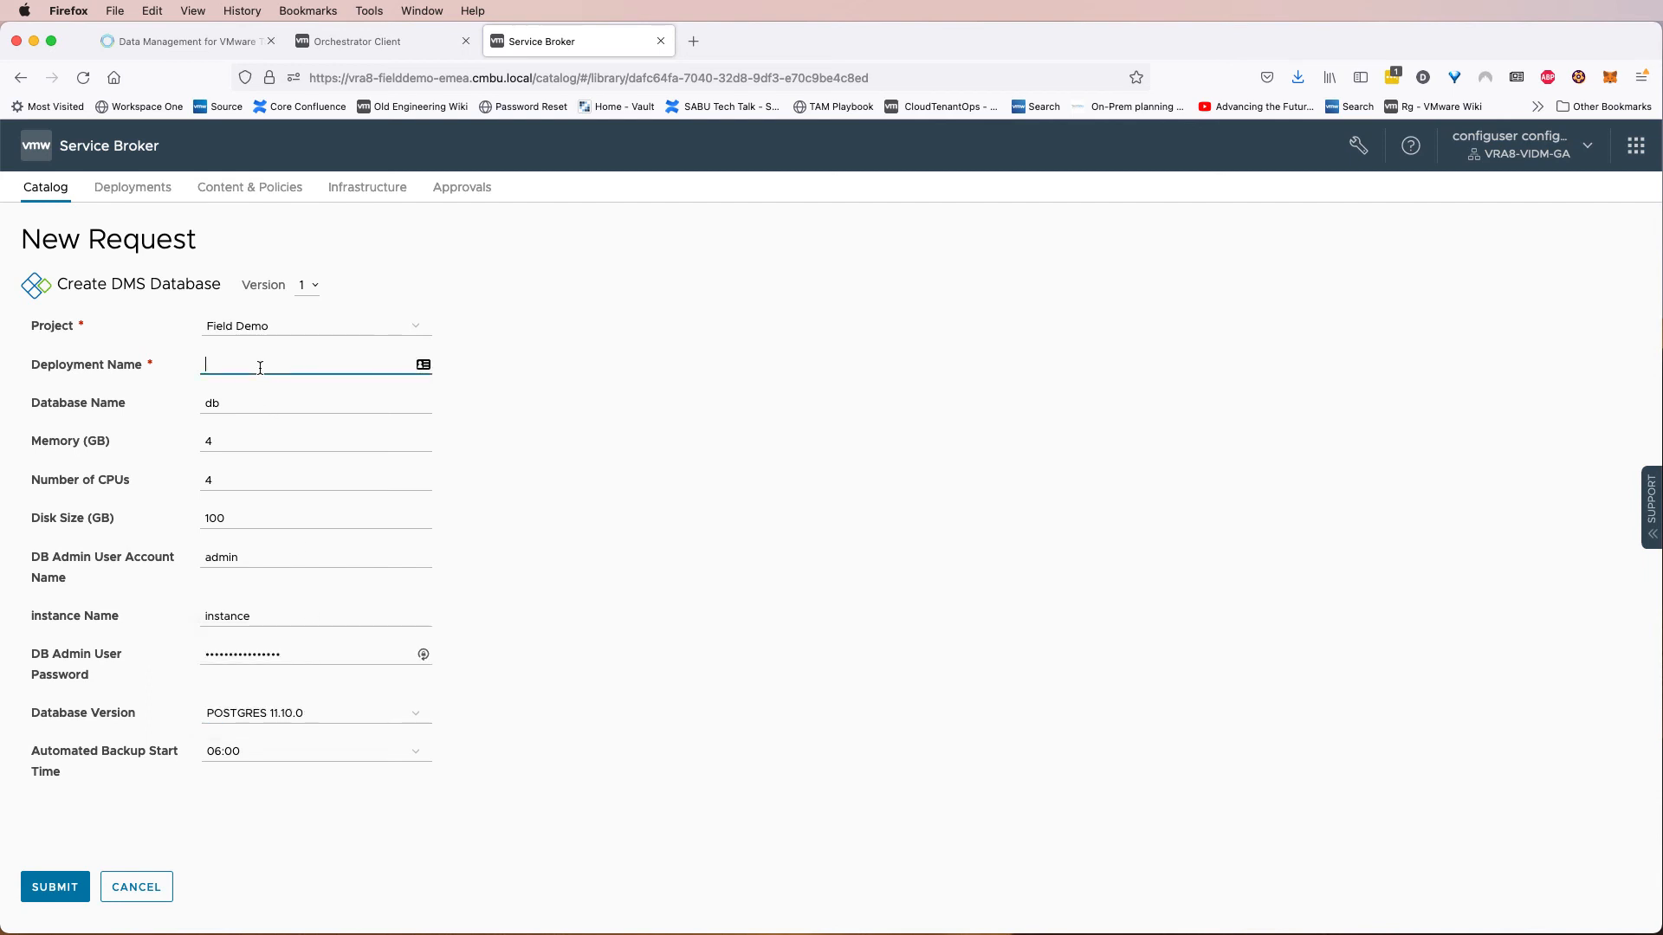
pyautogui.write('veducate-dms-demo-02')
pyautogui.moveTo(337, 368); pyautogui.dragTo(297, 366)
pyautogui.moveTo(251, 617); pyautogui.dragTo(162, 619)
pyautogui.write('vra-demo-02')
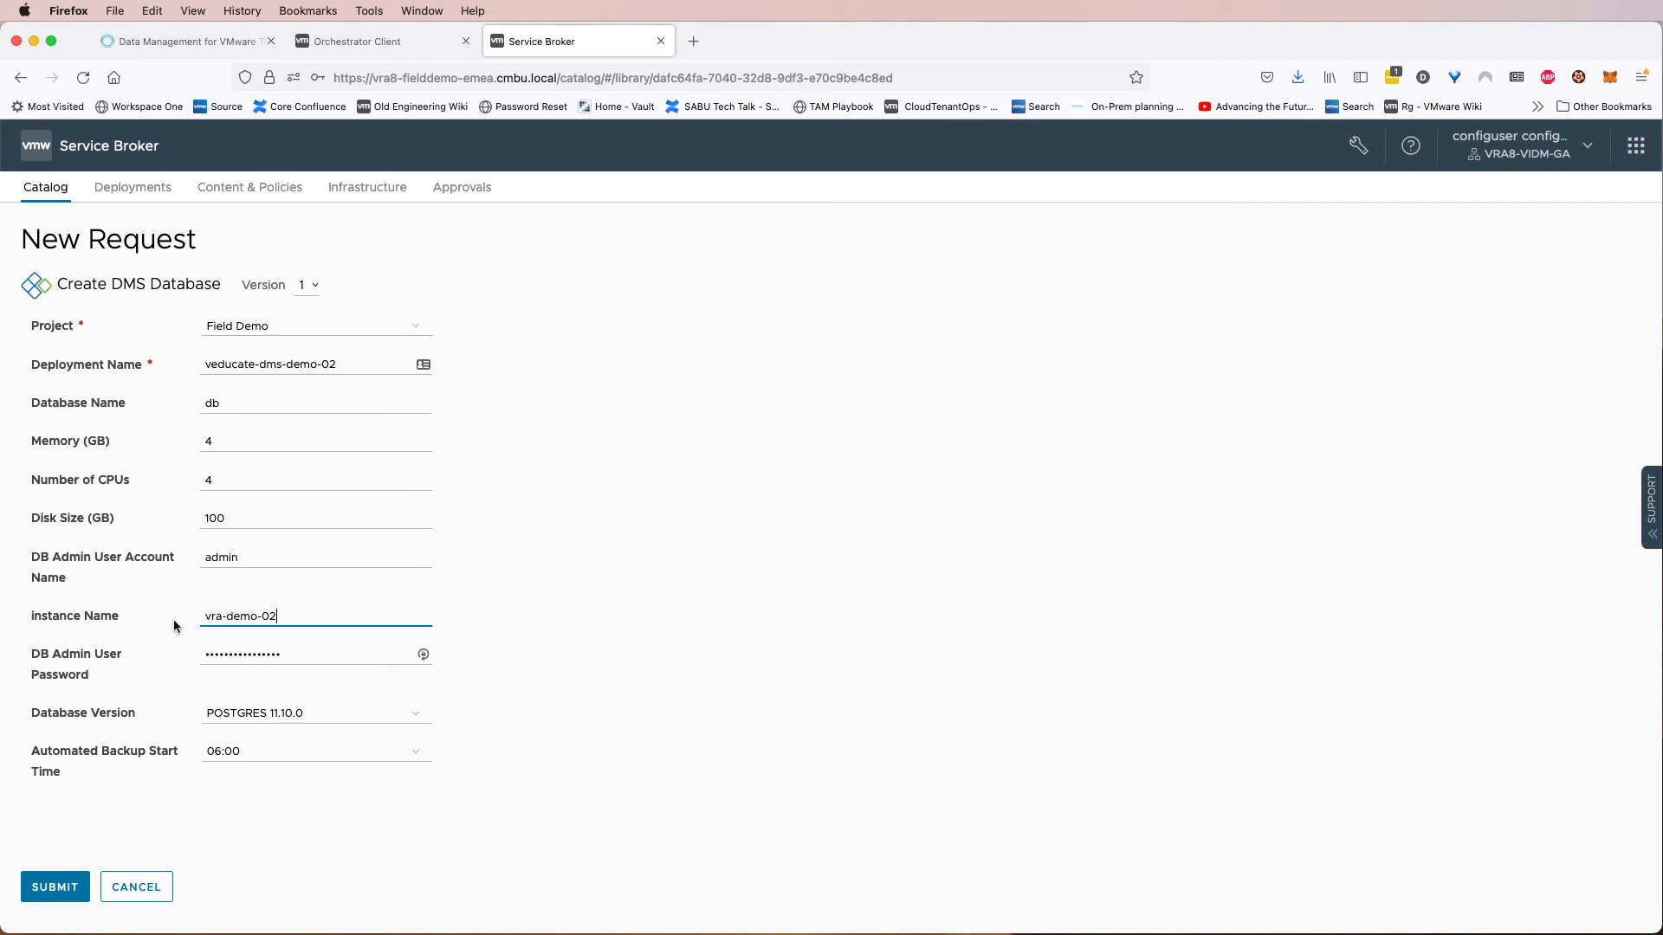
pyautogui.click(223, 756)
pyautogui.click(229, 759)
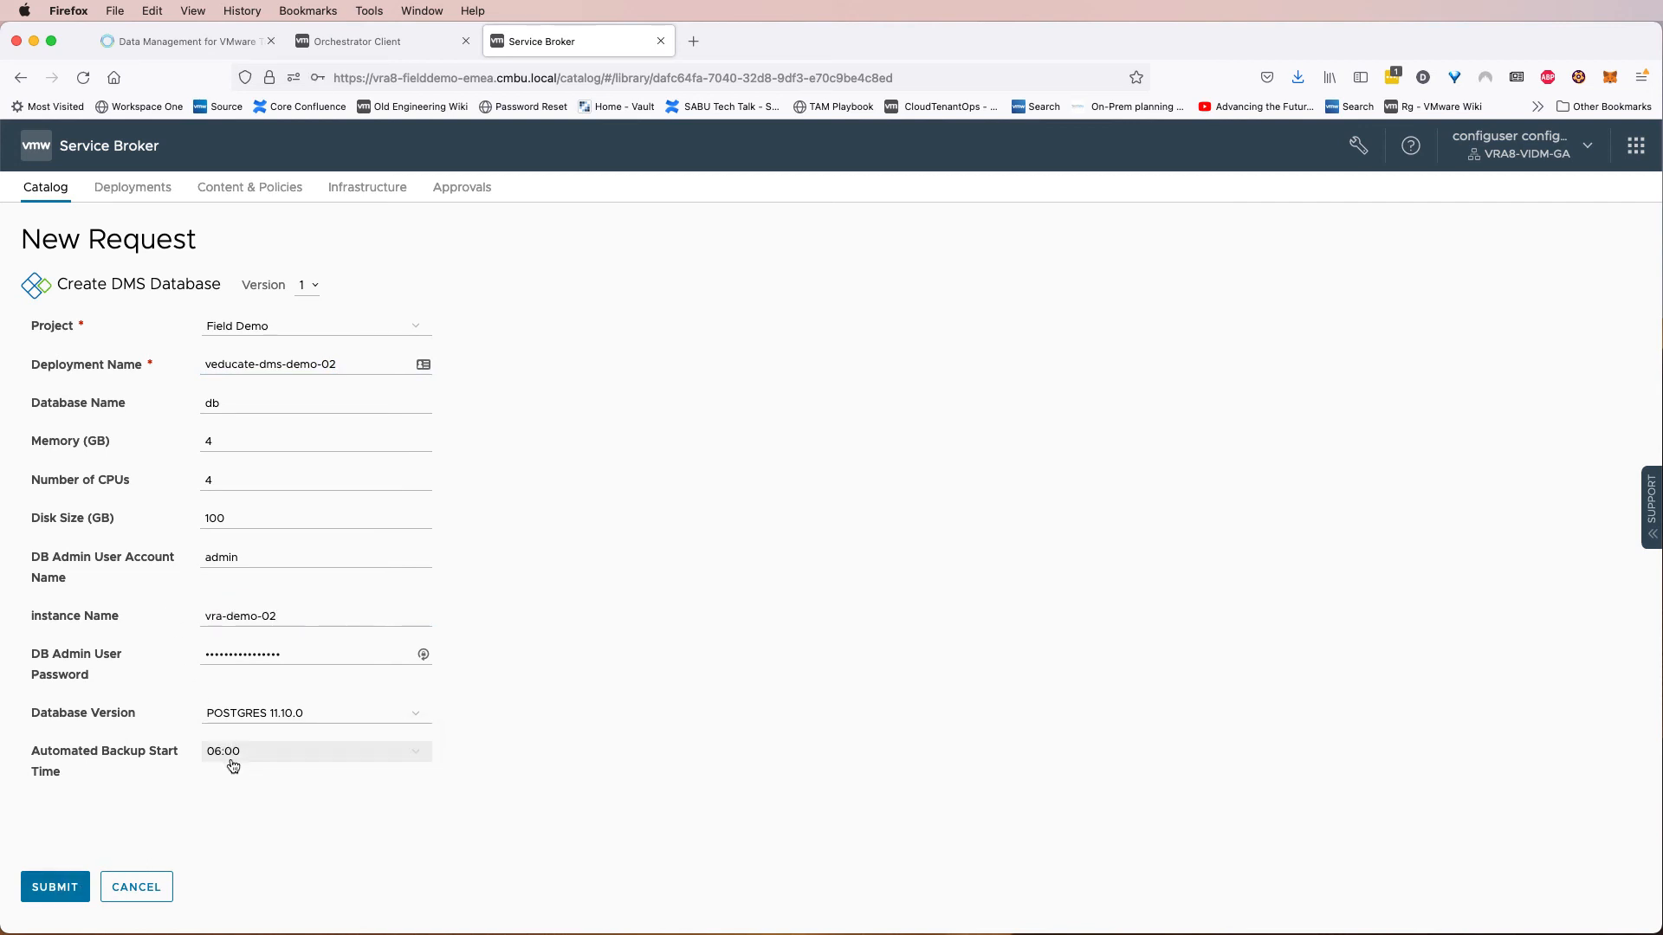
# Set the automated backup start time to 23:00, submit the database request, and decline saving the login.
pyautogui.click(237, 760)
pyautogui.click(235, 783)
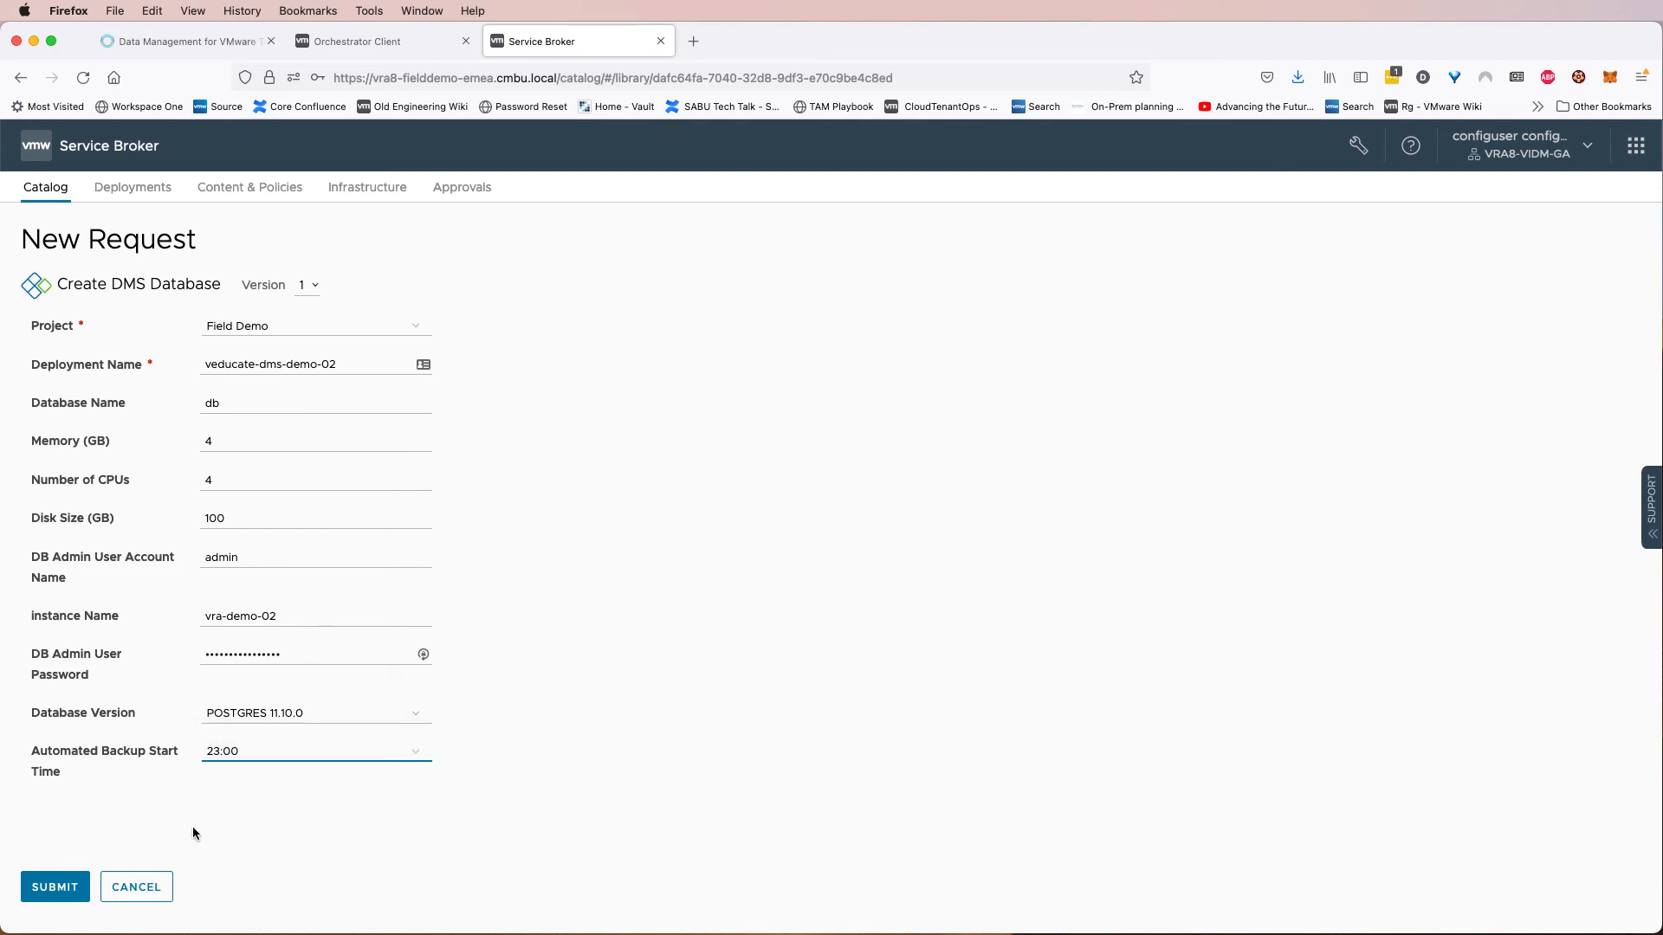
pyautogui.click(57, 888)
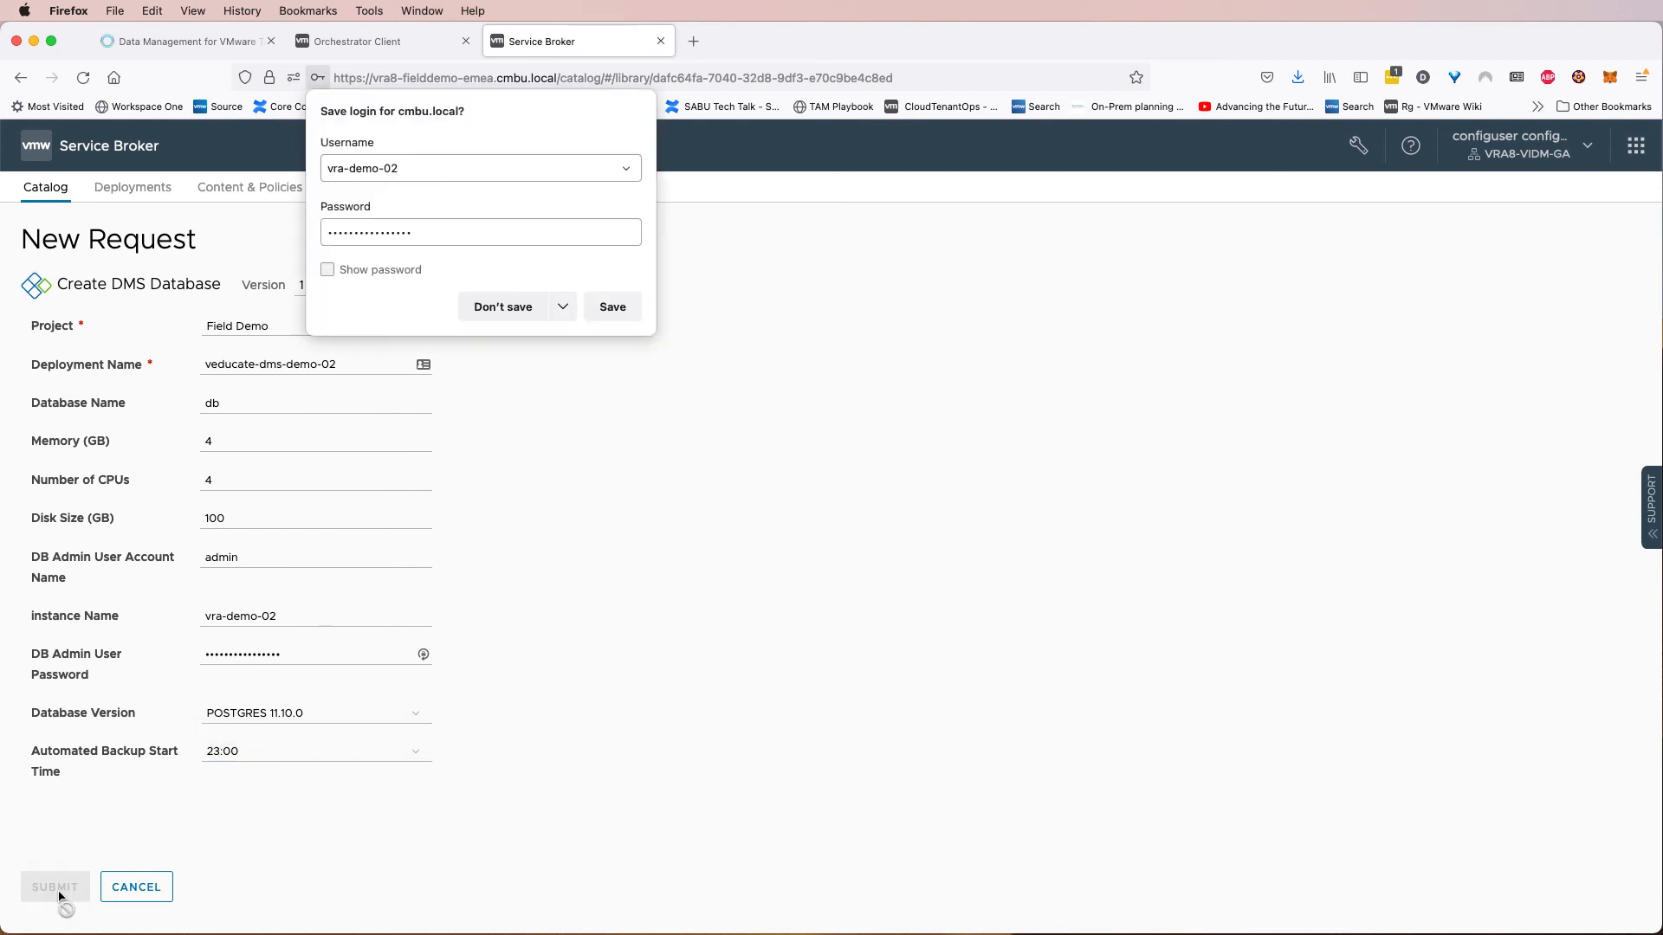
pyautogui.click(500, 303)
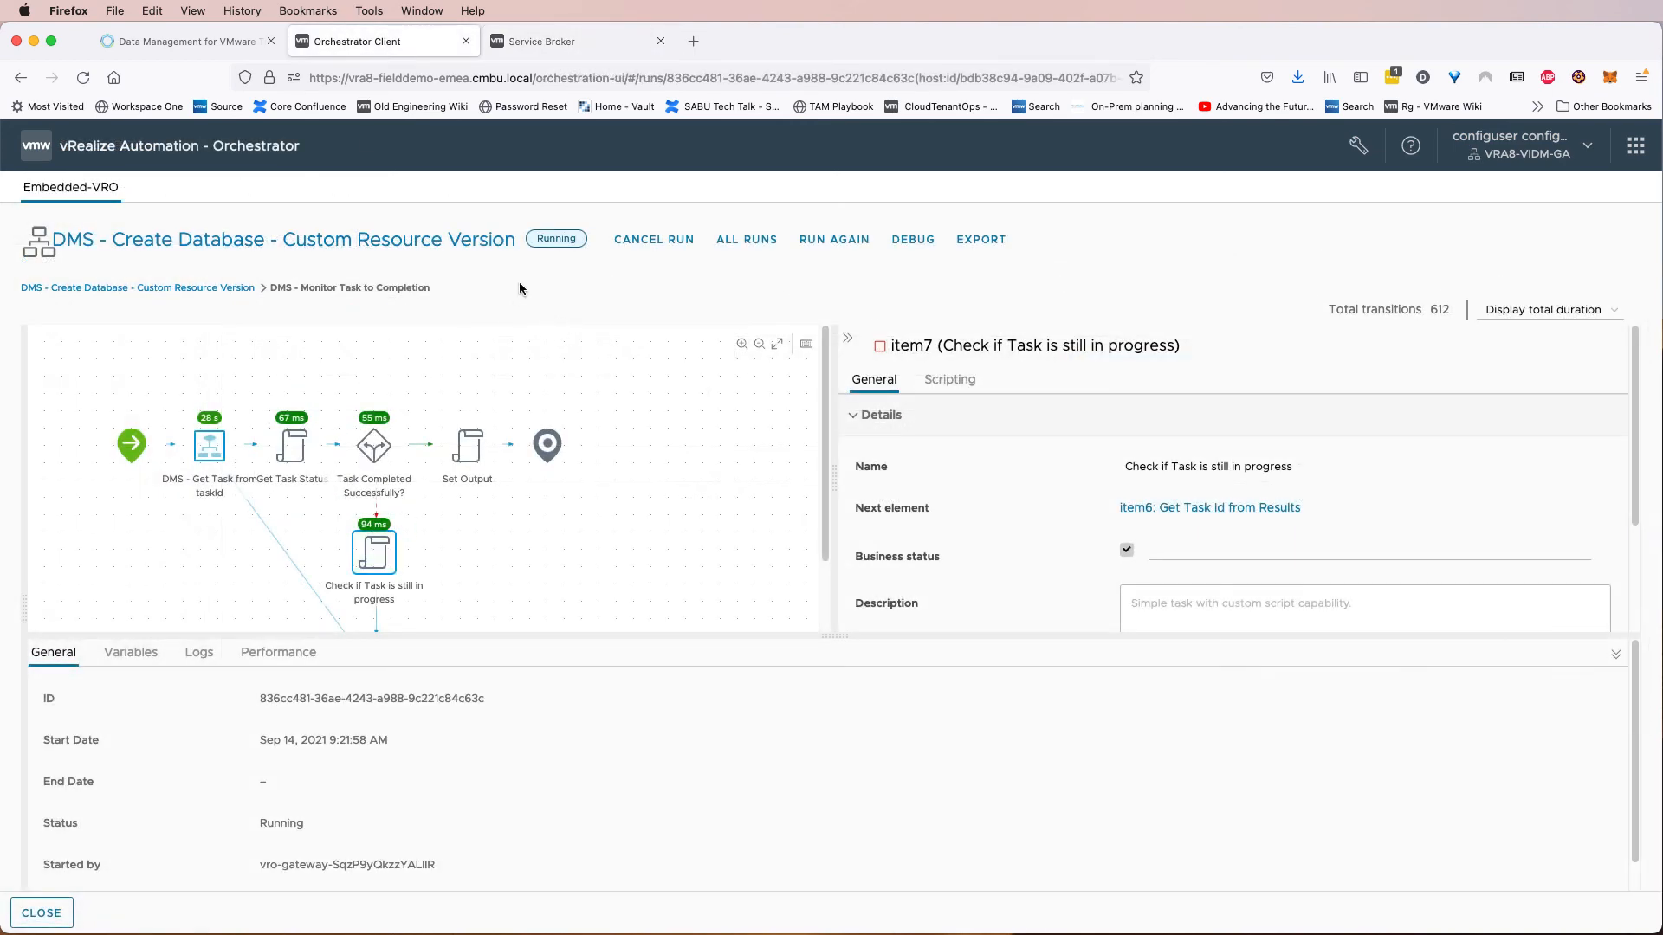
# Monitor the database creation across the DMS Databases and Database Operations pages, the Orchestrator workflow run and the deployment.
pyautogui.click(234, 49)
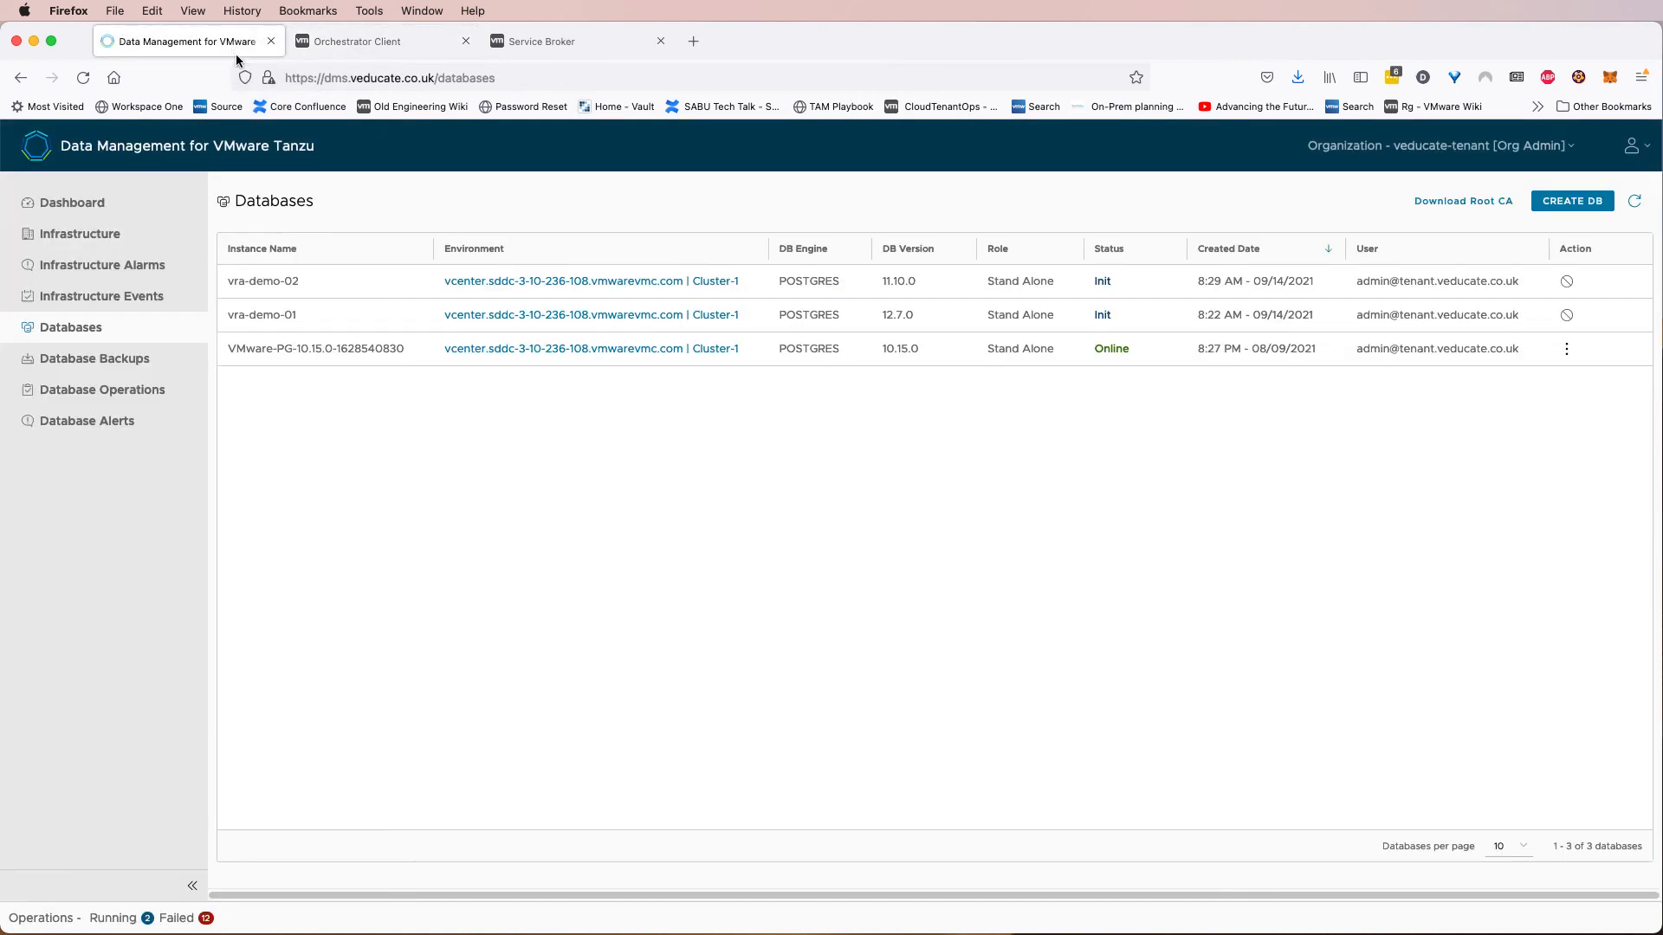
pyautogui.click(133, 392)
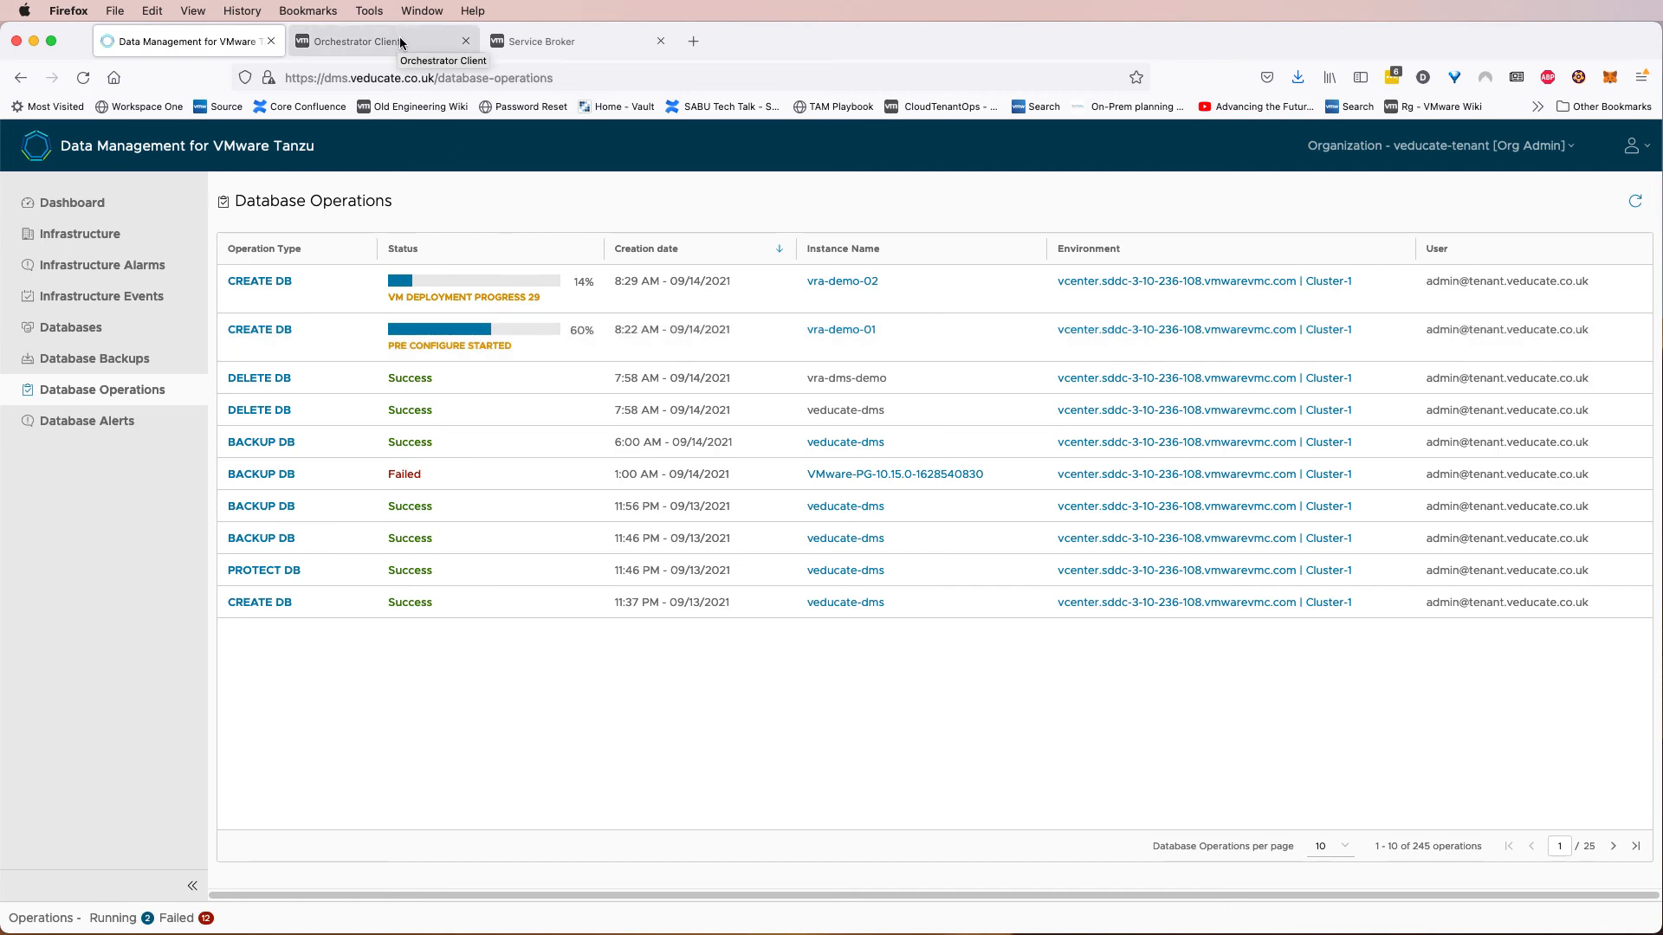
pyautogui.click(555, 47)
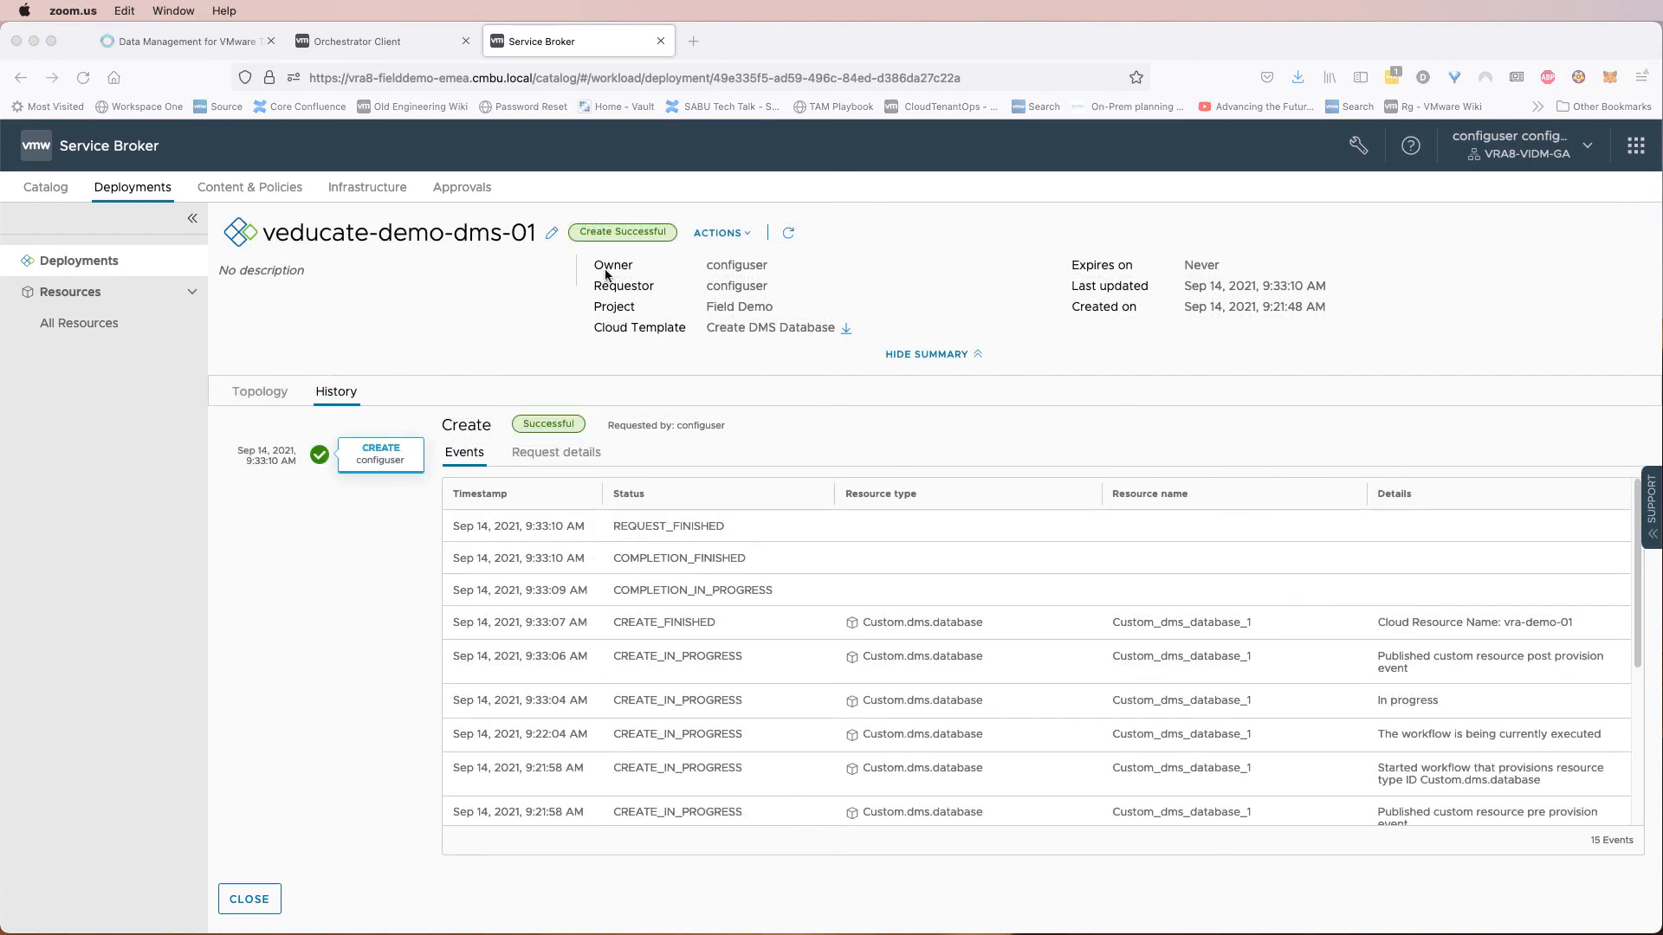
pyautogui.click(381, 49)
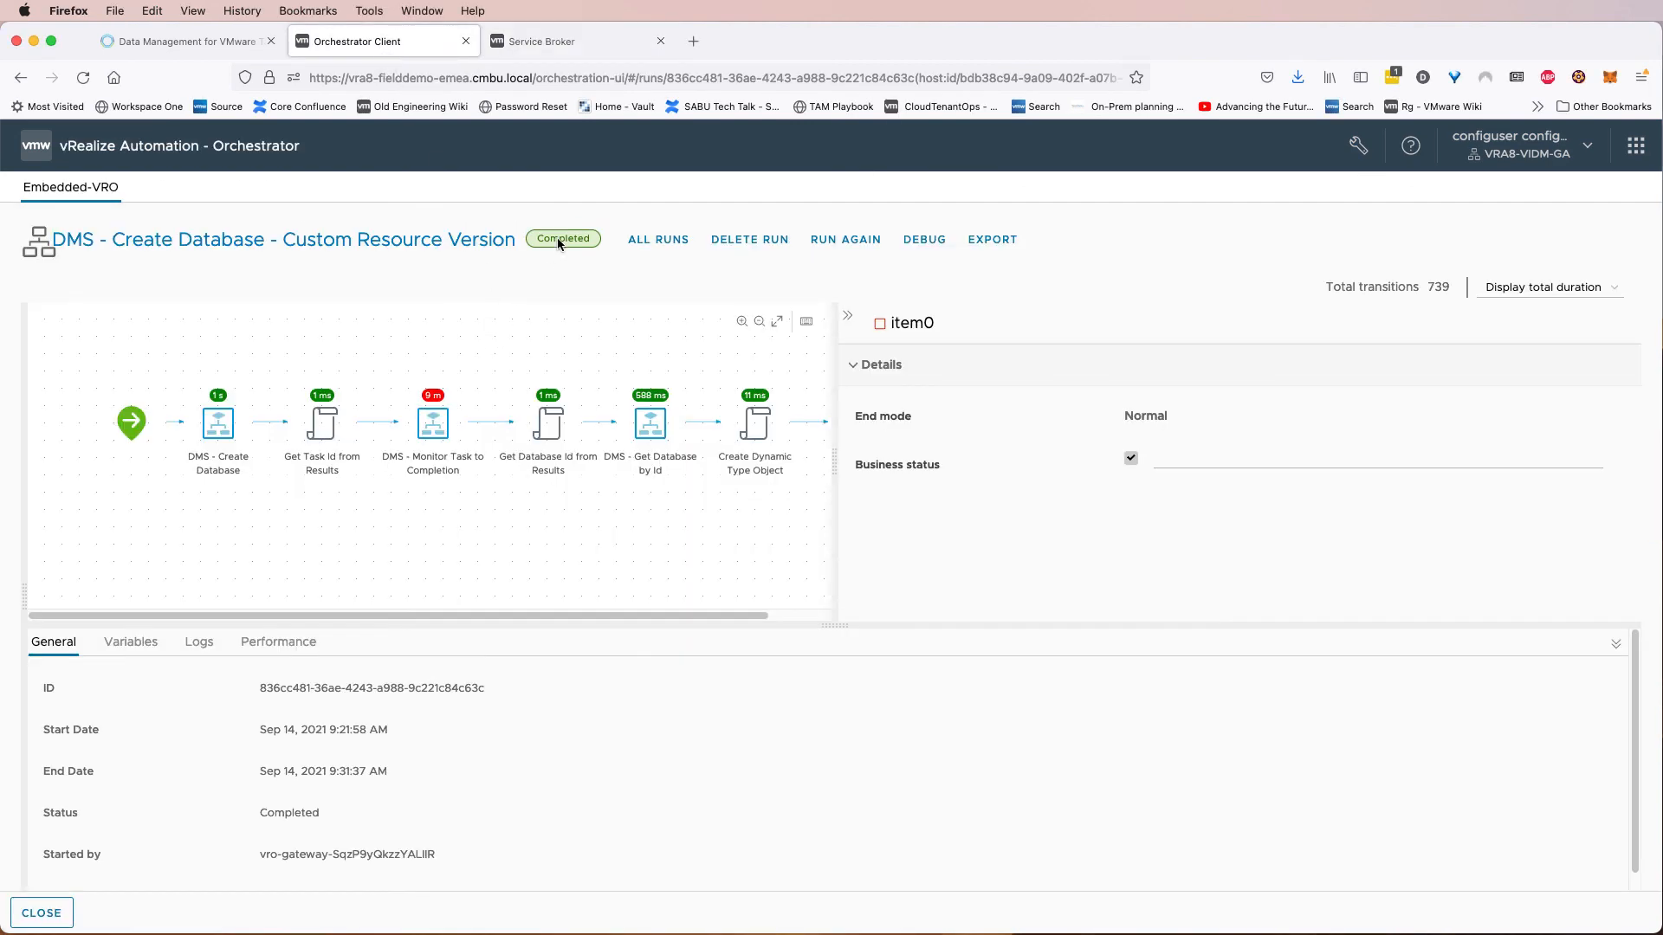
pyautogui.click(48, 915)
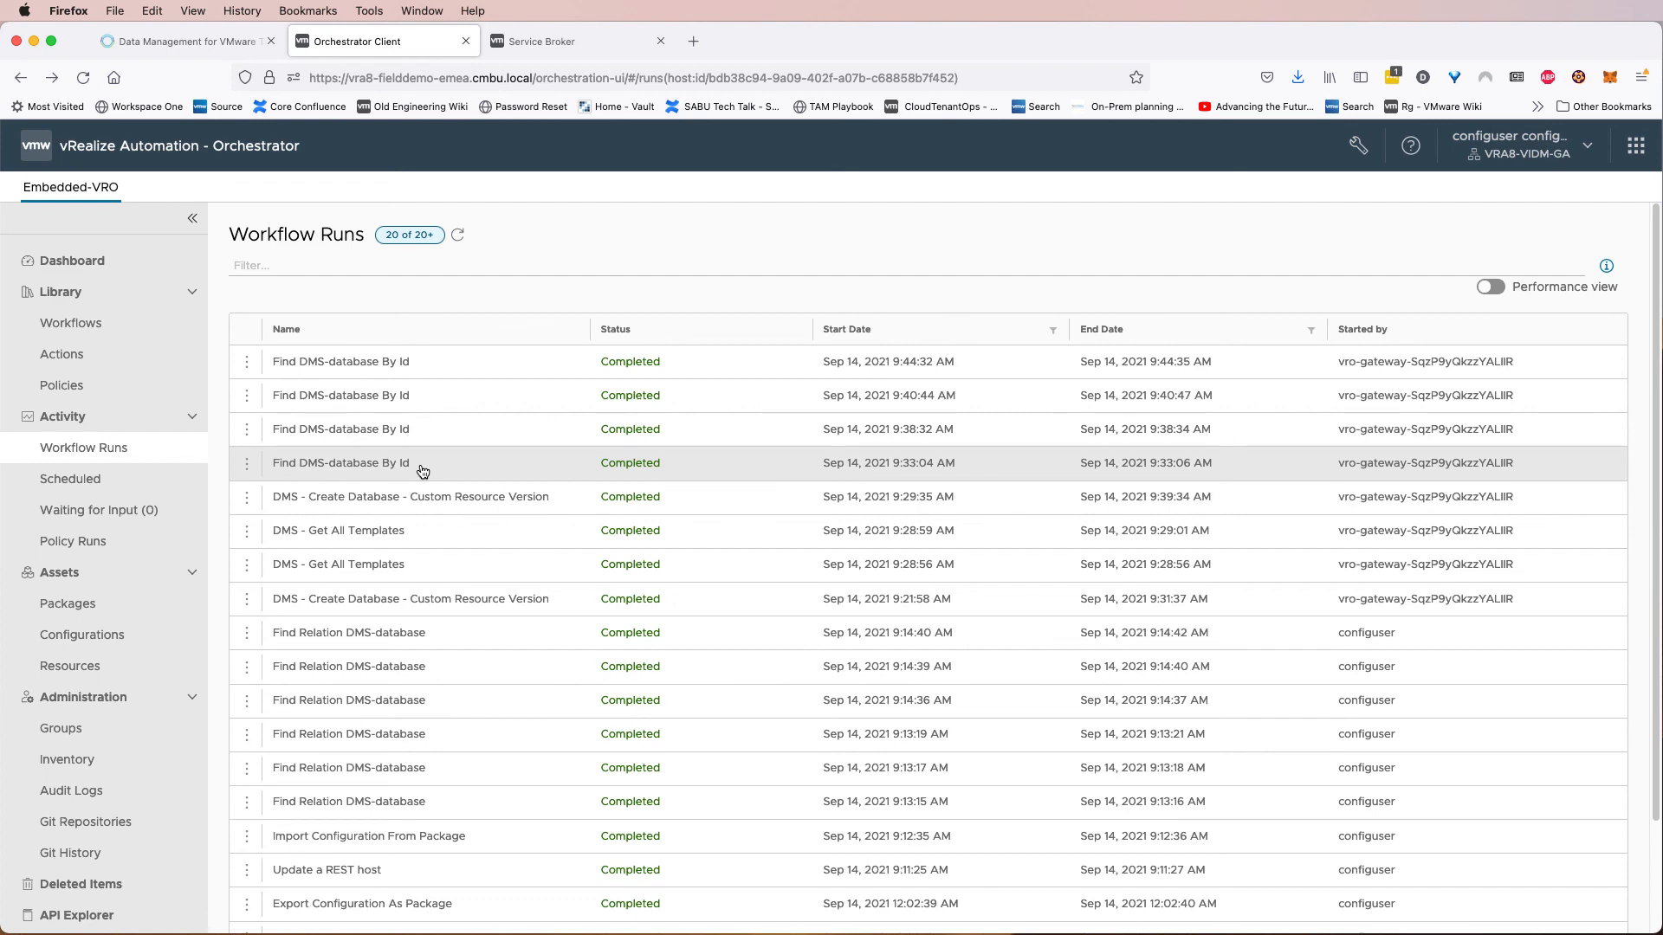
pyautogui.click(213, 57)
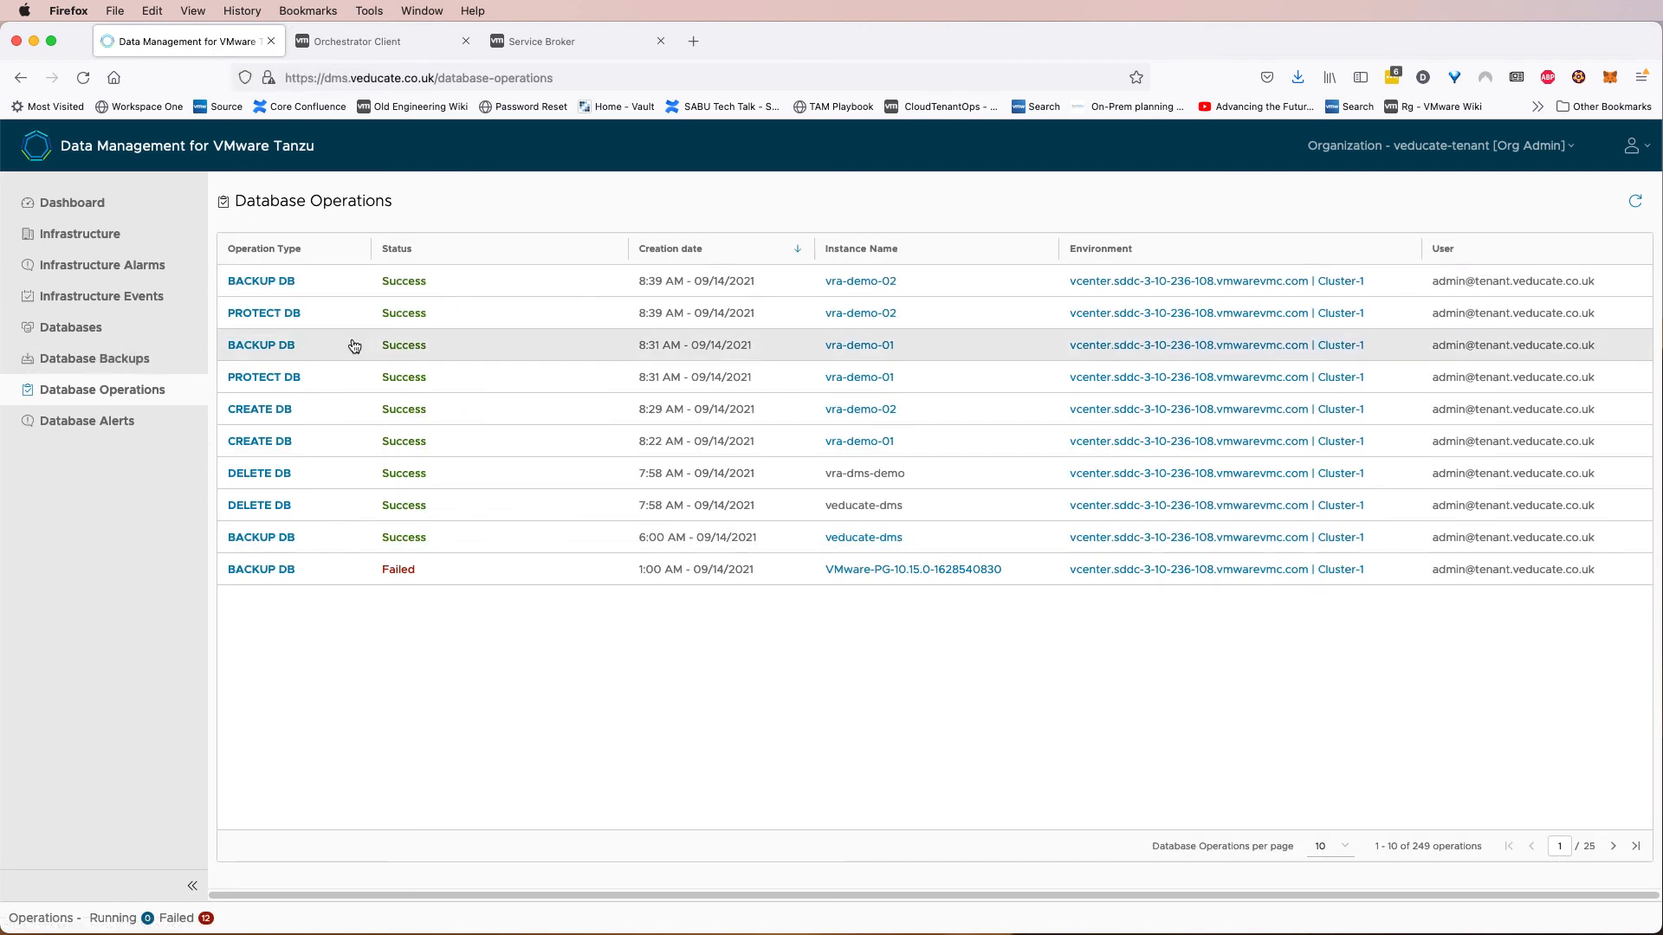
pyautogui.click(115, 336)
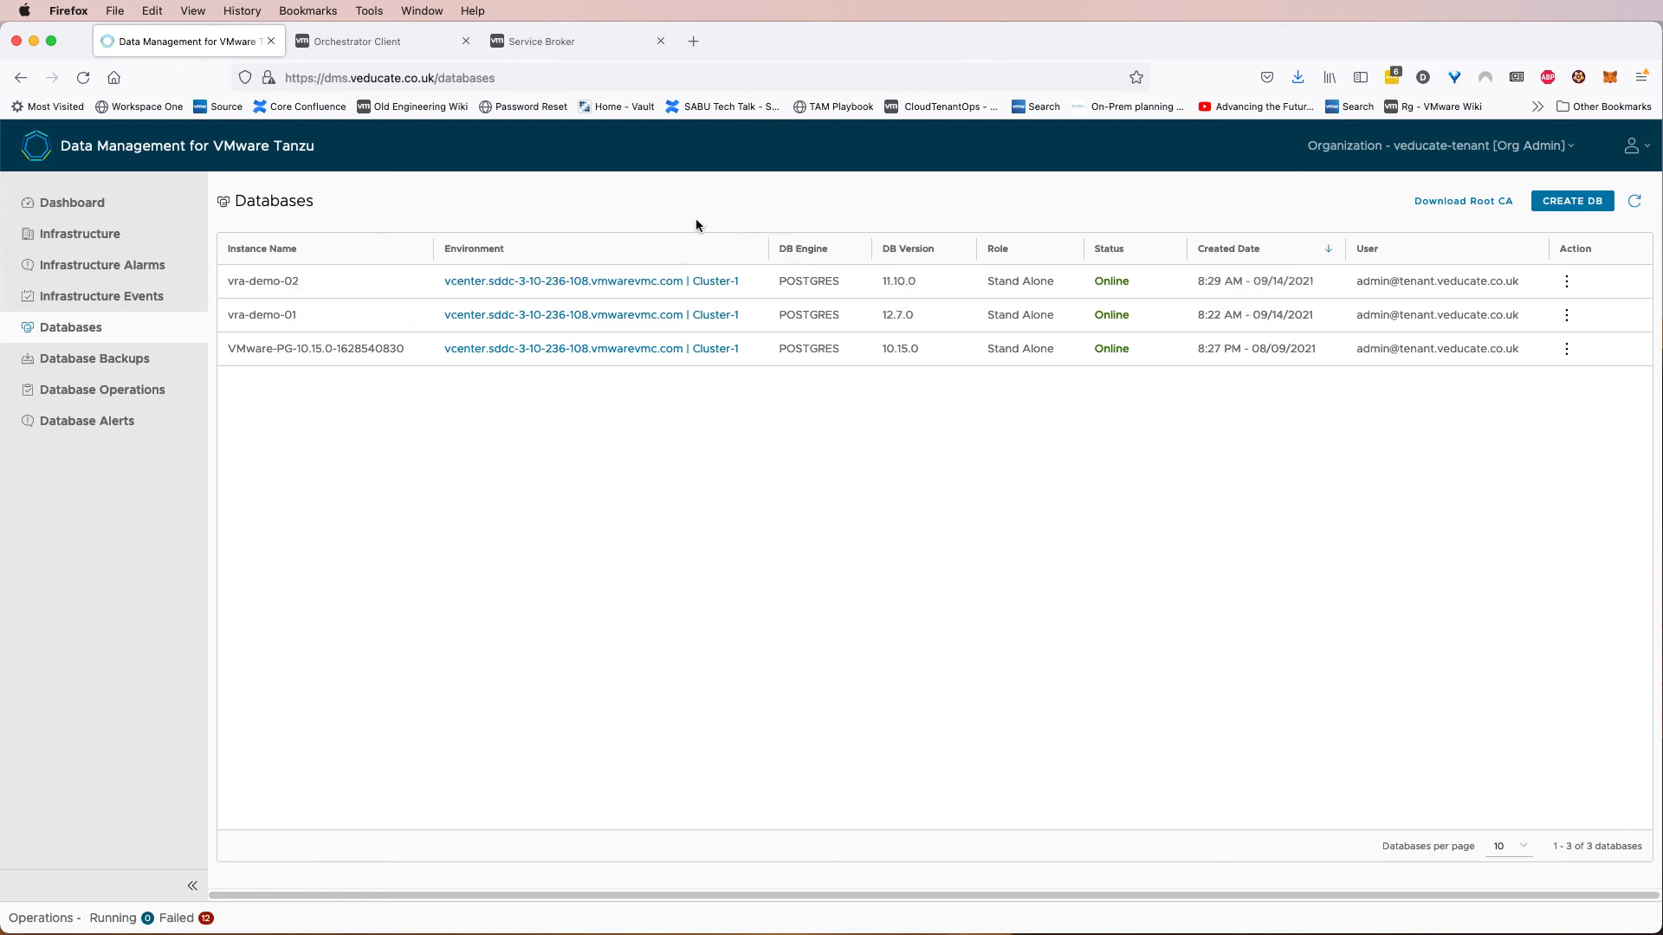
pyautogui.click(530, 44)
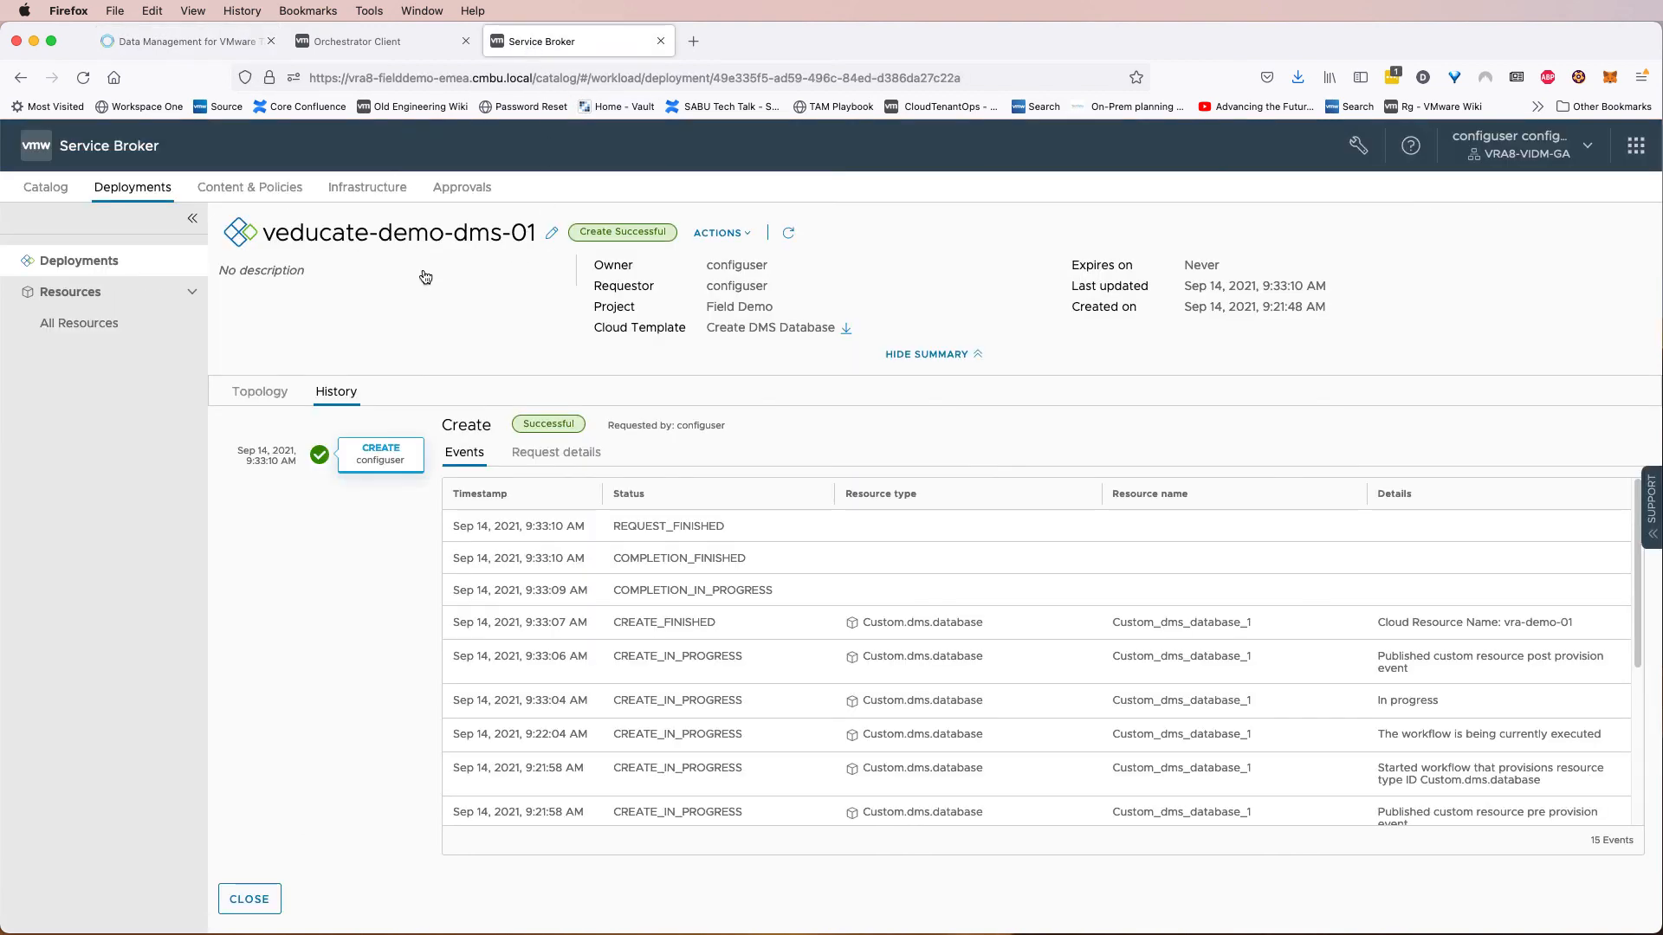
pyautogui.click(248, 899)
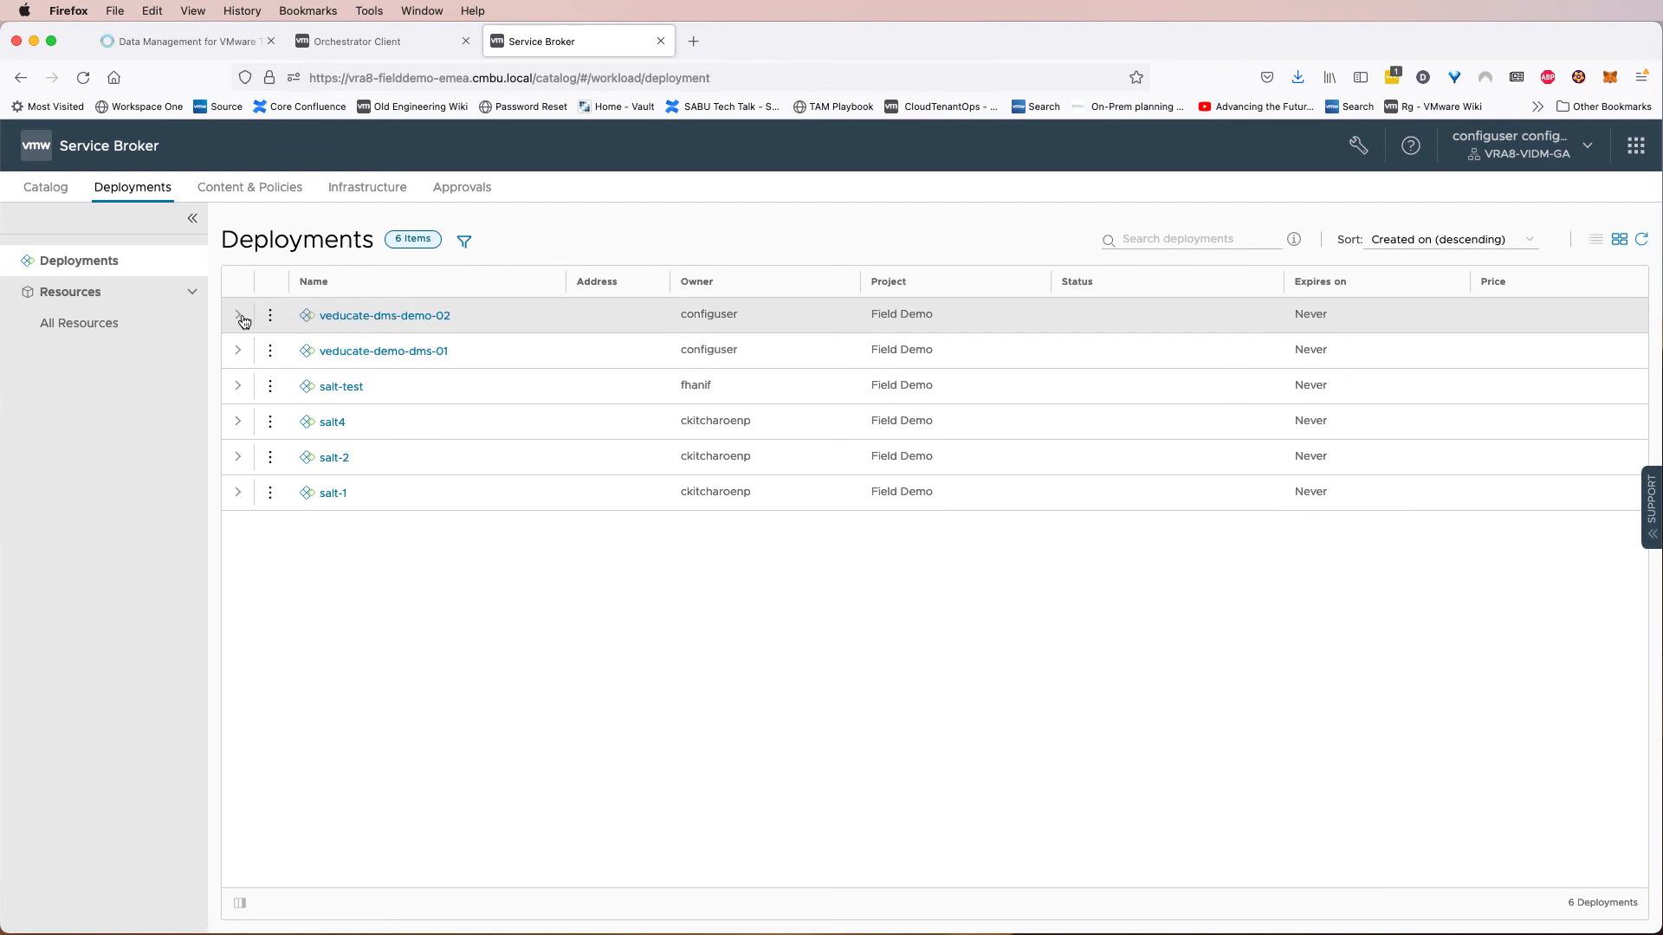
# Run the Create Database Backup action on the veducate-dms-demo-02 database, naming the backup veducate-recording-demo-backup, then view its history.
pyautogui.click(238, 386)
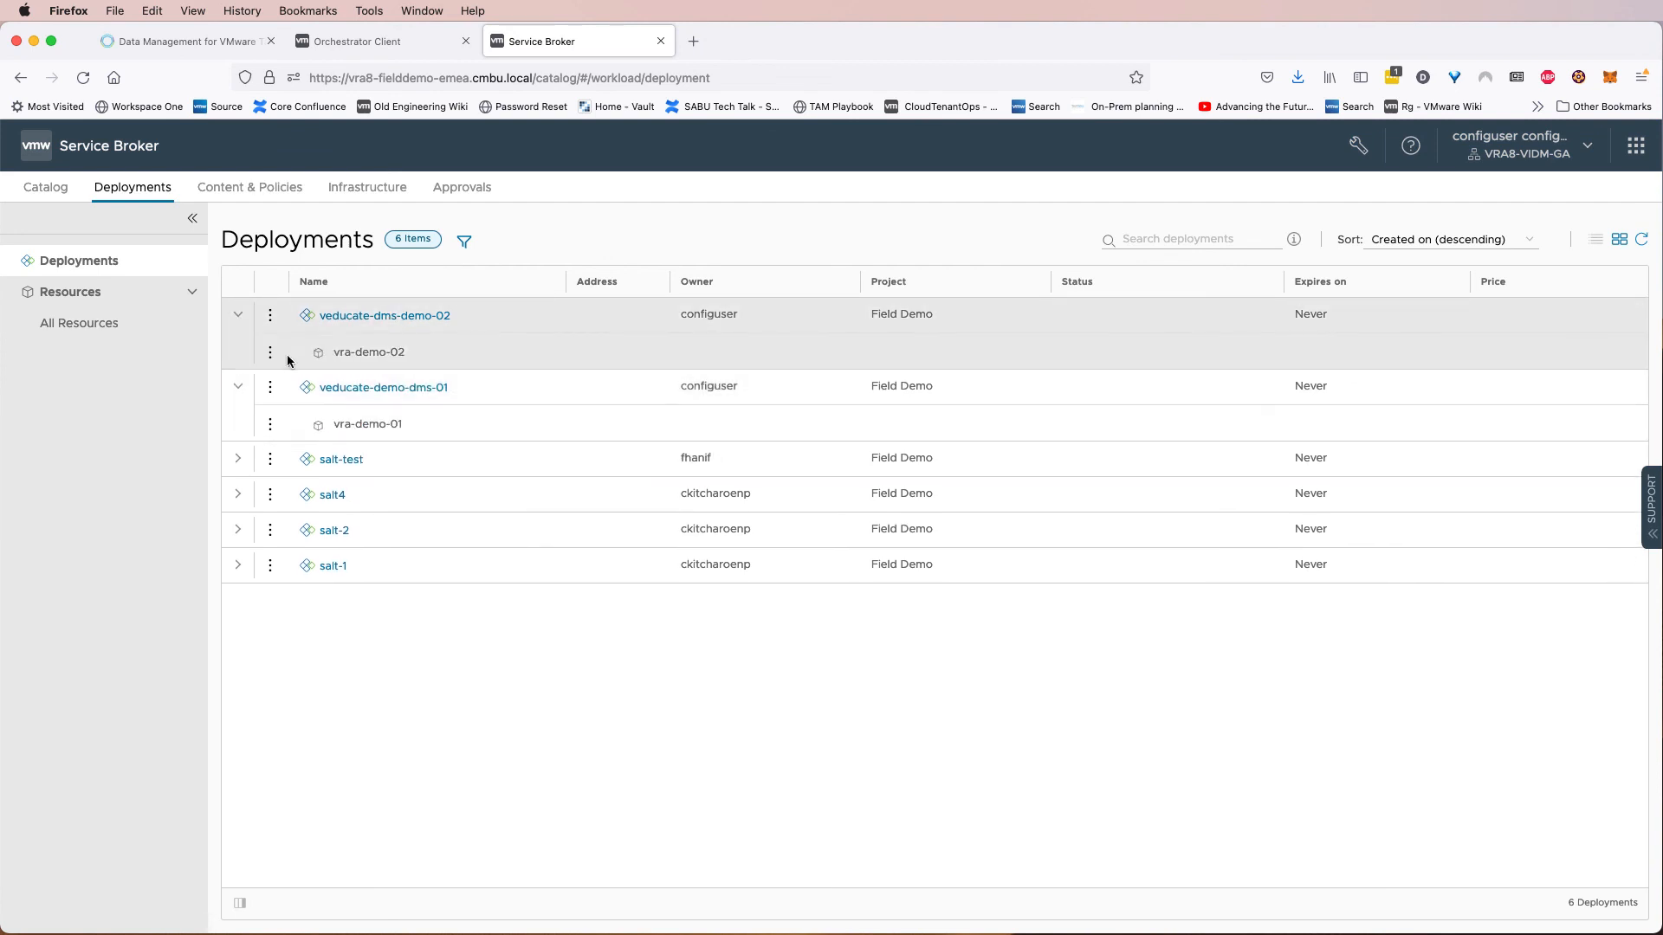
pyautogui.click(271, 354)
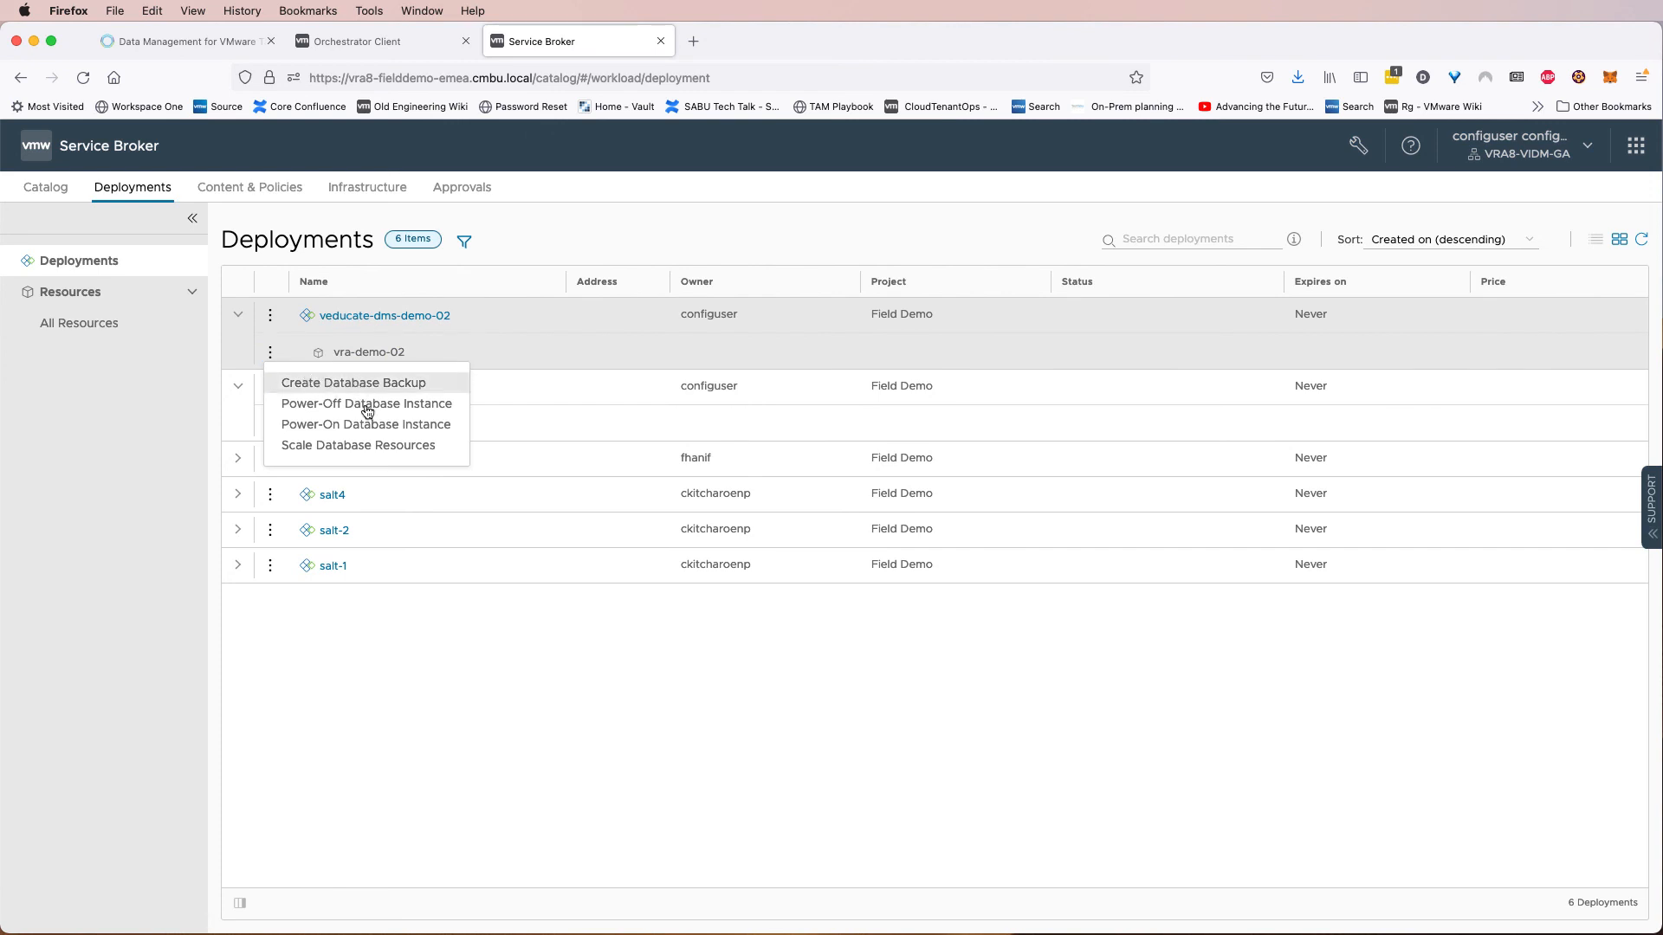
pyautogui.click(382, 316)
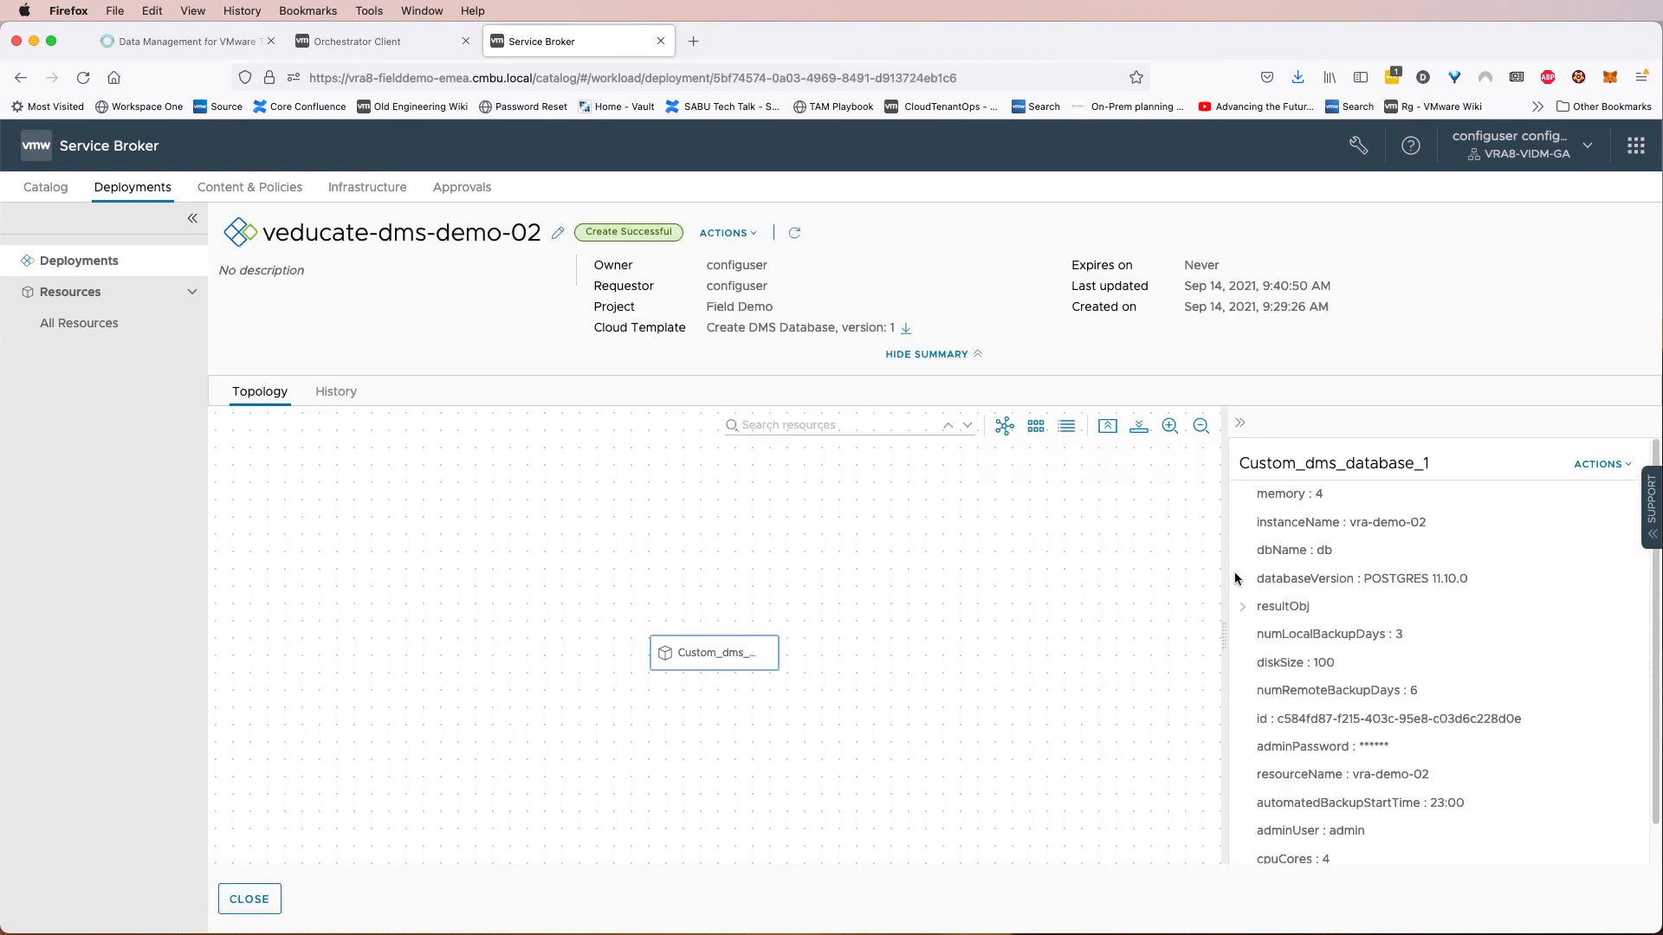
pyautogui.click(1584, 472)
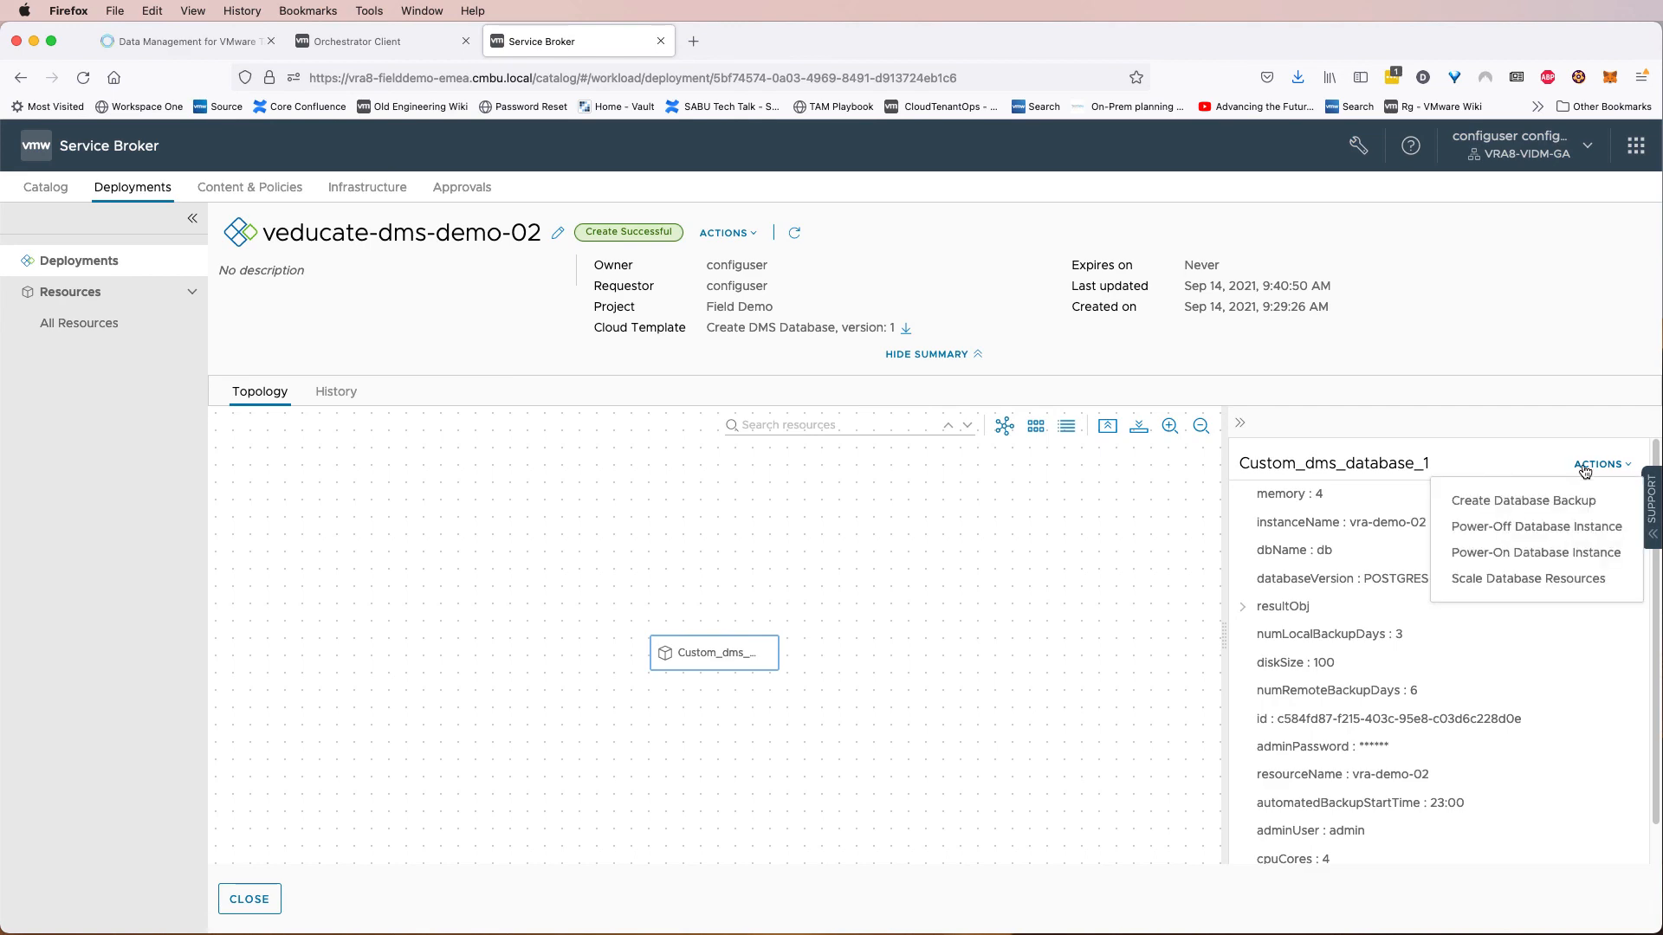
pyautogui.click(1538, 505)
pyautogui.click(807, 493)
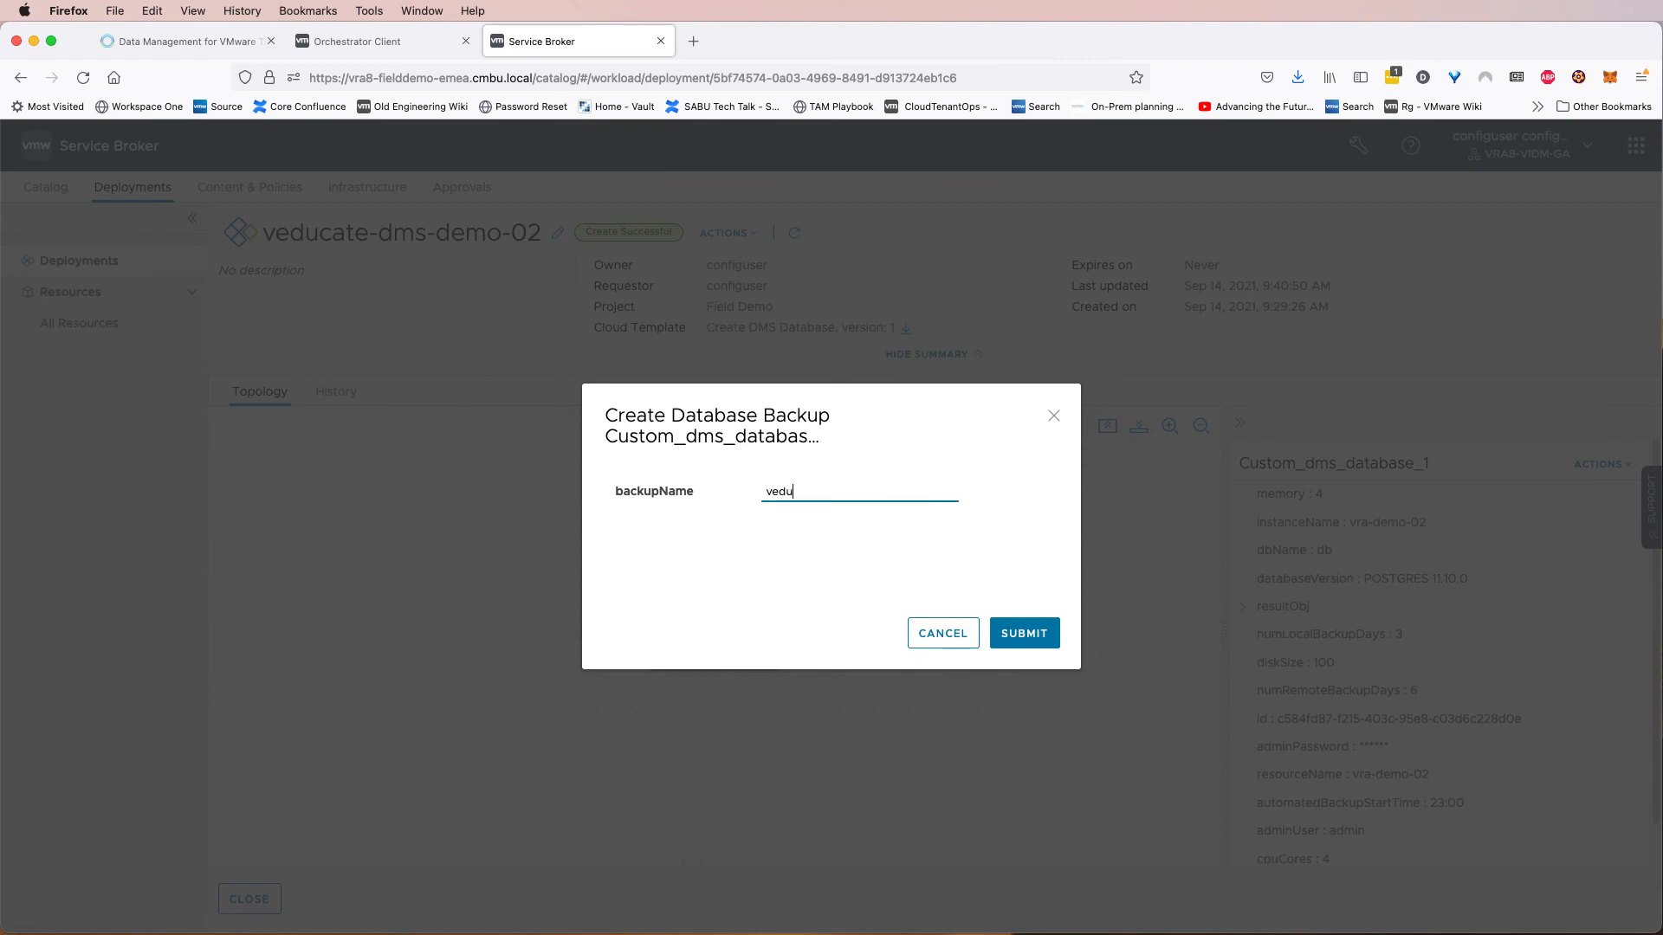
pyautogui.write('veducate-recording-demo-backup')
pyautogui.click(1003, 627)
pyautogui.click(343, 407)
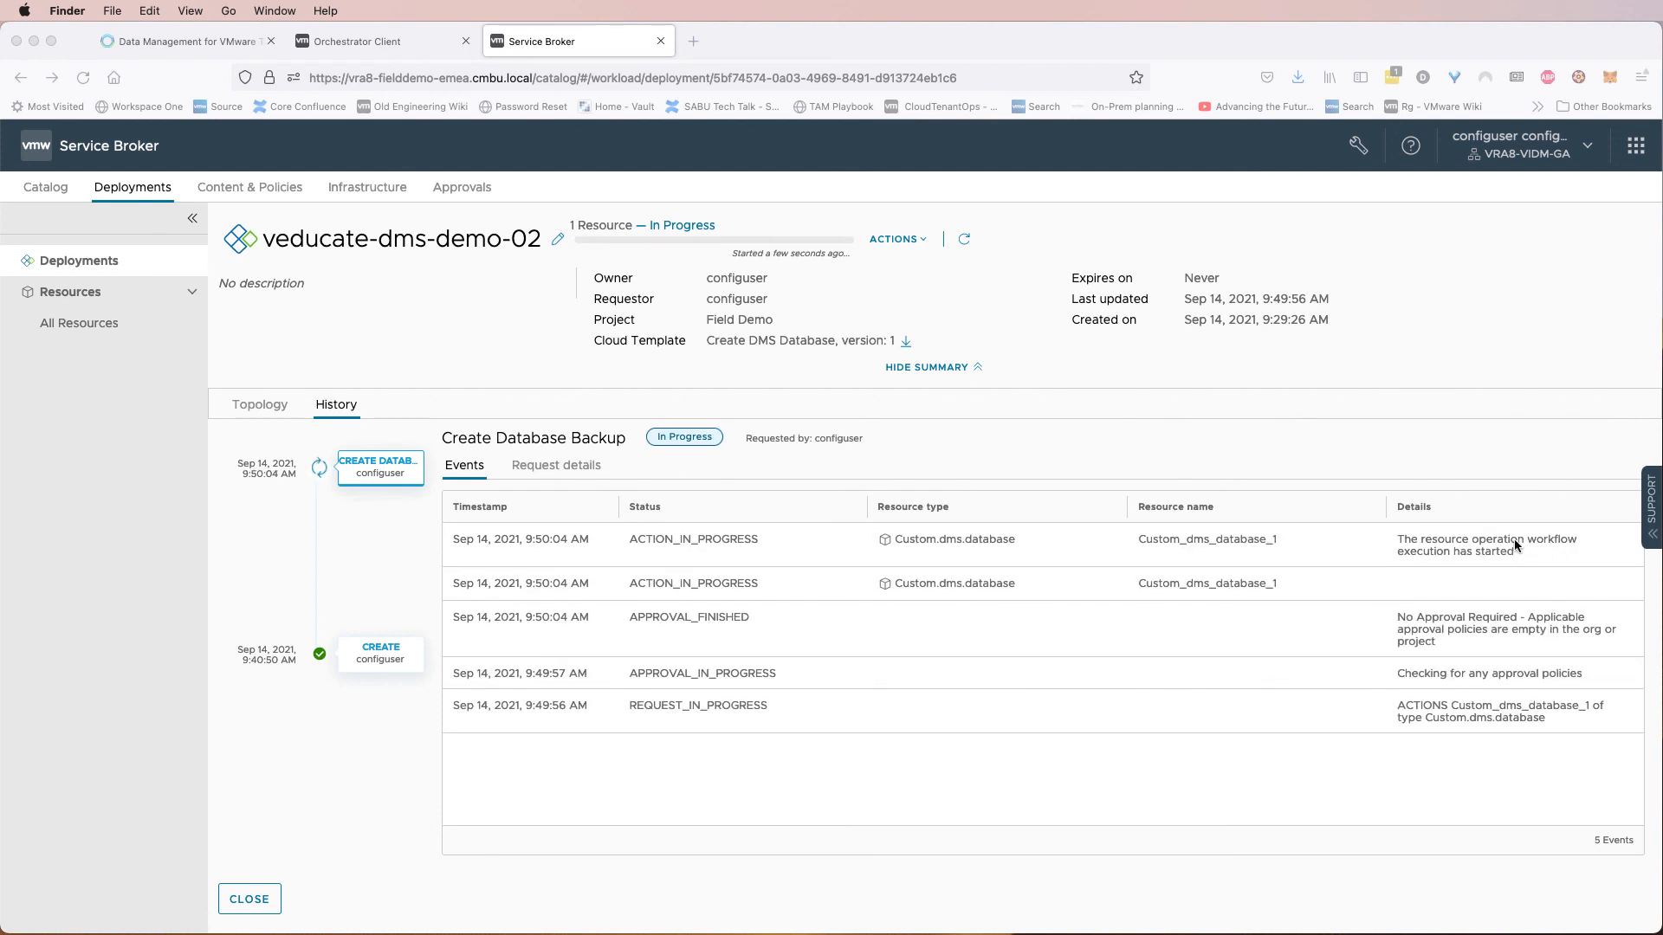
# Check the backup's Orchestrator workflow run and its entry in the DMS Database Backups list.
pyautogui.click(400, 39)
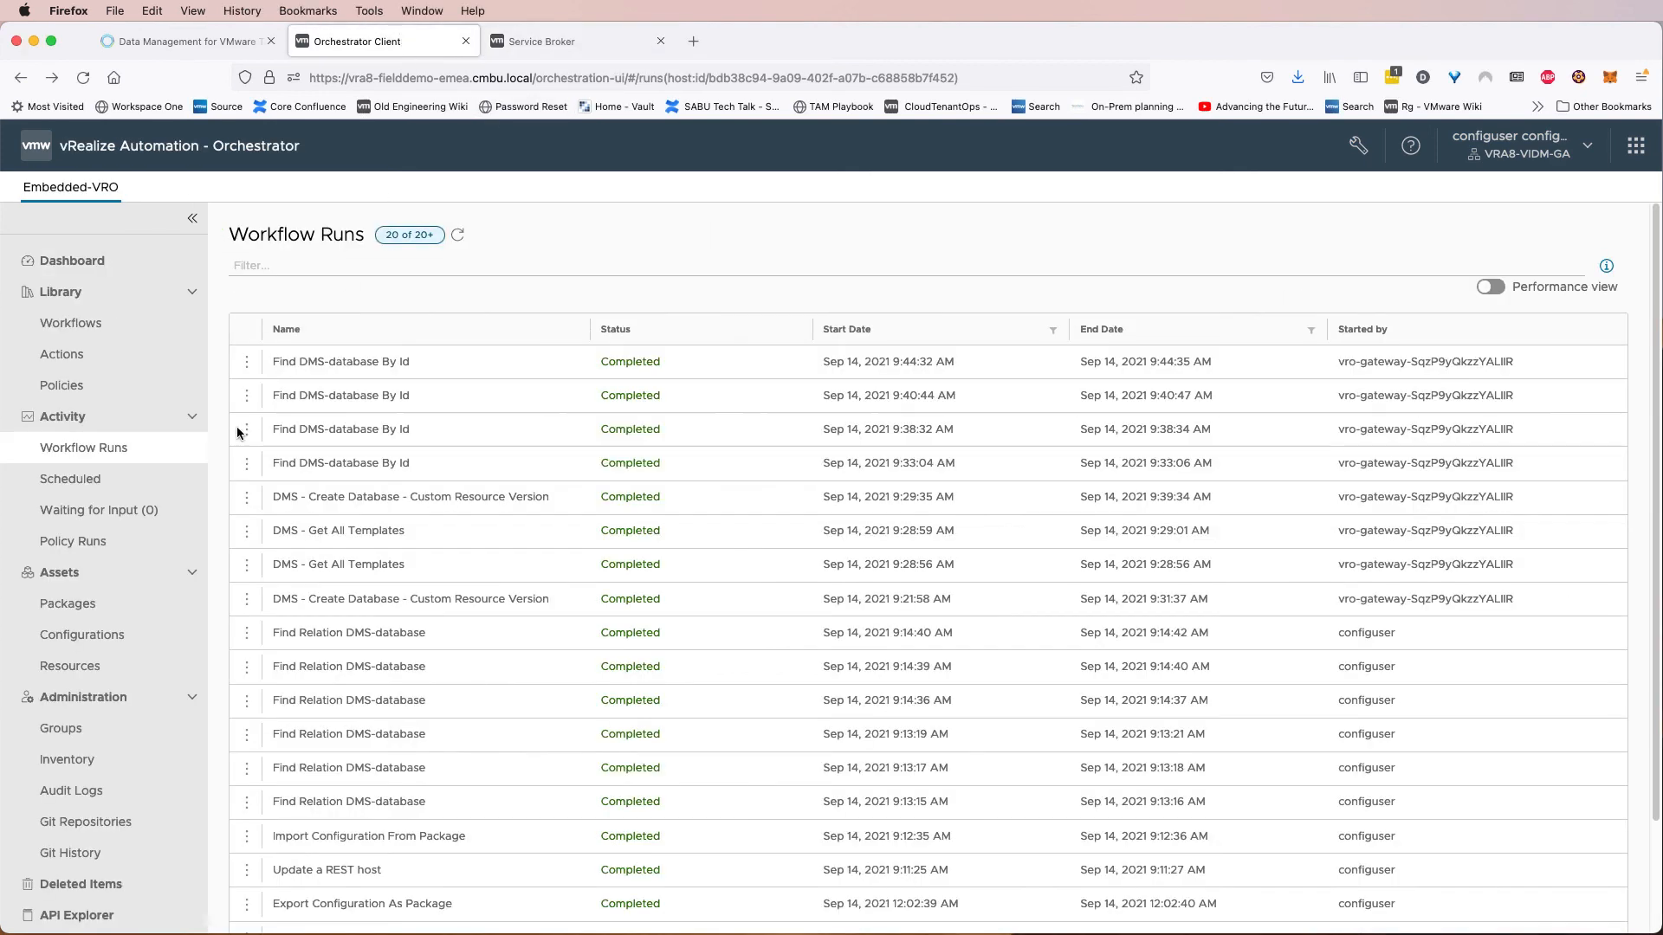
pyautogui.click(458, 235)
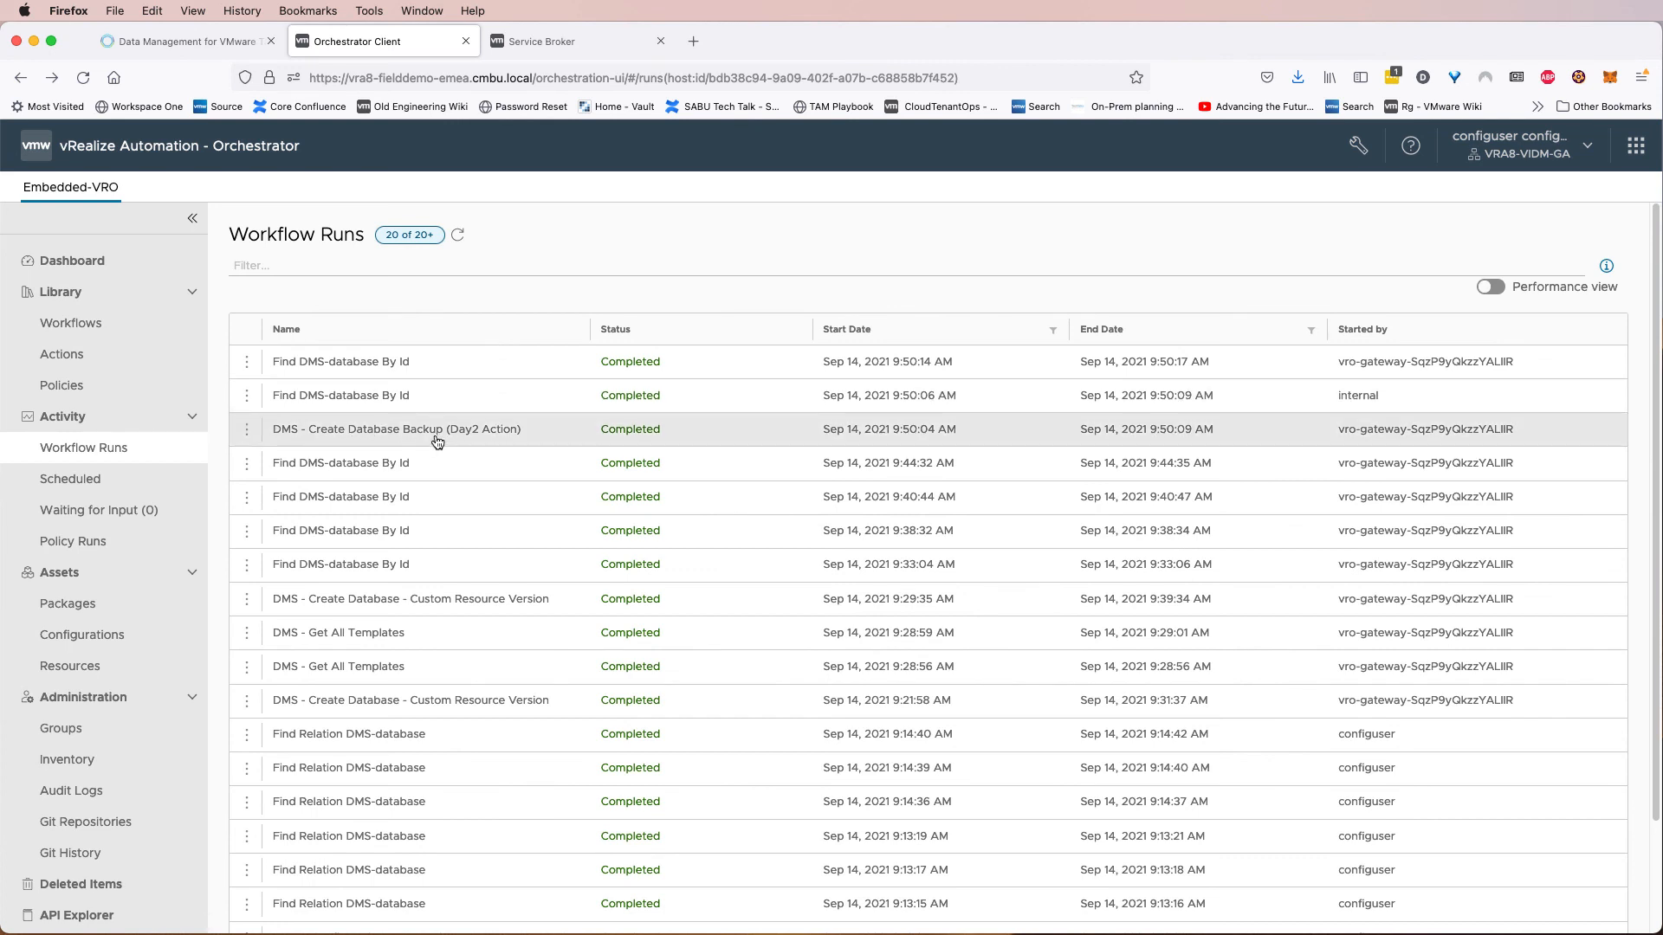
pyautogui.click(558, 441)
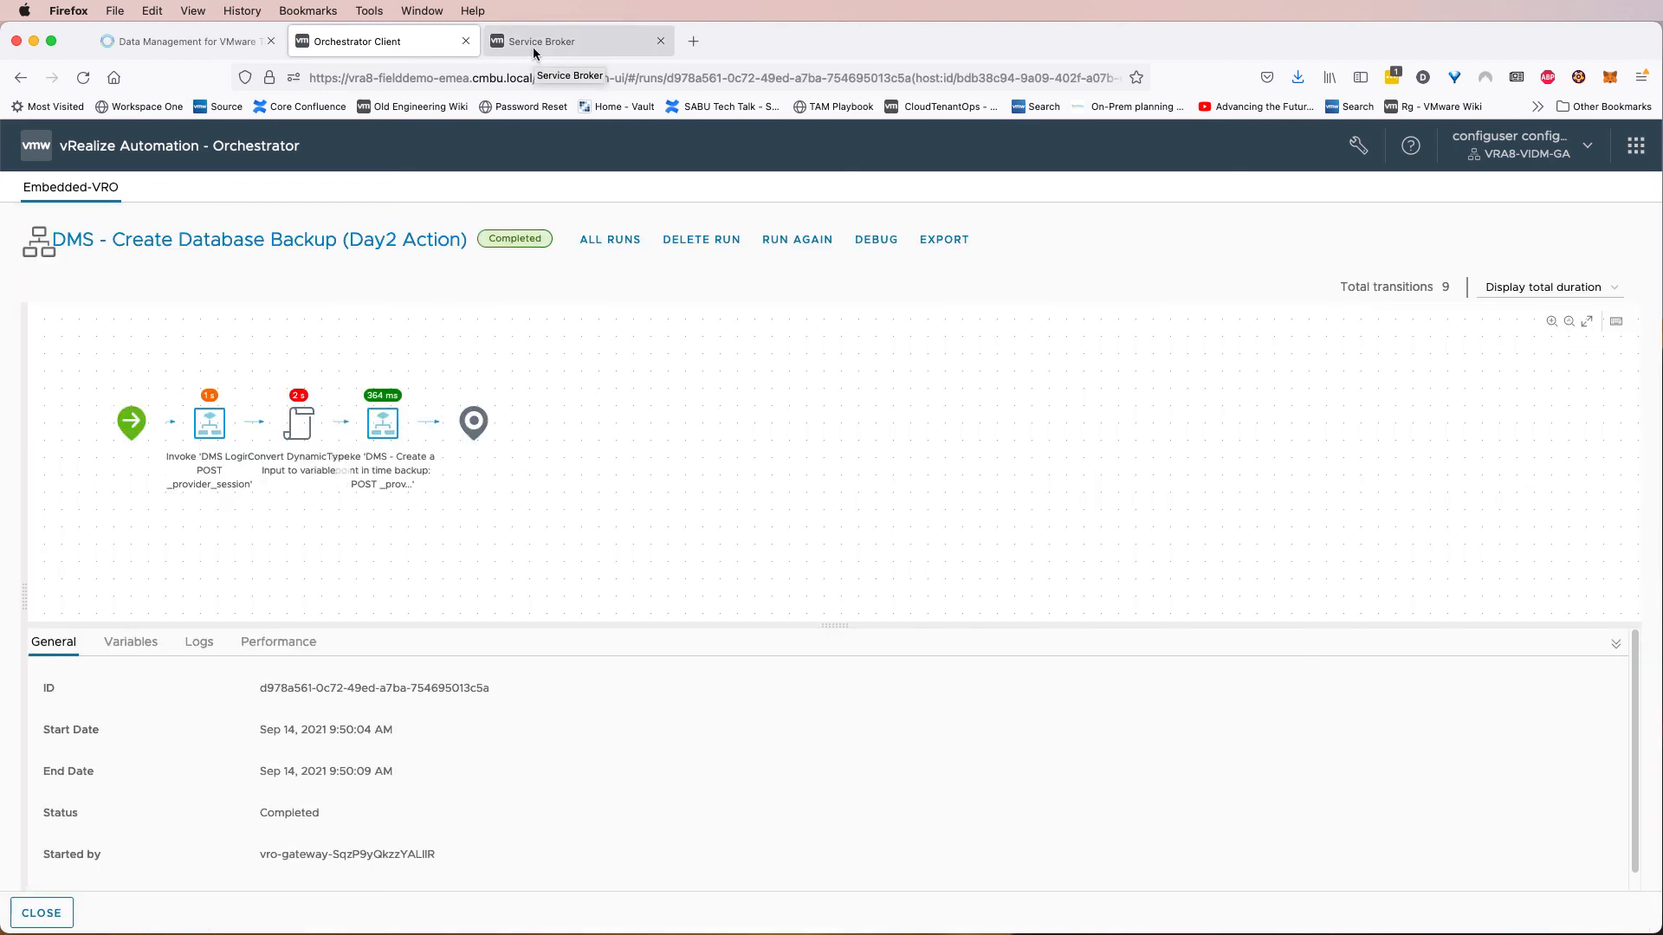
pyautogui.click(198, 52)
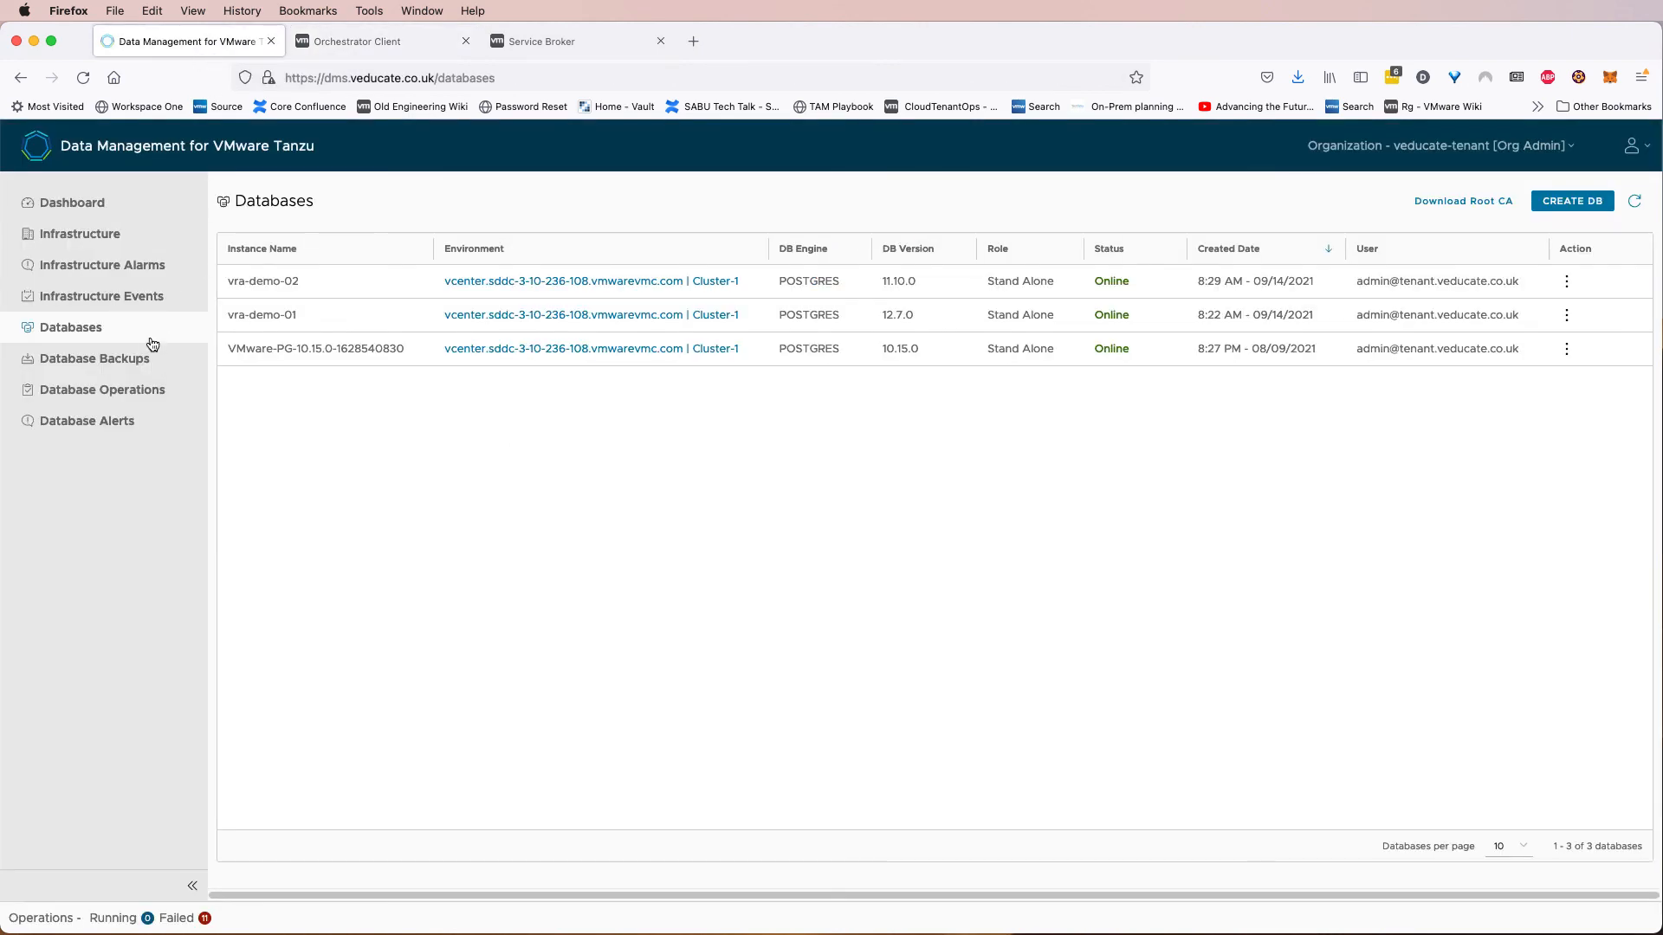
pyautogui.click(130, 361)
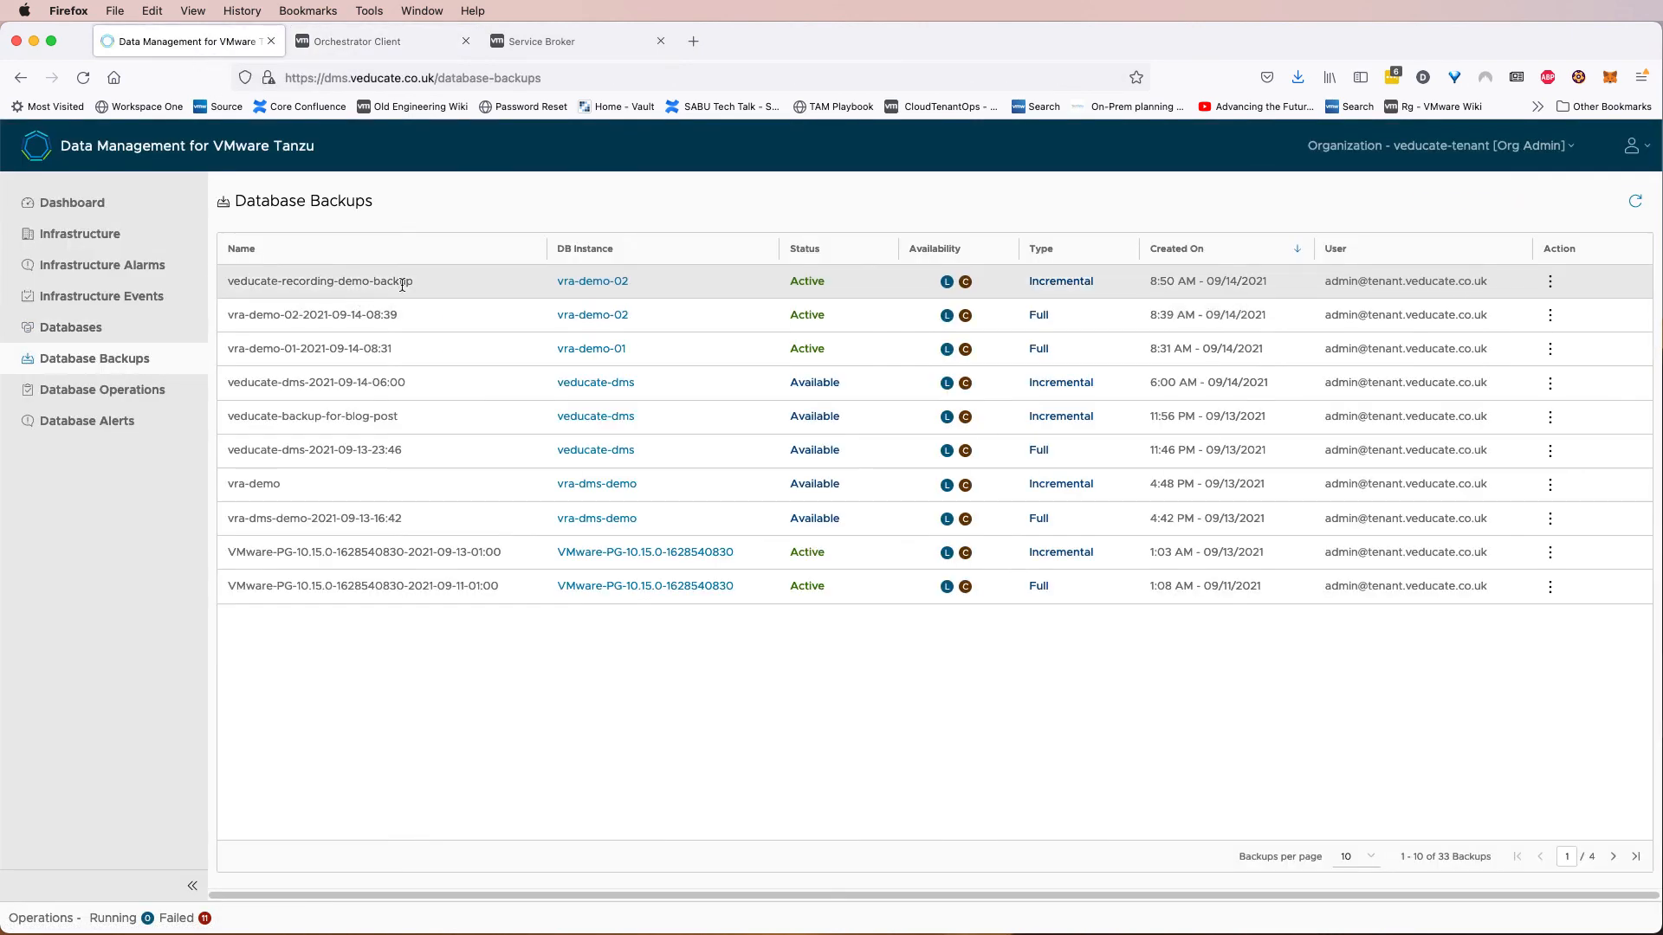
pyautogui.moveTo(416, 281); pyautogui.dragTo(224, 282)
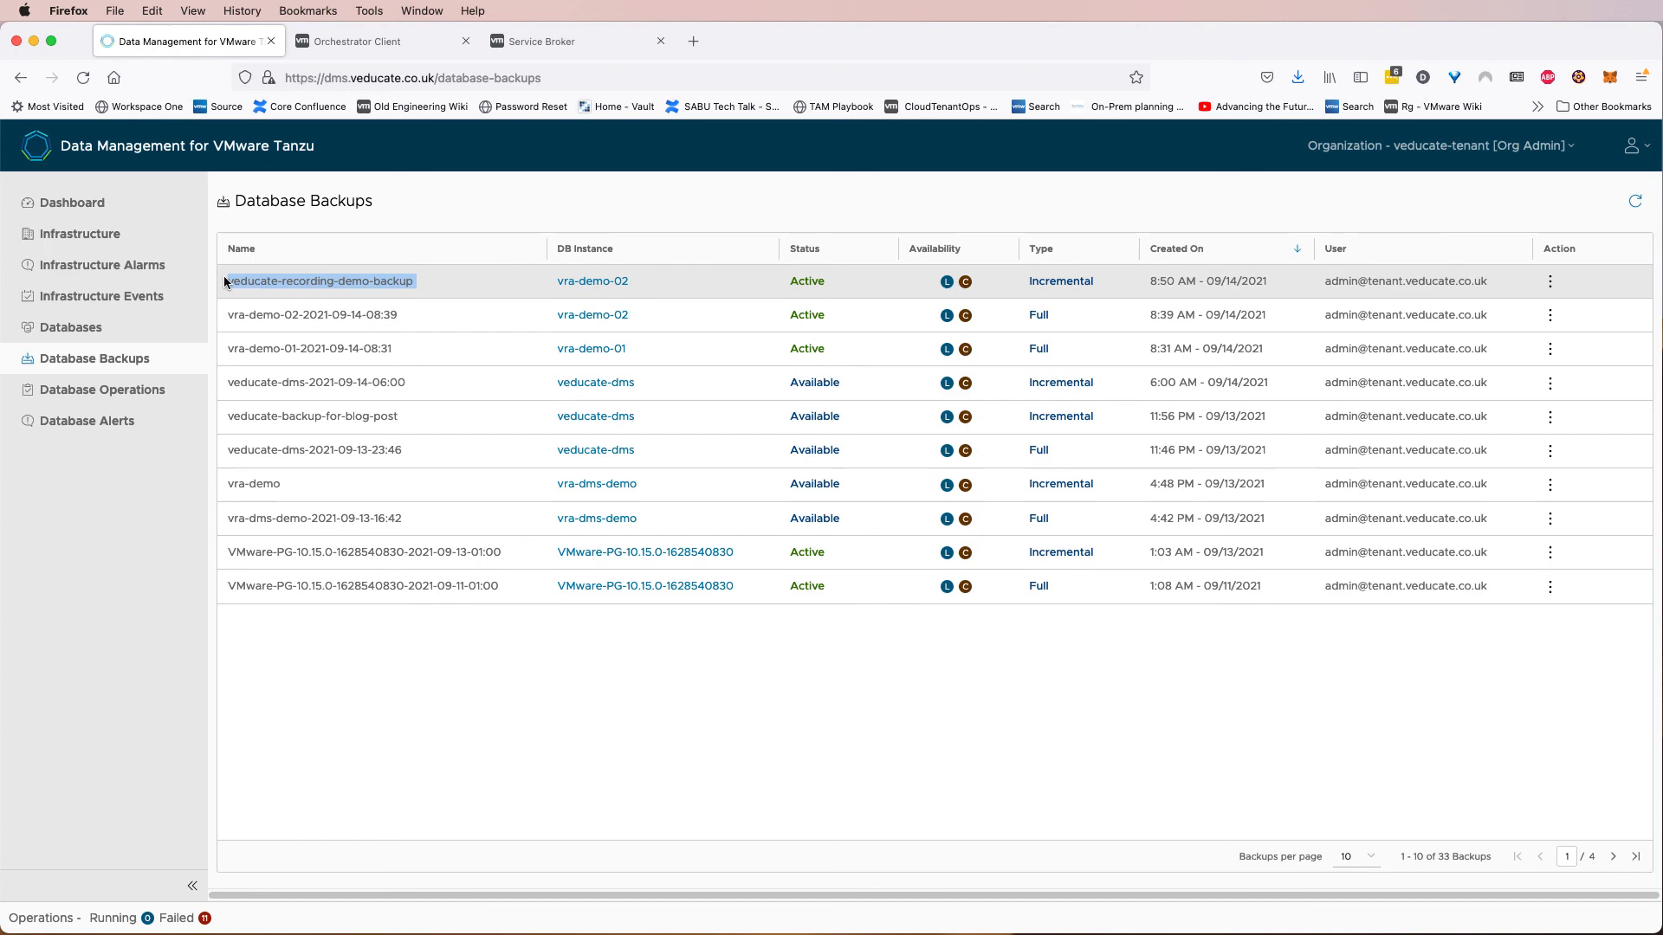
pyautogui.moveTo(662, 284); pyautogui.dragTo(220, 278)
pyautogui.click(516, 45)
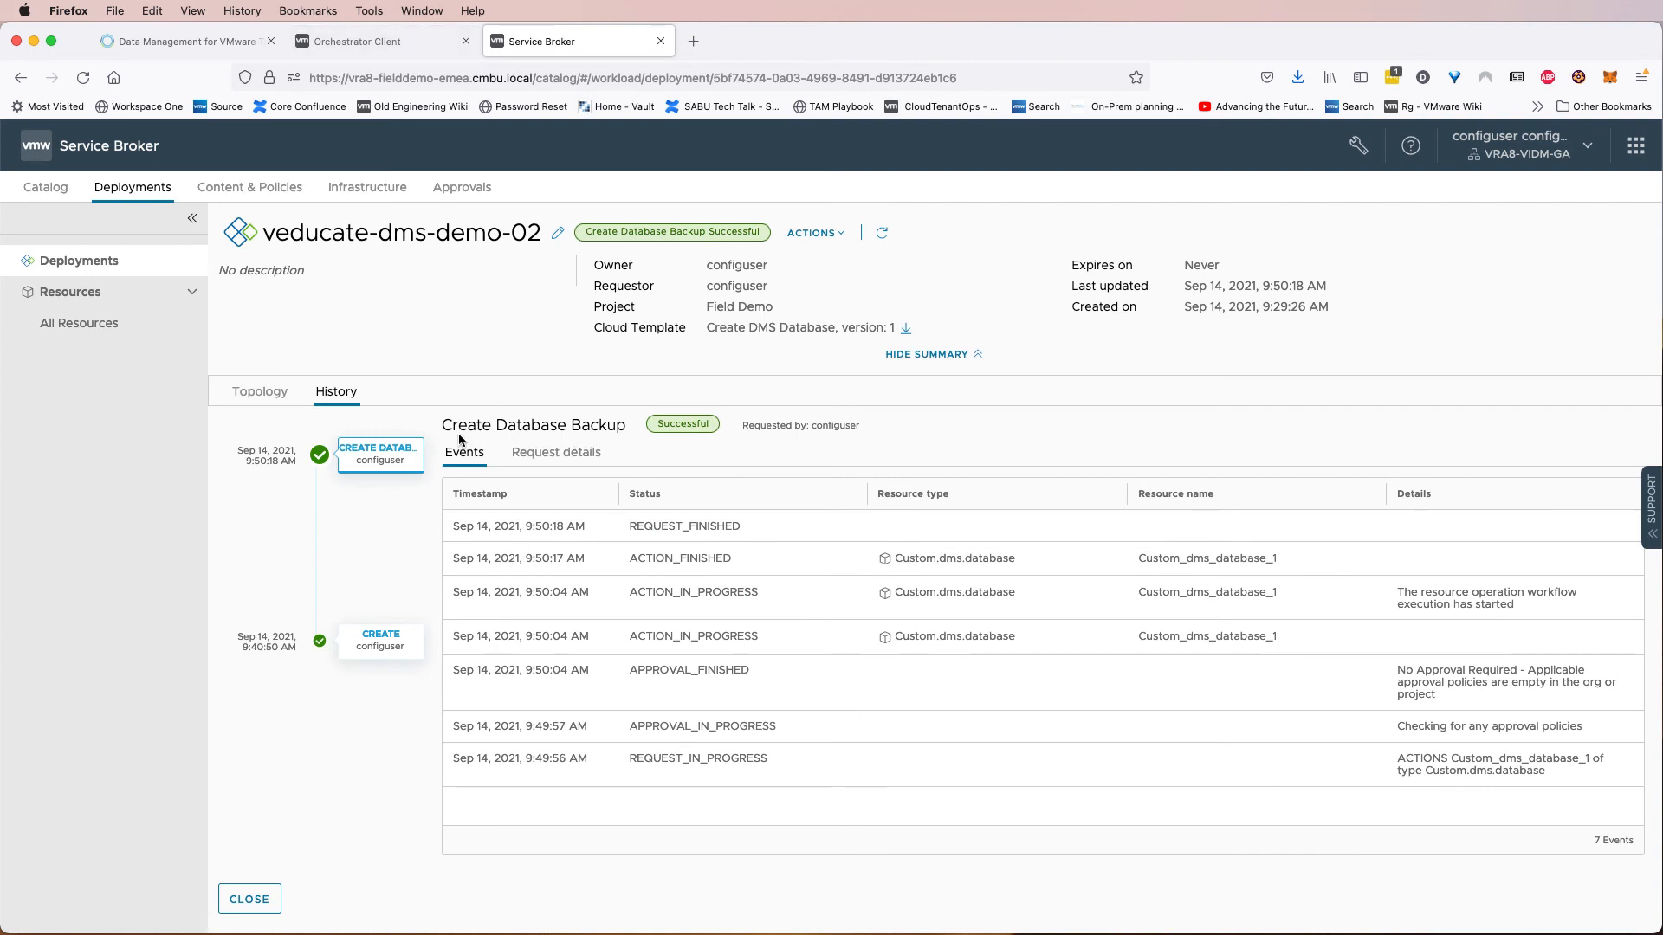